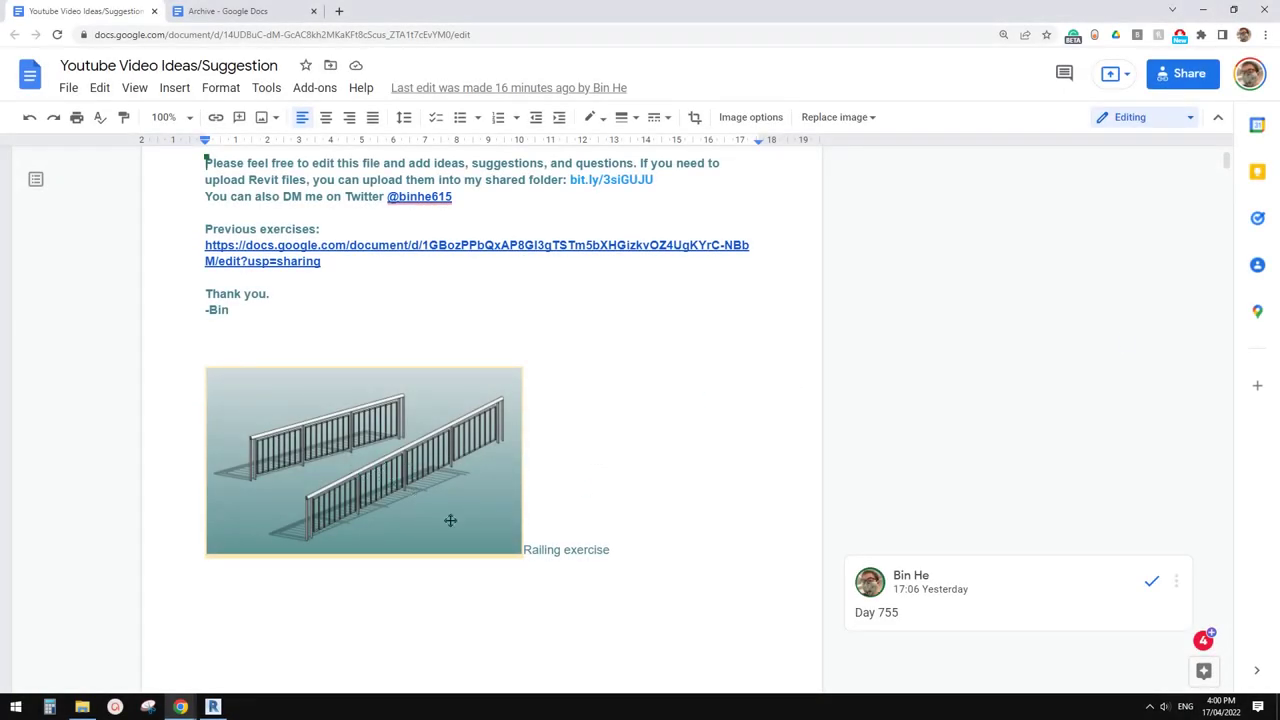
Step: Switch to Revit and examine the sample railings on and beside the sloped floor in the 3D view
left_click(212, 707)
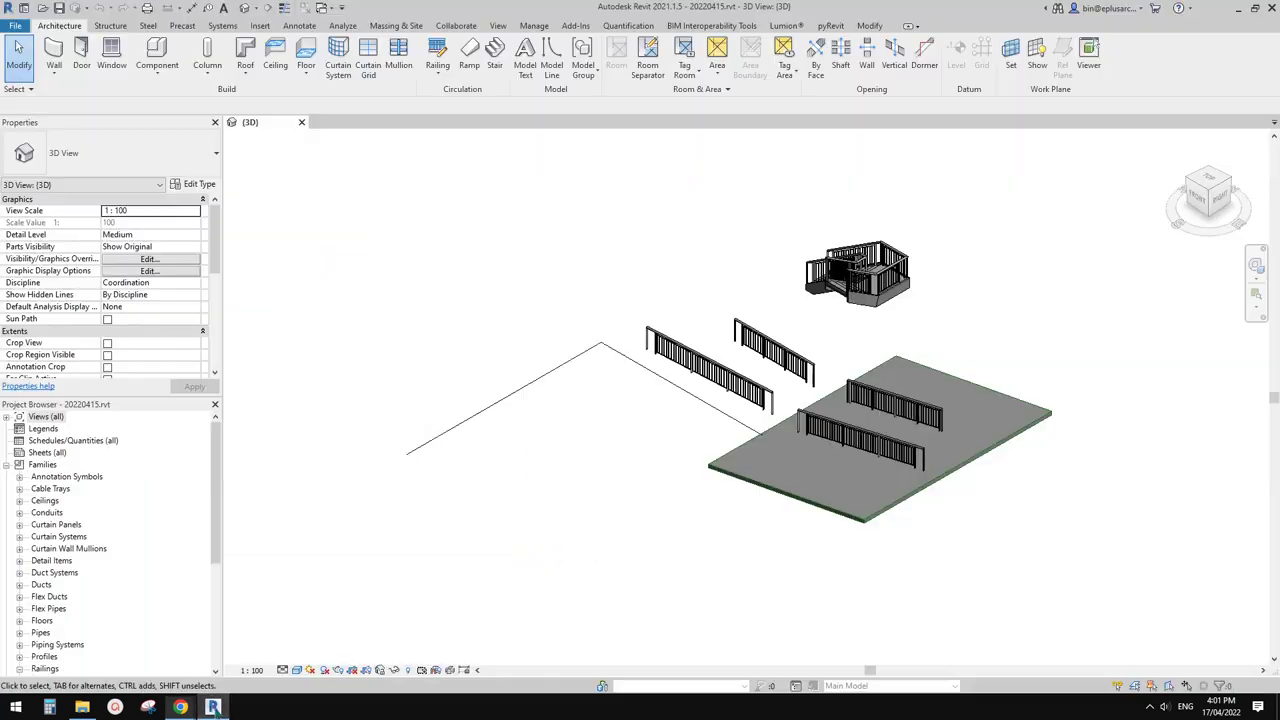
scroll(810, 440, "up", 5)
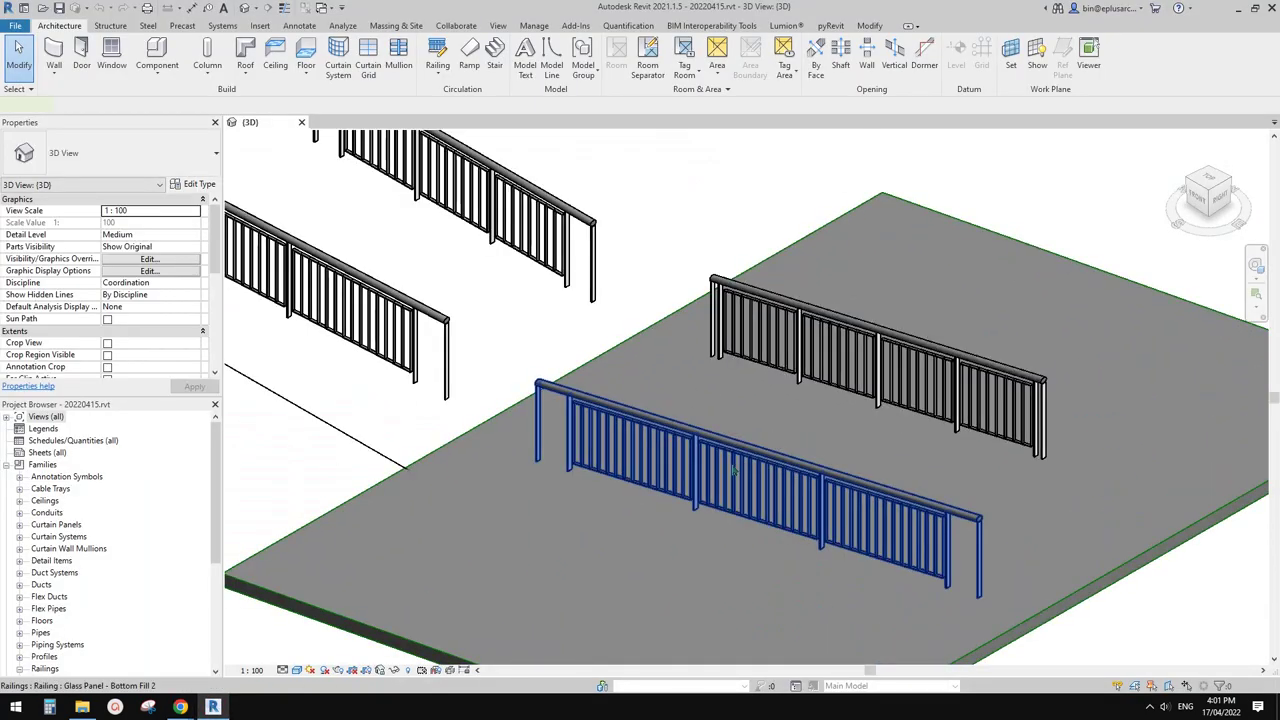
left_click(700, 482)
middle_click_drag(700, 482, 870, 455, "shift")
middle_click_drag(628, 571, 1008, 291)
scroll(617, 474, "up", 1)
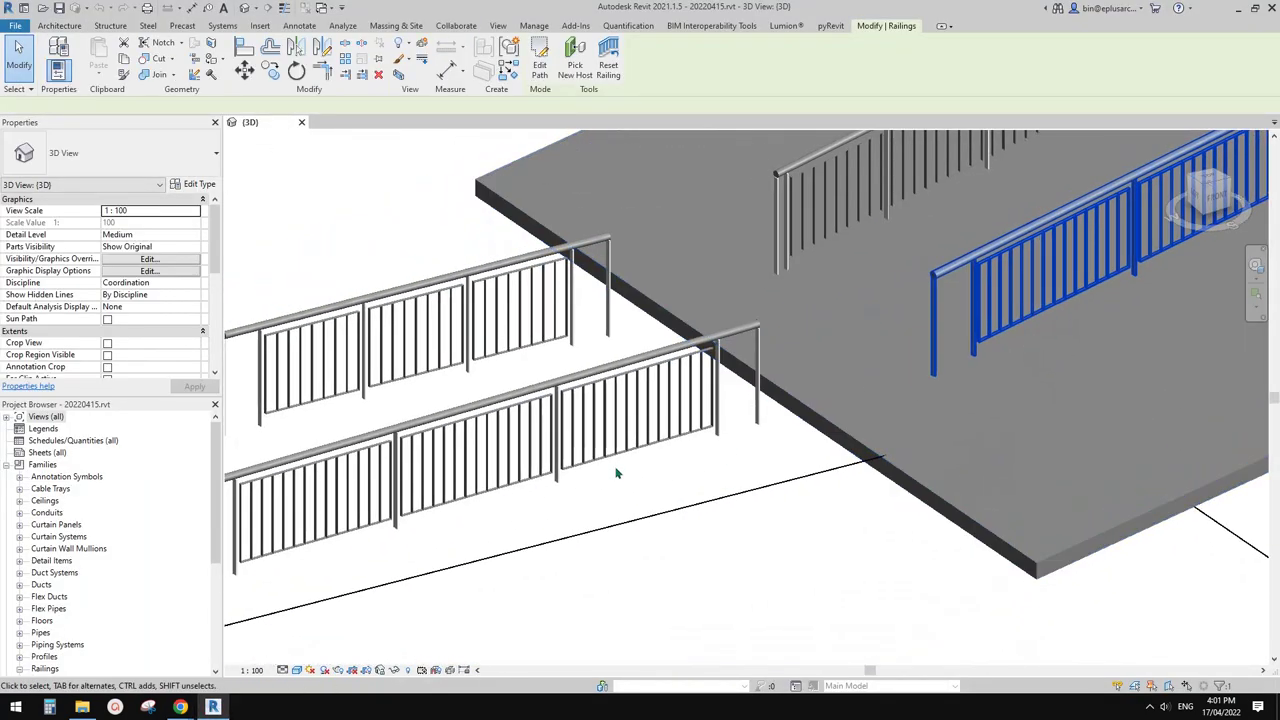
left_click(546, 443)
middle_click_drag(546, 443, 795, 503)
left_click(723, 409)
scroll(708, 377, "down", 1)
middle_click_drag(731, 385, 583, 462, "shift")
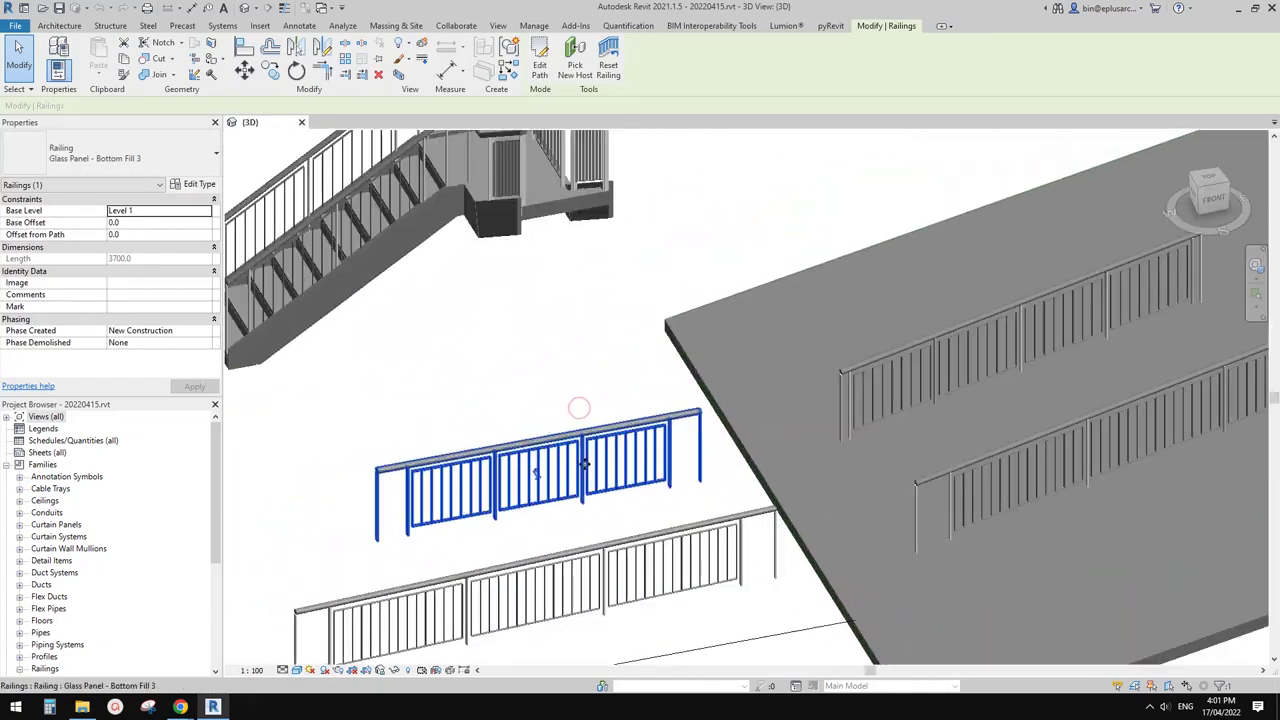
Step: Move the shorter Glass Panel - Bottom Fill 3 railing over the sloped floor and host it on that floor
left_click_drag(570, 450, 897, 288)
middle_click_drag(851, 279, 810, 383)
left_click_drag(810, 383, 812, 382)
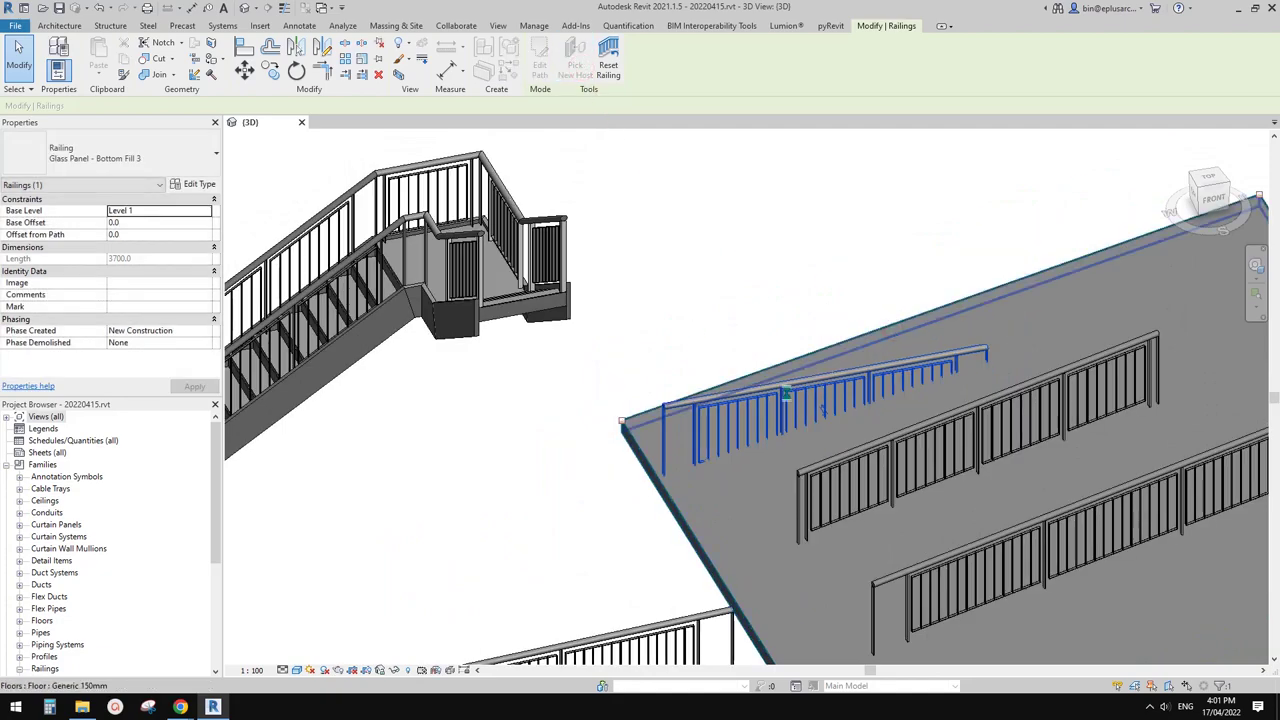
key("Escape")
left_click(838, 386)
scroll(838, 386, "up", 6)
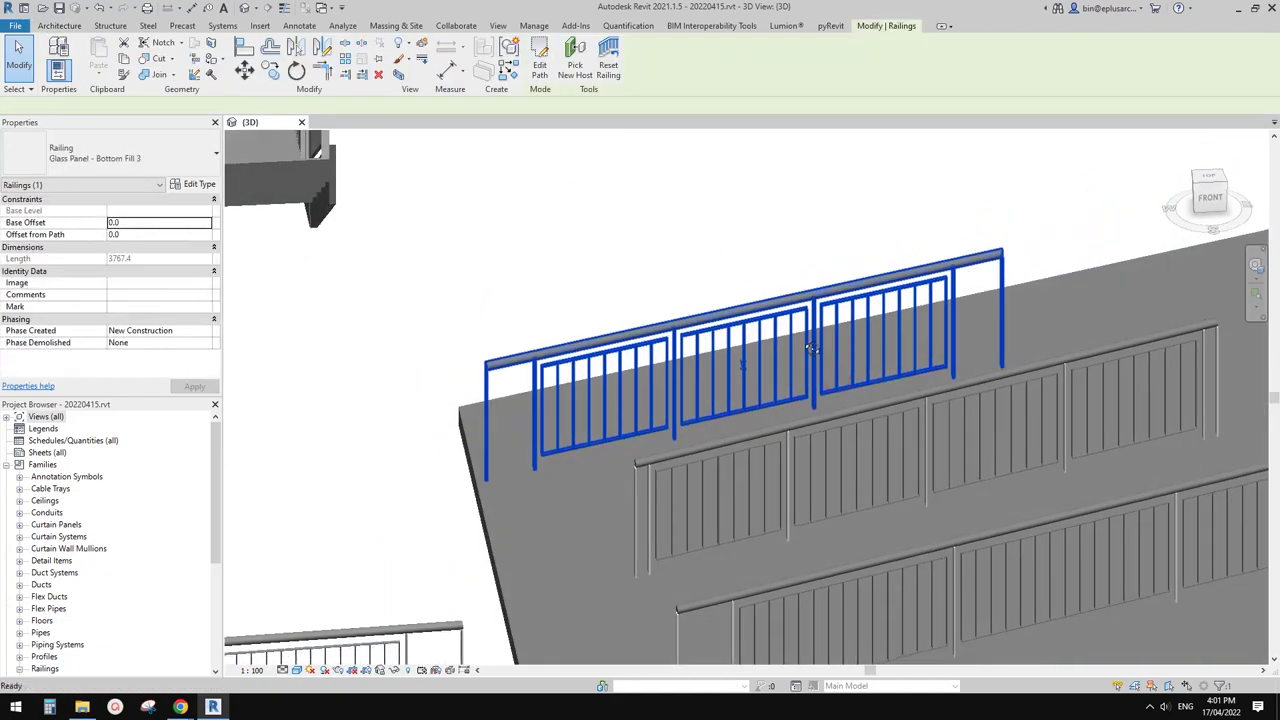
key("Escape")
middle_click_drag(654, 368, 632, 270)
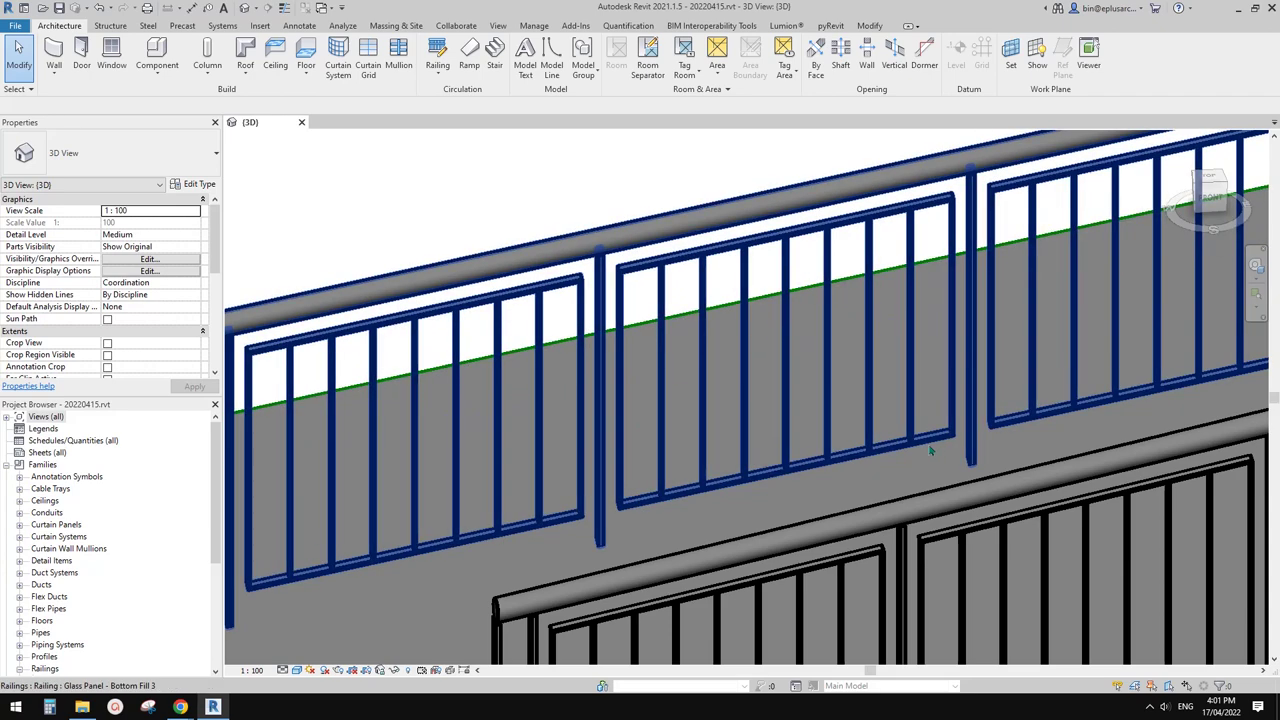
scroll(930, 452, "down", 8)
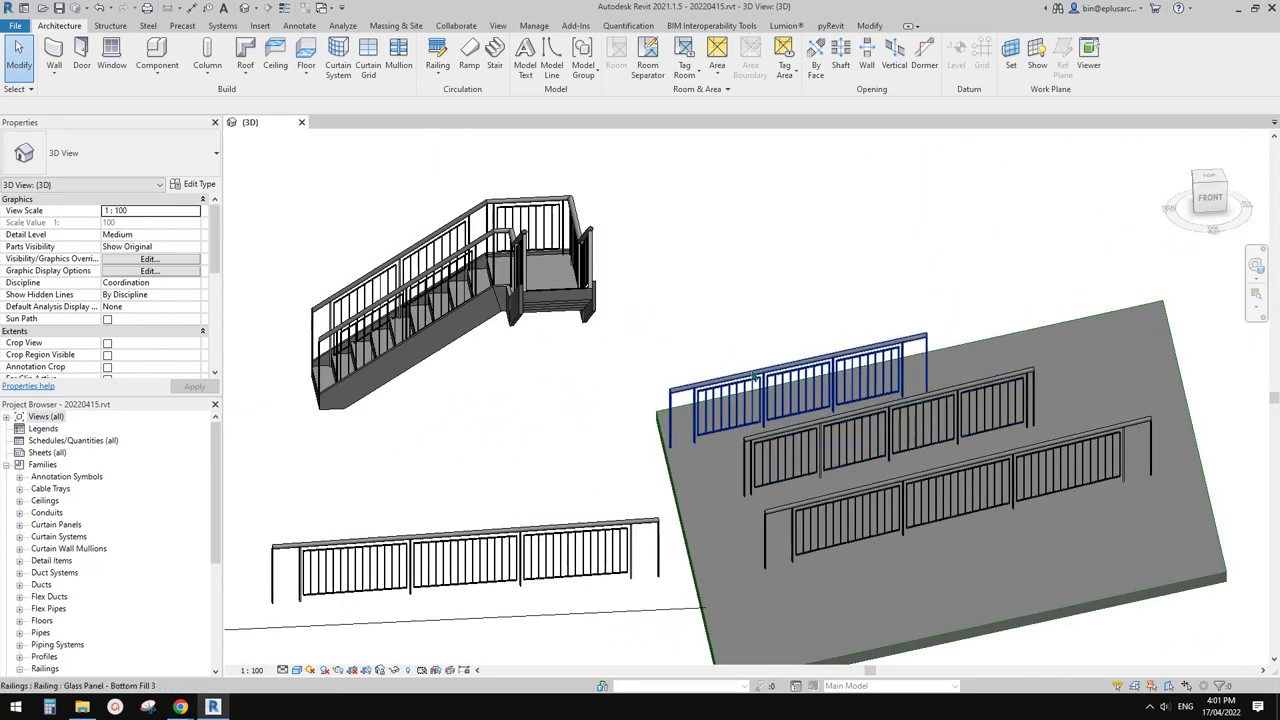
Step: Close 20220415.rvt without saving and create a new project from the defaultAUSENU template
left_click(301, 121)
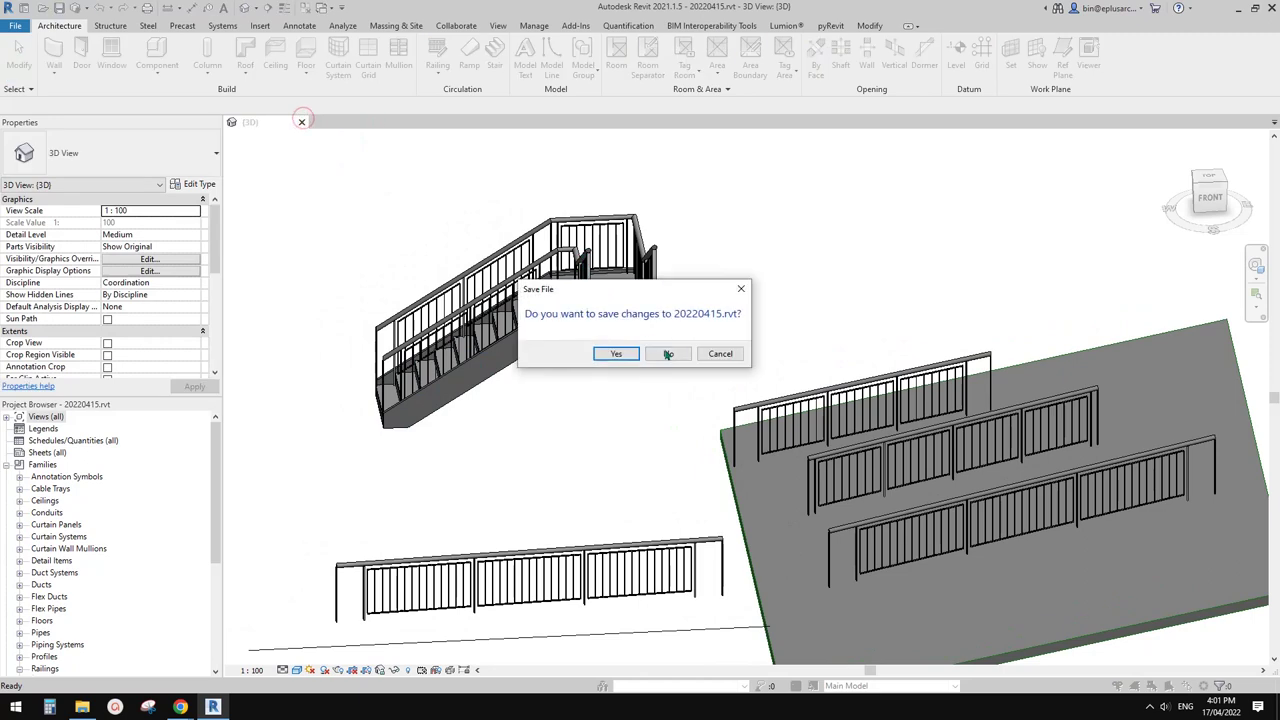
left_click(668, 354)
left_click(109, 191)
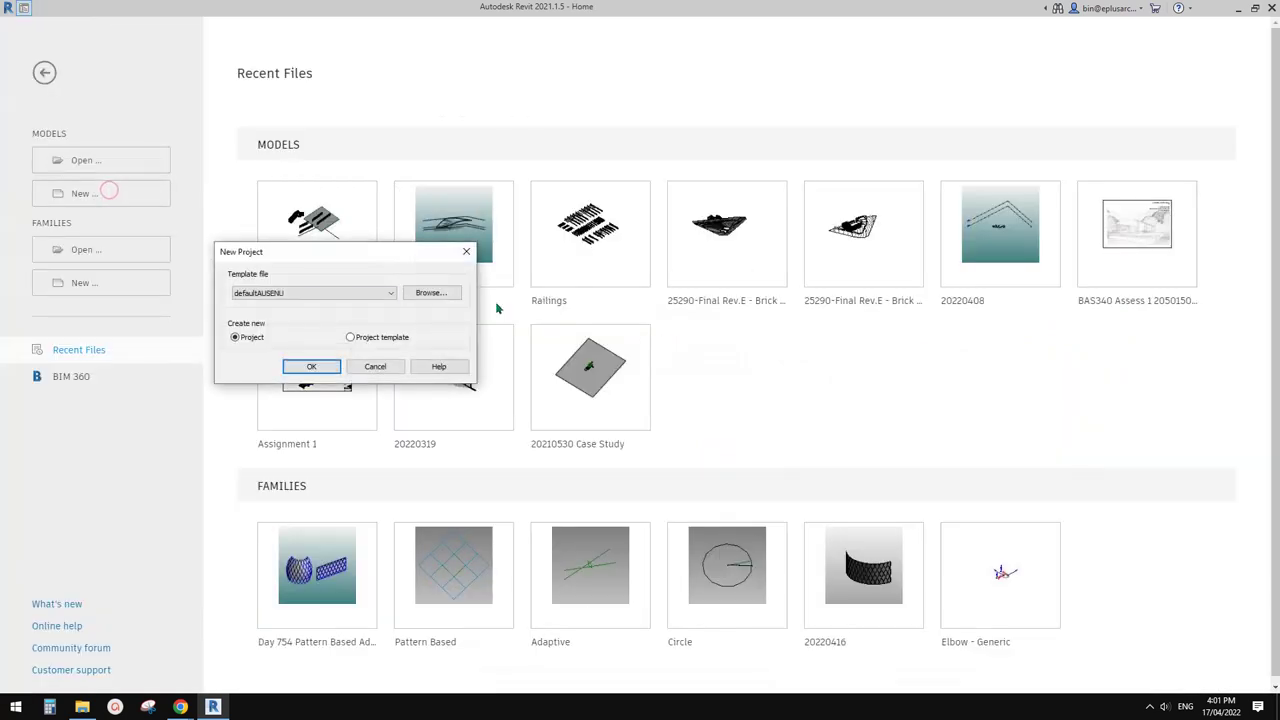
left_click(352, 292)
left_click(345, 288)
left_click(311, 366)
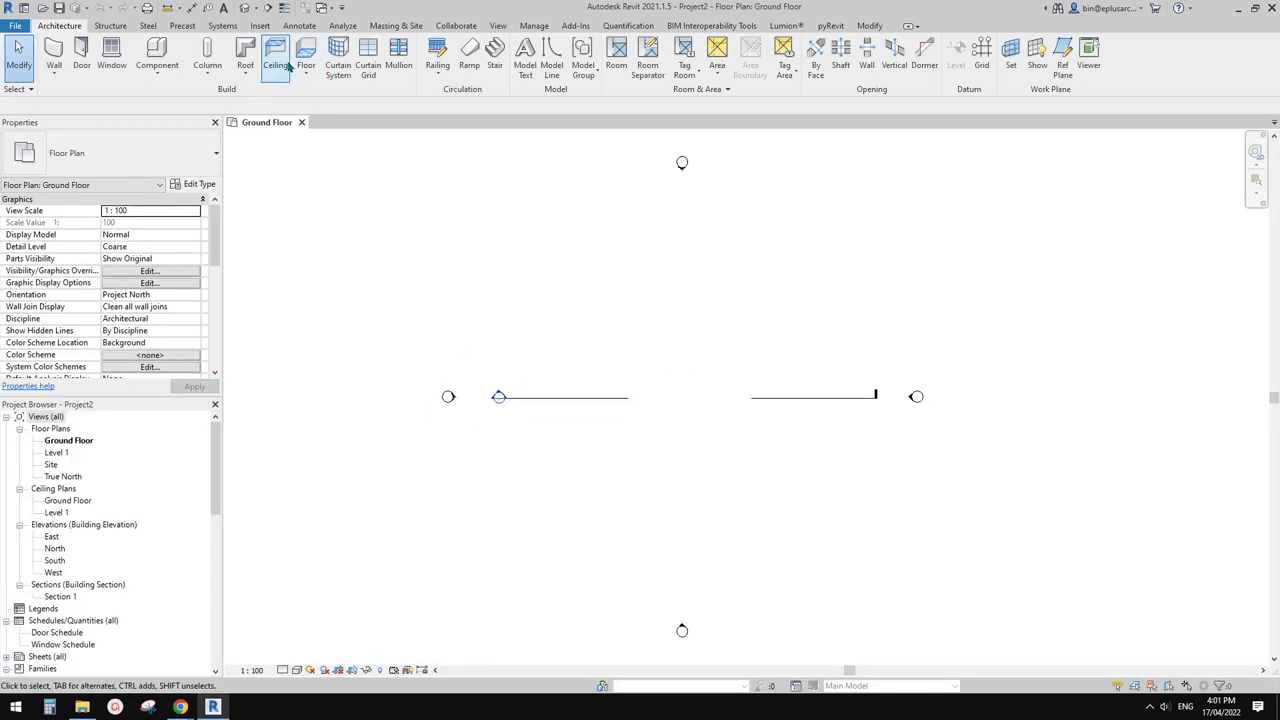
Step: Sketch a straight railing path about 19000 mm long in the Ground Floor plan and finish the railing
left_click(438, 52)
left_click(598, 360)
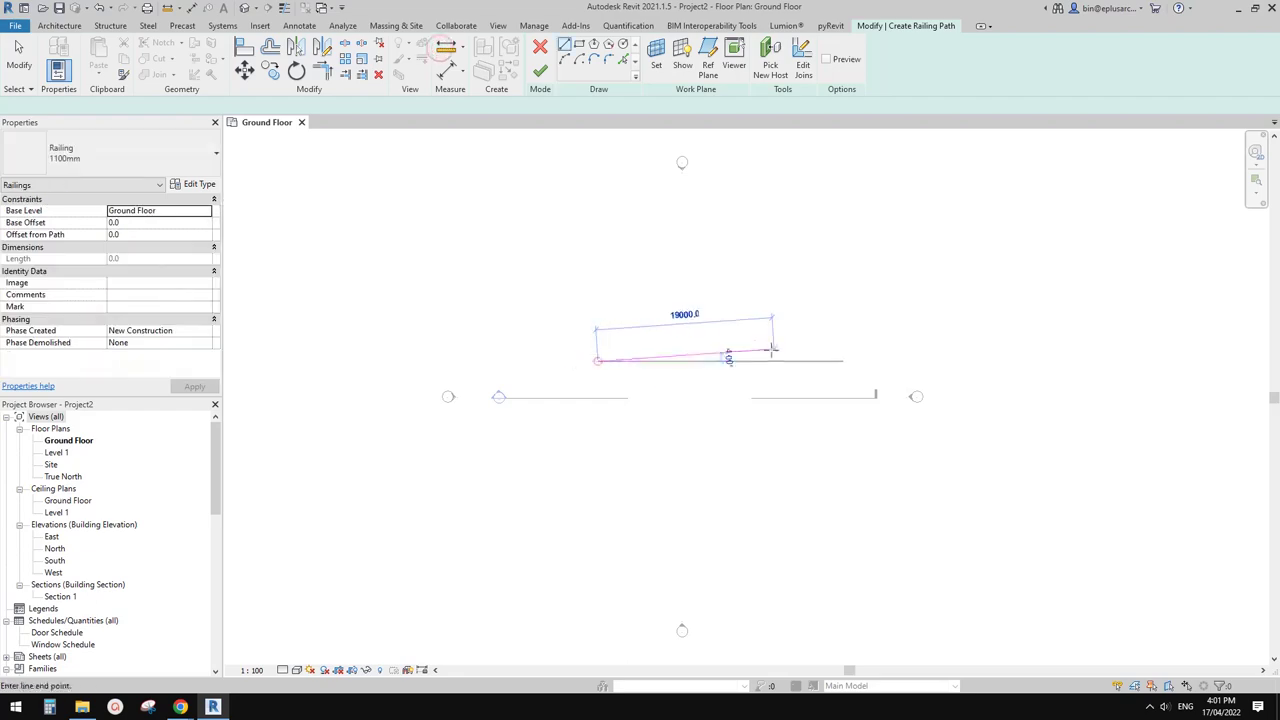
left_click(773, 349)
left_click(540, 71)
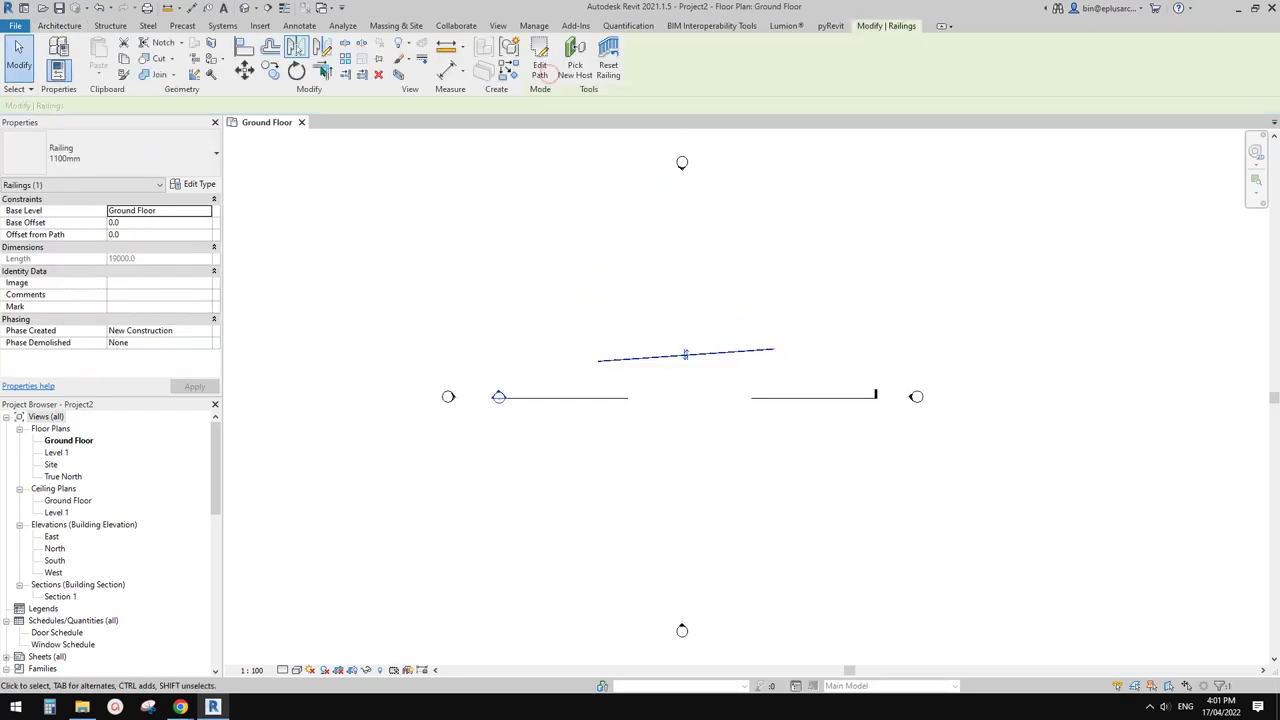
Step: Show the railing in the default 3D view and change its type to Glass Panel - Bottom Fill
left_click(245, 8)
left_click(768, 380)
scroll(776, 375, "up", 3)
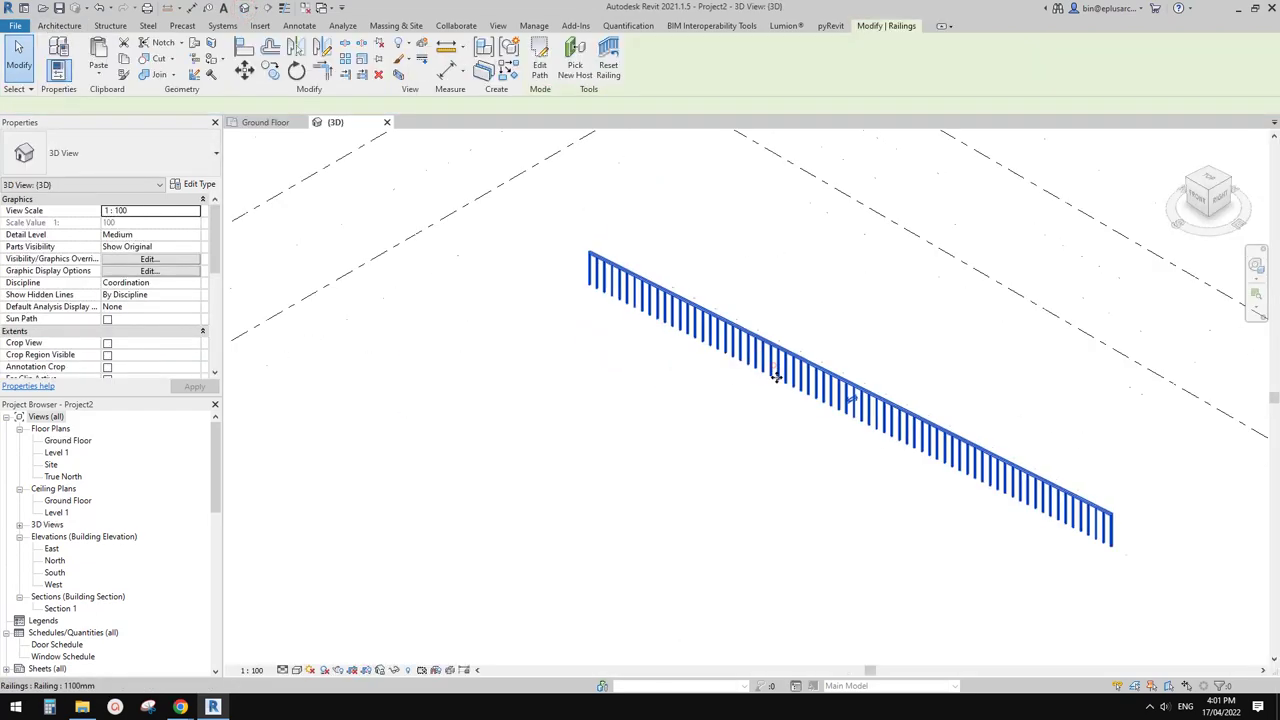
middle_click_drag(774, 368, 851, 360, "shift")
left_click(122, 137)
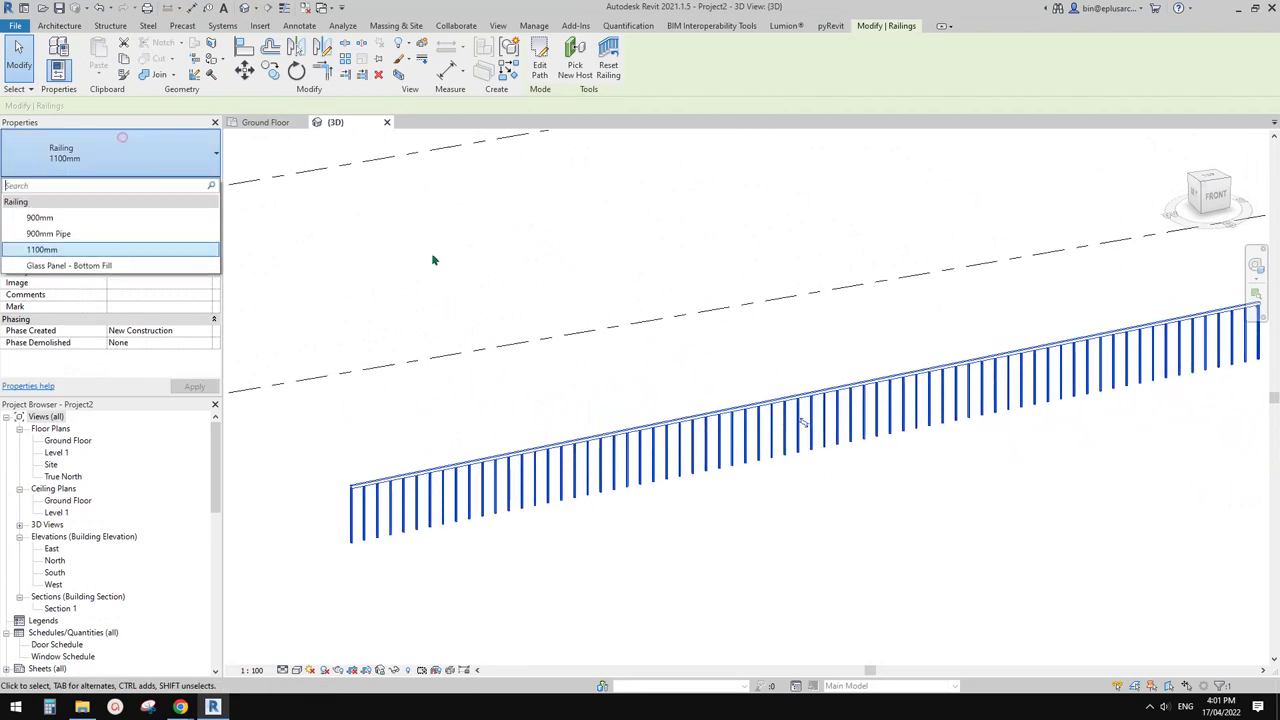
scroll(650, 318, "down", 1)
left_click(173, 150)
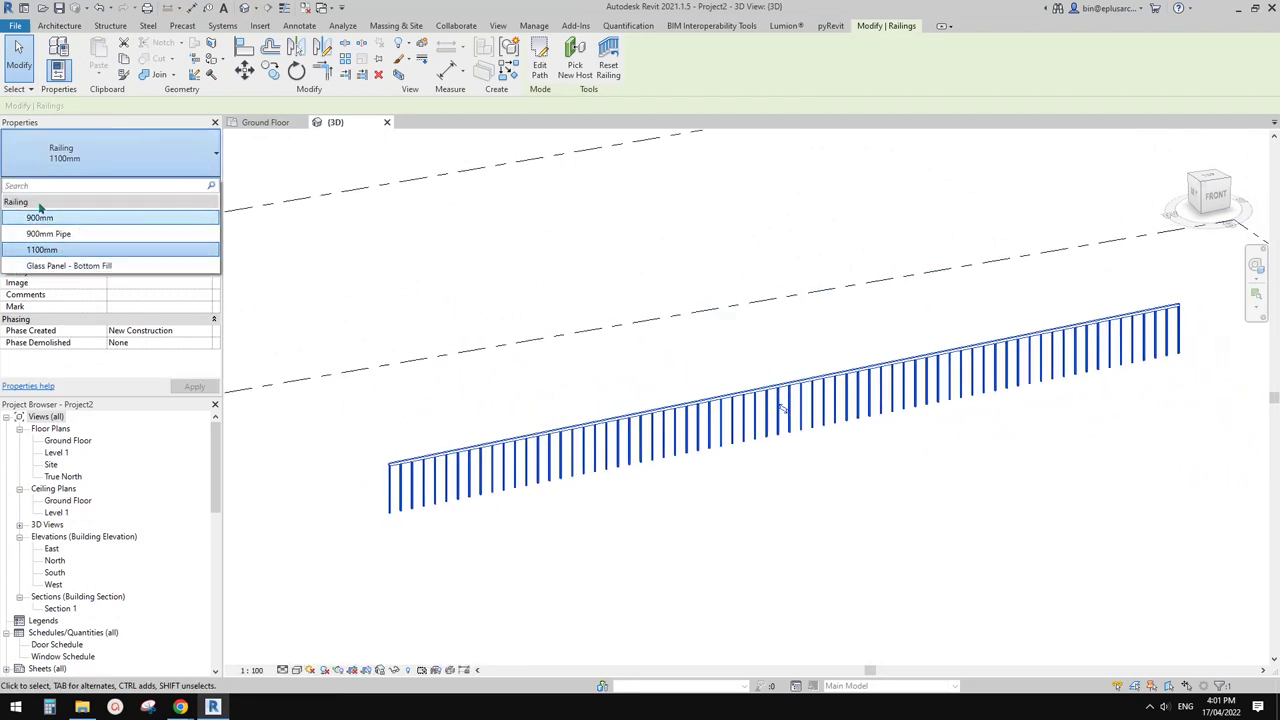
left_click(66, 268)
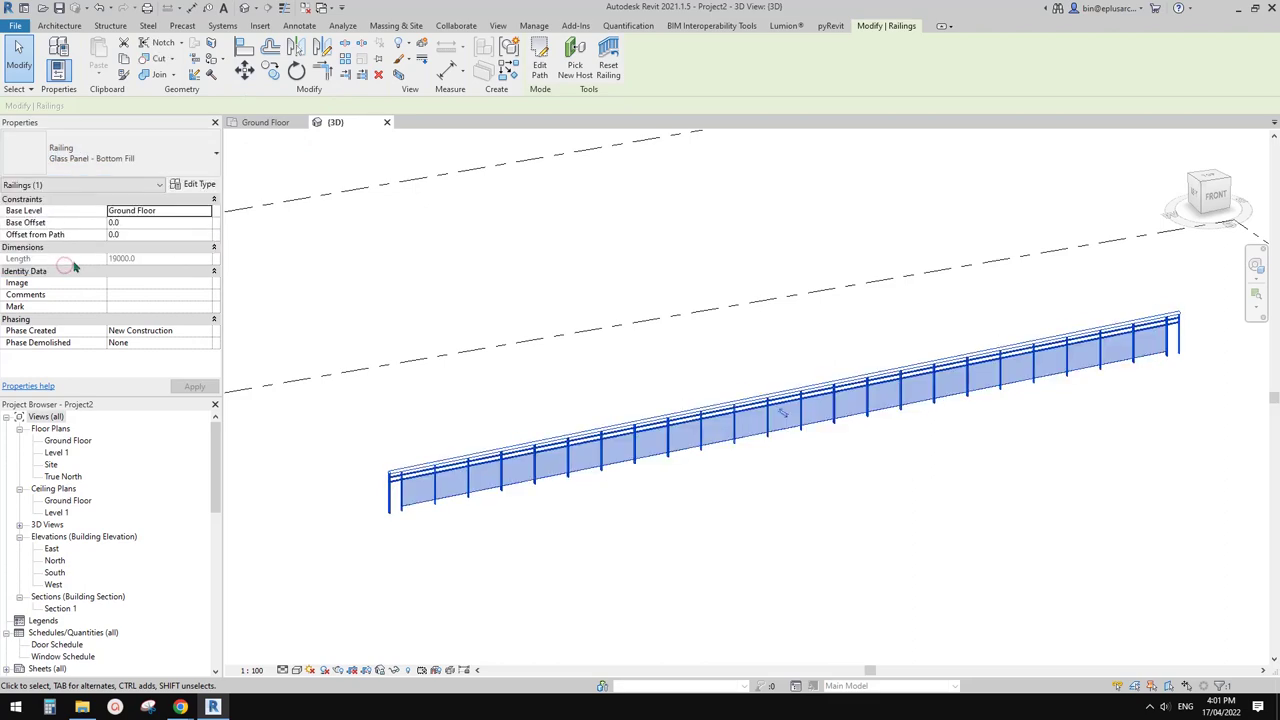
left_click(115, 155)
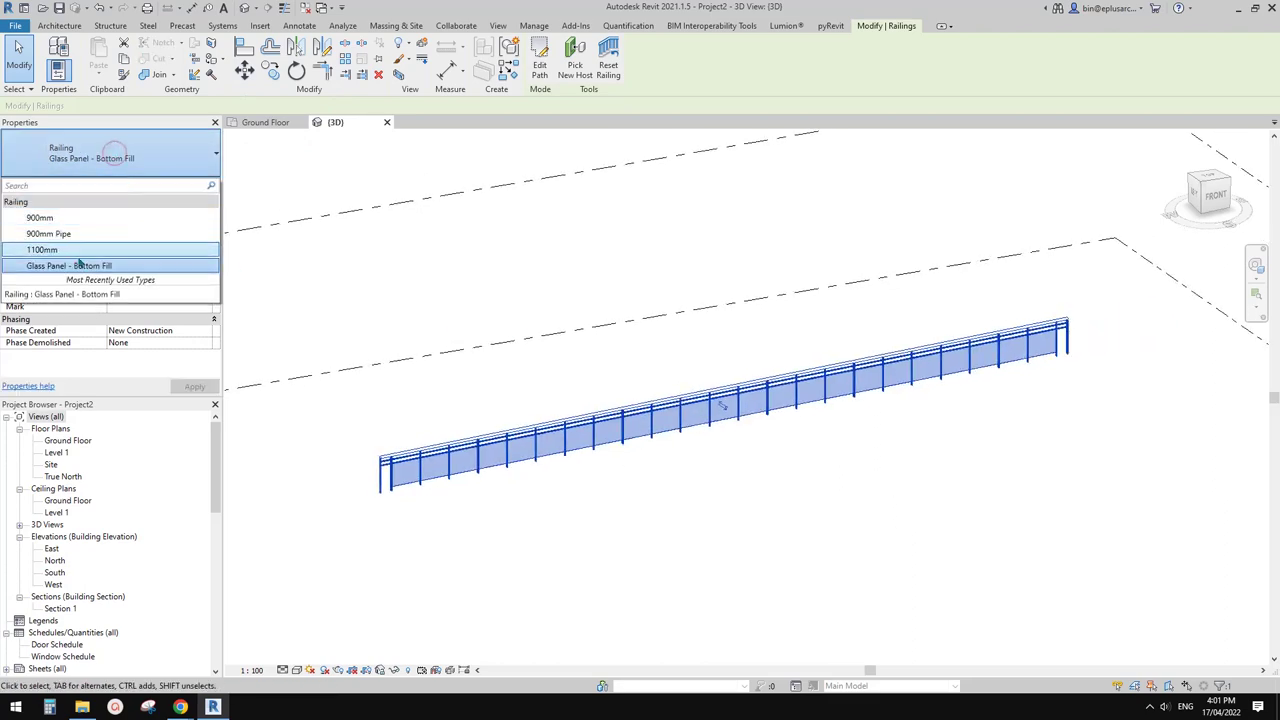
scroll(646, 508, "up", 2)
left_click(780, 441)
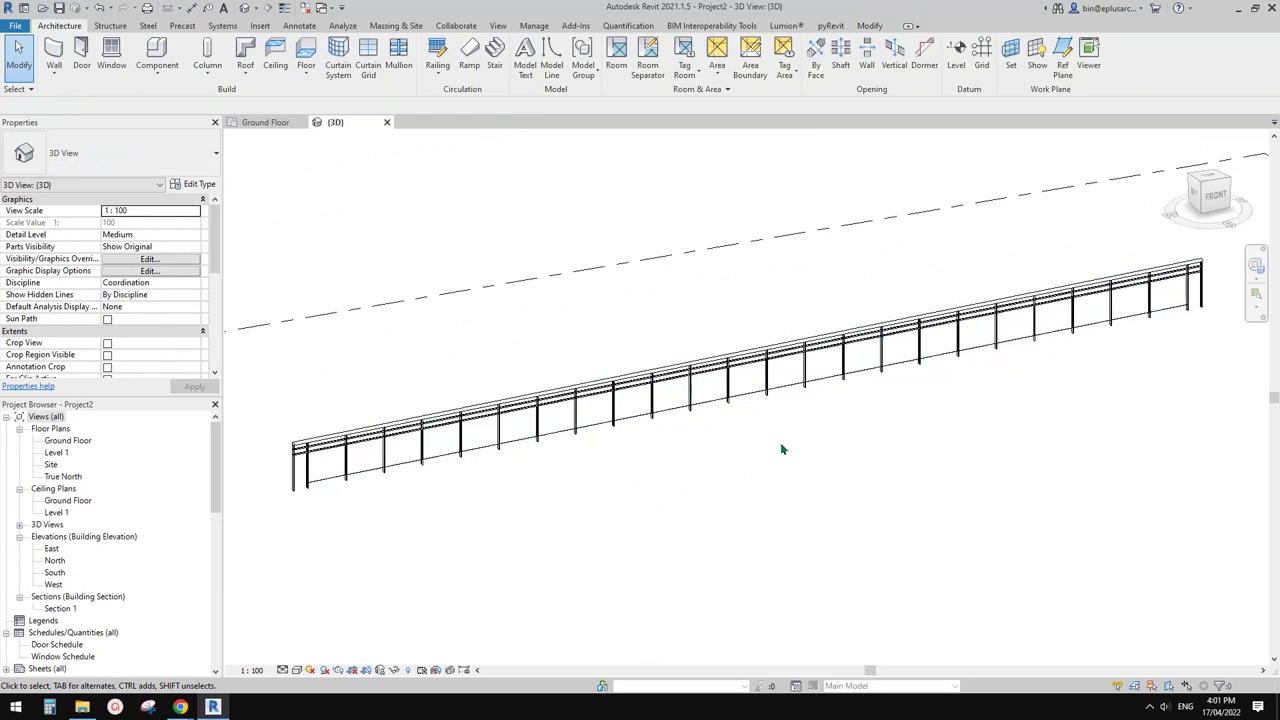
left_click(777, 372)
scroll(821, 400, "up", 2)
middle_click_drag(753, 422, 671, 437)
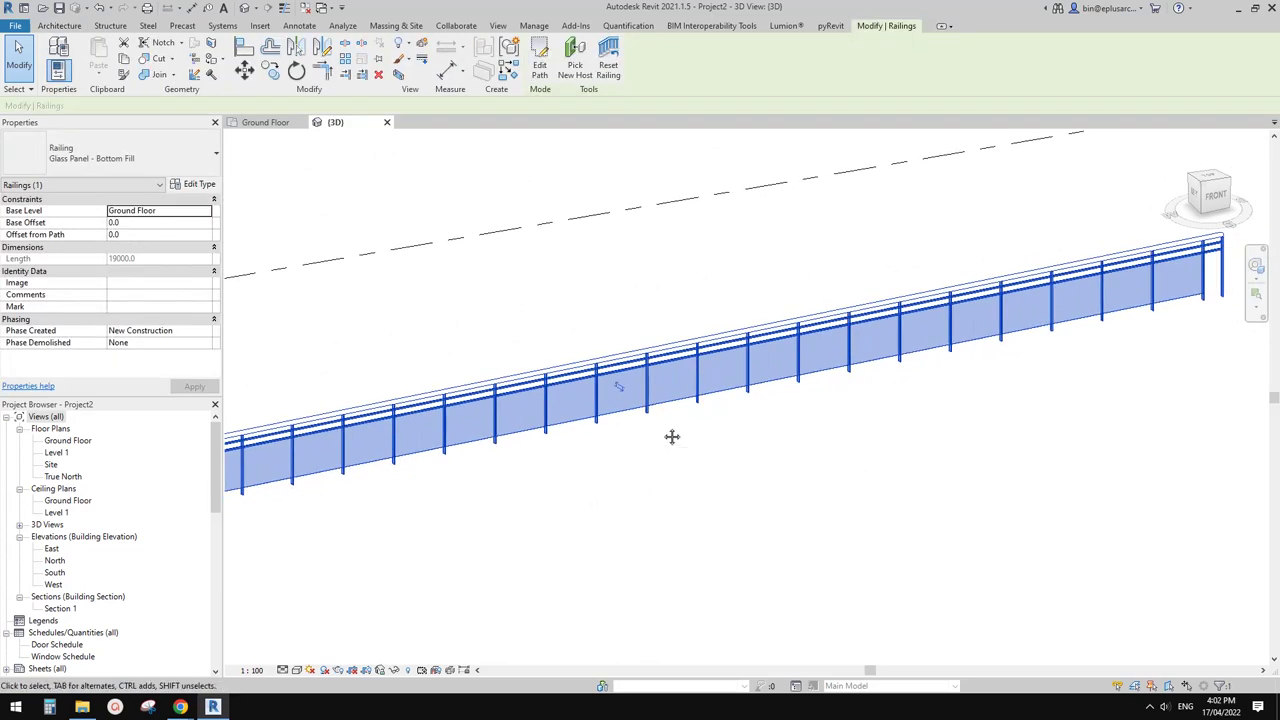
scroll(591, 366, "up", 2)
scroll(534, 403, "down", 1)
scroll(560, 447, "down", 2)
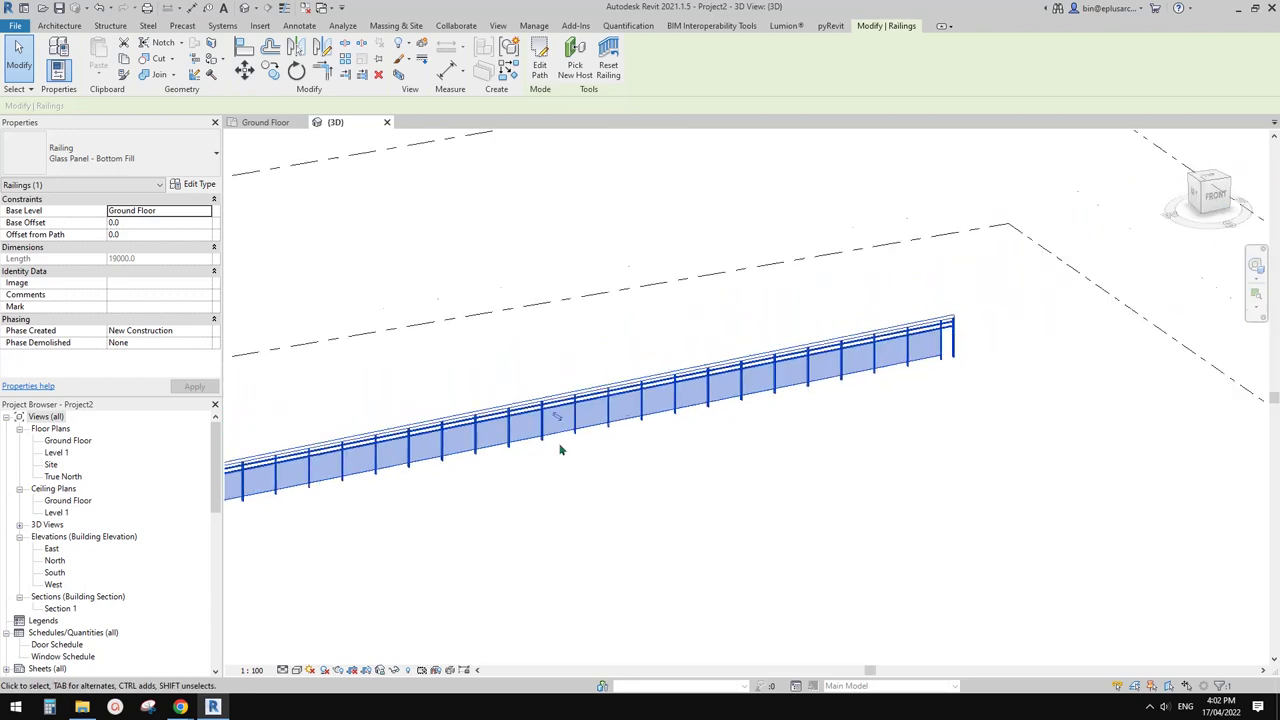
left_click(560, 447)
left_click(131, 154)
left_click(410, 326)
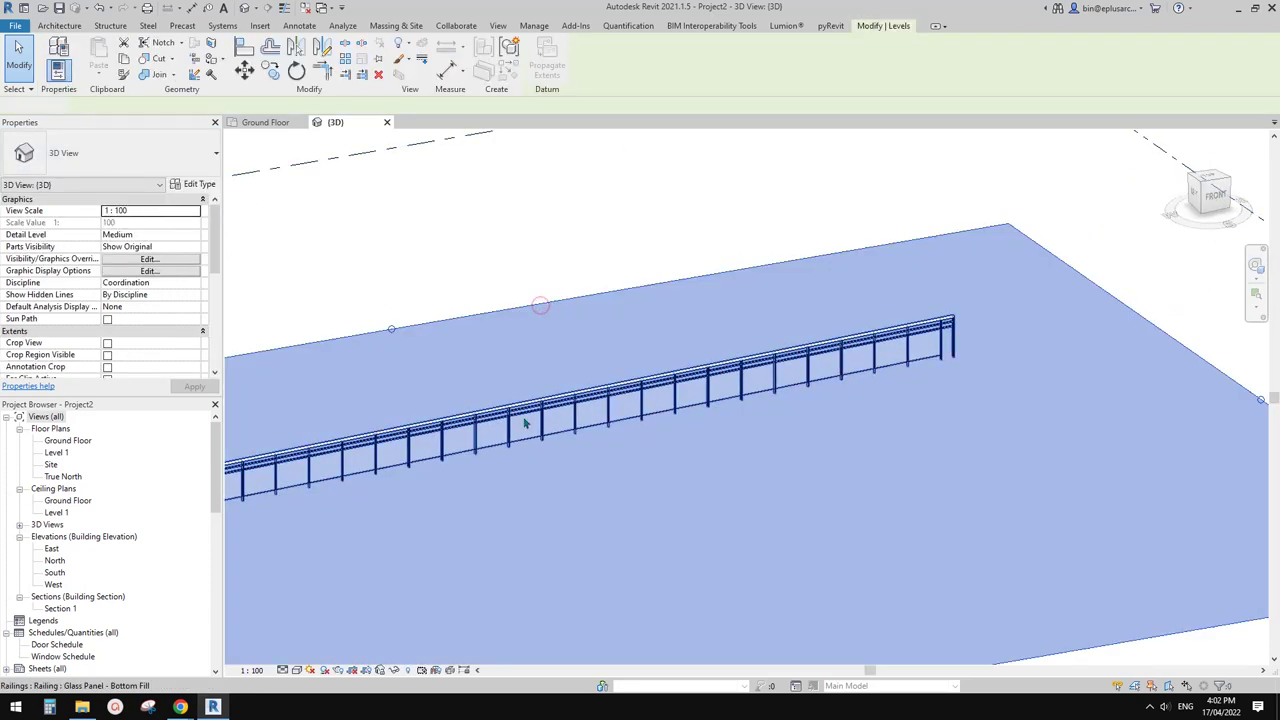
Step: Examine the railing type's baluster placement and the family options for its glazed panel, then close without changes
left_click(566, 428)
scroll(566, 428, "up", 2)
left_click(120, 165)
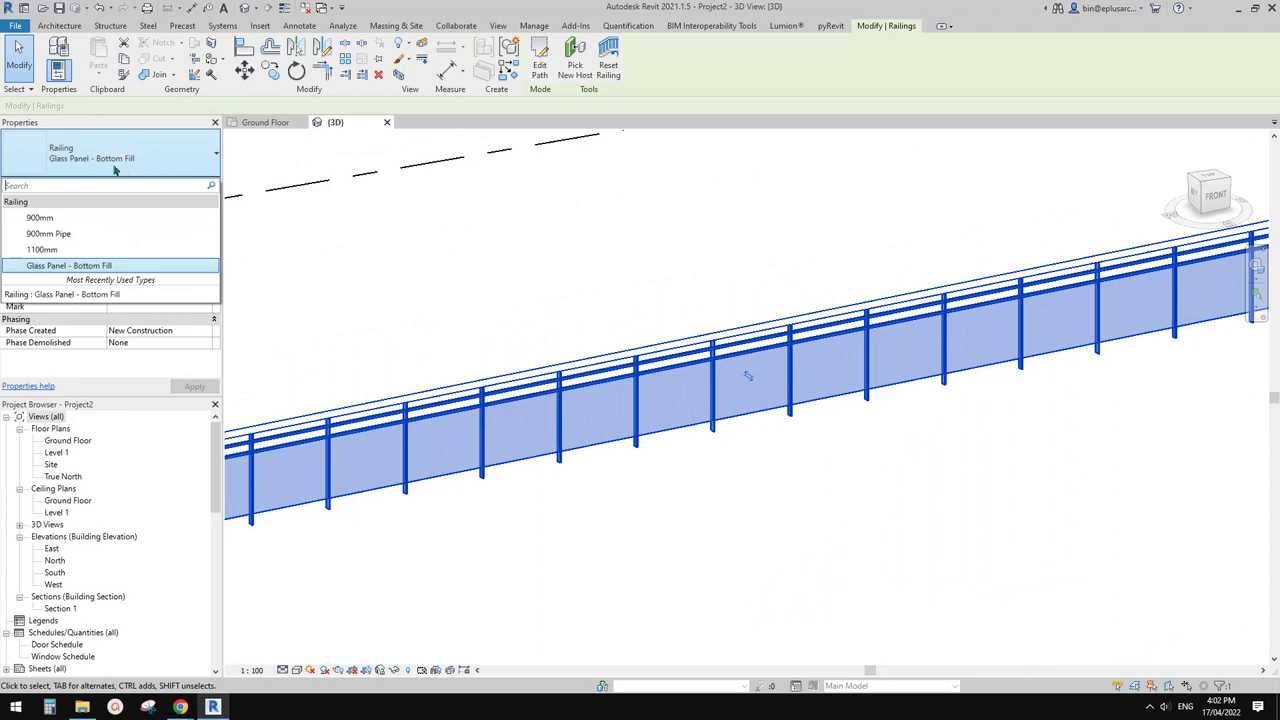
left_click(195, 184)
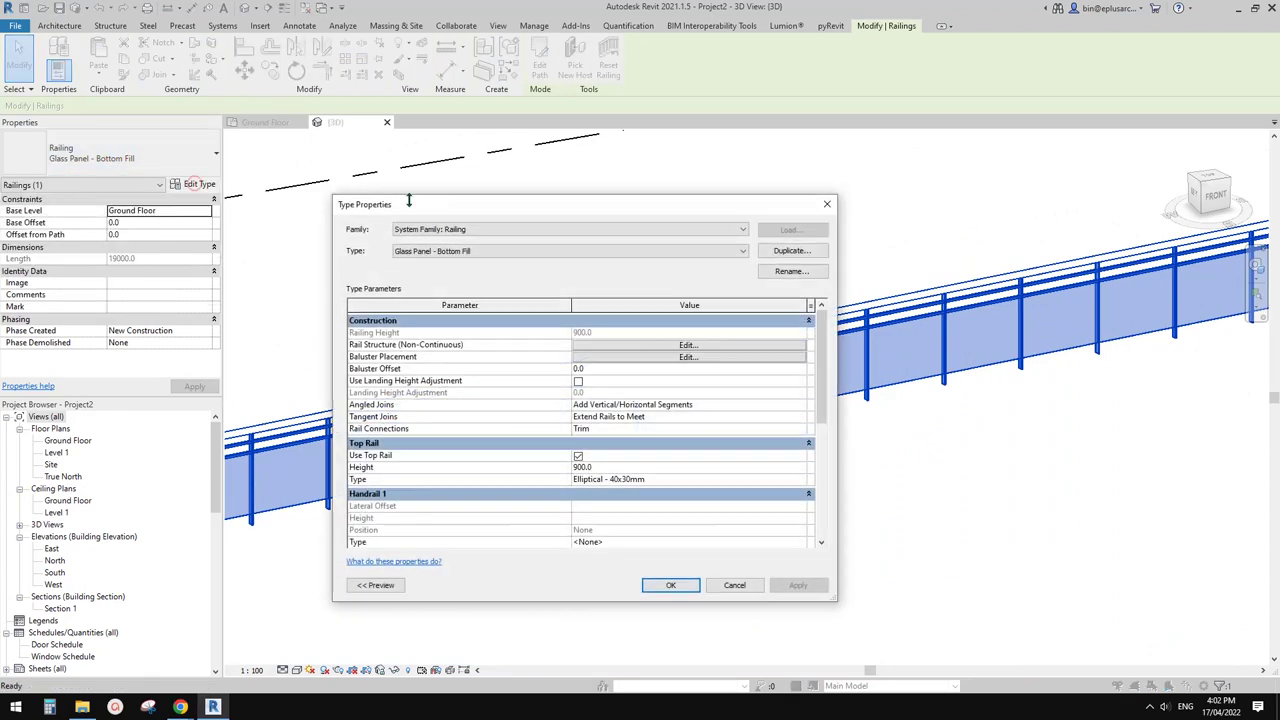
left_click(676, 357)
left_click(464, 306)
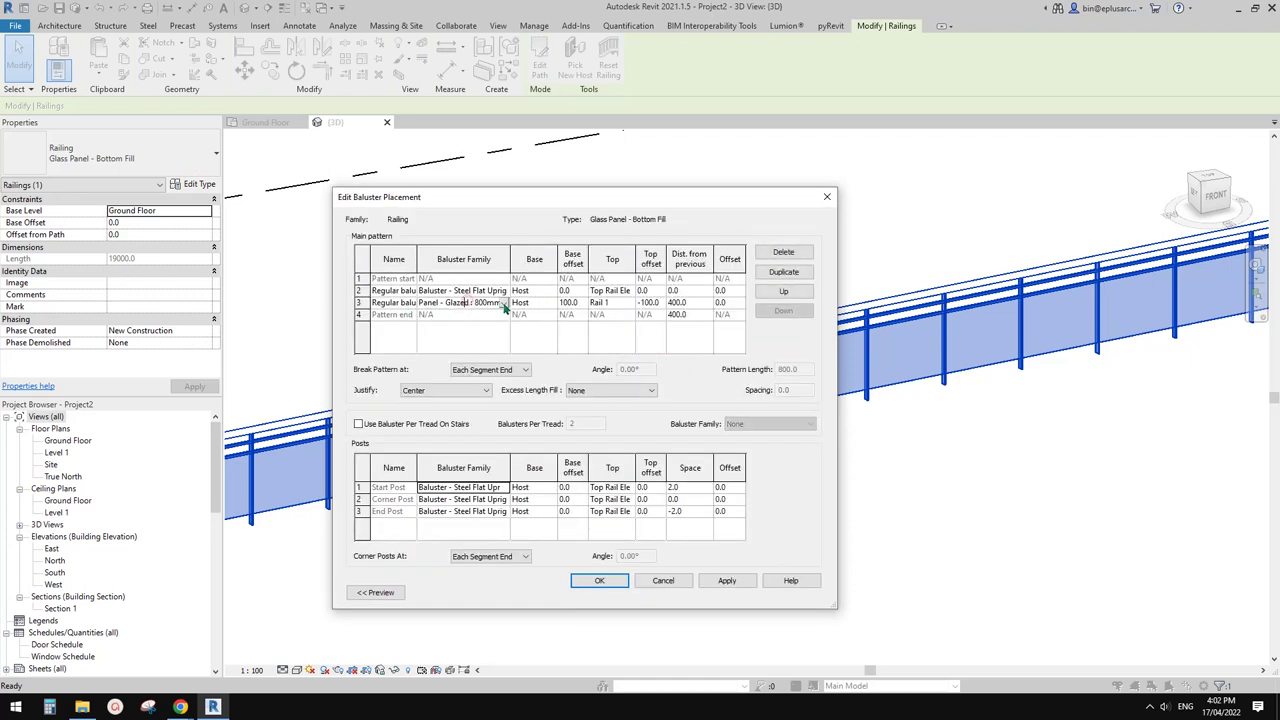
left_click(504, 302)
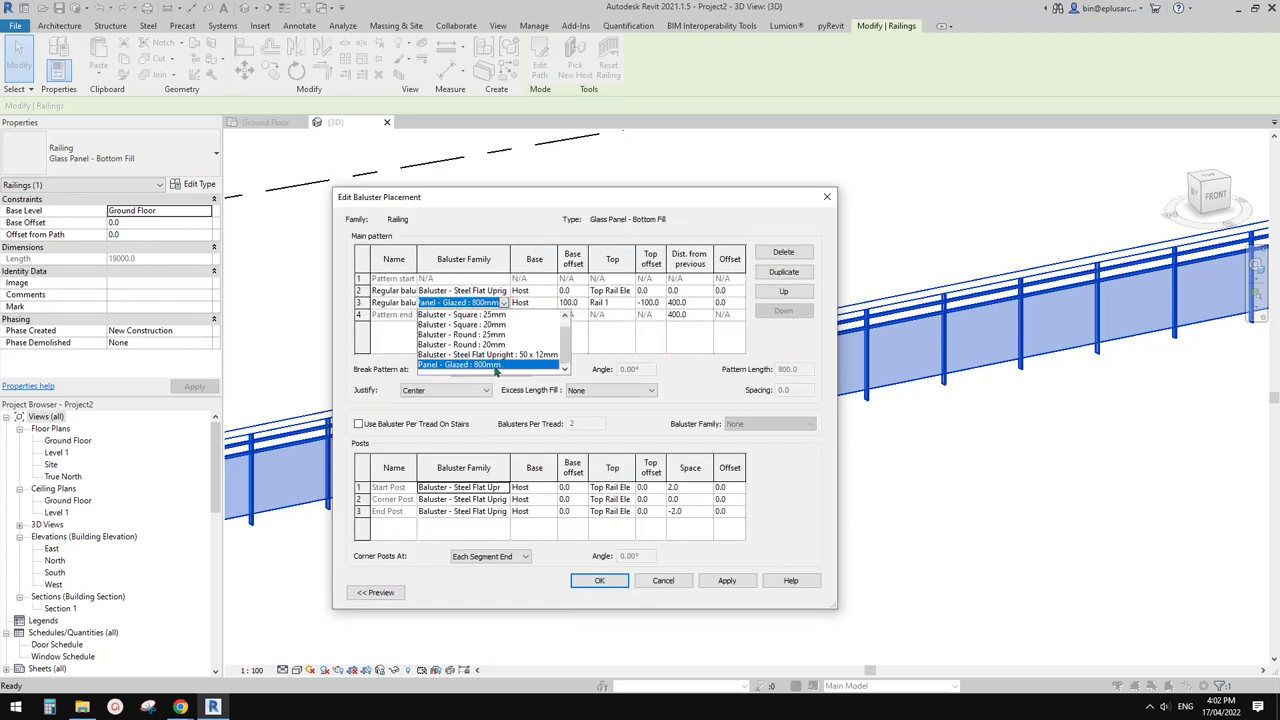
left_click(828, 197)
left_click(829, 195)
left_click(910, 215)
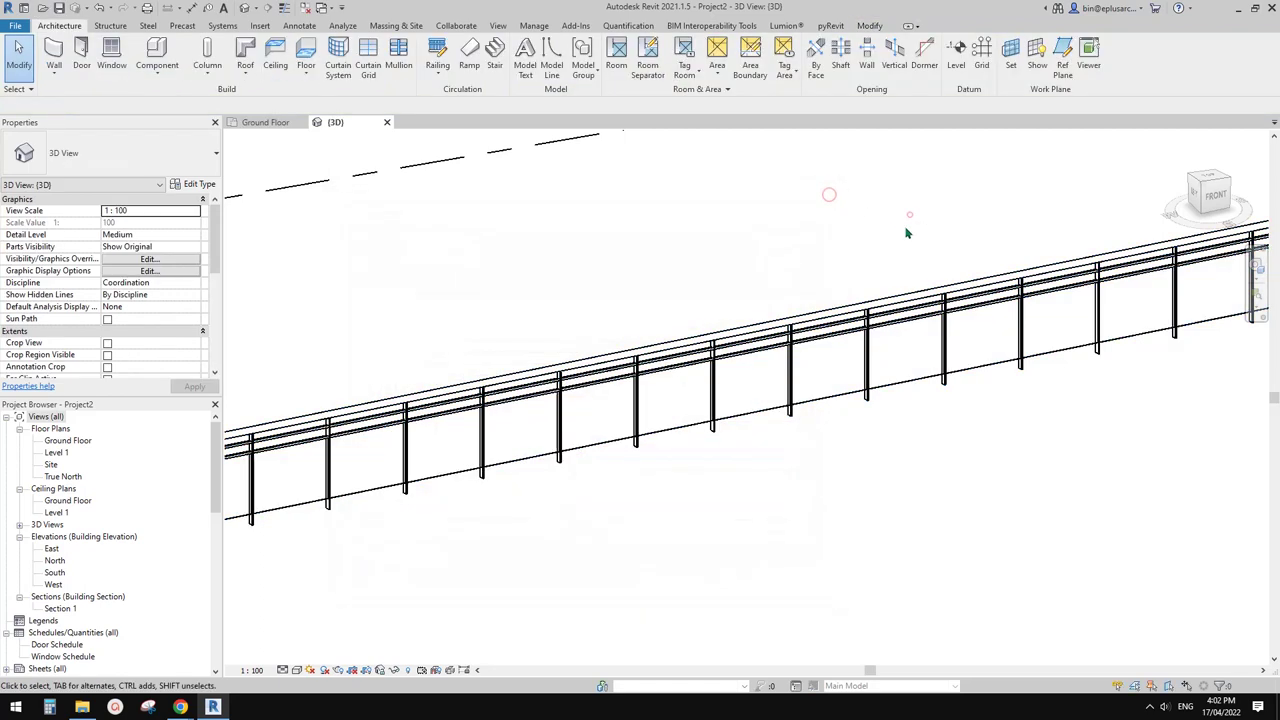
middle_click_drag(769, 342, 804, 309)
Step: Find the Panel - Glazed family among the project's railing families and open it for editing
left_click_drag(214, 475, 214, 608)
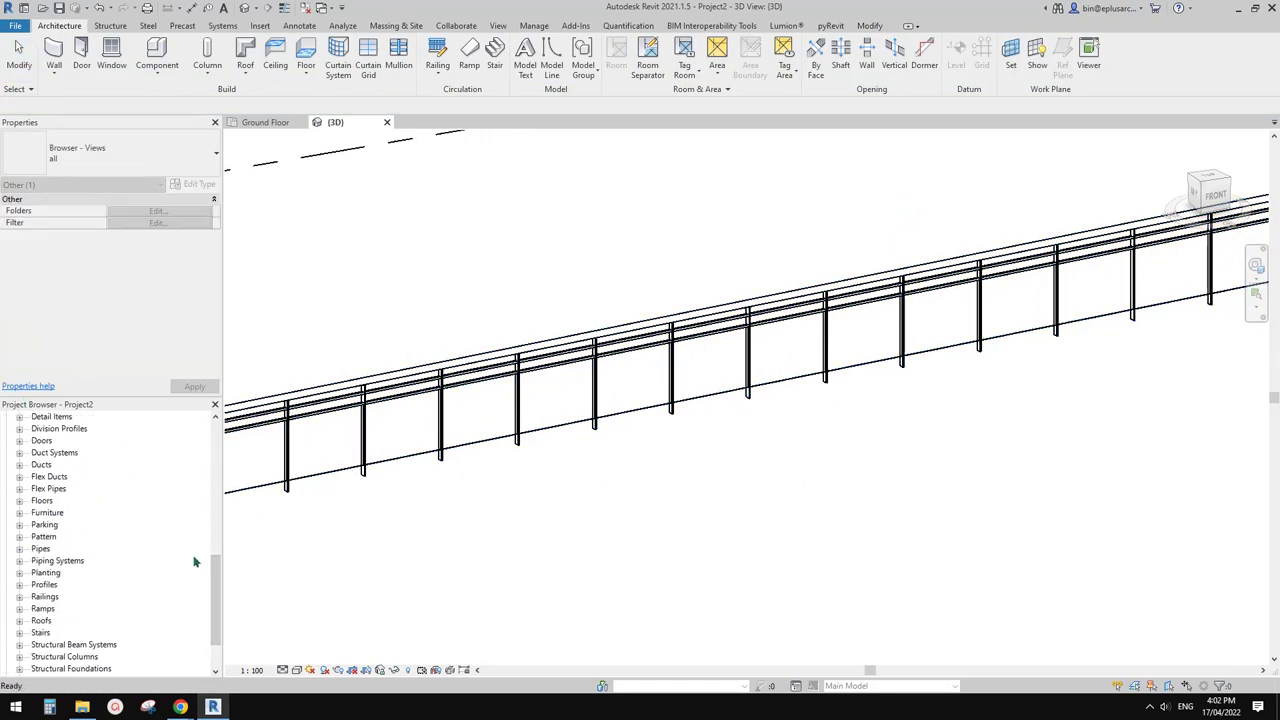
left_click_drag(216, 562, 213, 620)
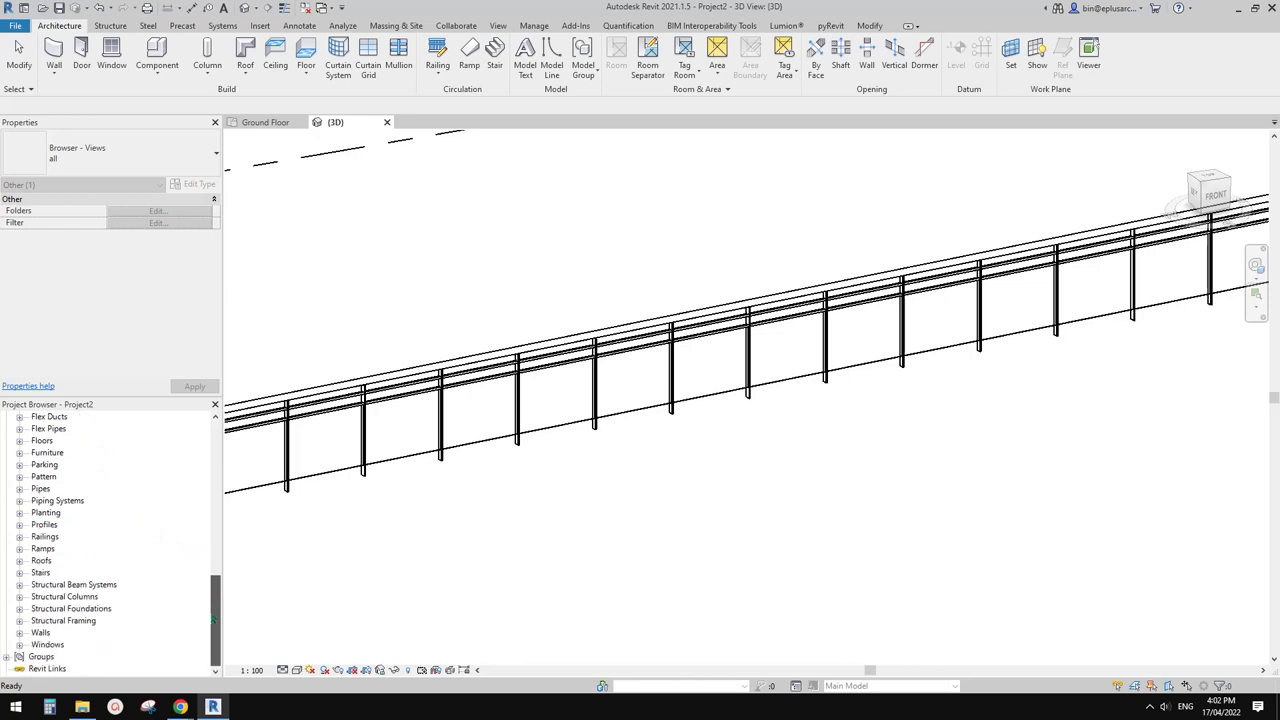
left_click(45, 536)
left_click(19, 536)
scroll(100, 580, "down", 1)
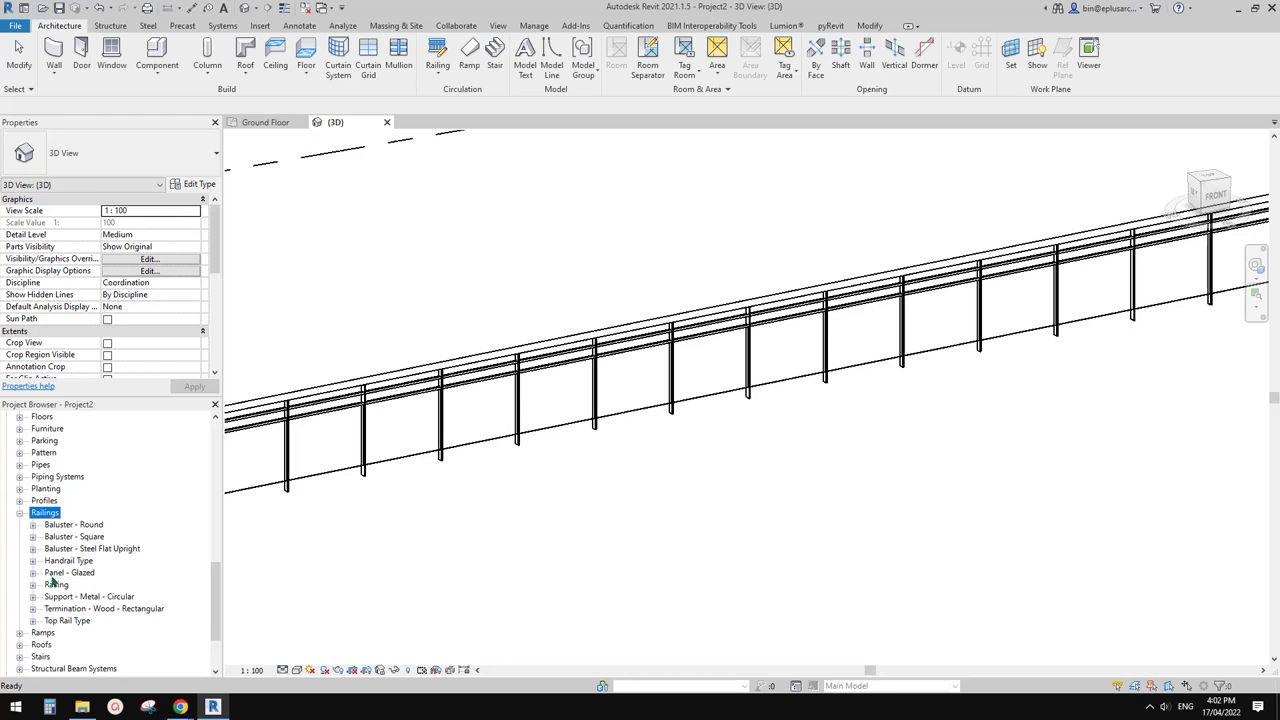
left_click(54, 575)
left_click(31, 576)
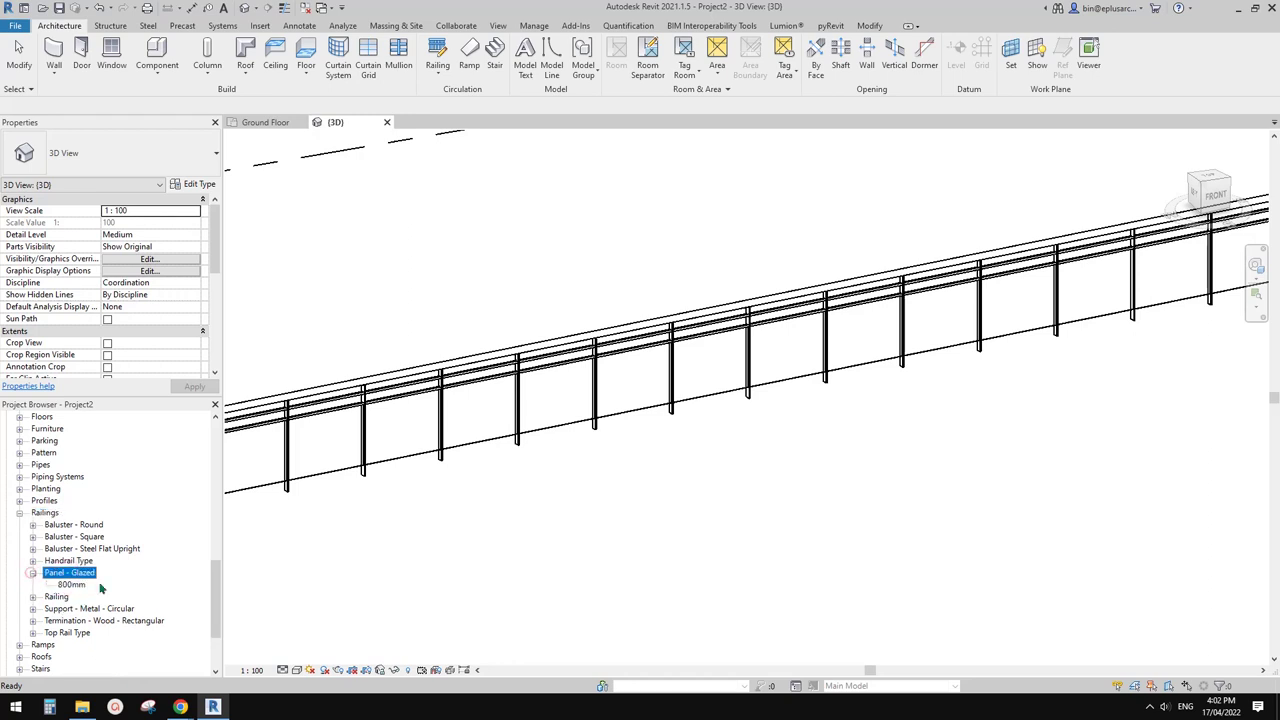
right_click(72, 572)
left_click(106, 466)
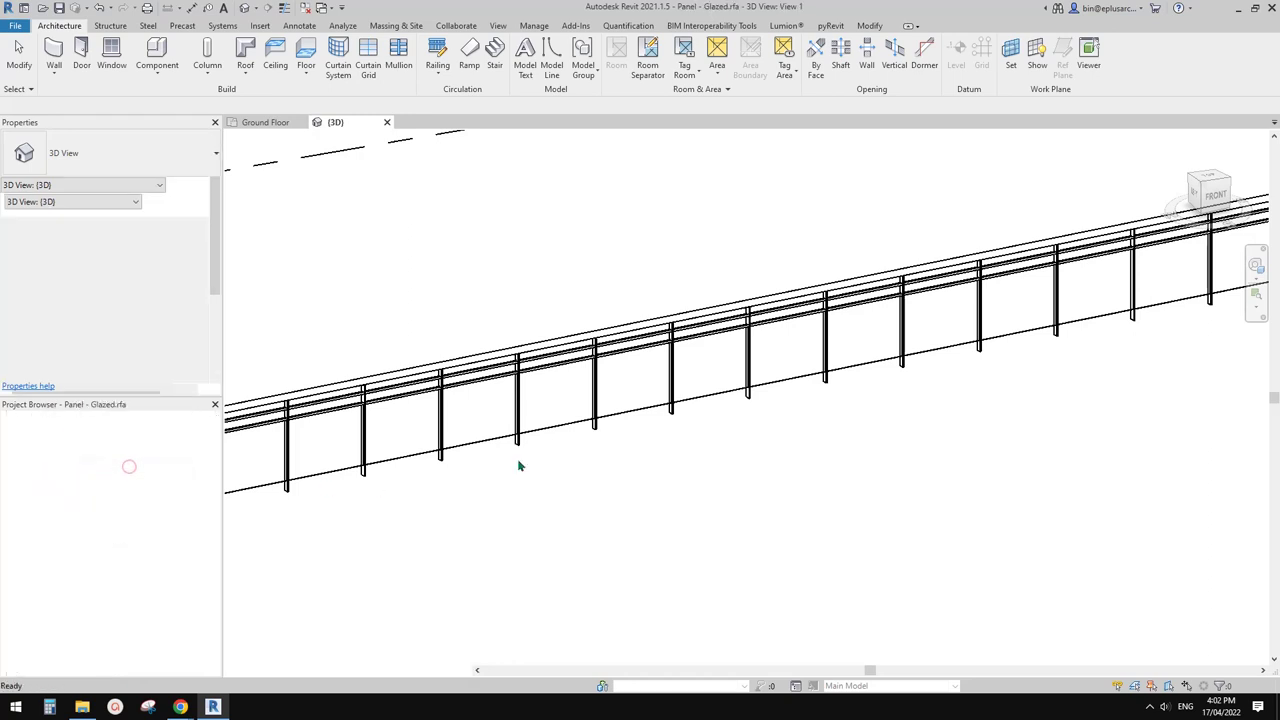
middle_click_drag(700, 452, 672, 462, "shift")
Step: Open the Left elevation view of the Panel - Glazed family
double_click(28, 418)
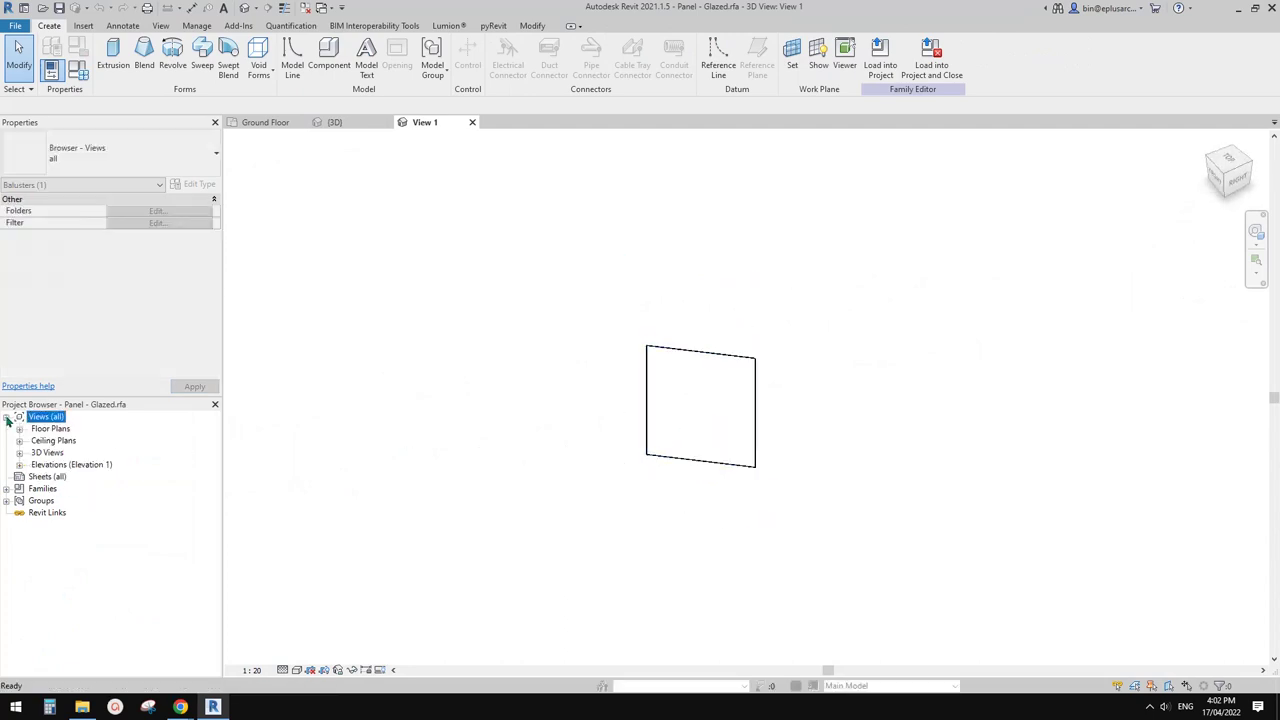
double_click(44, 466)
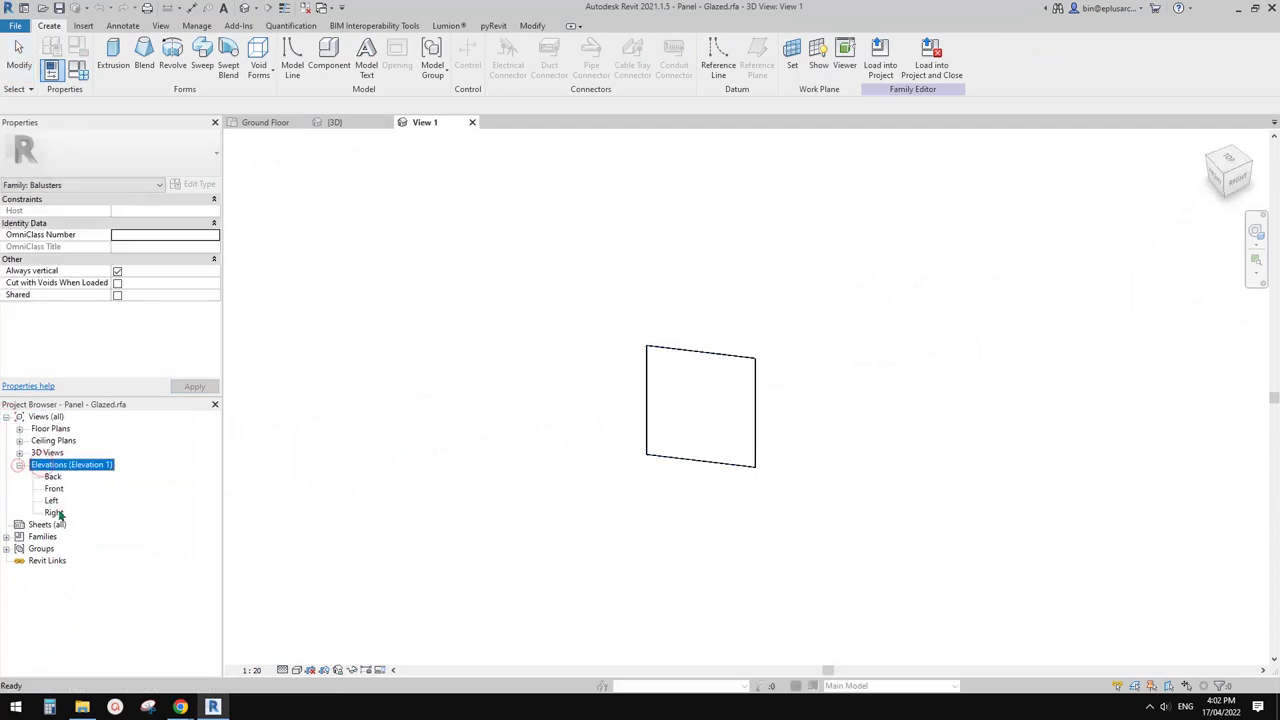
double_click(51, 501)
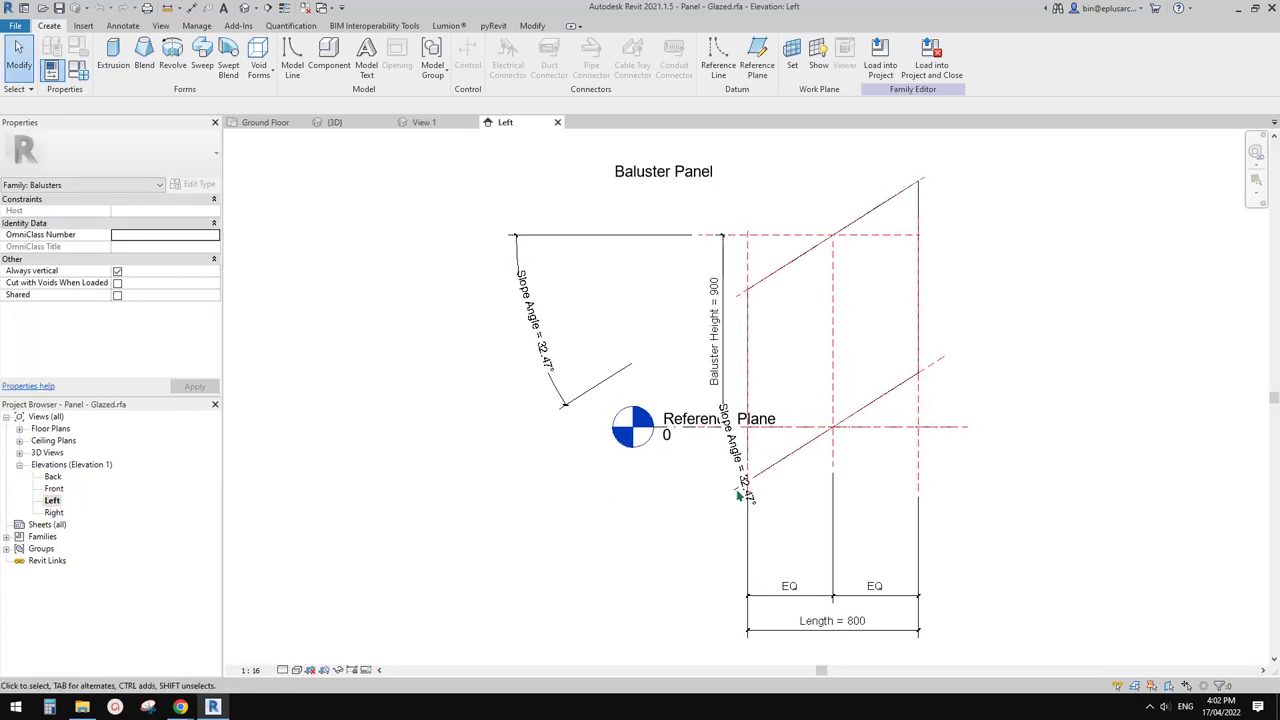
Step: Display the Left elevation as Shaded to examine the sloped glass panel extrusion and its reference planes
middle_click_drag(789, 283, 784, 342)
key("s")
key("d")
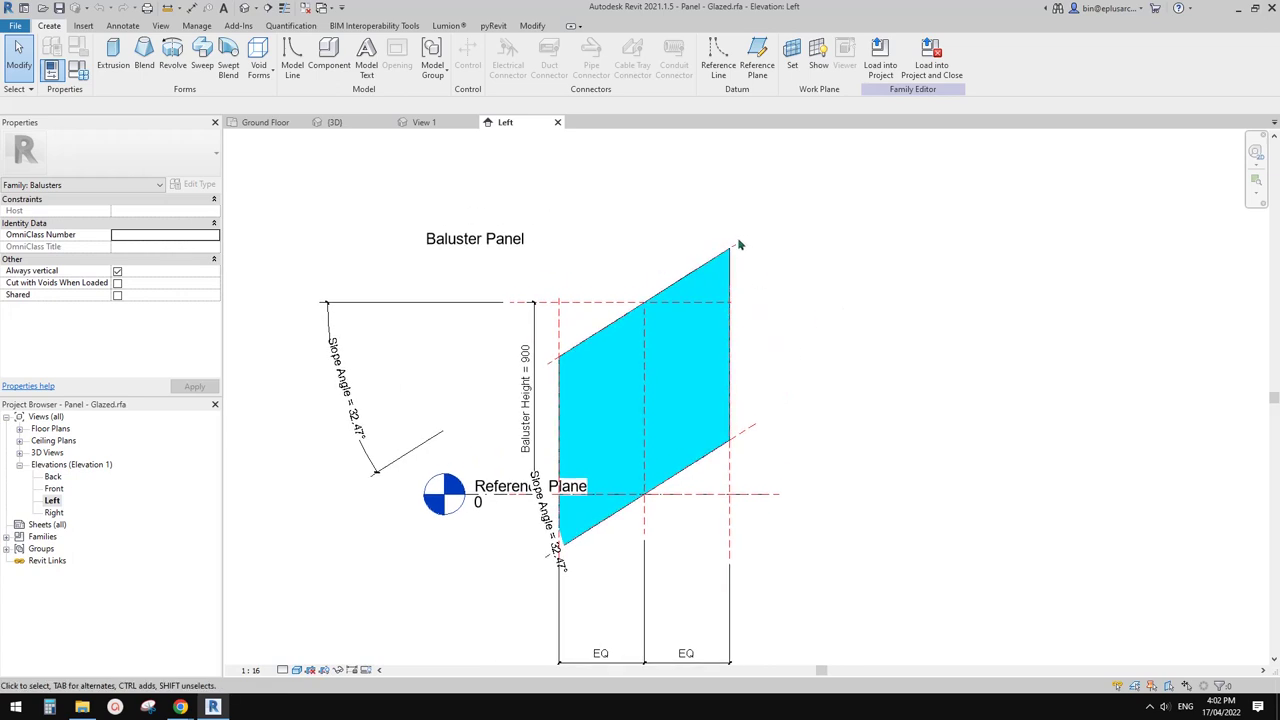
mouse_move(659, 341)
middle_mouse_down()
mouse_move(701, 358)
mouse_move(789, 331)
middle_mouse_up()
middle_click_drag(669, 313, 721, 301)
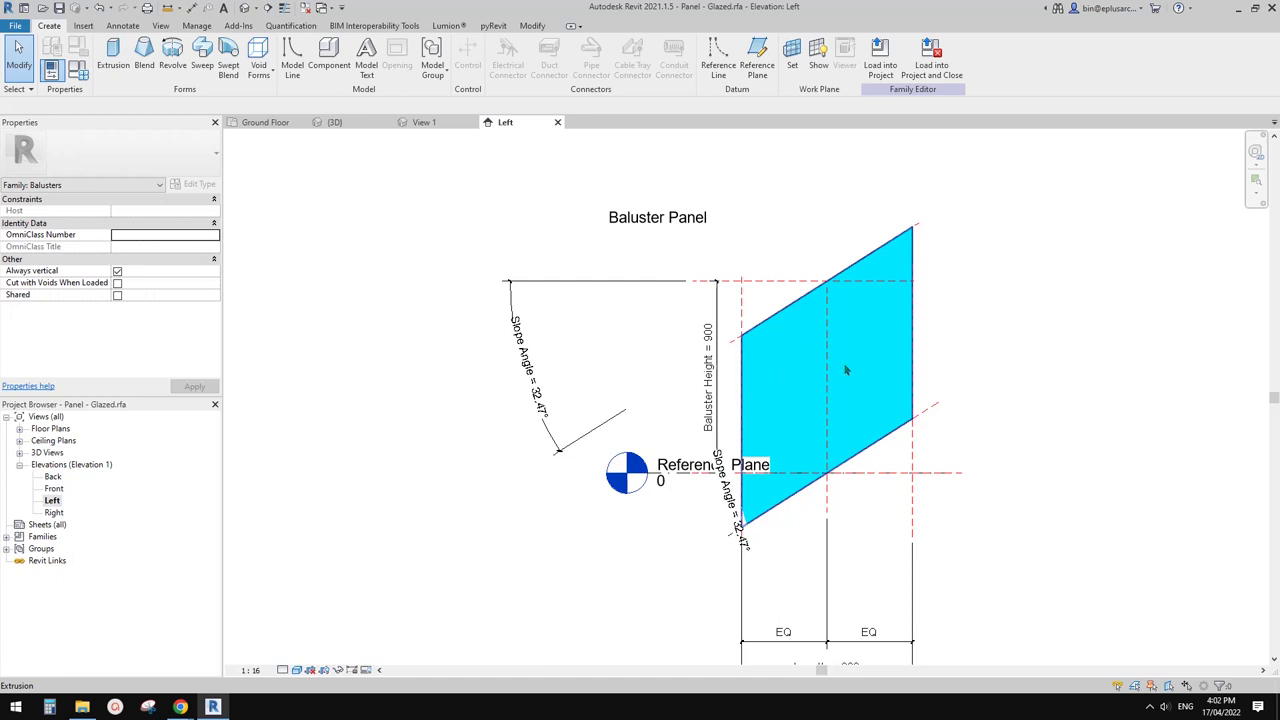
middle_click_drag(888, 309, 906, 300)
Step: Close the Panel - Glazed family's views without saving changes
left_click(560, 124)
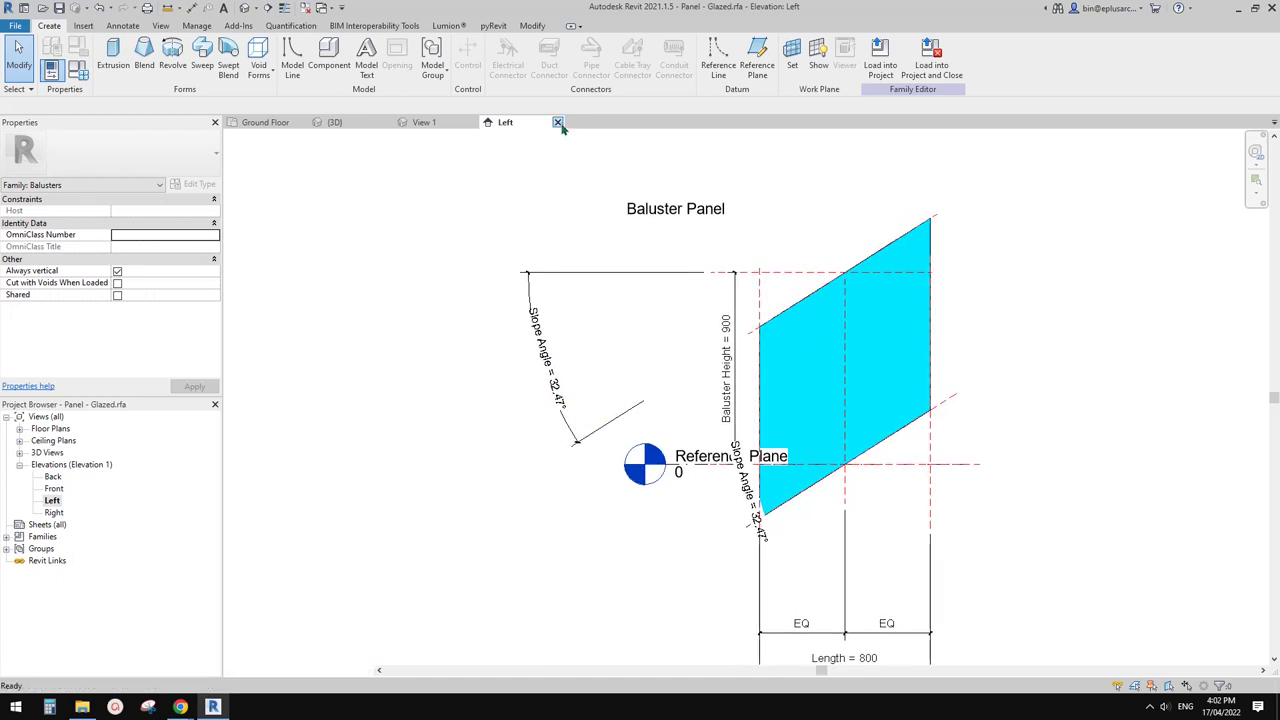
left_click(558, 122)
left_click(472, 122)
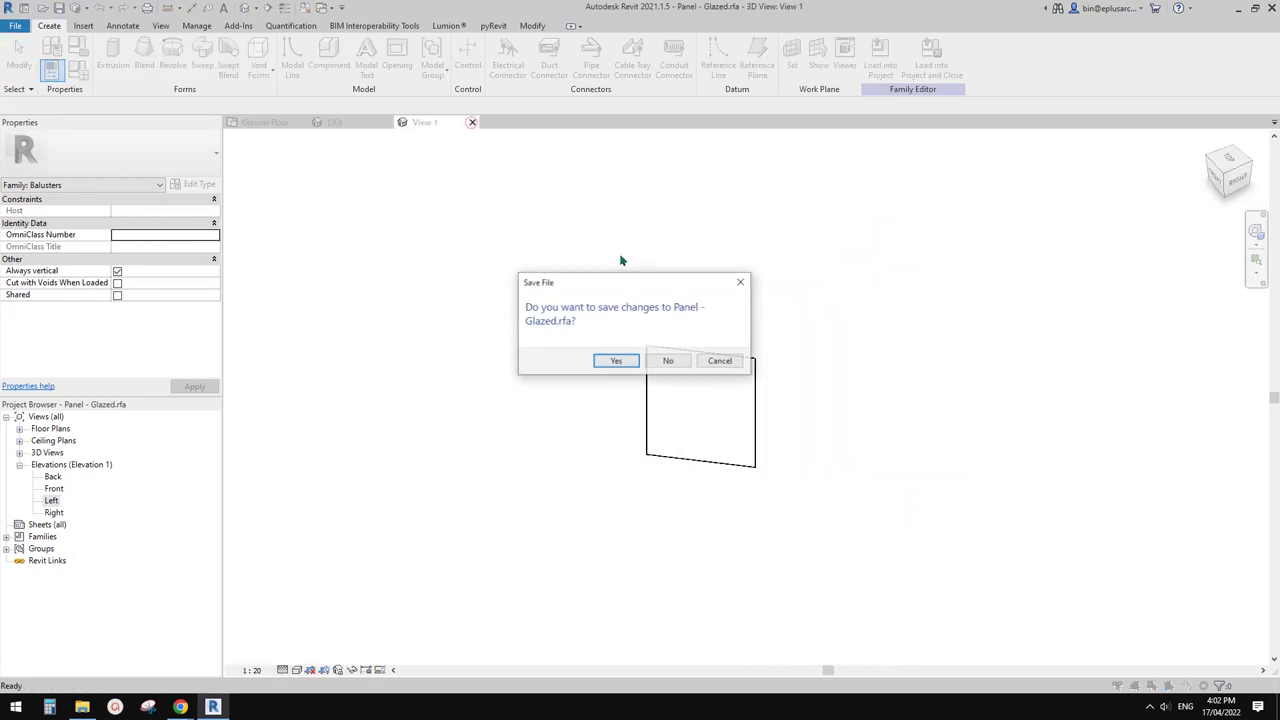
left_click(663, 360)
Step: Create a new family from the Metric Baluster-Panel.rft template
left_click(15, 25)
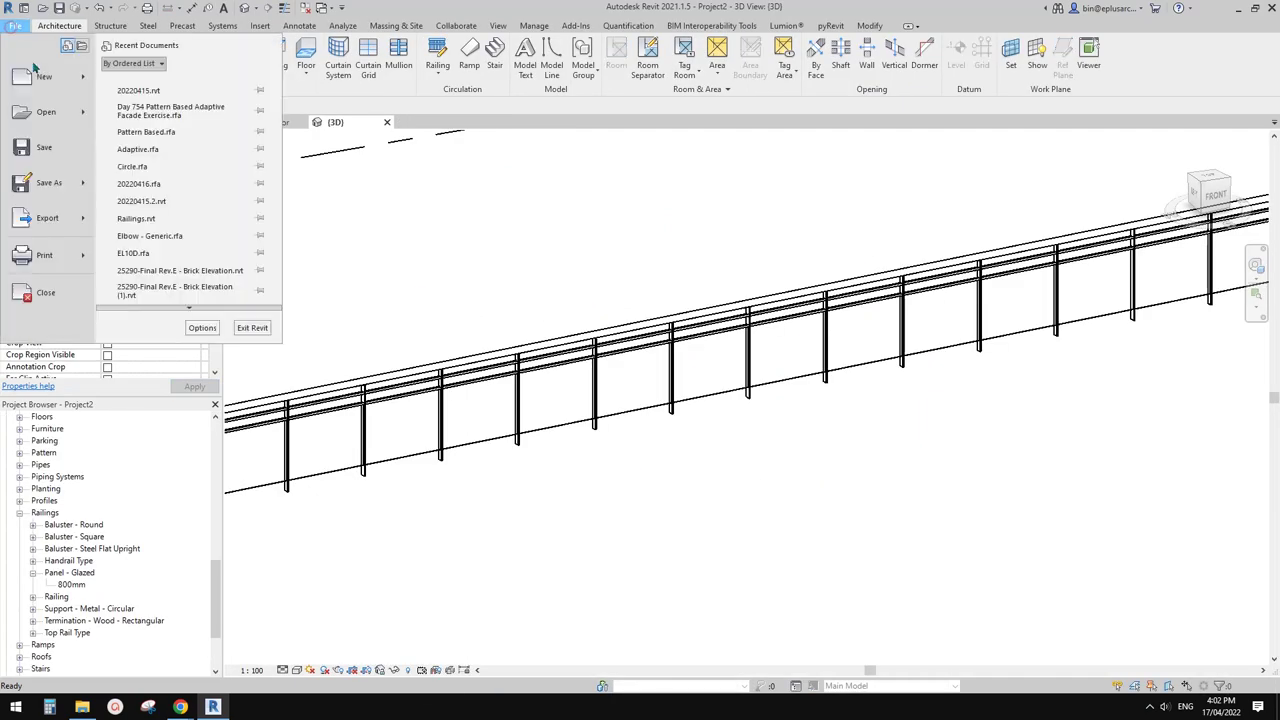
mouse_move(88, 88)
left_click(168, 118)
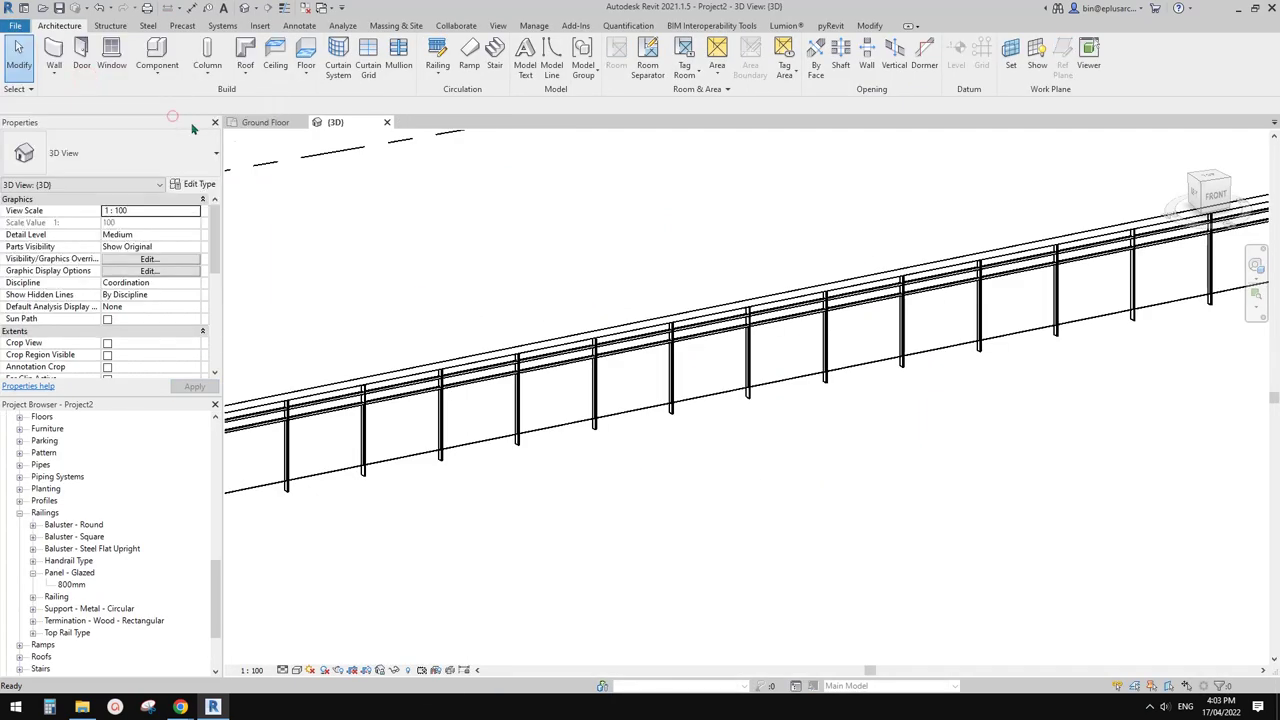
left_click(783, 288)
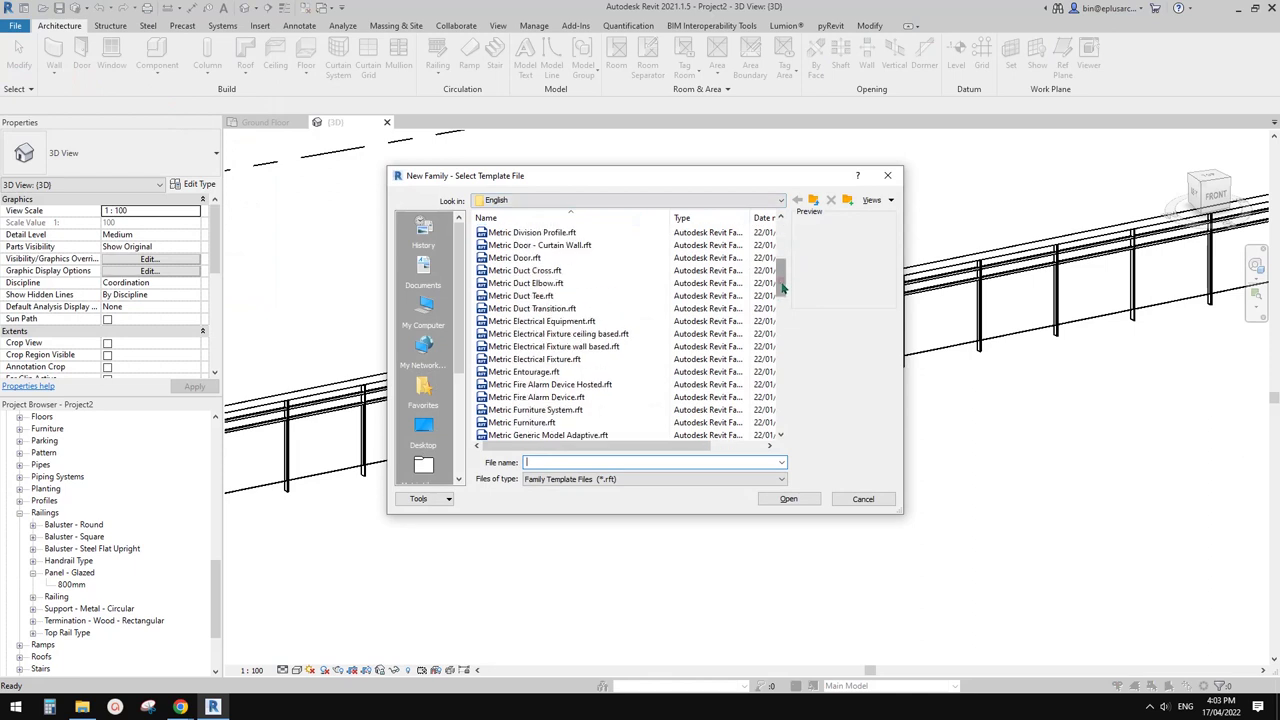
left_click_drag(783, 288, 783, 253)
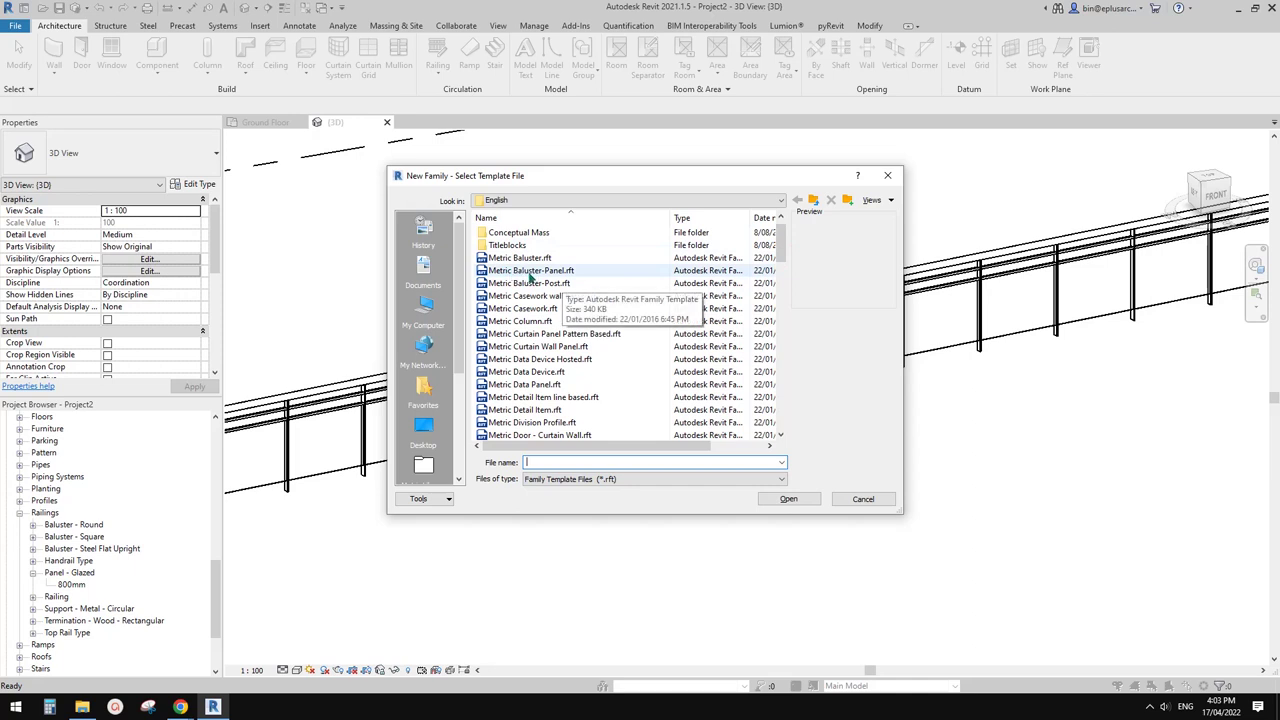
left_click(555, 271)
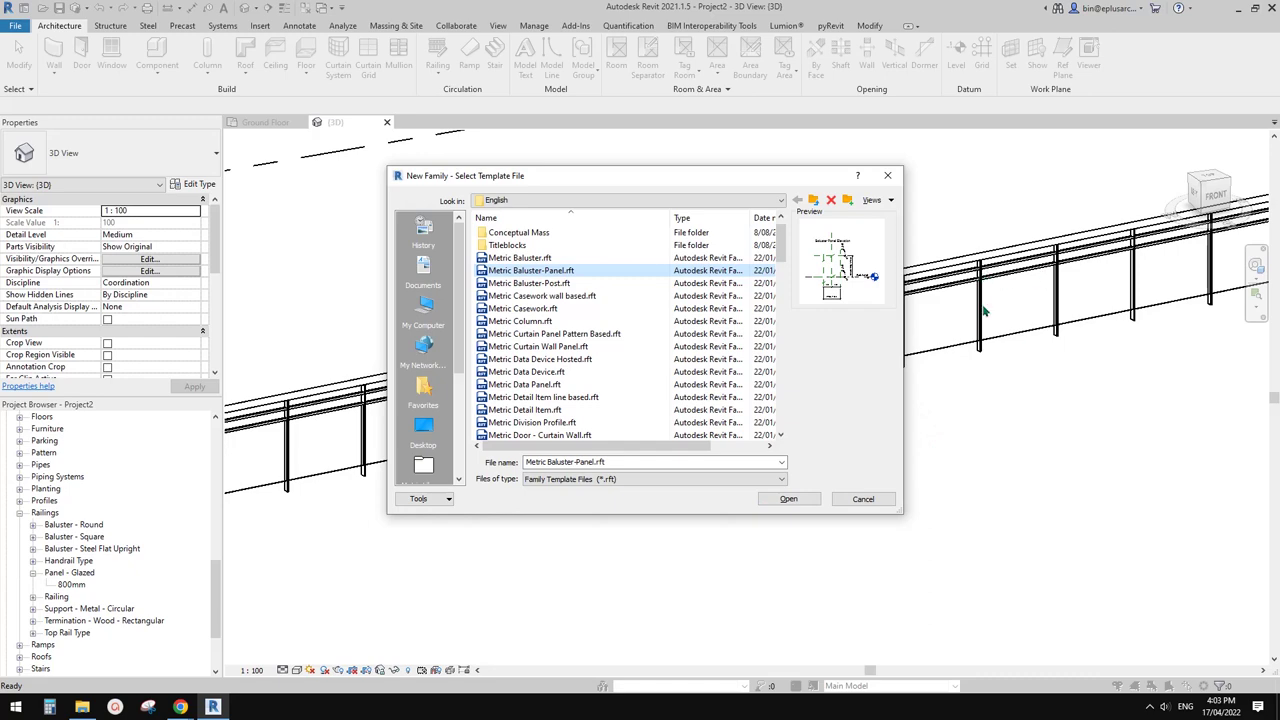
left_click(787, 498)
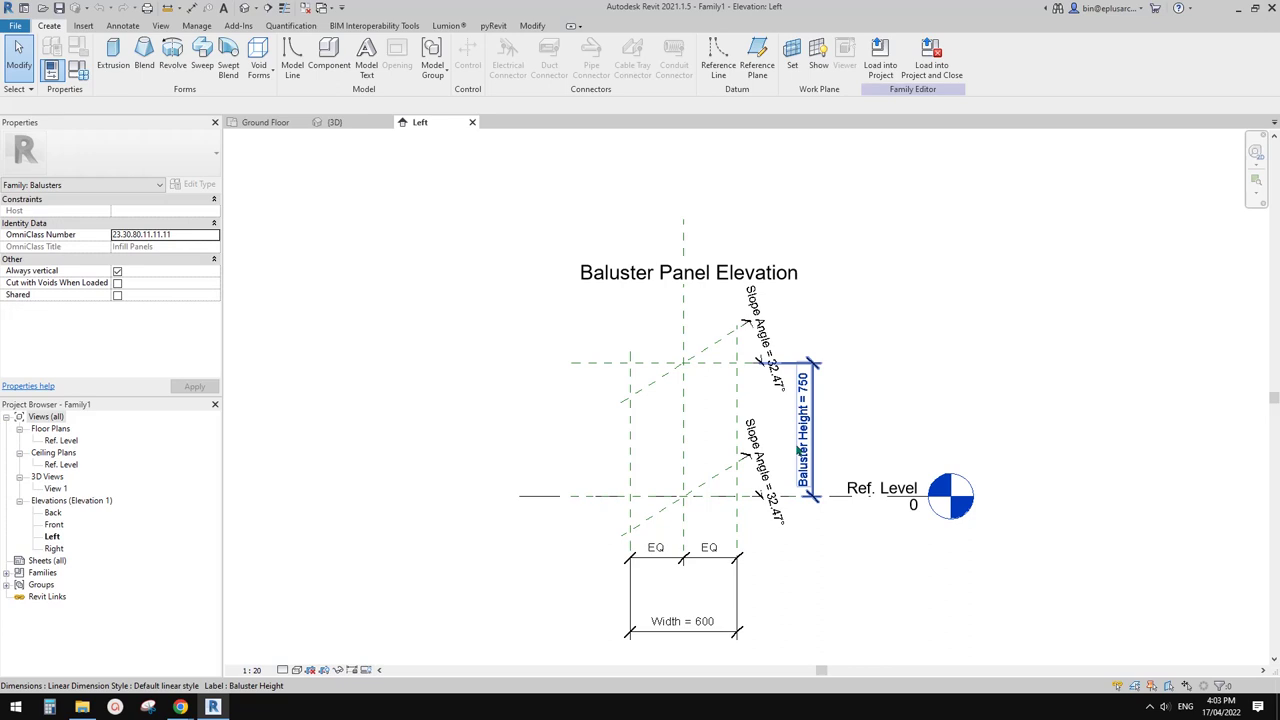
Step: Examine the baluster panel template's reference planes and its Slope Angle, Baluster Height and Width dimensions in the Left elevation
scroll(665, 372, "up", 3)
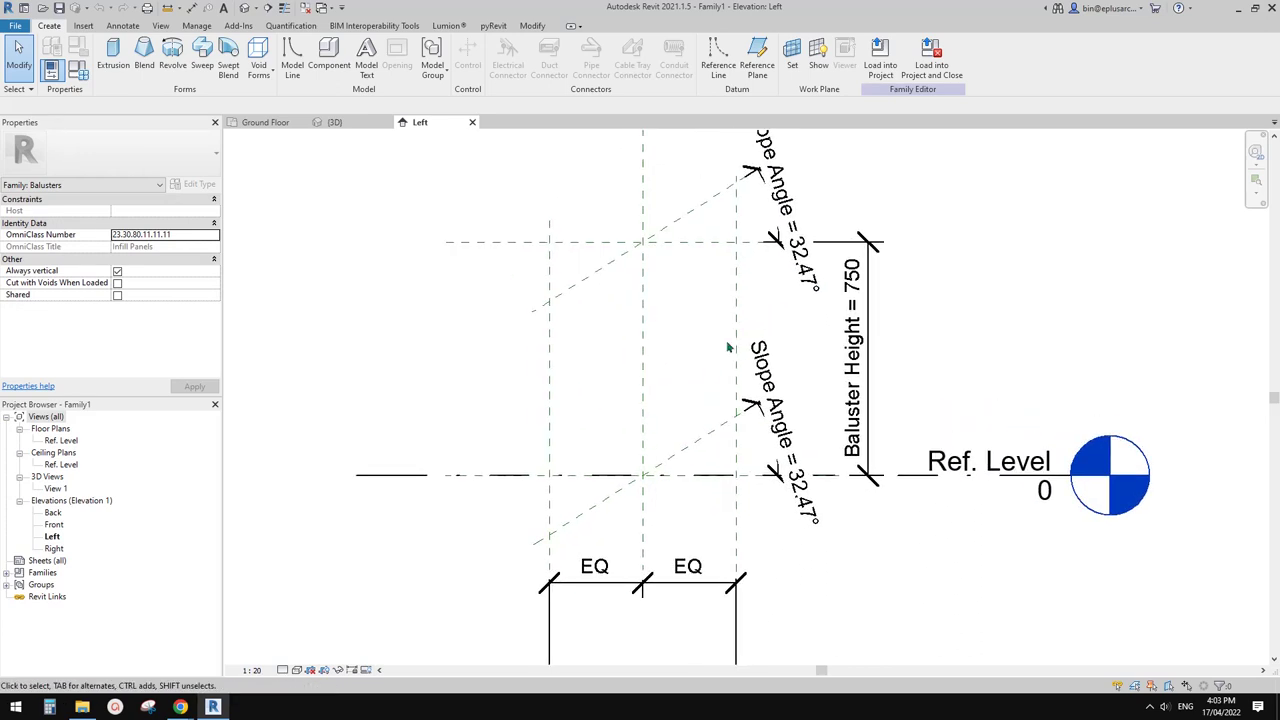
middle_click_drag(513, 380, 503, 412)
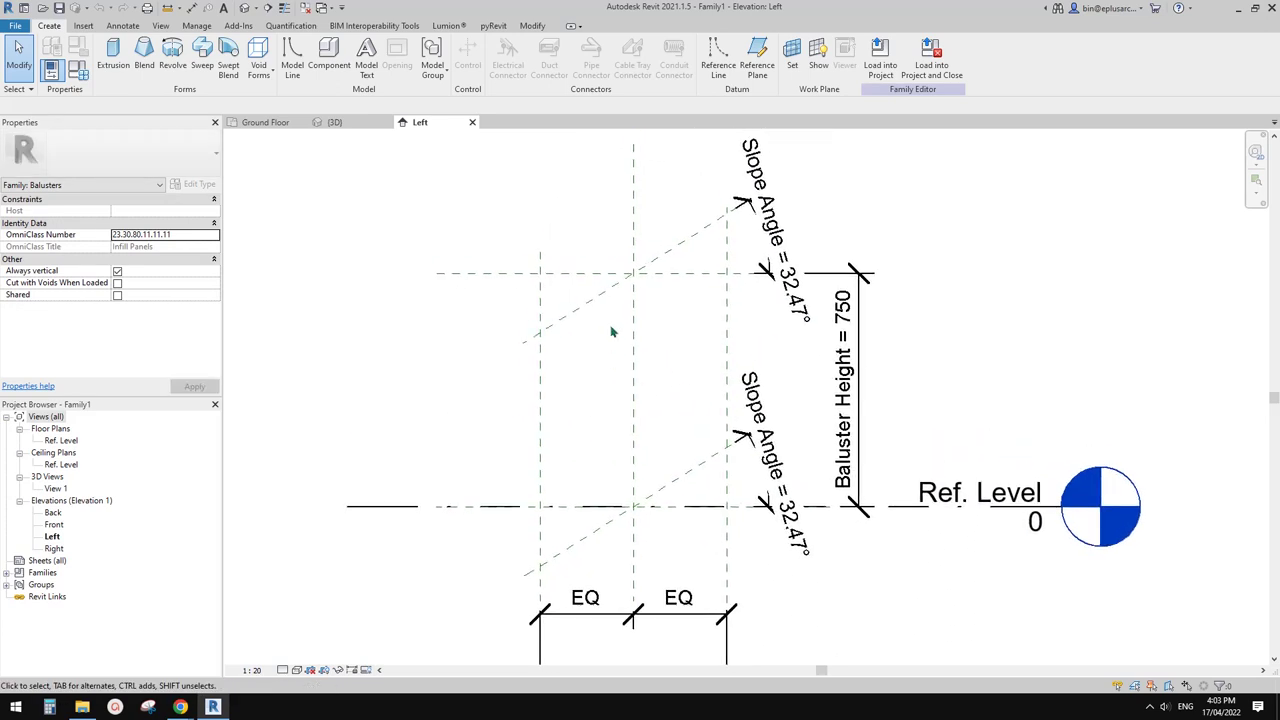
scroll(650, 350, "down", 1)
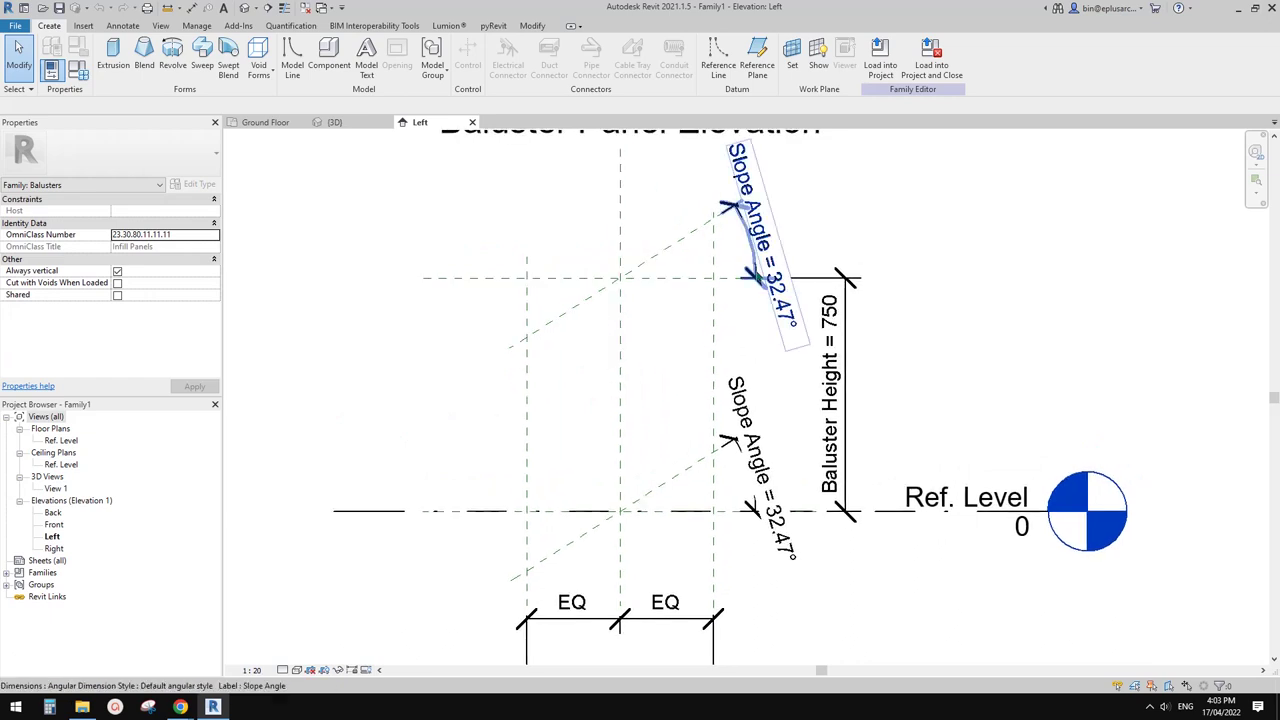
middle_click_drag(685, 366, 679, 369)
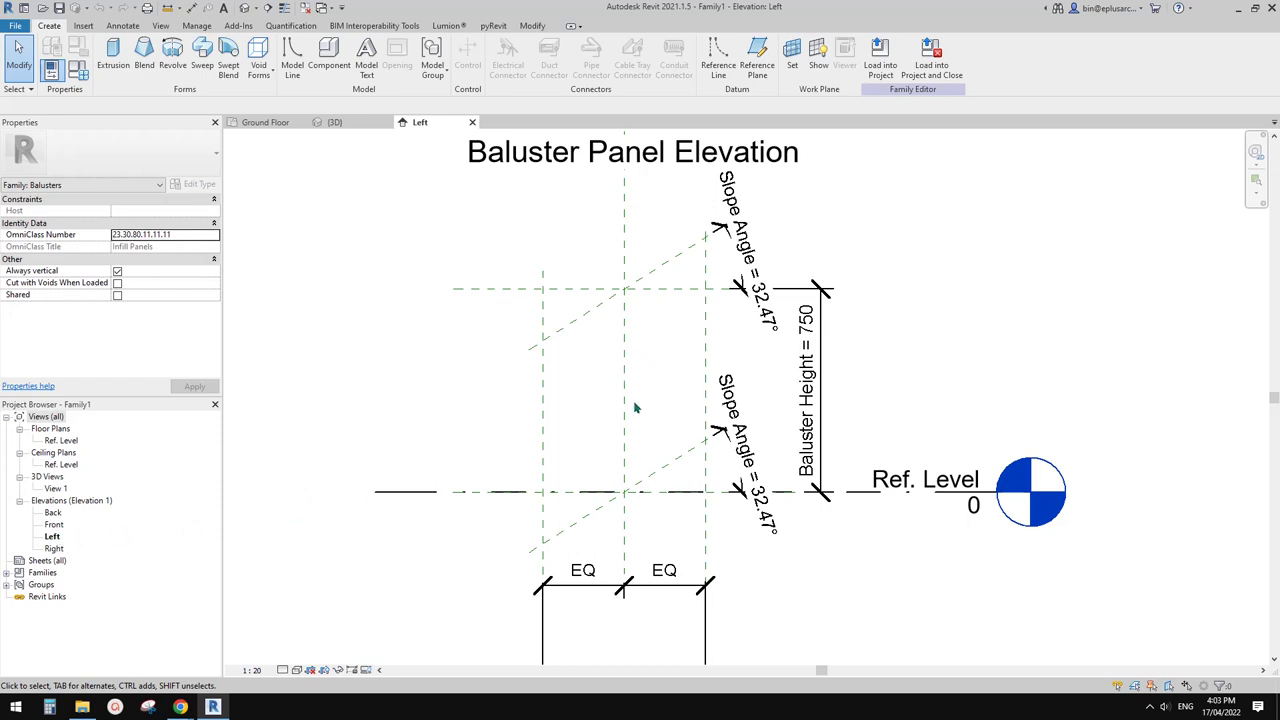
scroll(650, 408, "down", 1)
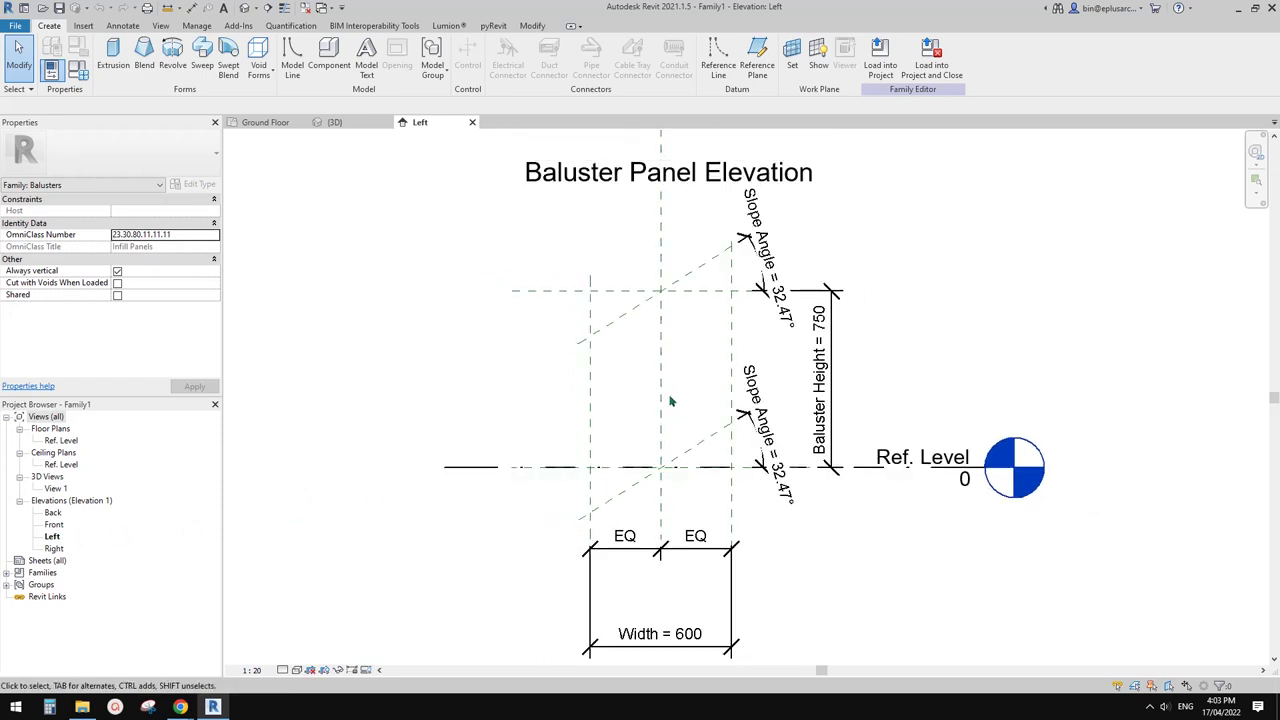
scroll(668, 402, "up", 2)
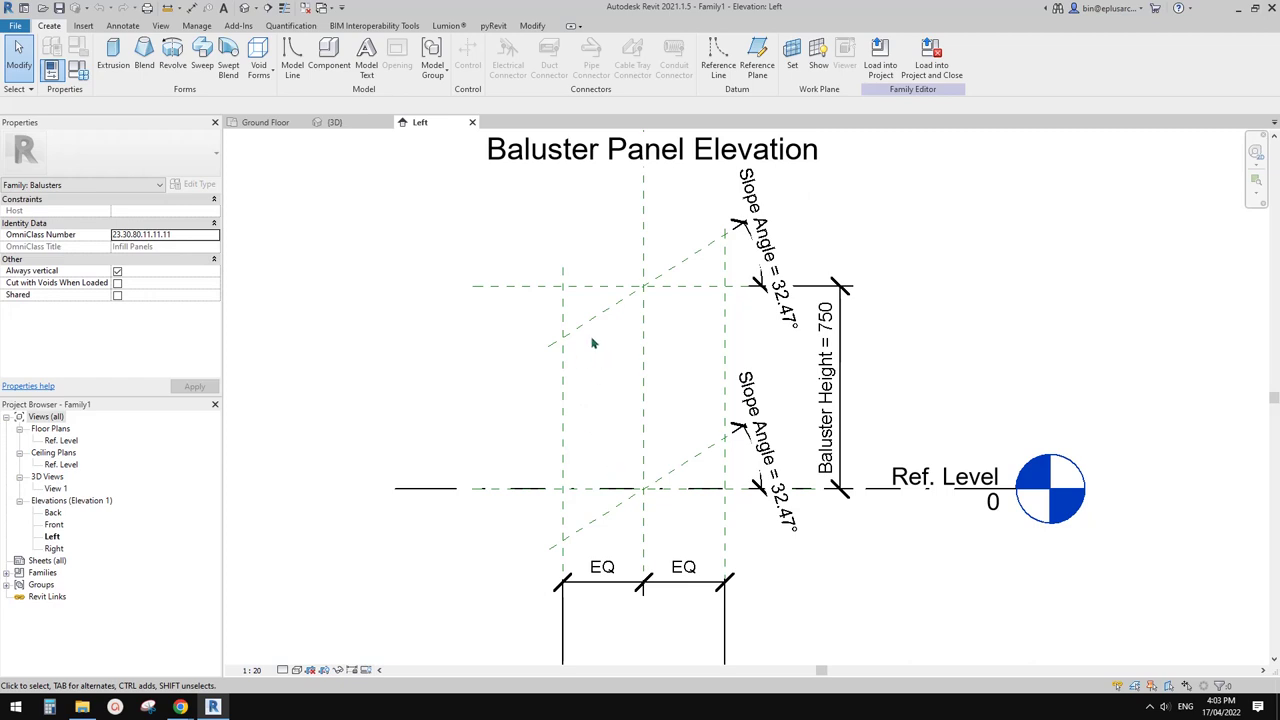
mouse_move(625, 343)
middle_mouse_down()
mouse_move(656, 340)
mouse_move(643, 341)
middle_mouse_up()
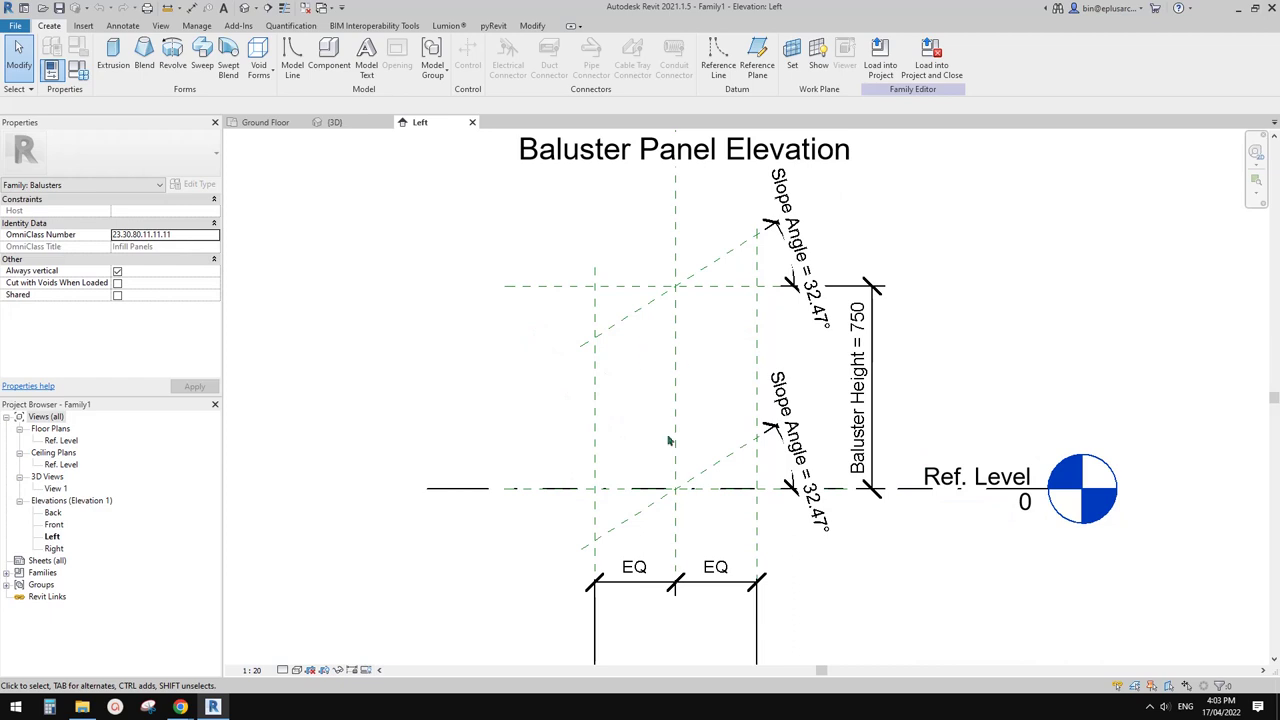
scroll(702, 407, "up", 3)
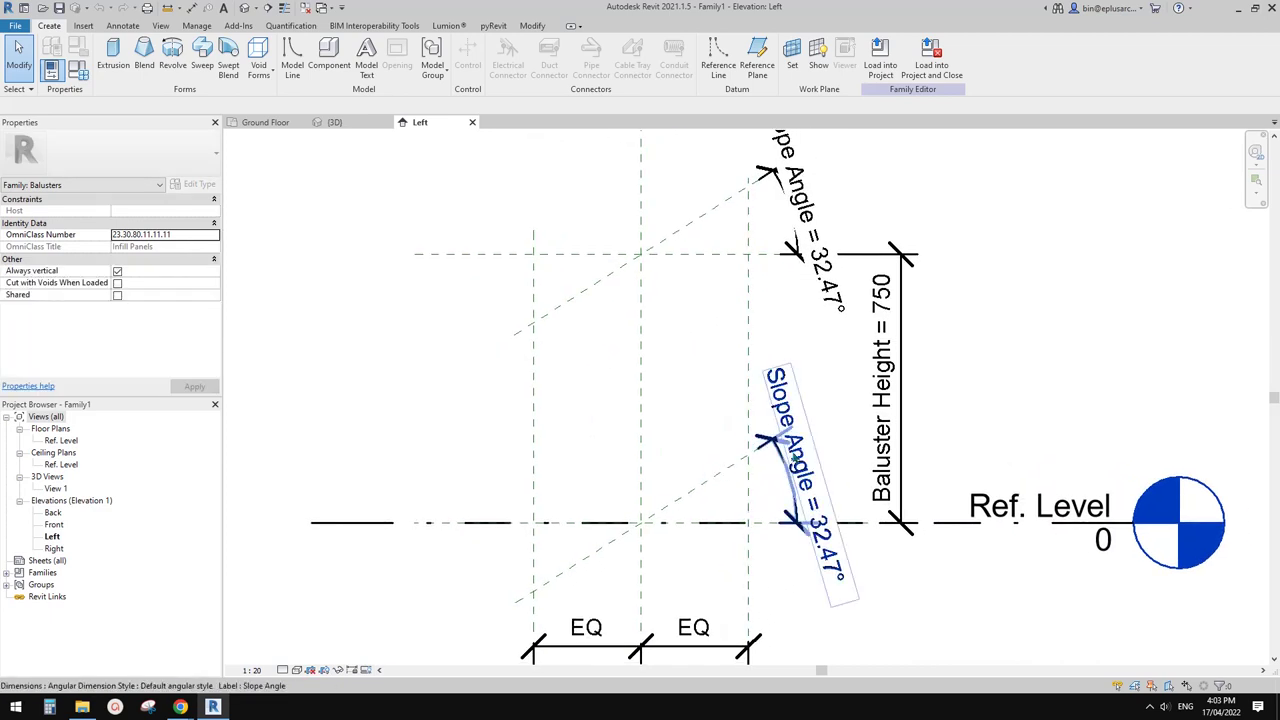
Step: Inspect the upper Slope Angle dimension and the sloped reference planes, including Top Cut Angle, then clear the selection
left_click(817, 217)
scroll(814, 212, "down", 1)
left_click(919, 254)
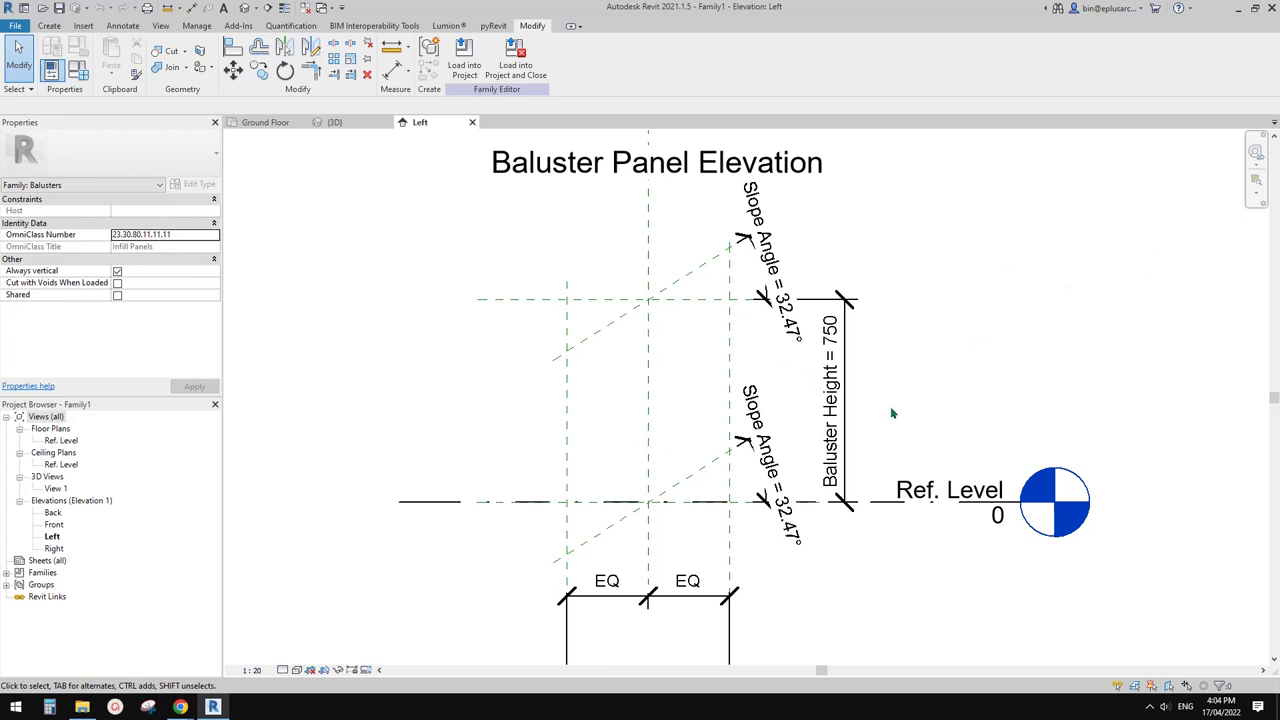
left_click(707, 467)
left_click(691, 274)
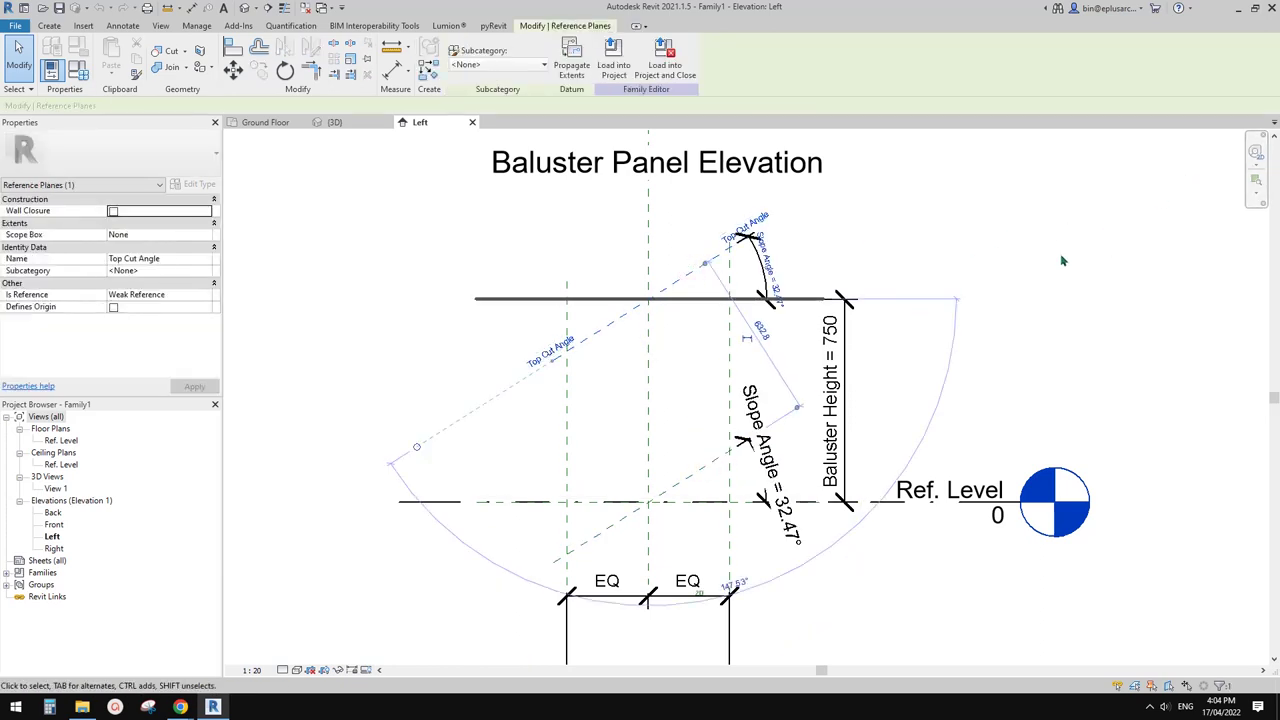
left_click(996, 301)
middle_click_drag(906, 355, 1000, 323)
scroll(871, 337, "up", 1)
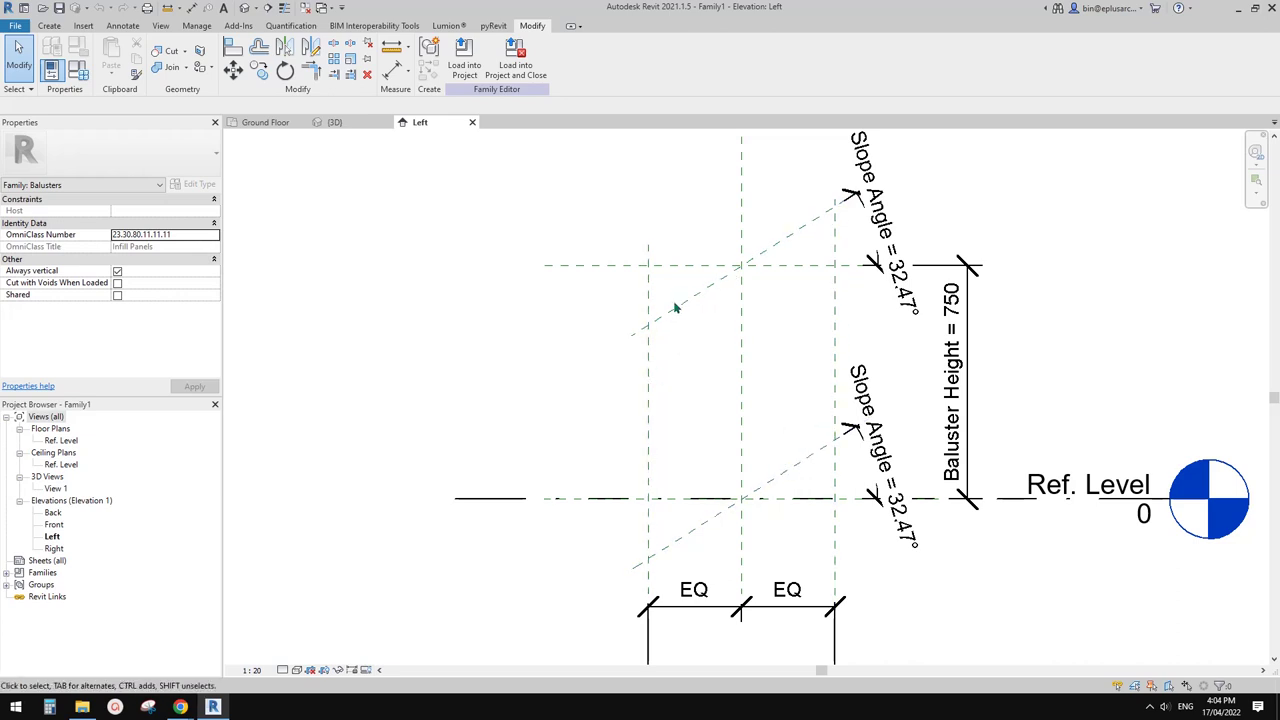
middle_click_drag(953, 292, 866, 335)
scroll(892, 304, "up", 1)
scroll(826, 355, "up", 2)
scroll(798, 402, "down", 2)
middle_click_drag(797, 405, 851, 380)
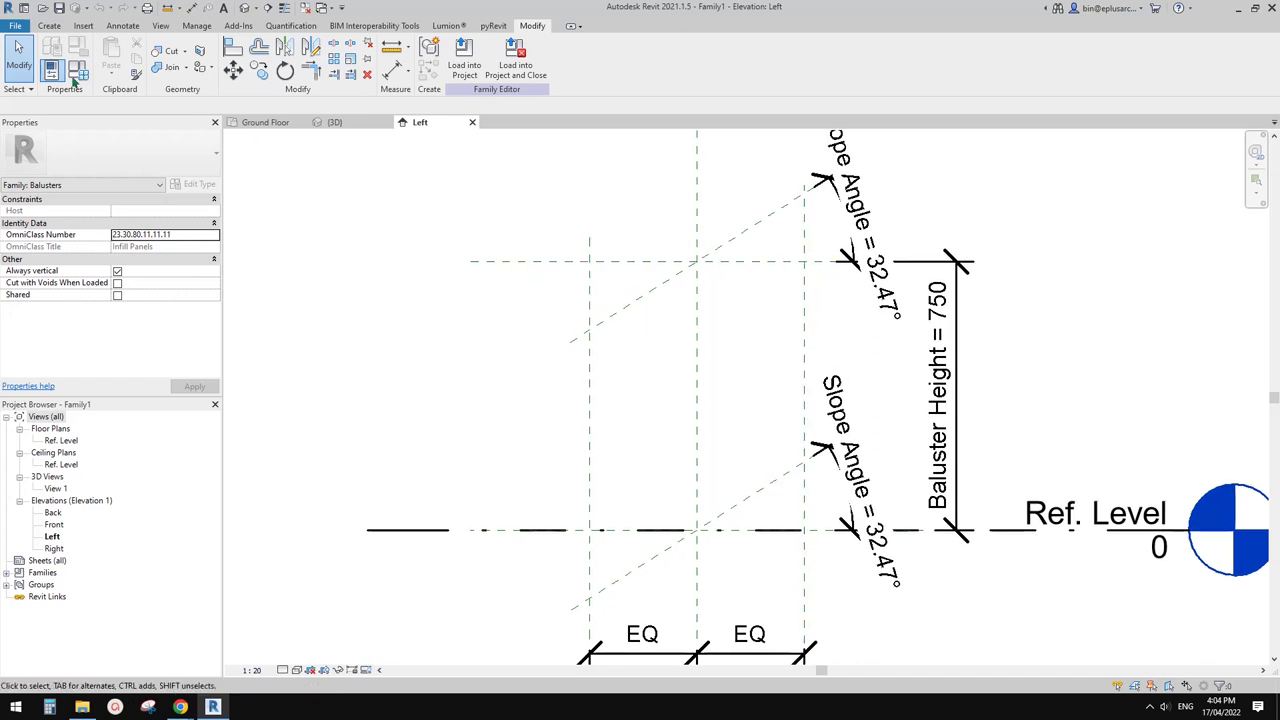
middle_click_drag(655, 327, 640, 325)
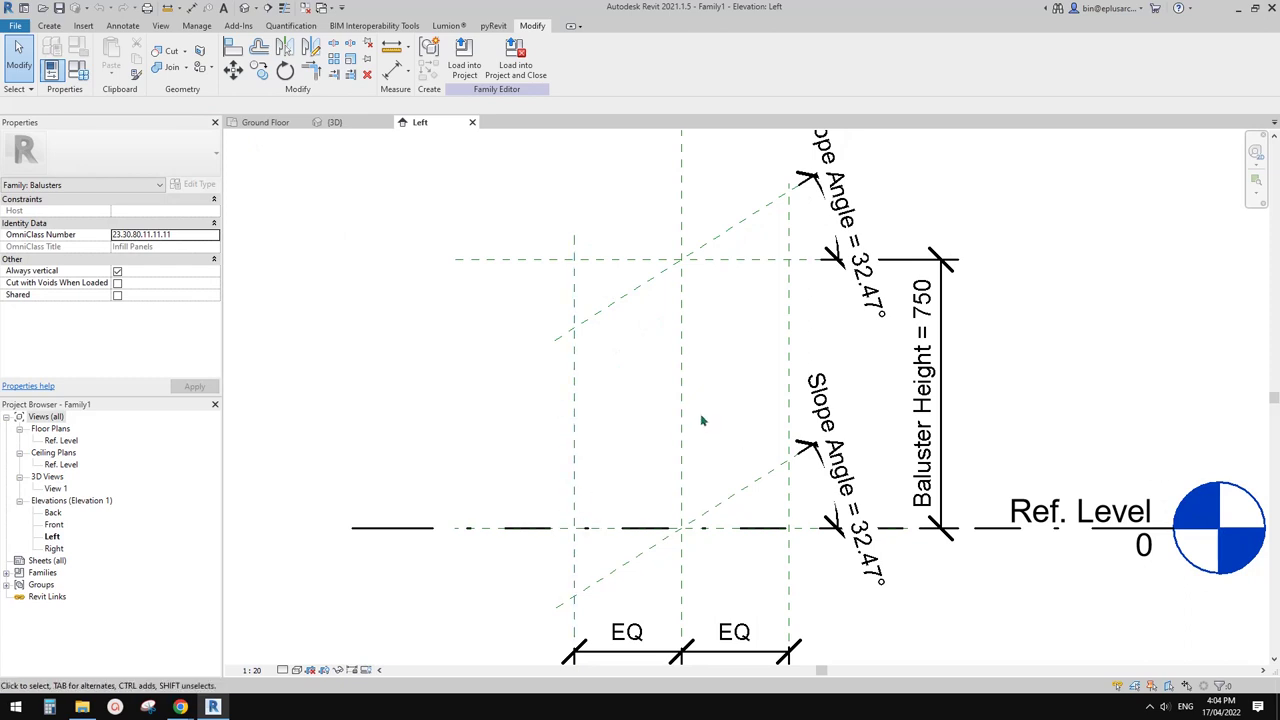
middle_click_drag(706, 430, 723, 448)
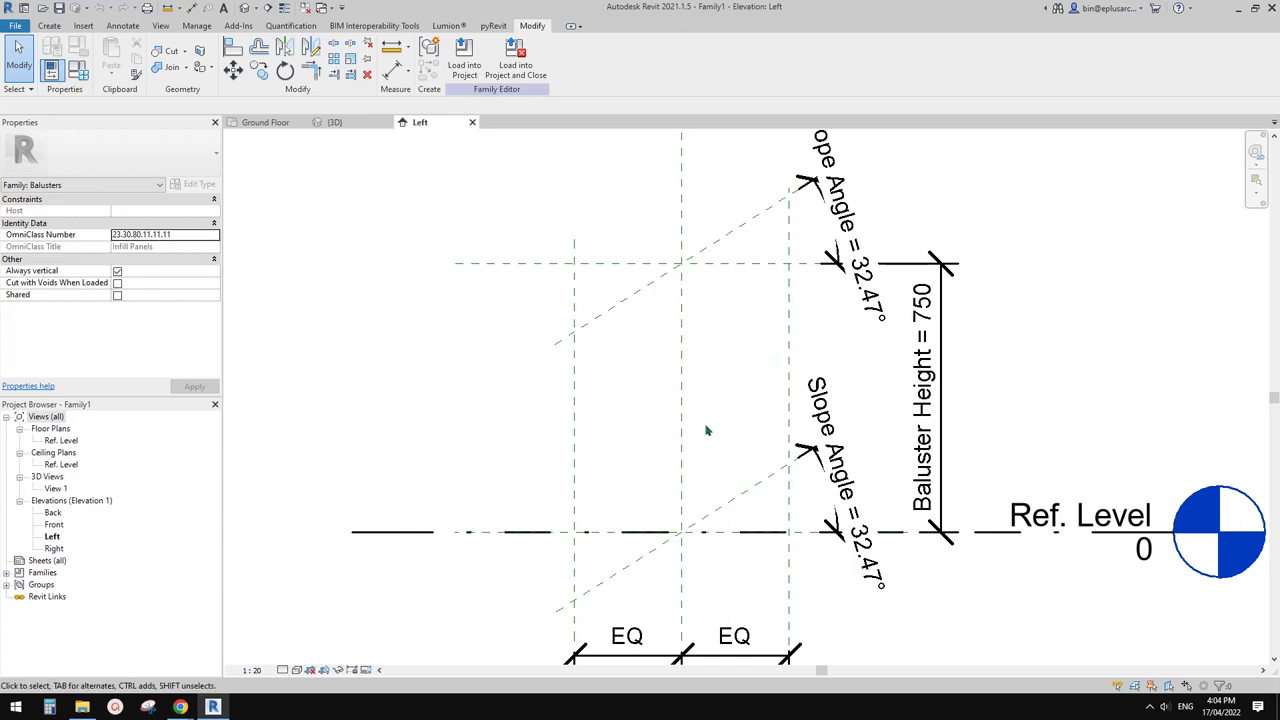
middle_click_drag(700, 417, 690, 428)
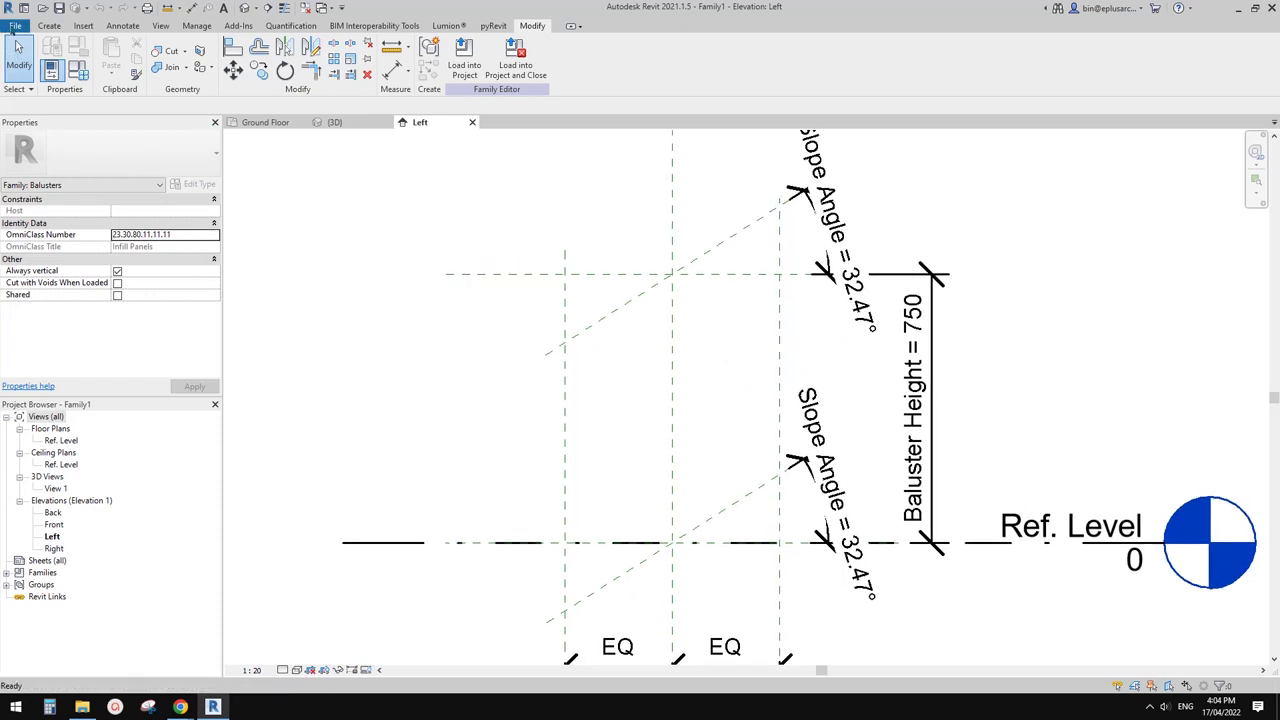
left_click(15, 25)
mouse_move(44, 76)
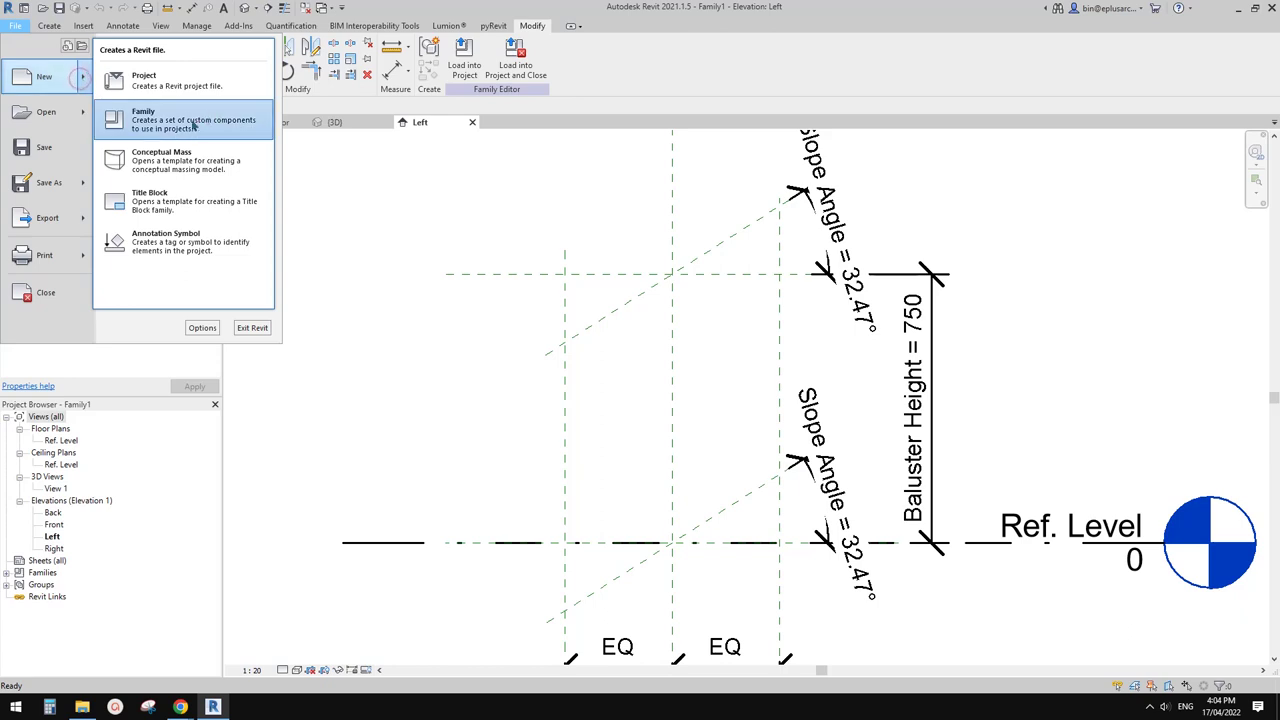
left_click(539, 292)
middle_click_drag(529, 372, 555, 376)
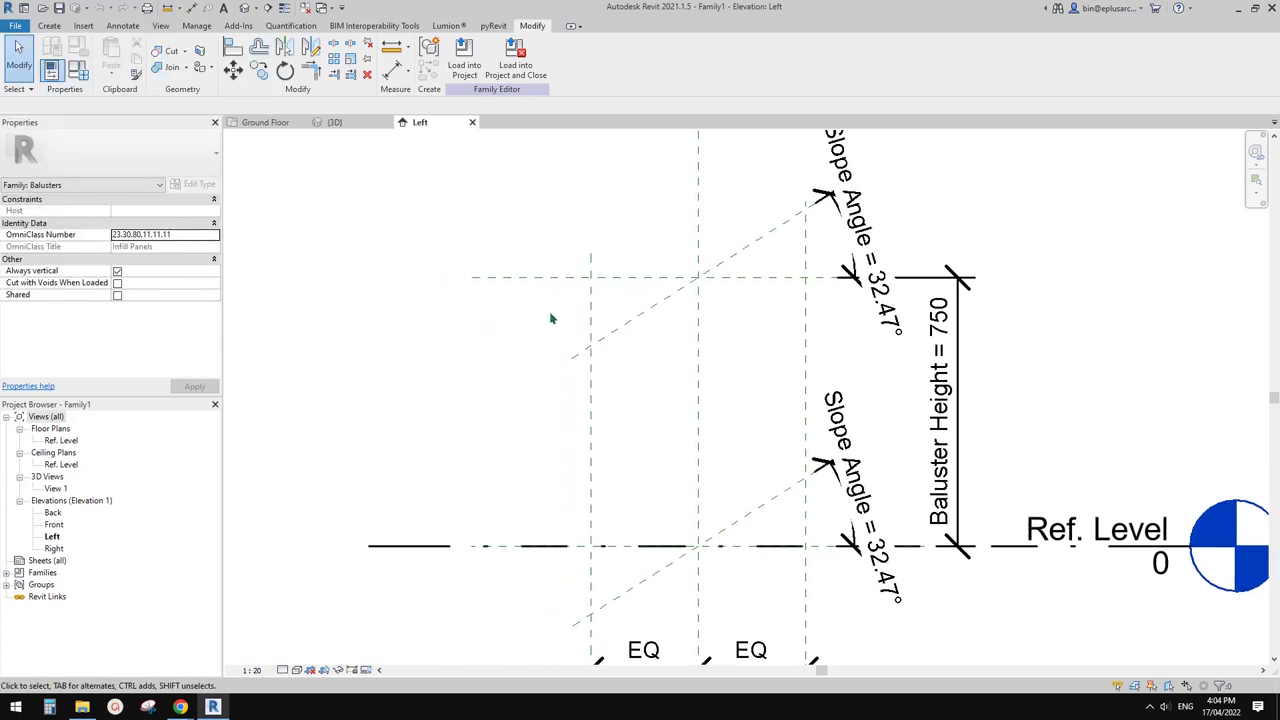
mouse_move(681, 460)
middle_mouse_down()
mouse_move(663, 447)
mouse_move(701, 445)
middle_mouse_up()
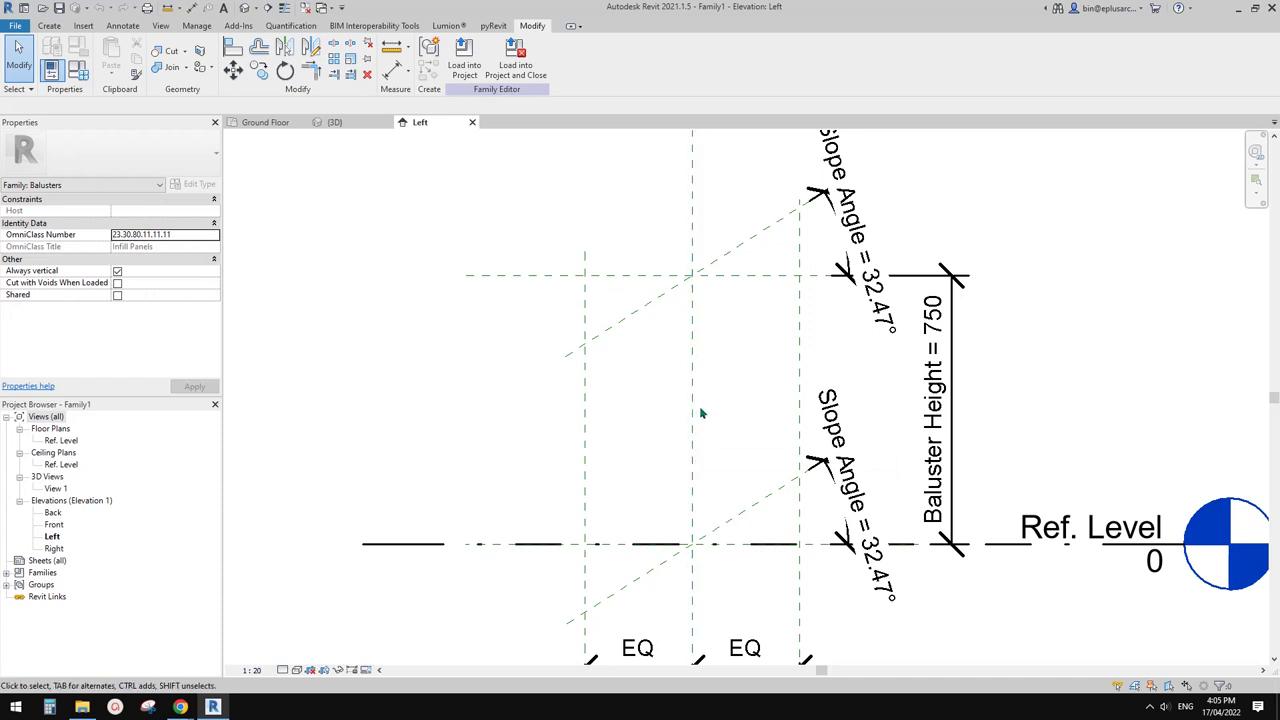
middle_click_drag(700, 414, 714, 413)
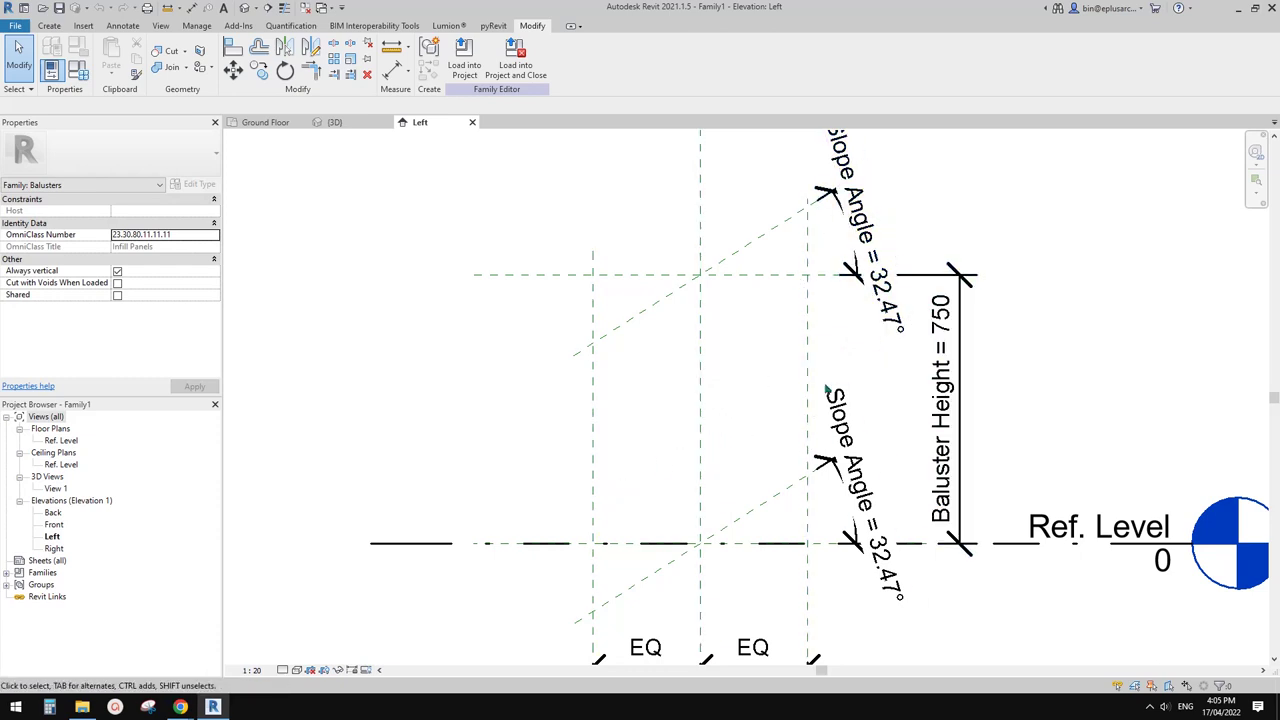
middle_click_drag(581, 394, 583, 397)
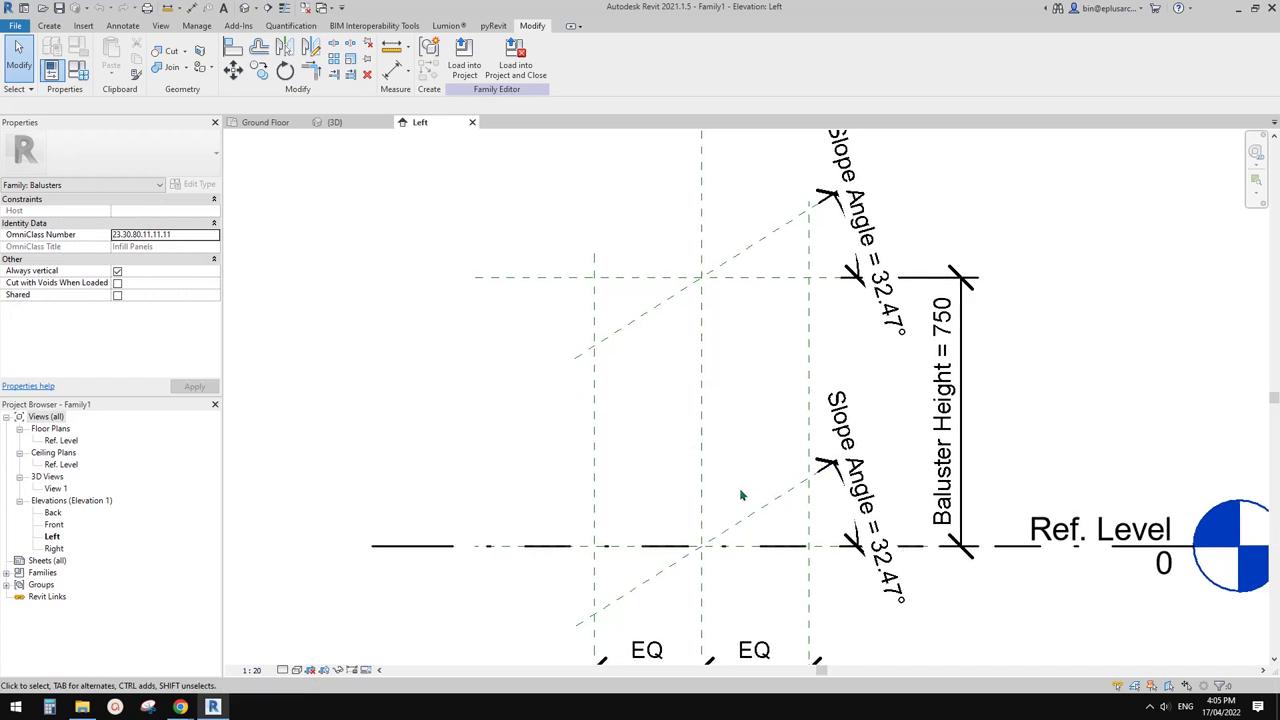
Step: Check the lower and upper sloped reference planes in the Left elevation, leaving nothing selected
left_click(772, 506)
left_click(635, 371)
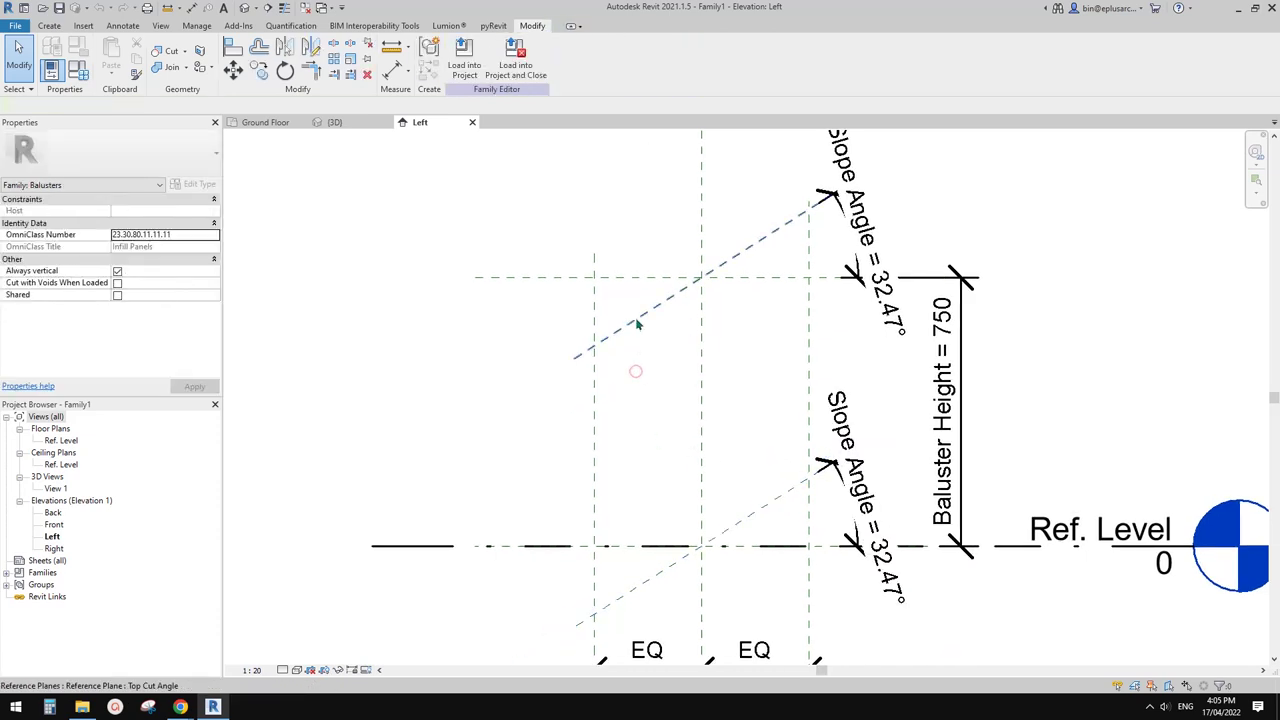
left_click(637, 323)
left_click(665, 333)
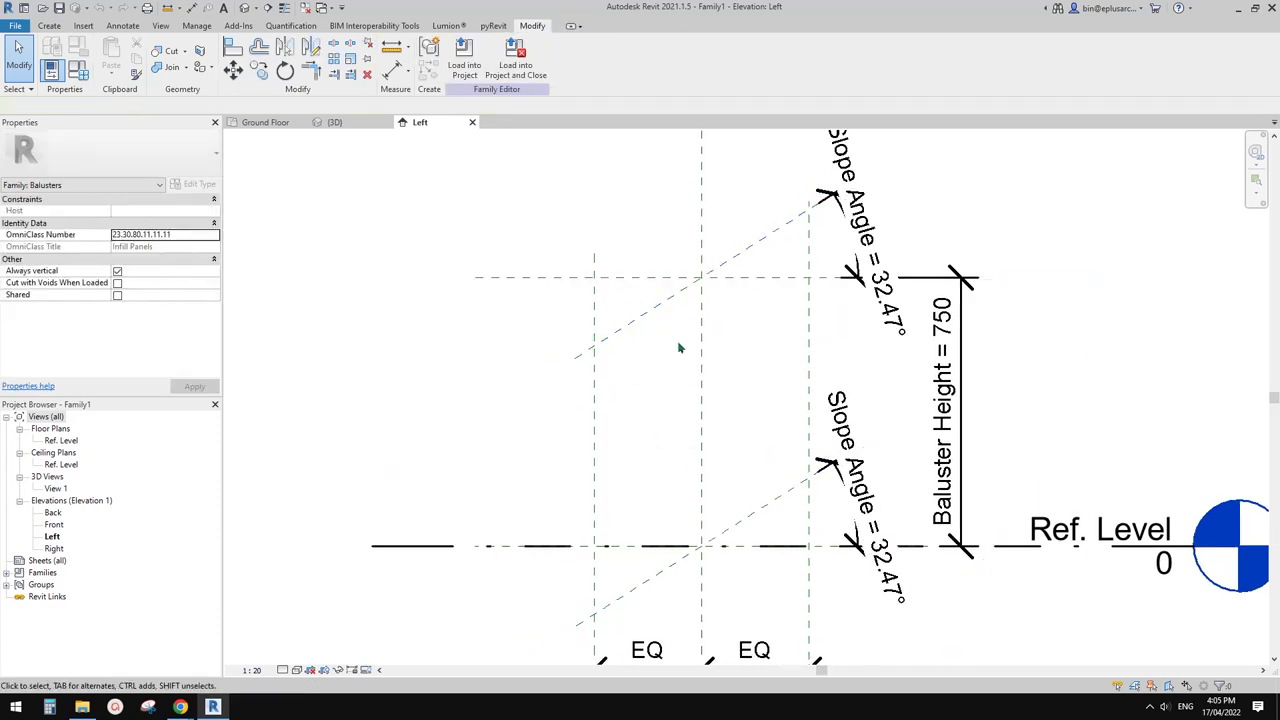
middle_click_drag(665, 350, 657, 346)
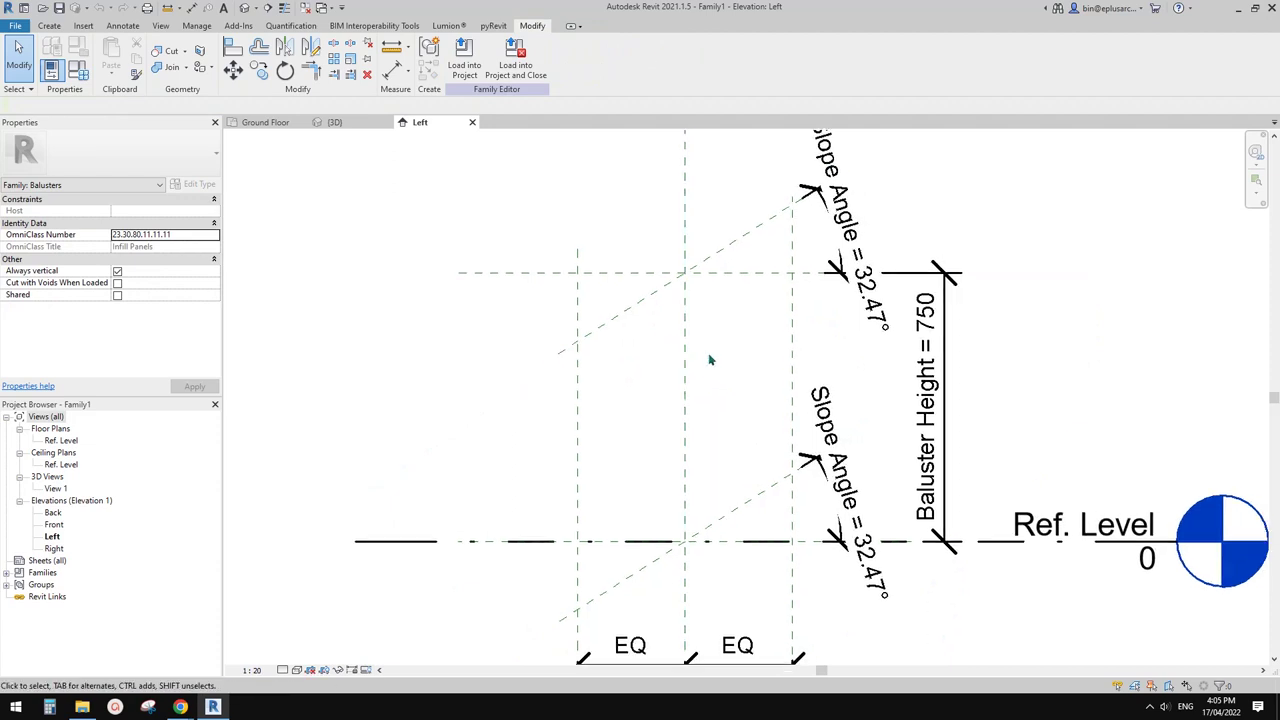
middle_click_drag(675, 347, 671, 350)
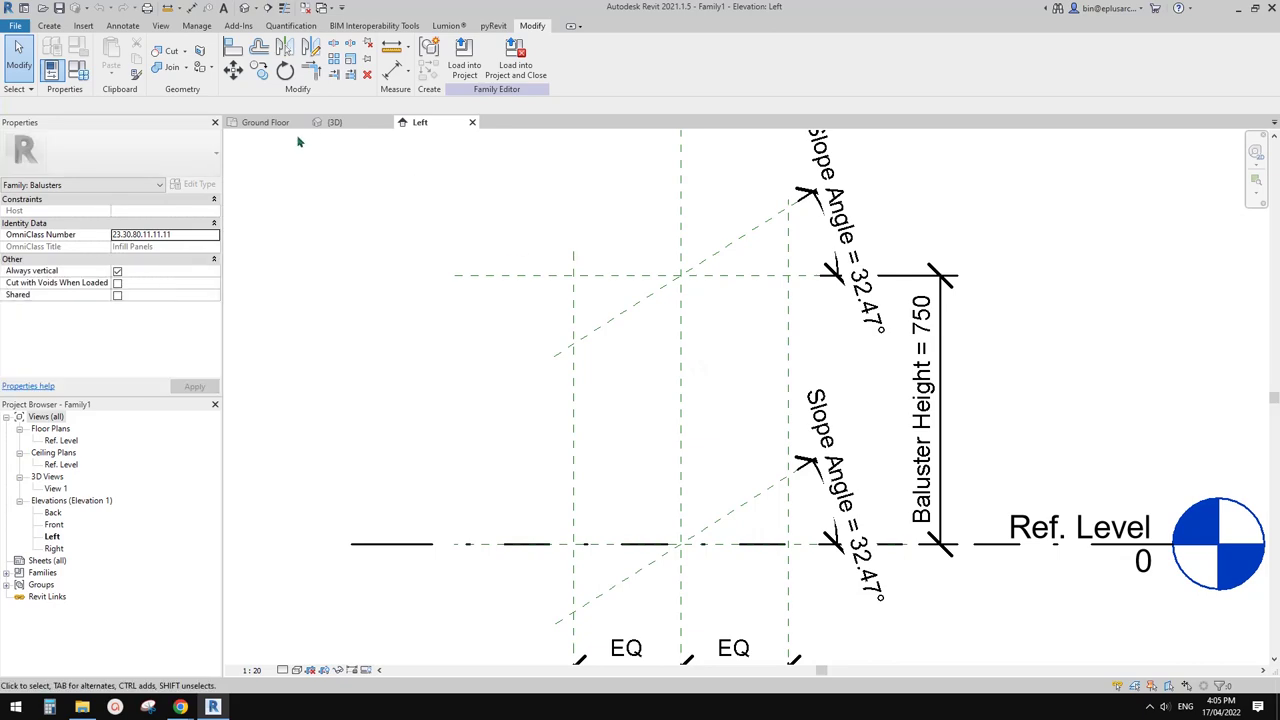
Step: Return to the project's default 3D view of the railing
left_click(267, 122)
left_click(340, 122)
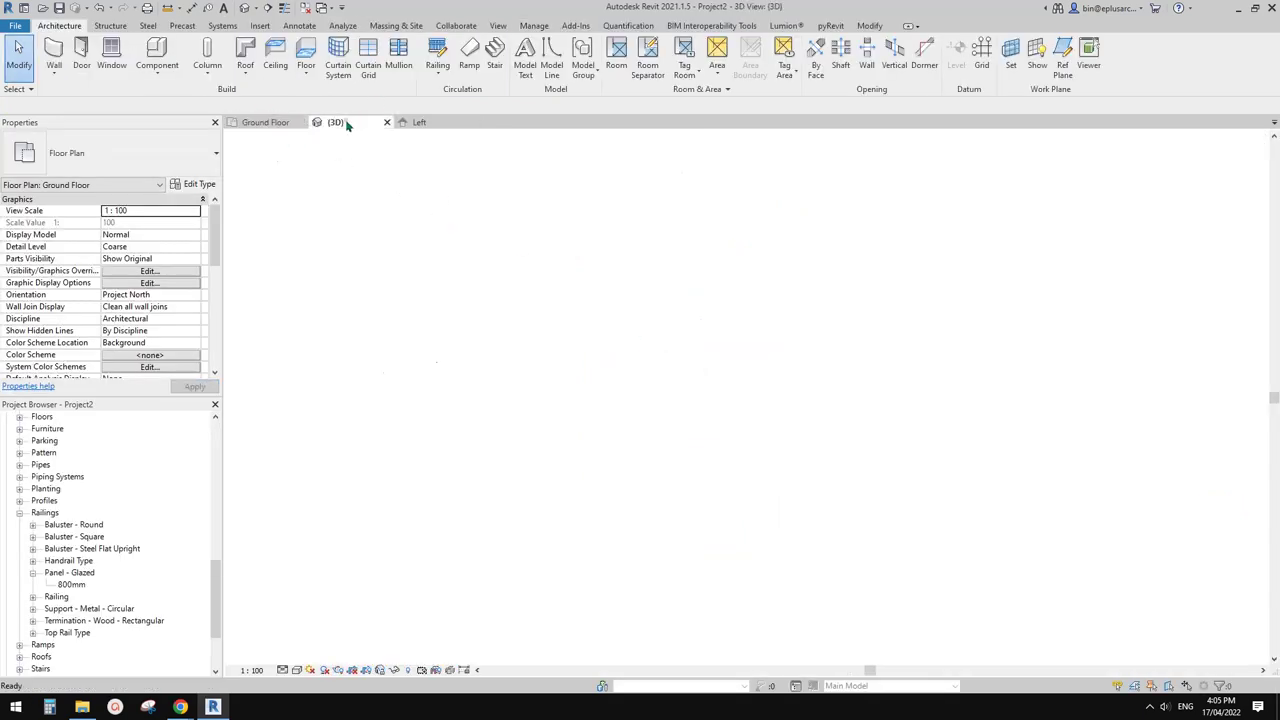
Step: Create a new family from the Metric Generic Model.rft template
left_click(436, 124)
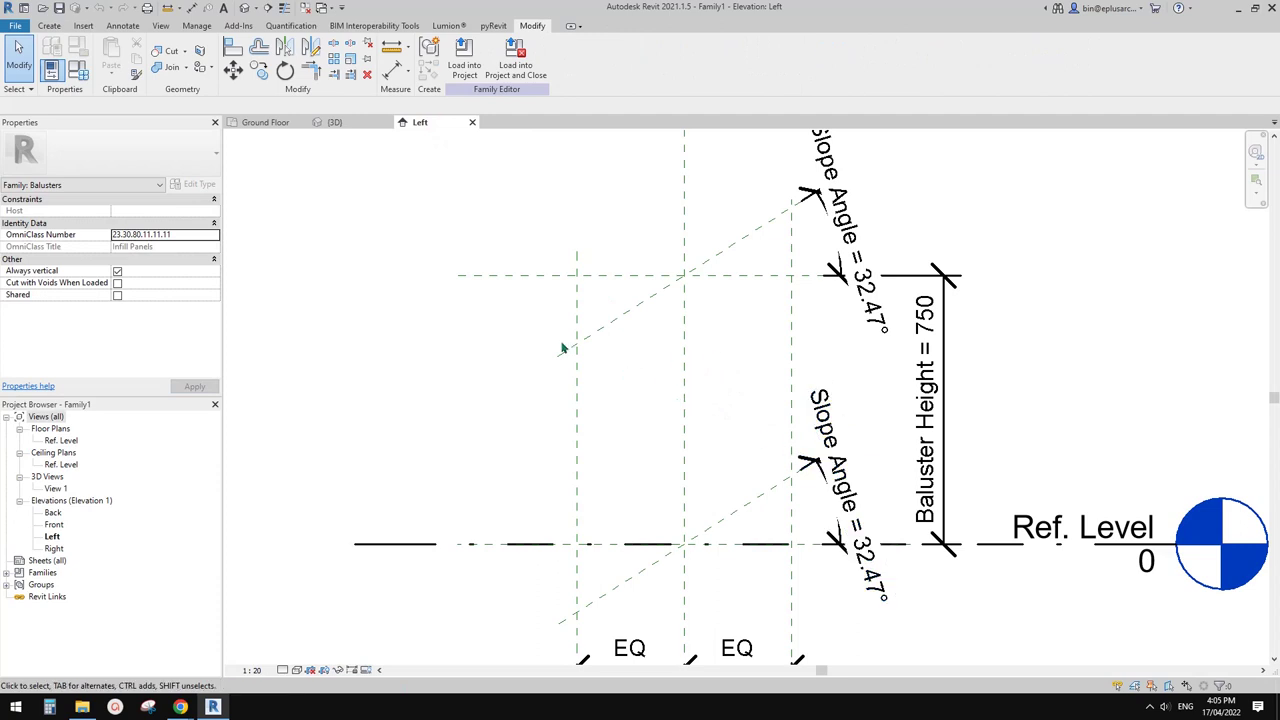
middle_click_drag(514, 289, 494, 283)
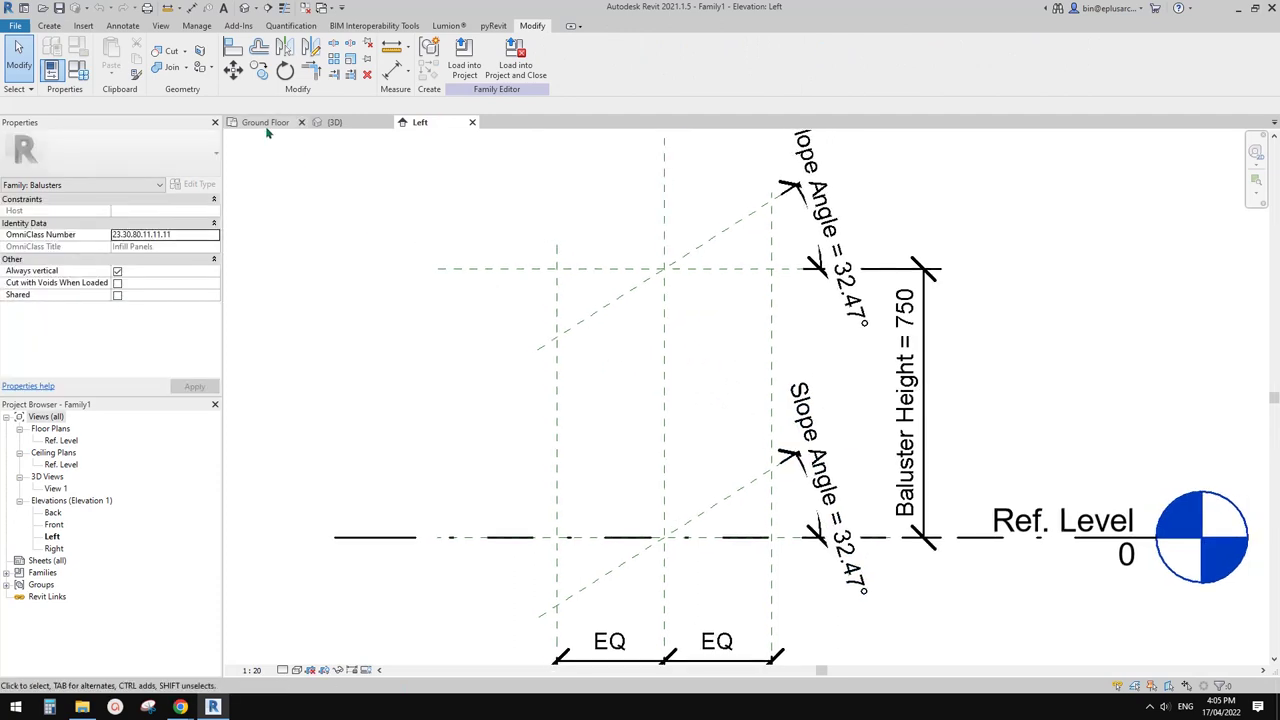
left_click(22, 28)
mouse_move(40, 109)
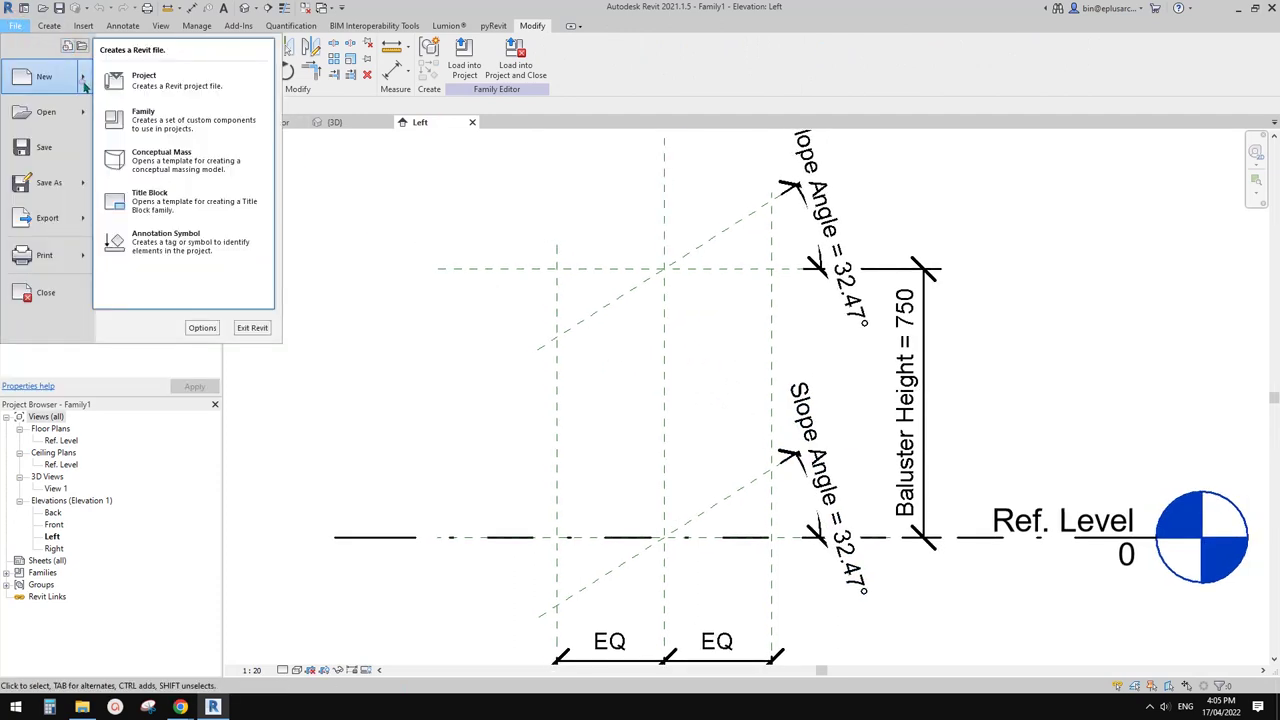
left_click(165, 118)
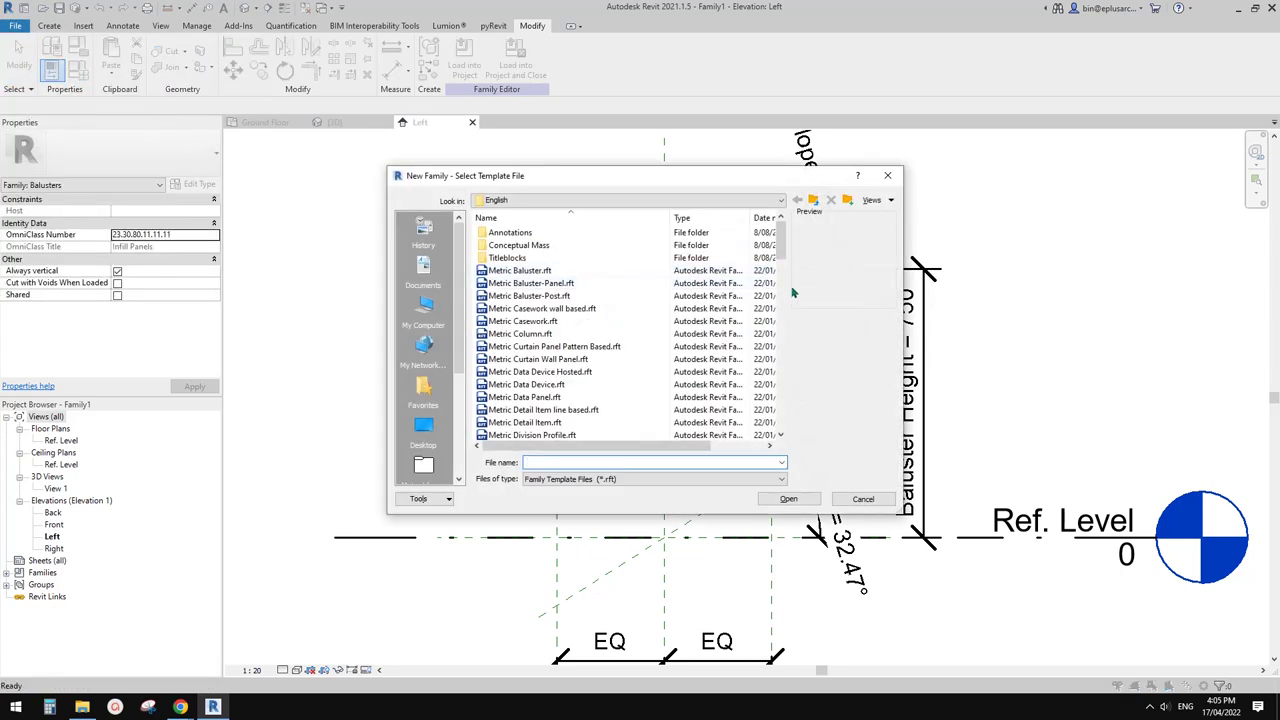
left_click_drag(783, 287, 791, 343)
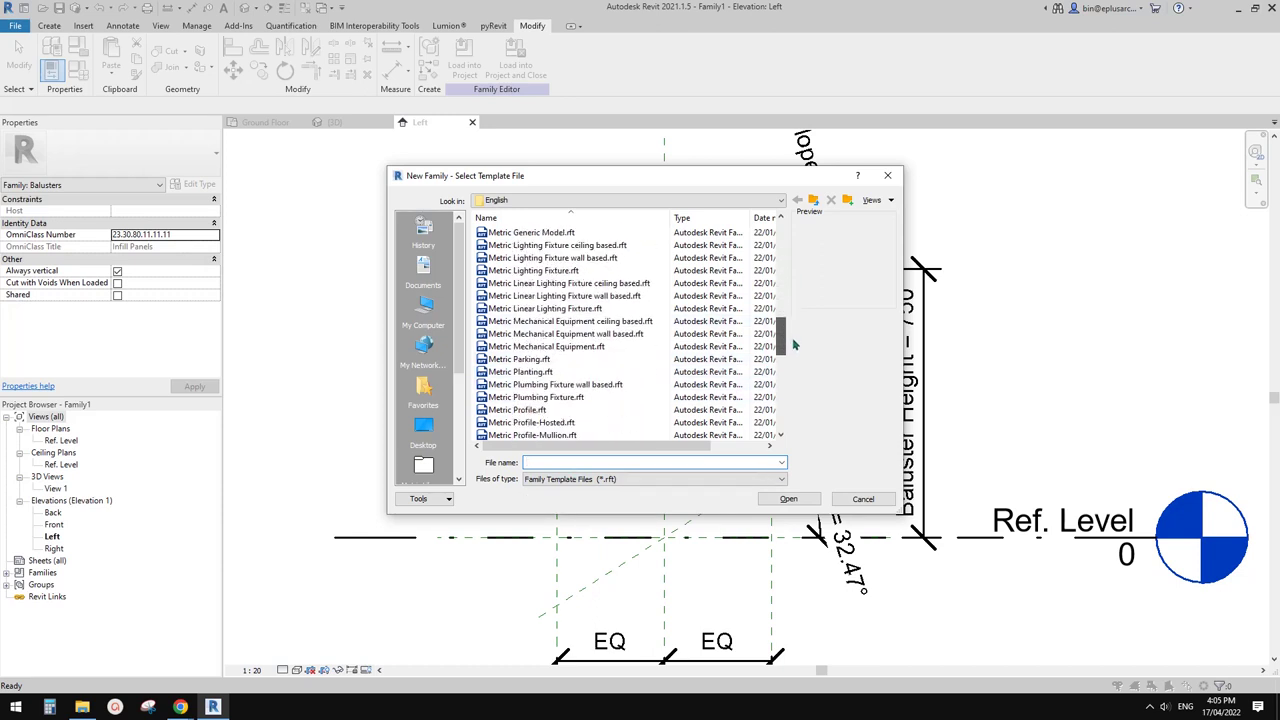
scroll(586, 320, "up", 5)
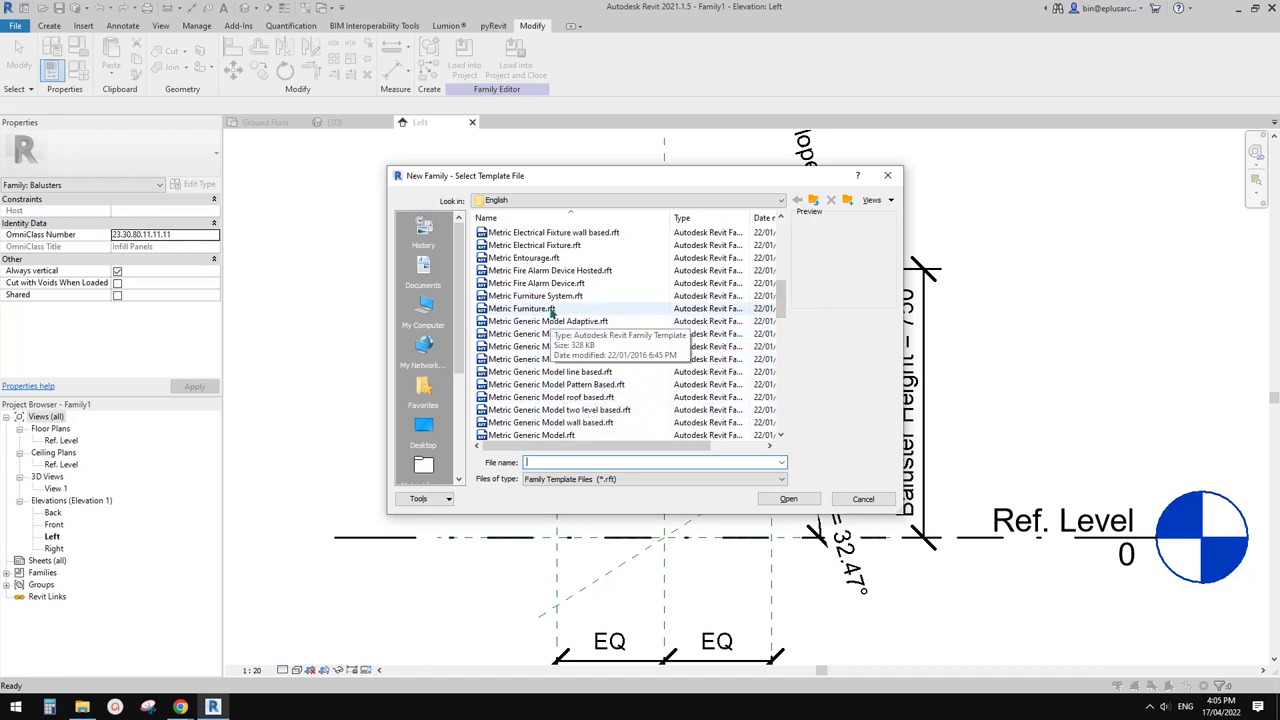
left_click(564, 437)
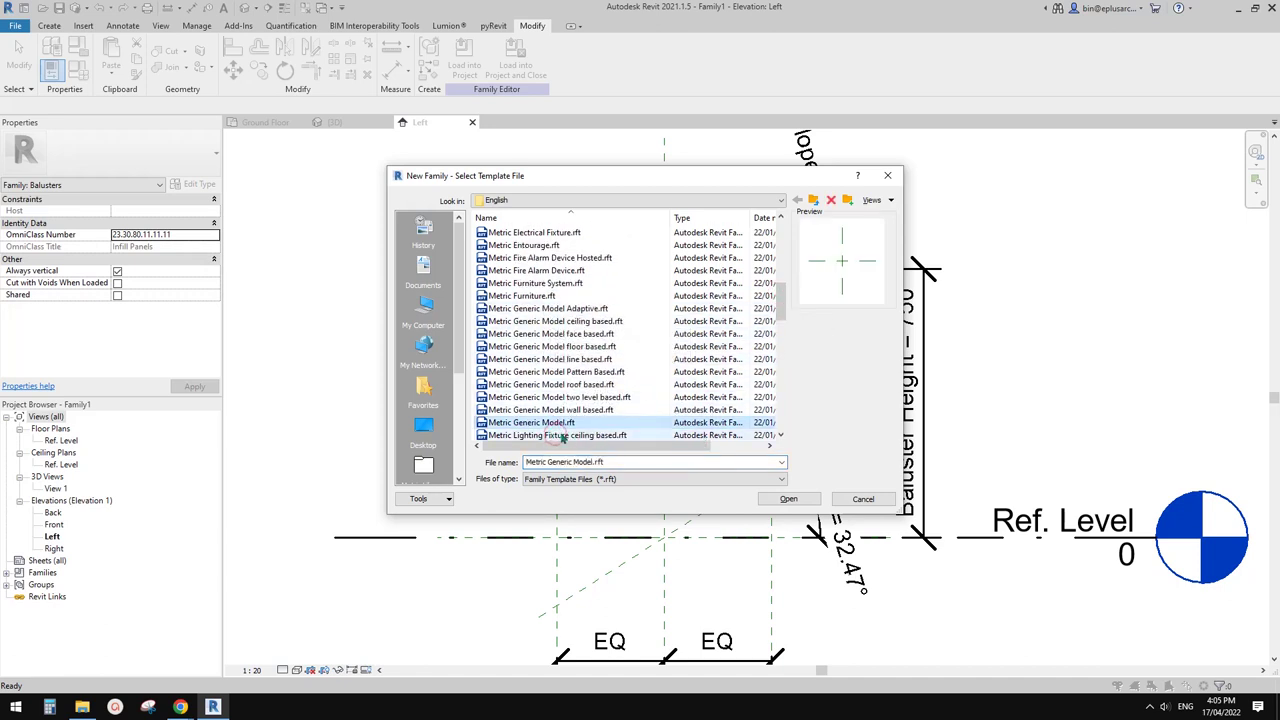
left_click(788, 499)
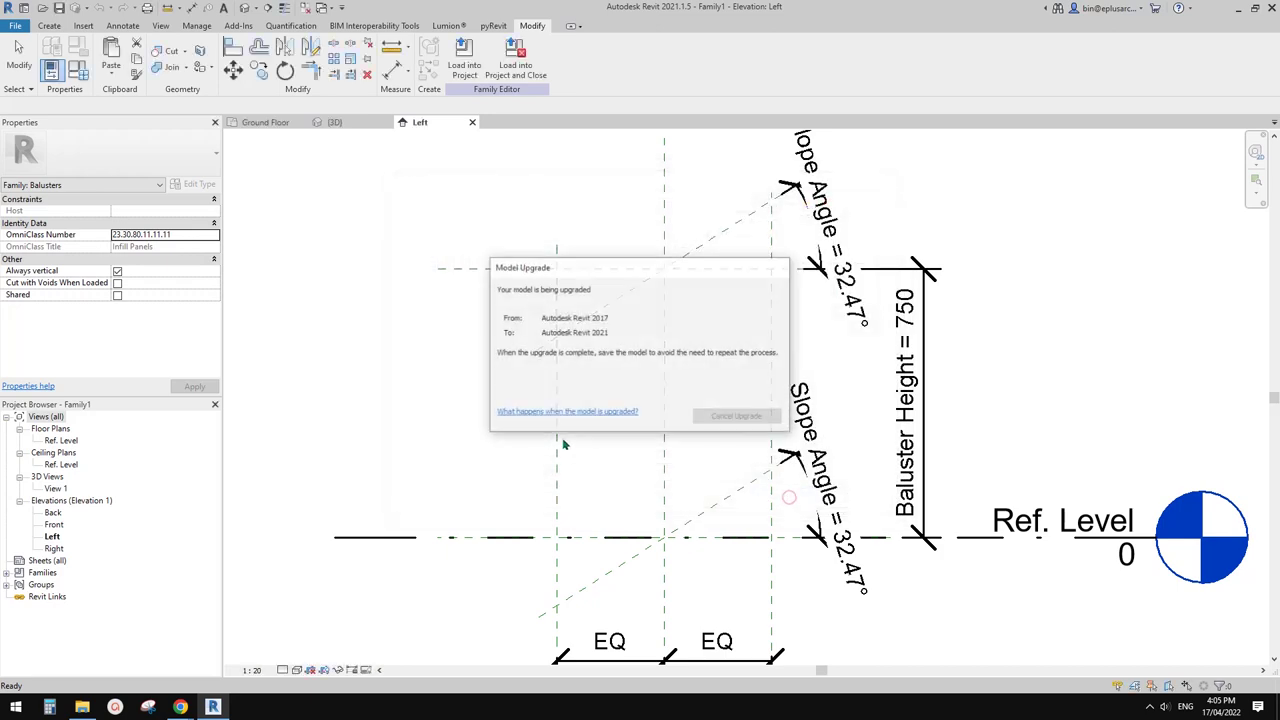
Step: Draw two vertical and two horizontal reference planes around the centre intersection in the plan, each pair about 200 mm apart
middle_click_drag(756, 358, 716, 422)
scroll(720, 366, "up", 2)
key("r")
key("p")
key("r")
key("p")
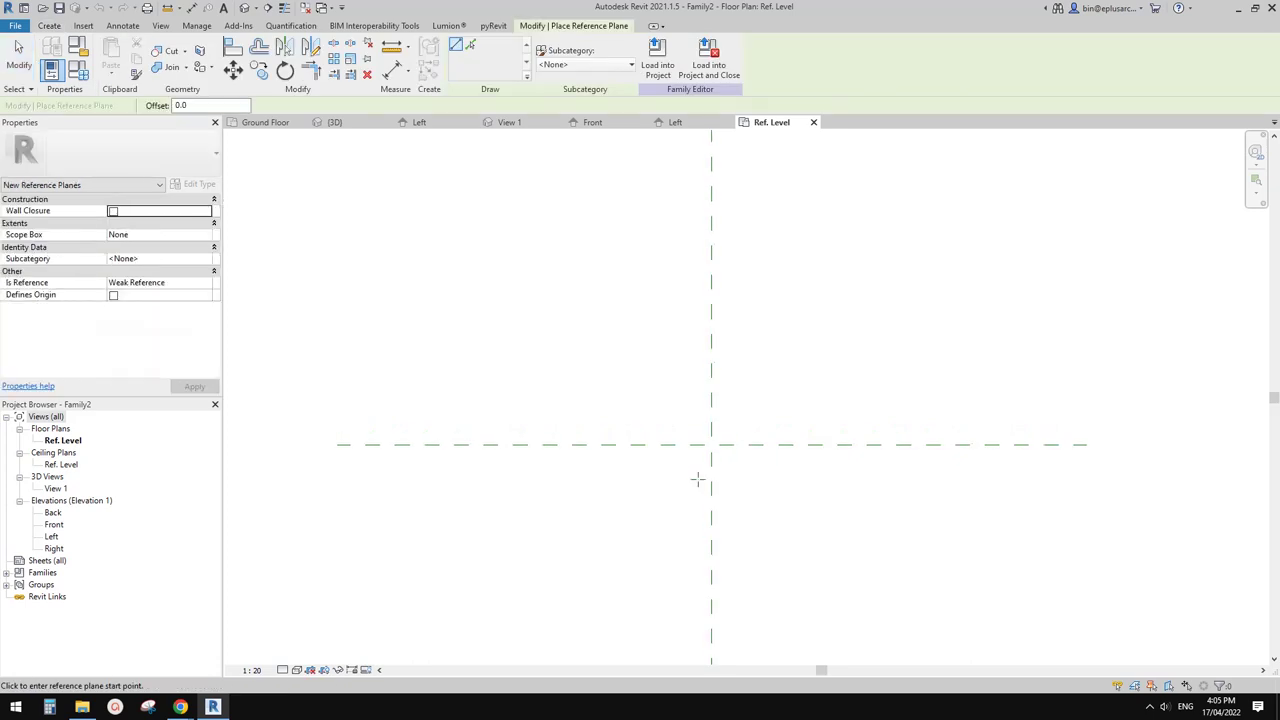
left_click(730, 478)
left_click(730, 398)
left_click(760, 423)
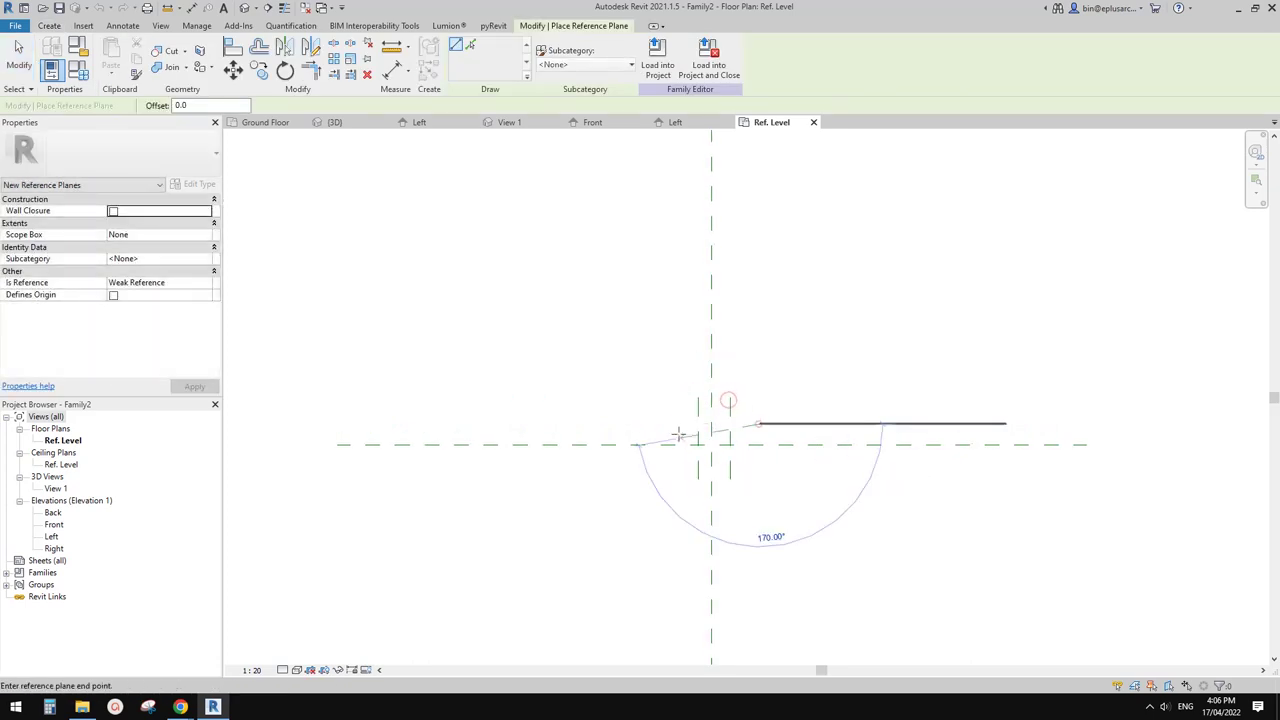
left_click(679, 423)
left_click(678, 458)
left_click(753, 459)
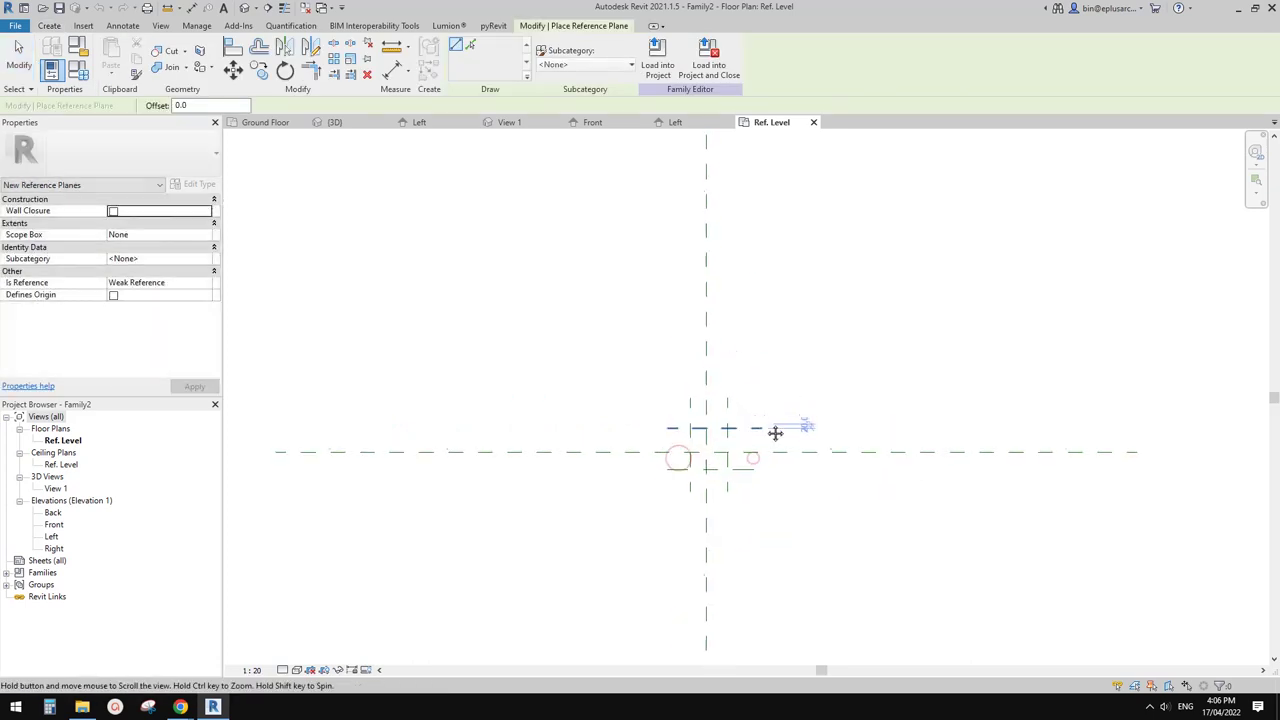
Step: Dimension the horizontal reference planes equally about the centre plane, and add an overall dimension between the two outer planes
key("d")
key("i")
left_click(751, 473)
left_click(785, 469)
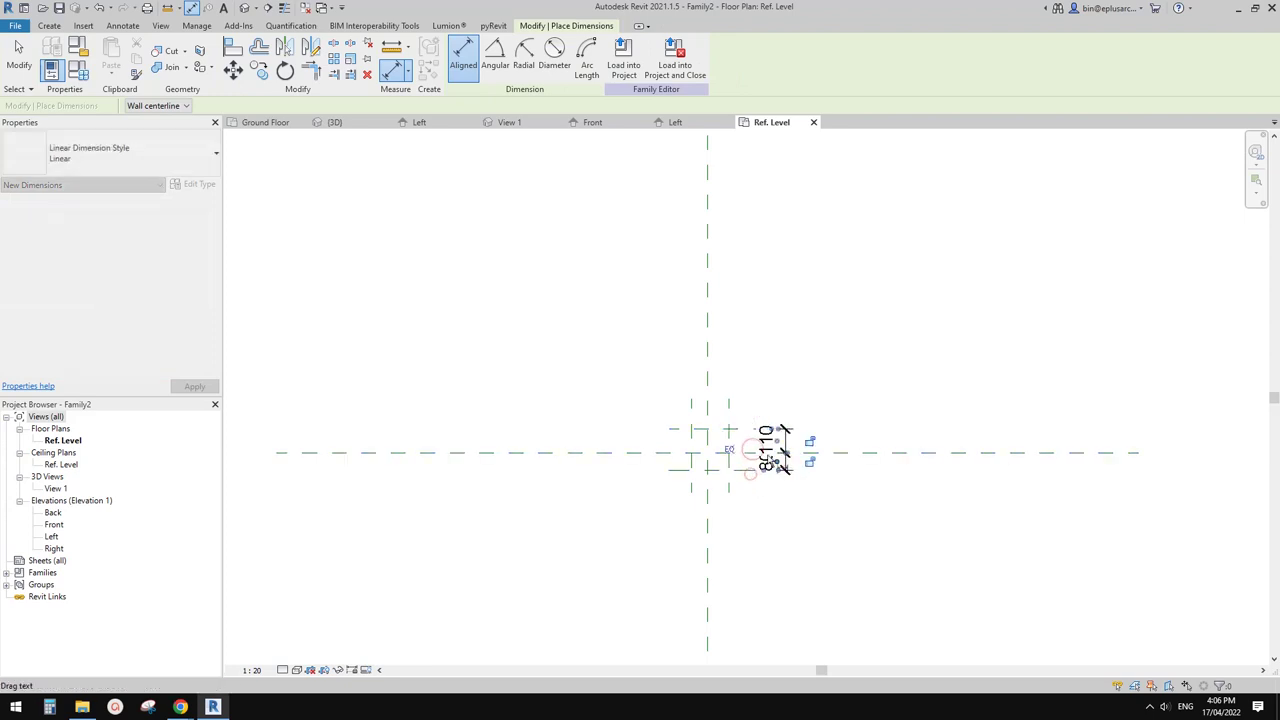
left_click(745, 452)
left_click(746, 430)
left_click(750, 477)
left_click(824, 473)
left_click(823, 476)
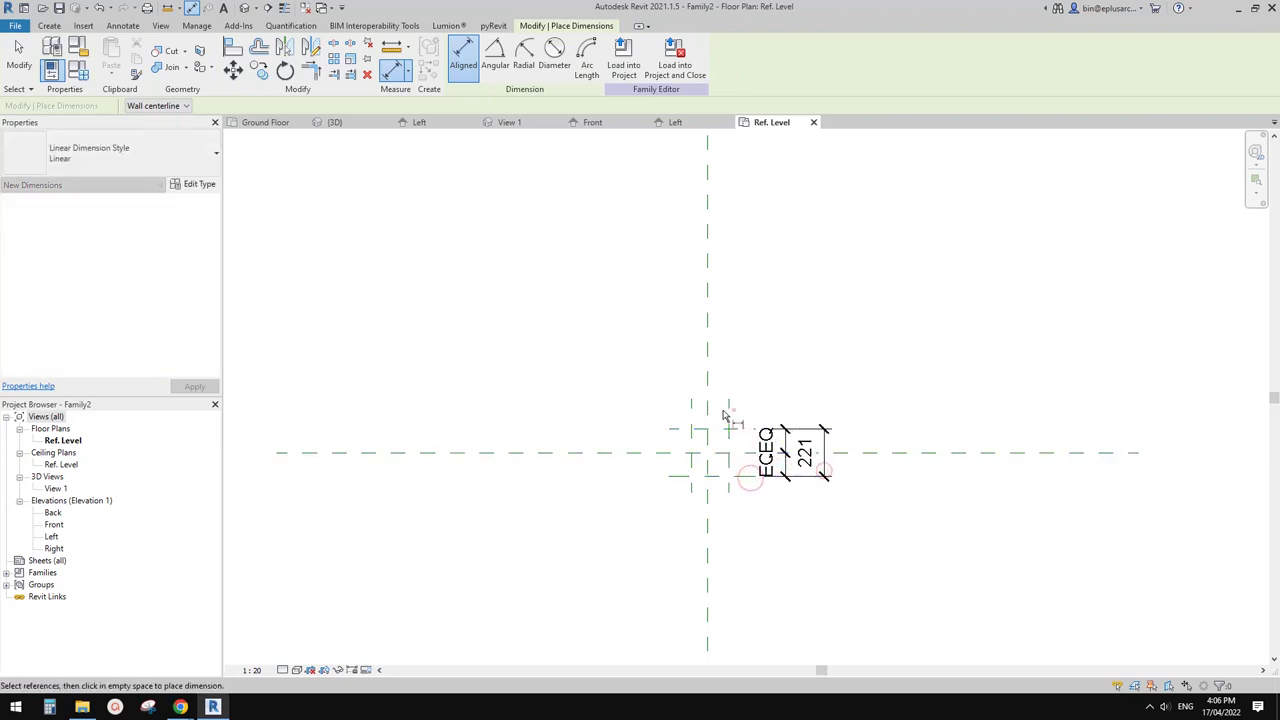
Step: Dimension the vertical reference planes equally about the centre plane, and add an overall dimension between the two outer planes
left_click(728, 409)
left_click(735, 380)
left_click(710, 331)
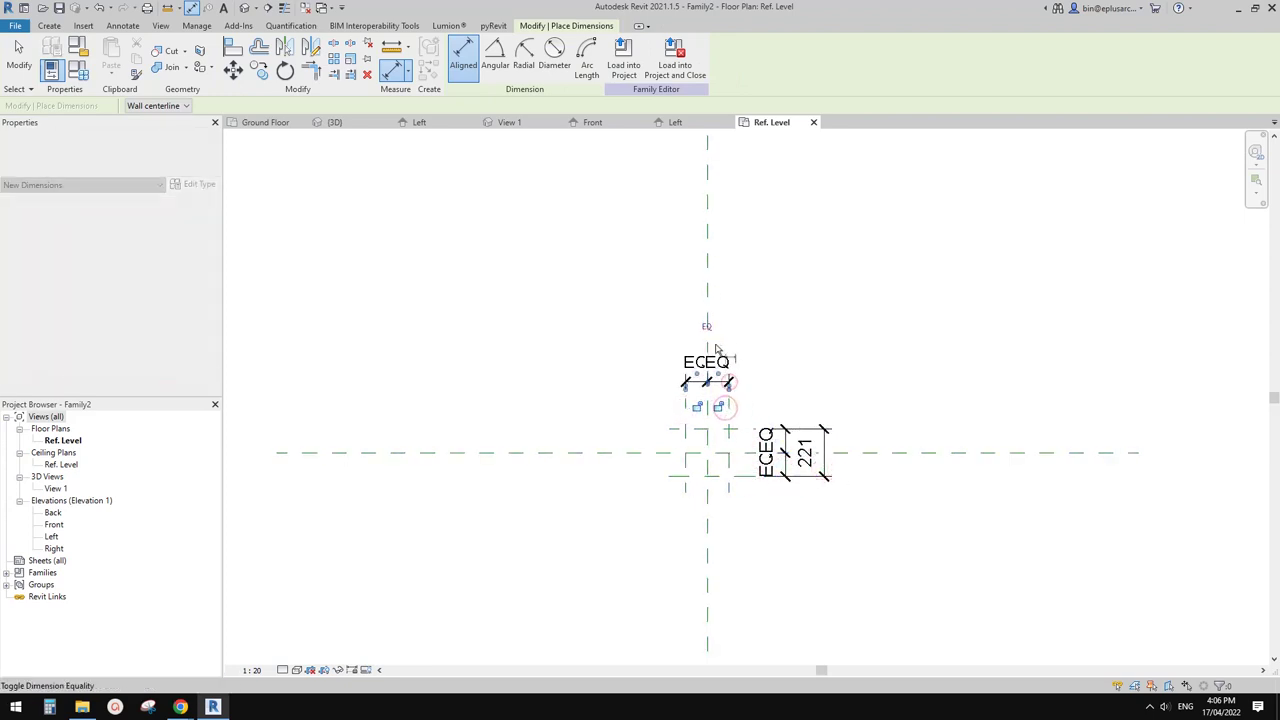
left_click(687, 414)
left_click(729, 407)
left_click(746, 309)
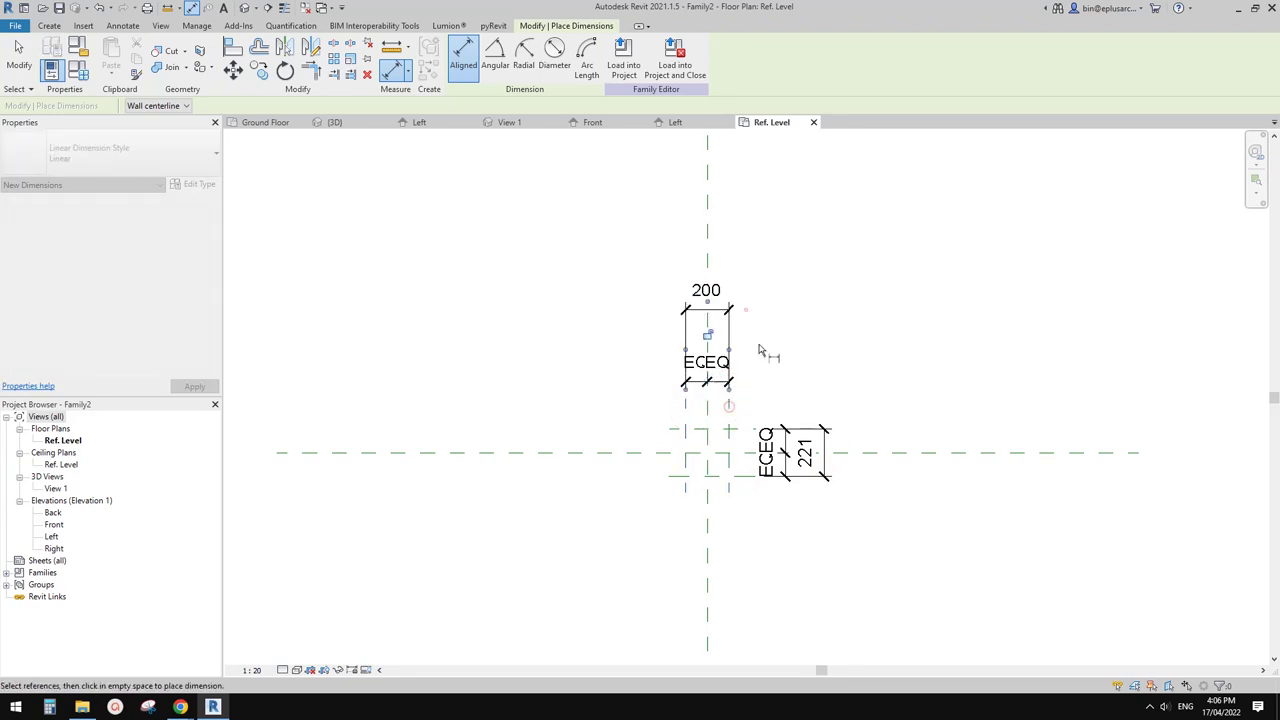
Step: Move the overall dimension of the vertical reference planes closer to the equality dimension
key("Escape")
key("Escape")
scroll(762, 356, "up", 2)
left_click(698, 374)
scroll(755, 400, "up", 1)
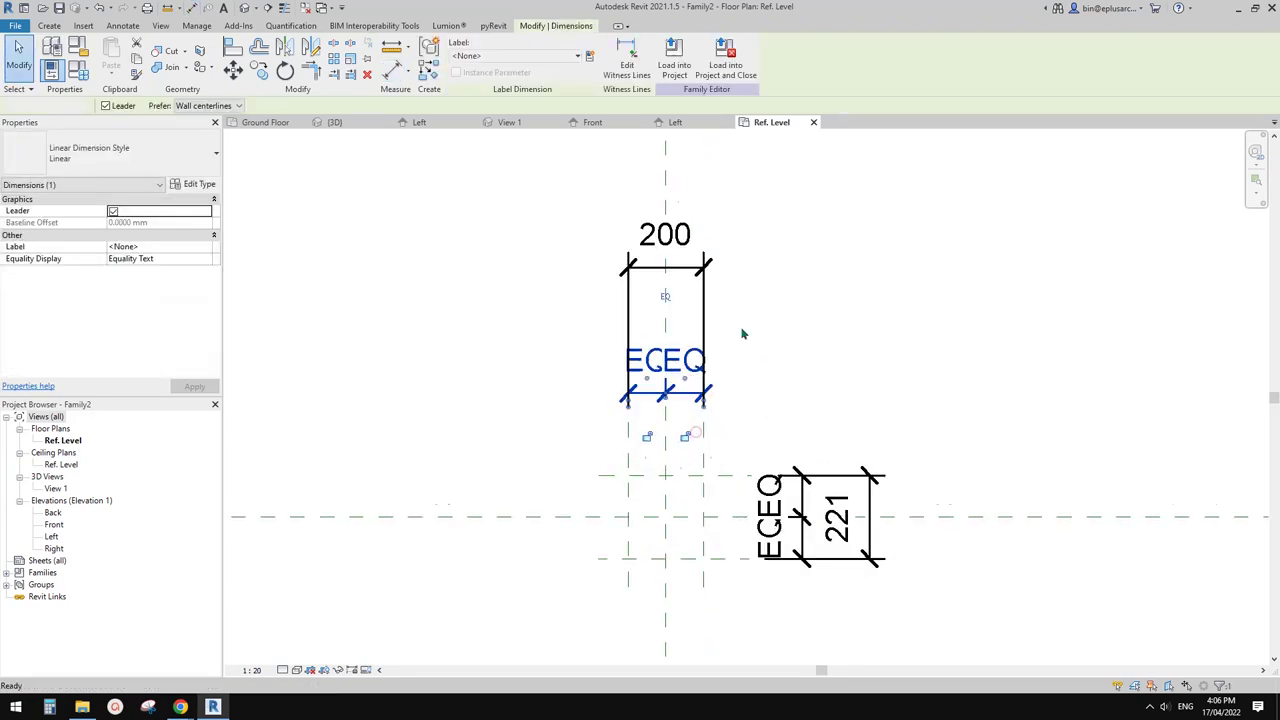
left_click(695, 433)
left_click(700, 272)
scroll(698, 291, "down", 1)
left_click_drag(705, 280, 705, 307)
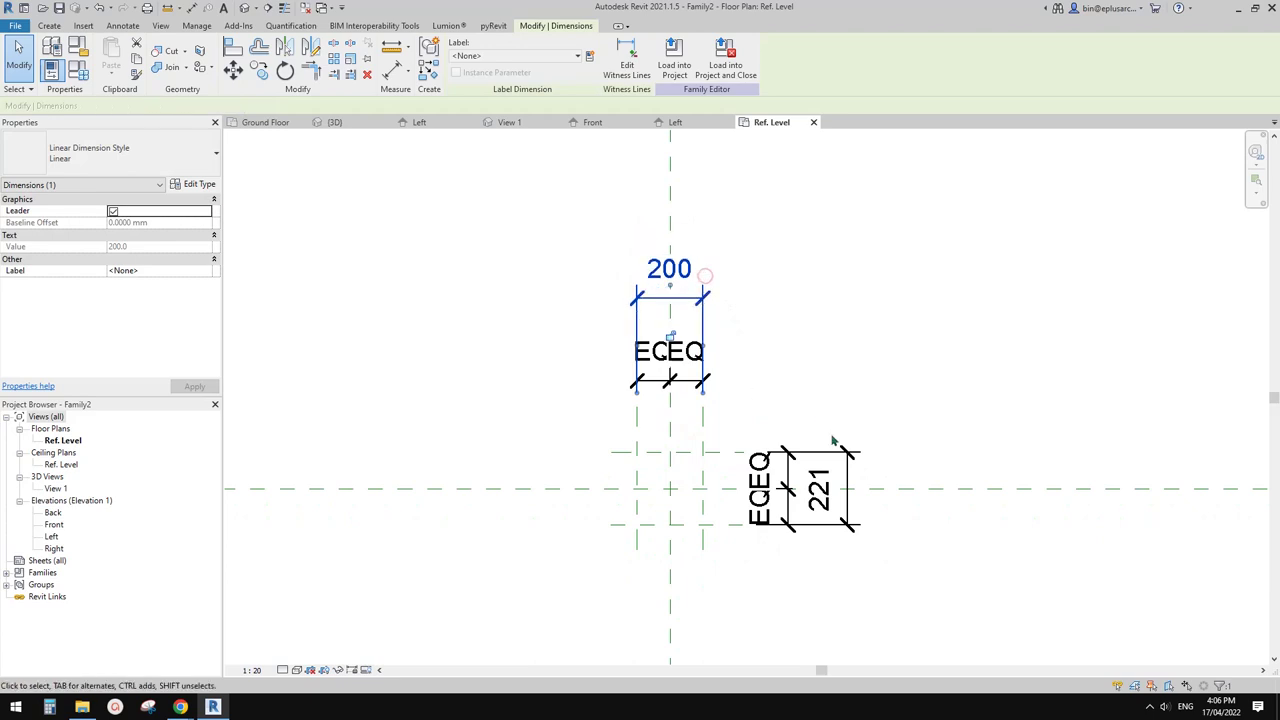
Step: Label the overall dimension between the outer horizontal reference planes with a new type parameter named D
left_click(848, 490)
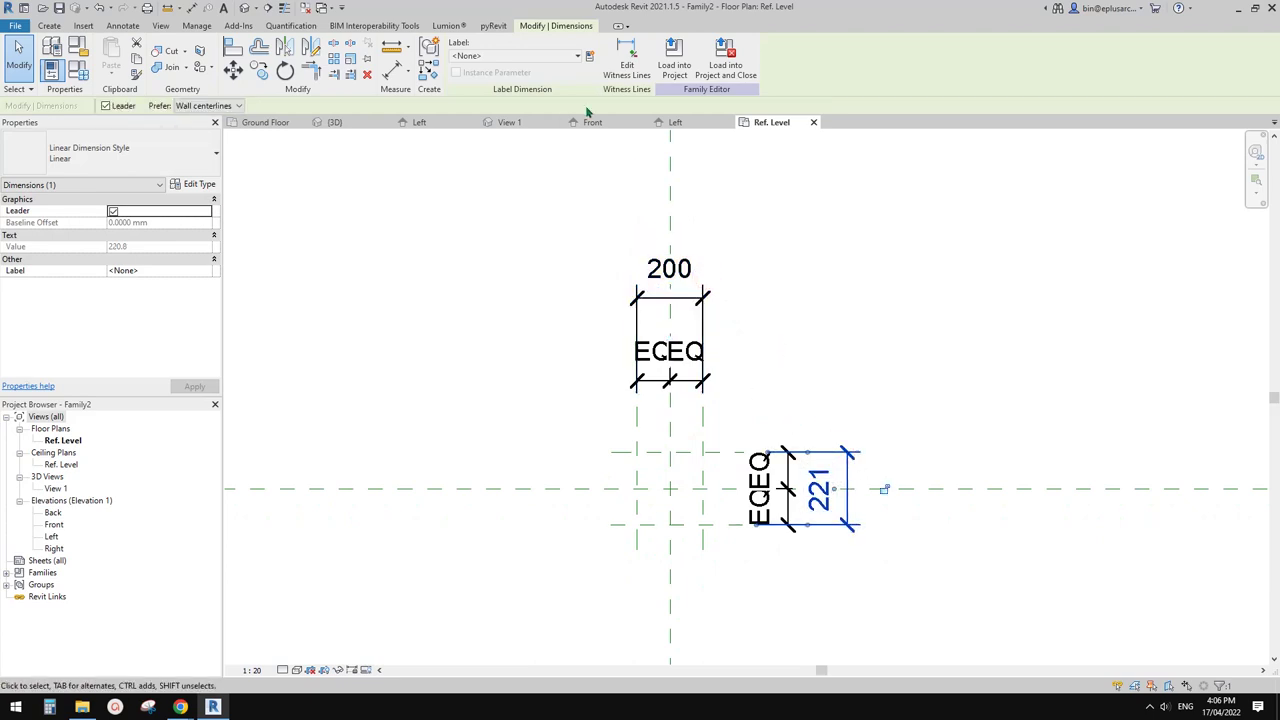
left_click(631, 78)
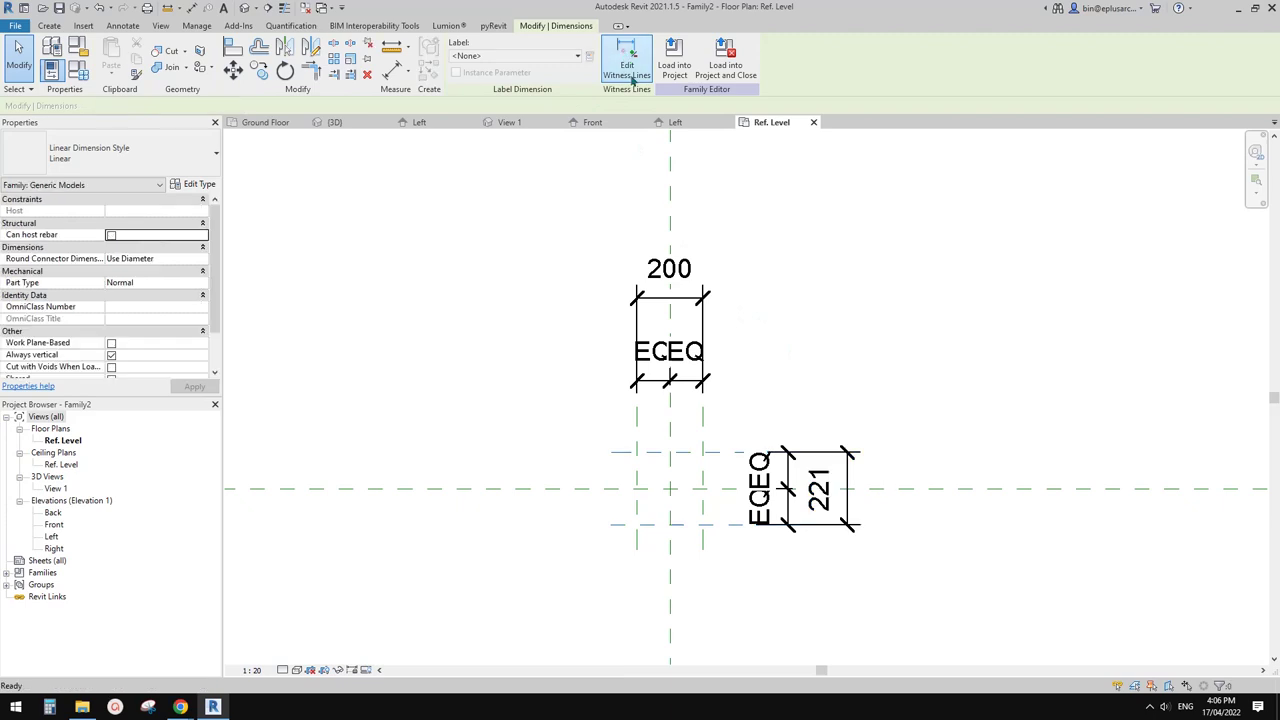
left_click(884, 488)
left_click(589, 56)
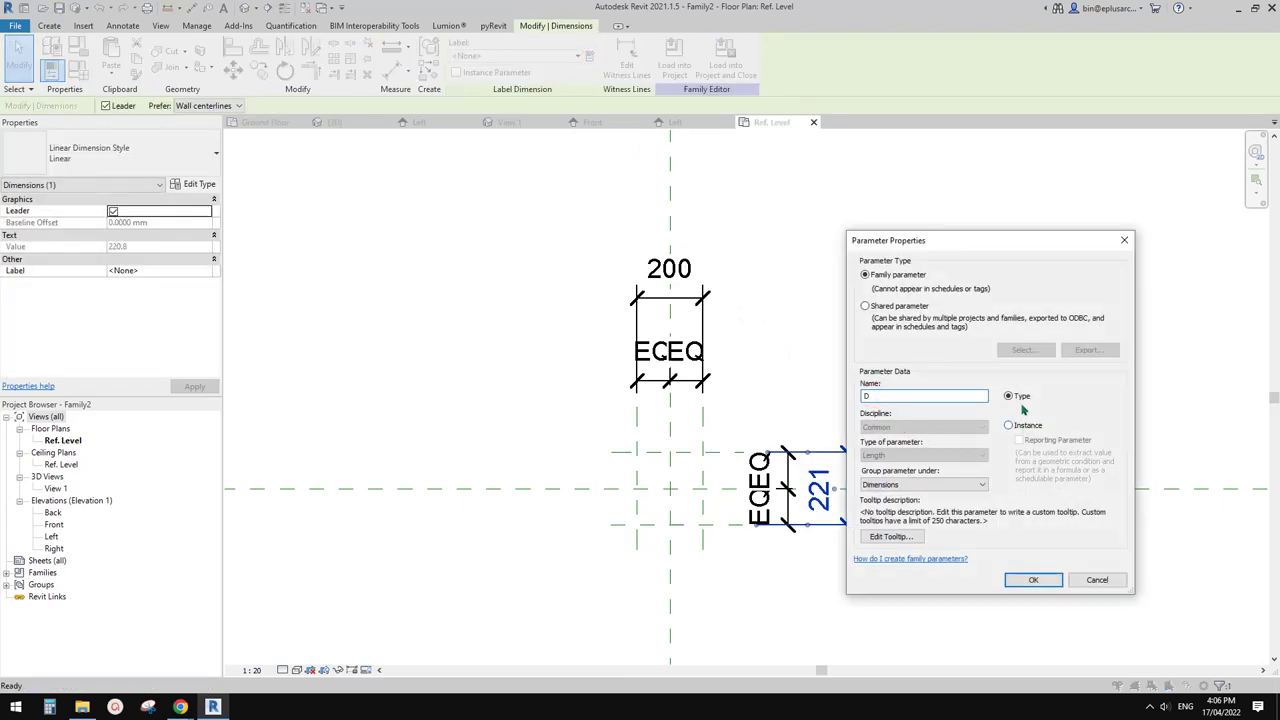
left_click(1039, 581)
Step: Label the overall dimension between the outer vertical reference planes with a new type parameter named W
left_click(689, 297)
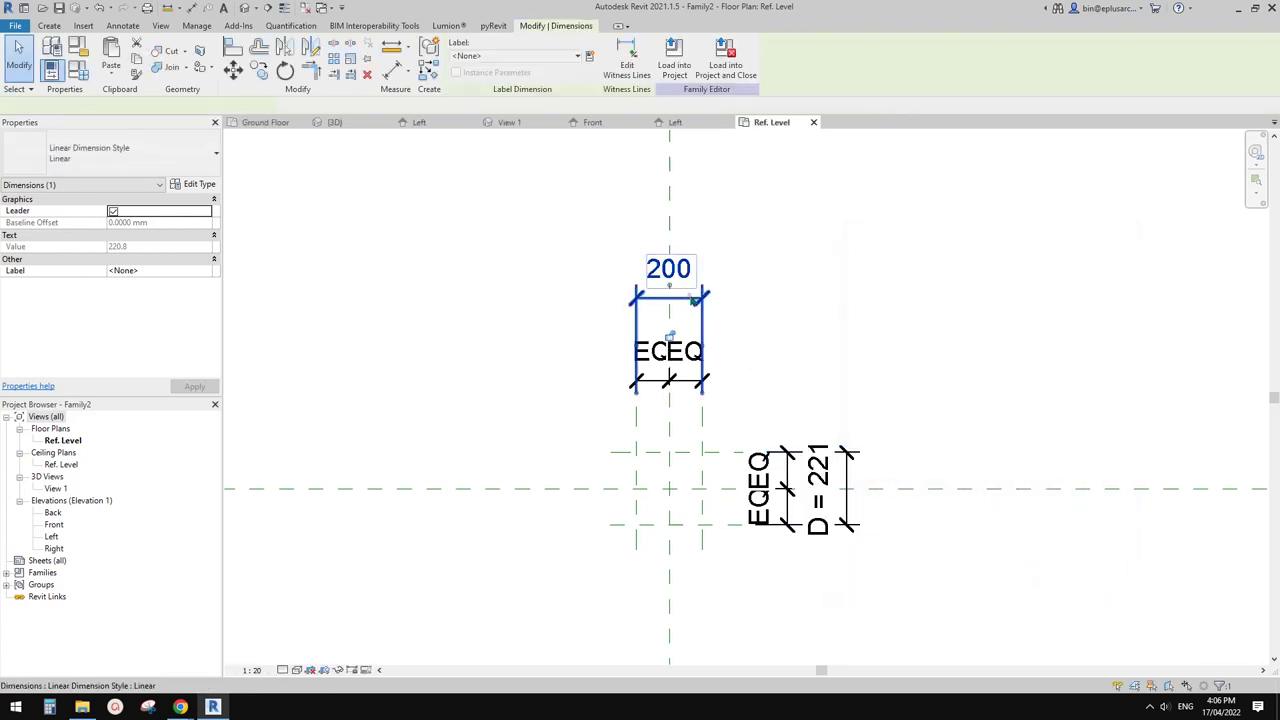
left_click(588, 56)
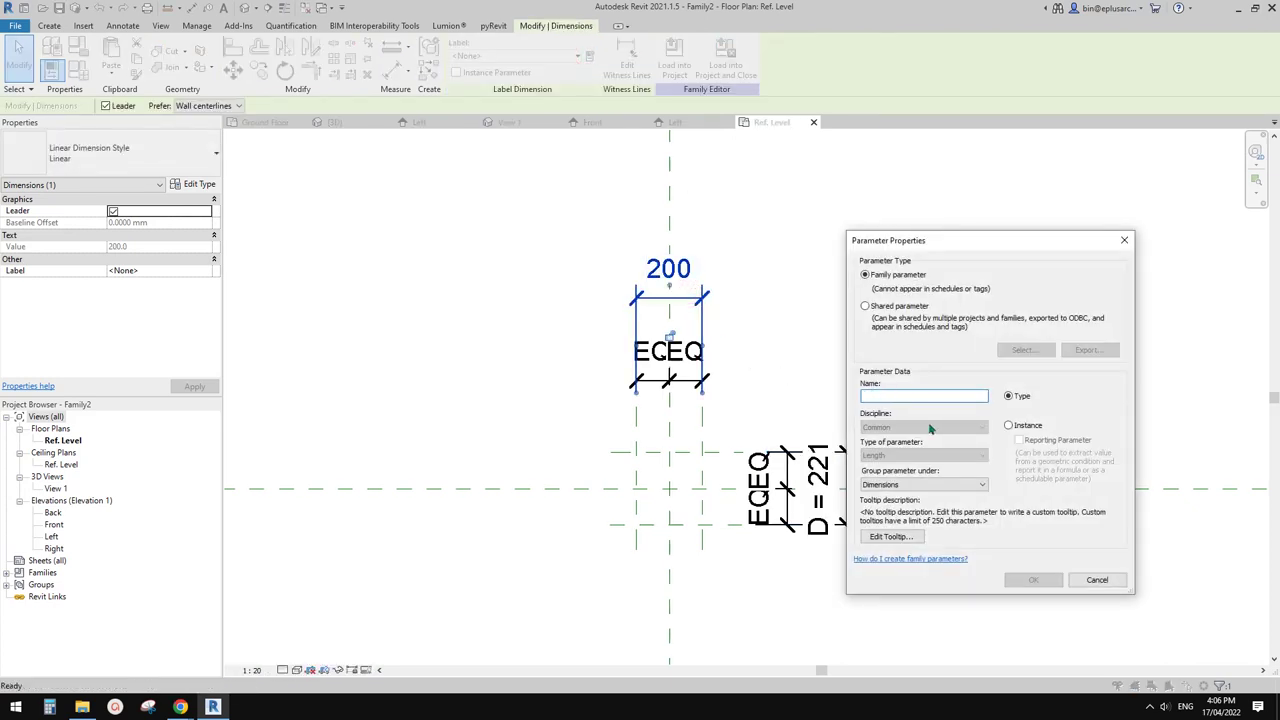
left_click(1033, 580)
scroll(737, 460, "up", 2)
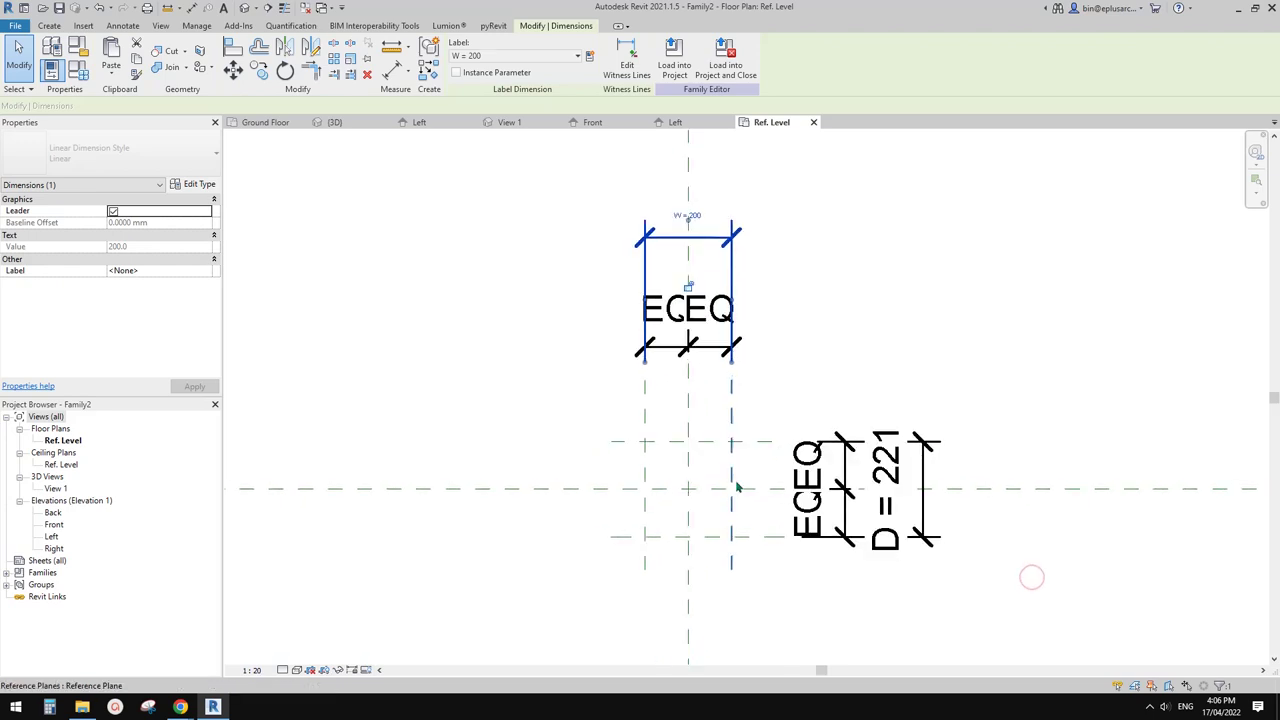
key("Escape")
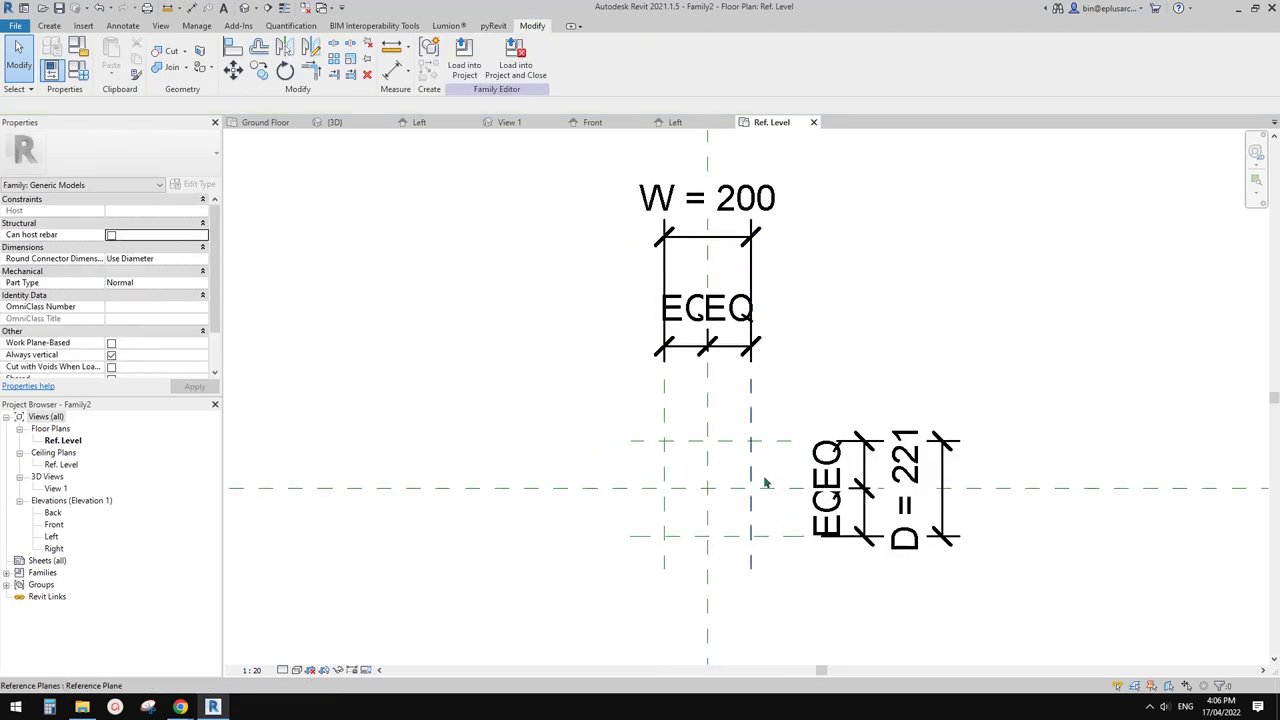
Step: Set the family parameters D to 30 mm and W to 5 mm in Family Types
left_click(78, 69)
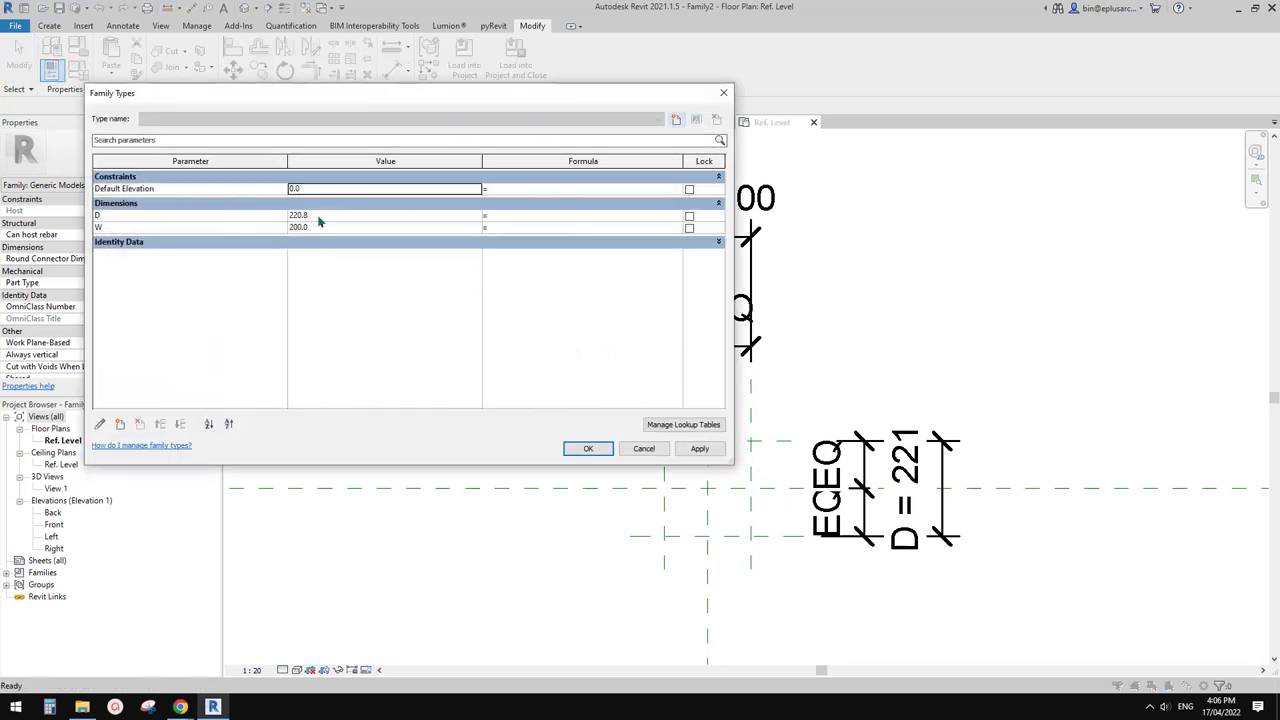
left_click(333, 215)
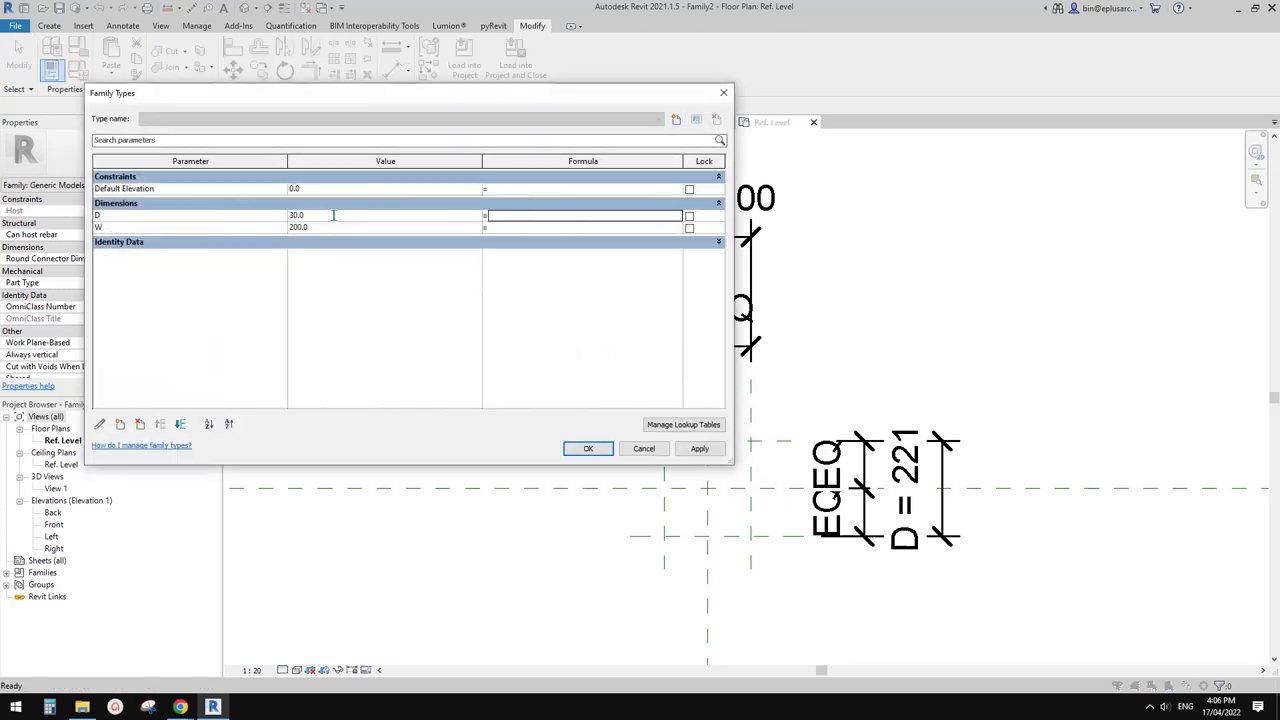
key("Tab")
key("Tab")
key("Tab")
key("Tab")
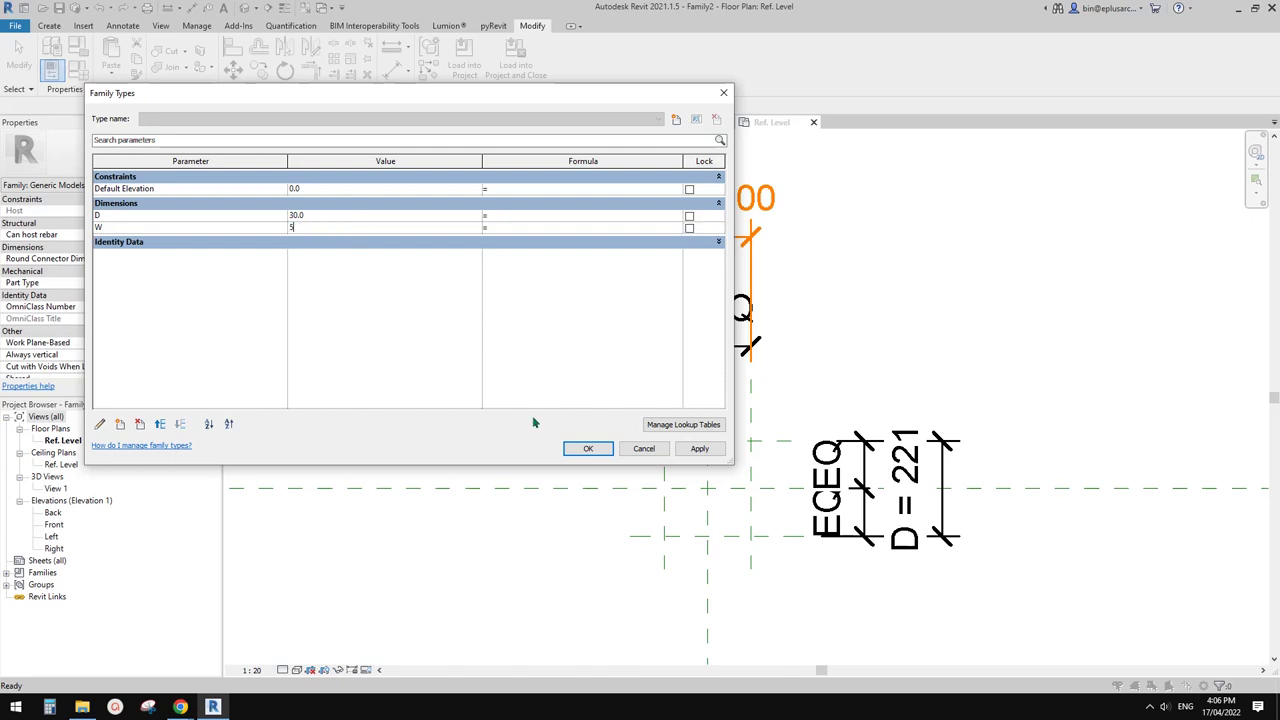
left_click(588, 448)
Step: Draw a horizontal reference plane about 1088 mm above Ref. Level in the Front elevation
scroll(680, 493, "up", 5)
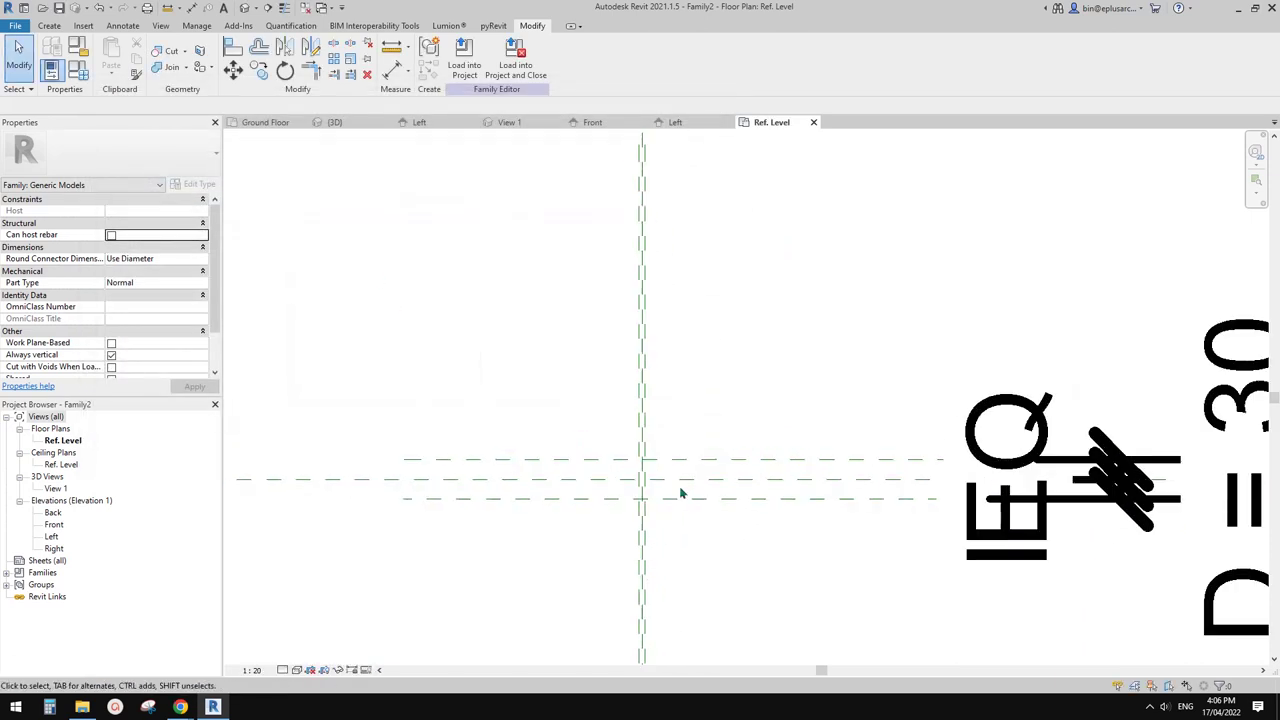
scroll(680, 493, "up", 2)
left_click(49, 25)
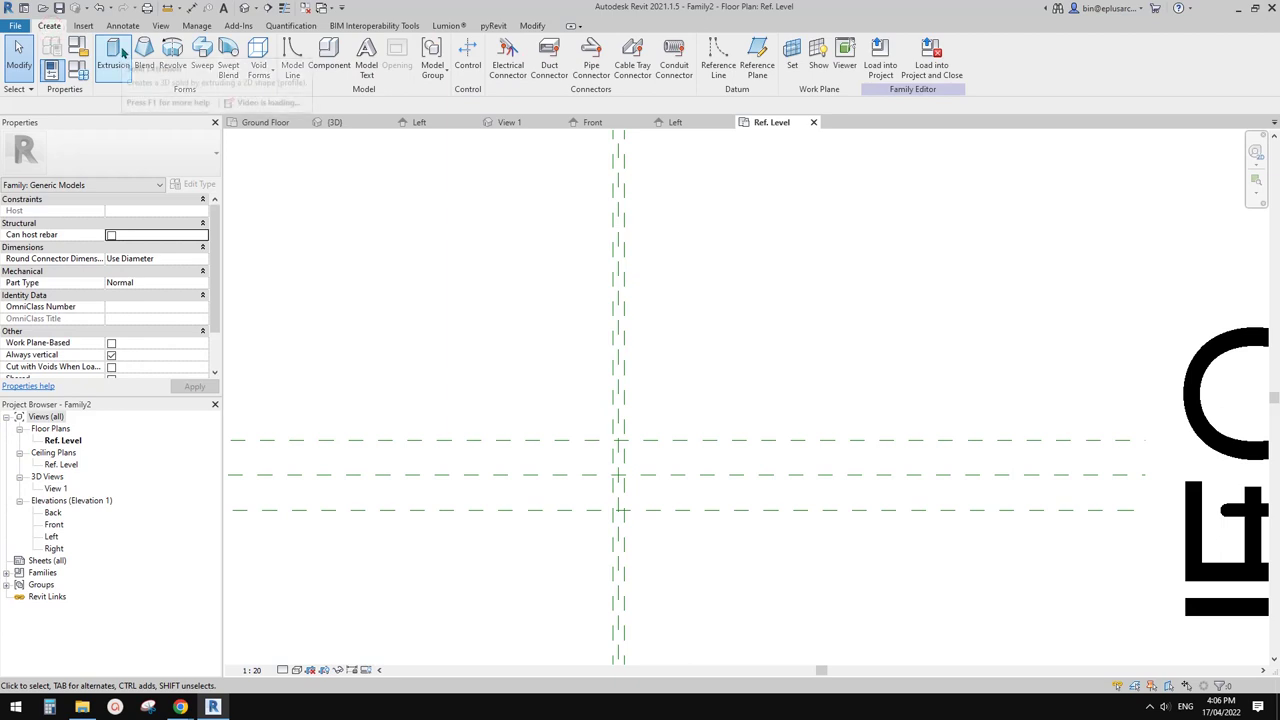
double_click(50, 525)
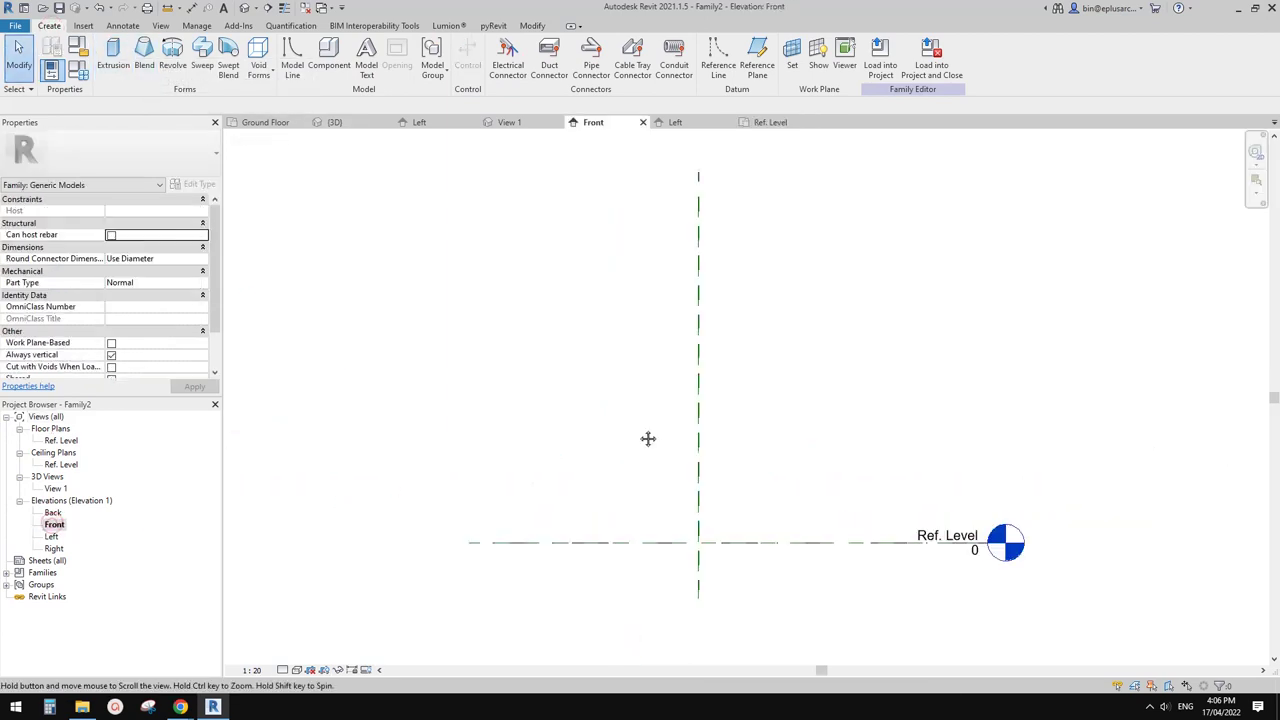
key("r")
key("p")
left_click(797, 375)
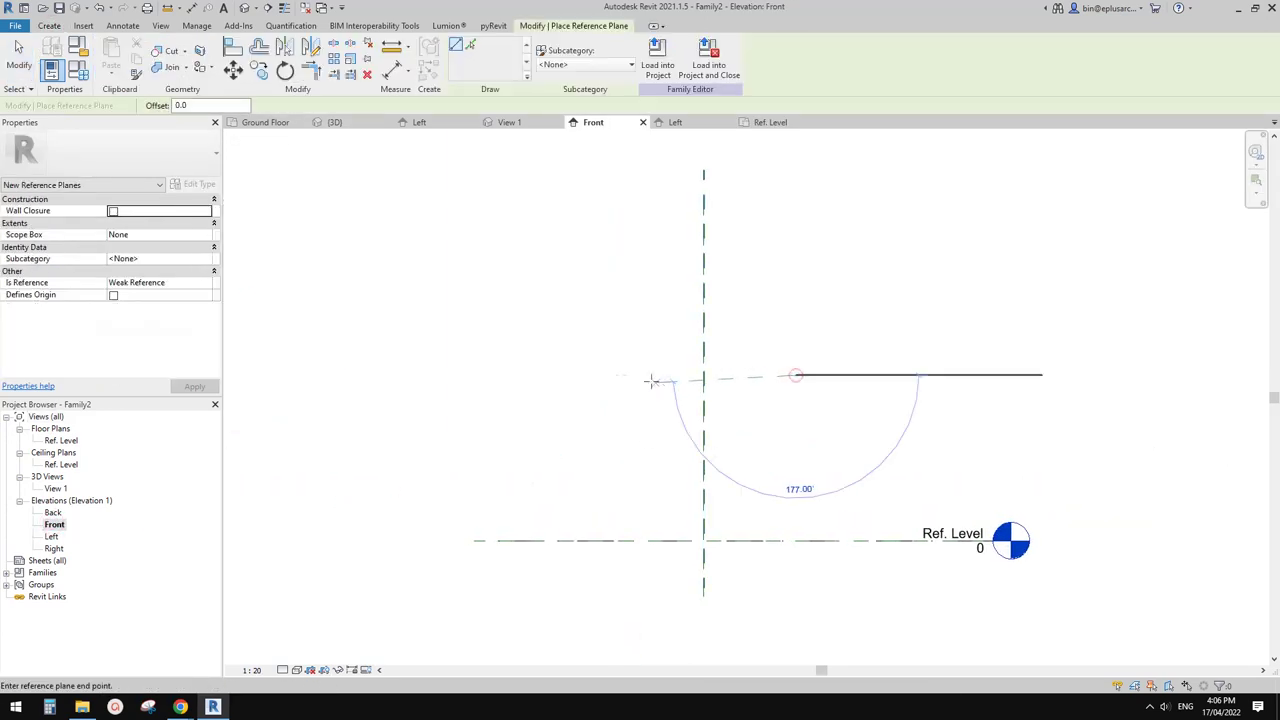
left_click(650, 381)
Step: Dimension the height from Ref. Level to the new horizontal reference plane
key("d")
key("i")
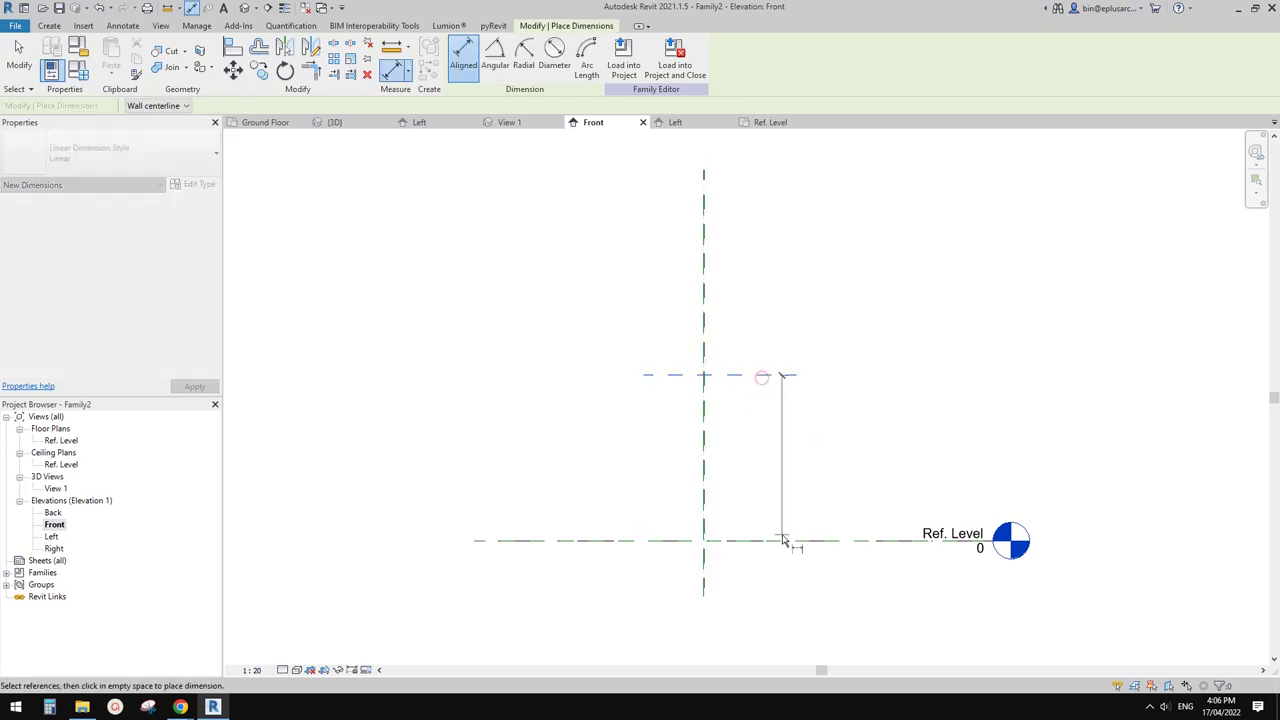
left_click(783, 541)
left_click(816, 440)
key("Escape")
key("Escape")
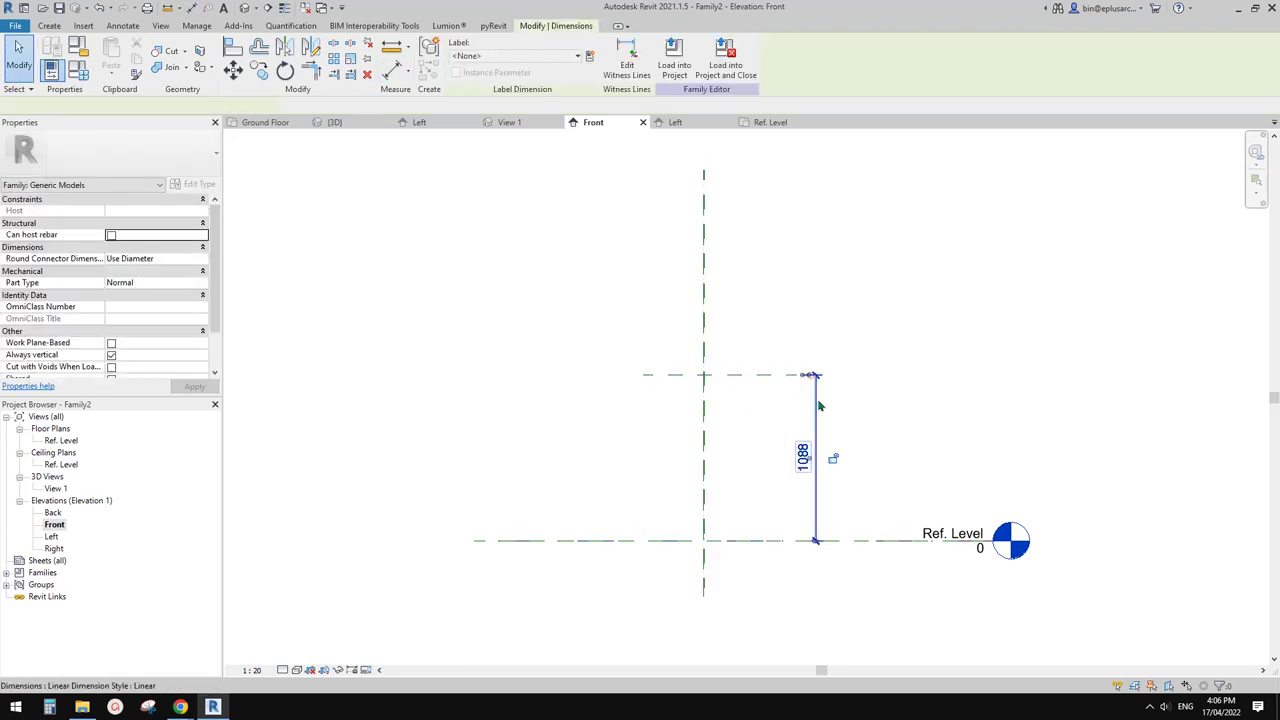
Step: Label the height dimension with a new type parameter named H and clear the selection
left_click(833, 458)
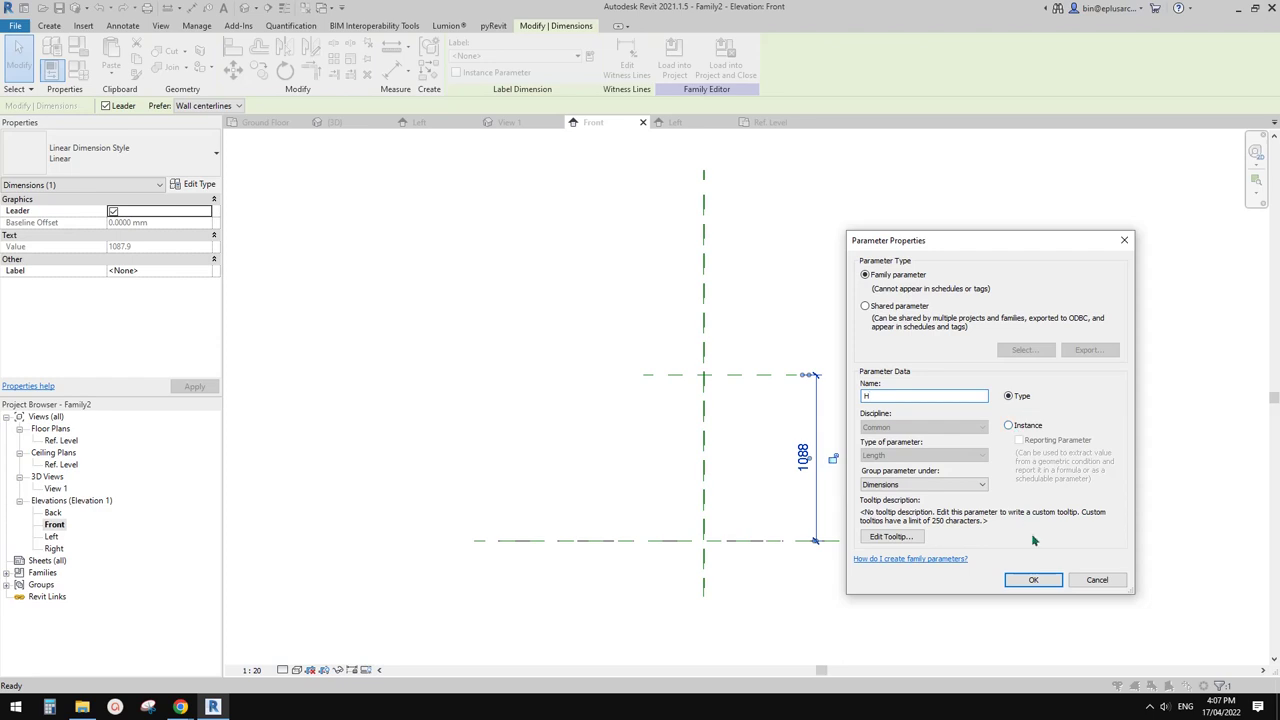
left_click(1037, 581)
left_click(417, 449)
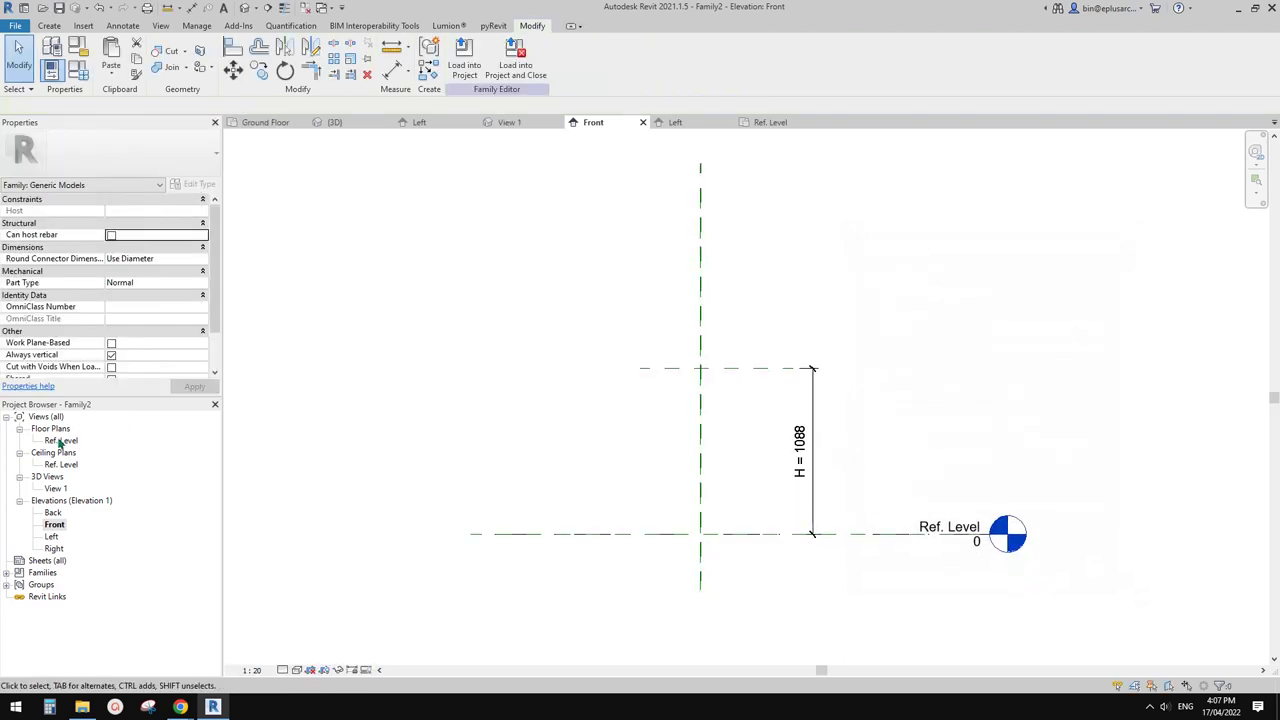
Step: Create a rectangular extrusion in the Ref. Level plan between the D and W reference planes, locking its sketch edges to them
double_click(60, 440)
left_click(49, 25)
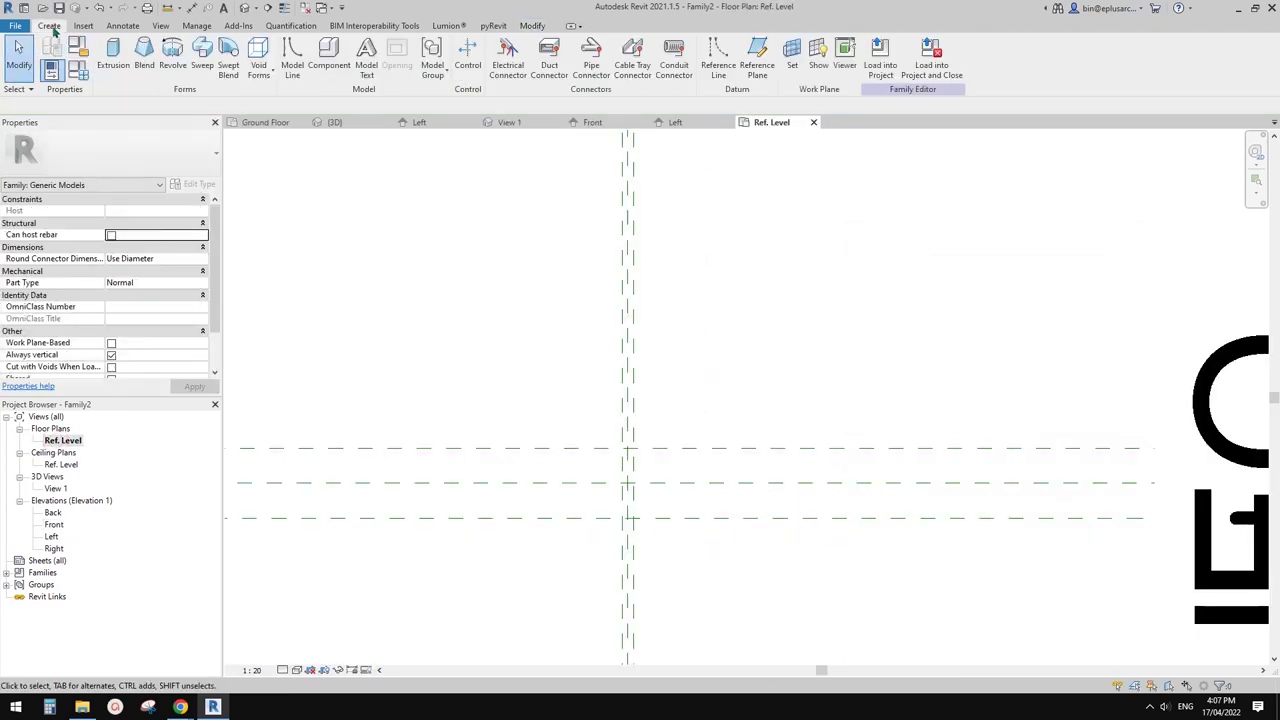
left_click(112, 55)
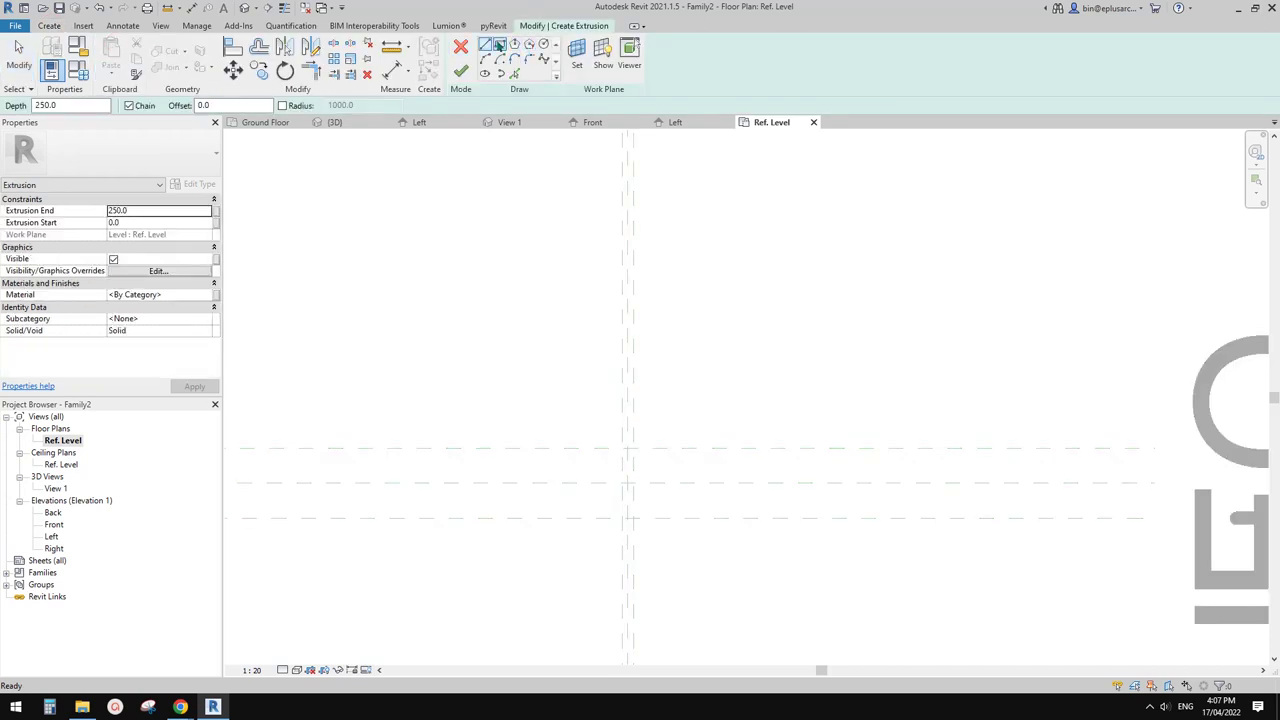
left_click(498, 46)
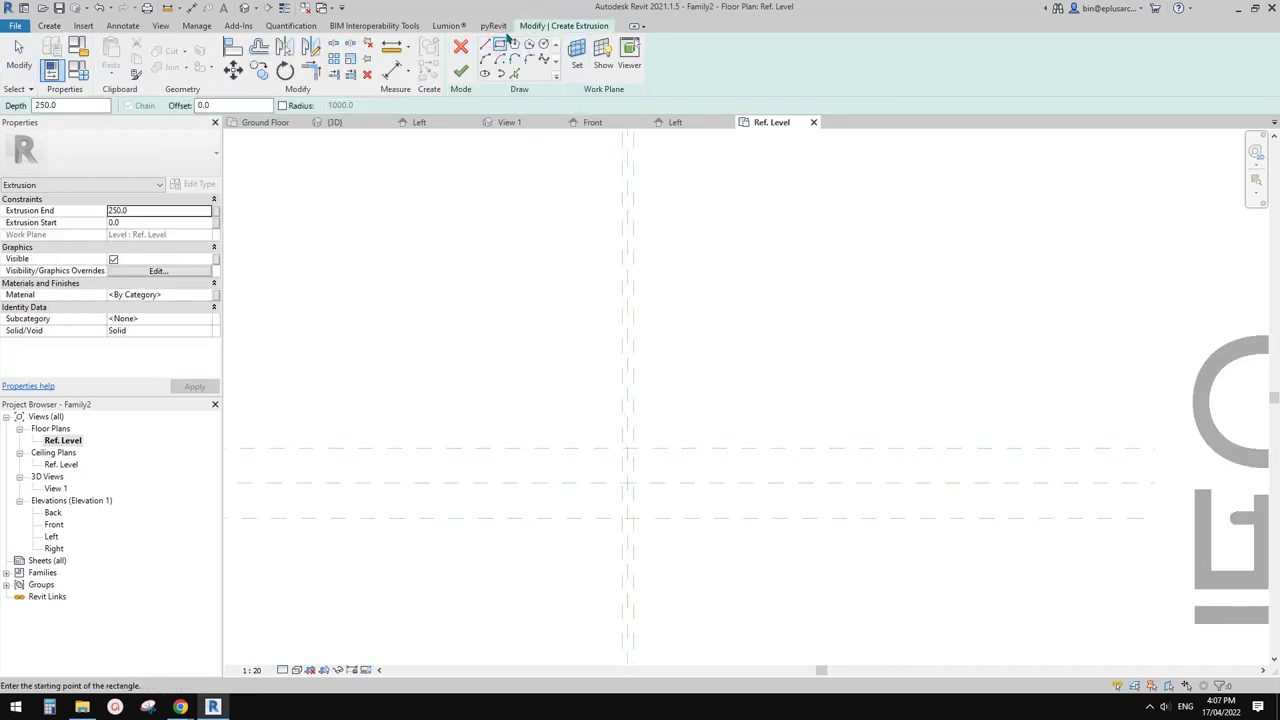
left_click(622, 448)
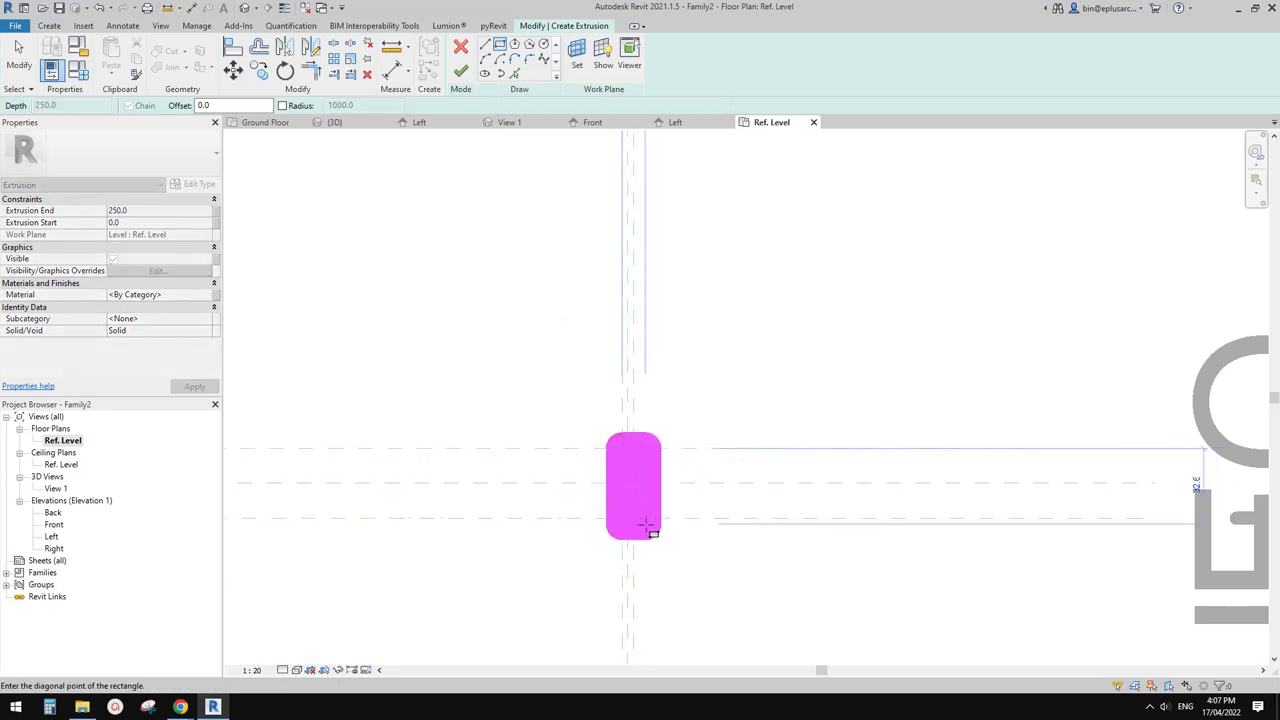
left_click(633, 519)
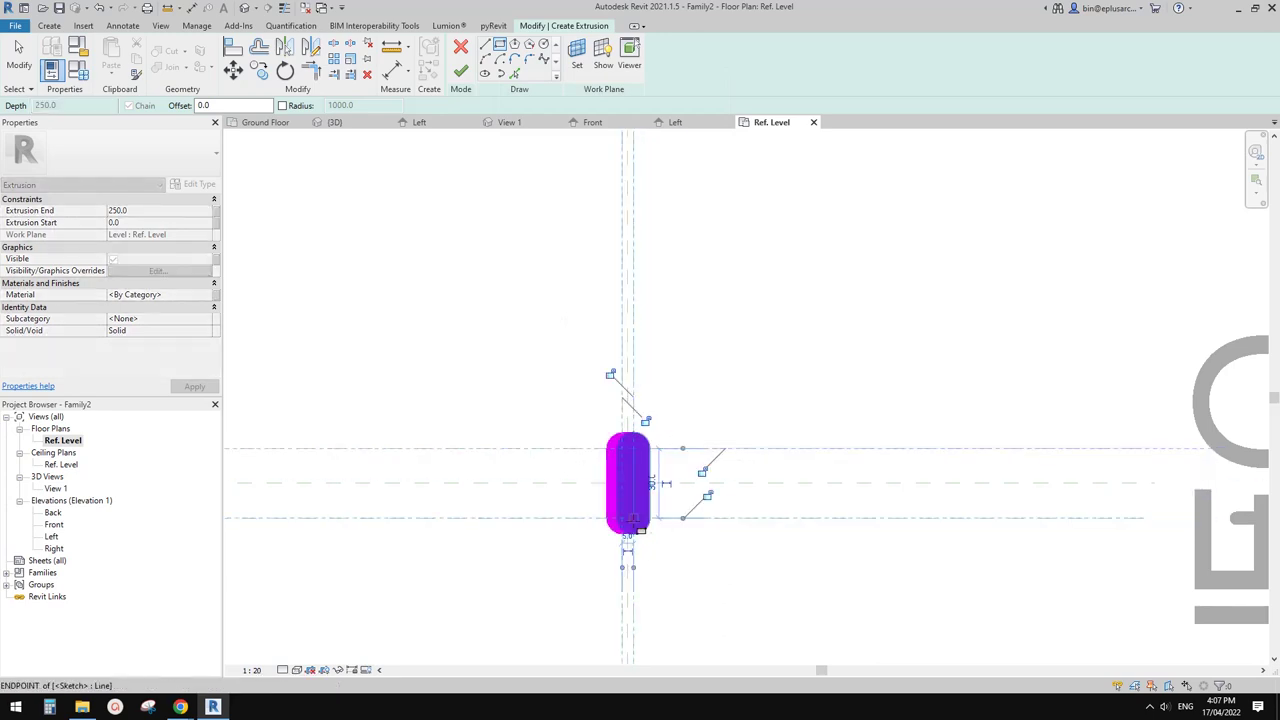
left_click(609, 373)
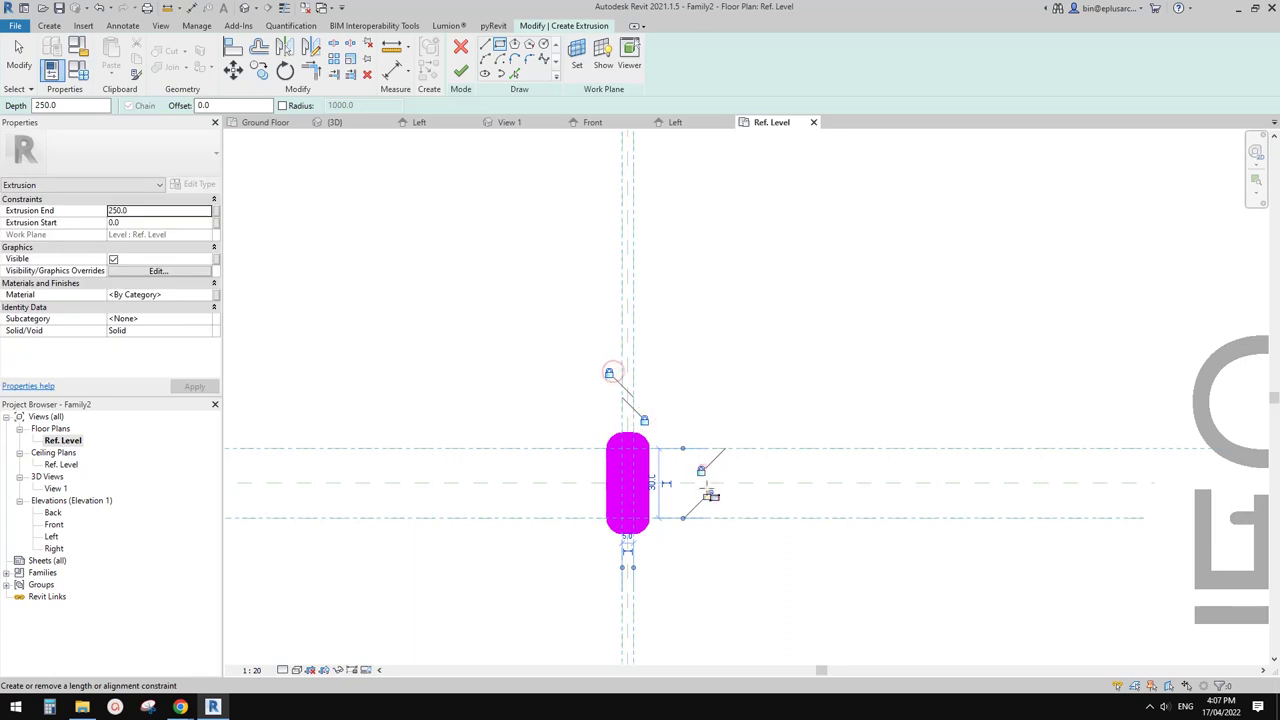
left_click(460, 72)
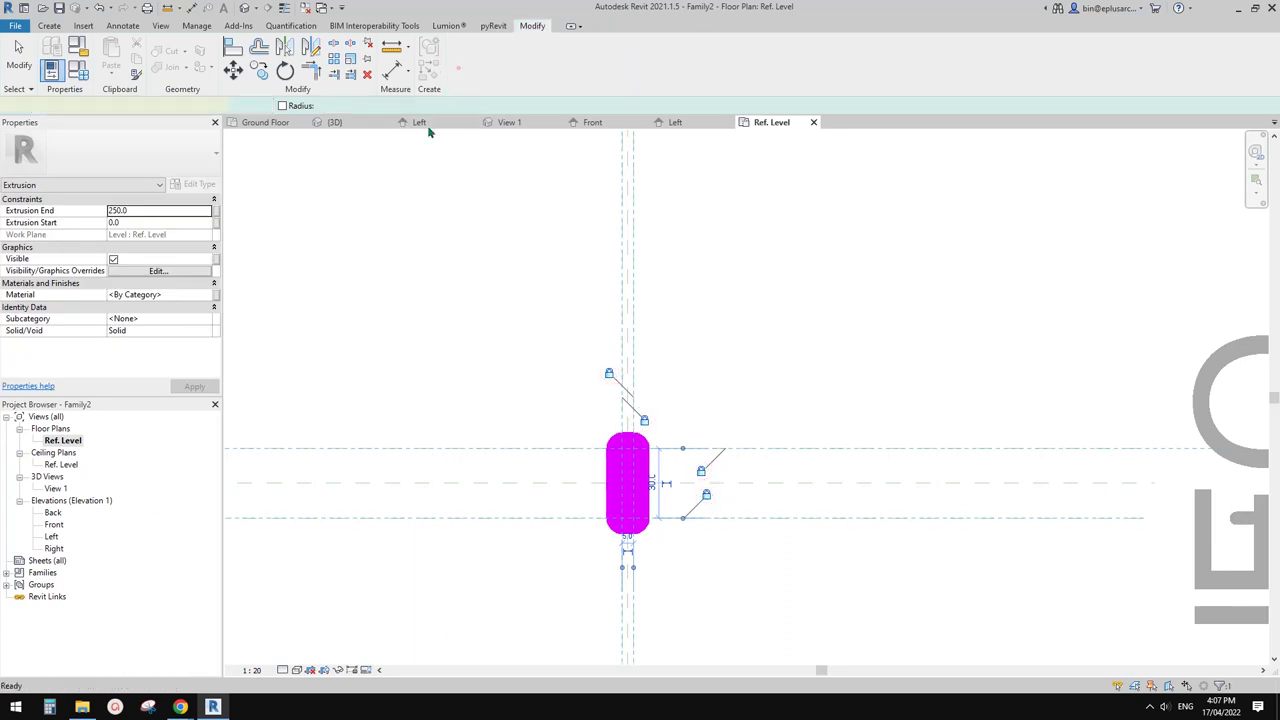
Step: Stretch the extrusion's top to the H reference plane in the Front elevation and lock it there
double_click(54, 524)
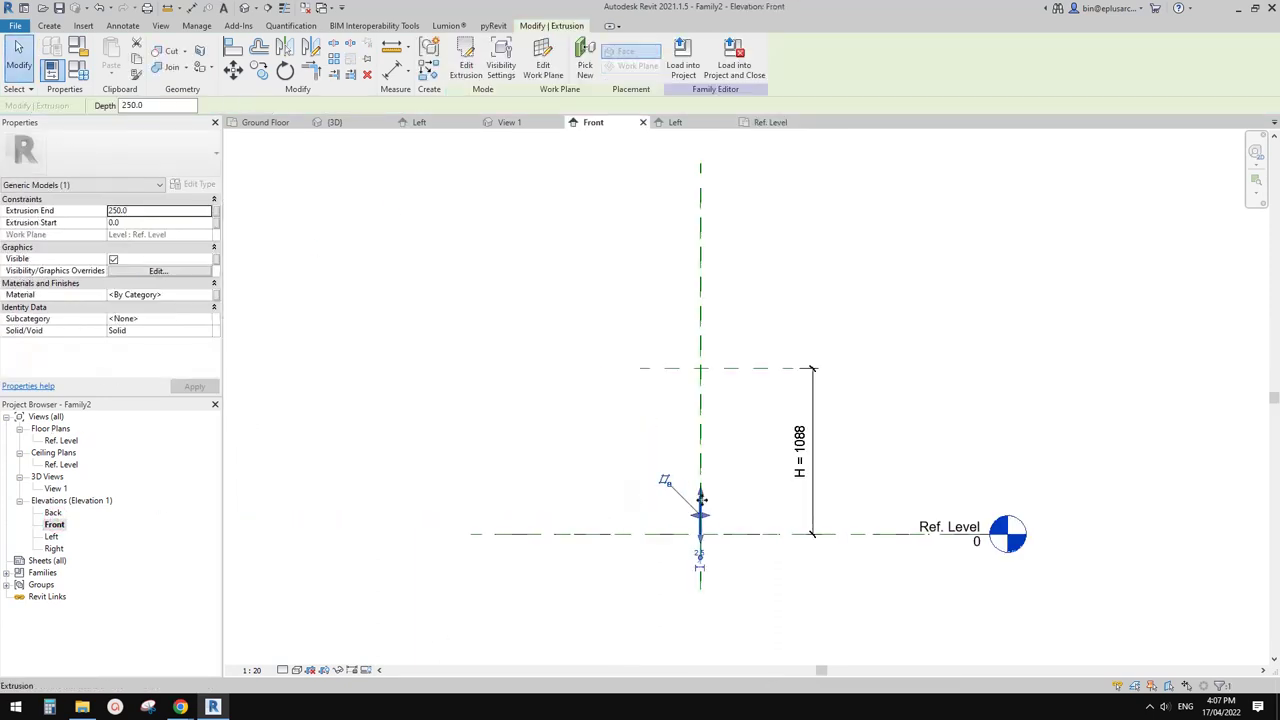
left_click_drag(700, 492, 737, 362)
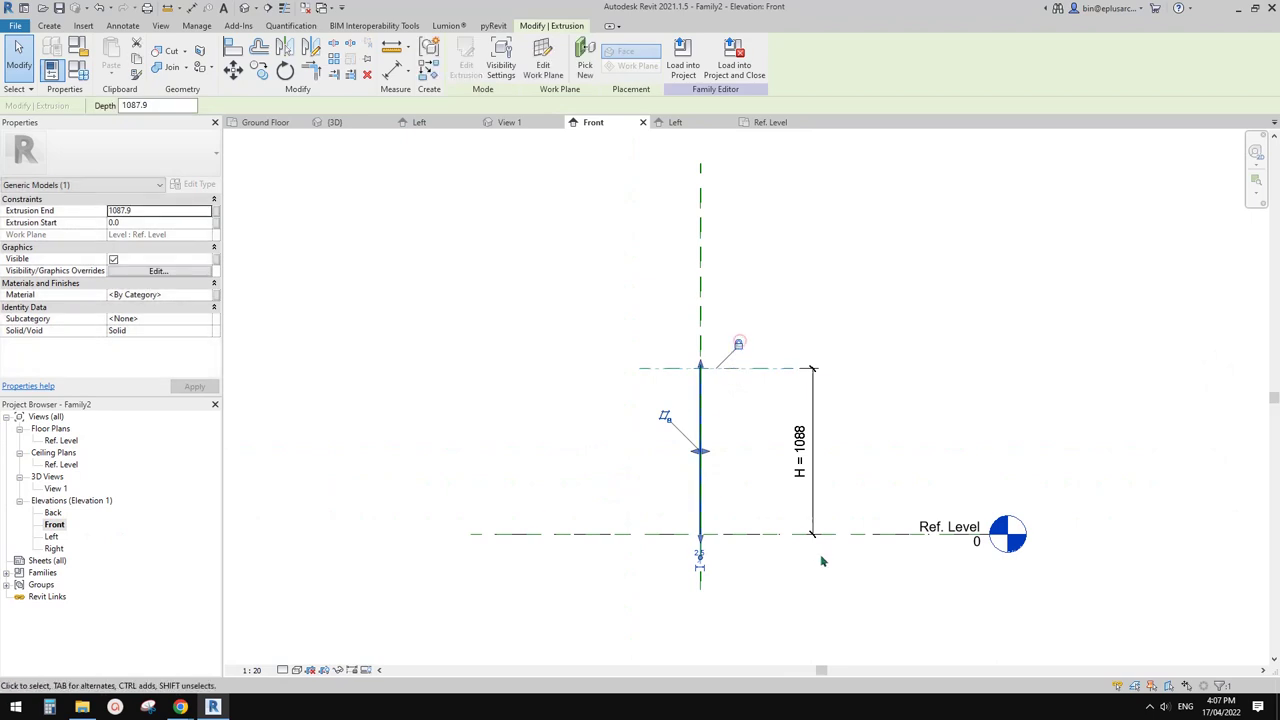
scroll(737, 349, "up", 2)
middle_click_drag(737, 380, 695, 391)
key("Escape")
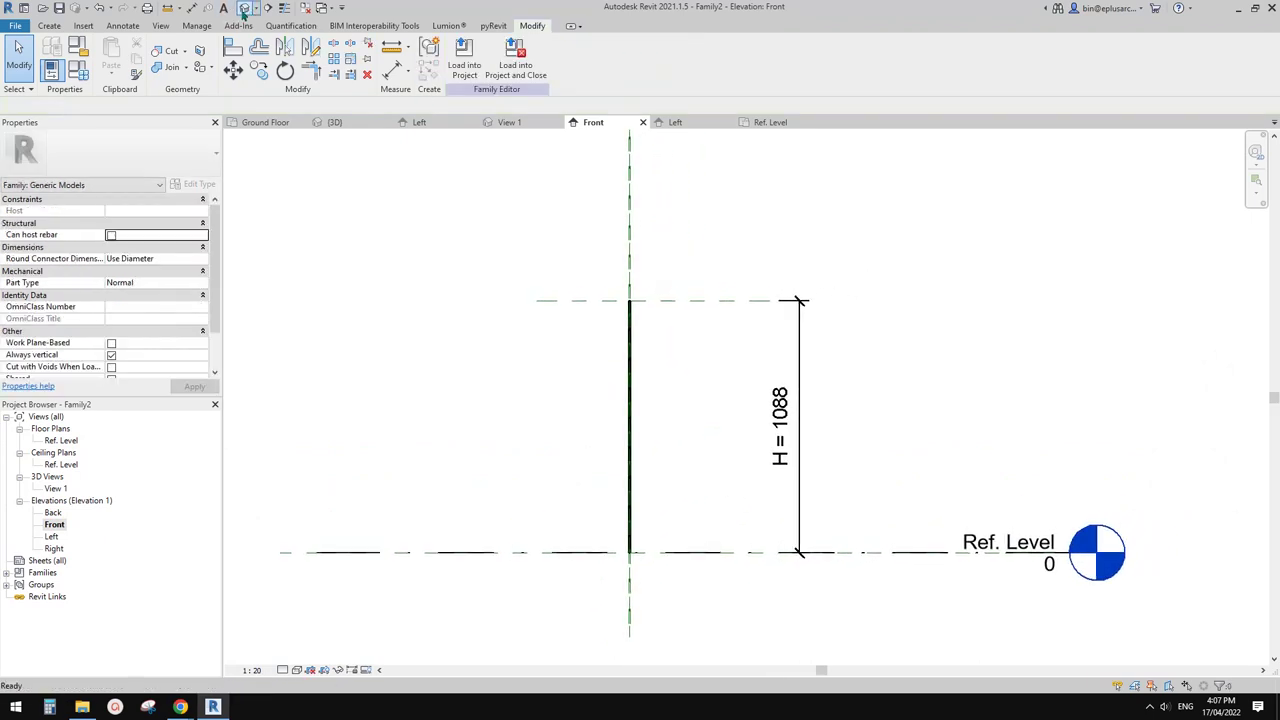
Step: Open the bar family's default 3D view and set its scale to 1:20
left_click(244, 8)
middle_click_drag(717, 326, 700, 366, "shift")
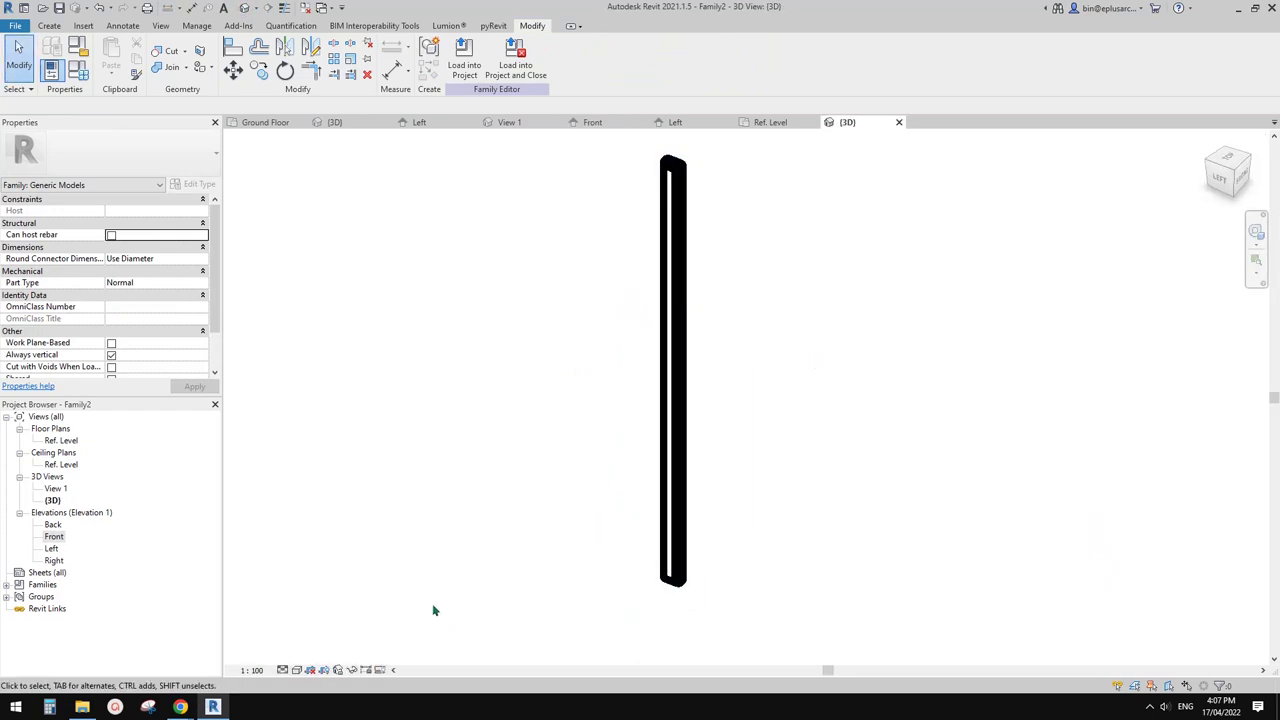
middle_click_drag(664, 482, 658, 486)
middle_click_drag(697, 448, 694, 444)
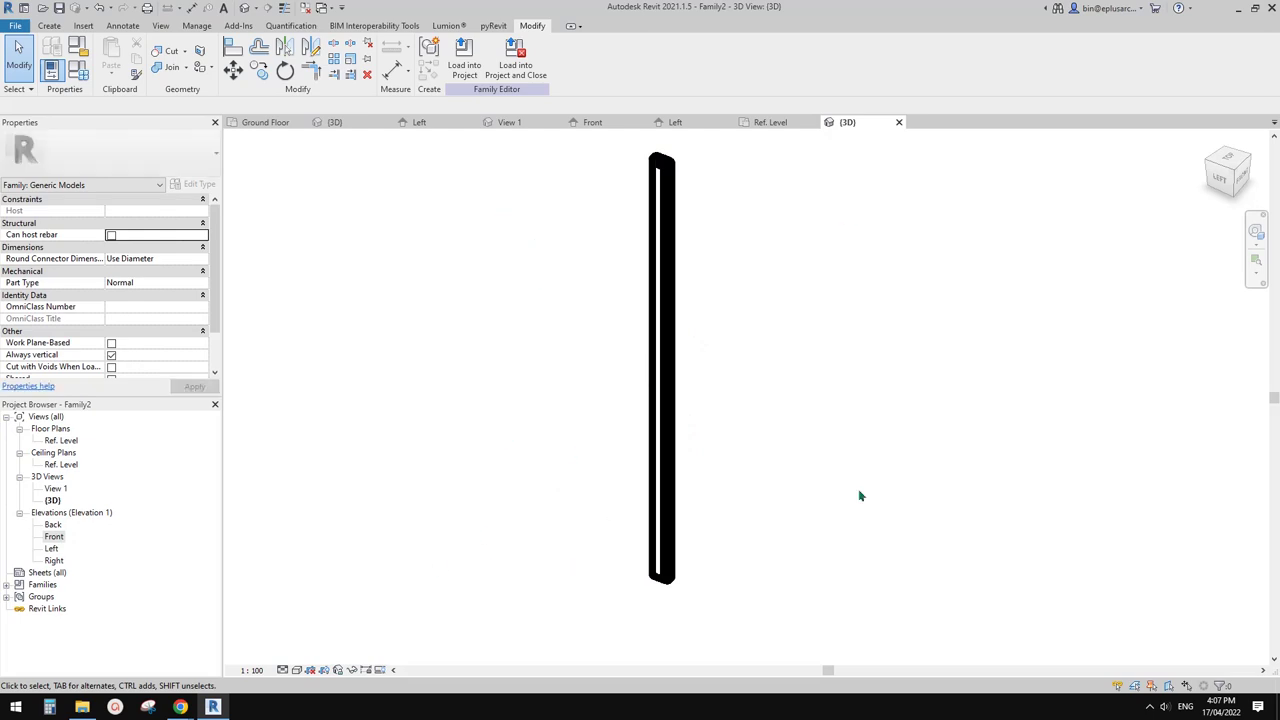
left_click(251, 670)
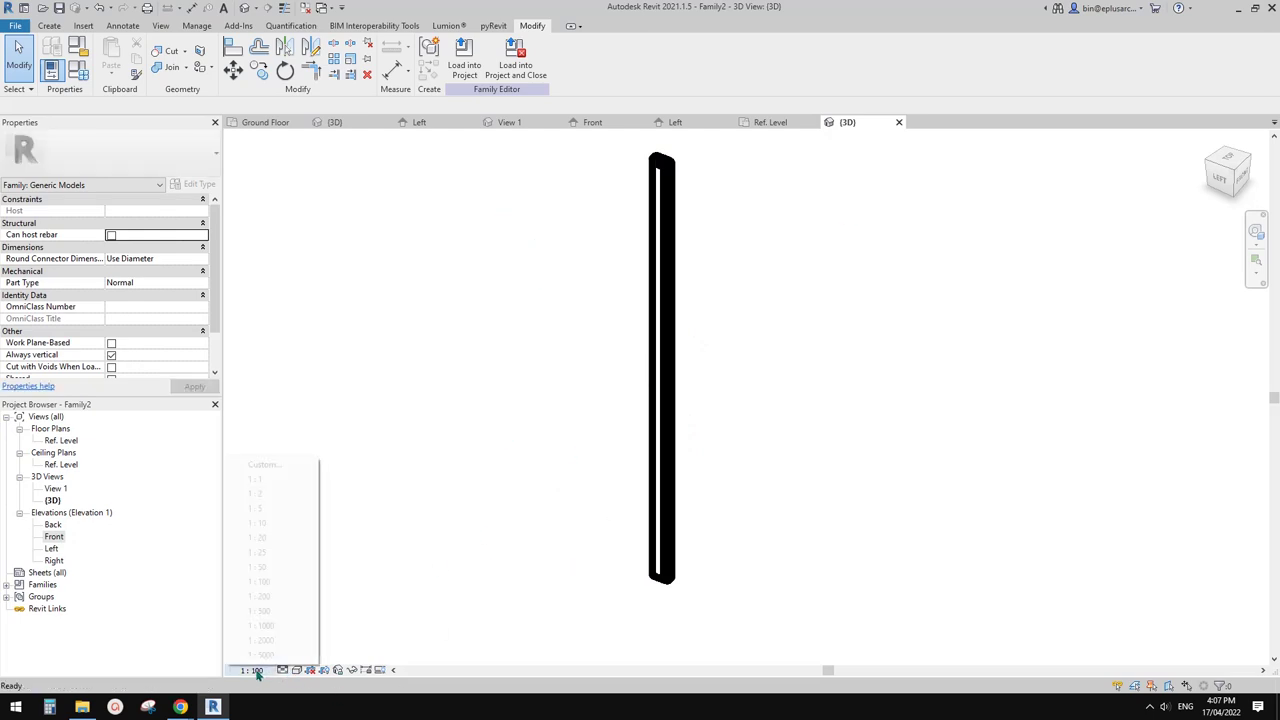
left_click(271, 541)
scroll(638, 480, "down", 1)
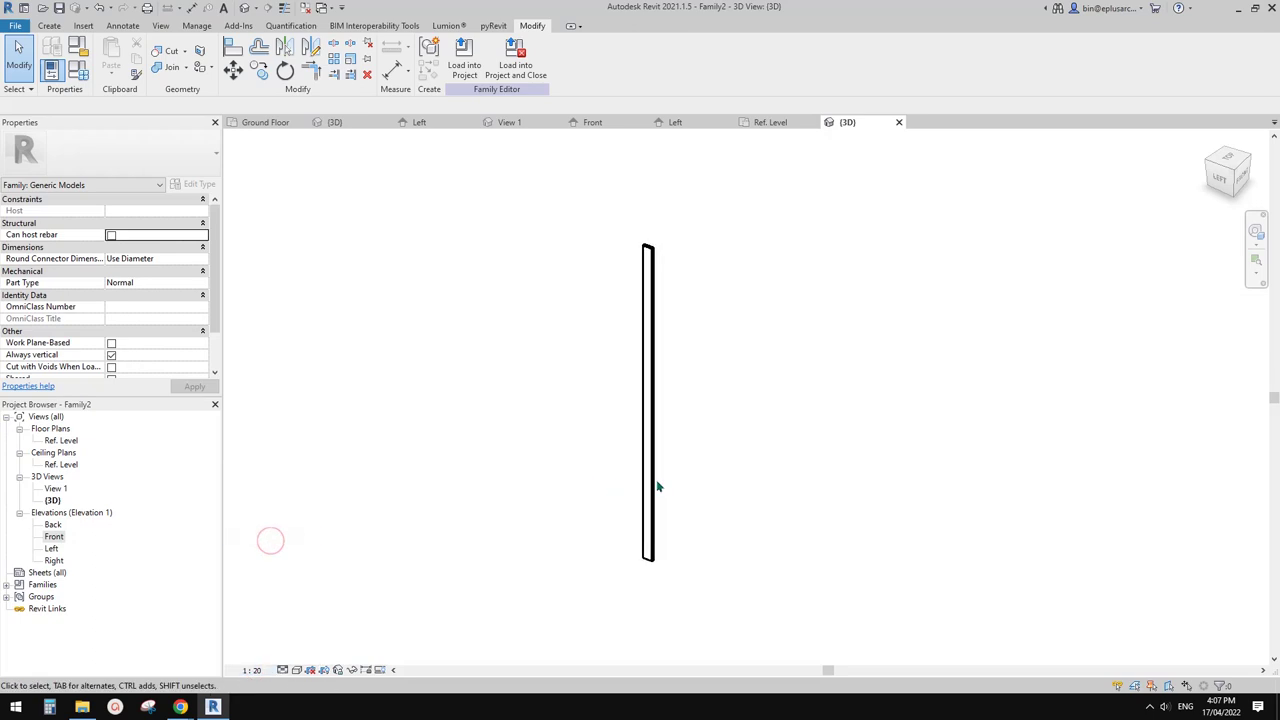
middle_click_drag(657, 486, 652, 440, "shift")
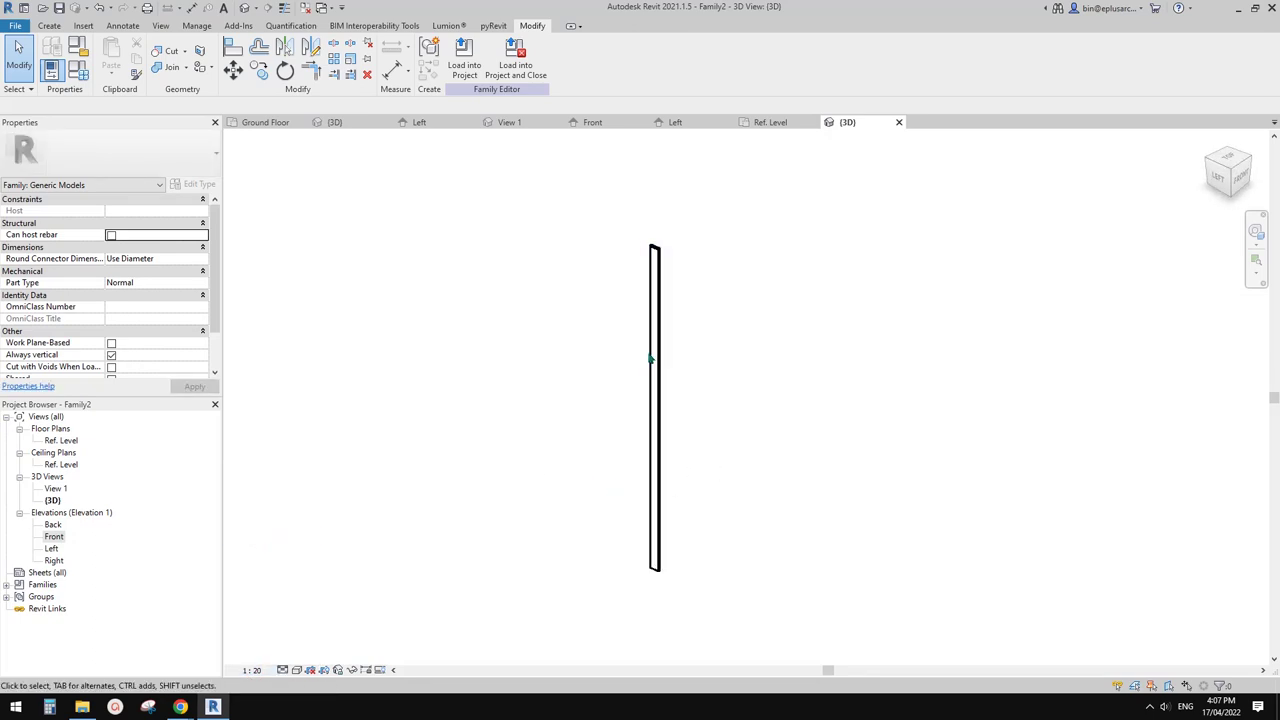
Step: Load the bar family into Family1 only
left_click(464, 55)
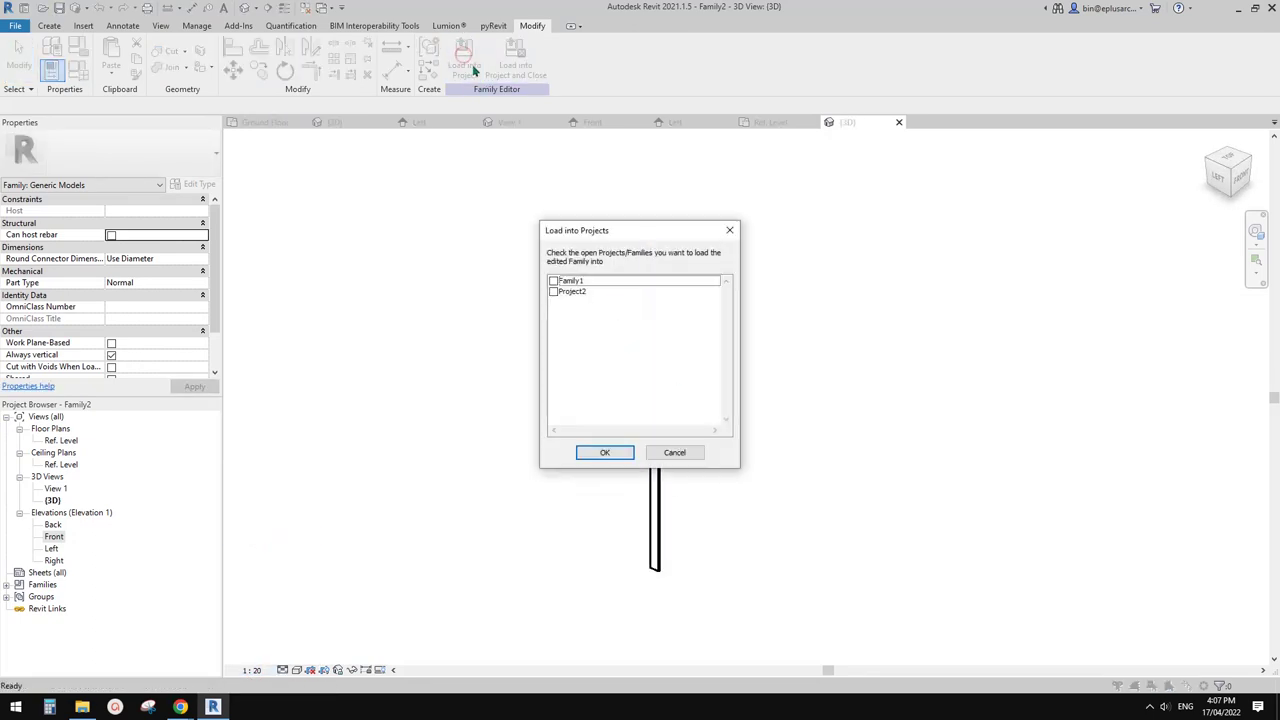
left_click(554, 281)
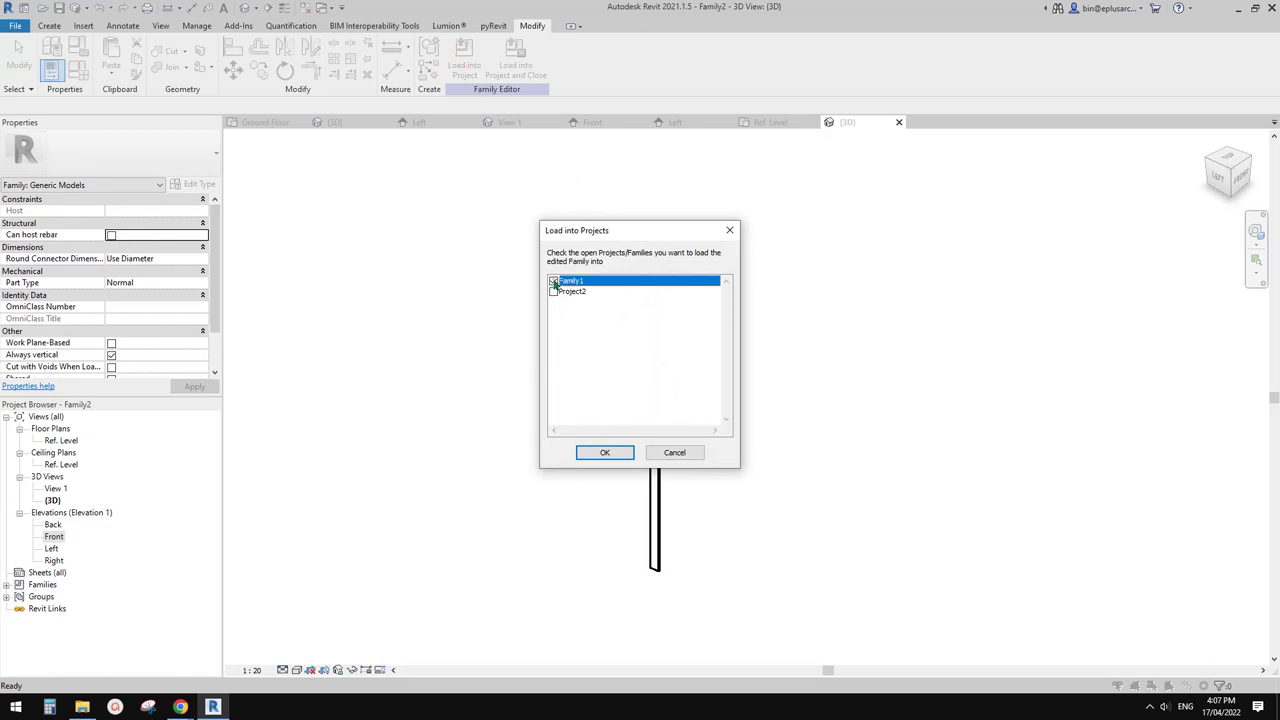
left_click(604, 452)
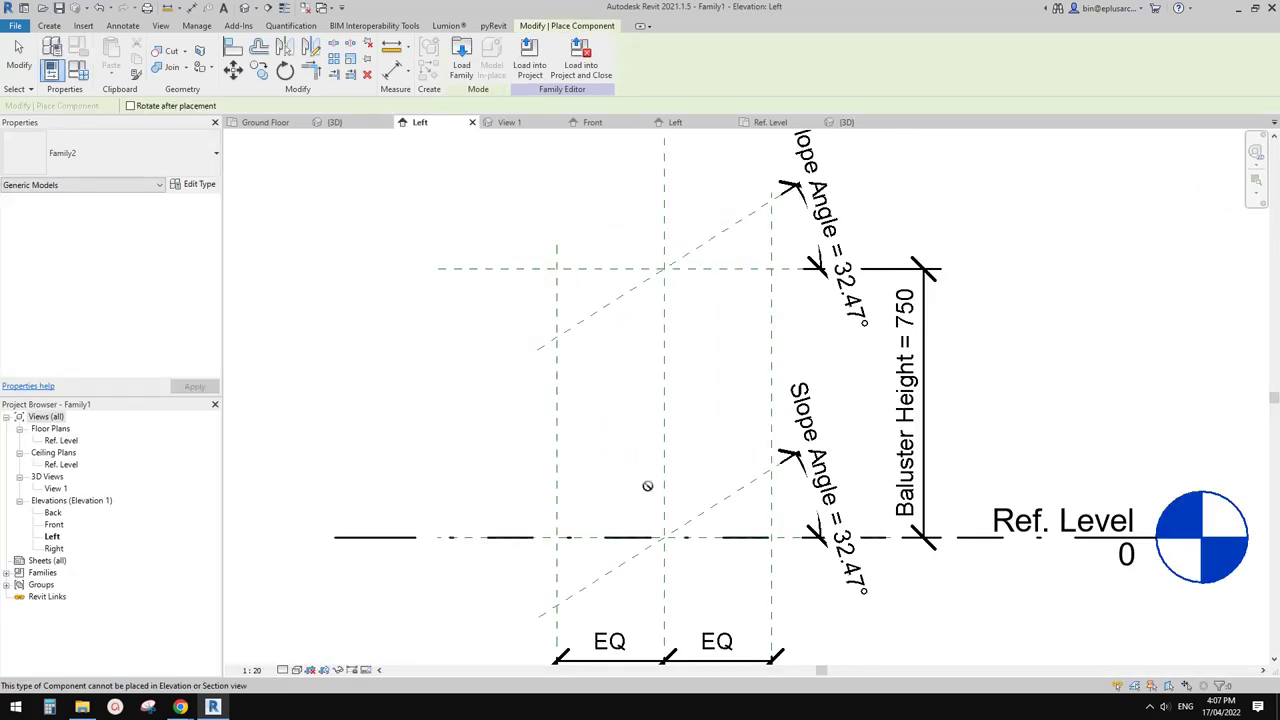
Step: Look through Family1's Left, Ref. Level, 3D and Front views for where to place the bar, returning to the Left elevation
middle_click_drag(645, 490, 677, 379)
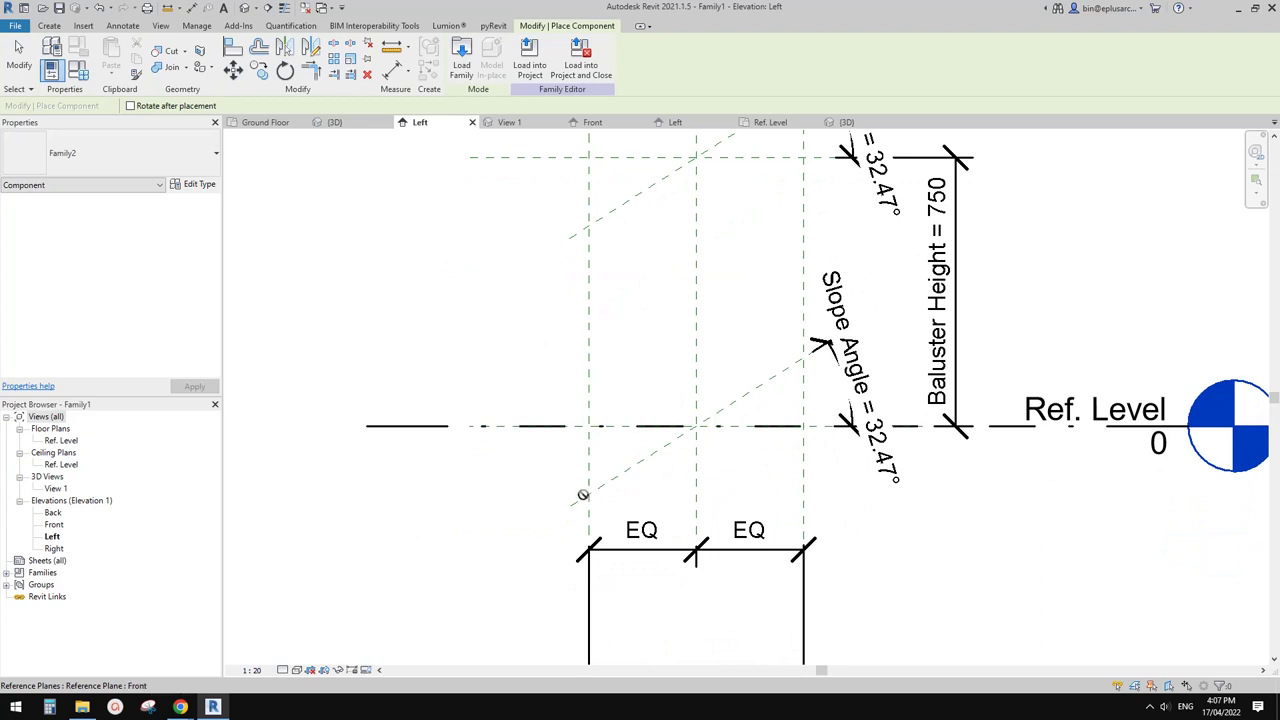
scroll(583, 495, "down", 2)
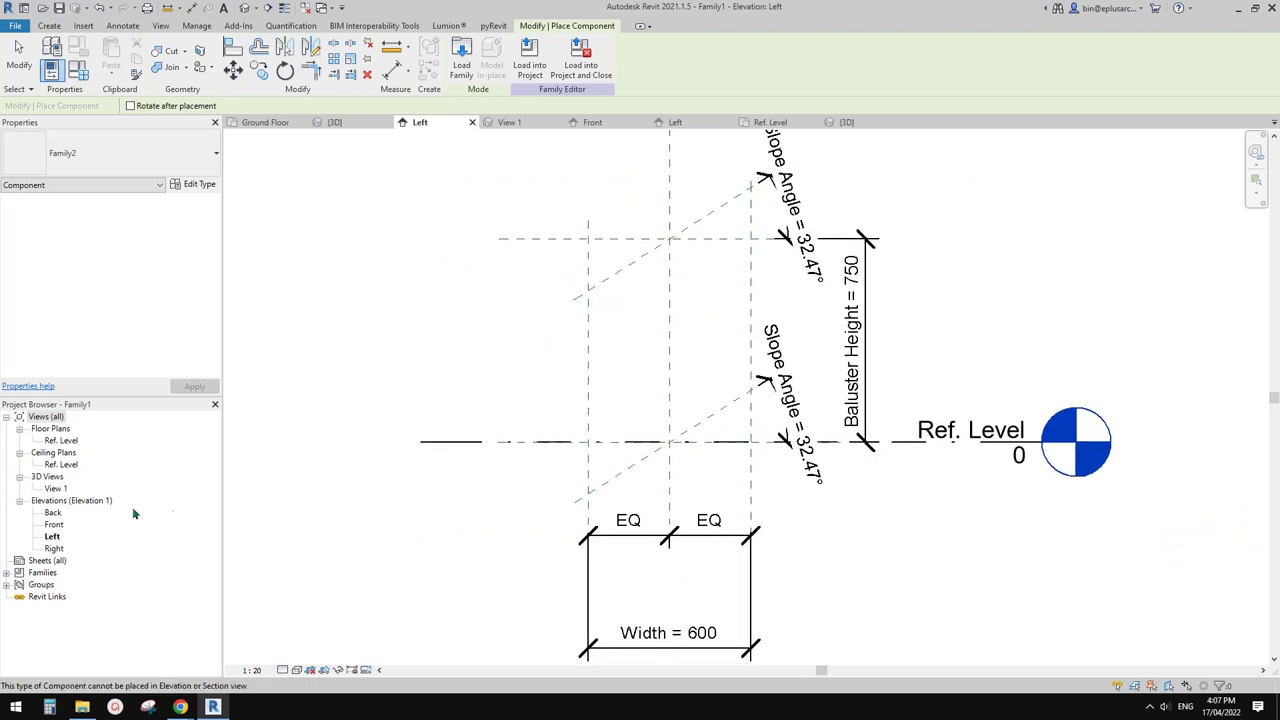
scroll(595, 503, "up", 2)
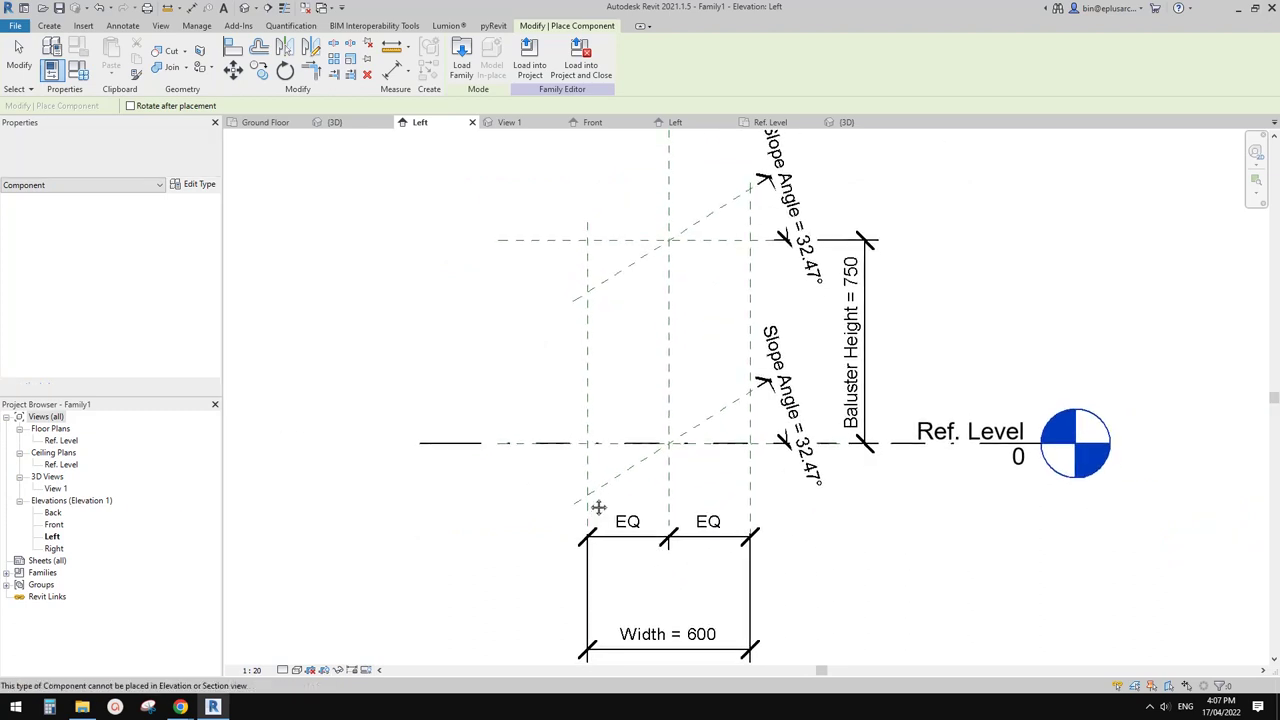
double_click(62, 441)
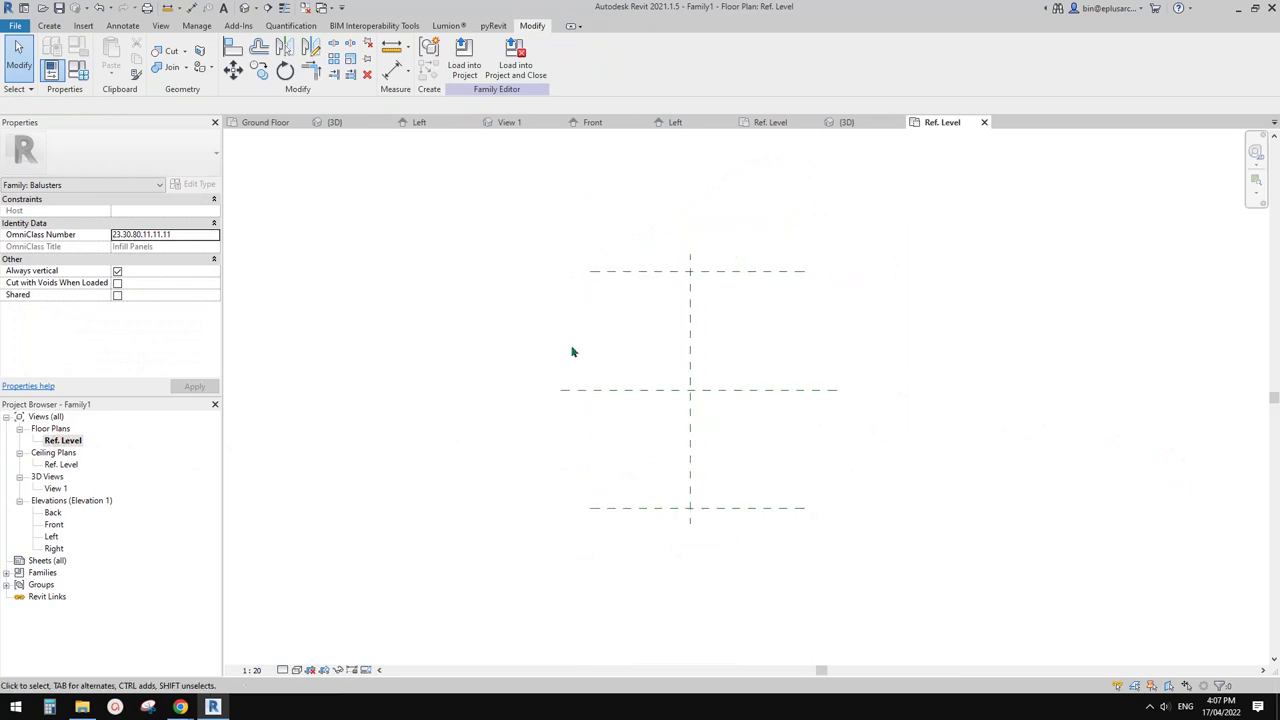
left_click(244, 8)
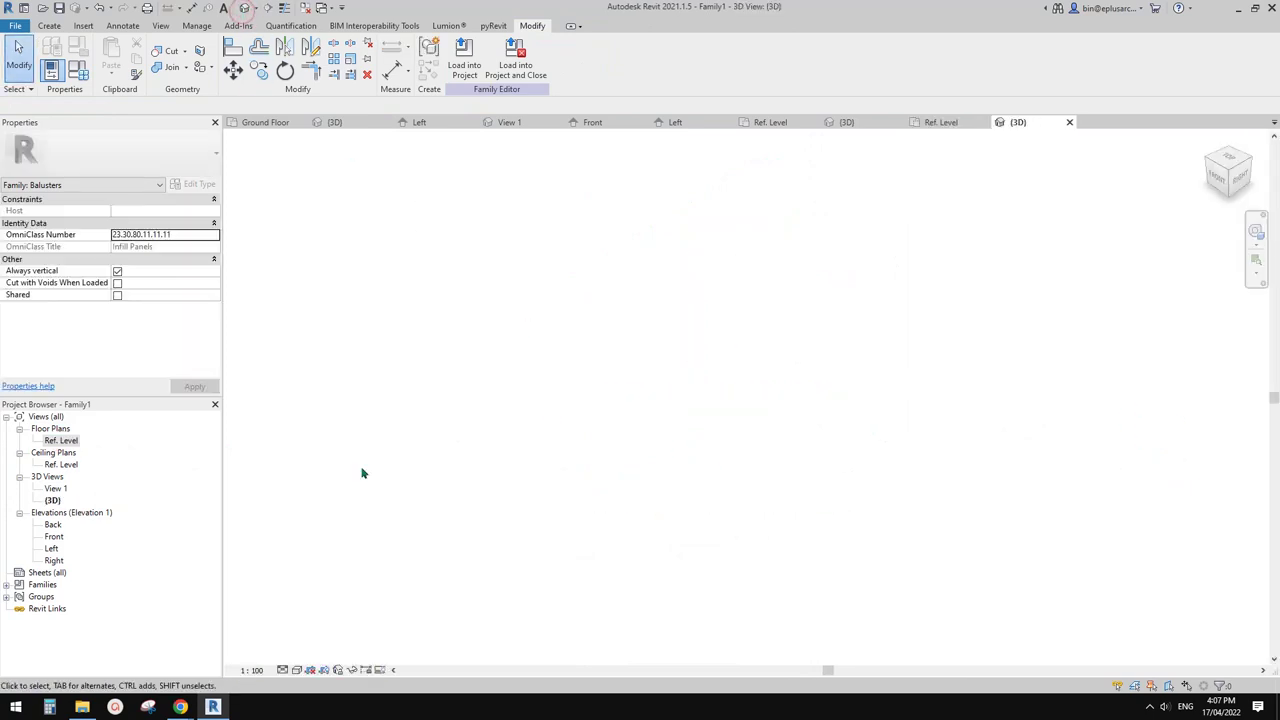
double_click(54, 536)
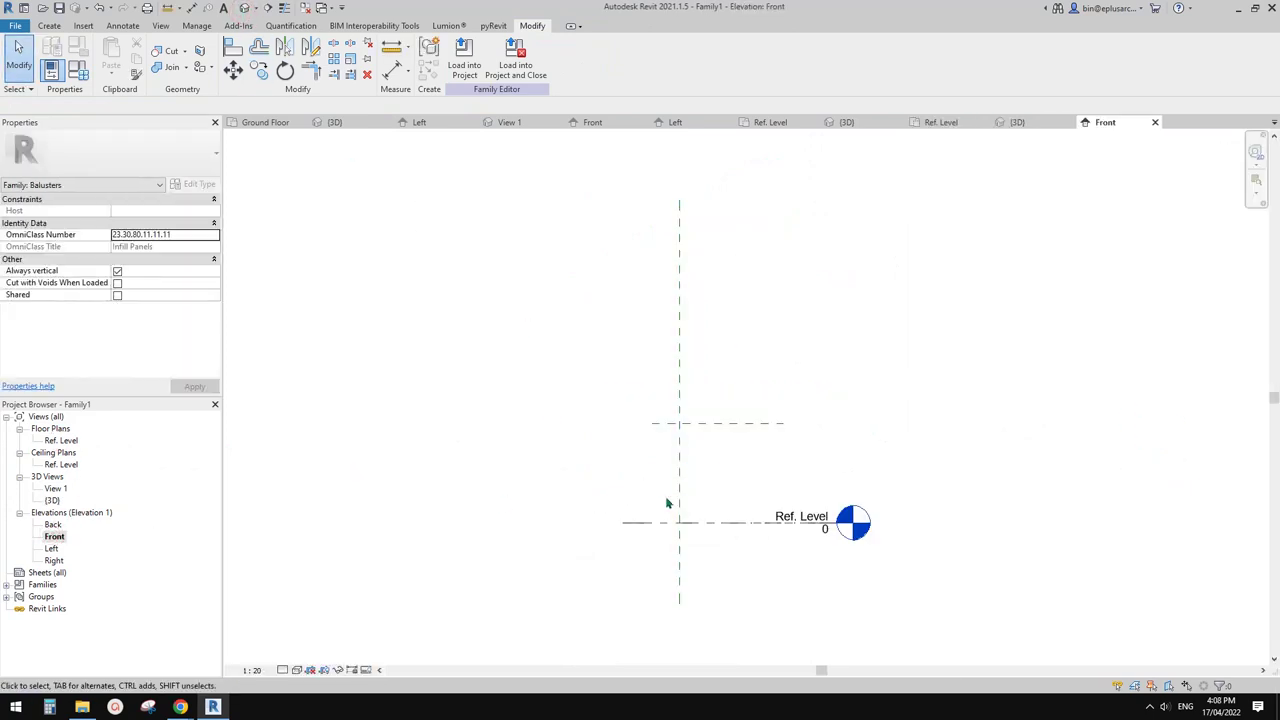
double_click(52, 549)
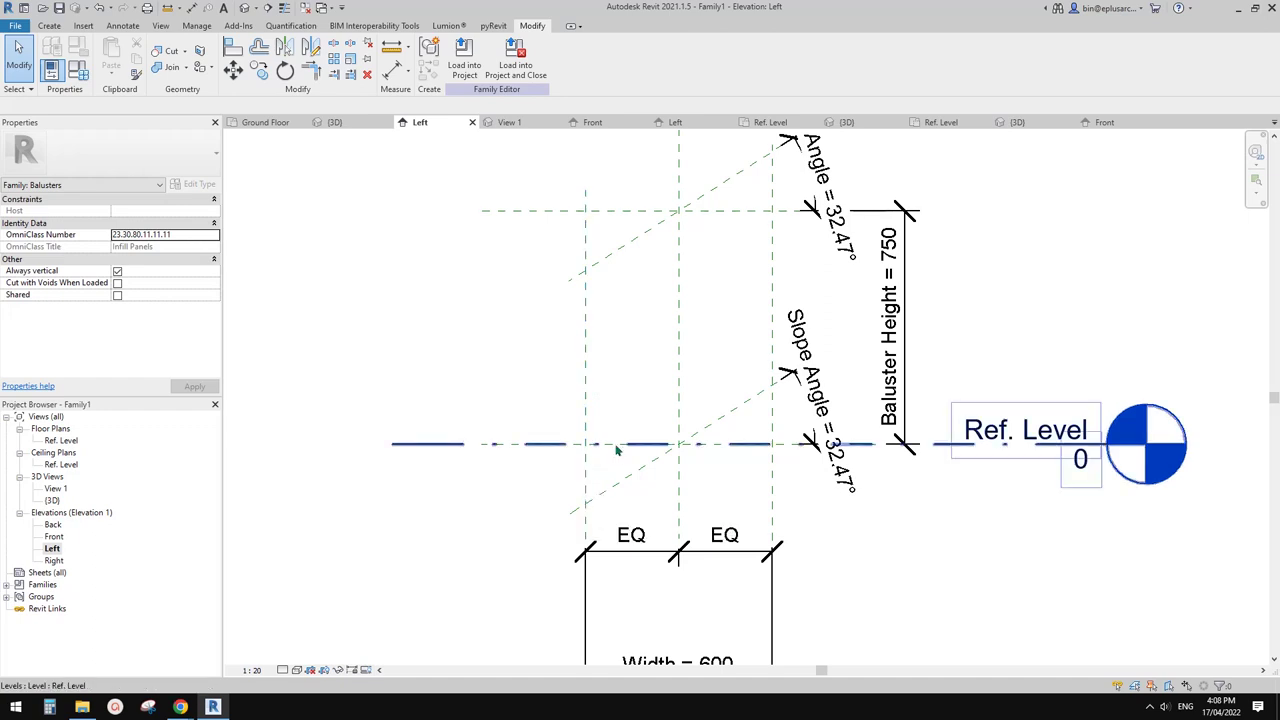
Step: Draw a horizontal reference plane about 175 mm below Ref. Level, crossing the panel's front edge plane in the Left elevation
middle_click_drag(654, 491, 693, 461)
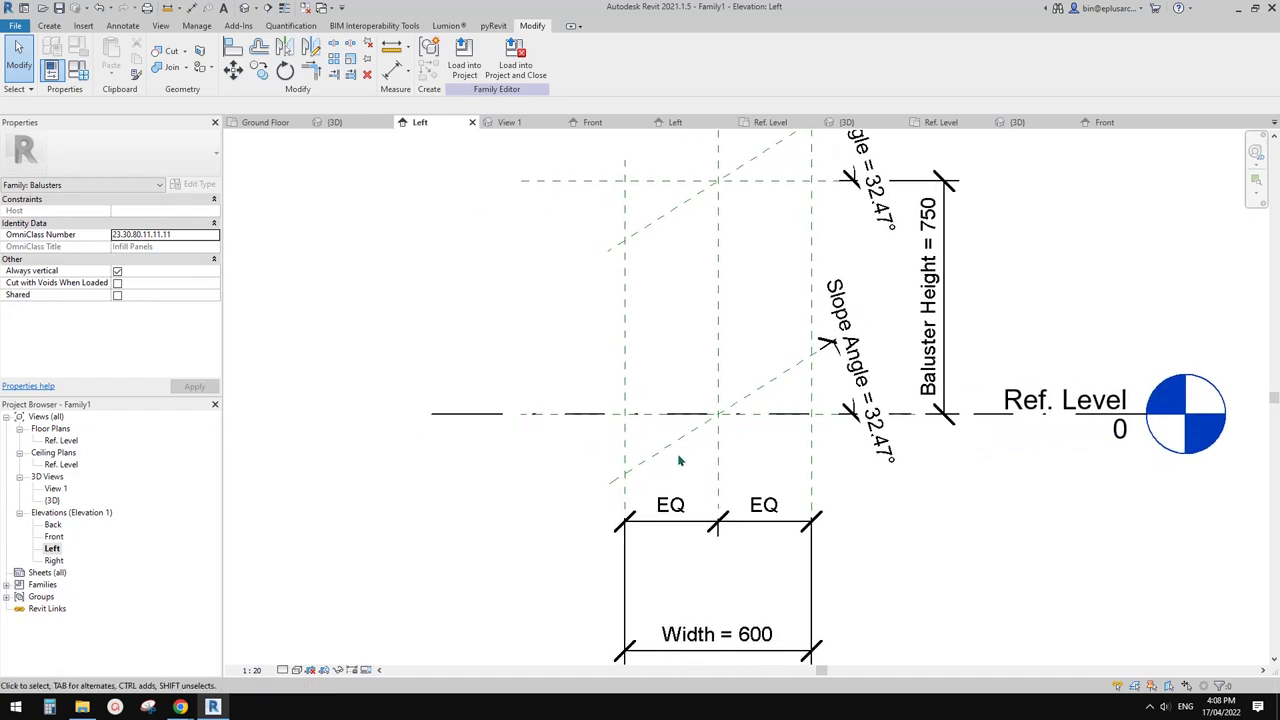
scroll(660, 451, "up", 2)
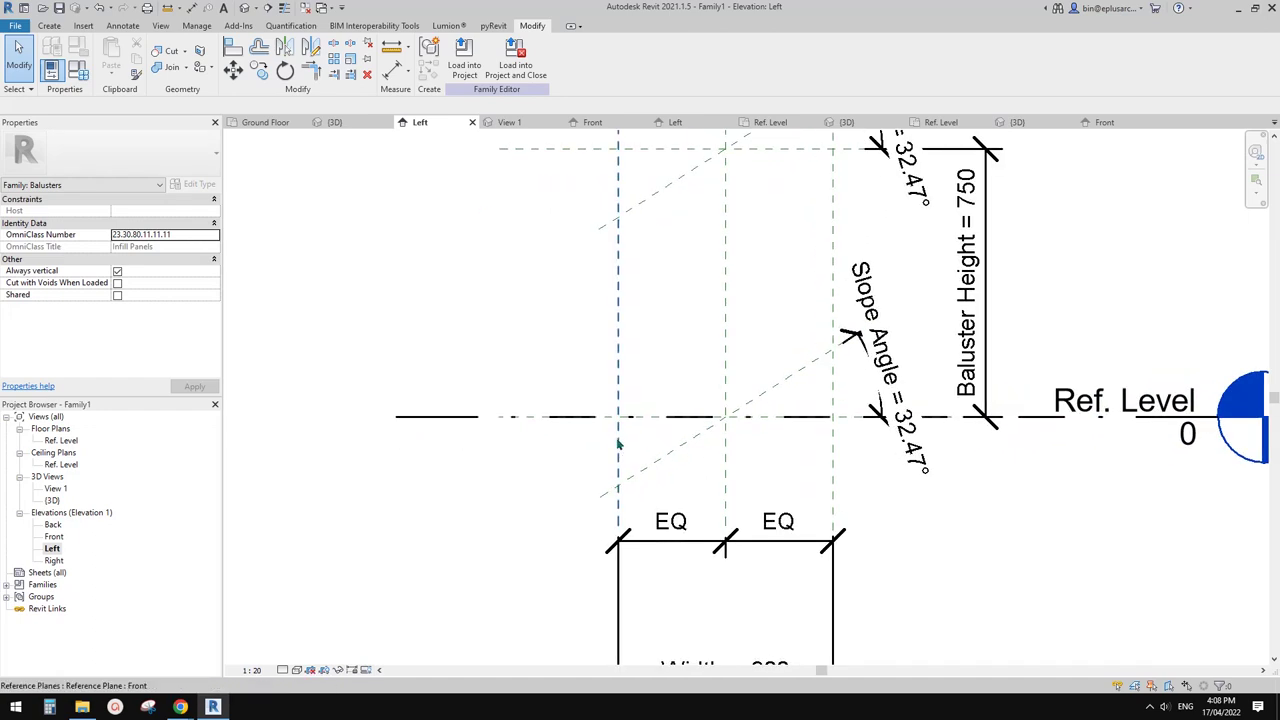
key("p")
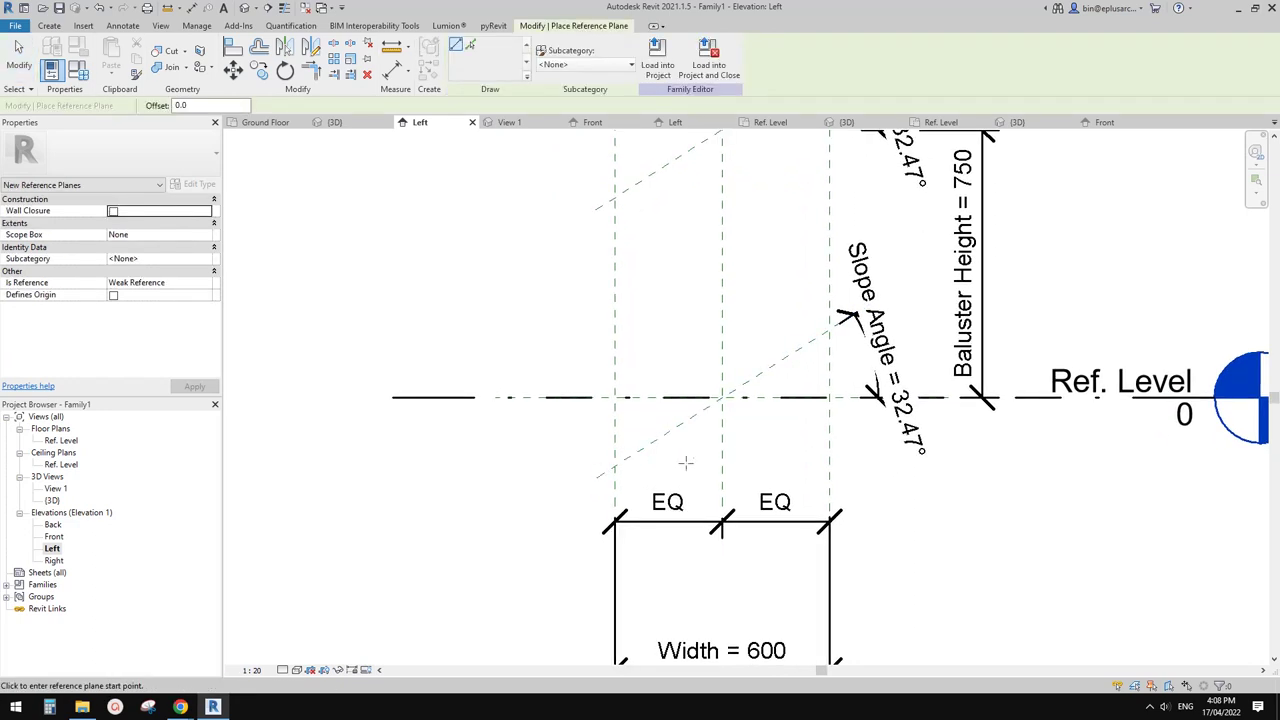
left_click(705, 460)
left_click(472, 460)
key("Escape")
key("Escape")
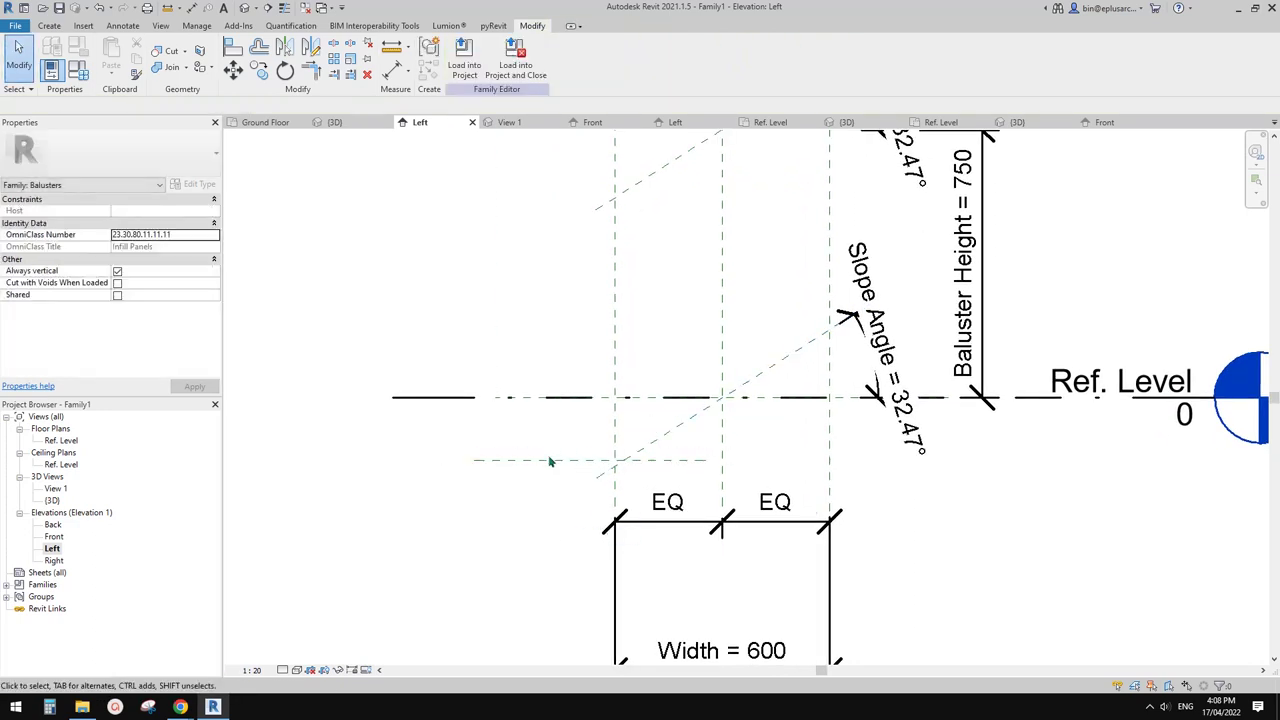
Step: Dimension the distance between Ref. Level and the new horizontal reference plane below it
key("d")
key("i")
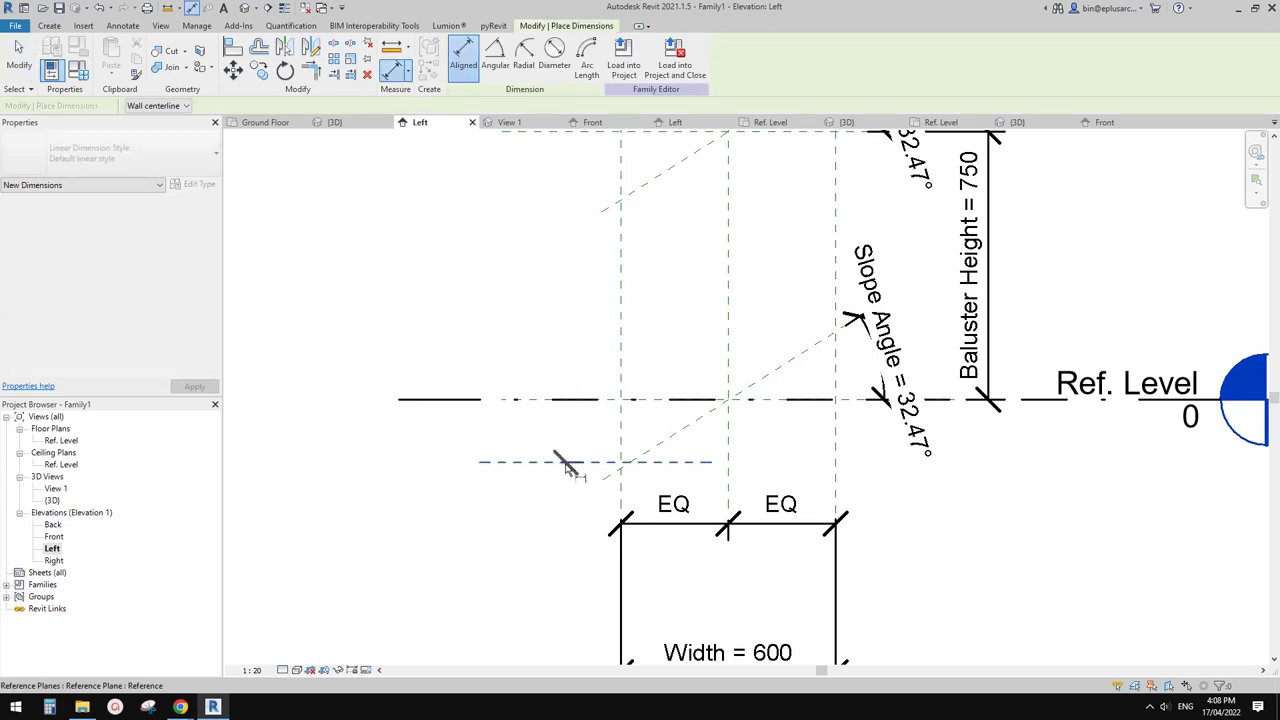
left_click(575, 461)
left_click(575, 402)
left_click(557, 431)
key("Escape")
key("Escape")
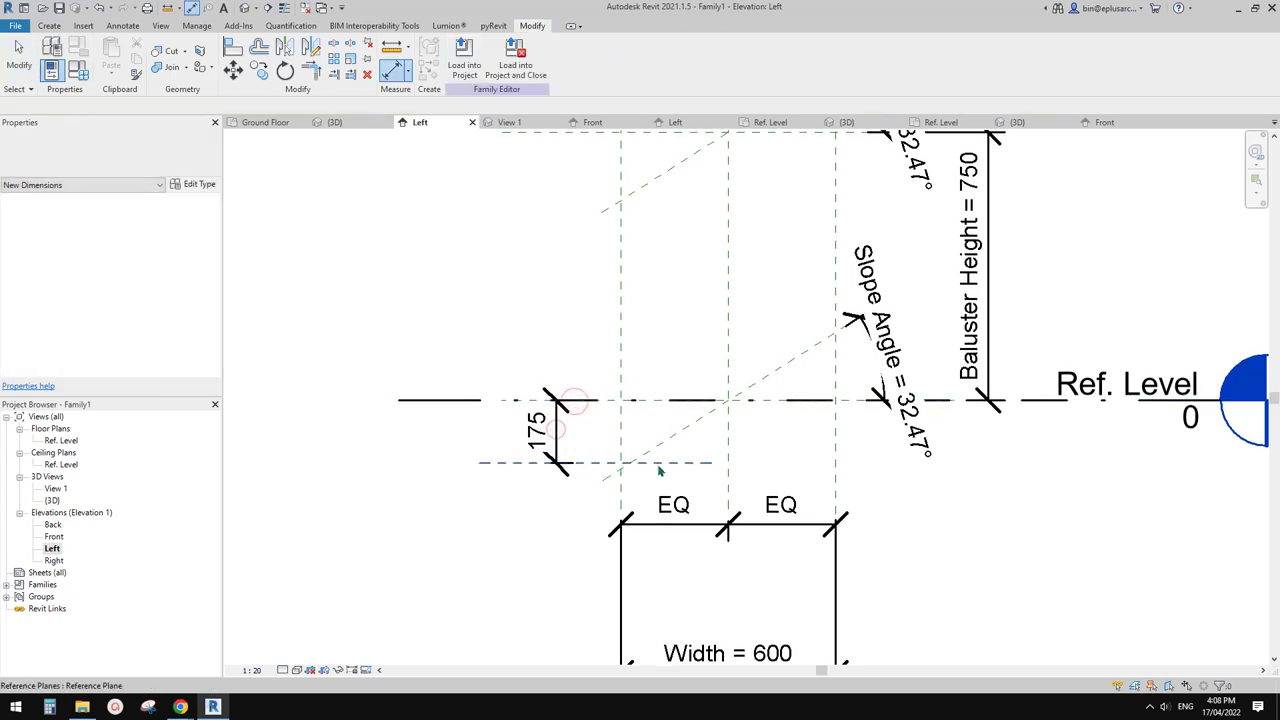
left_click(674, 463)
middle_click_drag(674, 463, 671, 466)
middle_click_drag(920, 376, 885, 396)
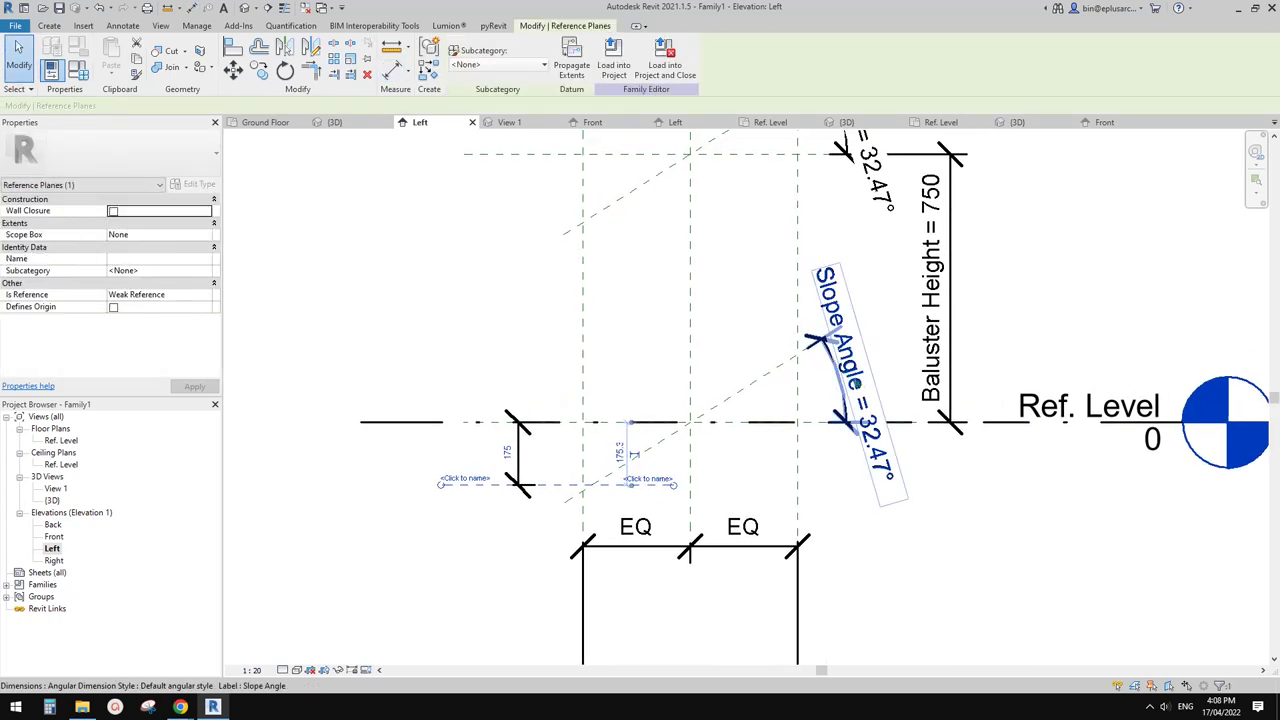
key("Escape")
Step: Move the dimension between Ref. Level and the lower reference plane outward and label it with a new instance parameter named OFS
middle_click_drag(672, 468, 706, 459)
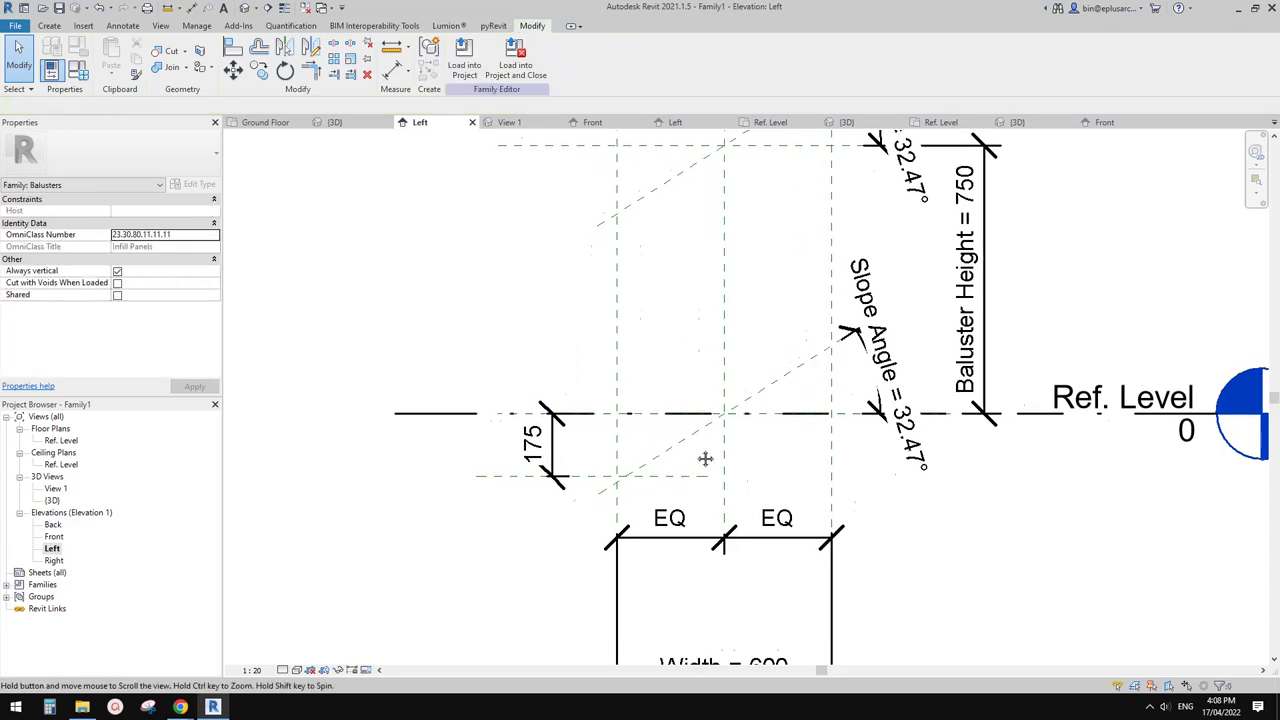
scroll(596, 487, "up", 2)
left_click_drag(554, 455, 521, 455)
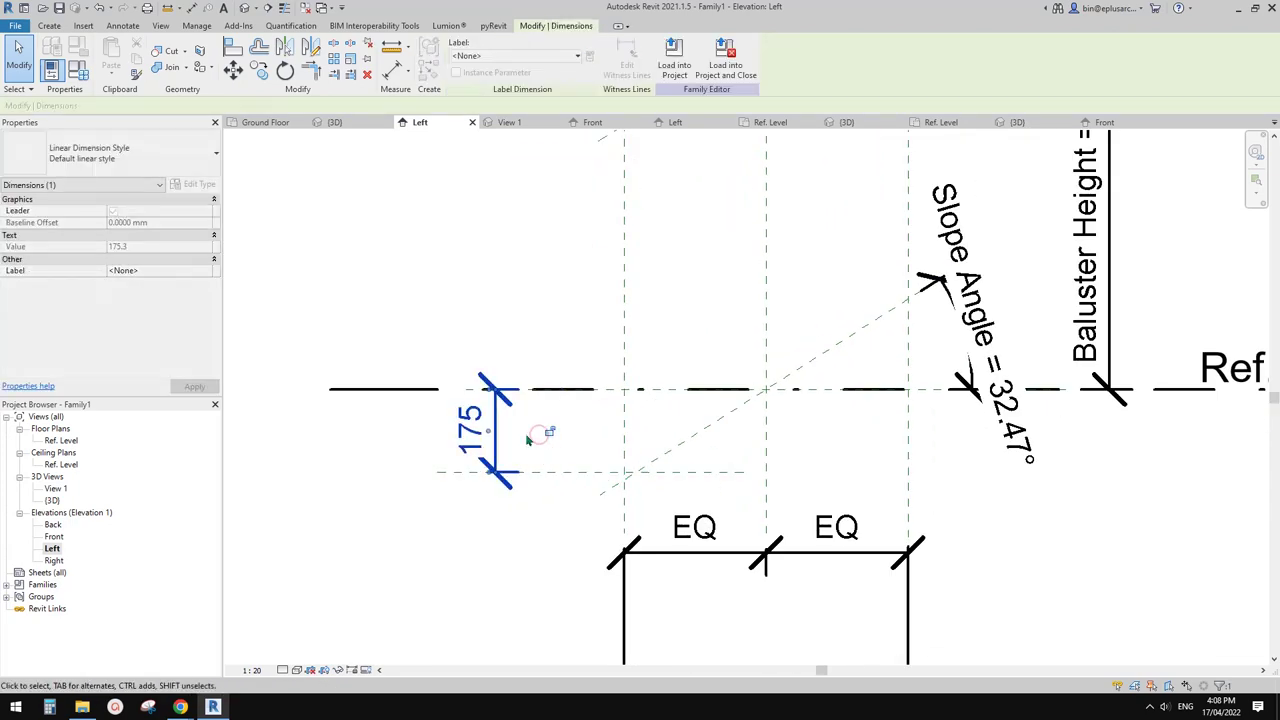
left_click(588, 57)
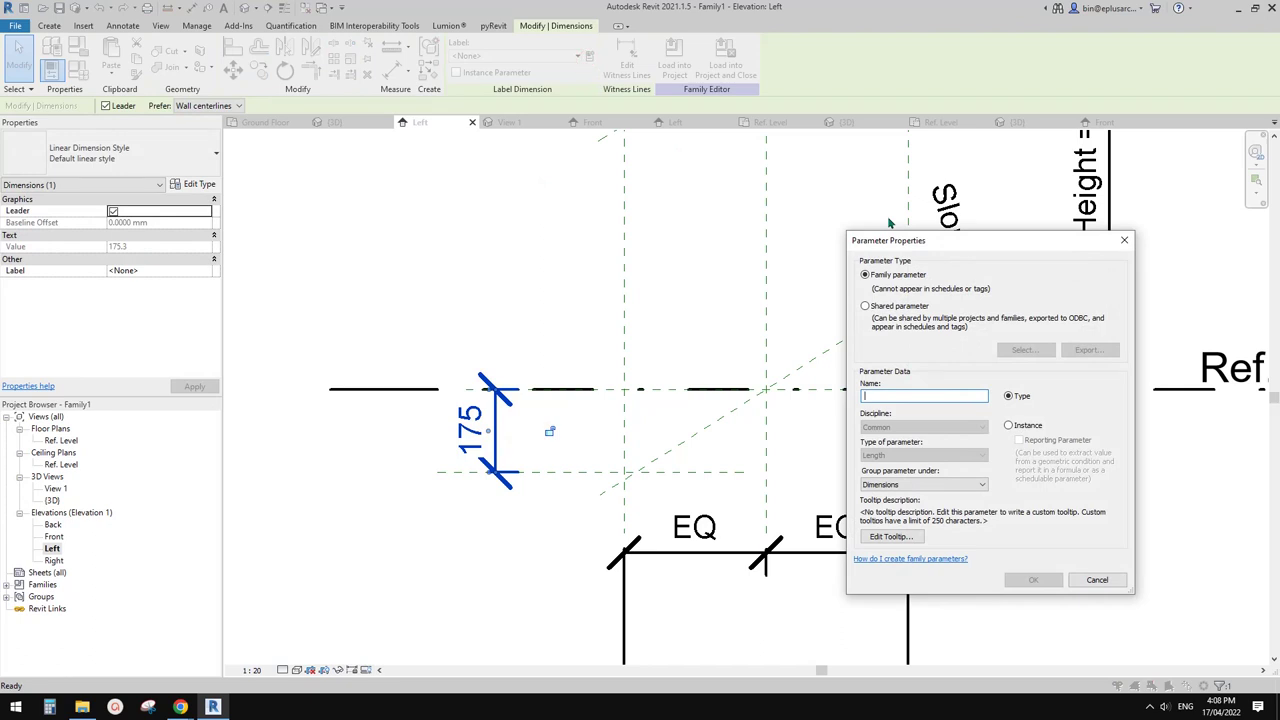
type("OFS")
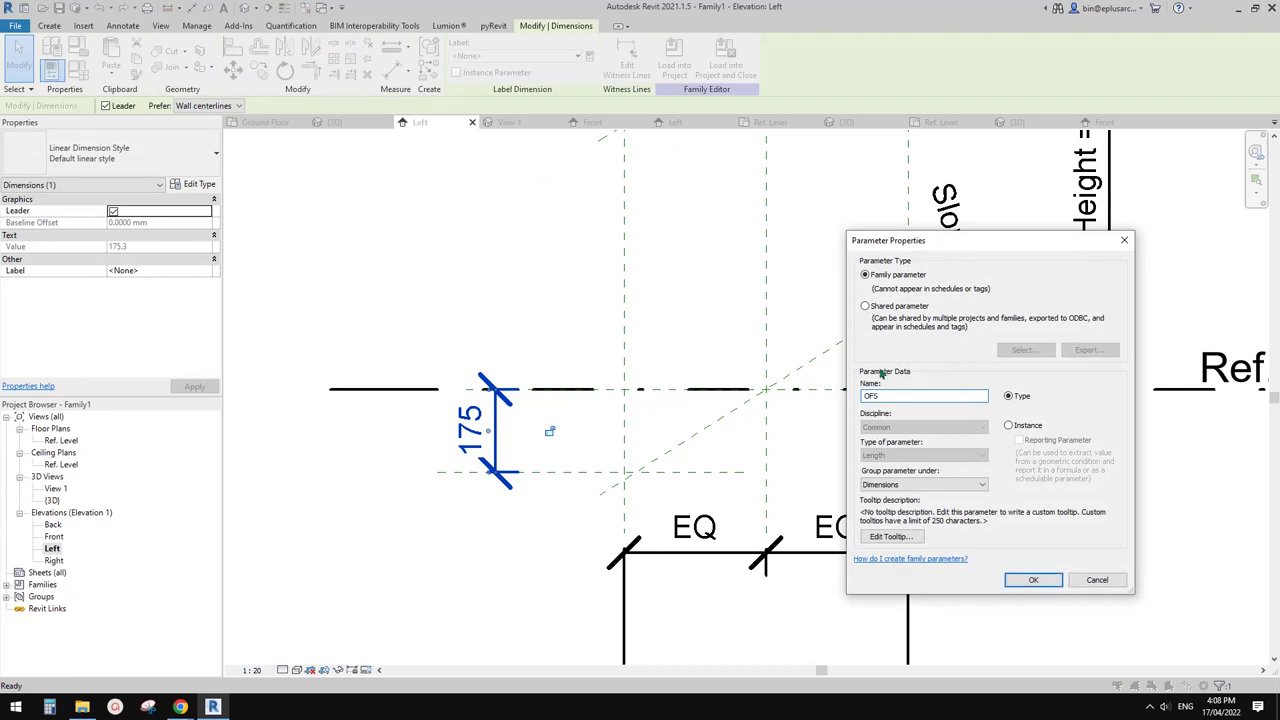
left_click(1010, 426)
left_click(1026, 582)
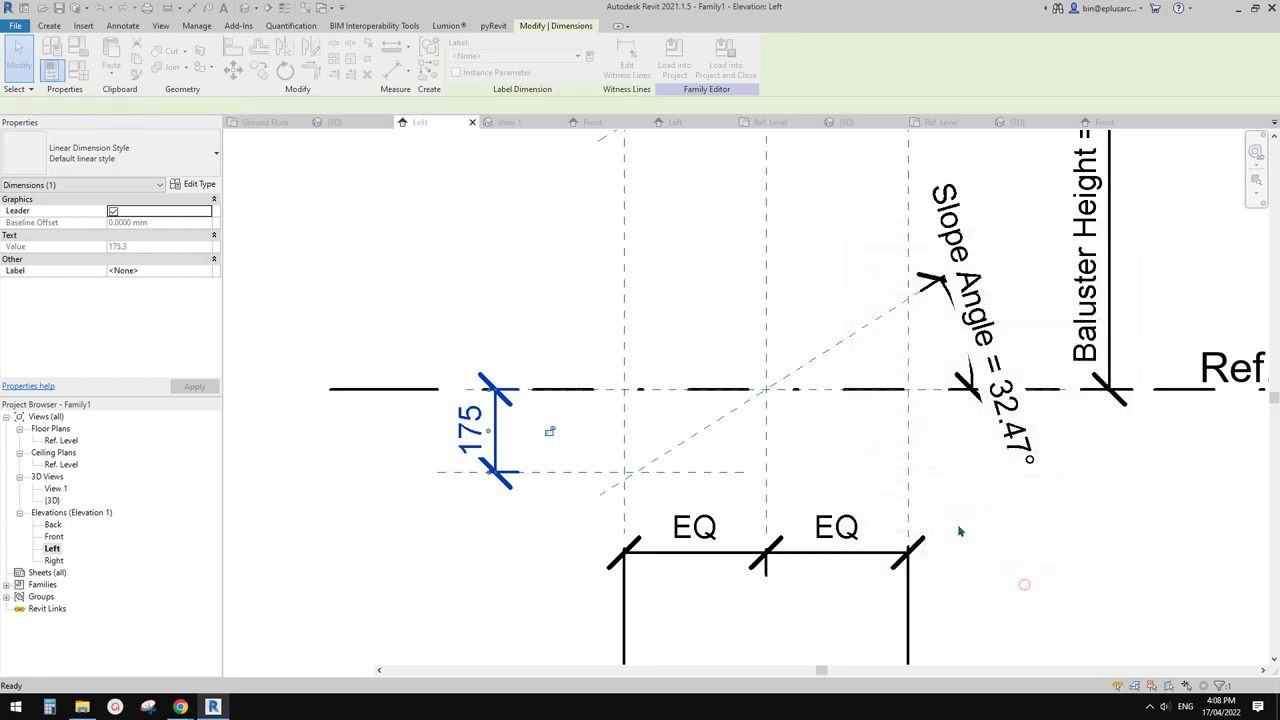
scroll(699, 466, "up", 2)
scroll(664, 474, "down", 1)
mouse_move(687, 464)
middle_mouse_down()
mouse_move(675, 461)
mouse_move(694, 460)
middle_mouse_up()
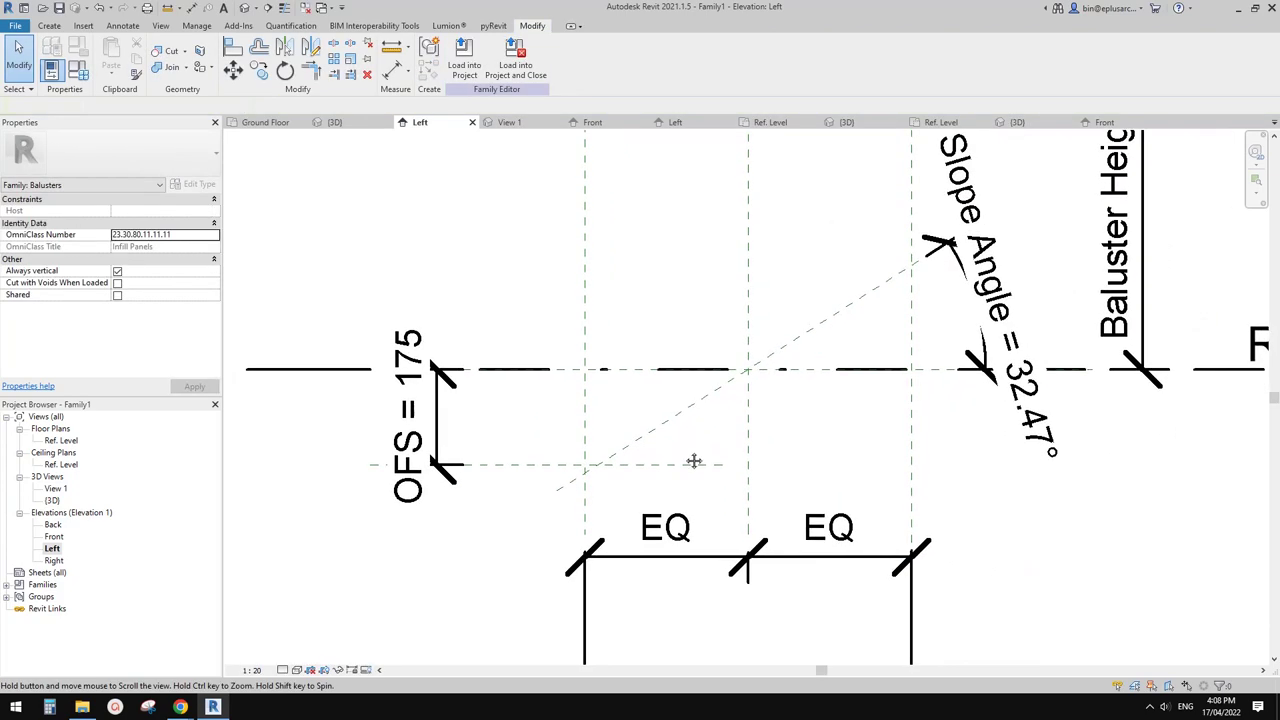
Step: Capture the Left elevation with Snipping Tool and sketch the right triangle between Ref. Level, the front plane and the slope line, labelled OFS
scroll(677, 460, "down", 3)
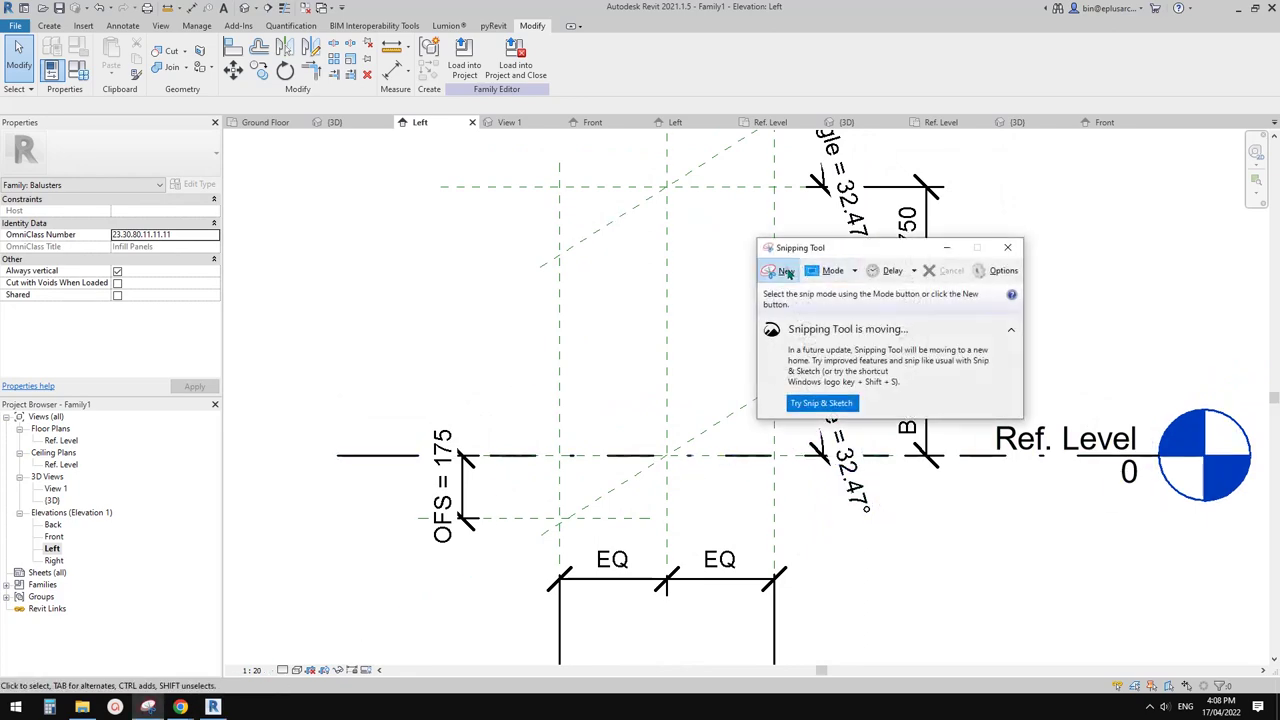
left_click(786, 273)
left_click_drag(298, 203, 993, 624)
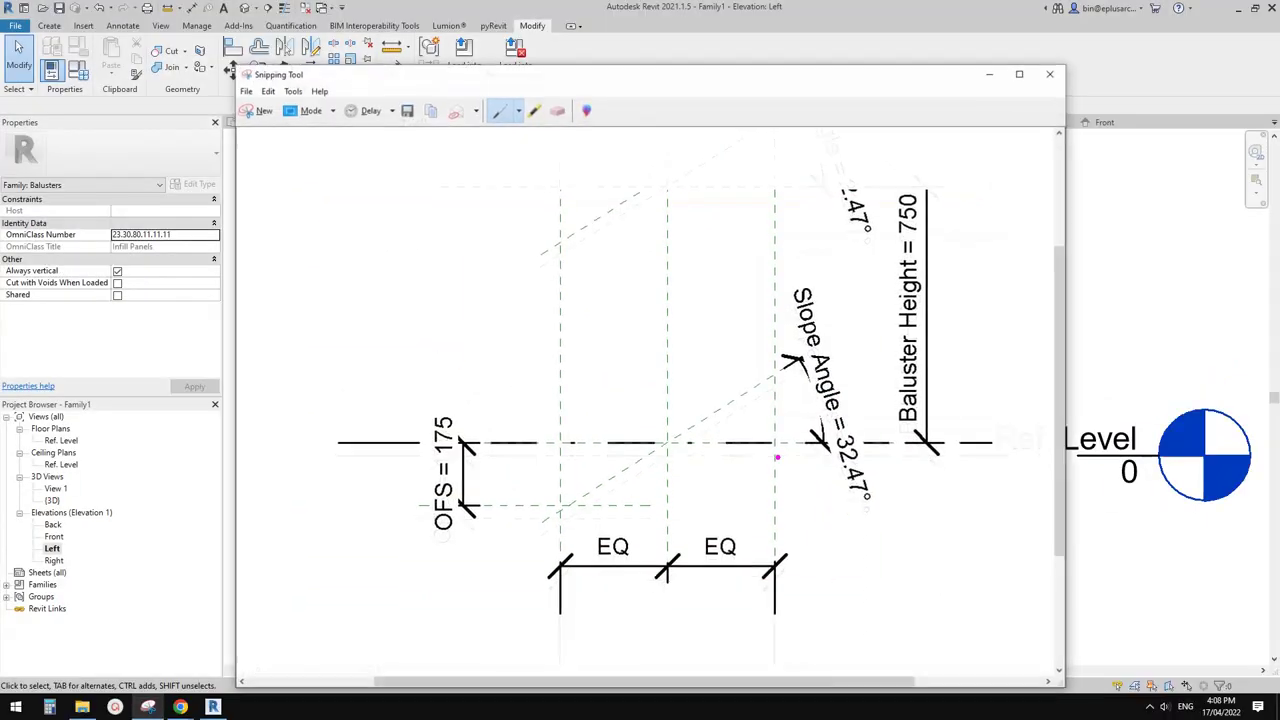
mouse_move(645, 446)
left_mouse_down()
mouse_move(561, 447)
mouse_move(560, 490)
mouse_move(673, 446)
left_mouse_up()
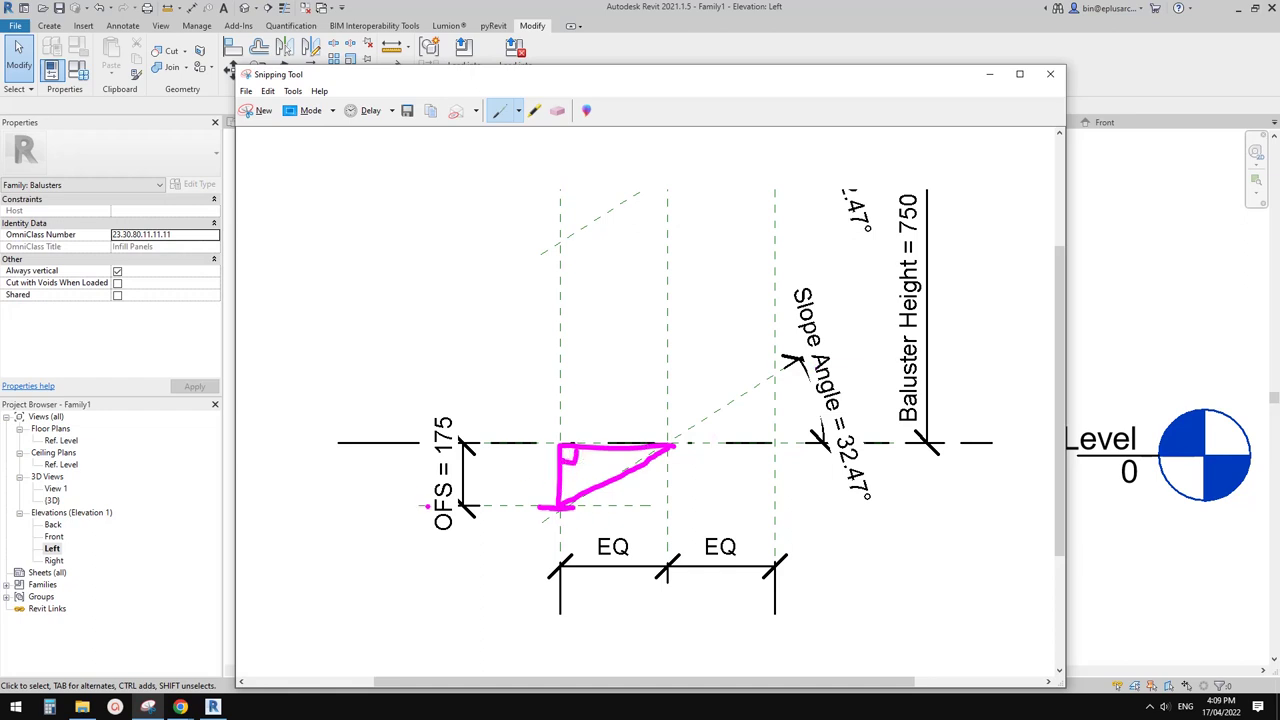
mouse_move(523, 472)
left_mouse_down()
mouse_move(533, 483)
mouse_move(540, 469)
left_mouse_up()
left_click_drag(544, 466, 538, 483)
Step: Mark the full panel width, the half width as W/2 and the triangle's slope angle on the snip
mouse_move(556, 619)
left_mouse_down()
mouse_move(784, 617)
mouse_move(773, 628)
left_mouse_up()
left_click_drag(781, 608, 753, 627)
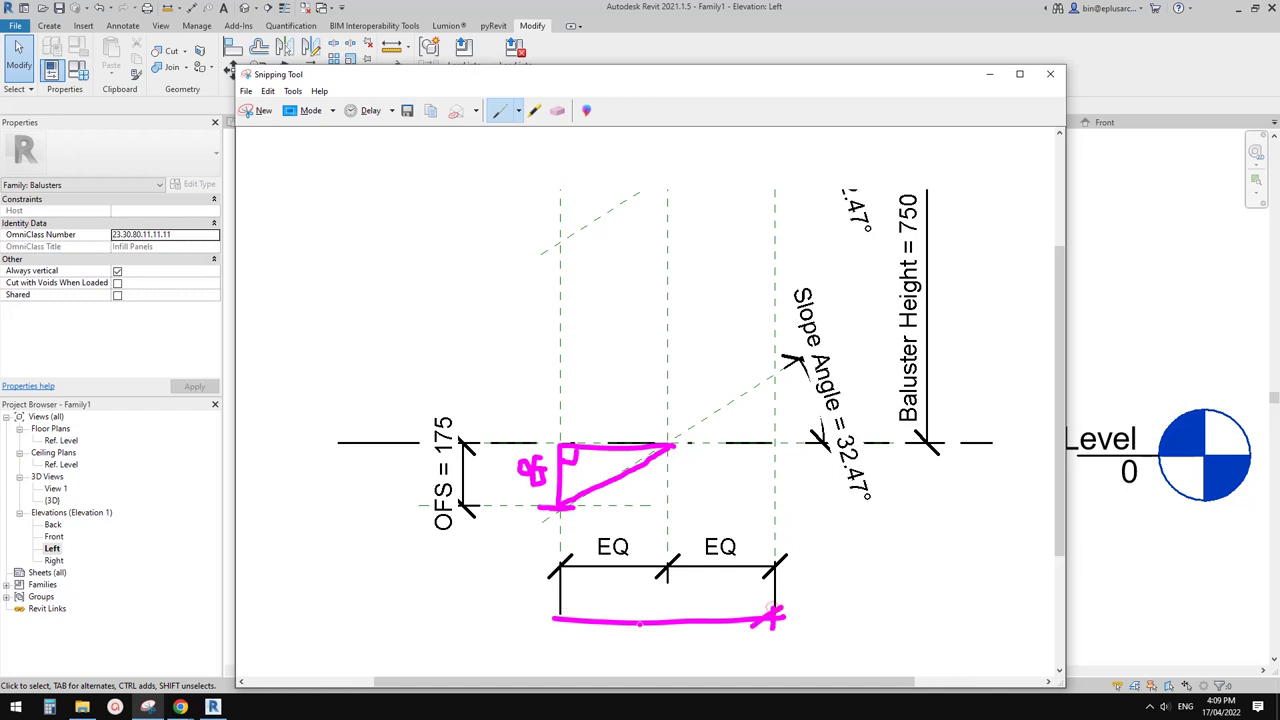
mouse_move(579, 612)
left_mouse_down()
mouse_move(570, 640)
mouse_move(586, 606)
left_mouse_up()
left_click_drag(650, 414, 678, 408)
left_click_drag(560, 414, 671, 415)
left_click_drag(676, 402, 660, 411)
left_click_drag(567, 406, 557, 422)
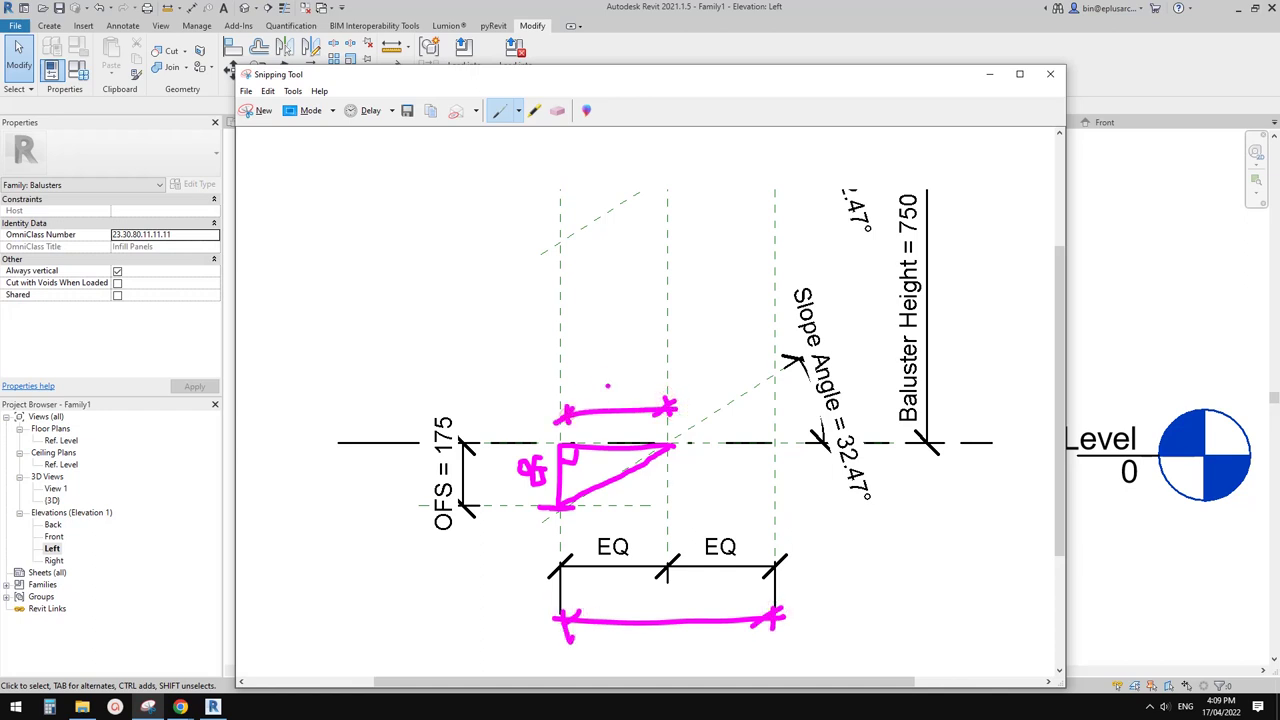
mouse_move(606, 370)
left_mouse_down()
mouse_move(633, 367)
mouse_move(616, 396)
mouse_move(644, 394)
left_mouse_up()
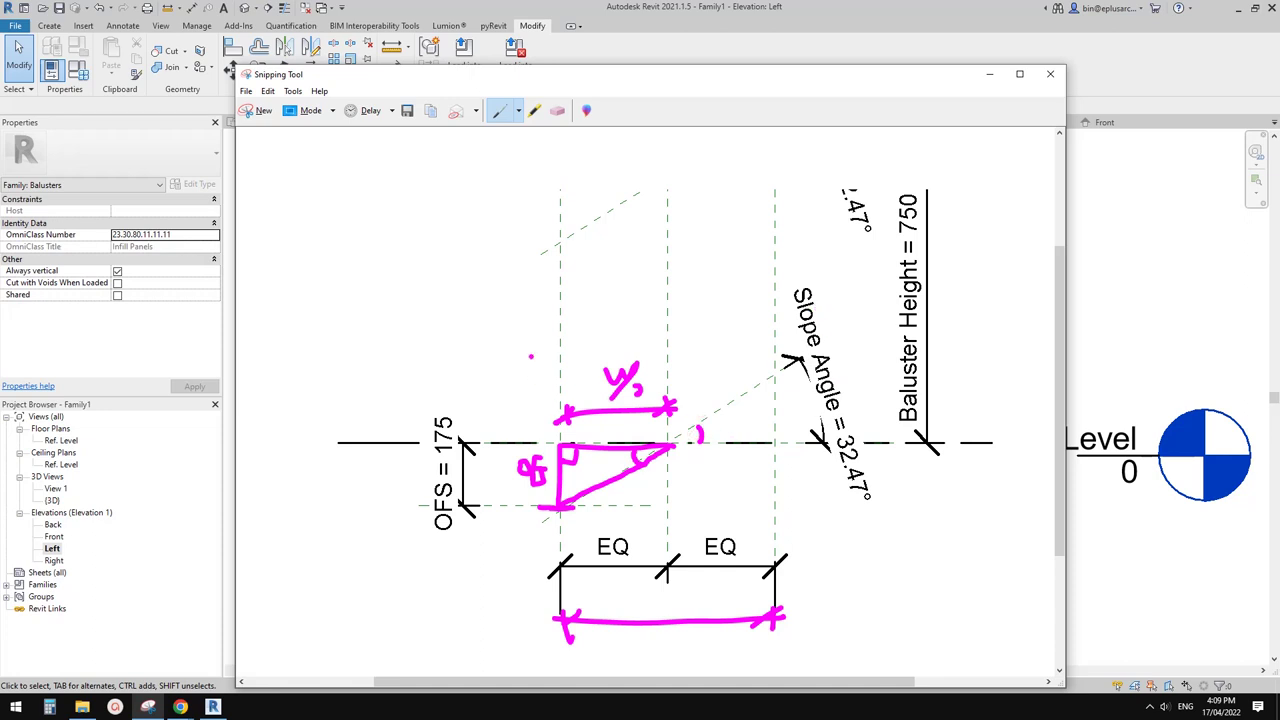
Step: Write the relation tan(SA) = OFS / (W/2) above the sketched triangle on the snip
mouse_move(462, 228)
left_mouse_down()
mouse_move(486, 228)
mouse_move(467, 219)
left_mouse_up()
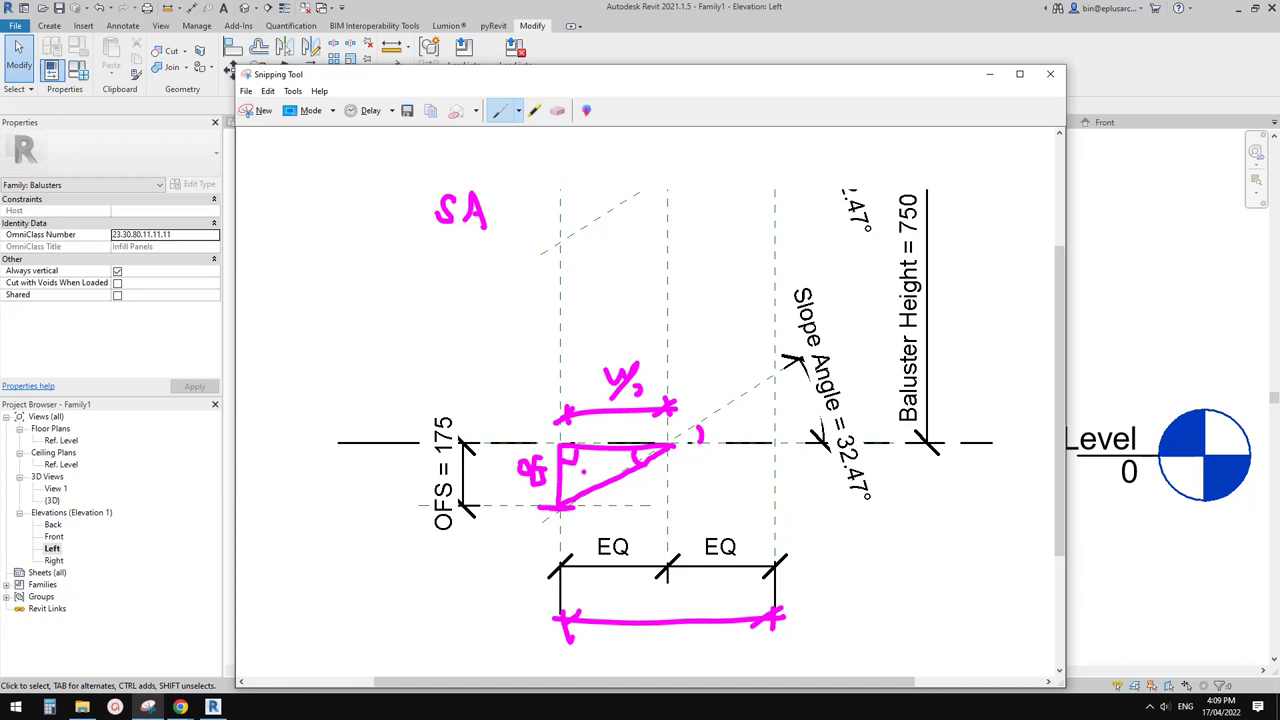
mouse_move(352, 180)
left_mouse_down()
mouse_move(348, 216)
mouse_move(362, 190)
mouse_move(368, 206)
mouse_move(404, 208)
left_mouse_up()
left_click_drag(418, 186, 420, 220)
mouse_move(496, 190)
left_mouse_down()
mouse_move(498, 228)
mouse_move(542, 198)
mouse_move(543, 214)
left_mouse_up()
mouse_move(592, 180)
left_mouse_down()
mouse_move(576, 198)
mouse_move(588, 182)
left_mouse_up()
mouse_move(602, 172)
left_mouse_down()
mouse_move(618, 166)
mouse_move(606, 198)
left_mouse_up()
left_click_drag(640, 170, 624, 198)
left_click_drag(568, 212, 648, 206)
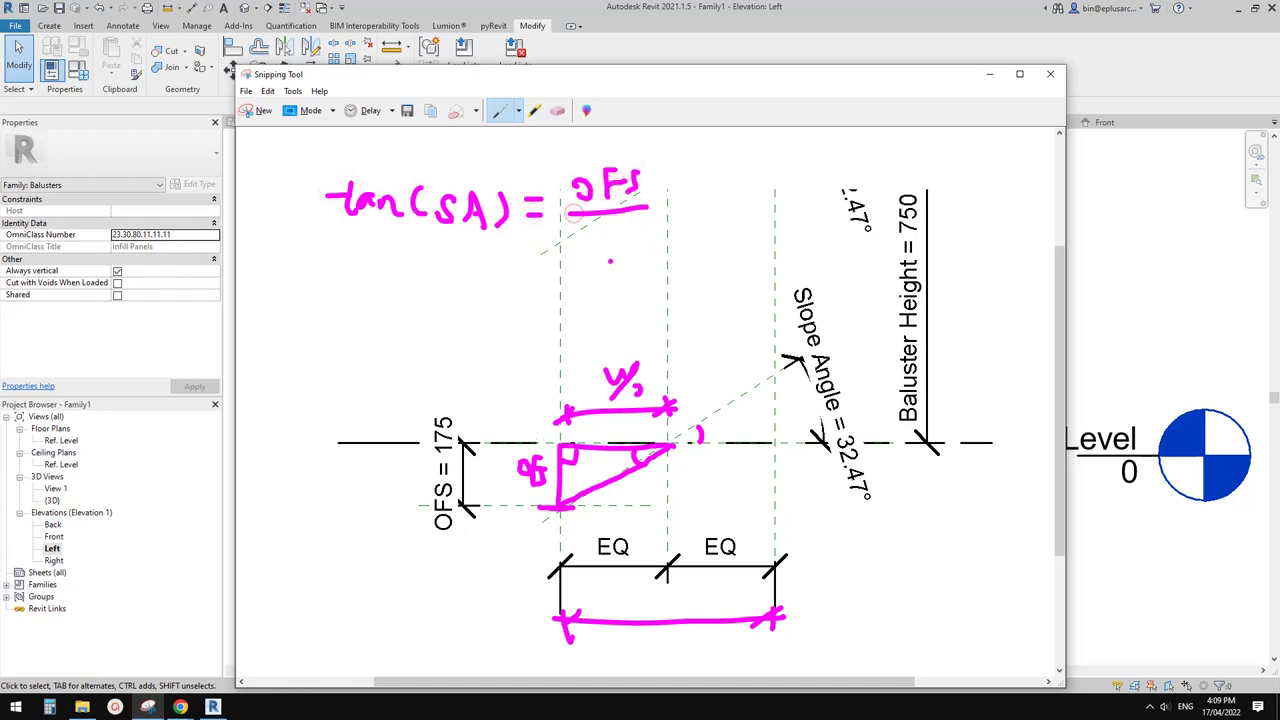
mouse_move(584, 230)
left_mouse_down()
mouse_move(595, 243)
mouse_move(609, 230)
mouse_move(612, 243)
left_mouse_up()
left_click_drag(626, 230, 648, 240)
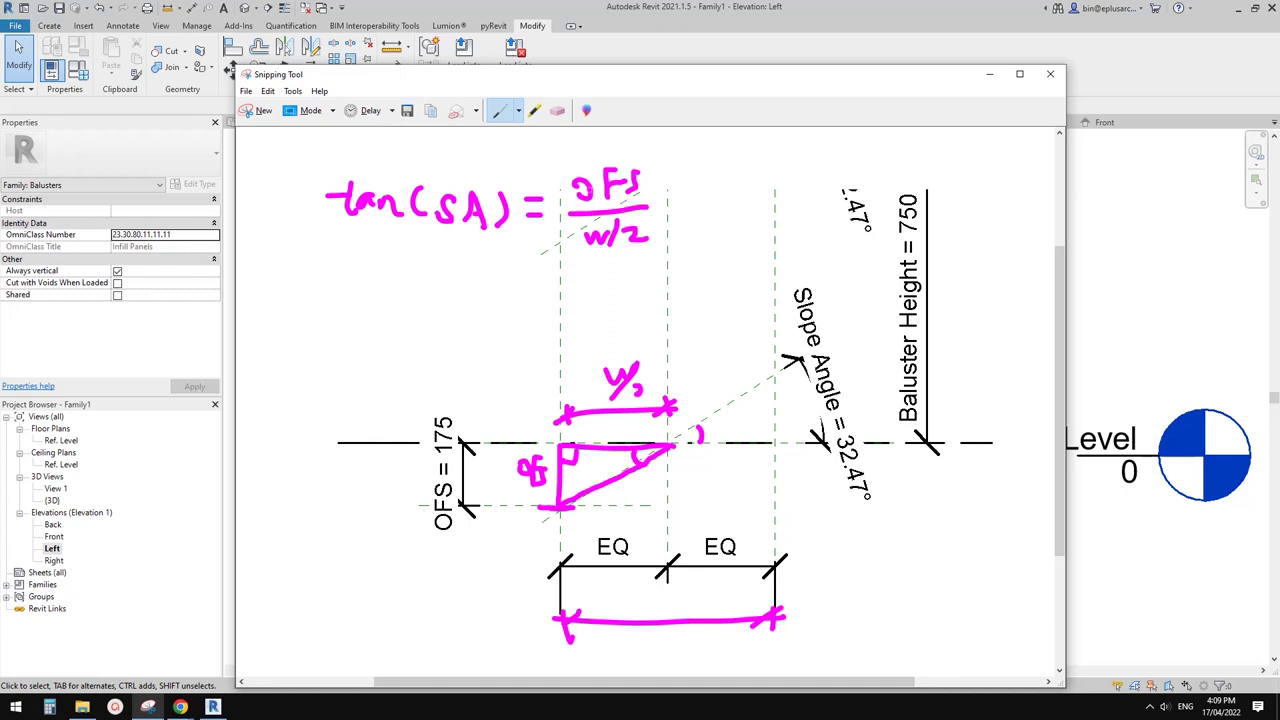
Step: Write the rearranged formula OFS = tan(SA) * W/2 below the first relation and underline it
left_click_drag(360, 290, 346, 300)
mouse_move(388, 270)
left_mouse_down()
mouse_move(380, 302)
mouse_move(396, 268)
left_mouse_up()
left_click_drag(378, 288, 400, 300)
mouse_move(448, 284)
left_mouse_down()
mouse_move(522, 297)
mouse_move(527, 284)
left_mouse_up()
left_click_drag(535, 286, 570, 298)
mouse_move(590, 284)
left_mouse_down()
mouse_move(582, 295)
mouse_move(616, 298)
mouse_move(672, 280)
mouse_move(697, 298)
mouse_move(707, 280)
left_mouse_up()
mouse_move(724, 264)
left_mouse_down()
mouse_move(714, 300)
mouse_move(740, 298)
left_mouse_up()
left_click_drag(391, 338, 772, 304)
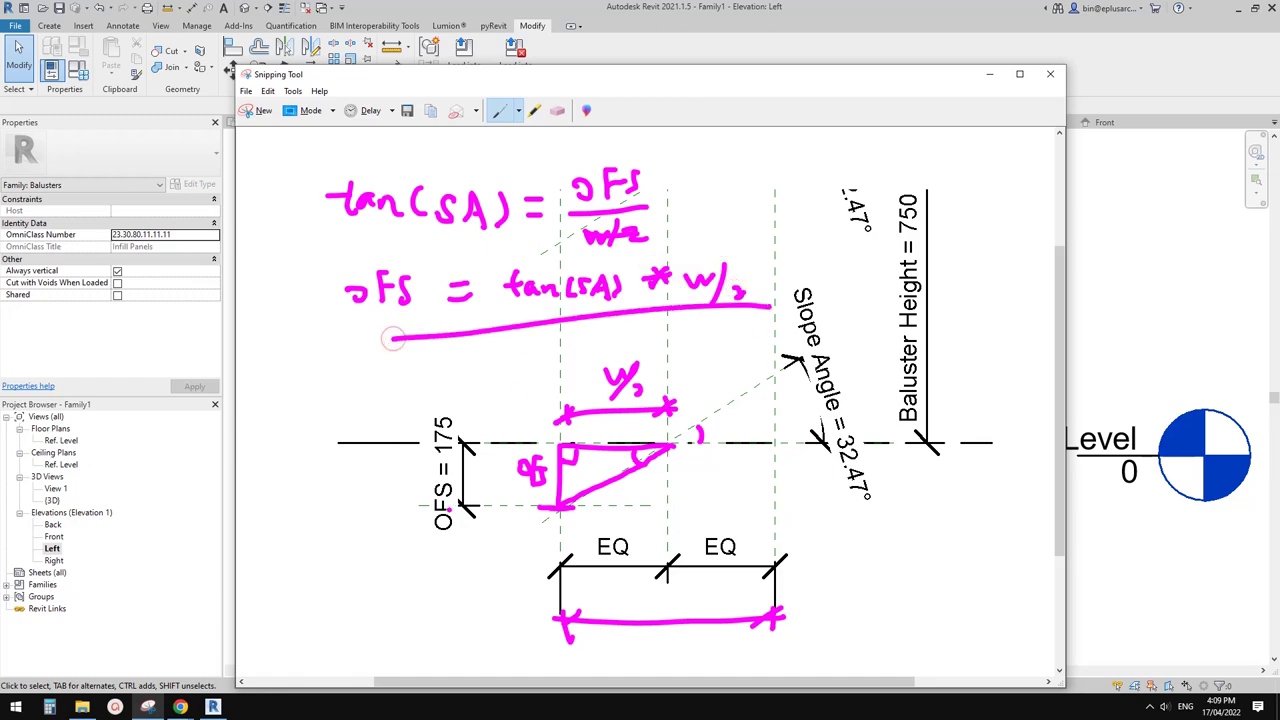
Step: Switch back to Revit and move the Width dimension closer to the EQ dimensions in the Left elevation
left_click(1136, 366)
scroll(589, 443, "up", 3)
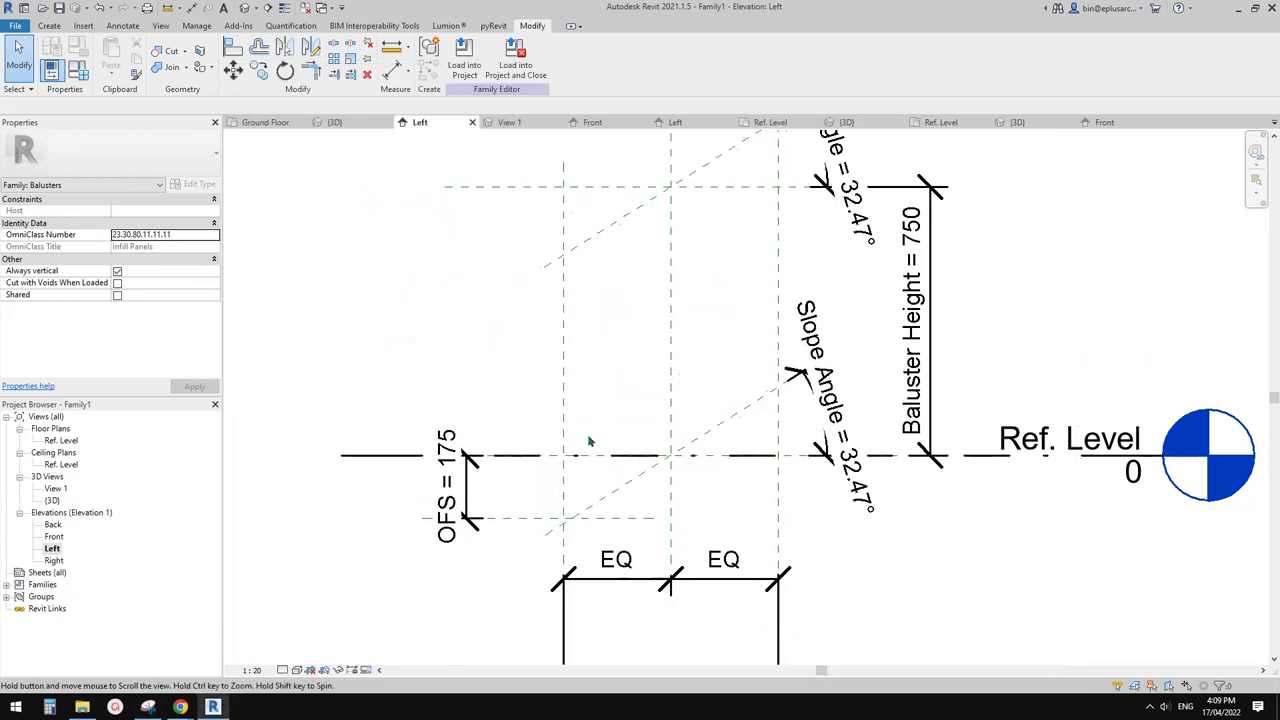
left_click(84, 75)
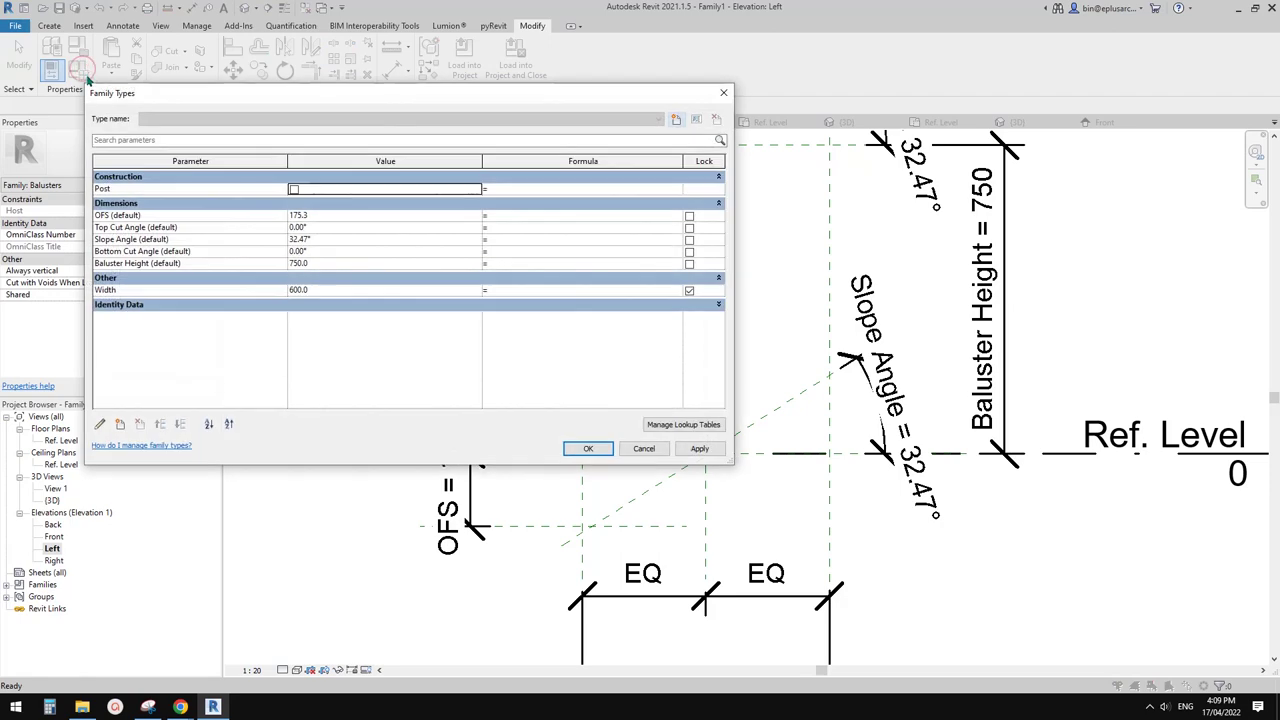
key("Escape")
scroll(463, 343, "down", 2)
middle_click_drag(500, 387, 510, 327)
scroll(510, 327, "up", 1)
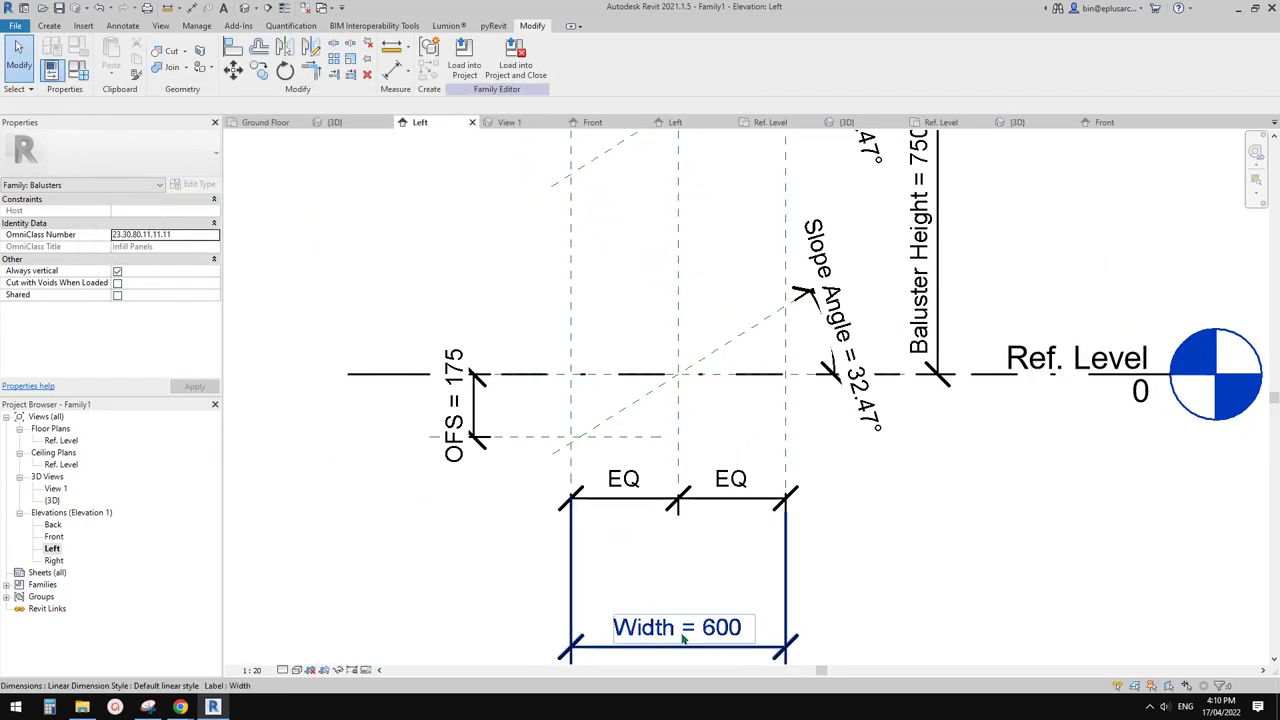
left_click_drag(681, 636, 683, 565)
middle_click_drag(513, 307, 521, 365)
key("Escape")
Step: Give the OFS family parameter the formula tan(Slope Angle) * Width / 2
left_click(78, 70)
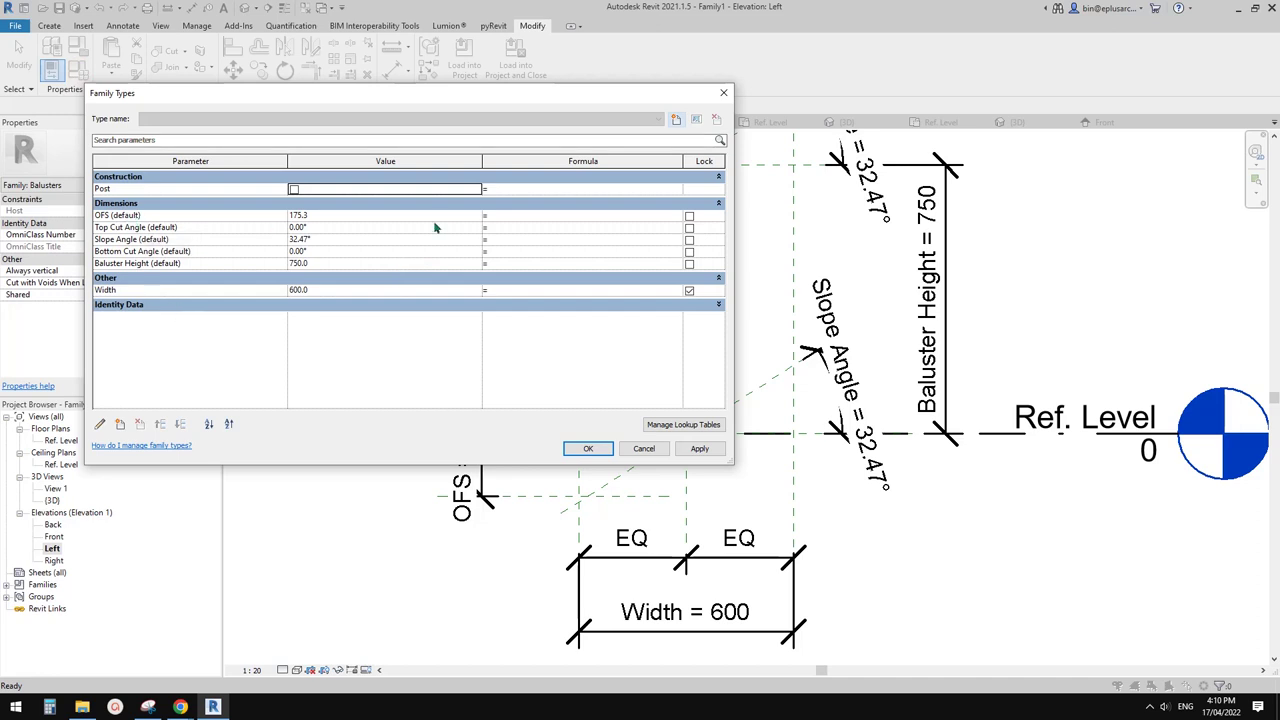
left_click(529, 214)
type("TAN")
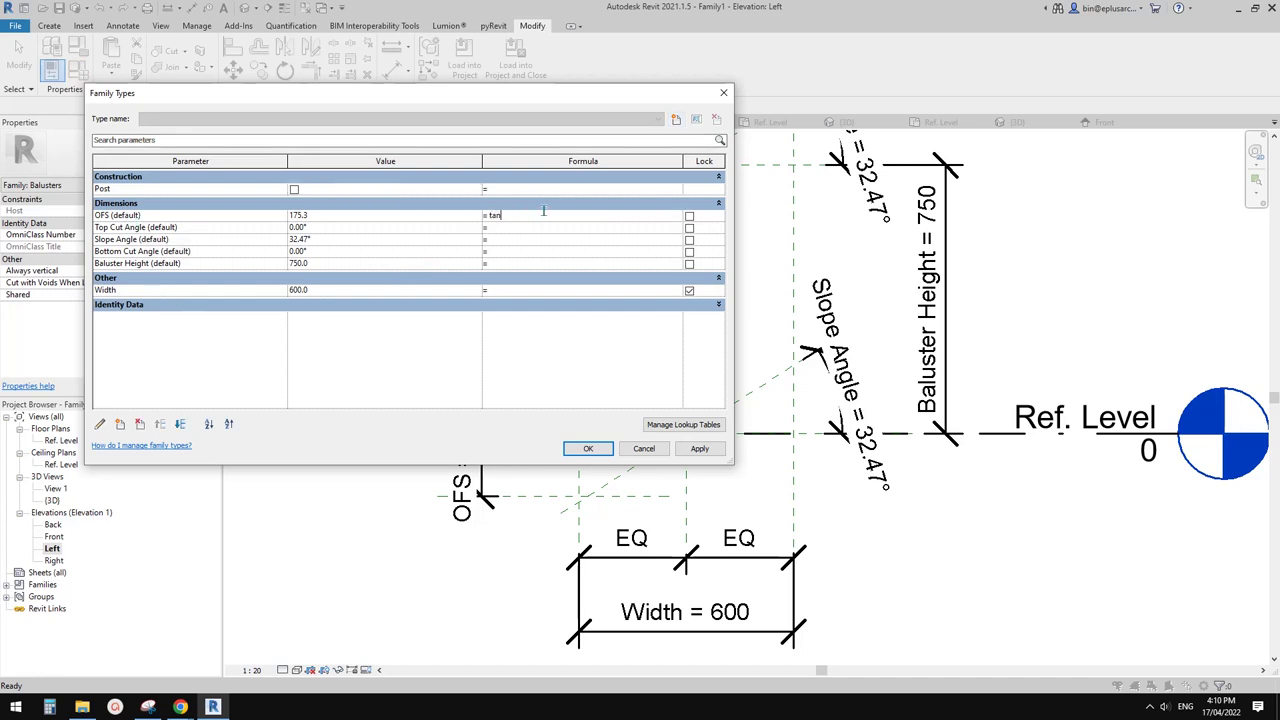
type("(Slope Angle) * Wid")
type("th/2")
left_click(588, 448)
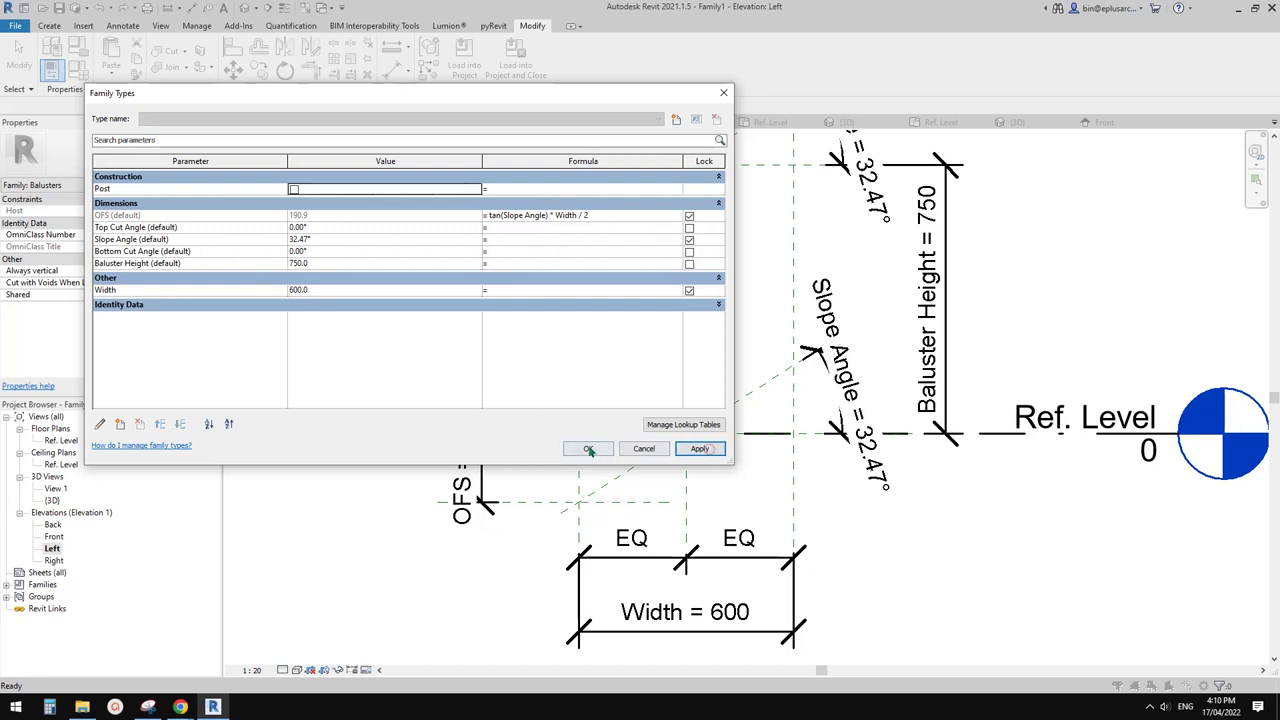
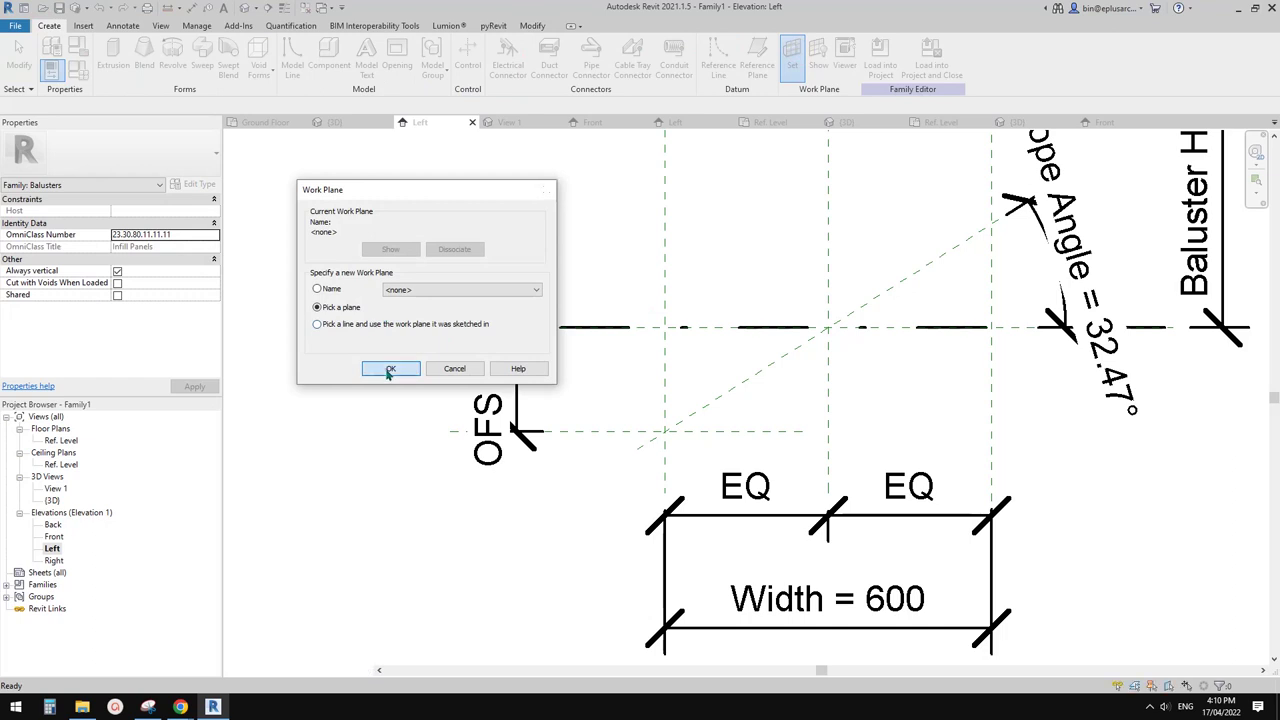
Step: Set the OFS reference plane as work plane, opening the Ref. Level plan, and place Family2 where the Front and Center (Left/Right) planes cross
left_click(722, 431)
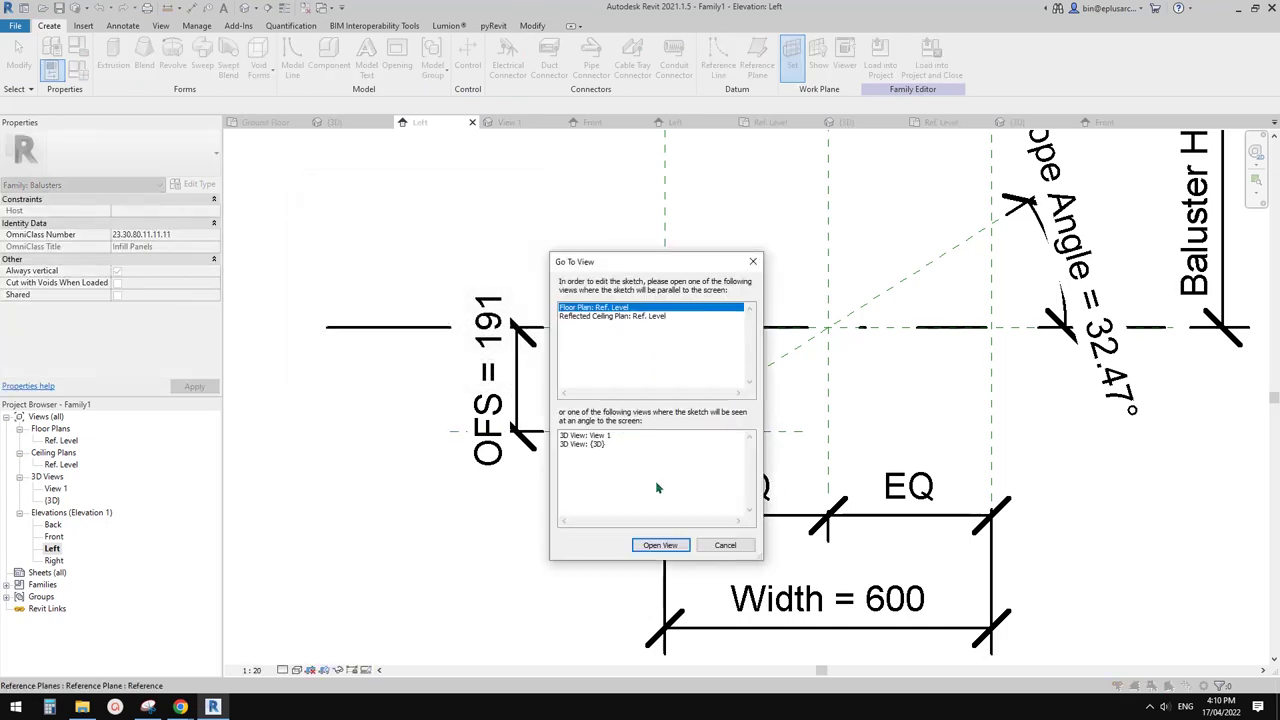
left_click(674, 547)
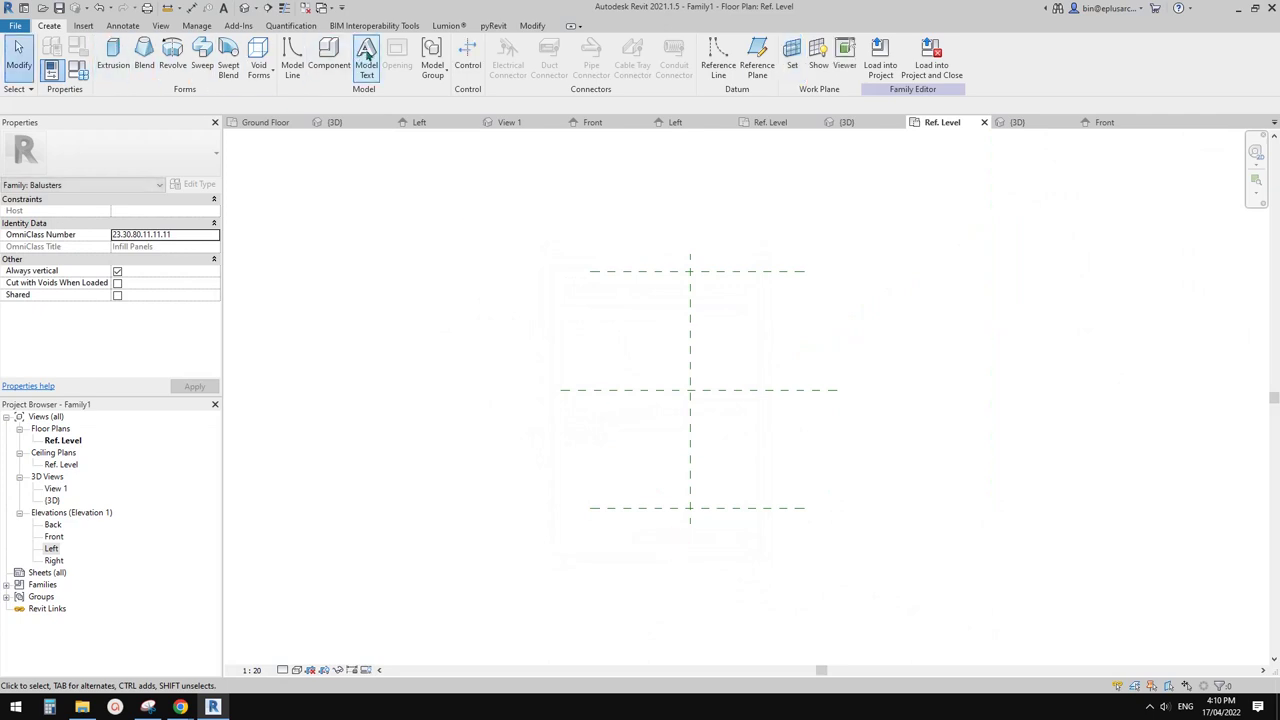
left_click(330, 52)
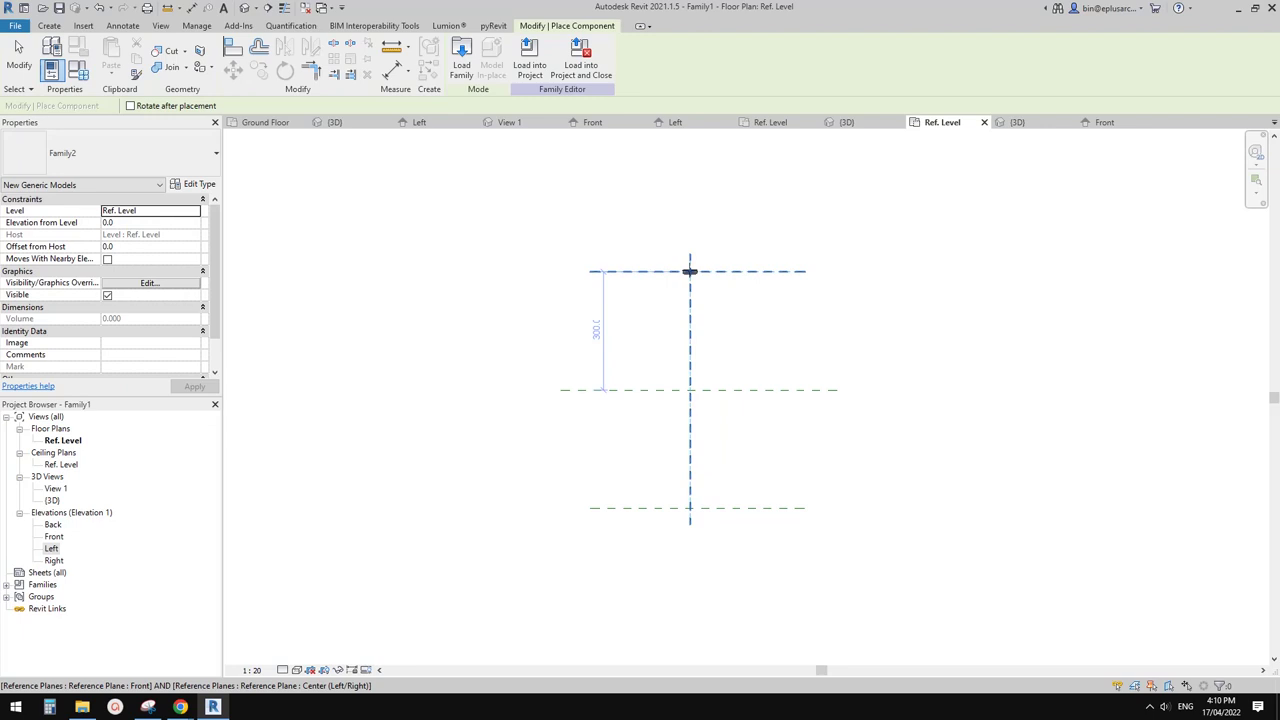
left_click(690, 271)
scroll(685, 285, "up", 4)
key("Escape")
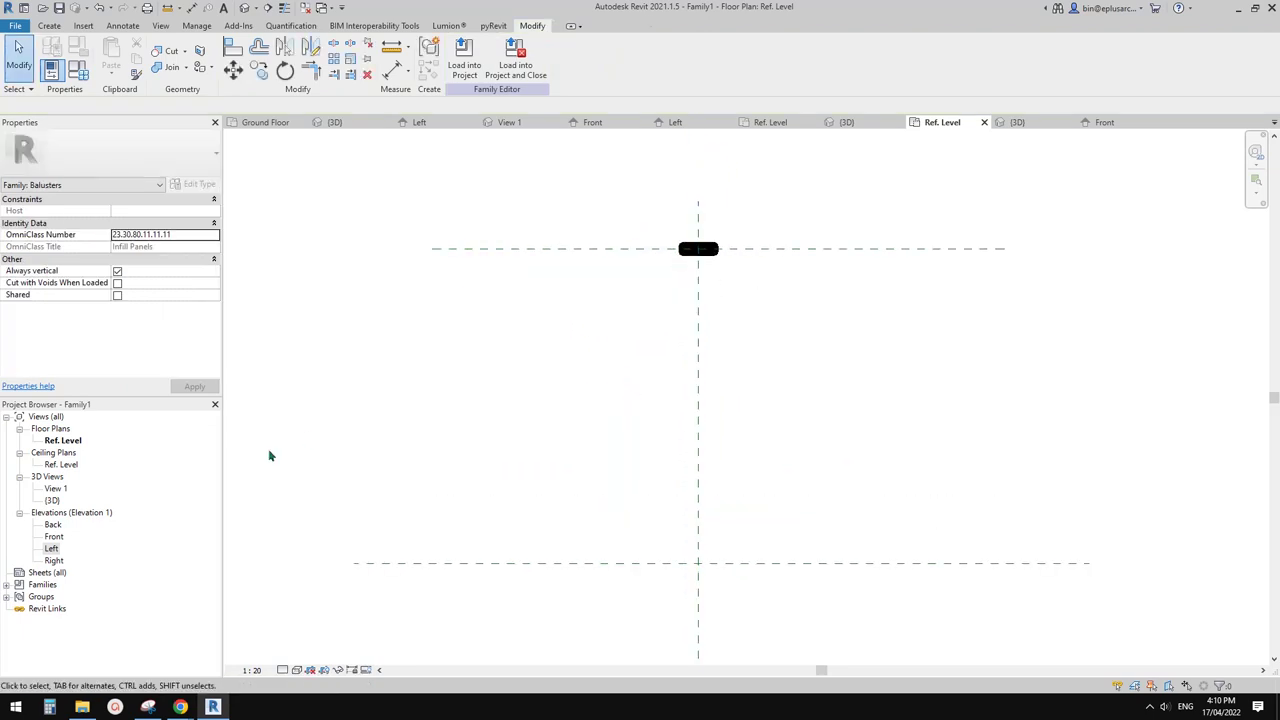
Step: Open the placed bar family (Family2) for editing from the Left elevation and enable its Work Plane-Based option
double_click(52, 549)
scroll(662, 412, "down", 1)
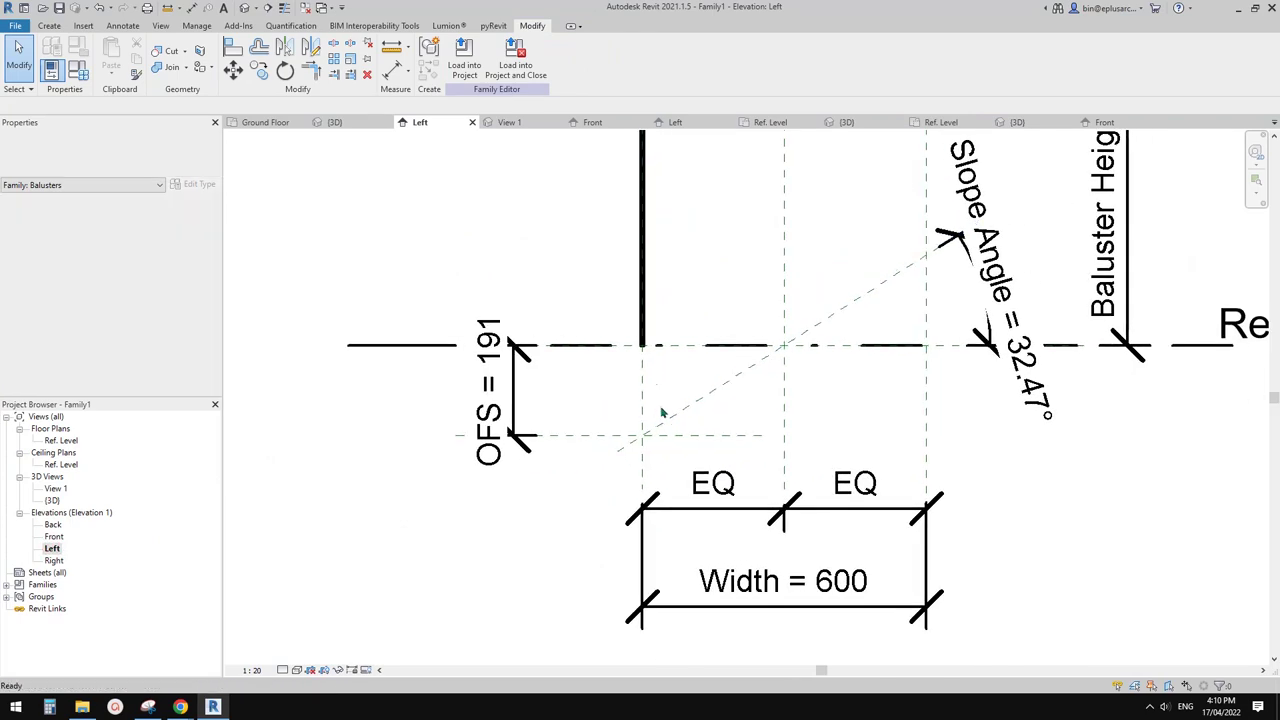
left_click(645, 341)
middle_click_drag(693, 388, 694, 391)
middle_click_drag(794, 386, 787, 436)
scroll(555, 385, "down", 1)
key("Escape")
left_click(654, 314)
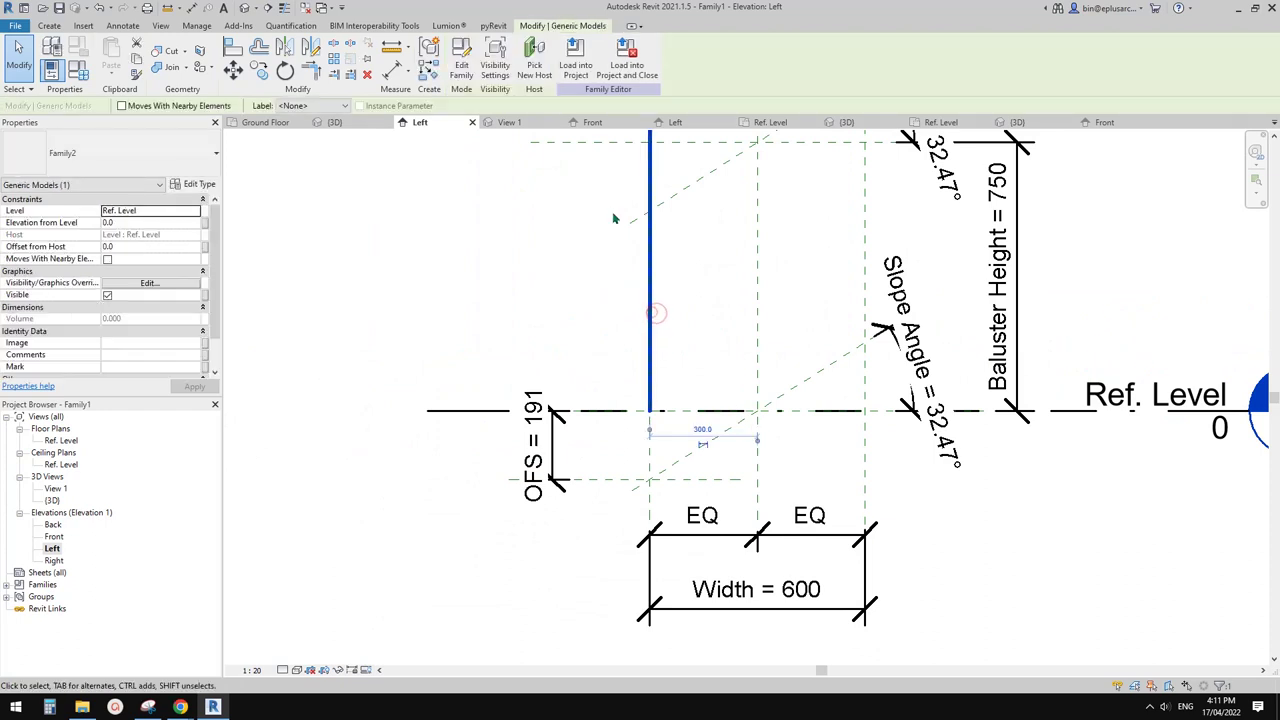
left_click(463, 62)
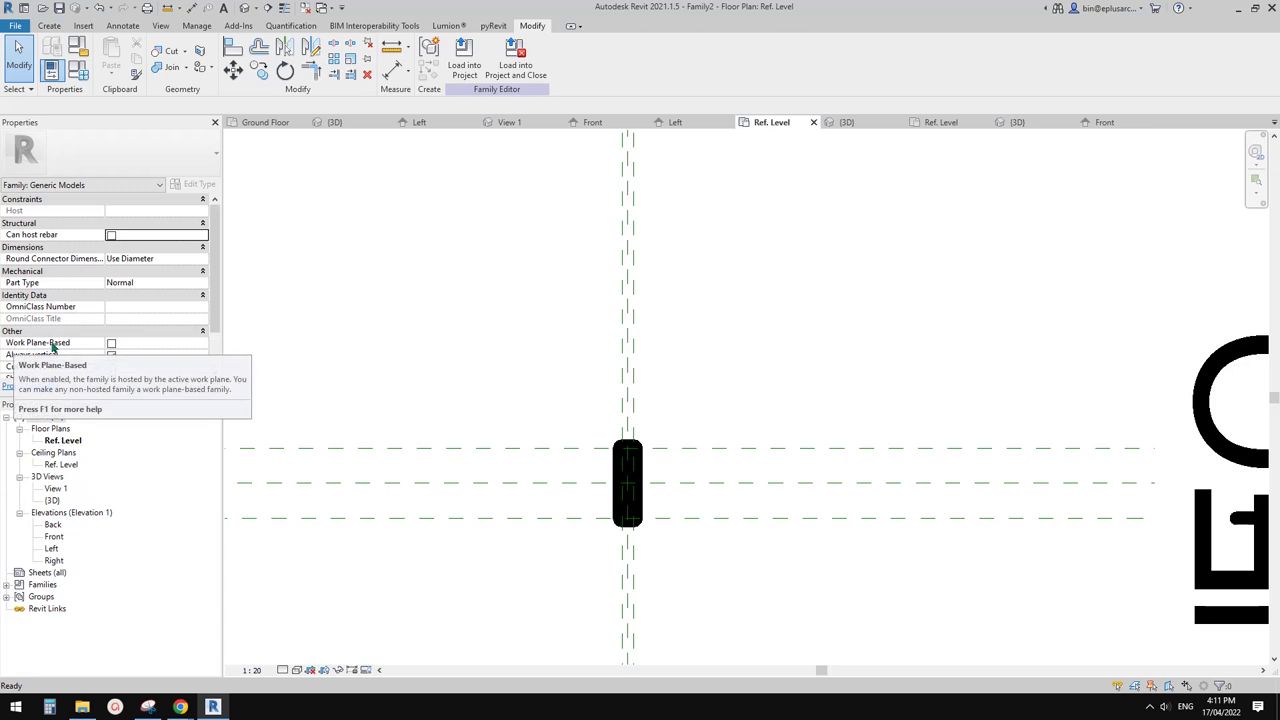
left_click(14, 344)
left_click(114, 342)
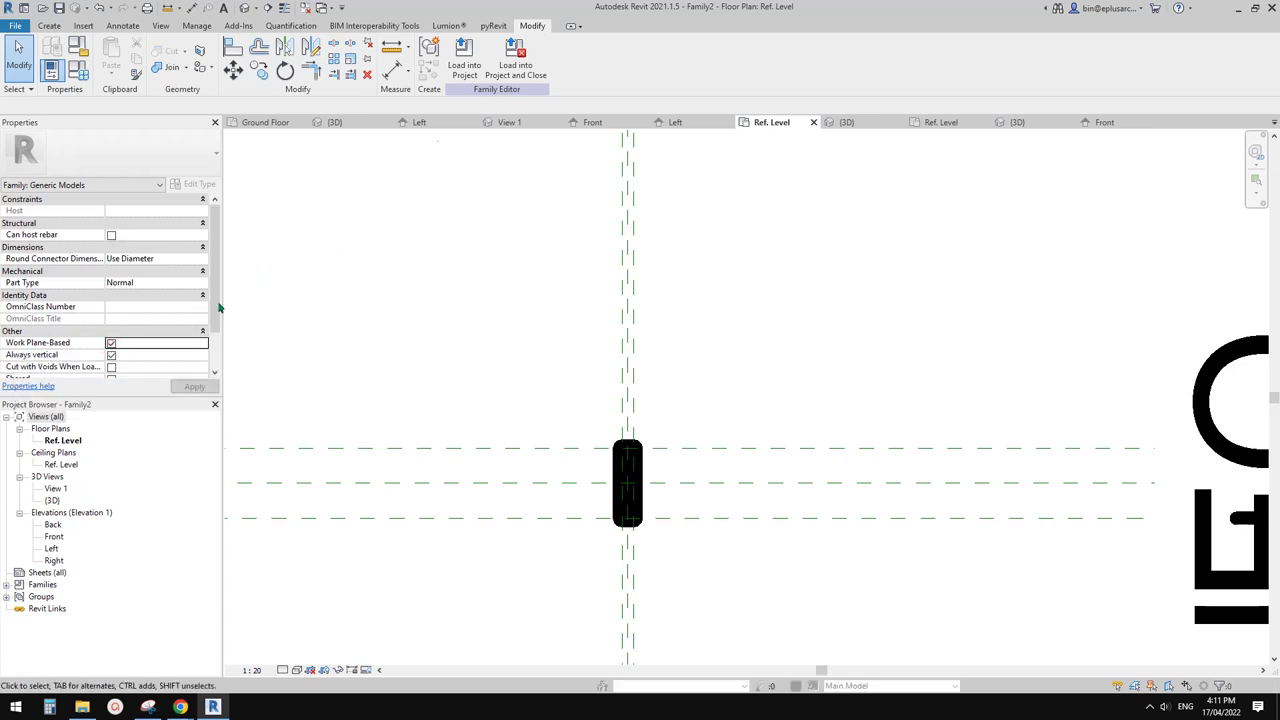
Step: Reload the modified Family2 into Family1 and close it without saving its changes
left_click(515, 60)
left_click(612, 454)
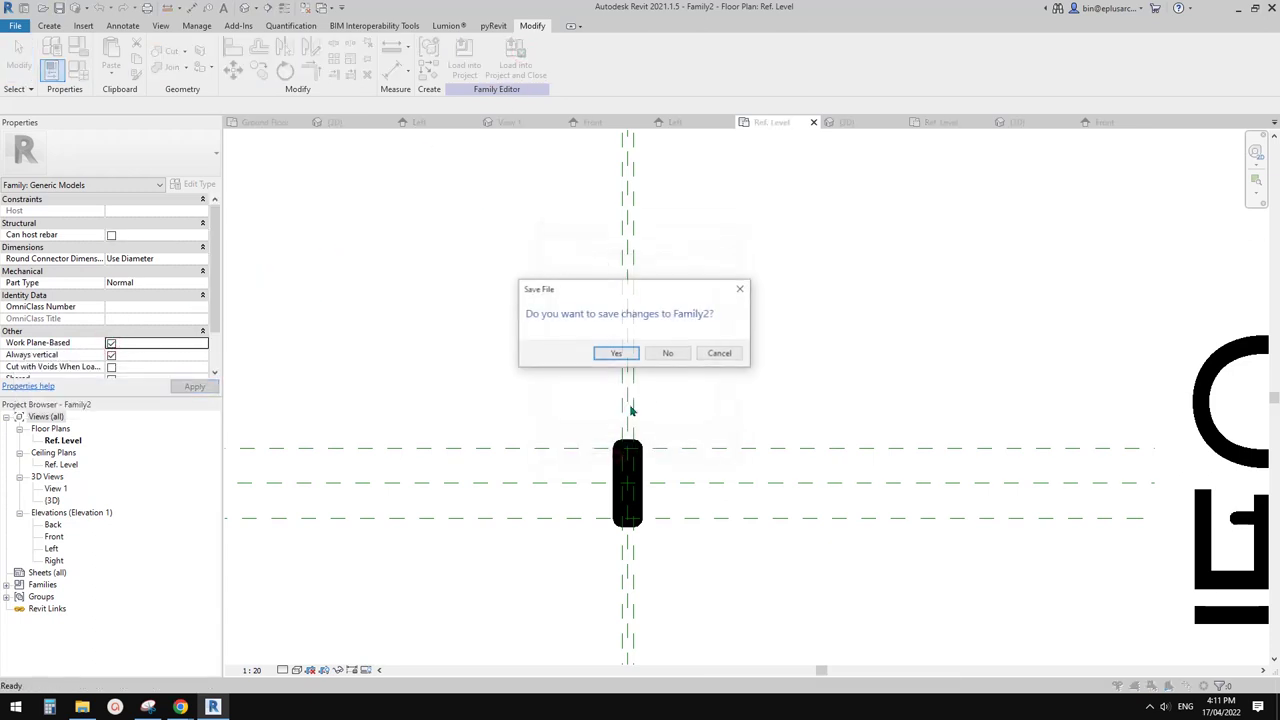
left_click(667, 355)
left_click(640, 312)
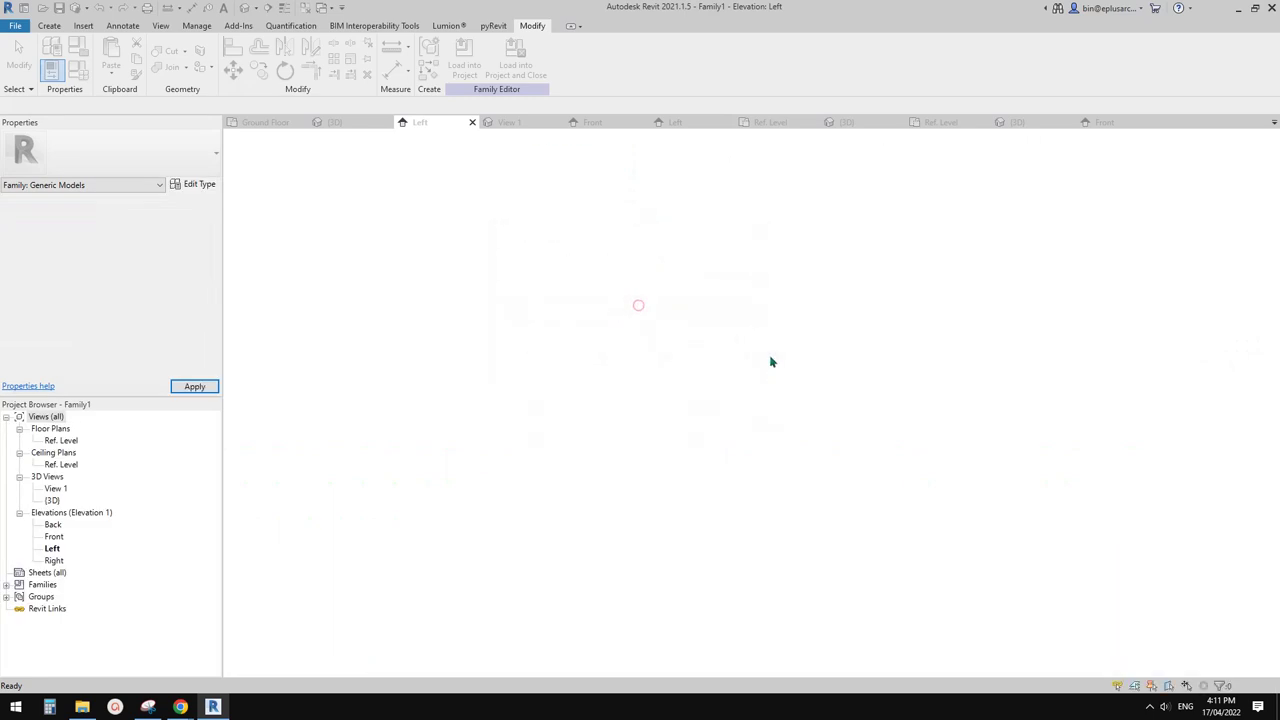
Step: Change the placed bar's work plane from Ref. Level to the OFS reference plane below it by picking the plane
left_click(651, 362)
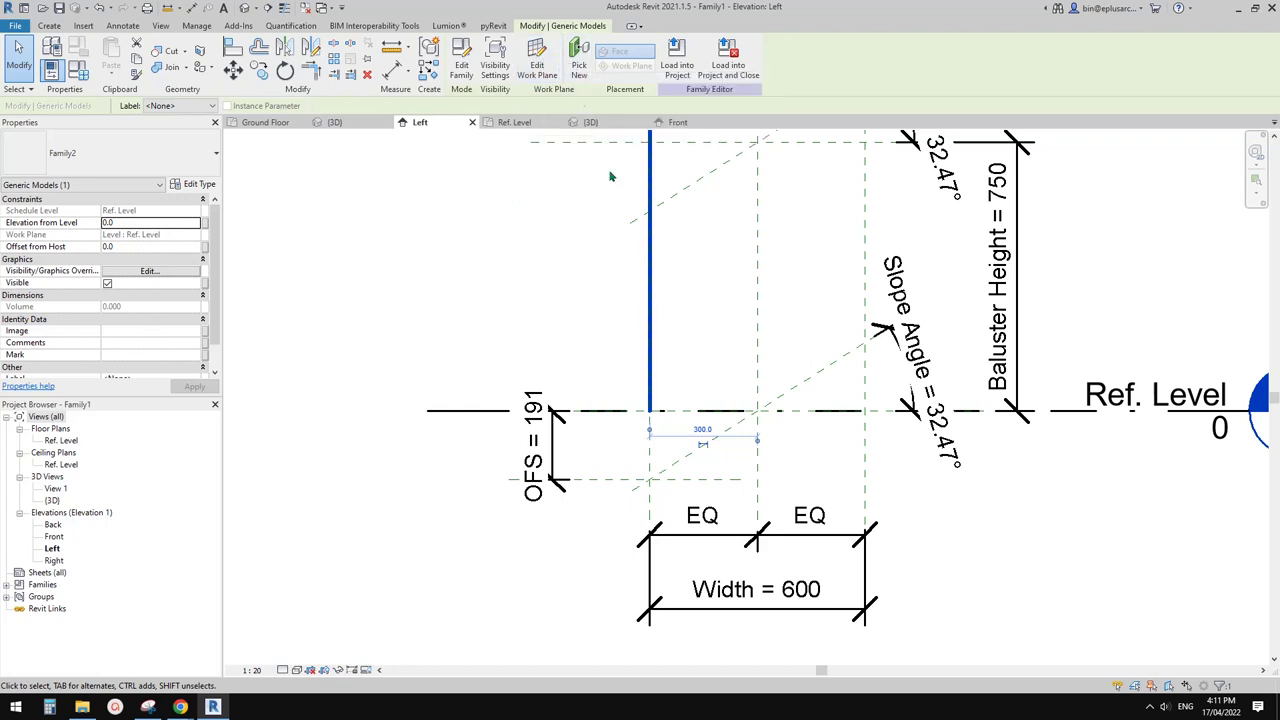
scroll(645, 338, "up", 1)
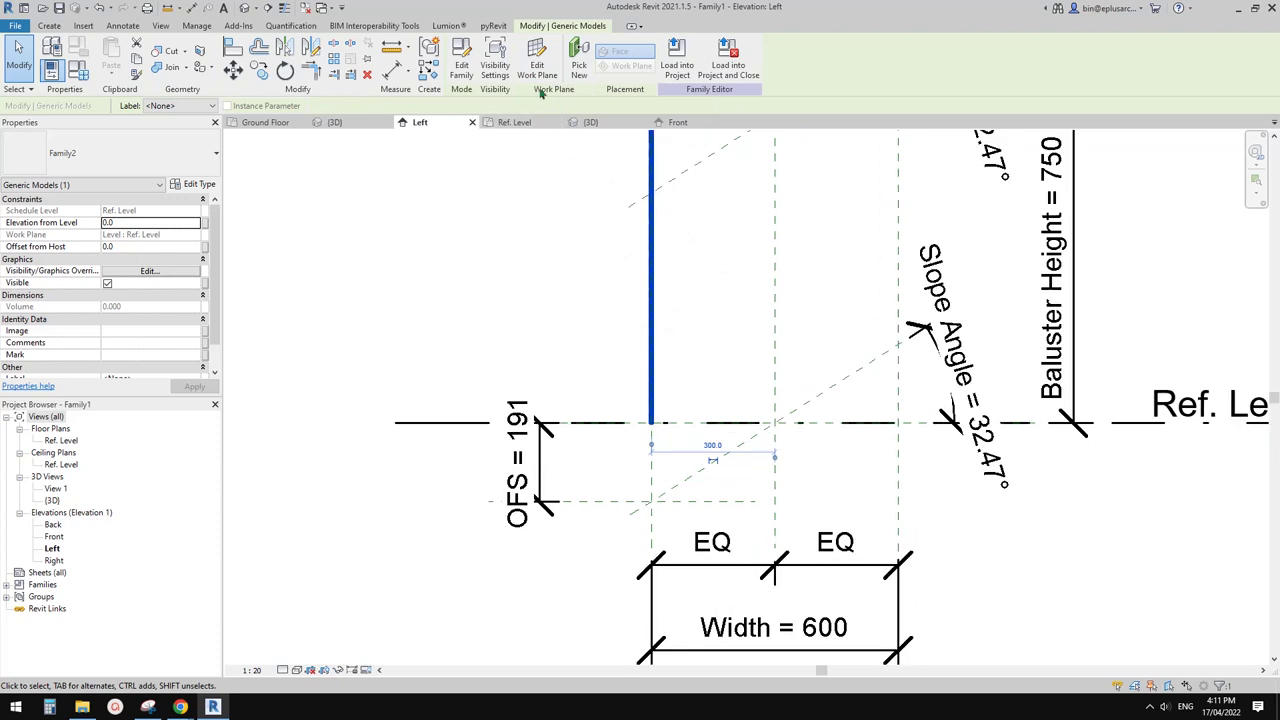
left_click(538, 68)
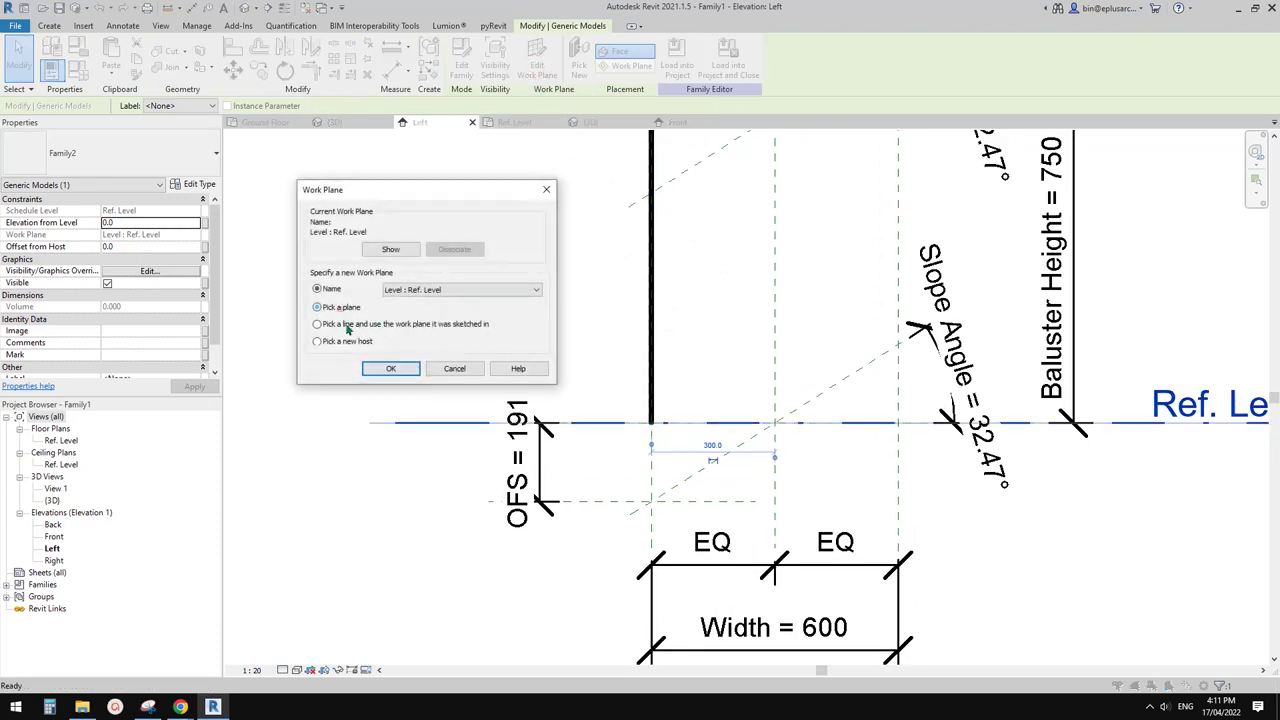
left_click(393, 369)
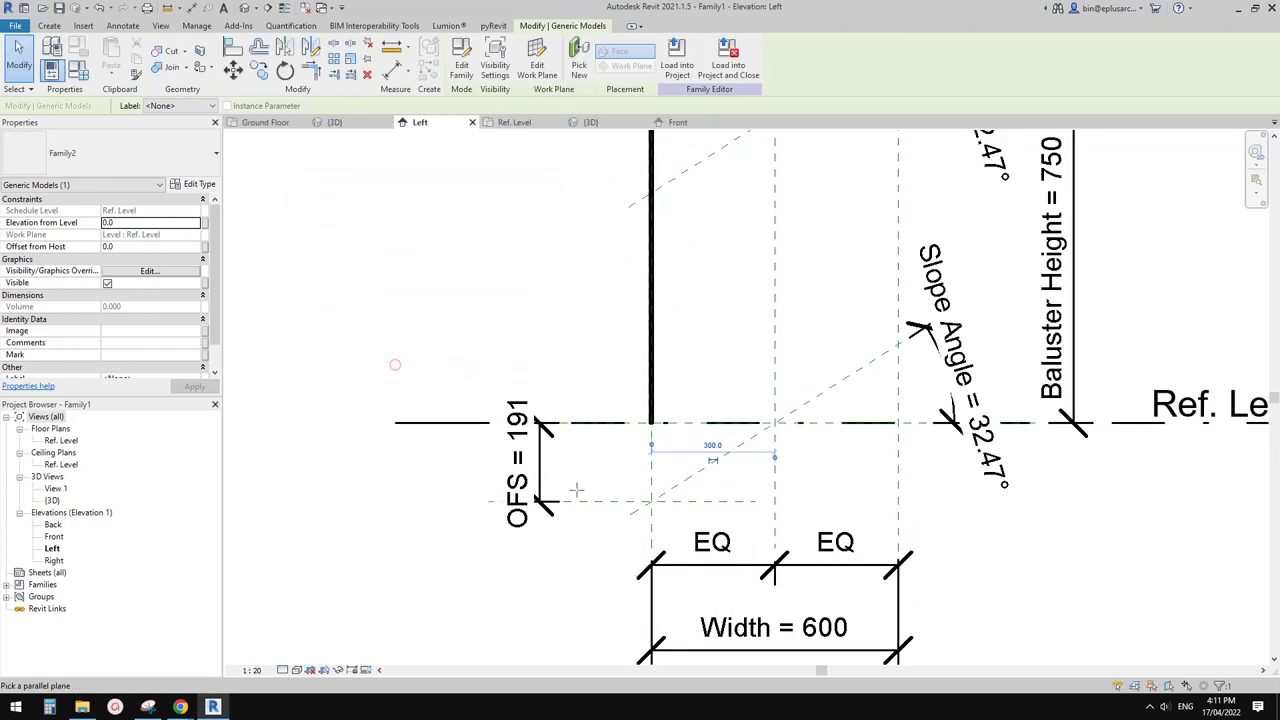
left_click(716, 500)
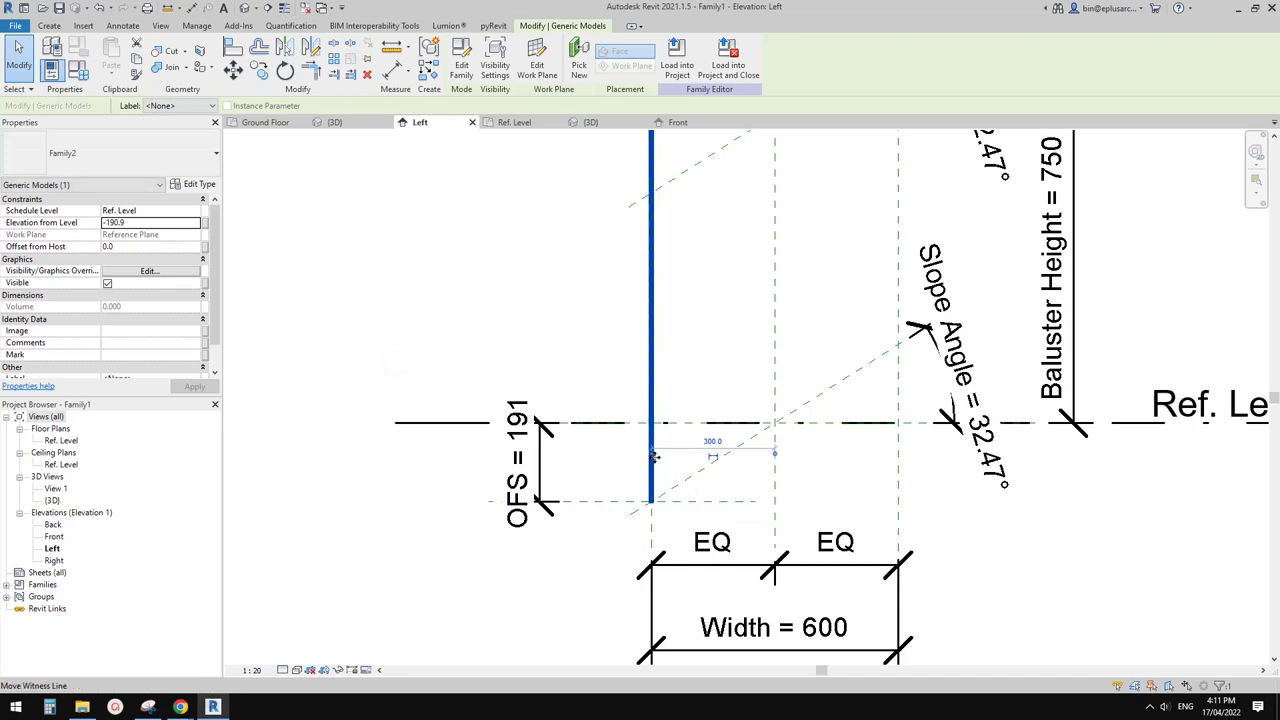
scroll(663, 483, "down", 2)
key("Escape")
middle_click_drag(719, 479, 677, 483)
scroll(618, 438, "up", 1)
Step: Associate the bar's H type parameter with the Baluster Height family parameter
left_click(593, 403)
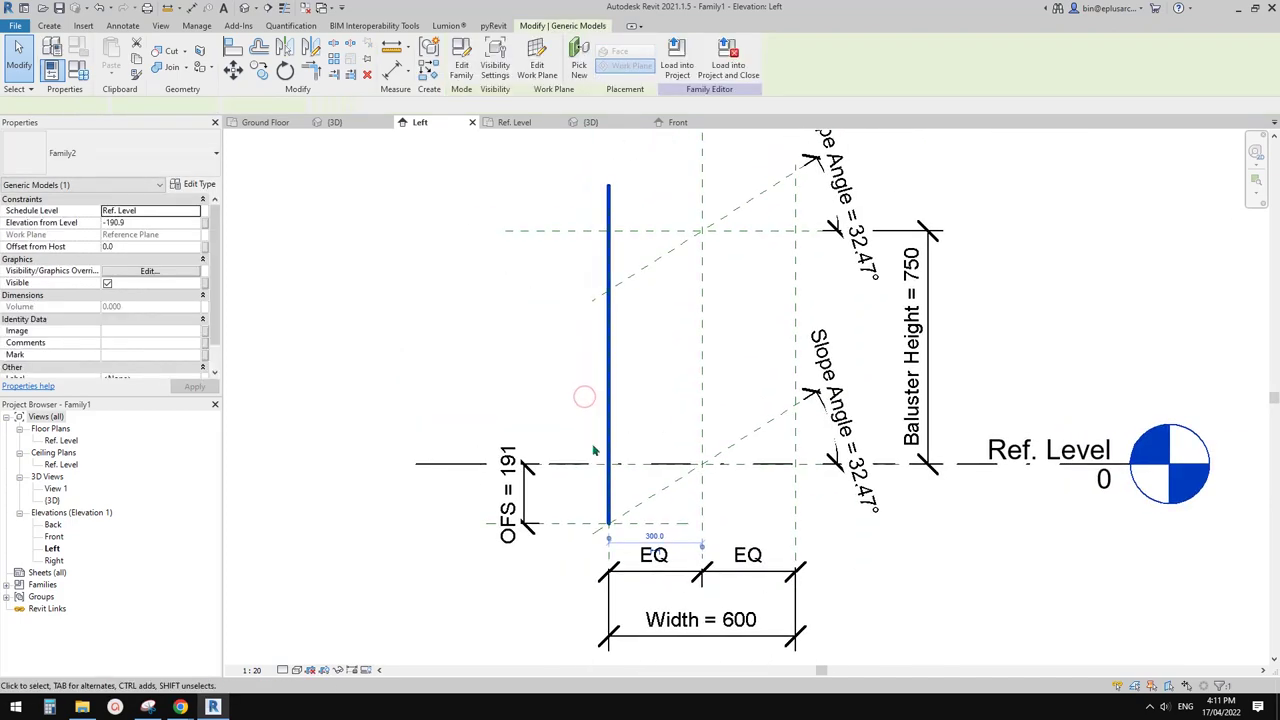
middle_click_drag(658, 324, 604, 332)
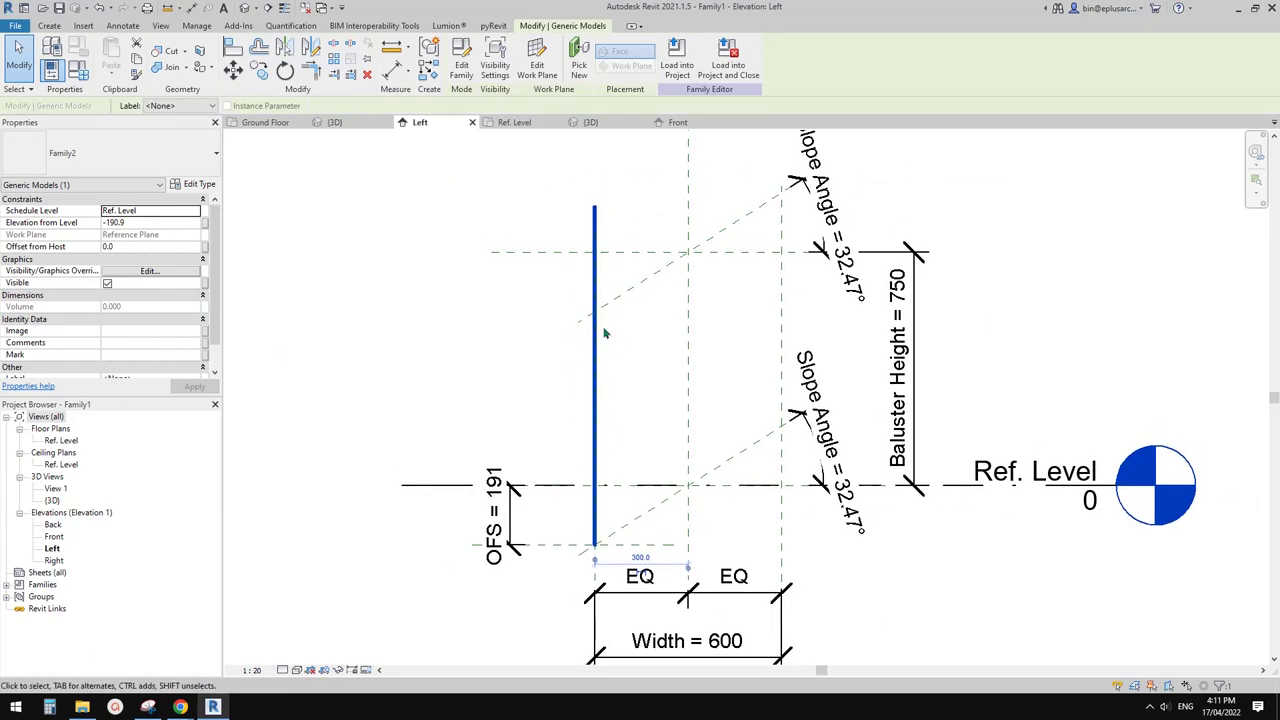
left_click(199, 185)
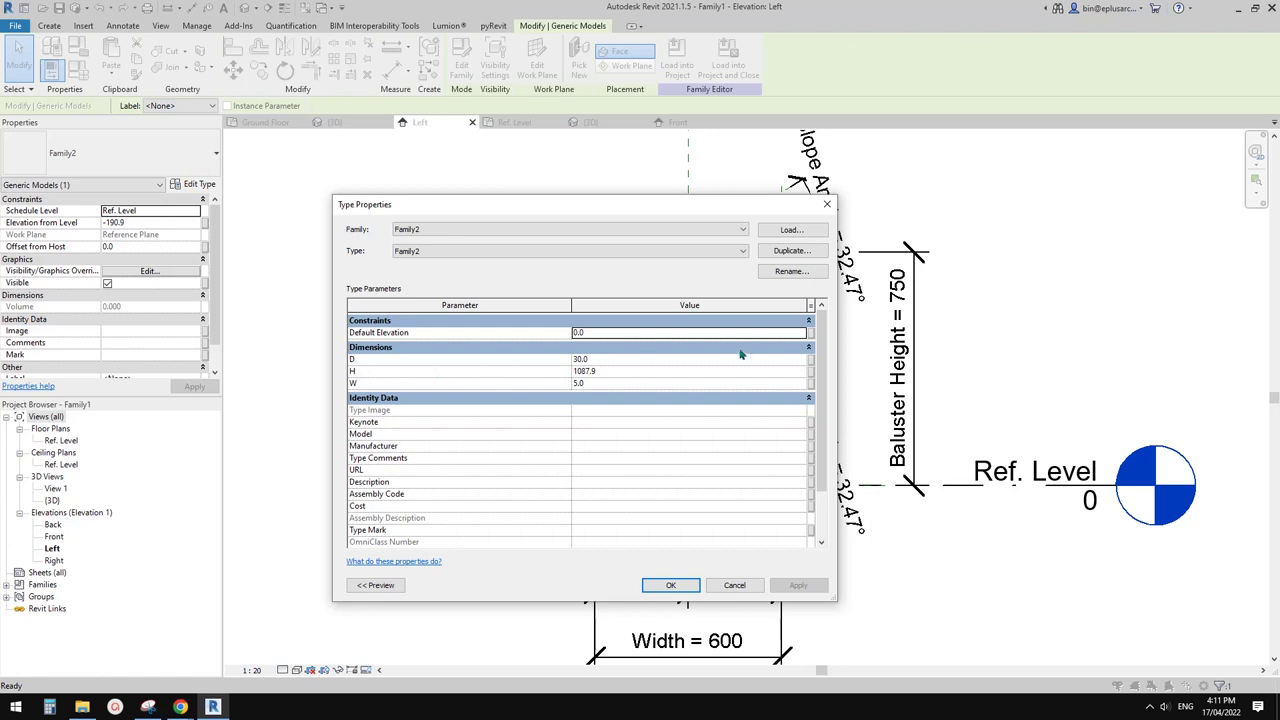
left_click_drag(745, 205, 478, 222)
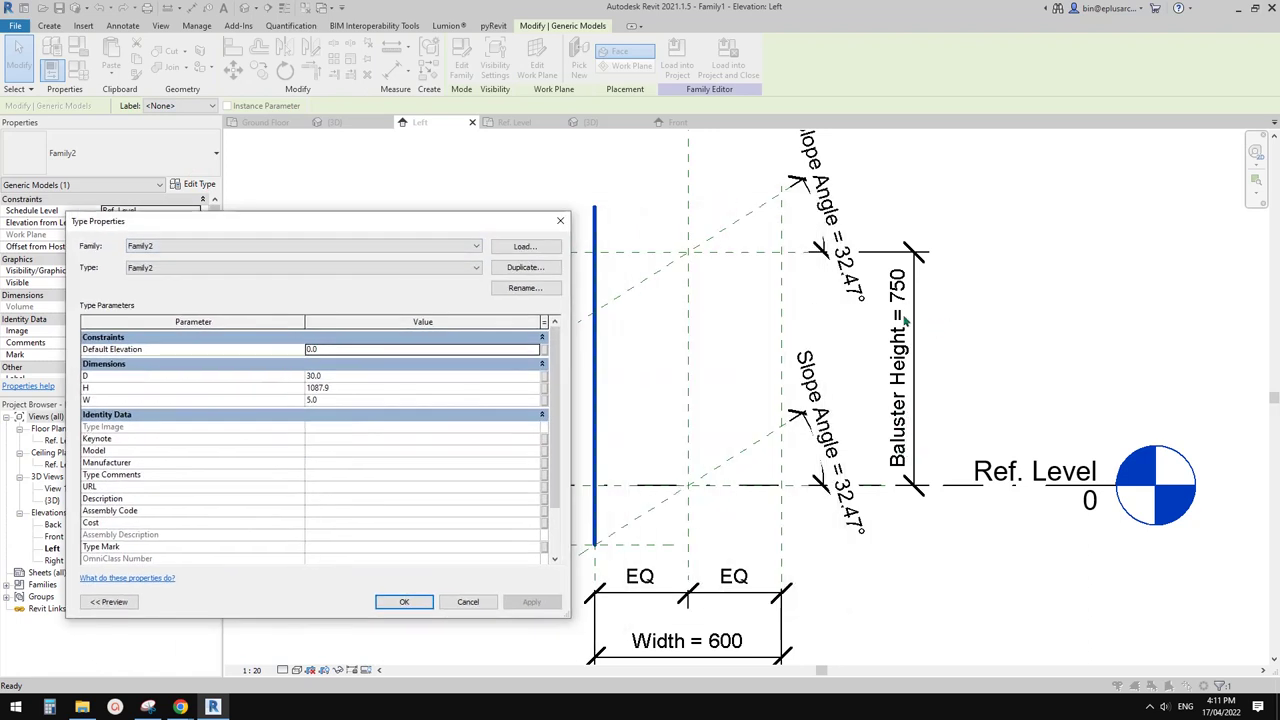
left_click(546, 388)
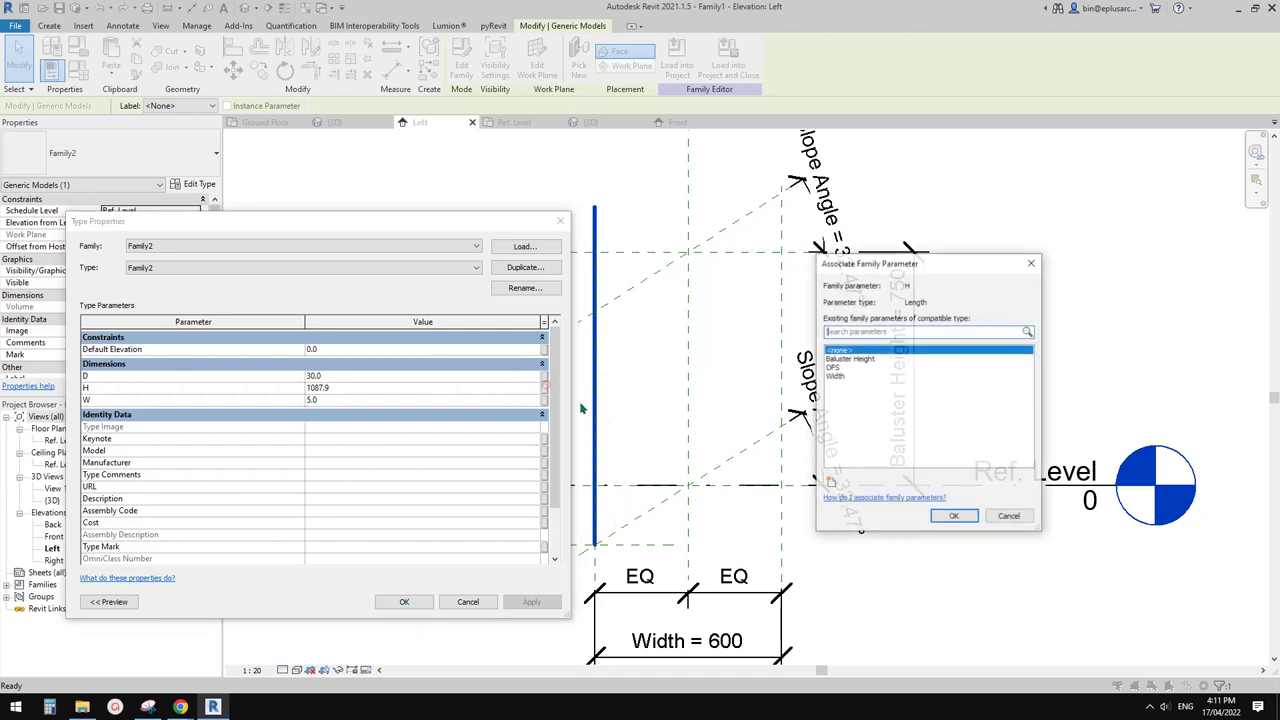
left_click(856, 357)
left_click(948, 511)
left_click(400, 600)
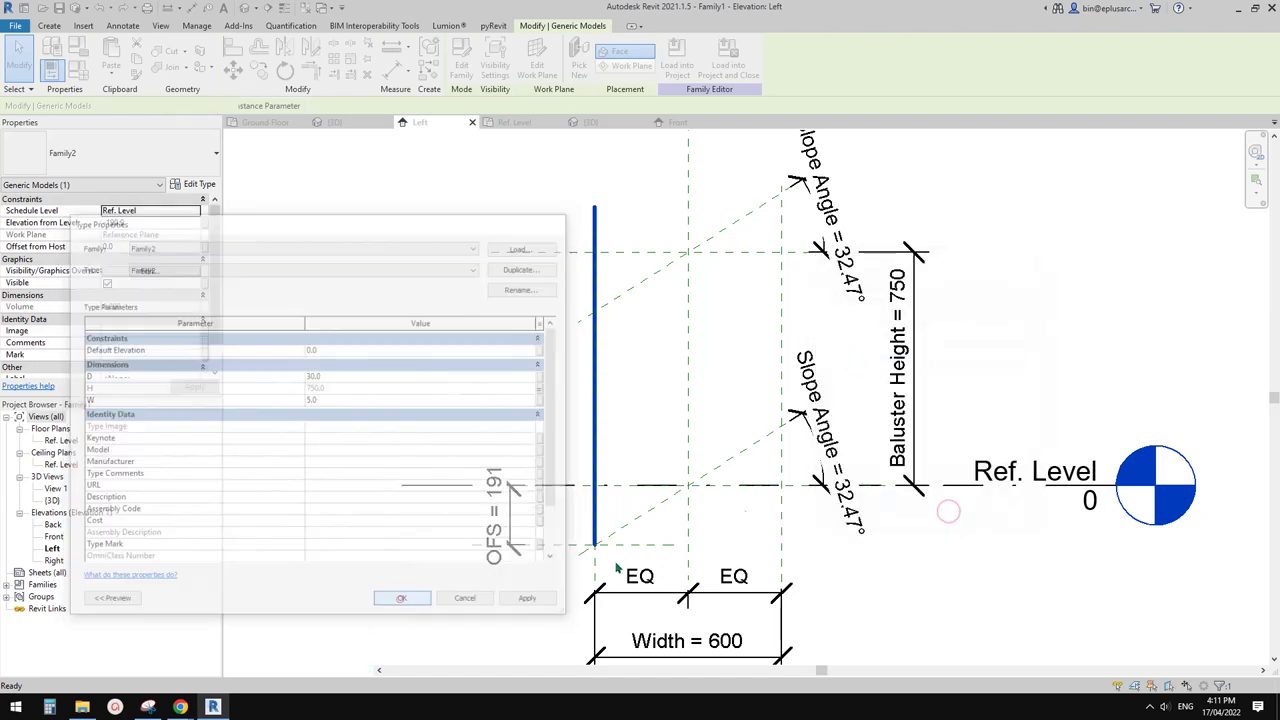
middle_click_drag(614, 556, 661, 496)
left_click(769, 436)
scroll(788, 408, "up", 2)
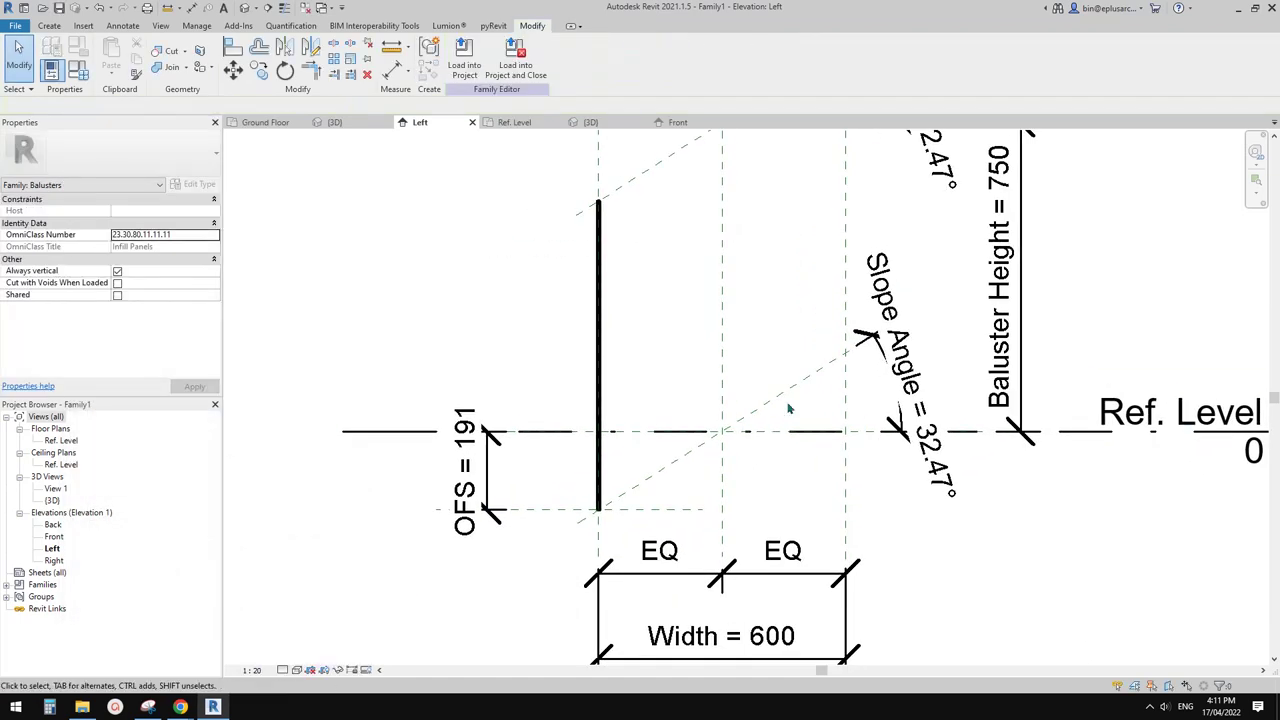
scroll(686, 426, "down", 1)
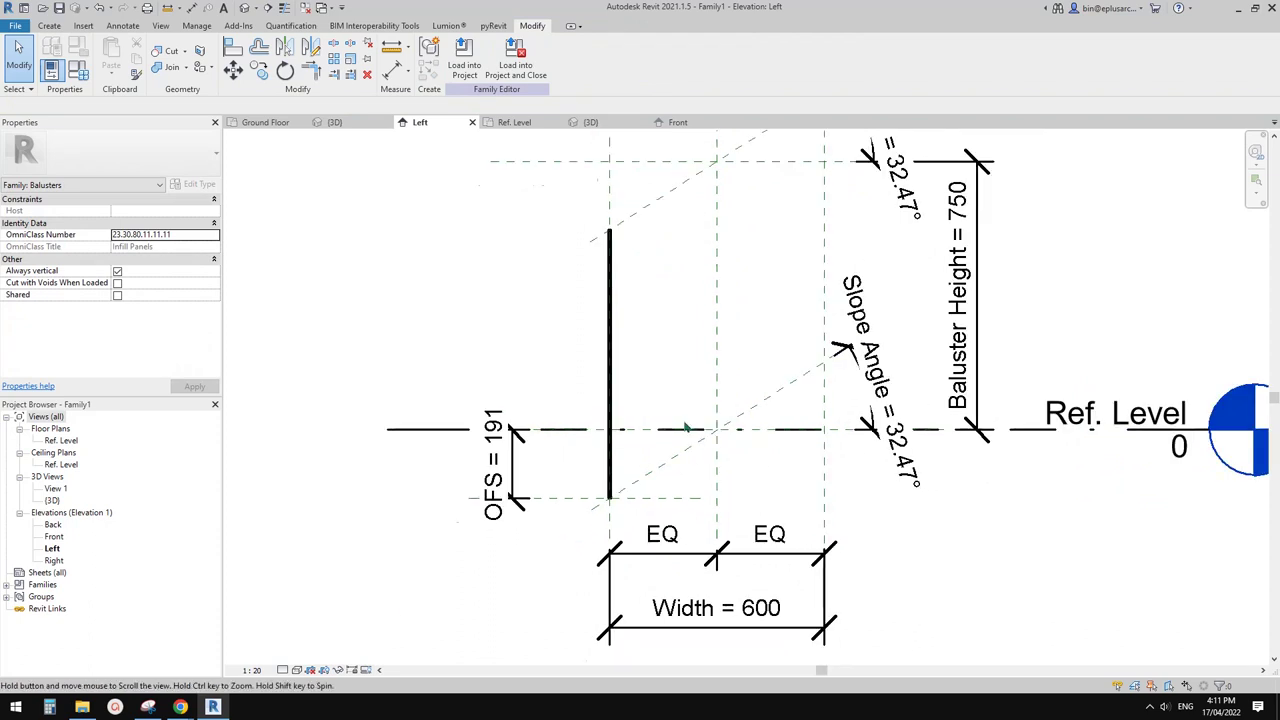
scroll(650, 414, "up", 1)
middle_click_drag(625, 403, 602, 438)
left_click(584, 430)
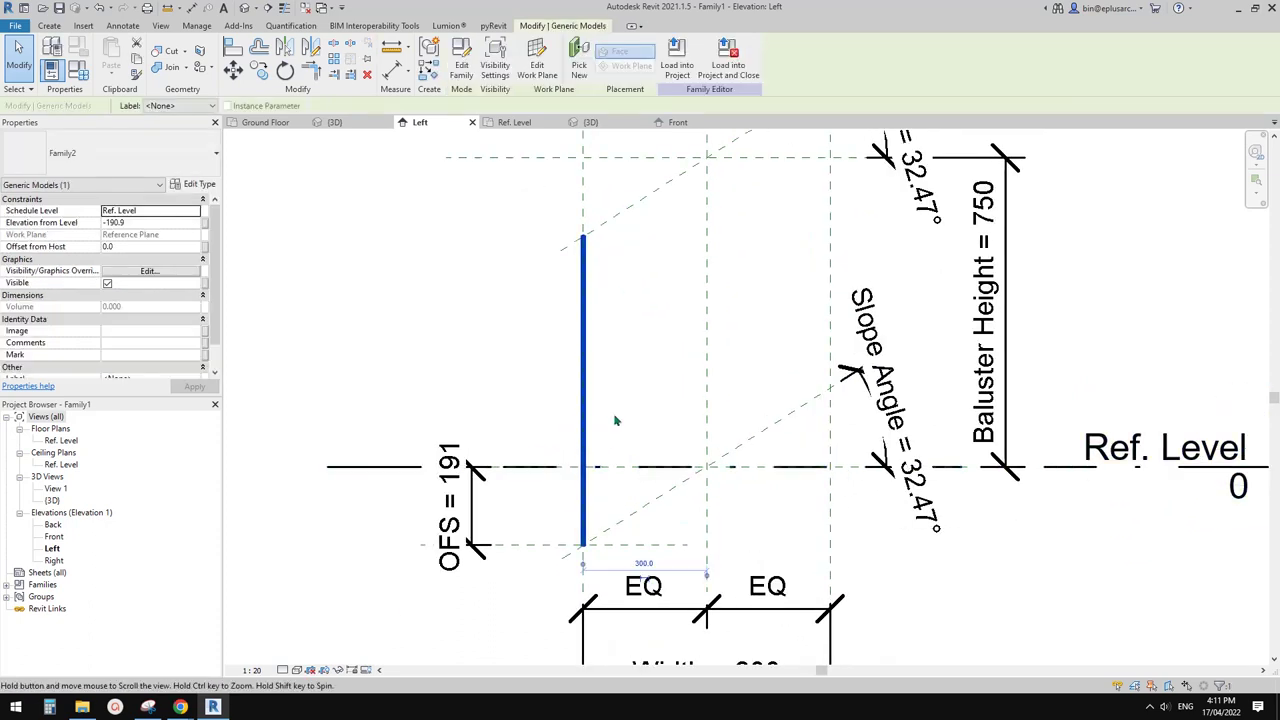
key("m")
key("v")
left_click(570, 545)
key("Escape")
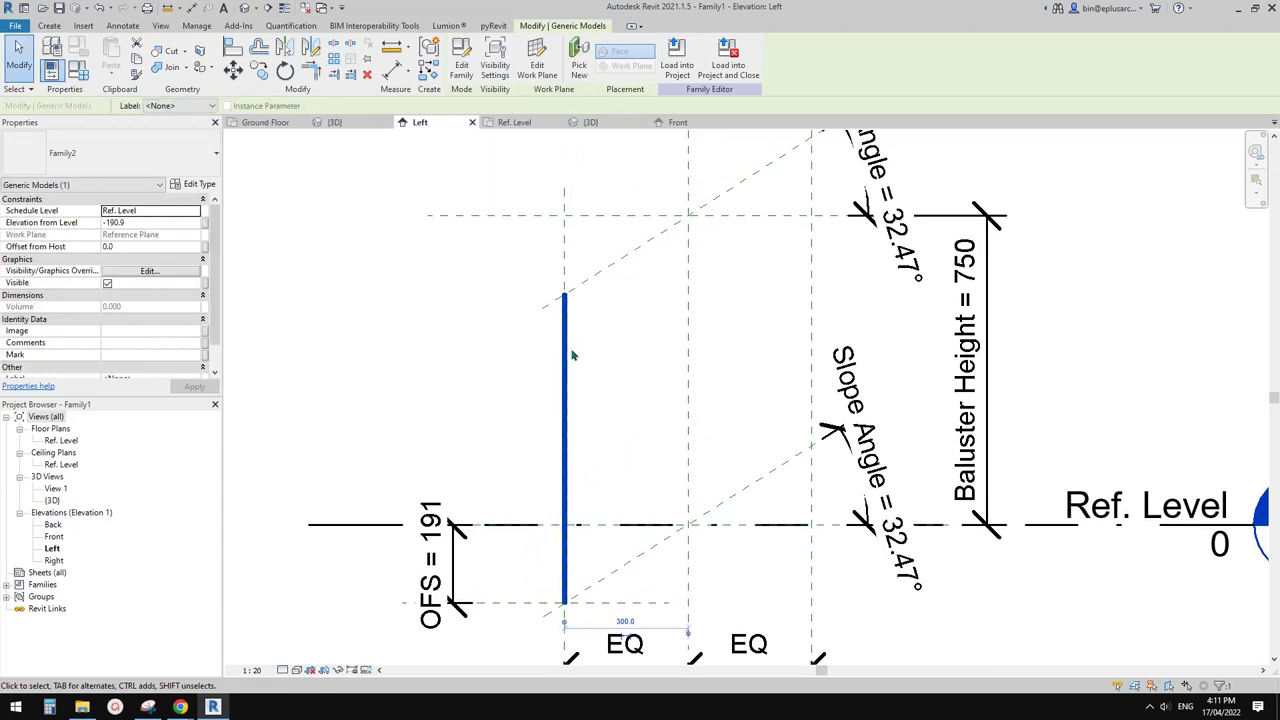
Step: Array the bar as 2 grouped and associated items with the Last option, placing the end copy about 680 mm away at 37°
key("a")
key("r")
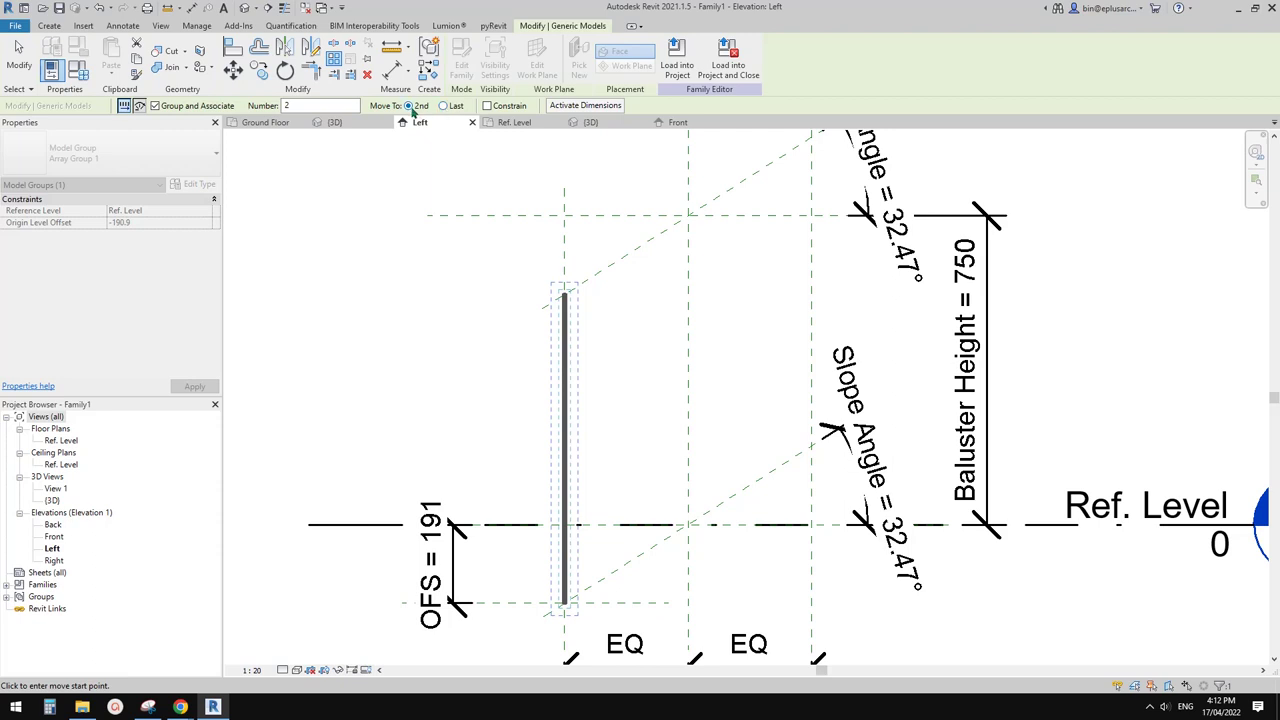
left_click(444, 106)
left_click(573, 474)
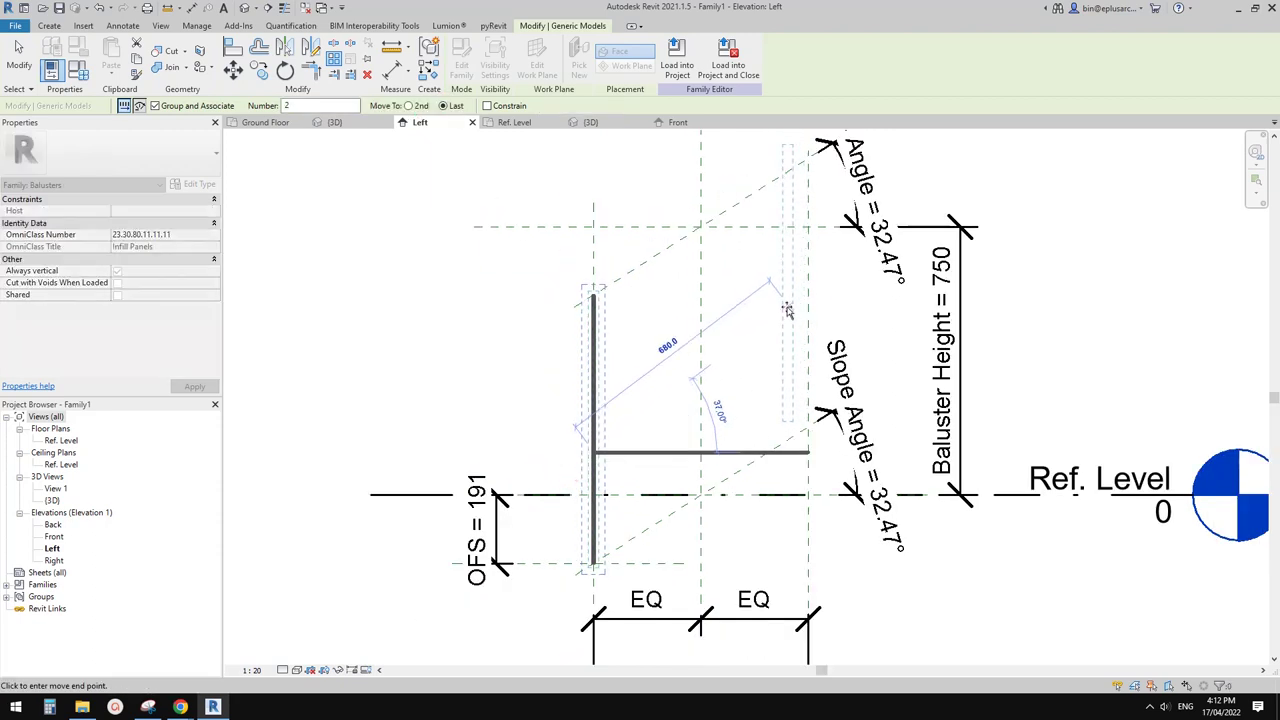
key("Return")
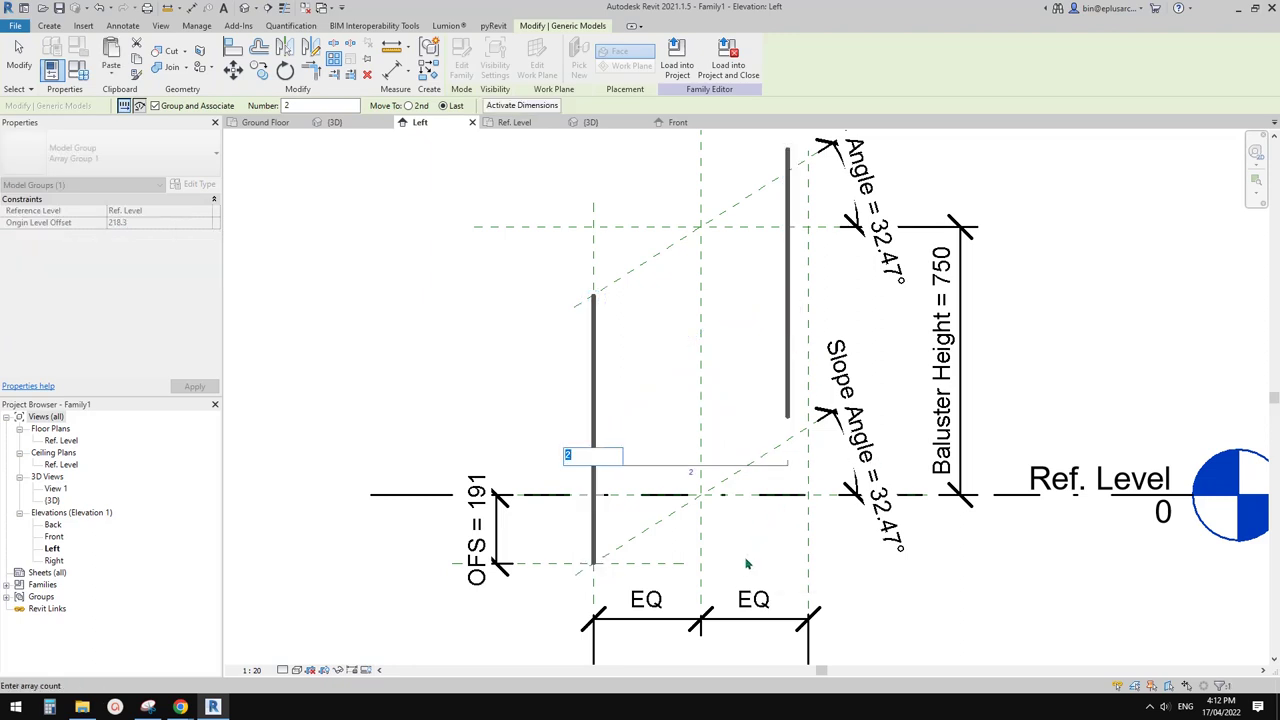
Step: Label the bar array's count with a new type-based family parameter named No
scroll(774, 463, "up", 2)
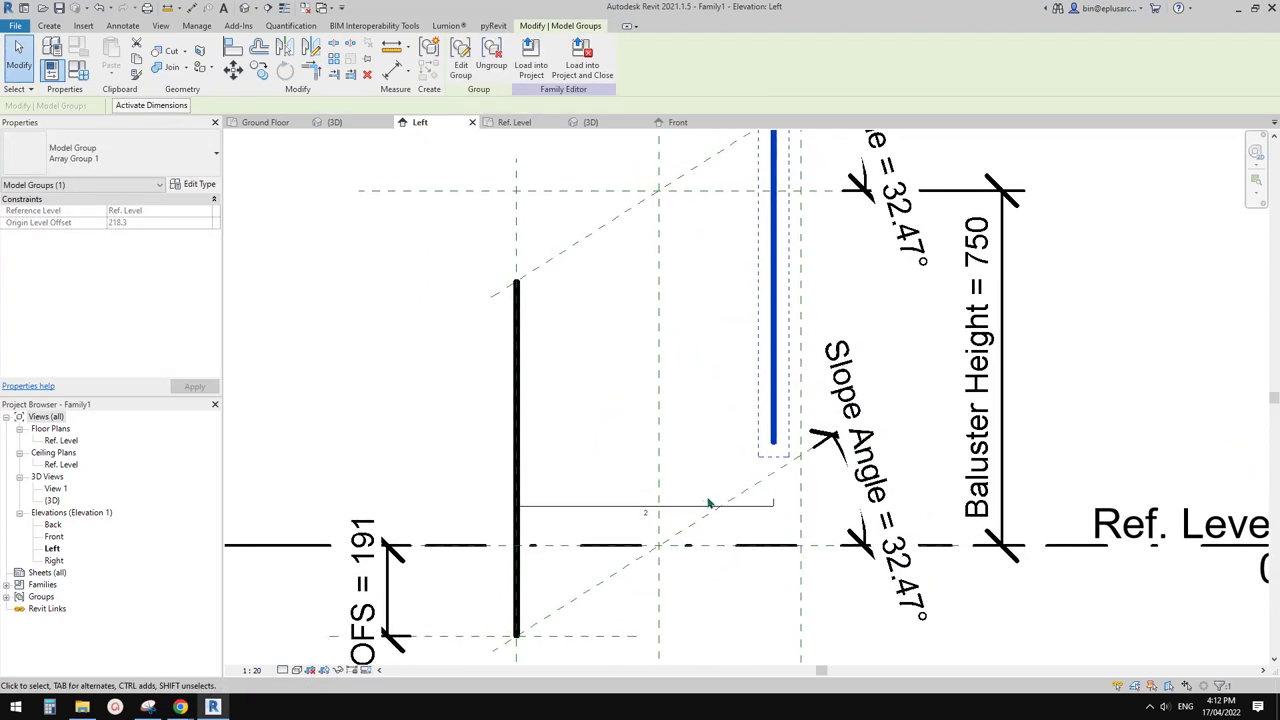
left_click(681, 513)
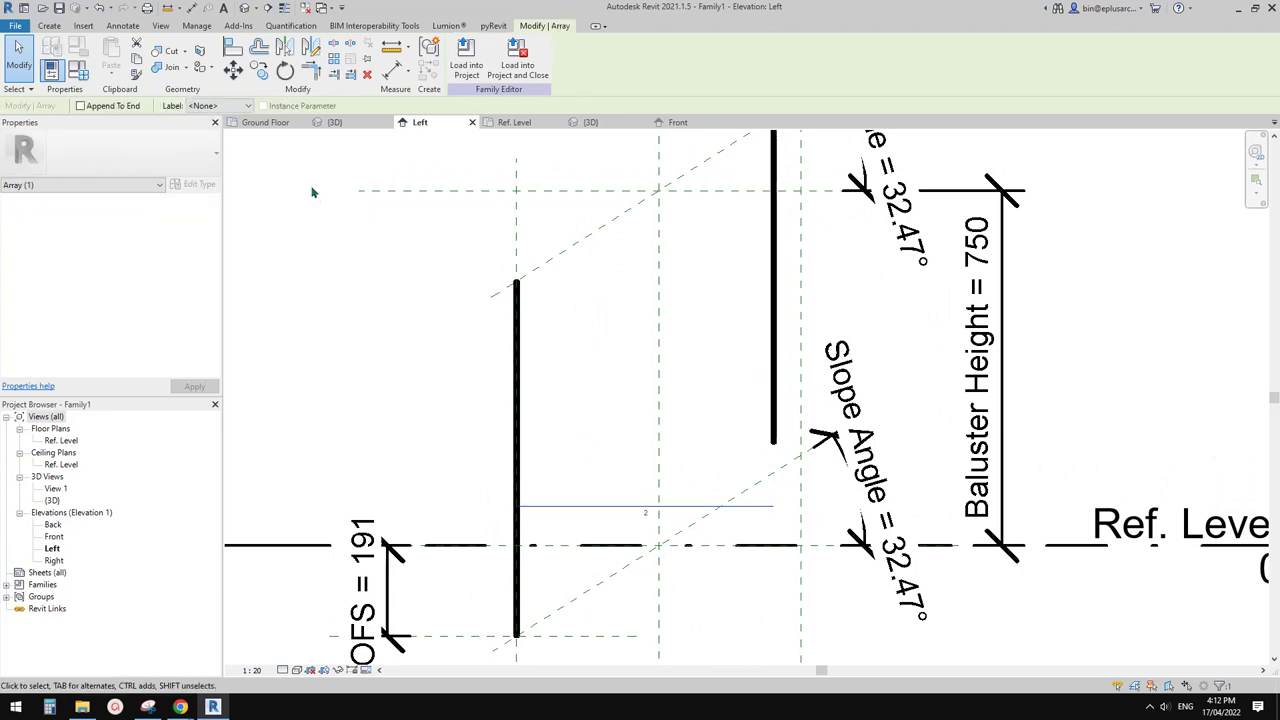
left_click(215, 130)
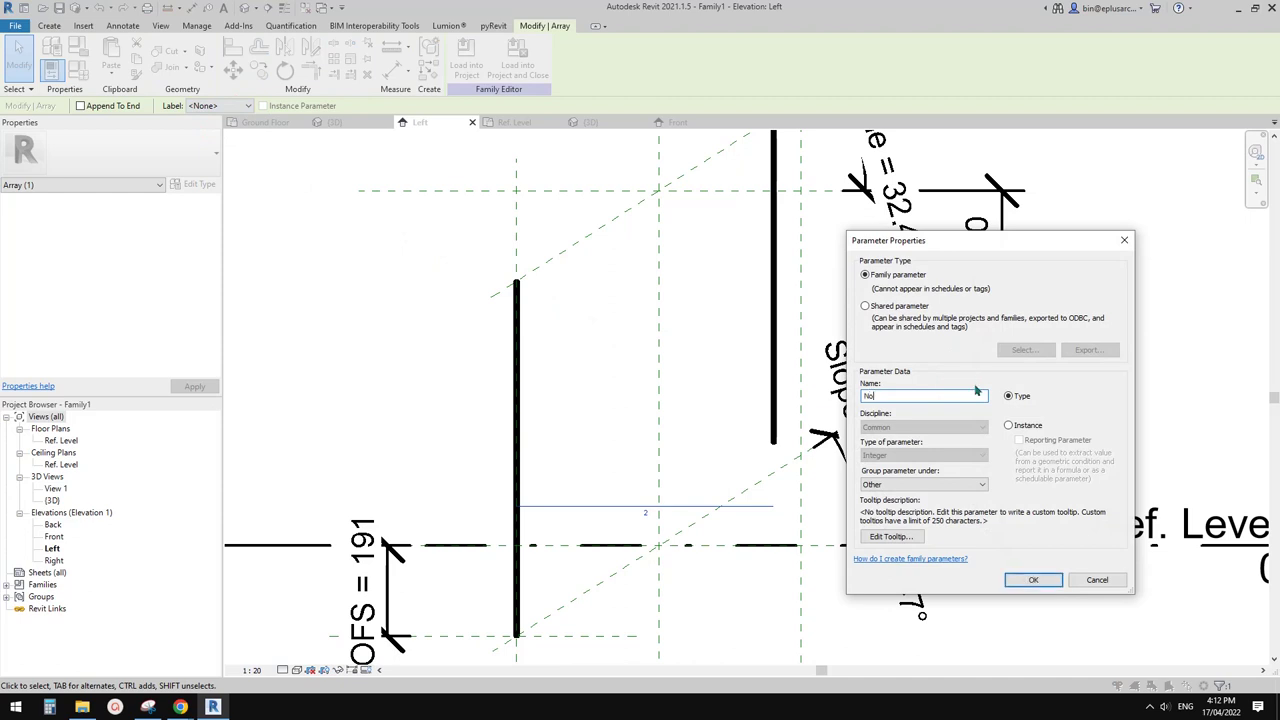
left_click(1032, 579)
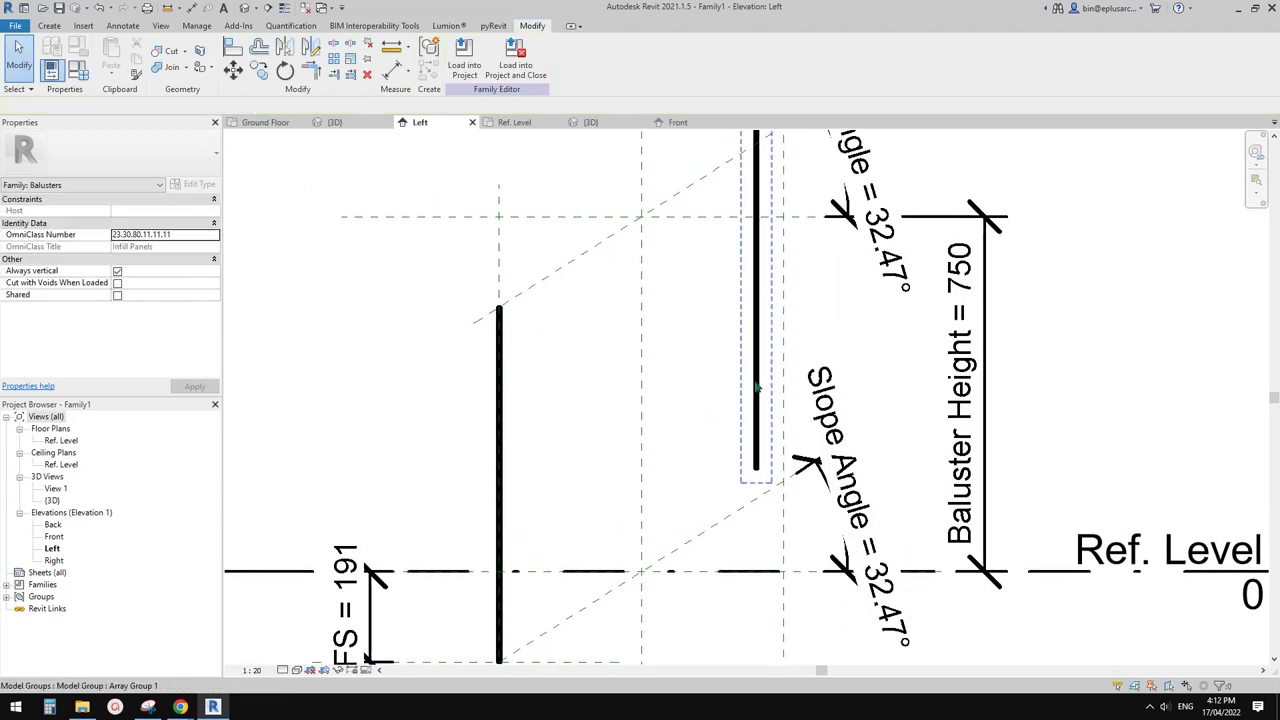
Step: Align the array's second bar horizontally with the Back reference plane
left_click(757, 388)
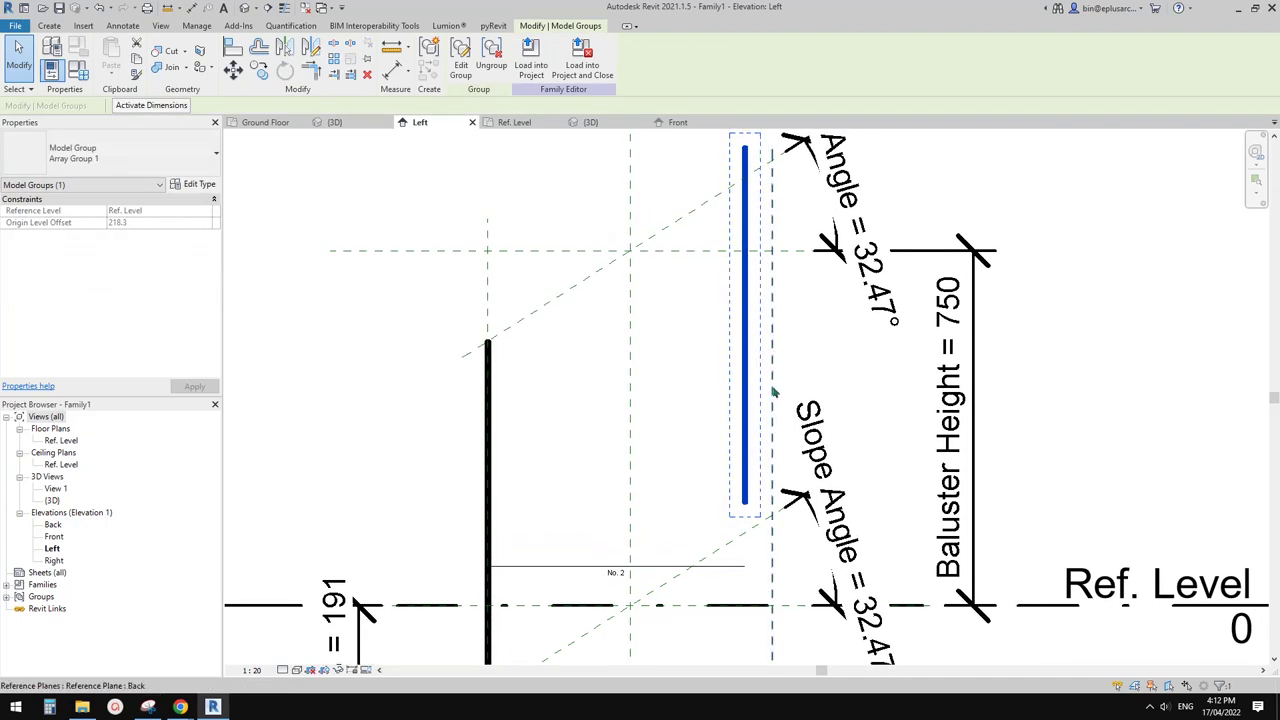
middle_click_drag(786, 523, 754, 357)
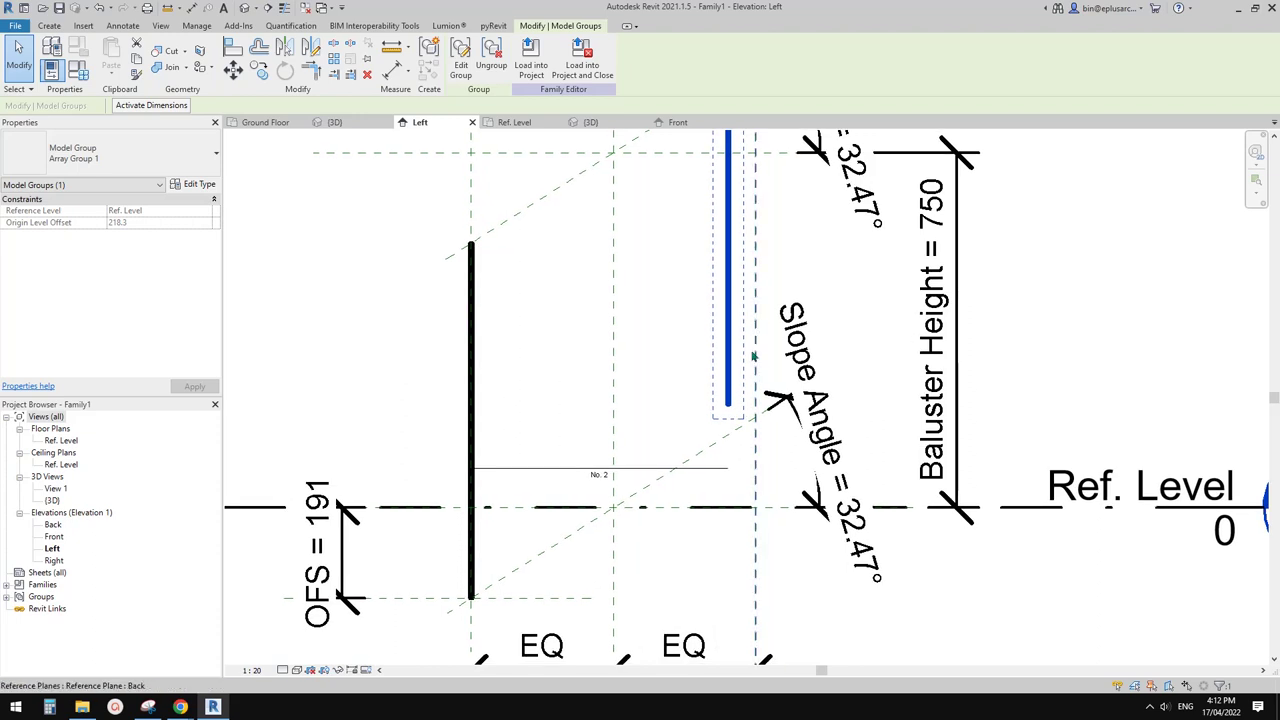
middle_click_drag(762, 219, 762, 340)
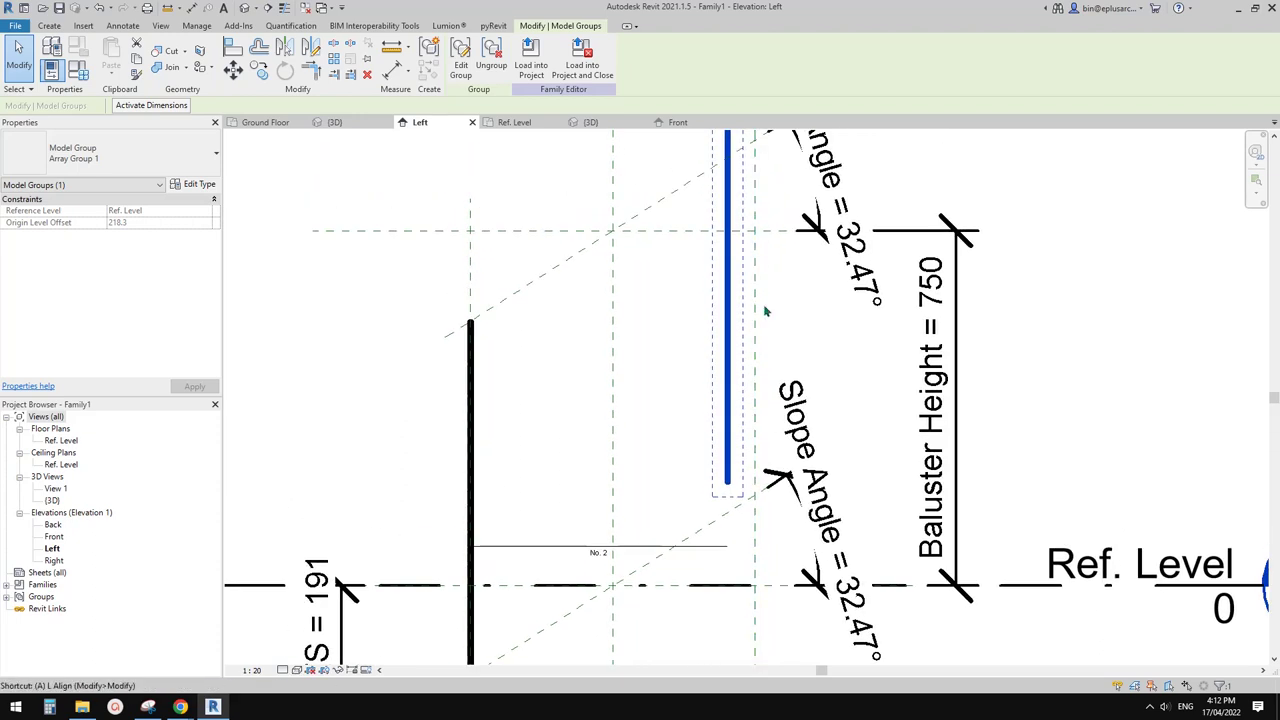
key("l")
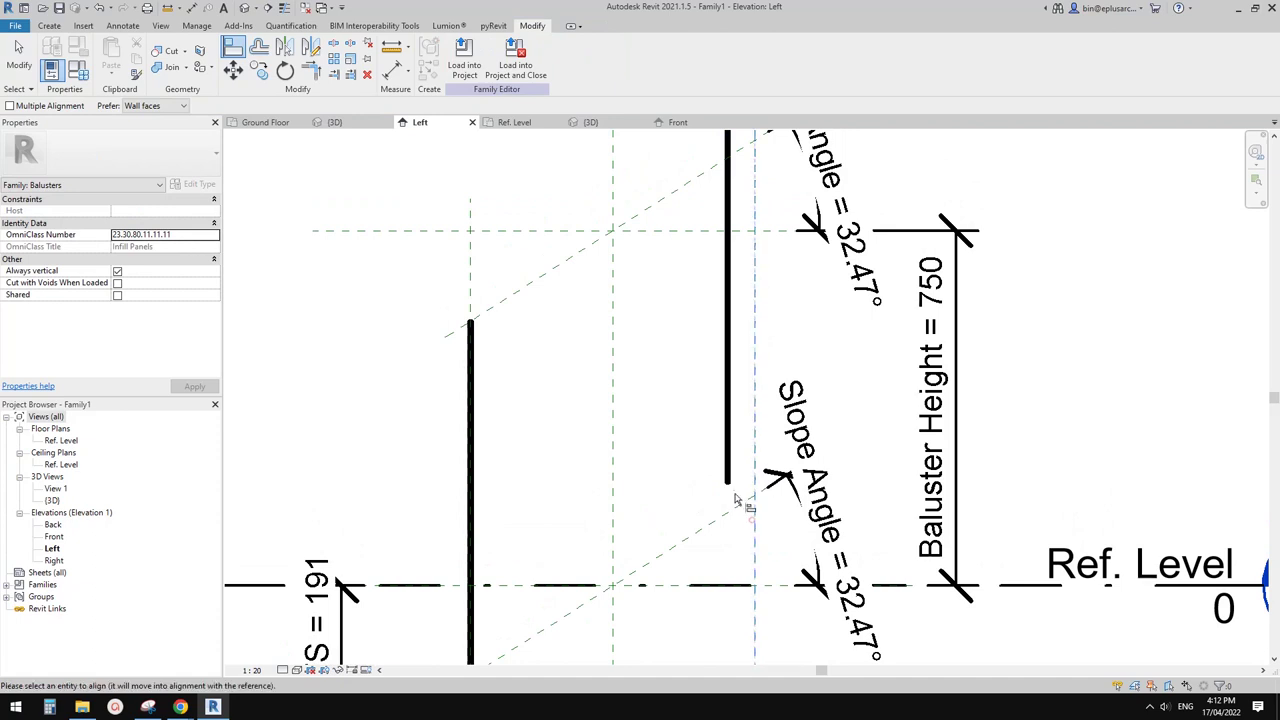
left_click(728, 470)
middle_click_drag(822, 449, 836, 433)
key("Escape")
key("Escape")
scroll(800, 490, "down", 1)
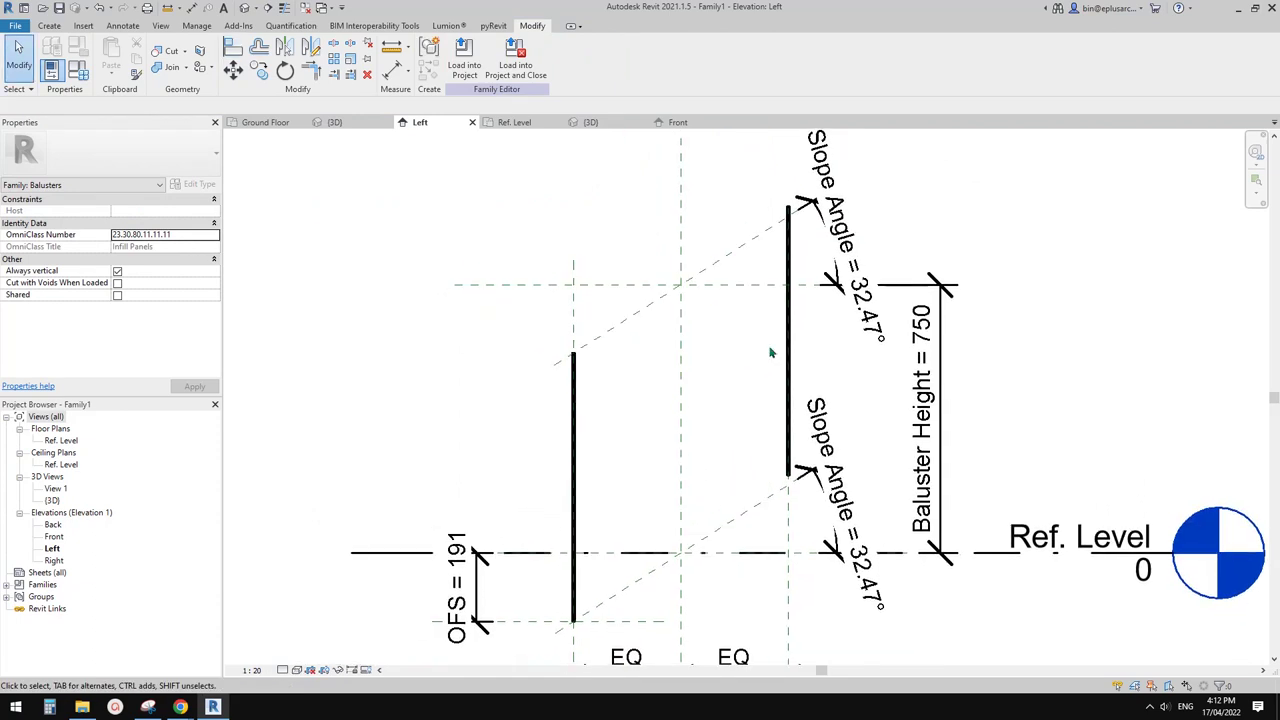
Step: Draw a short horizontal reference plane across the Back plane, about 149 mm above Ref. Level
scroll(777, 490, "up", 1)
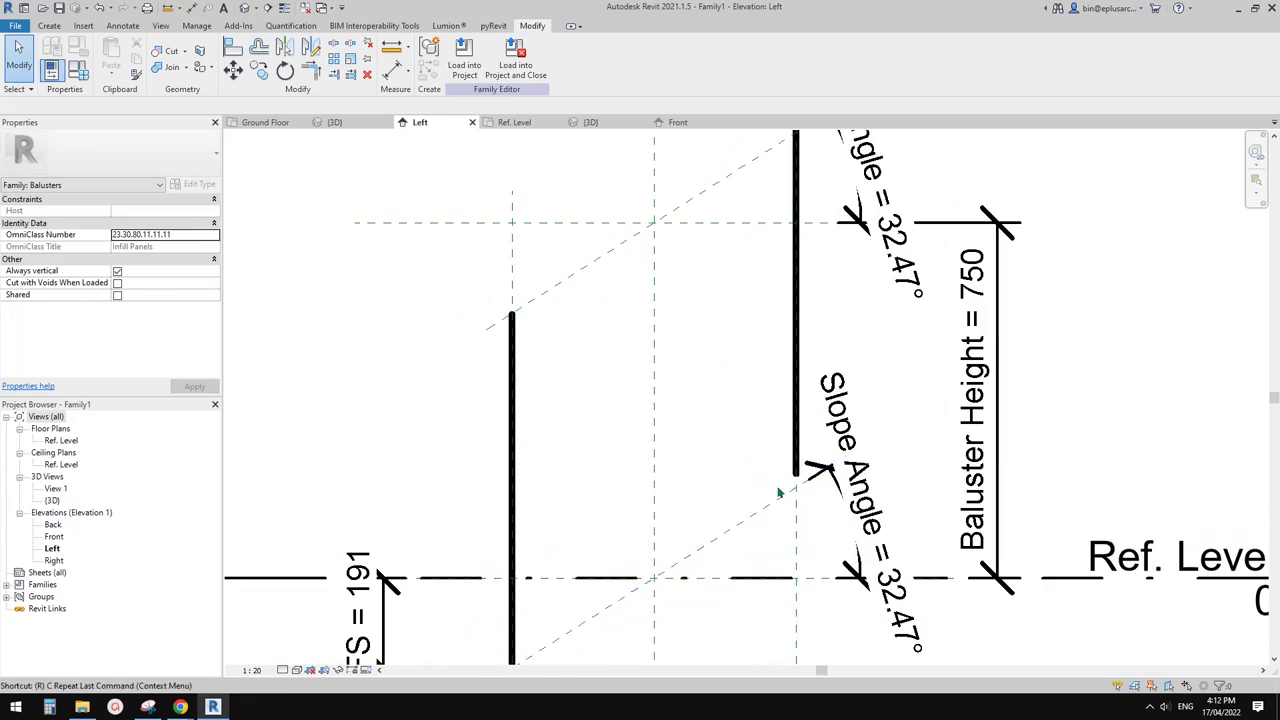
key("r")
key("p")
key("Escape")
key("Escape")
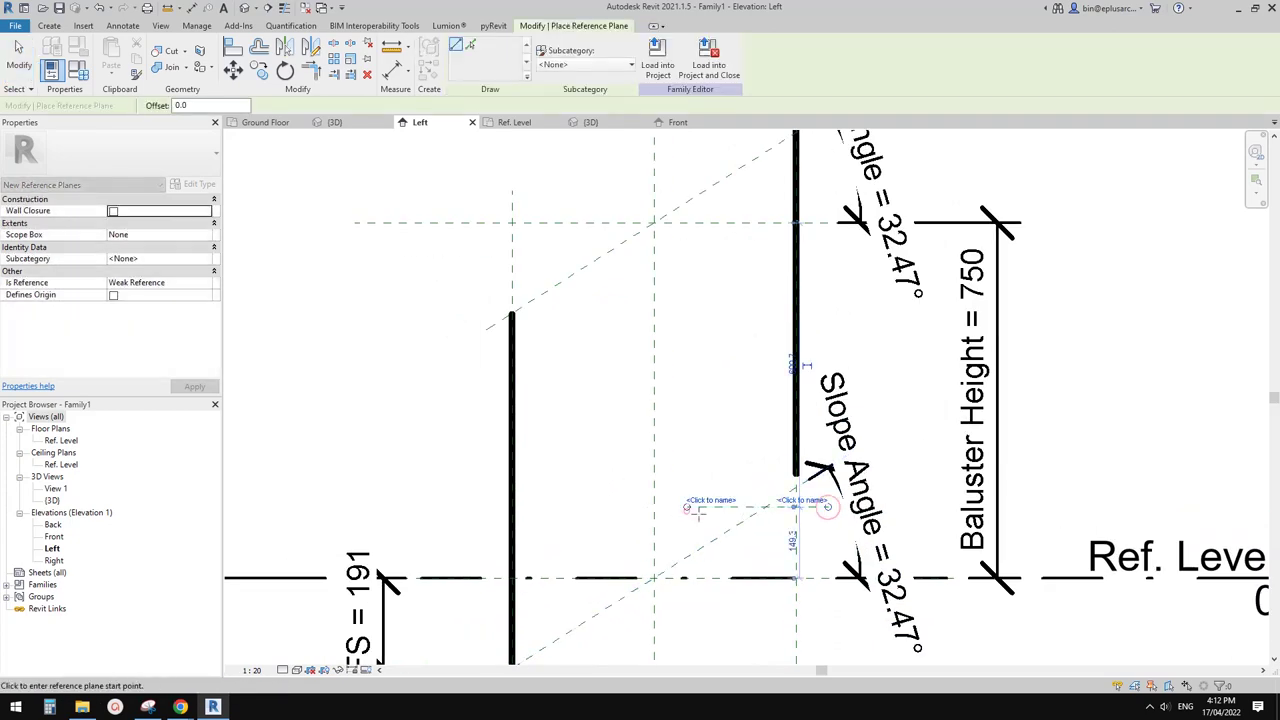
middle_click_drag(722, 536, 756, 430)
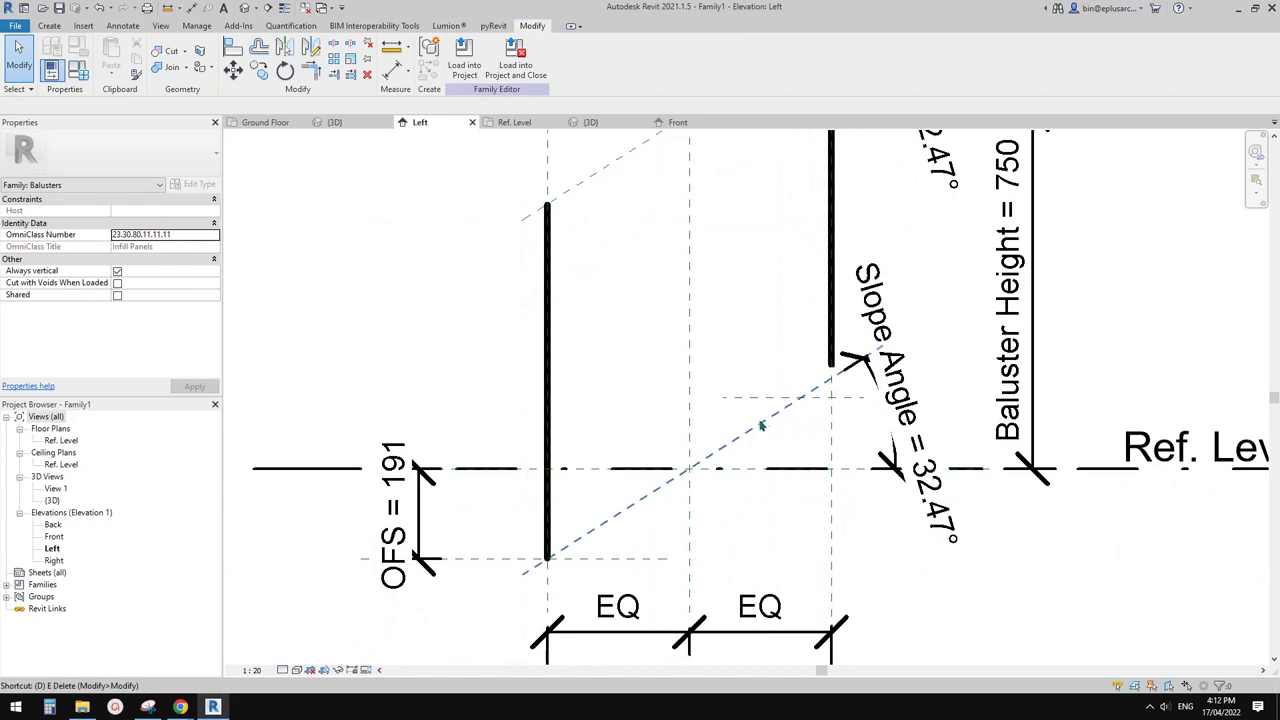
Step: Dimension the new reference plane from Ref. Level and label the dimension with the OFS parameter
key("d")
key("i")
left_click(790, 470)
left_click(802, 447)
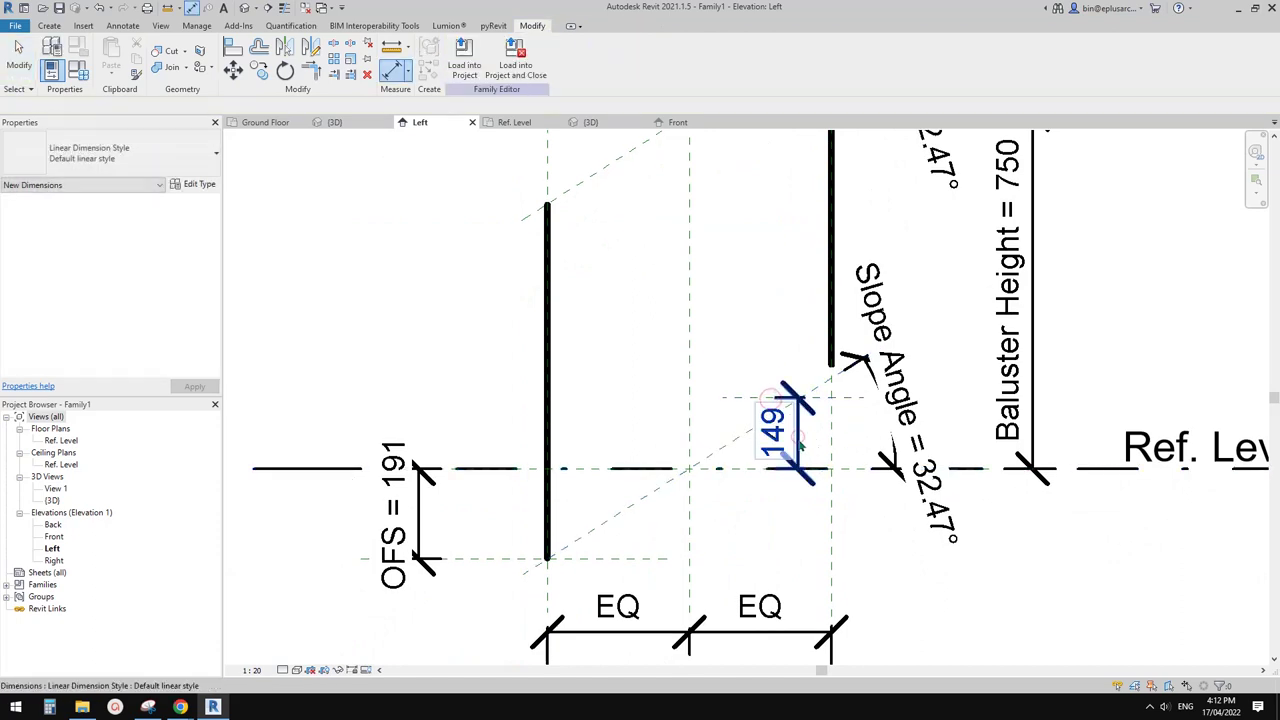
key("Escape")
left_click(520, 56)
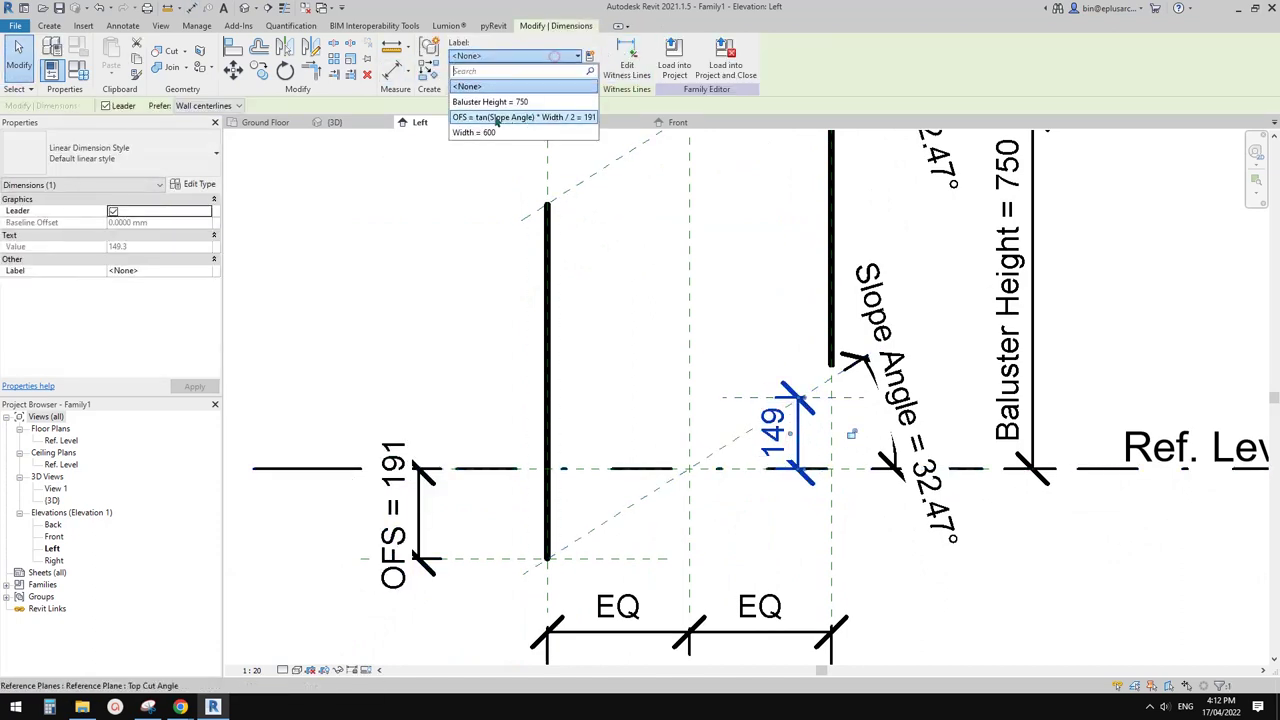
left_click(471, 118)
key("Escape")
Step: Align the second bar's lower end with the OFS reference plane above Ref. Level
scroll(678, 392, "up", 4)
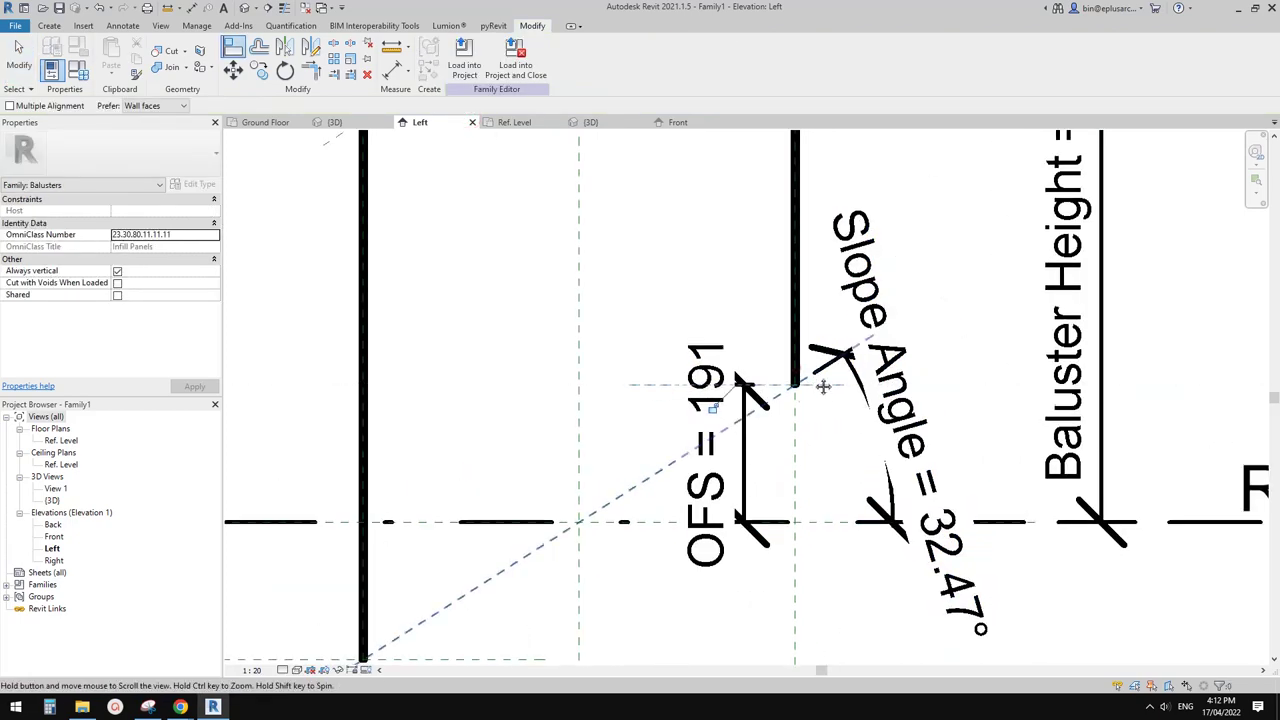
scroll(820, 380, "down", 3)
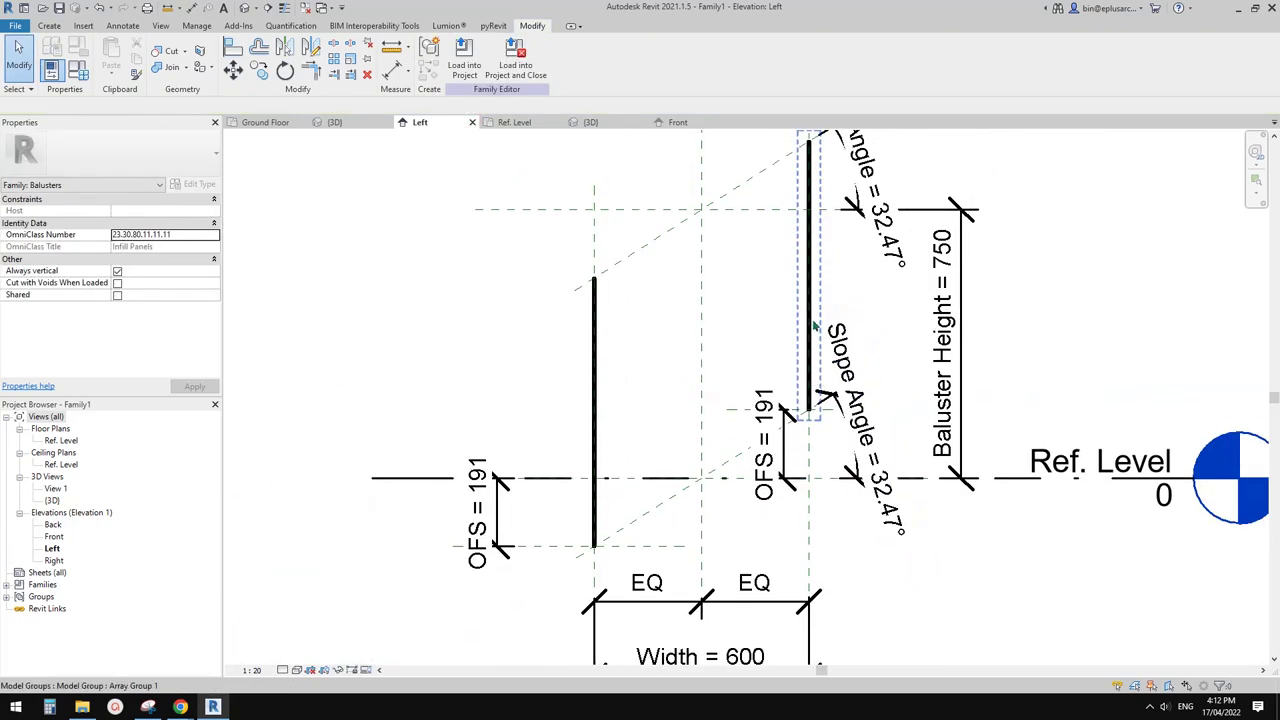
left_click(814, 326)
middle_click_drag(597, 420, 763, 403)
key("Escape")
scroll(765, 462, "up", 1)
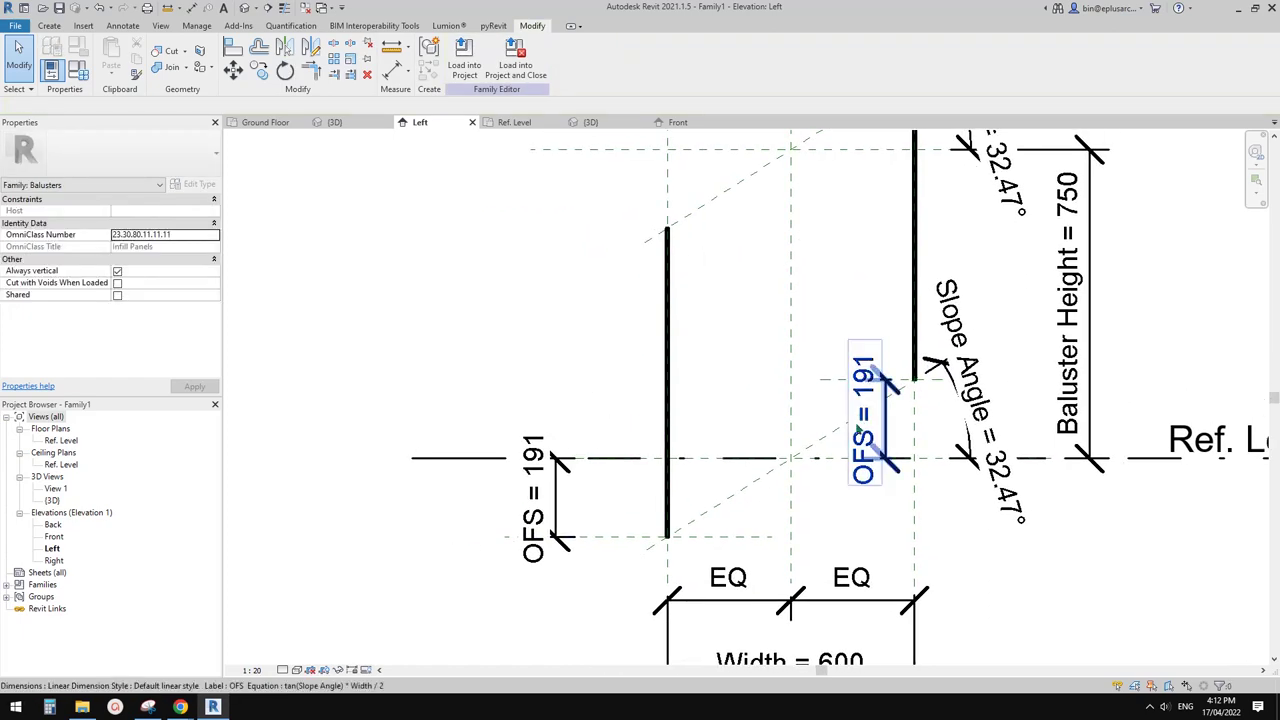
Step: Set the lower Slope Angle dimension to 20°
left_click(833, 433)
left_click(986, 418)
left_click(986, 438)
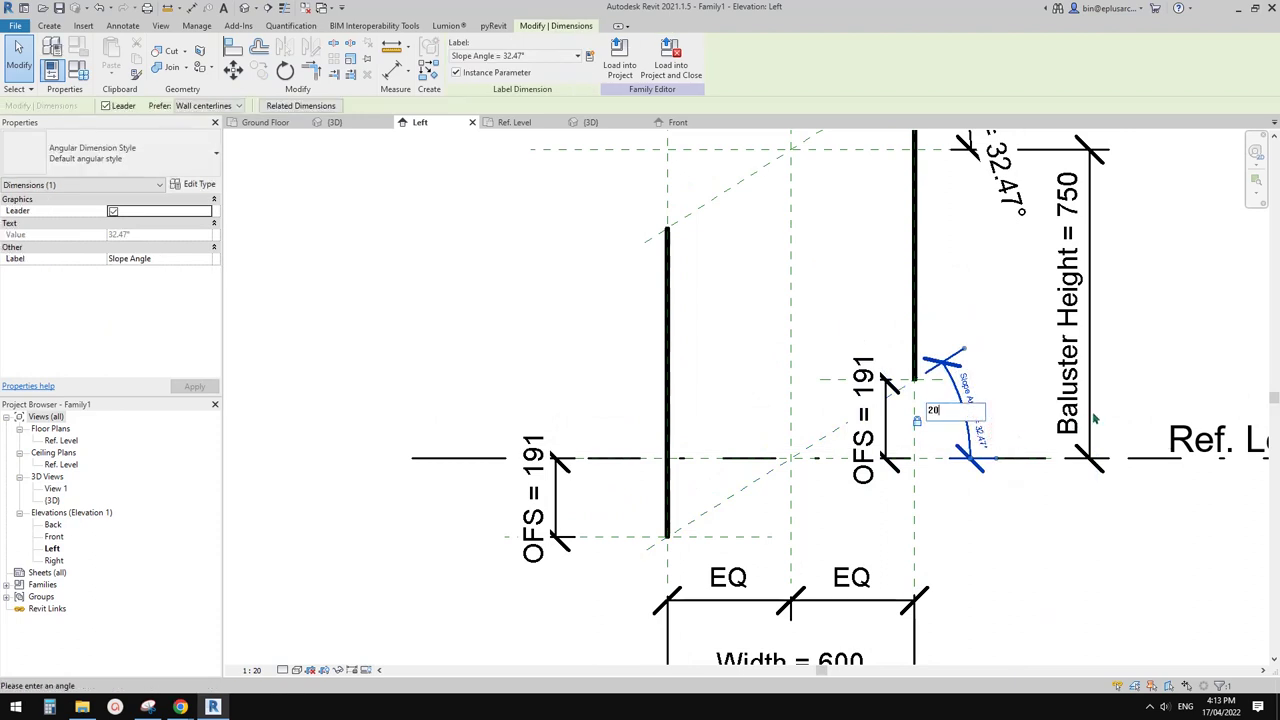
type("20")
key("Return")
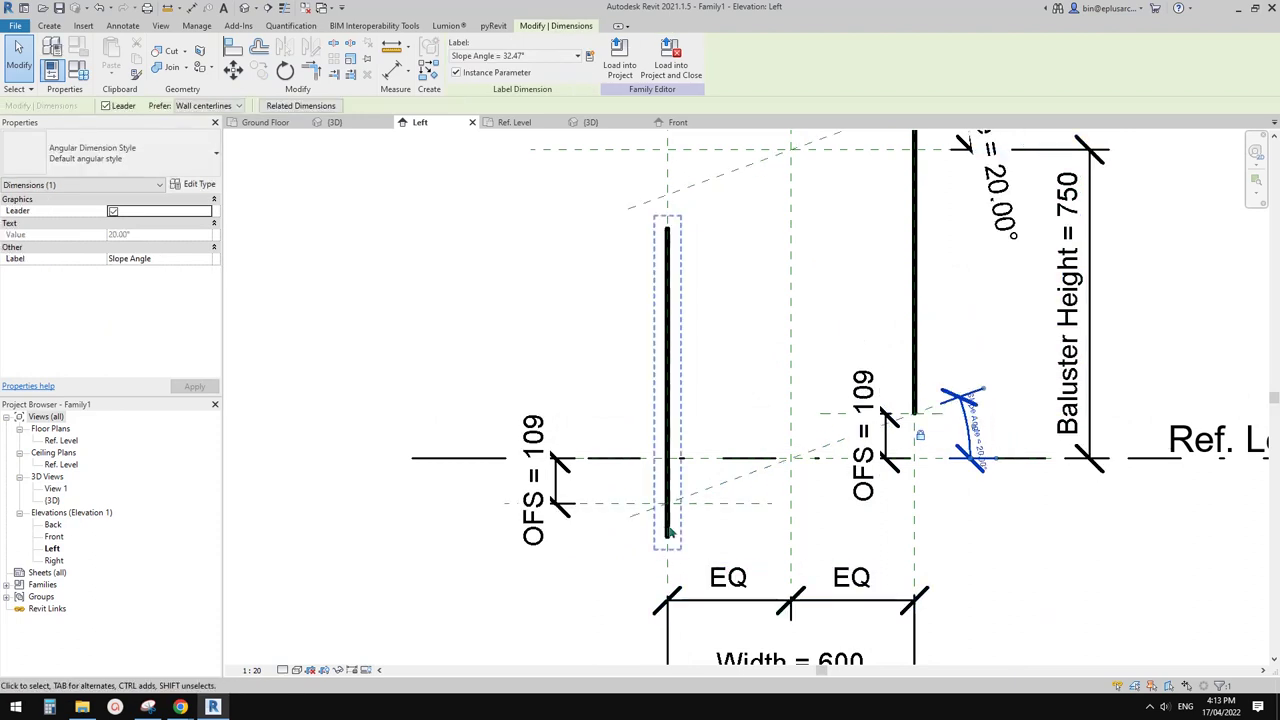
Step: Align the first bar's lower end with the OFS reference plane below Ref. Level and lock it
scroll(670, 533, "up", 2)
key("a")
key("l")
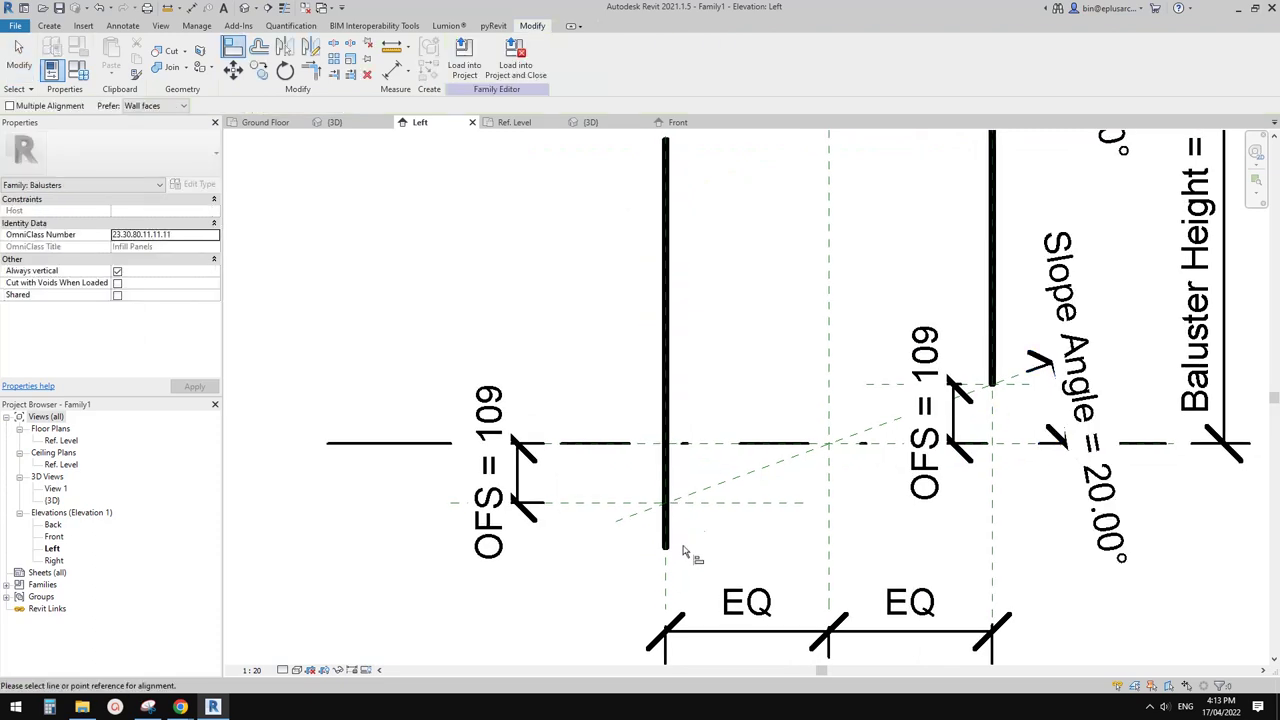
left_click(665, 545)
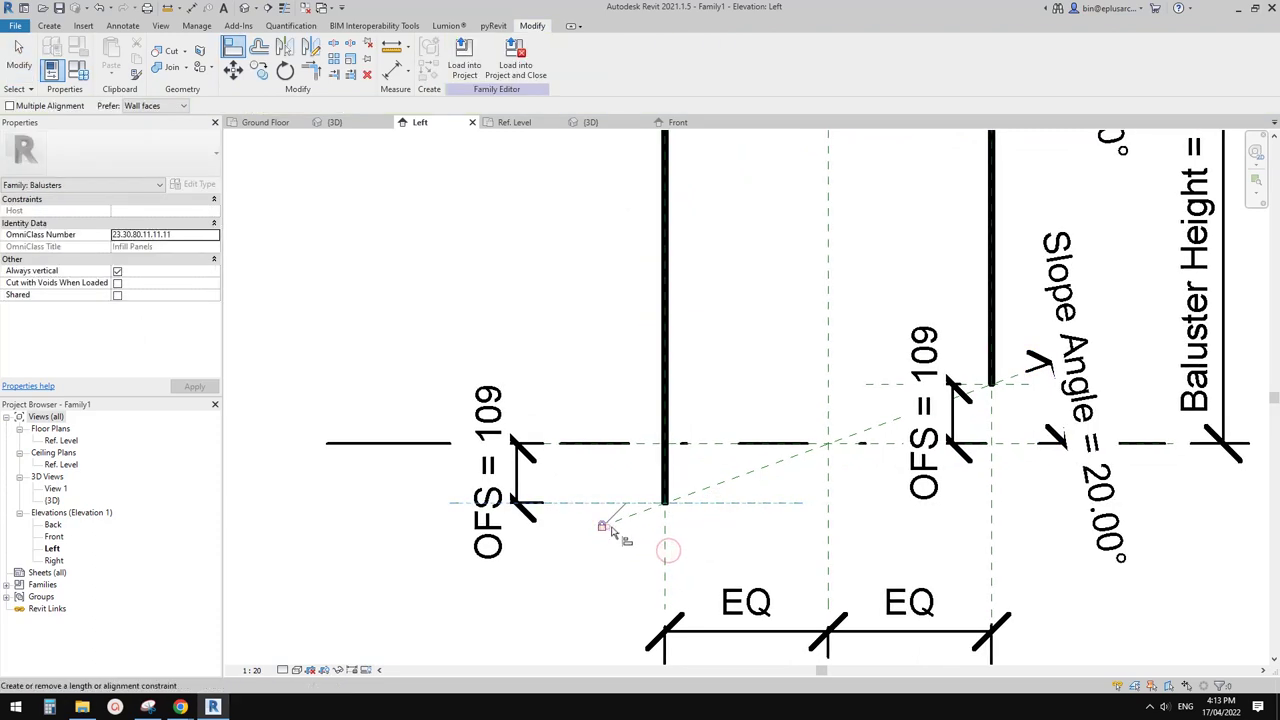
scroll(609, 525, "down", 2)
key("Escape")
key("Escape")
Step: Flex the panel by setting the lower Slope Angle dimension to 30°
left_click(709, 516)
key("Escape")
left_click(887, 460)
left_click(871, 458)
type("30")
key("Return")
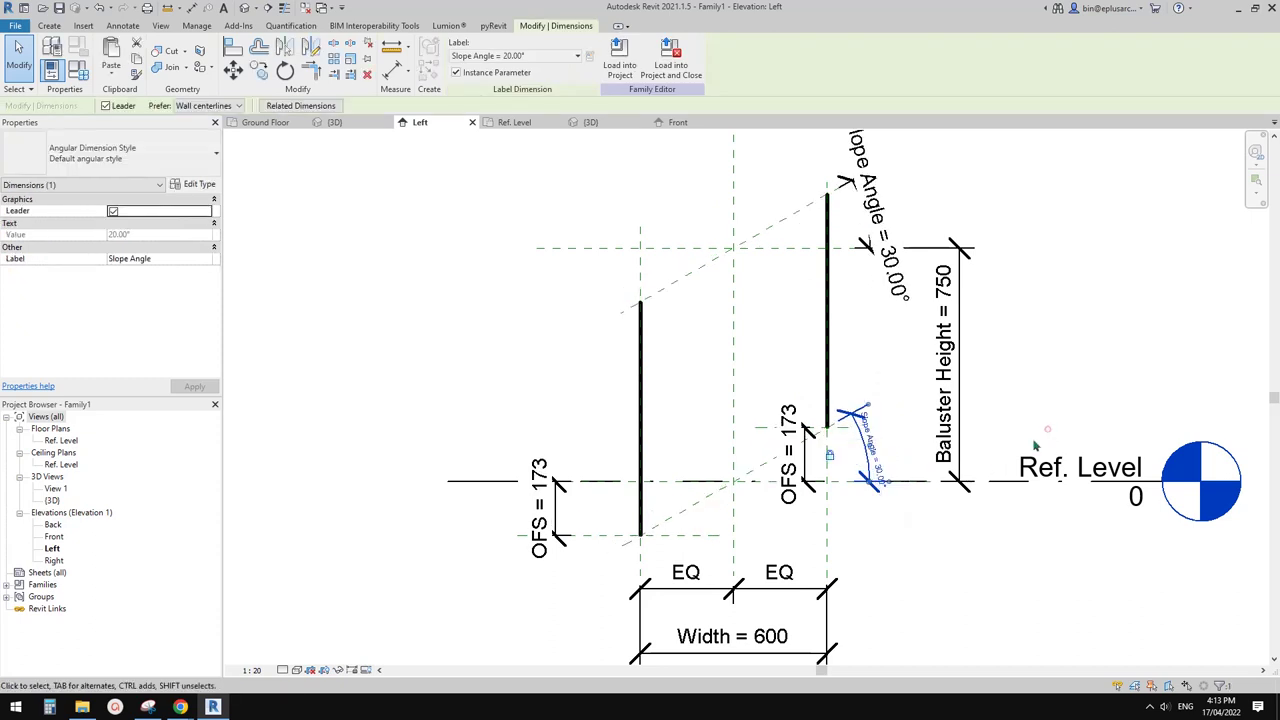
key("Escape")
Step: Set the panel's Width dimension to 900 mm
left_click(638, 565)
middle_click_drag(737, 642, 740, 533)
key("Escape")
left_click(741, 535)
left_click(770, 532)
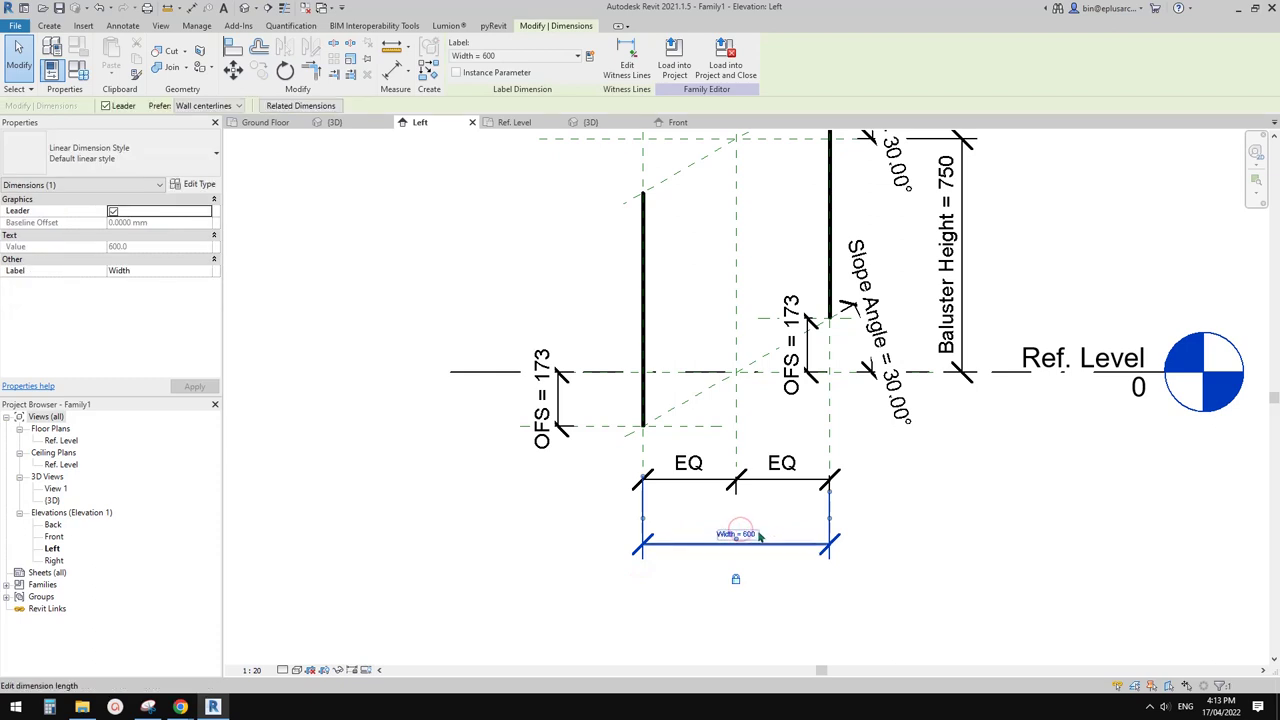
key("Return")
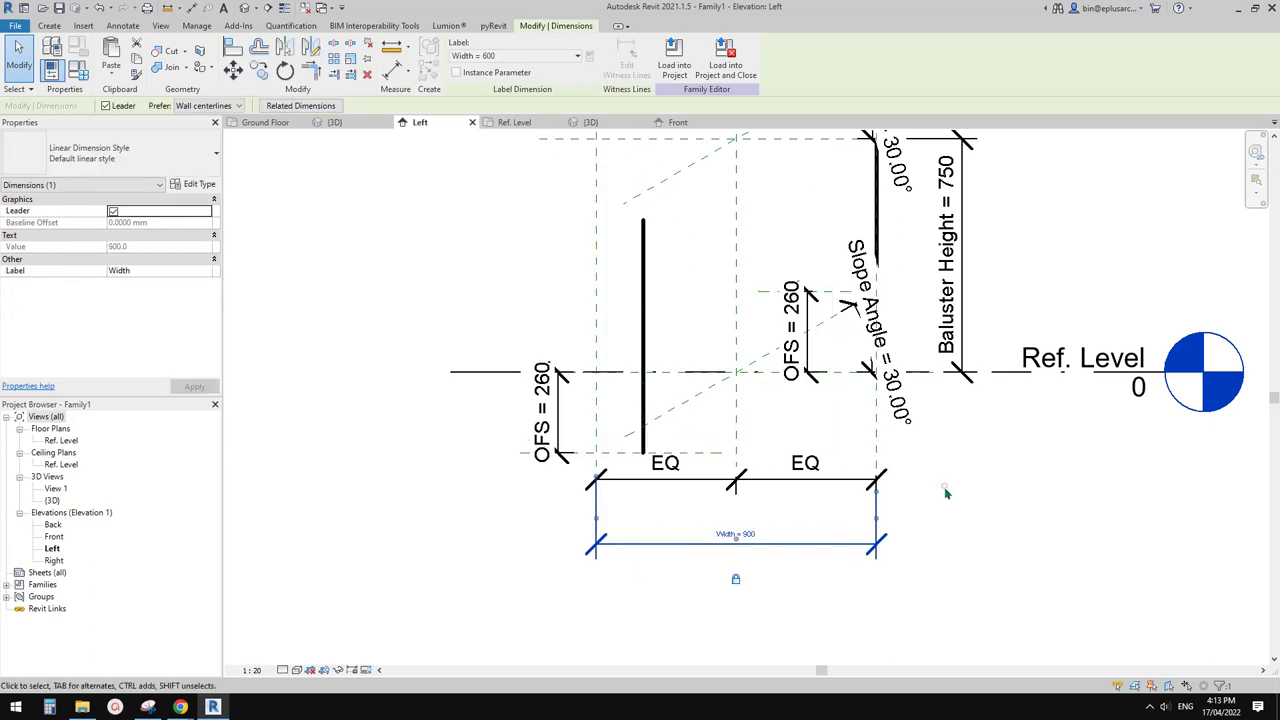
Step: Align the first bar horizontally with the Front reference plane and lock the alignment
key("Escape")
key("a")
key("l")
left_click(598, 400)
left_click(645, 420)
scroll(667, 405, "down", 1)
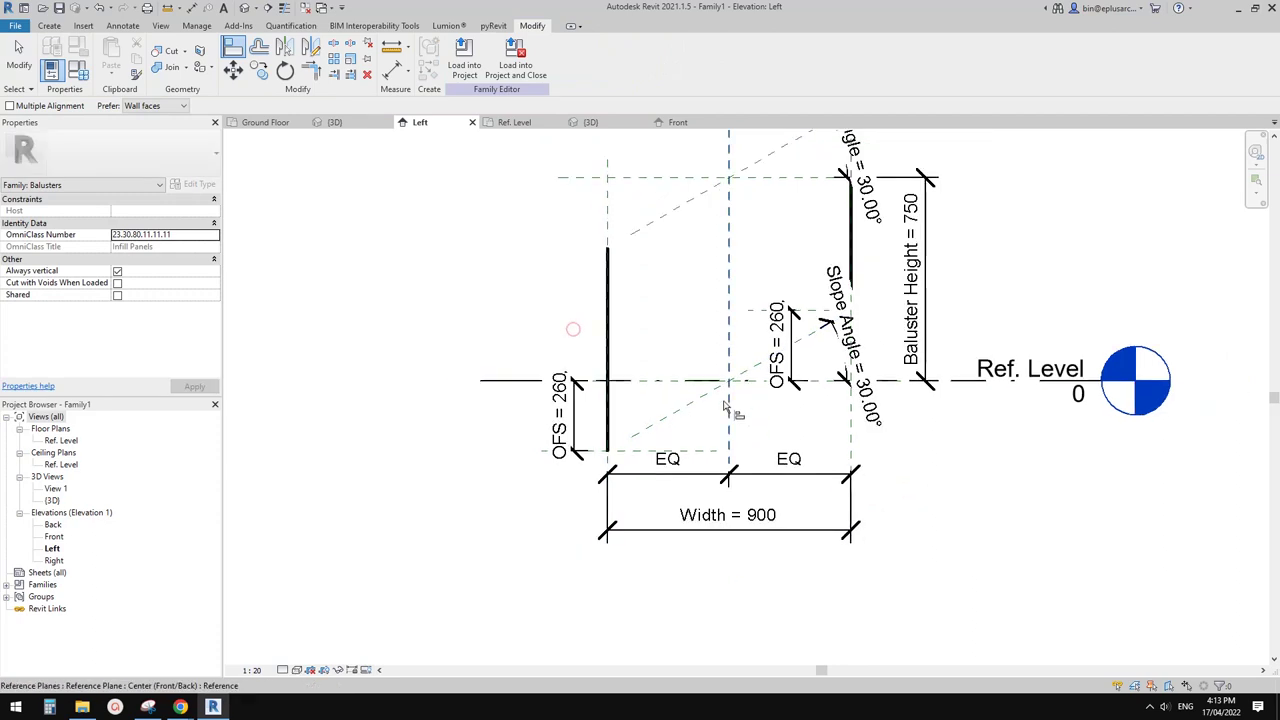
middle_click_drag(724, 401, 726, 430)
key("Escape")
key("Escape")
Step: Set the panel's Width dimension to 600 mm
left_click(610, 239)
key("Escape")
left_click(770, 545)
left_click(754, 545)
middle_click_drag(833, 549, 832, 552)
scroll(815, 535, "up", 1)
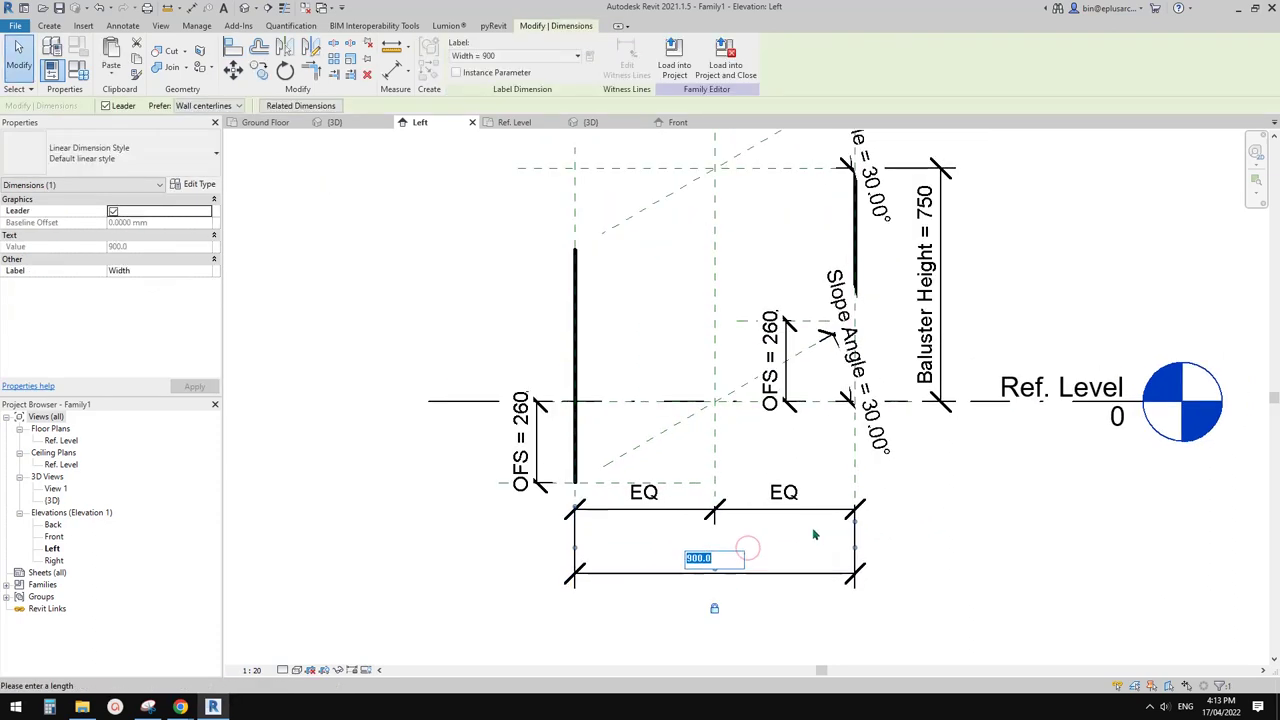
type("600")
key("Return")
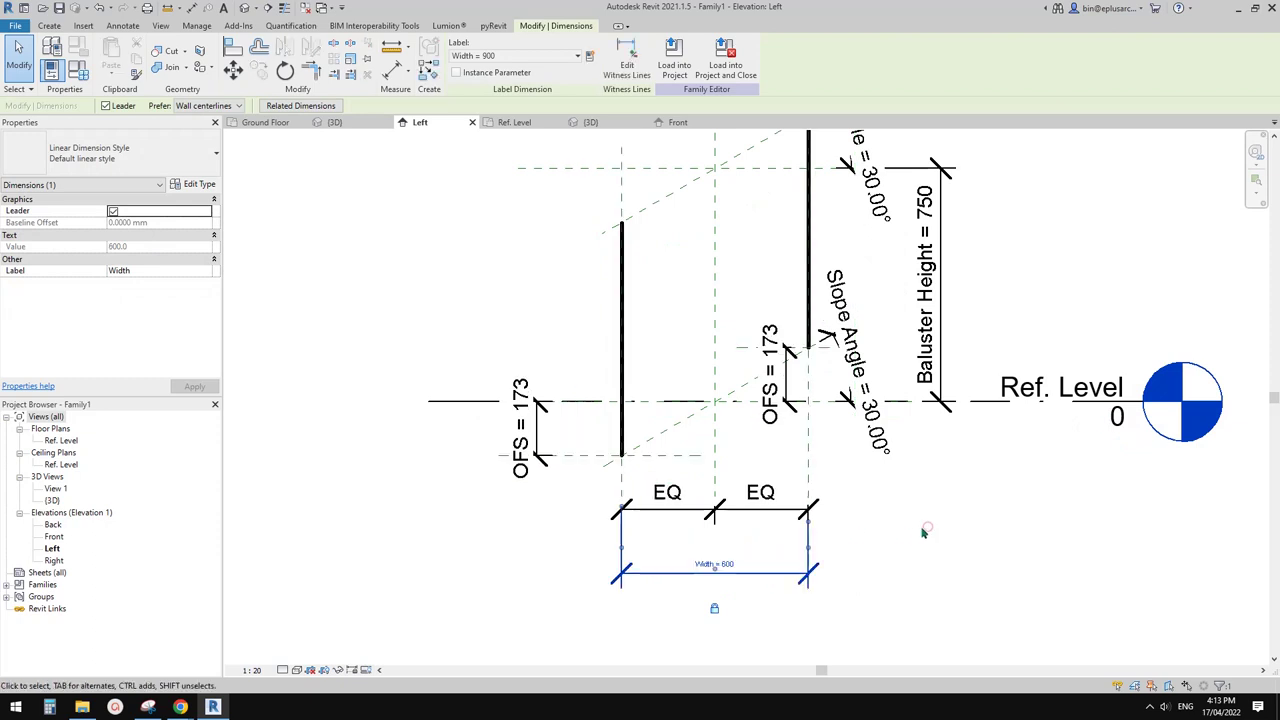
middle_click_drag(857, 433, 846, 481)
left_click(928, 527)
Step: Change the lower Slope Angle dimension to 20°
scroll(845, 515, "up", 1)
left_click(853, 414)
left_click(851, 412)
type("2")
key("Return")
left_click(963, 490)
scroll(982, 580, "down", 1)
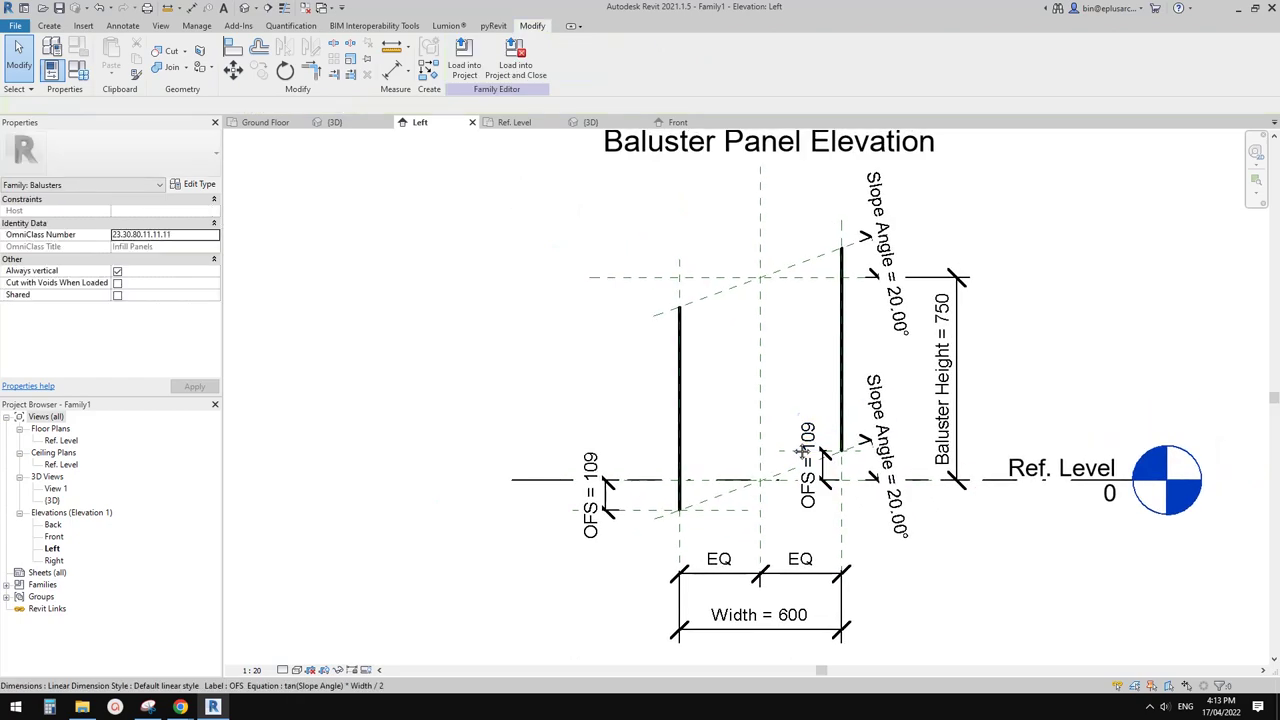
scroll(741, 438, "up", 1)
left_click(871, 351)
scroll(745, 505, "up", 1)
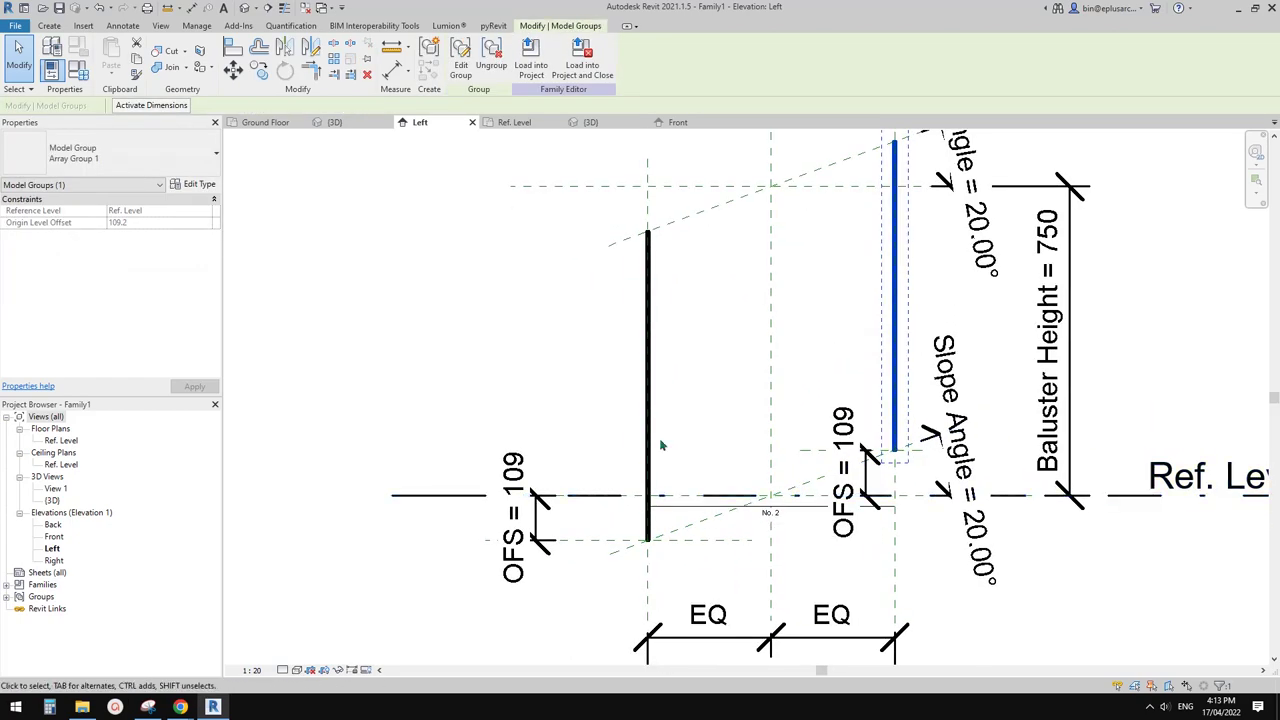
left_click(391, 278)
middle_click_drag(750, 488, 752, 493)
Step: Add a Length type parameter named Spacing to the family, grouped under Dimensions
left_click(78, 68)
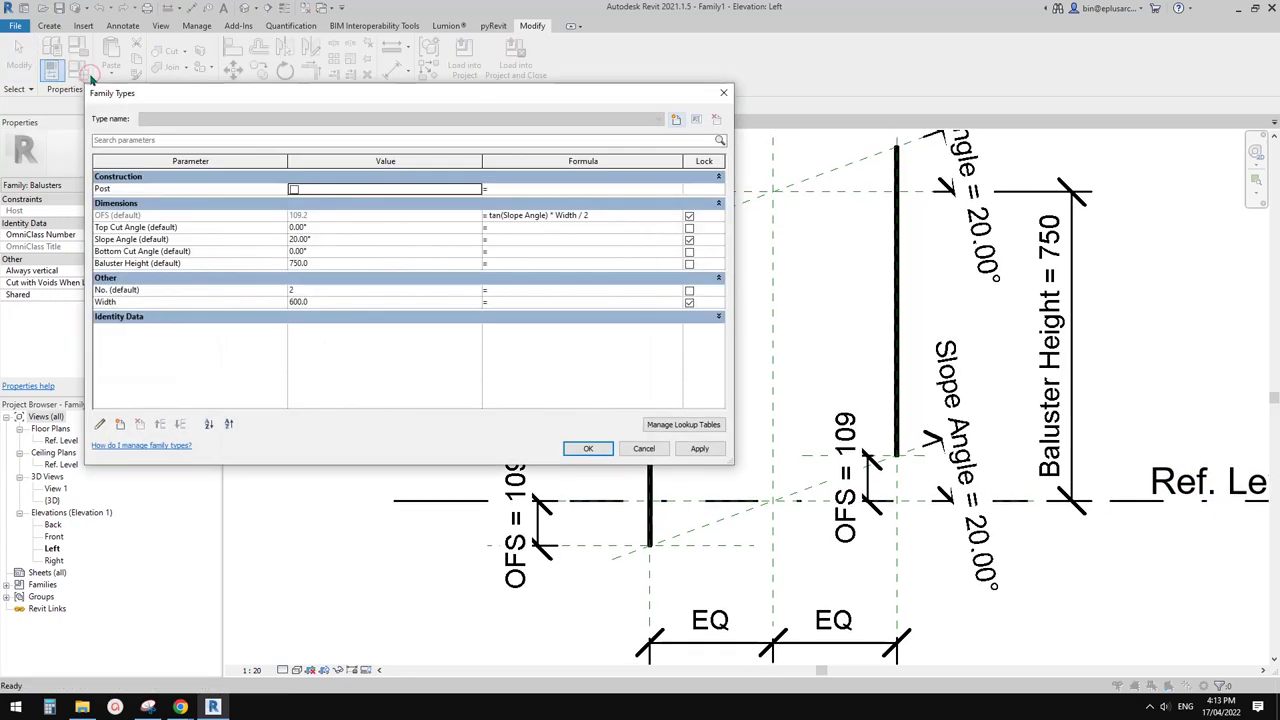
left_click(120, 425)
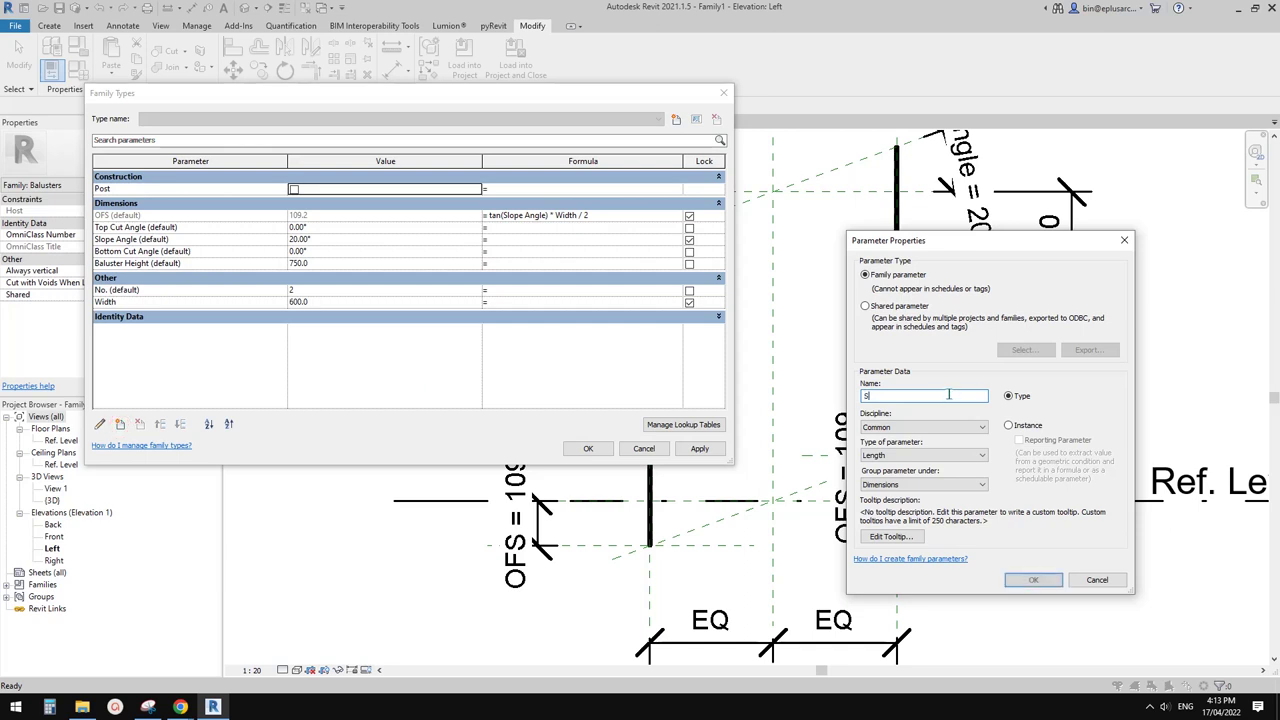
left_click(975, 455)
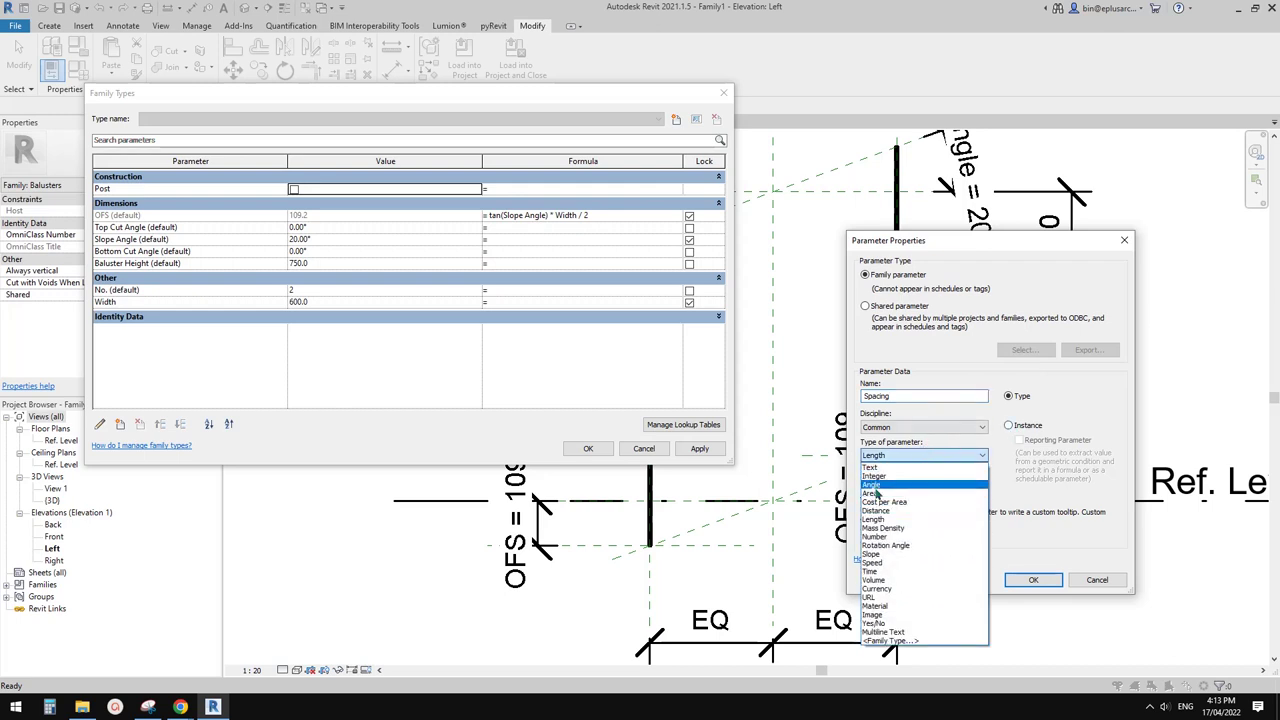
left_click(880, 455)
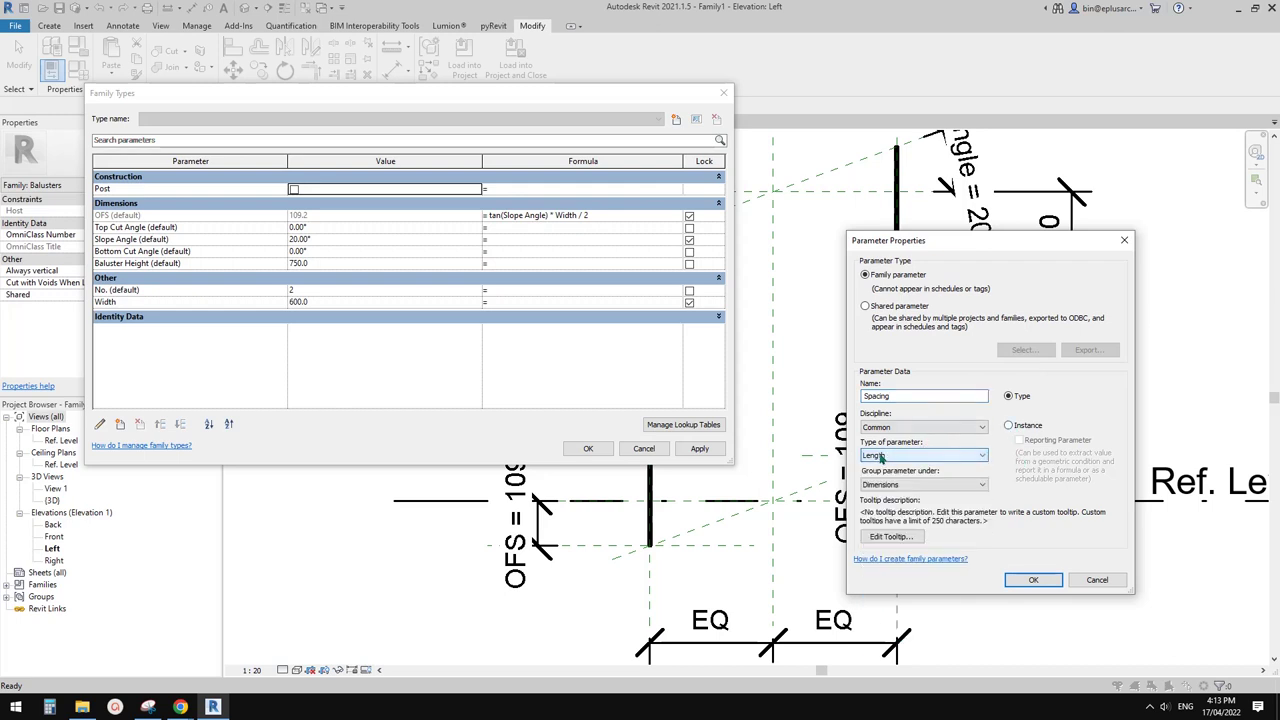
left_click(1010, 426)
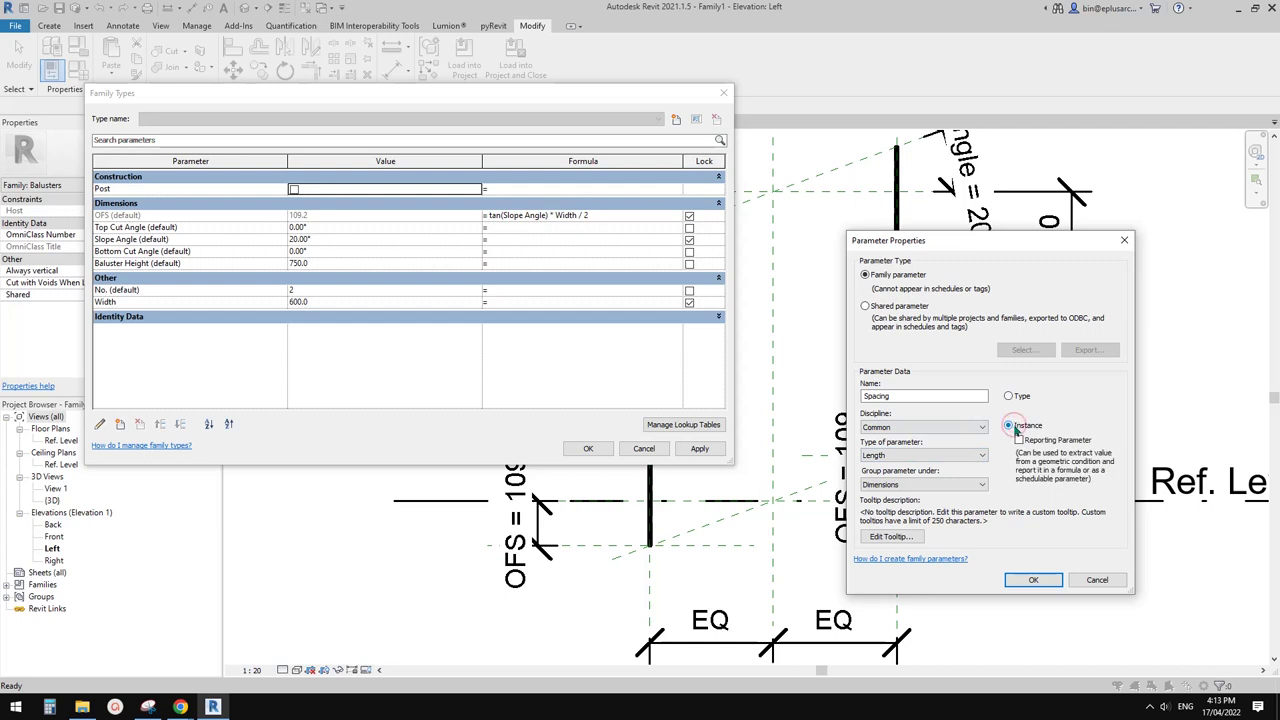
left_click(1010, 396)
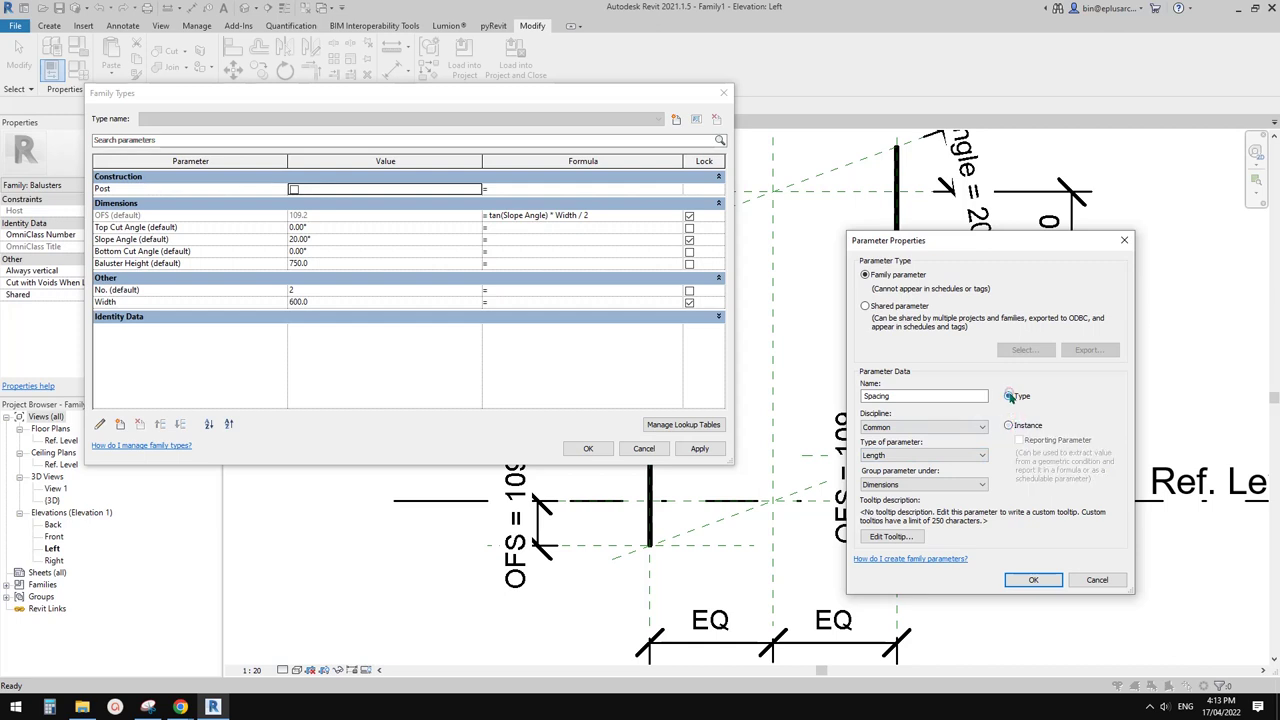
left_click(1036, 579)
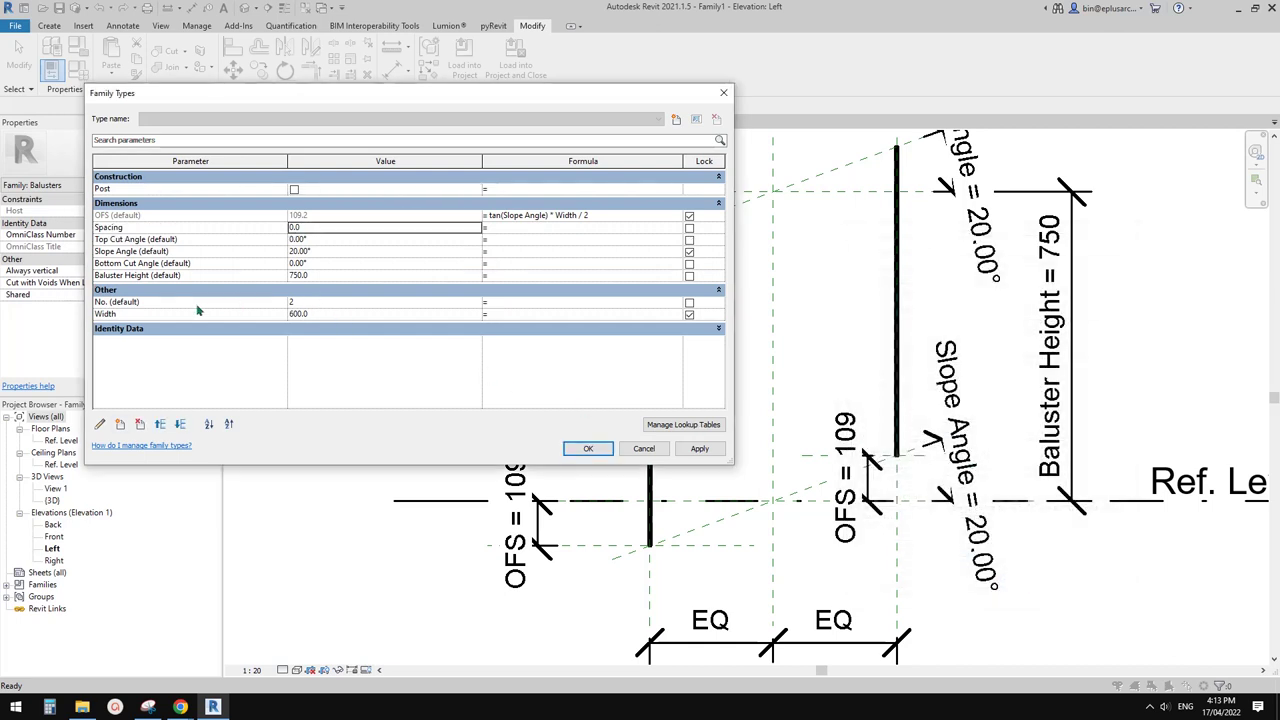
Step: Try to drive the No. parameter with the formula Width/Spacing
left_click(505, 303)
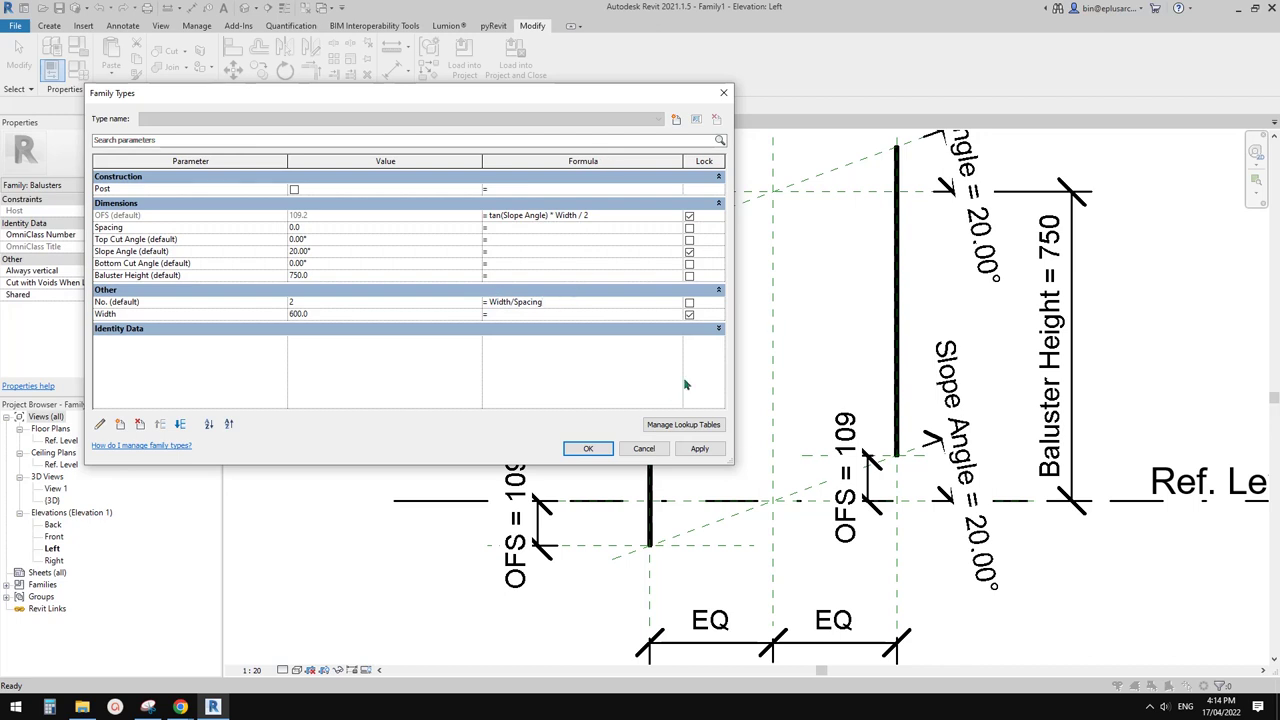
left_click(589, 450)
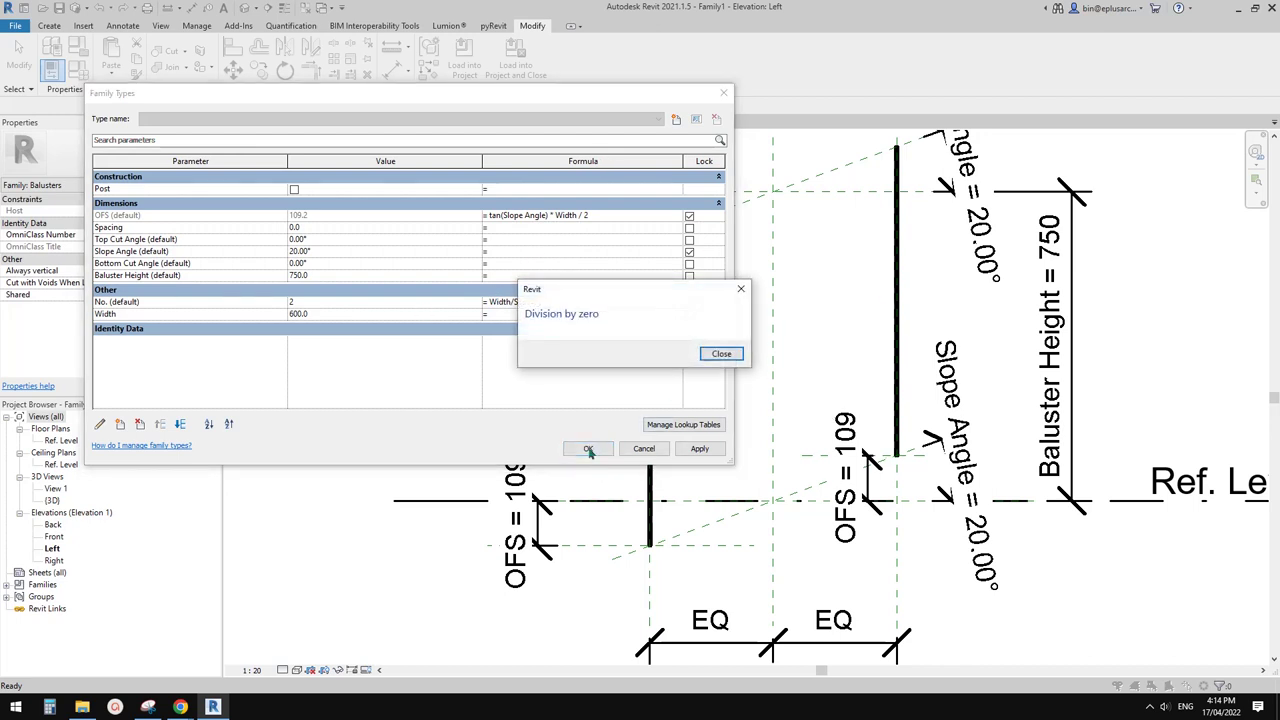
left_click(717, 355)
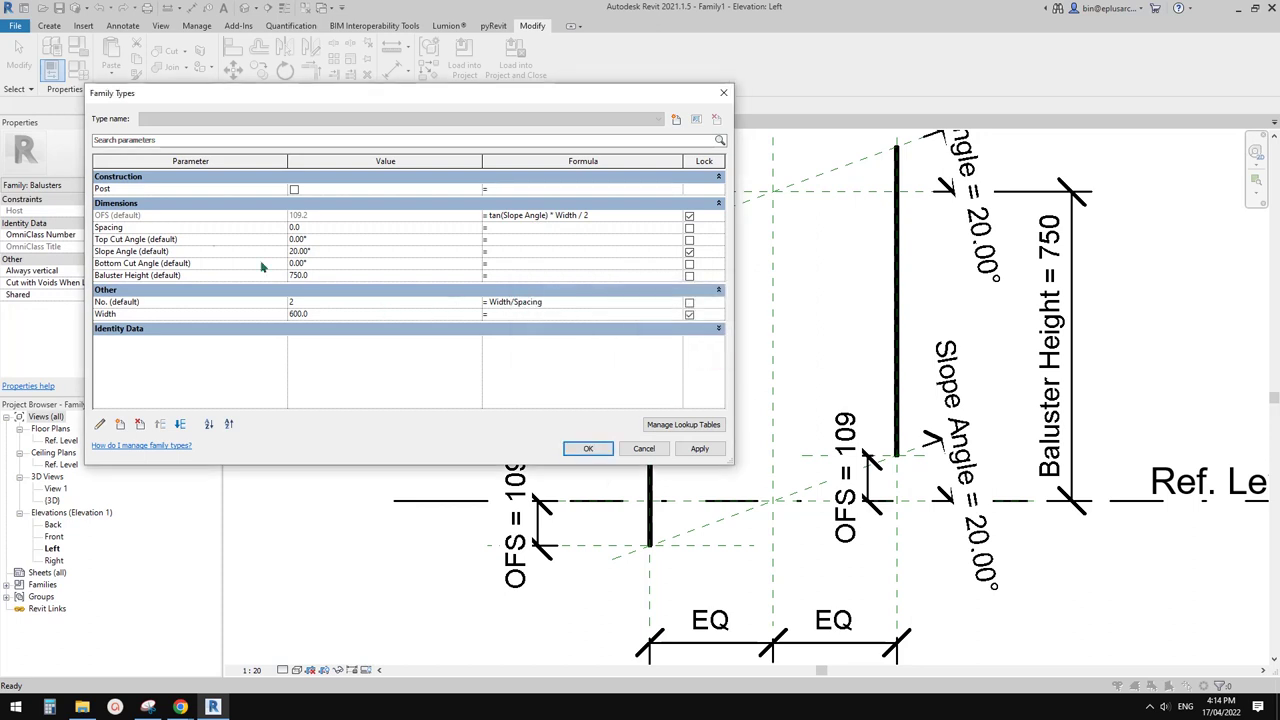
Step: Set Spacing to 100 mm with the No. formula removed, and reapply Width/Spacing as the formula for No
double_click(568, 304)
key("ctrl+c")
key("Delete")
left_click(331, 227)
type("10")
left_click(515, 305)
key("ctrl+v")
left_click(699, 448)
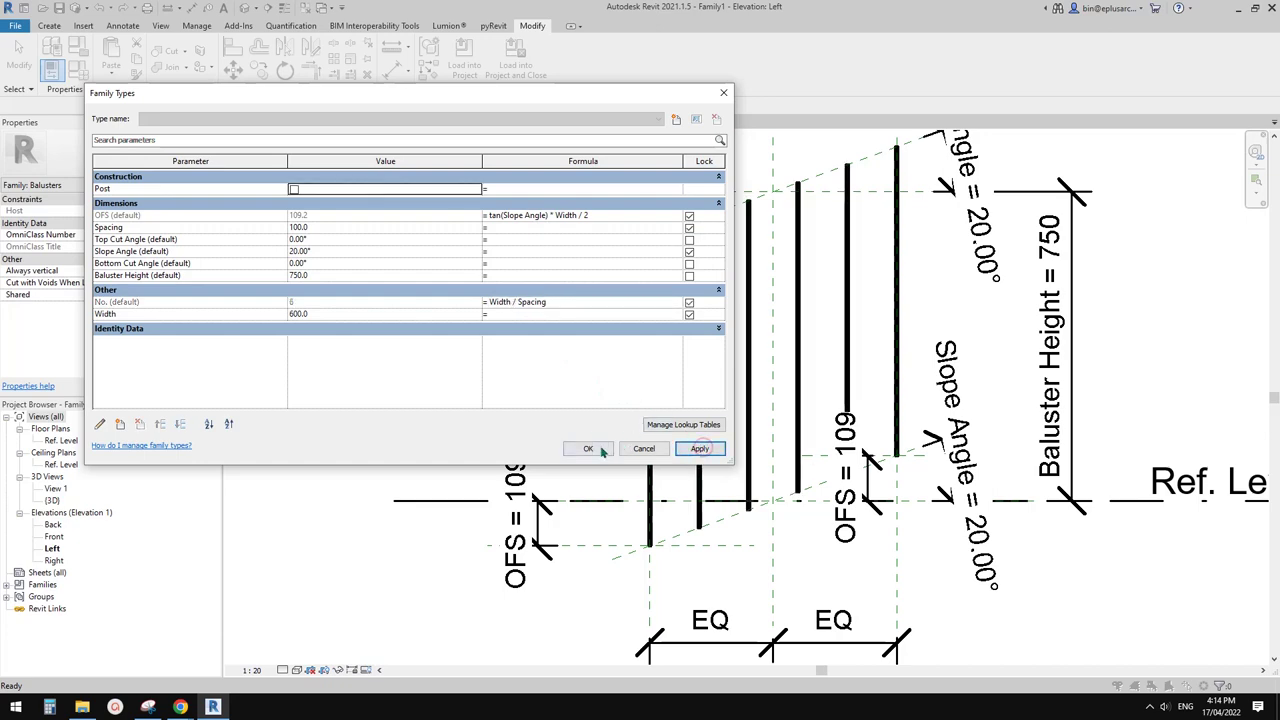
left_click(588, 448)
scroll(740, 300, "down", 3)
scroll(632, 374, "up", 4)
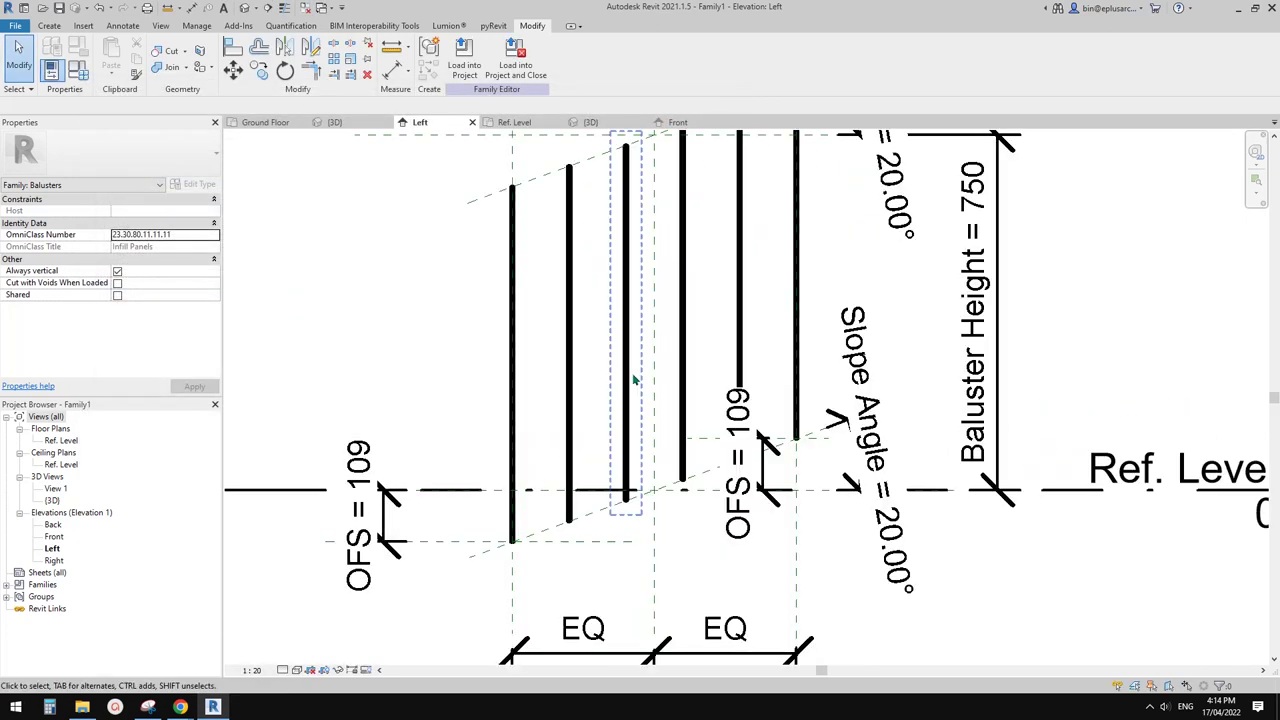
scroll(614, 398, "down", 2)
Step: Flex the arrayed bars by setting the lower Slope Angle dimension to 30°
middle_click_drag(640, 400, 832, 422)
left_click(877, 441)
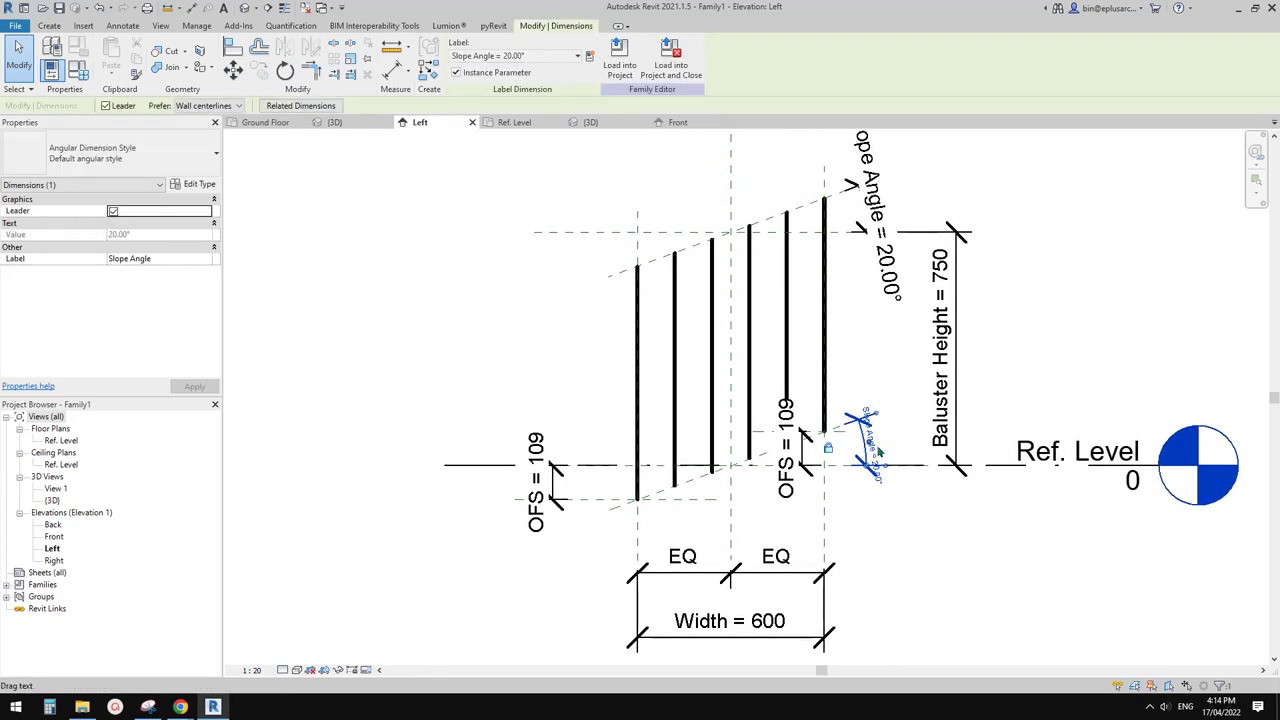
left_click(870, 442)
scroll(891, 420, "up", 2)
left_click(875, 351)
left_click(875, 350)
middle_click_drag(873, 368, 823, 404)
left_click(871, 401)
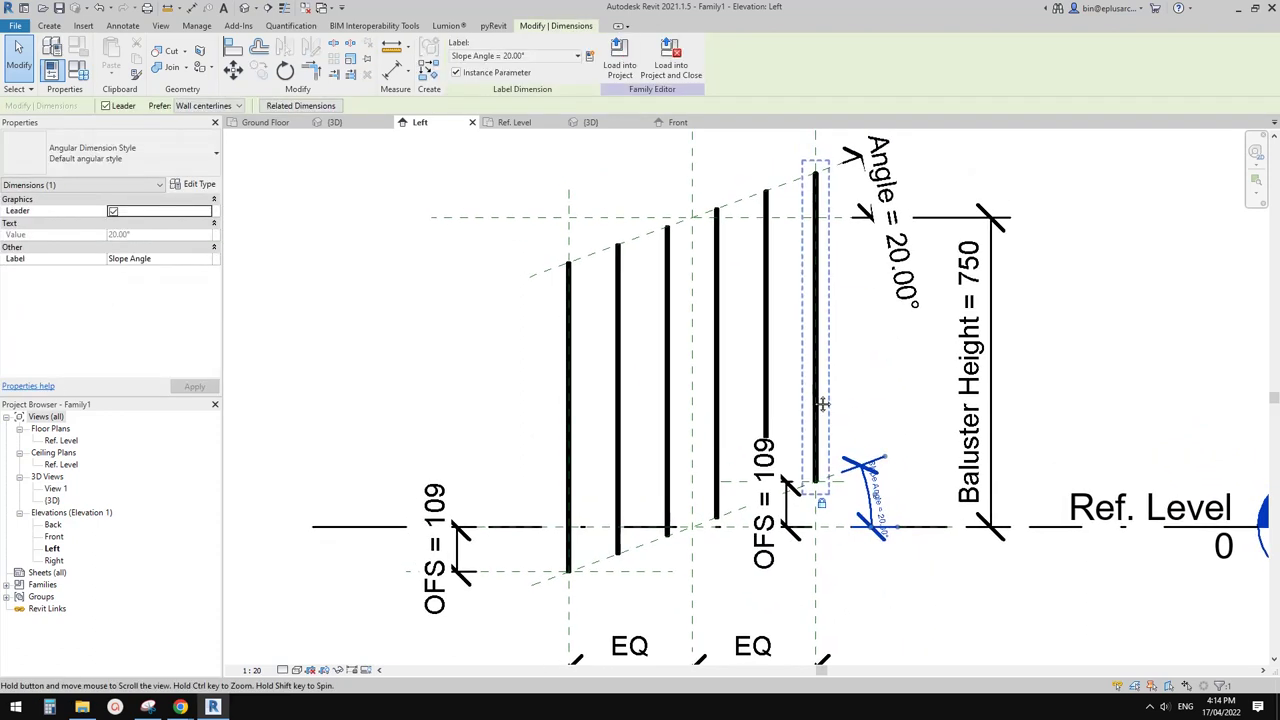
left_click(854, 300)
left_click(877, 390)
left_click(876, 386)
left_click(875, 419)
left_click_drag(884, 505, 885, 509)
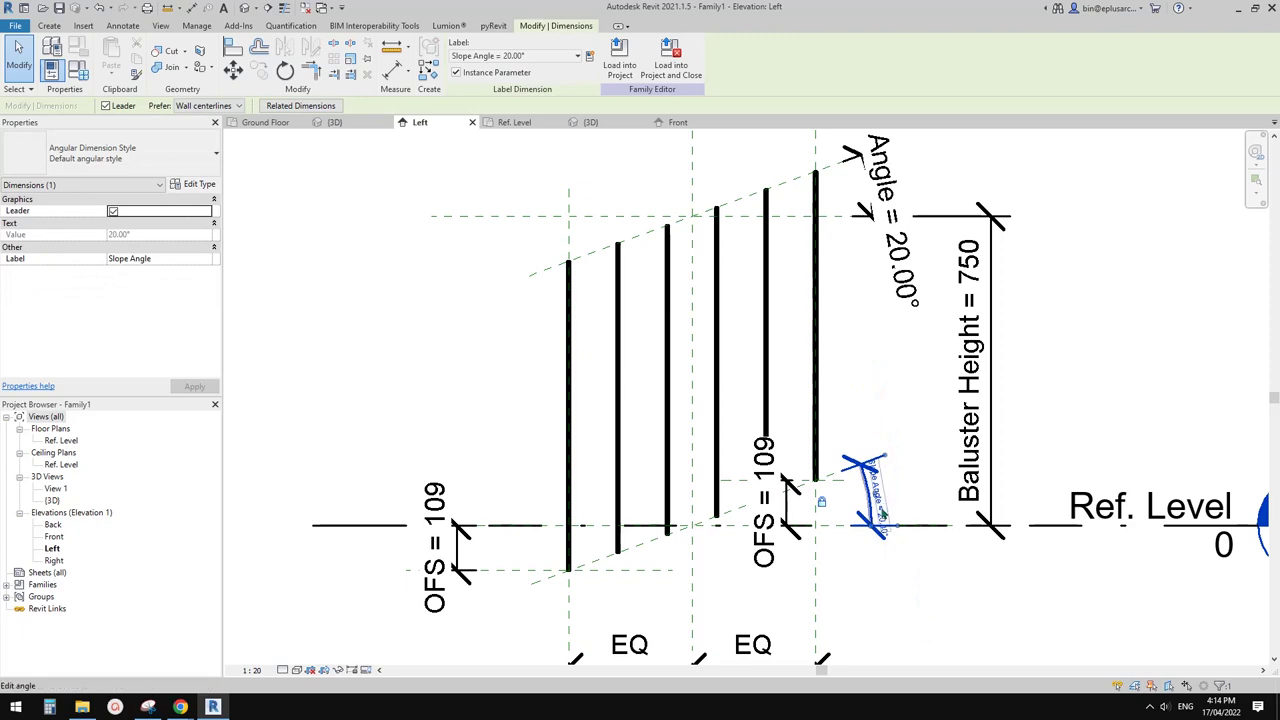
left_click(886, 513)
middle_click_drag(889, 454, 886, 461)
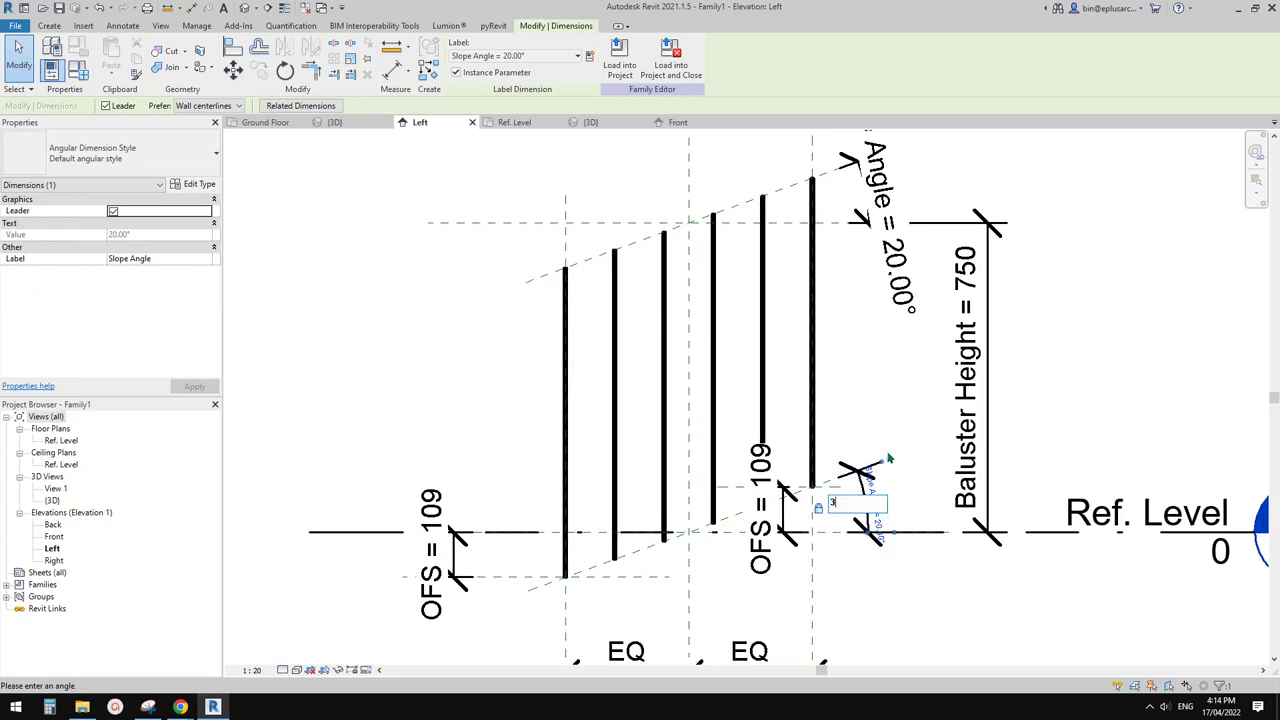
key("Return")
Step: Set the arrayed panel's lower Slope Angle dimension to 20°
scroll(860, 480, "down", 2)
scroll(860, 480, "up", 2)
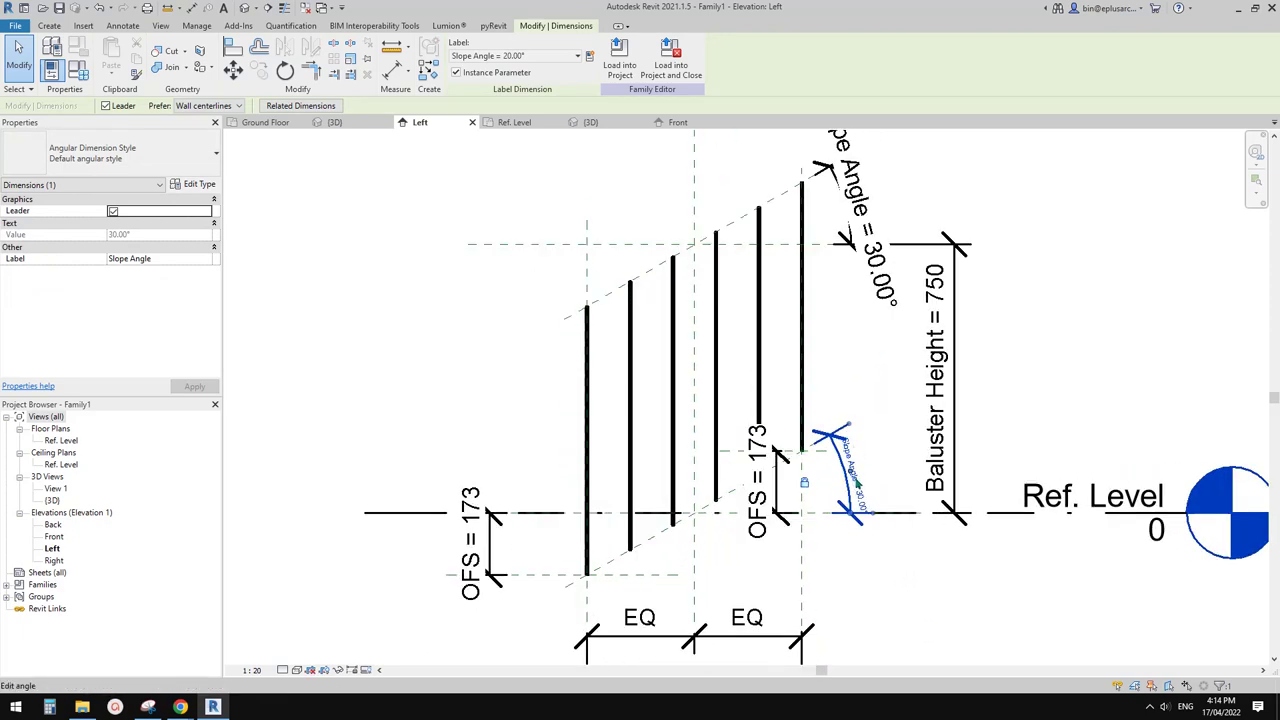
type("20")
key("Return")
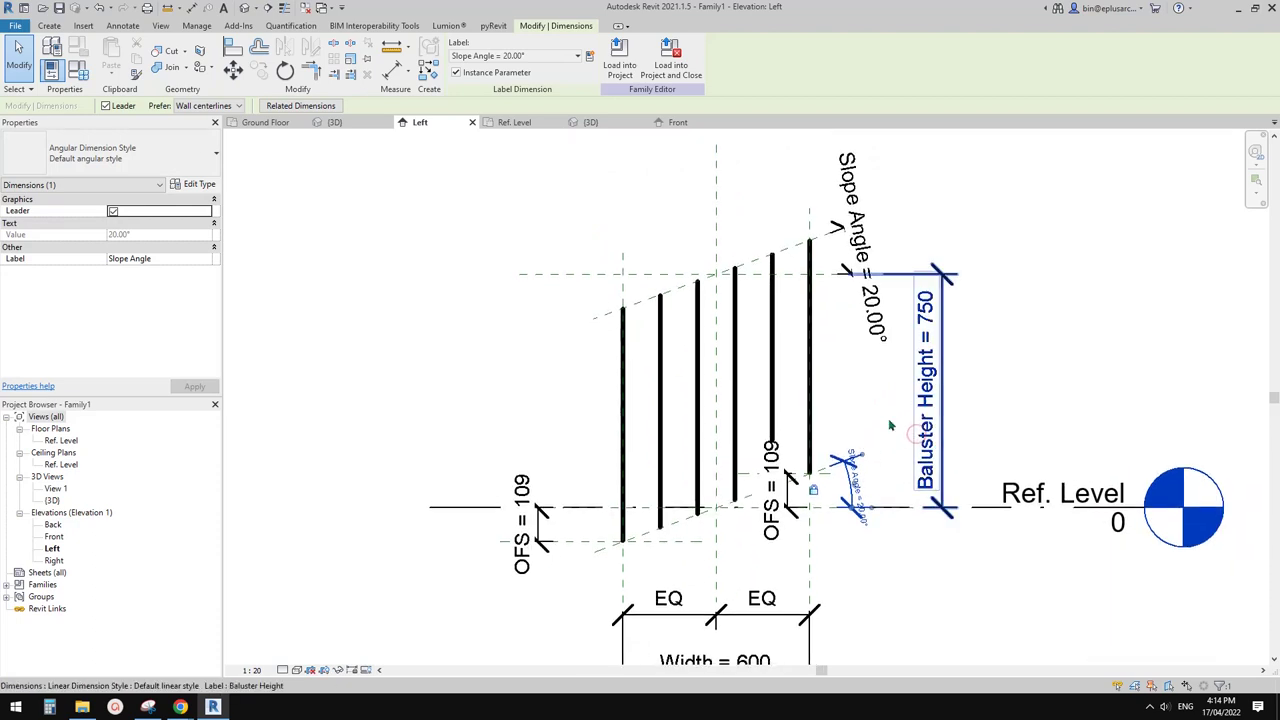
key("Escape")
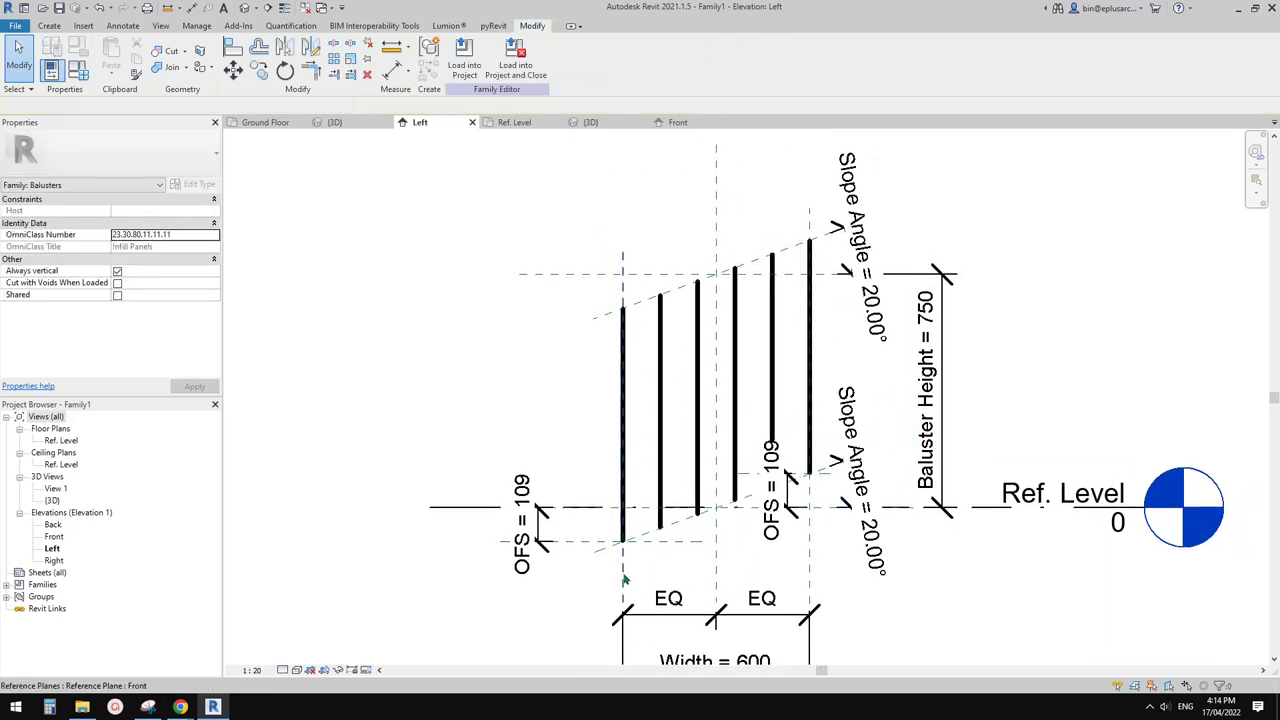
Step: Set the Width dimension of the arrayed panel to 900 mm
left_click(624, 588)
middle_click_drag(684, 574, 696, 481)
left_click(745, 572)
left_click(745, 572)
type("900")
left_click(917, 529)
scroll(764, 485, "down", 1)
Step: Load the baluster panel family into Project2 and show the project's 3D view
middle_click_drag(764, 485, 757, 558)
left_click(619, 234)
left_click(464, 55)
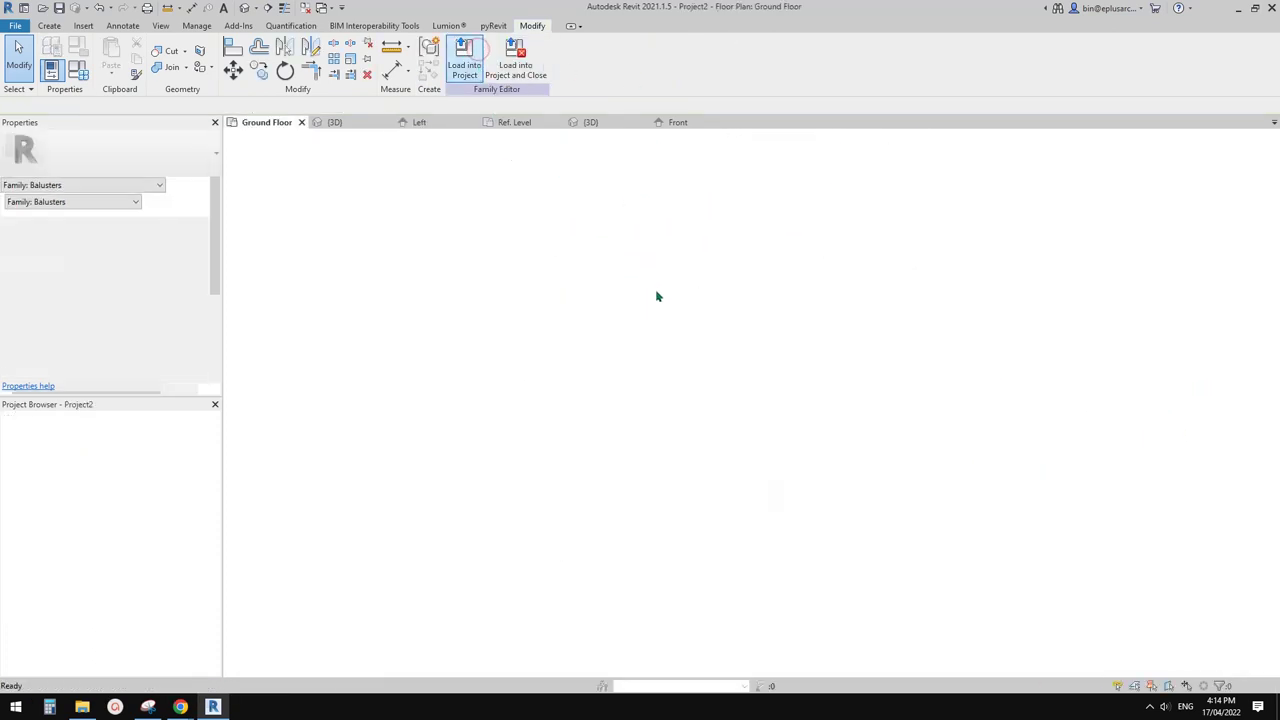
left_click(256, 8)
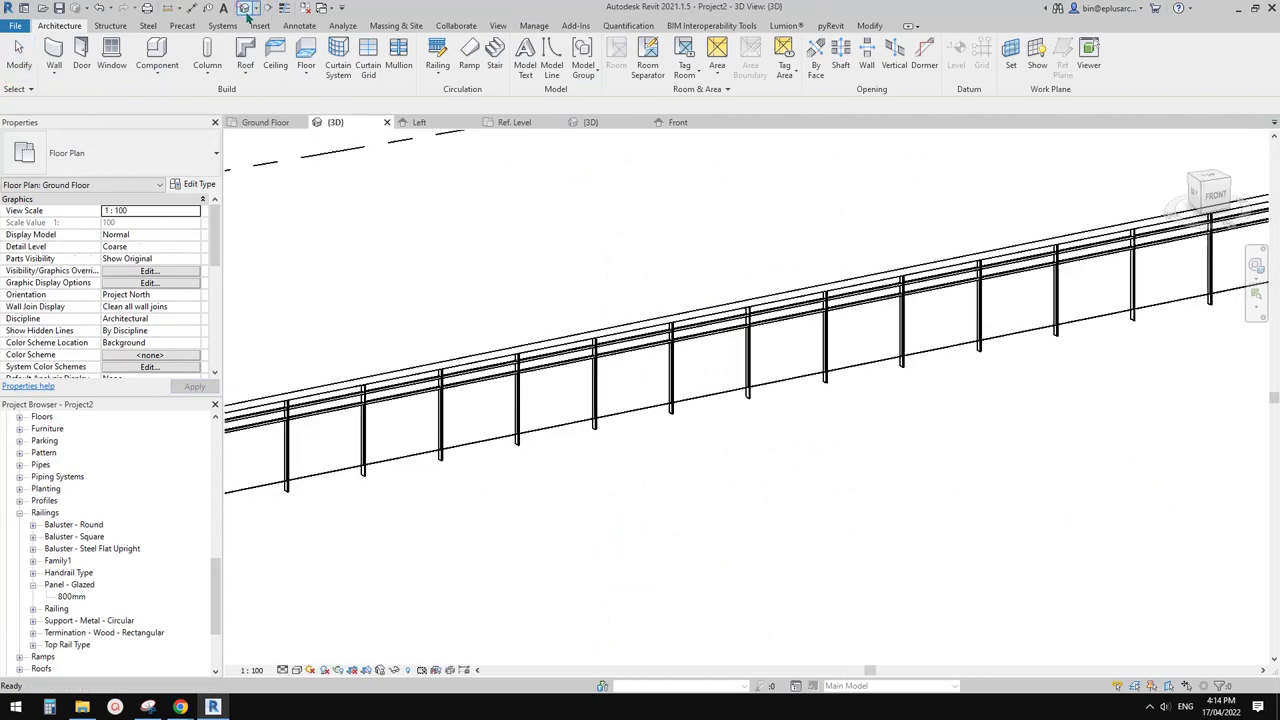
Step: Duplicate the glass panel railing's type under the name "new"
left_click(648, 373)
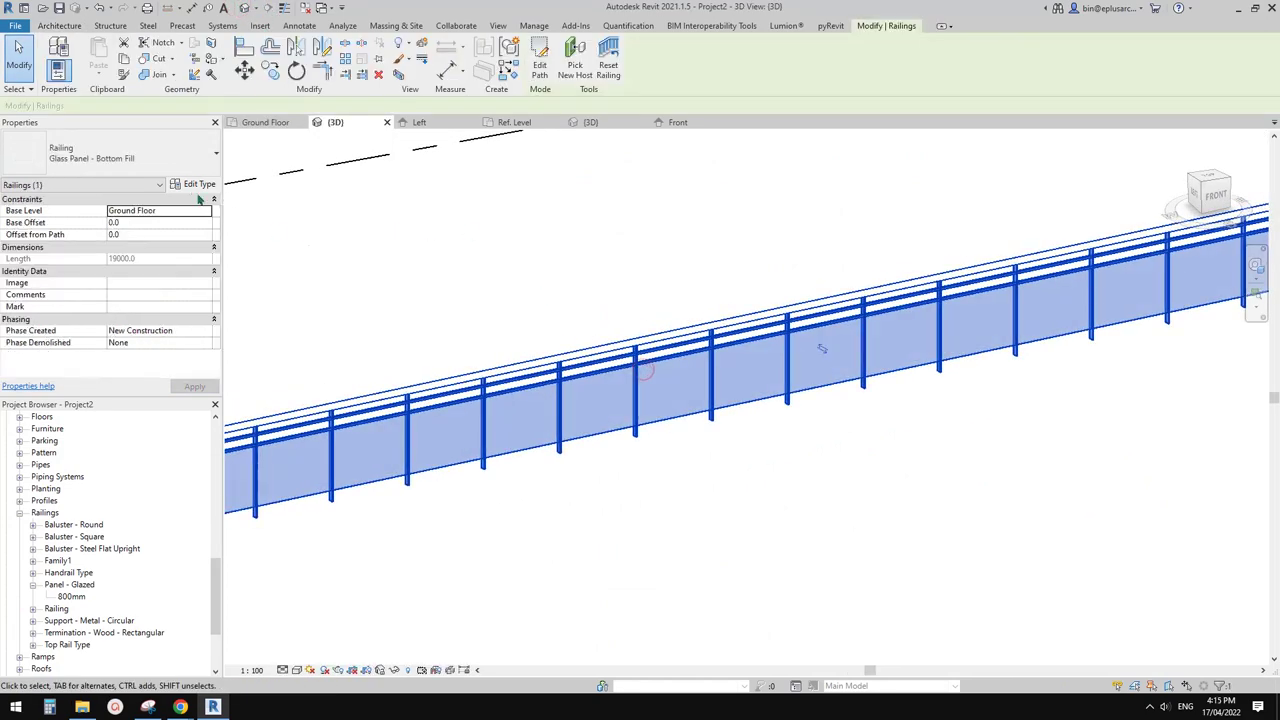
left_click(187, 186)
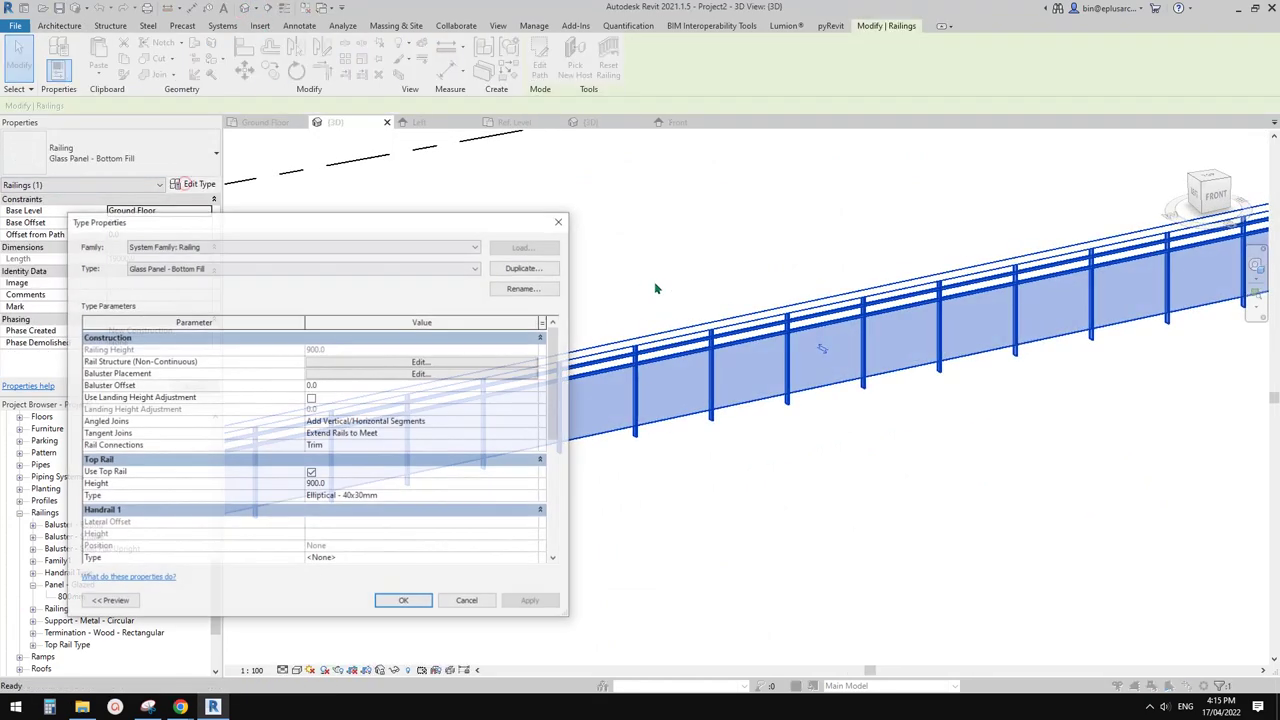
left_click(535, 268)
type("new")
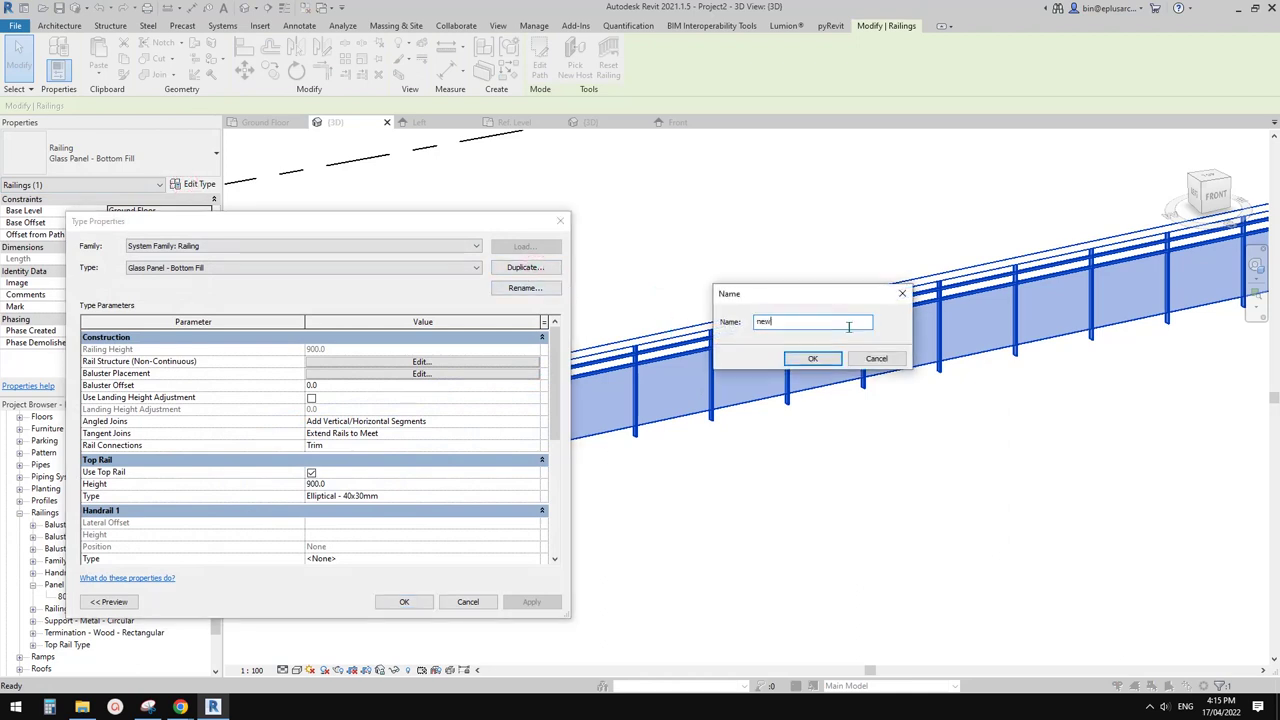
key("Return")
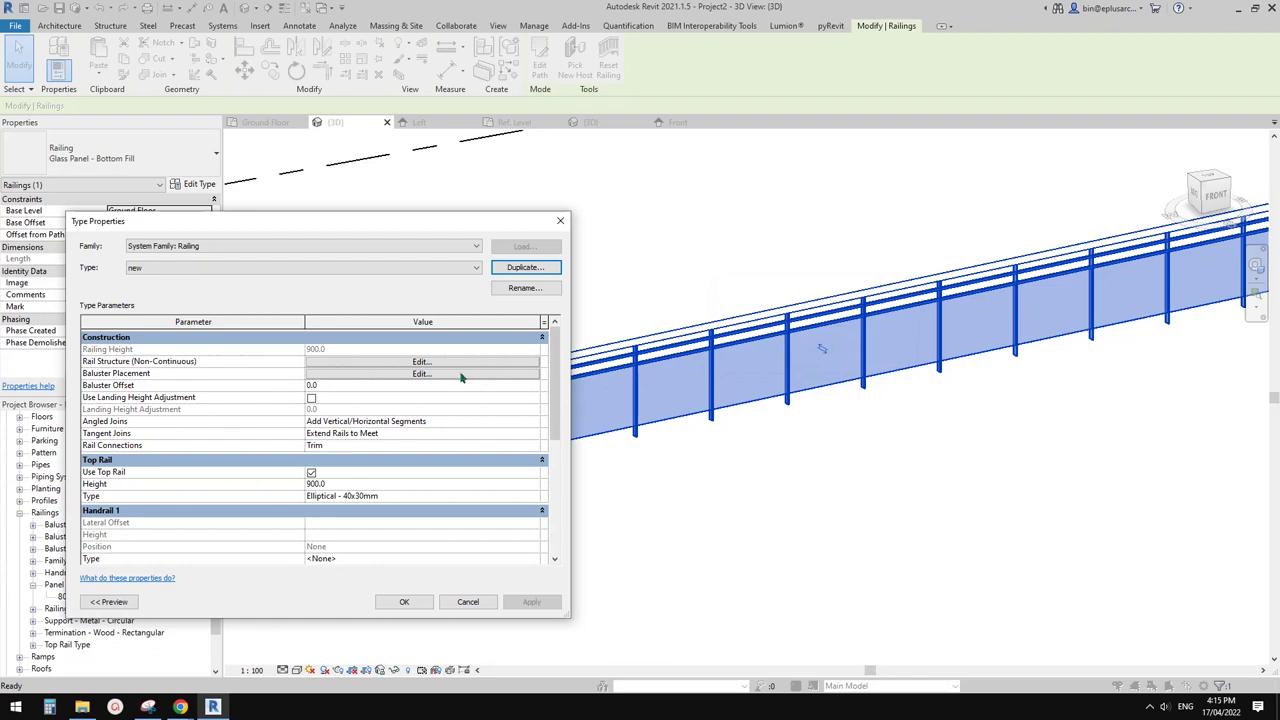
Step: In the baluster placement, replace the glazed panel with Family1 and set its and the pattern end's distance from previous to 500
left_click(380, 375)
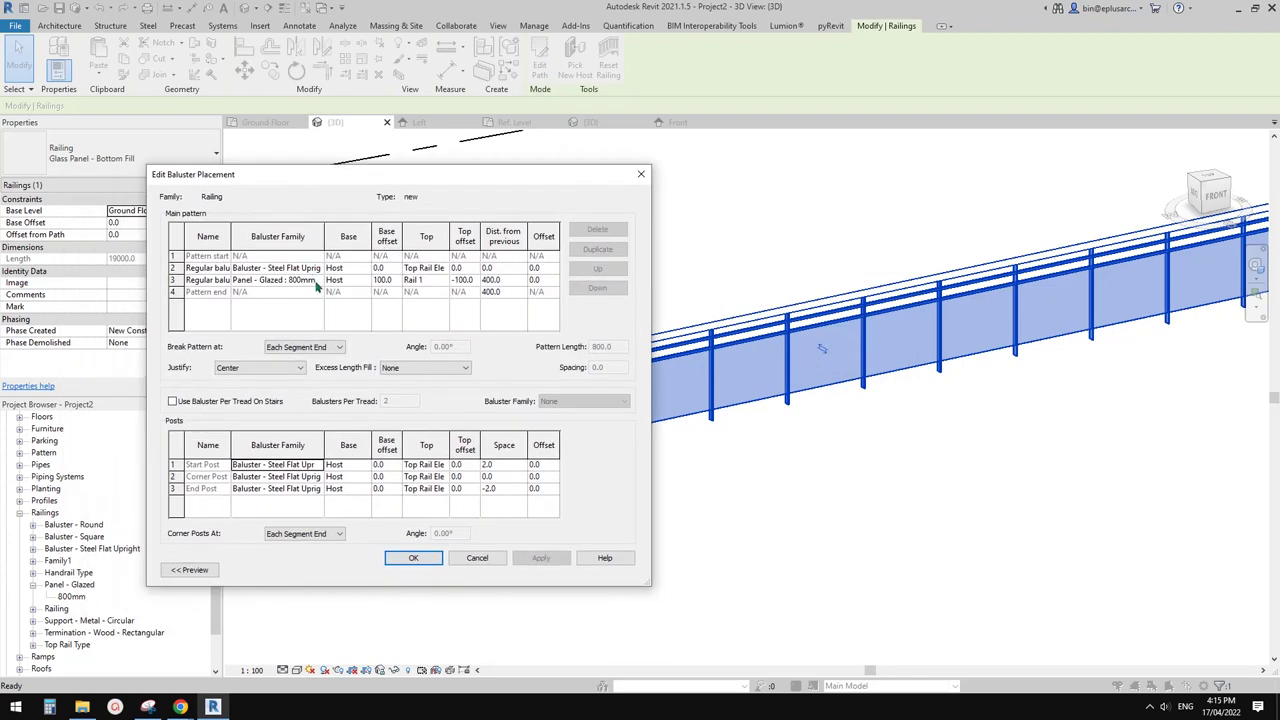
left_click(316, 284)
left_click(262, 342)
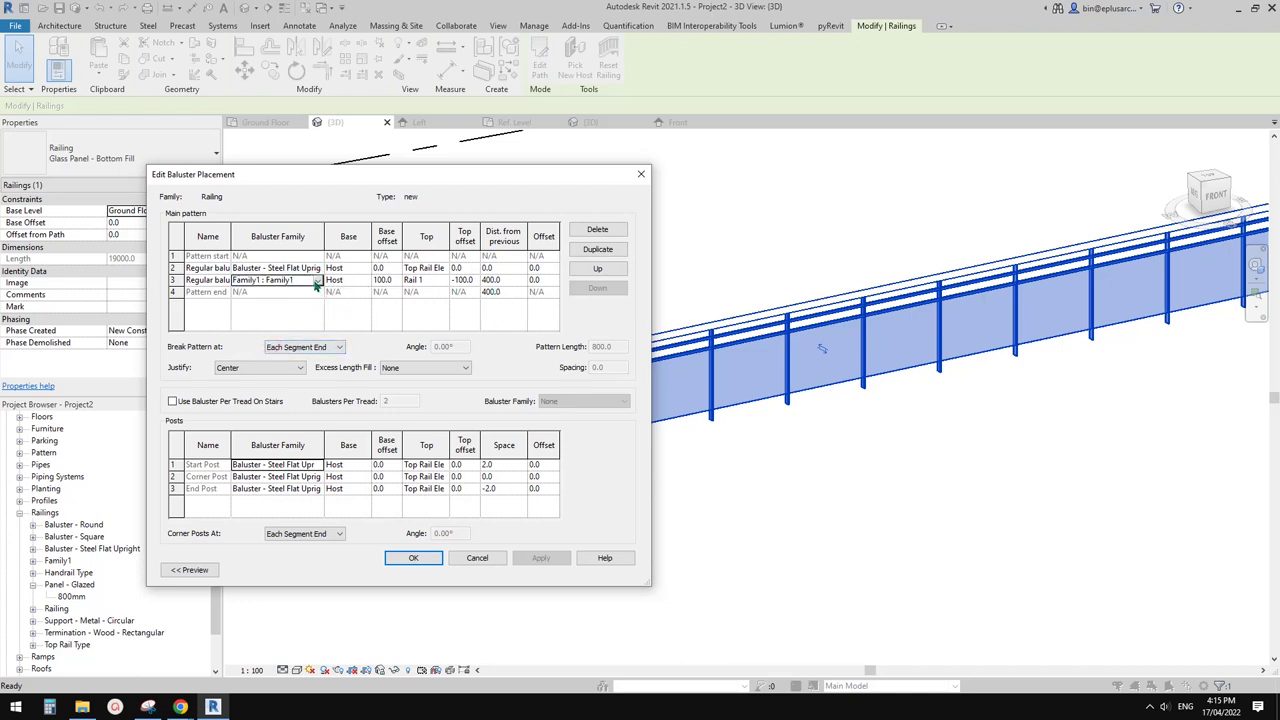
left_click(513, 285)
left_click(514, 293)
type("50")
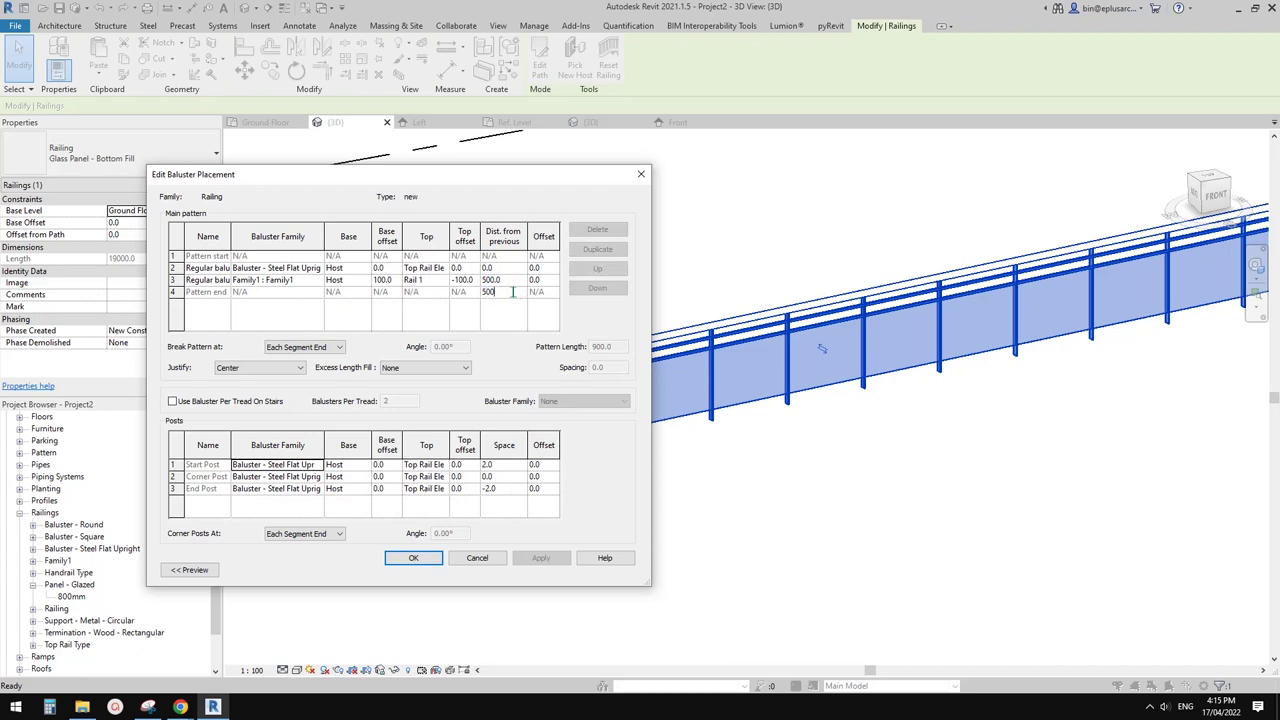
left_click(413, 558)
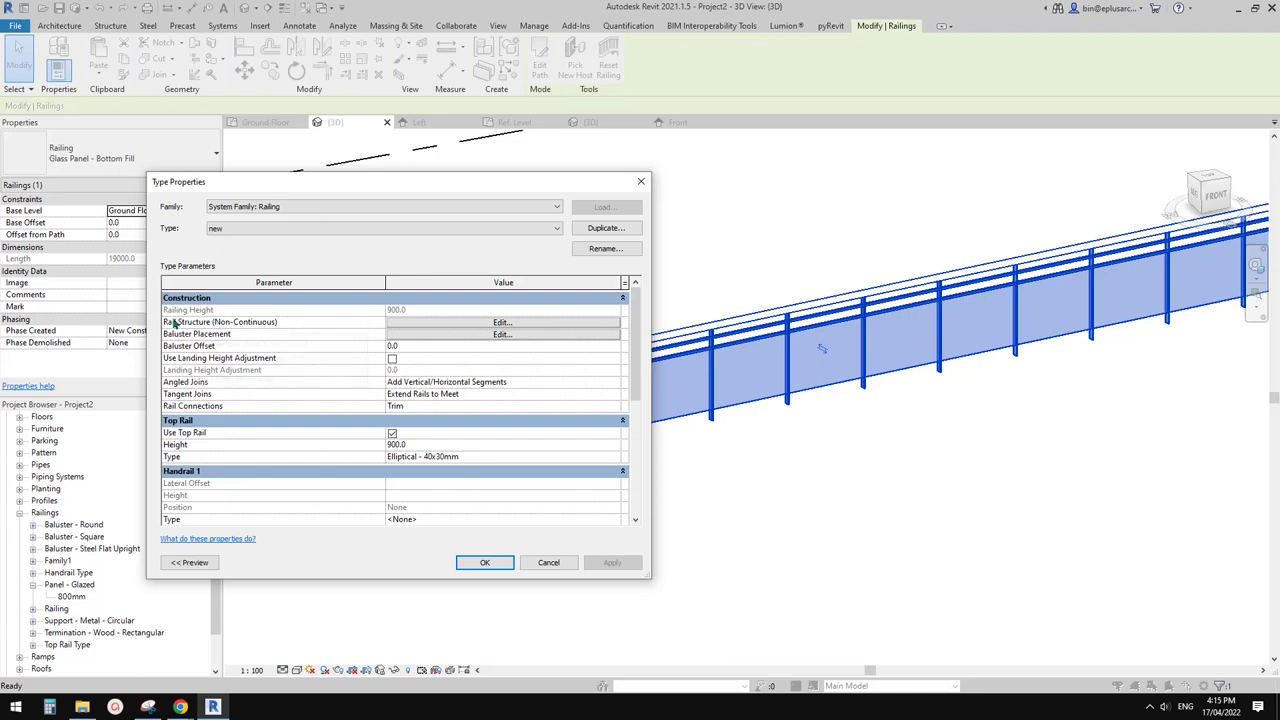
Step: Delete Rail 1 and Rail 2 from the railing's non-continuous rail structure and apply the type changes
left_click(474, 324)
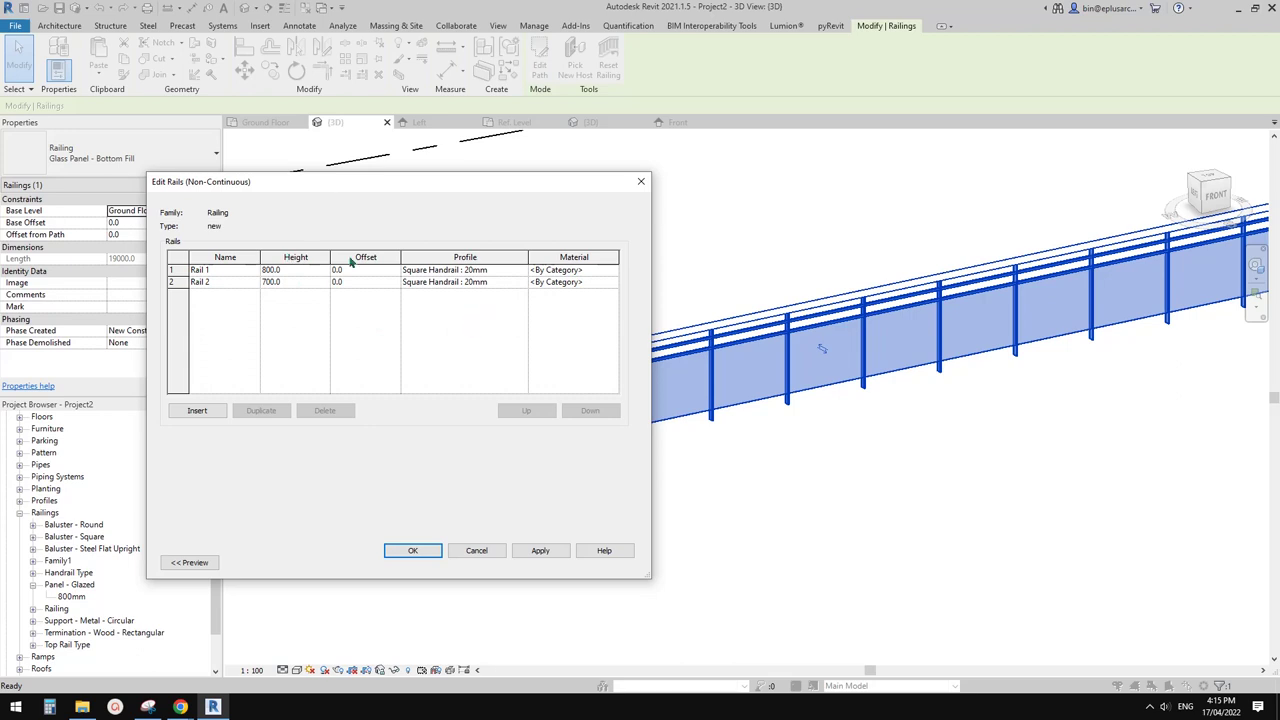
left_click(175, 270)
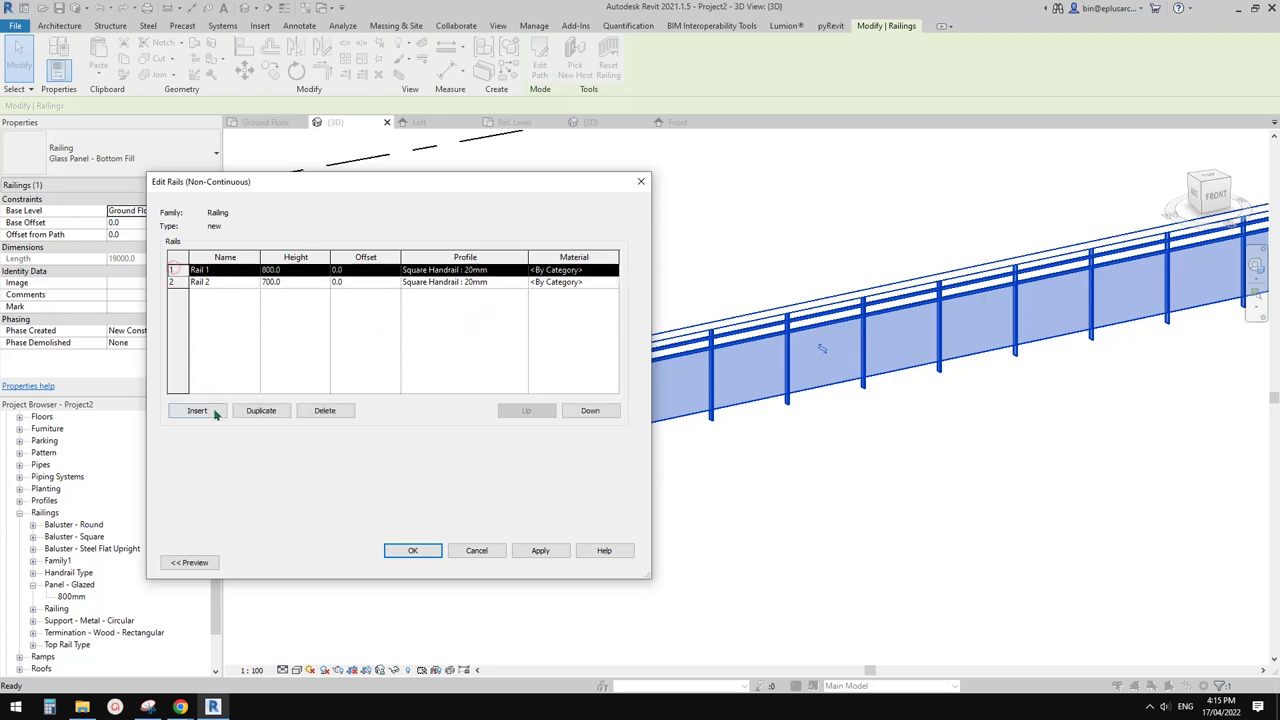
left_click(325, 410)
left_click(670, 375)
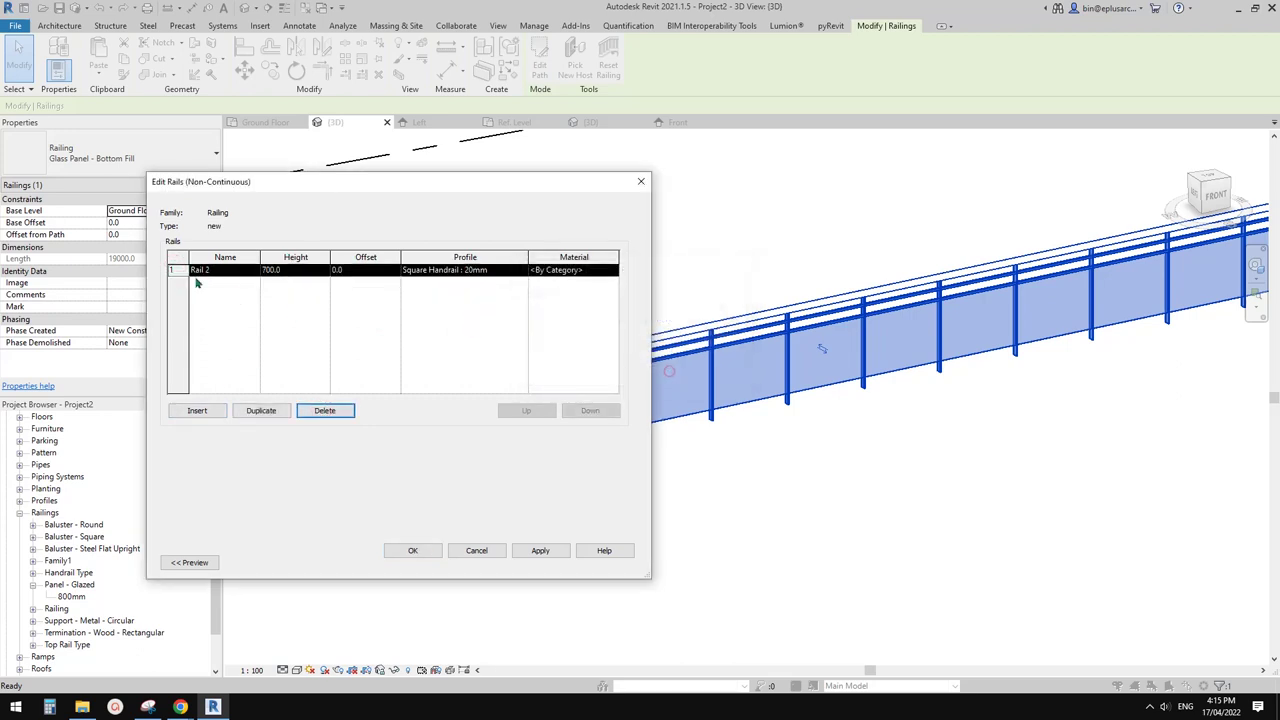
left_click(320, 410)
left_click(420, 549)
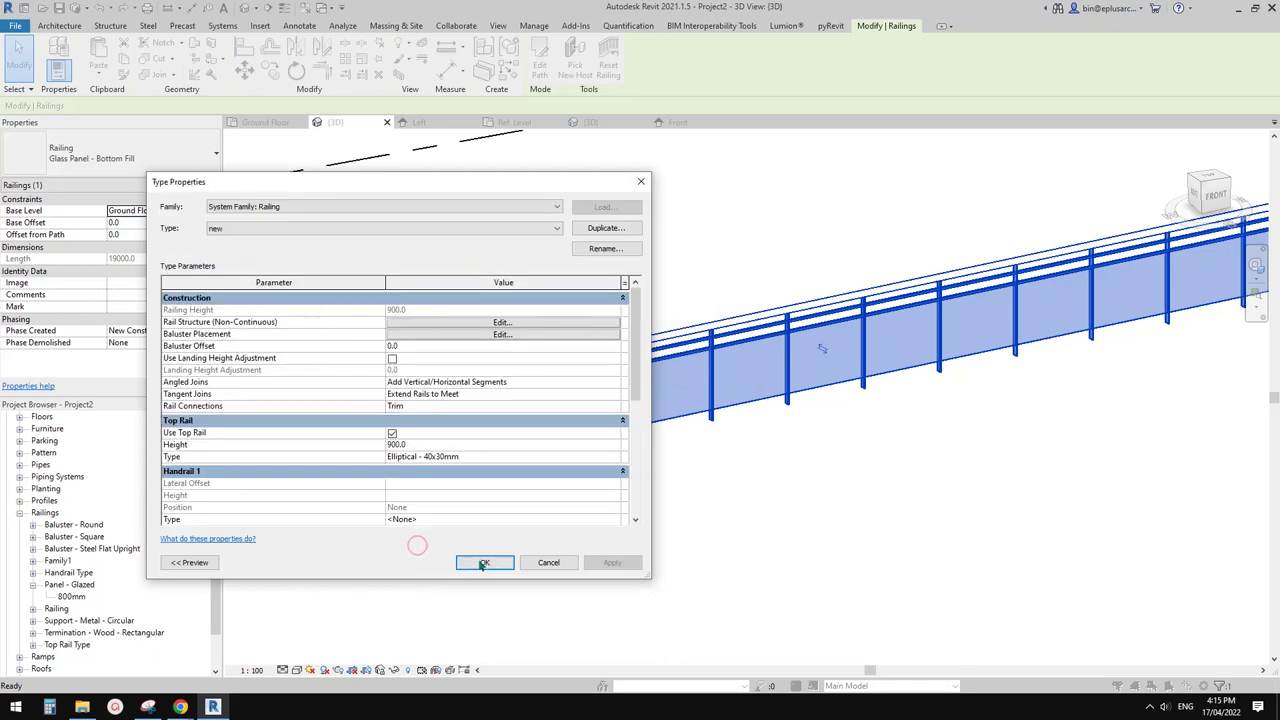
left_click(483, 564)
Step: Inspect the bar panels along the railing in 3D and close the inactive views
left_click(731, 502)
middle_click_drag(779, 509, 580, 385, "shift")
left_click(621, 360)
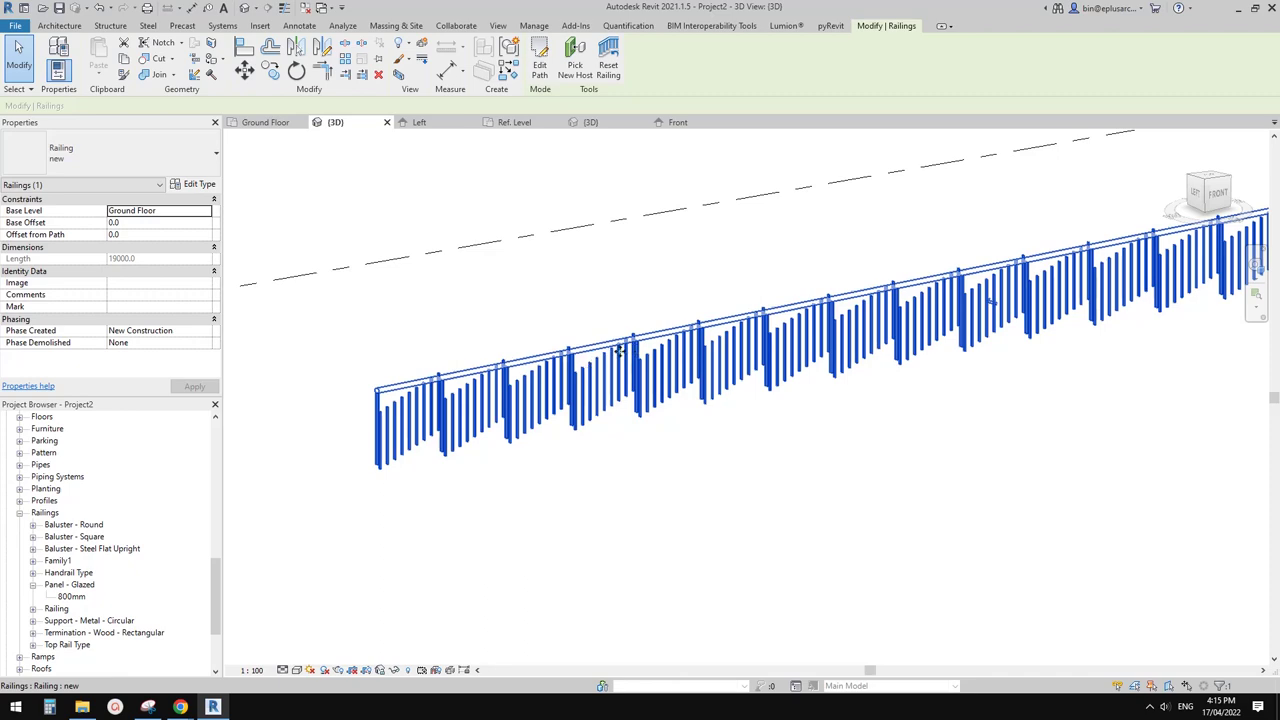
scroll(626, 388, "down", 1)
middle_click_drag(626, 388, 567, 321, "shift")
scroll(567, 322, "up", 1)
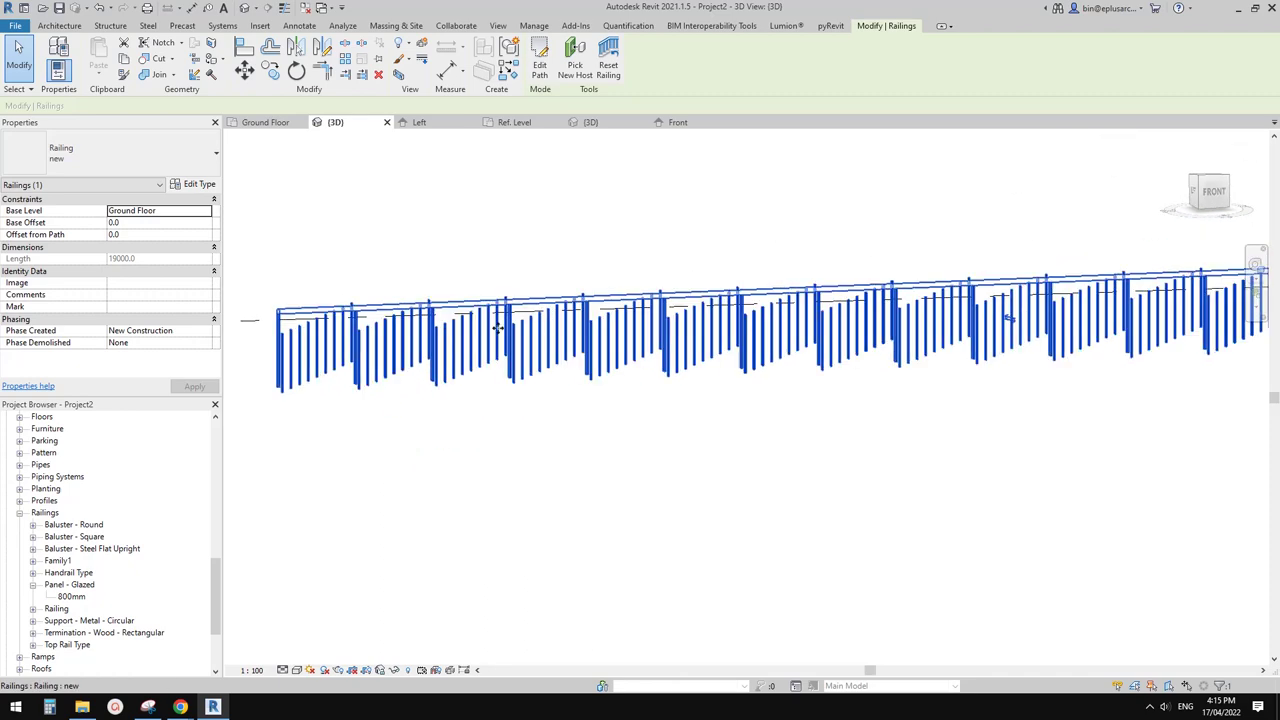
left_click(302, 7)
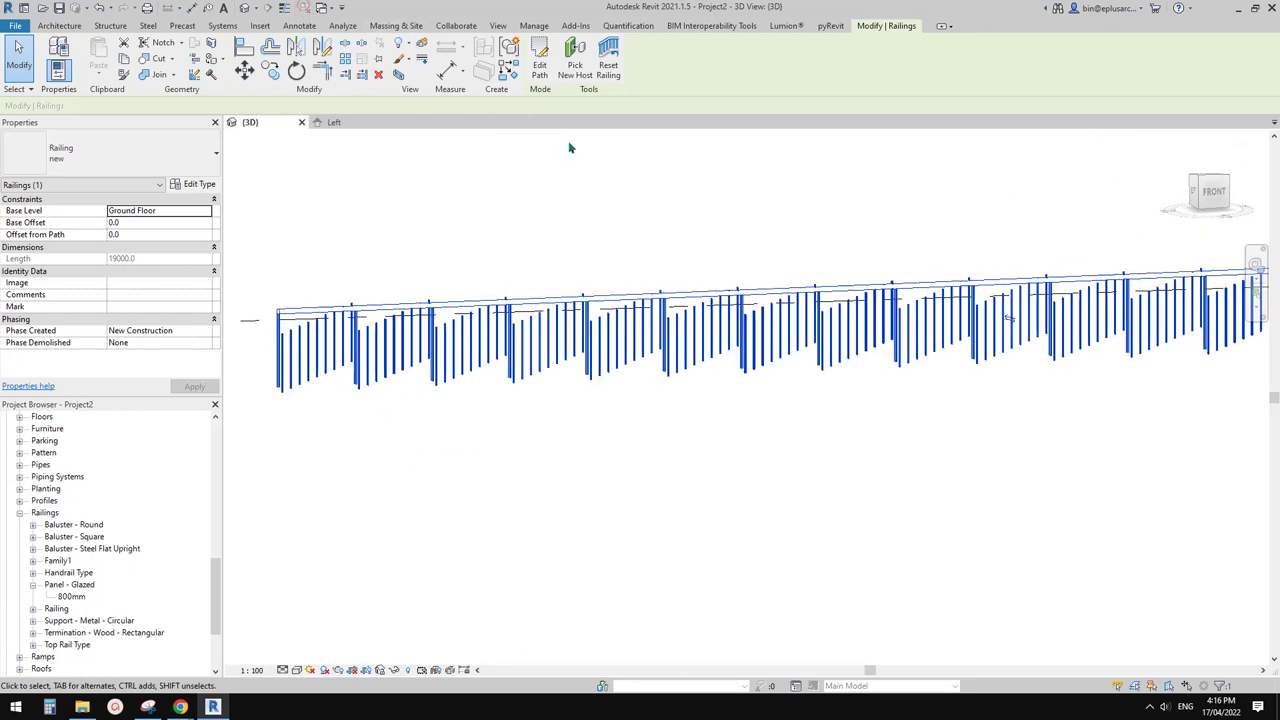
Step: Compare the panel family's left elevation with the baluster panels placed along the railing in the project's 3D view
left_click(350, 122)
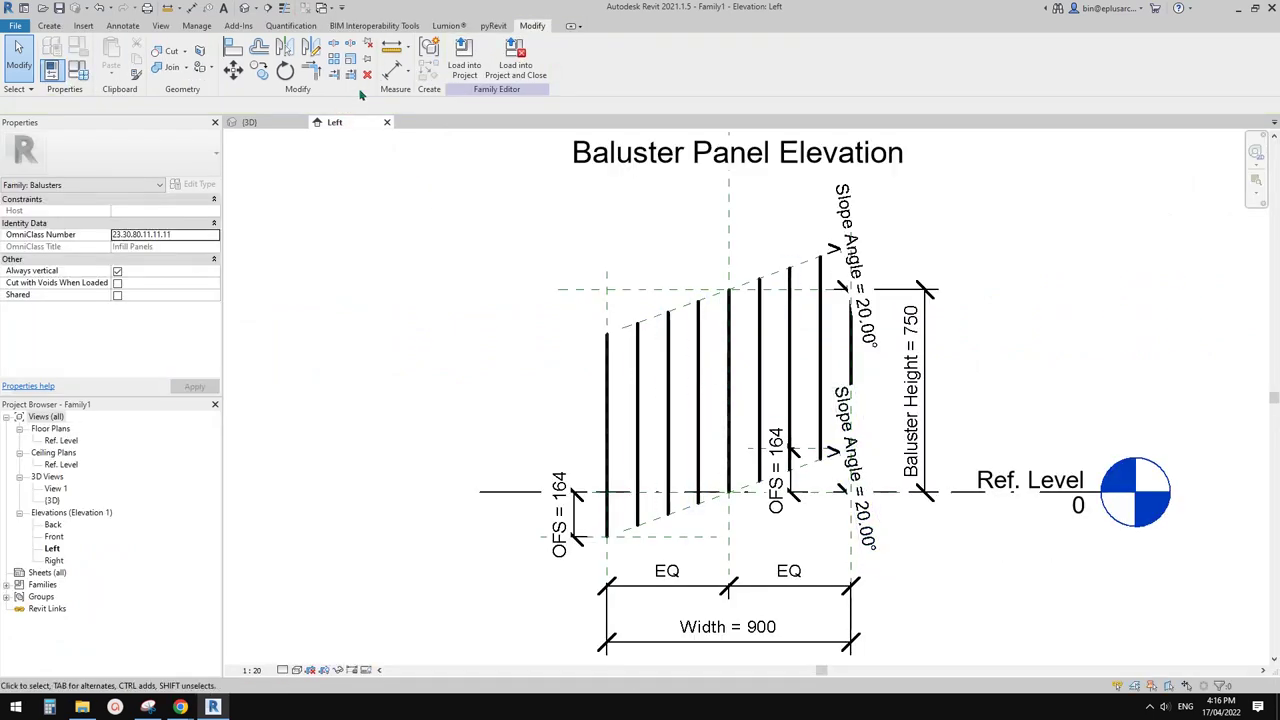
left_click(265, 123)
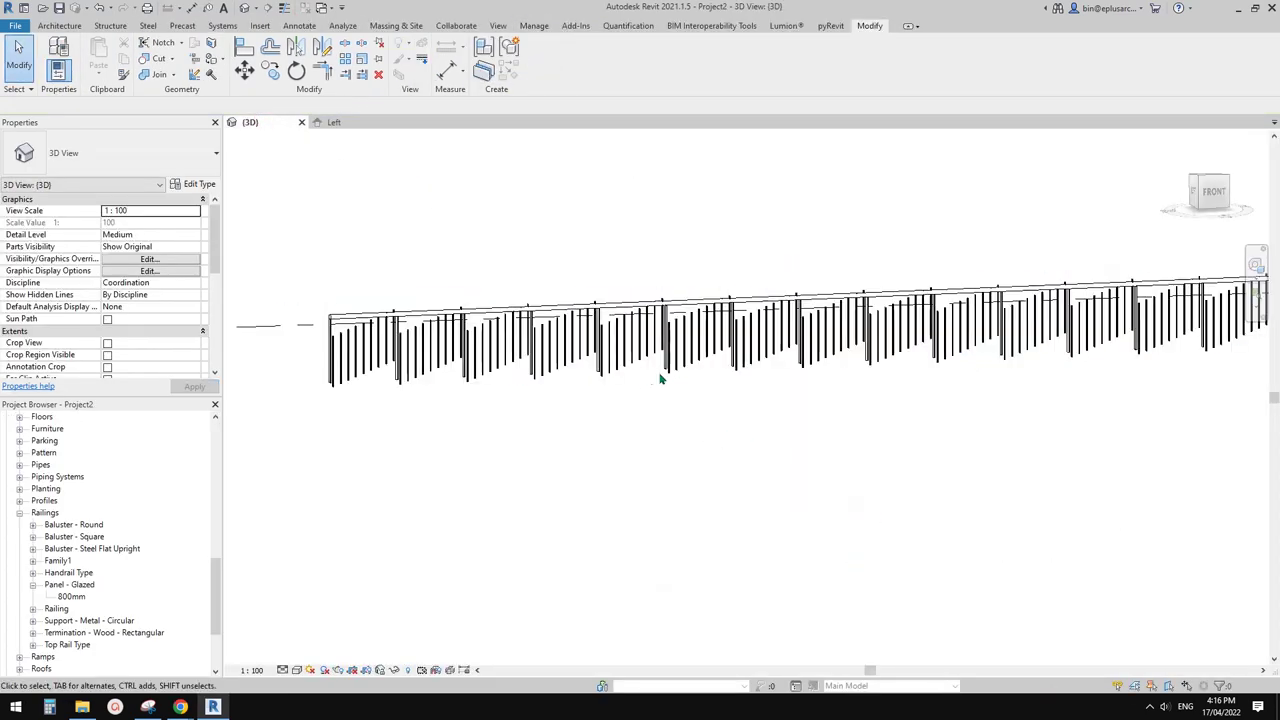
scroll(724, 352, "up", 1)
middle_click_drag(734, 361, 772, 412)
left_click(664, 368)
left_click(800, 401)
mouse_move(864, 389)
middle_mouse_down()
mouse_move(800, 401)
mouse_move(851, 409)
middle_mouse_up()
left_click(800, 378)
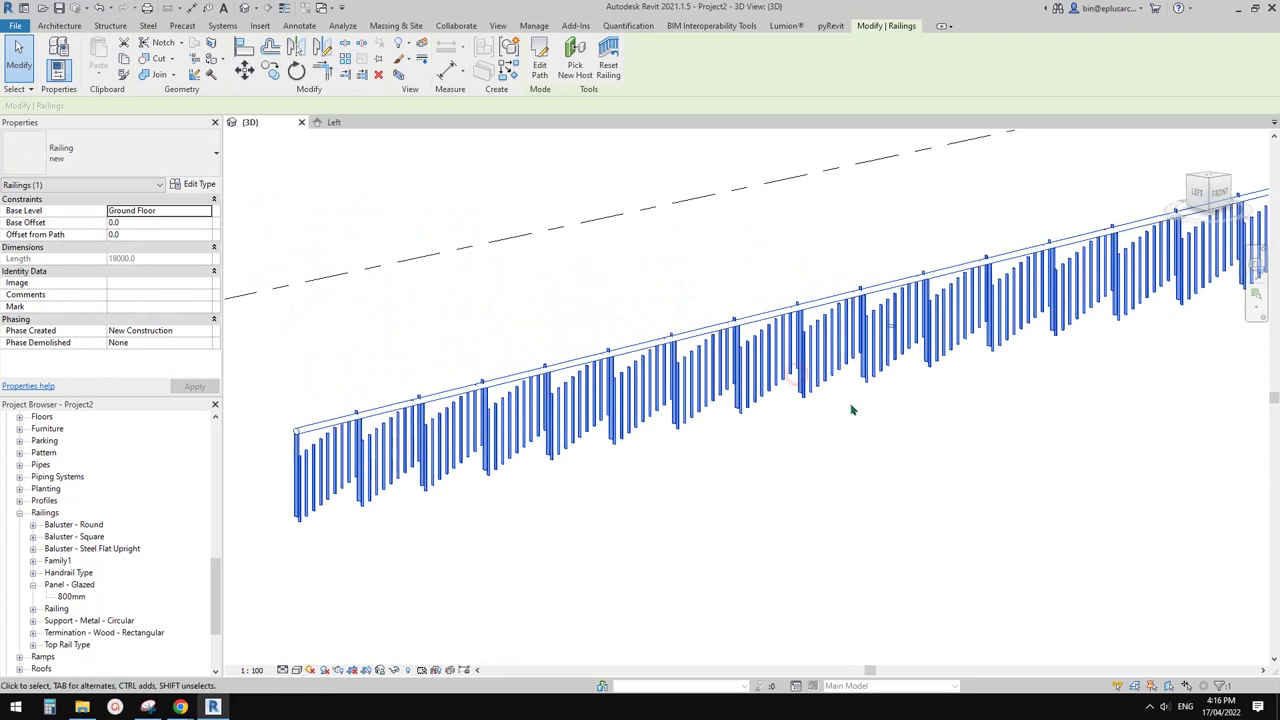
left_click(781, 401)
left_click(534, 349)
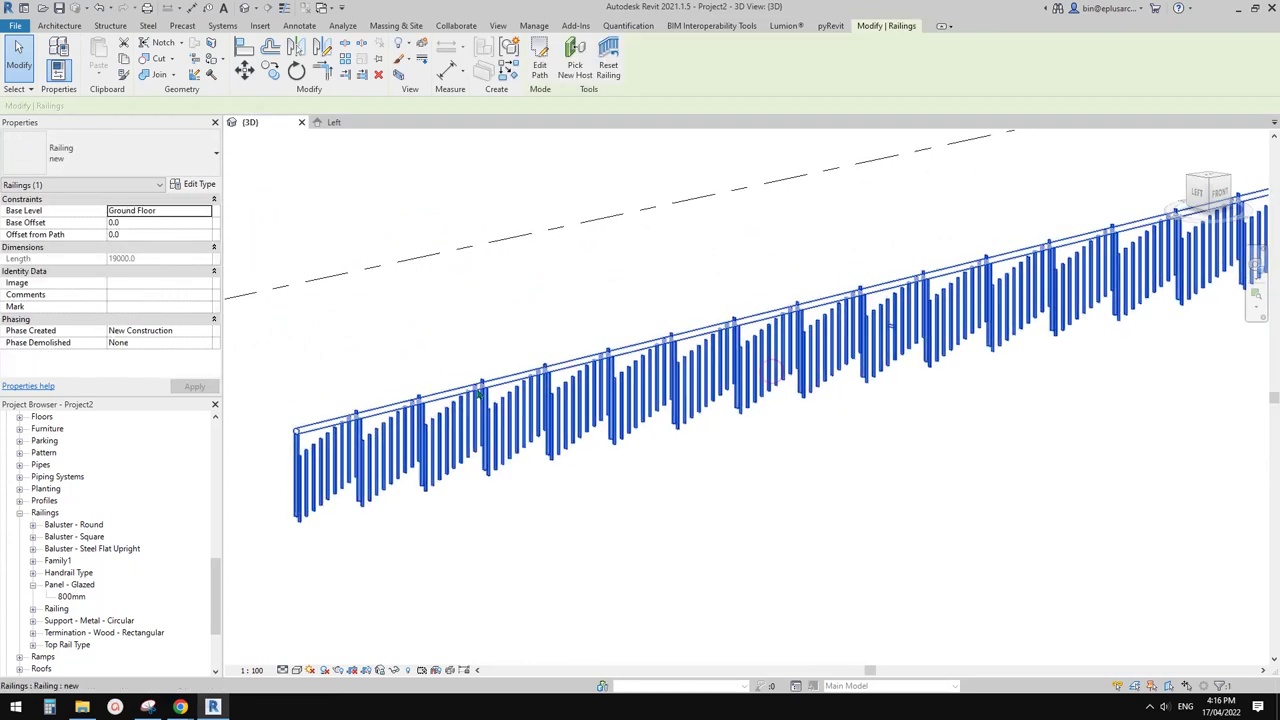
middle_click_drag(679, 351, 748, 392, "shift")
Step: Examine the arrayed bars, the top and bottom slope reference planes and the offsets in the family's Baluster Panel Elevation
left_click(340, 122)
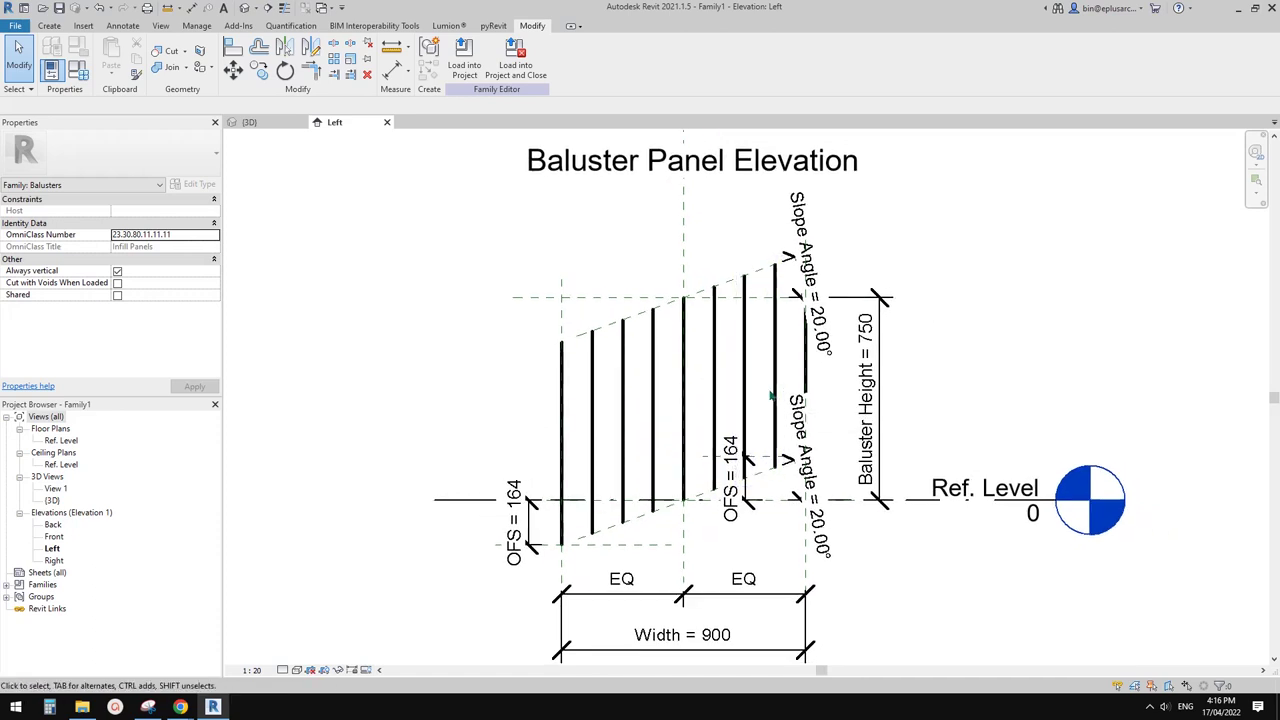
middle_click_drag(720, 412, 757, 394)
scroll(751, 399, "down", 1)
middle_click_drag(860, 436, 840, 455)
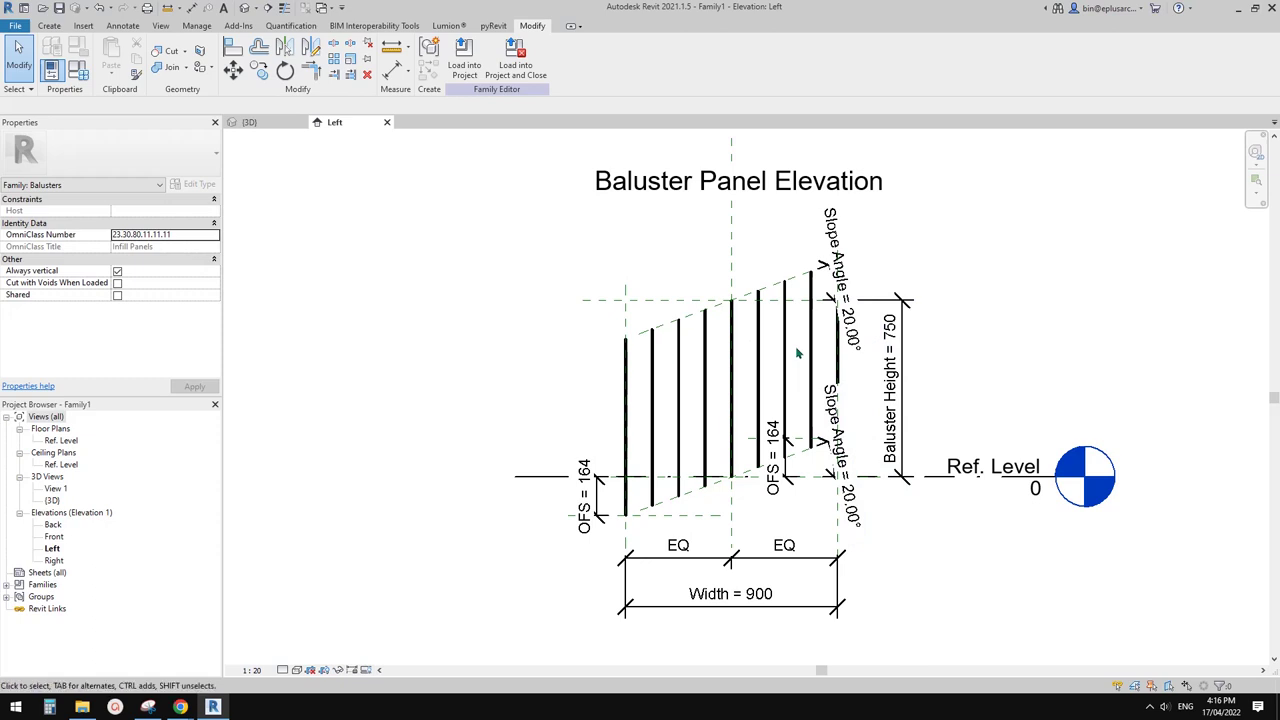
mouse_move(725, 390)
middle_mouse_down()
mouse_move(717, 398)
mouse_move(739, 404)
middle_mouse_up()
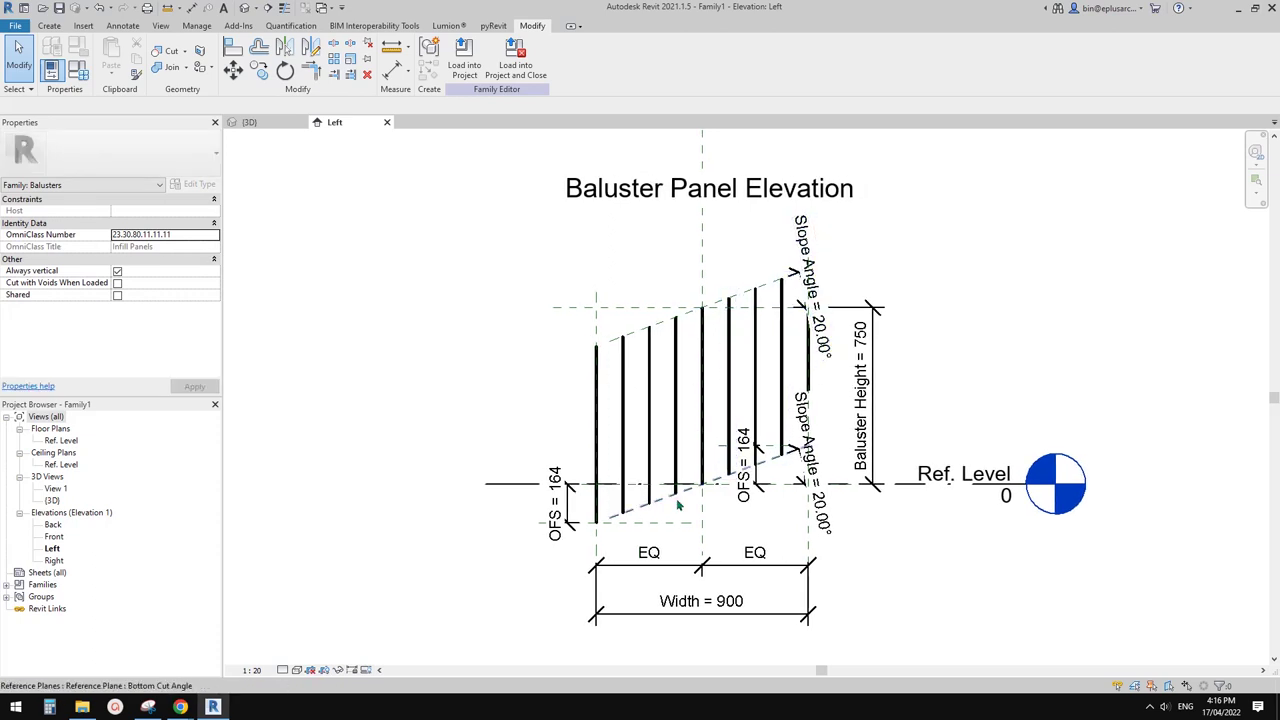
middle_click_drag(780, 300, 764, 304)
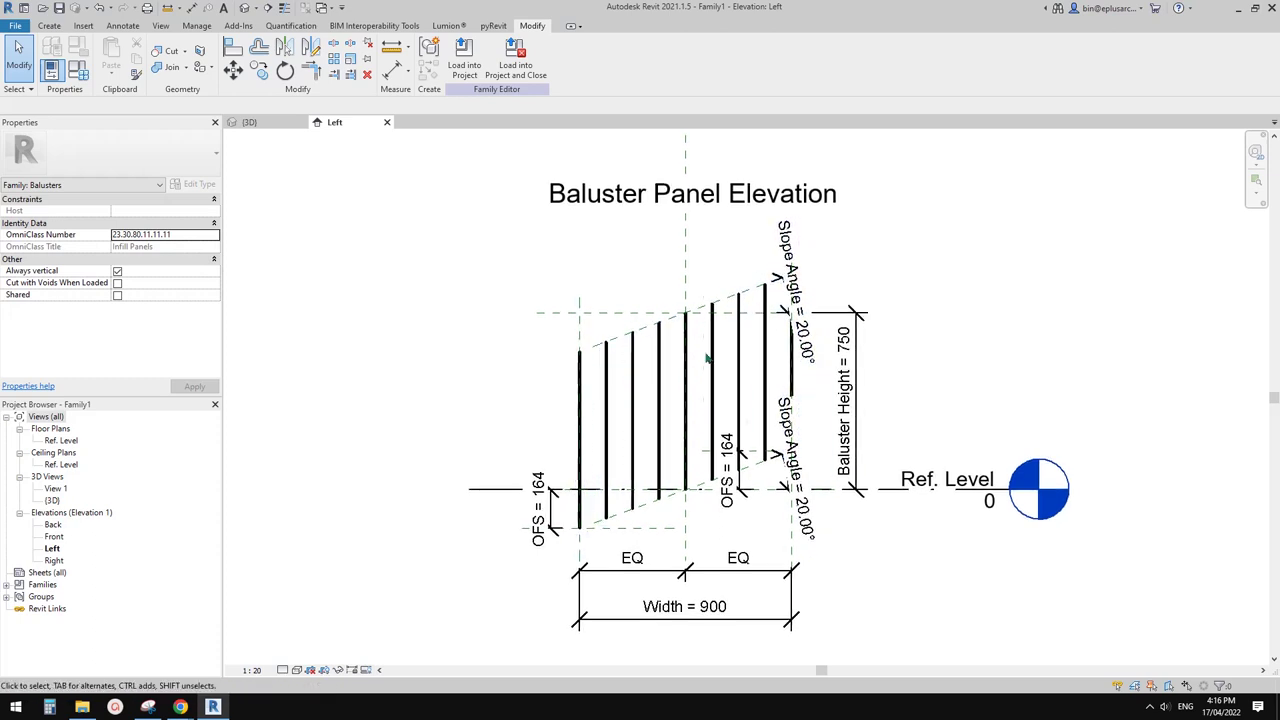
middle_click_drag(692, 405, 619, 388)
middle_click_drag(629, 381, 622, 380)
middle_click_drag(571, 309, 568, 312)
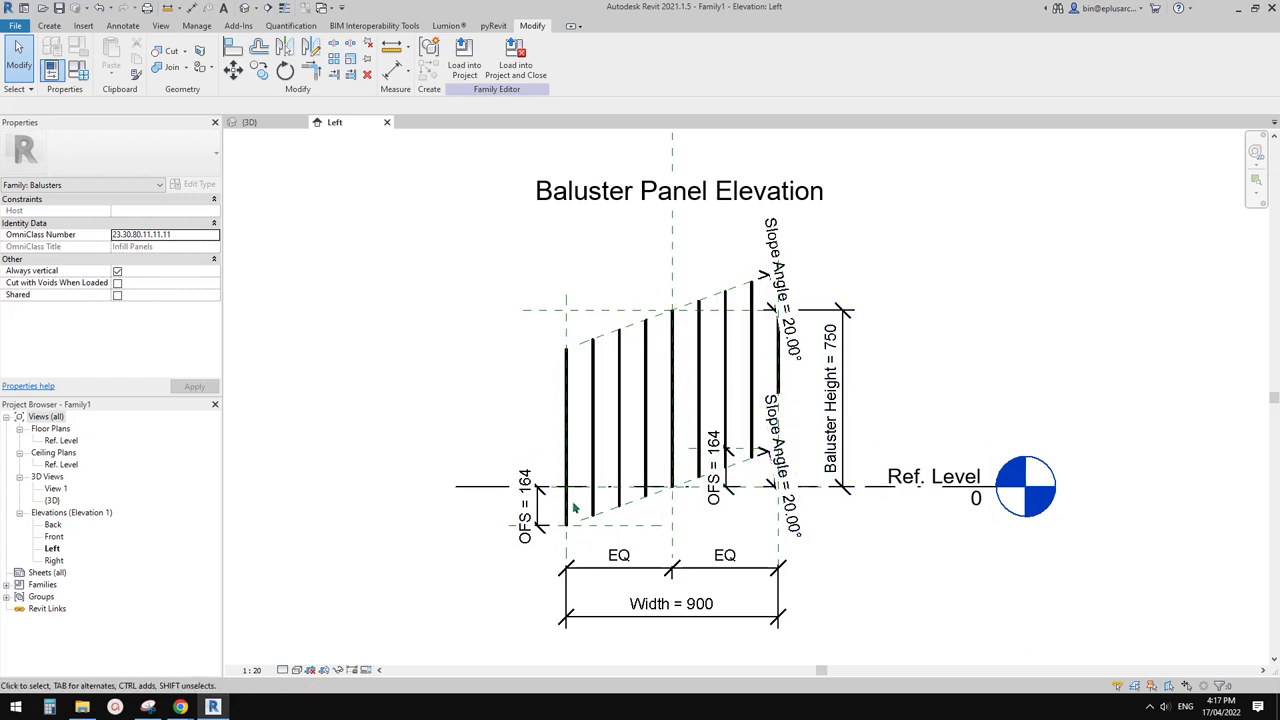
Step: Create a new family from the Metric Generic Model.rft template and open its Left elevation
left_click(15, 25)
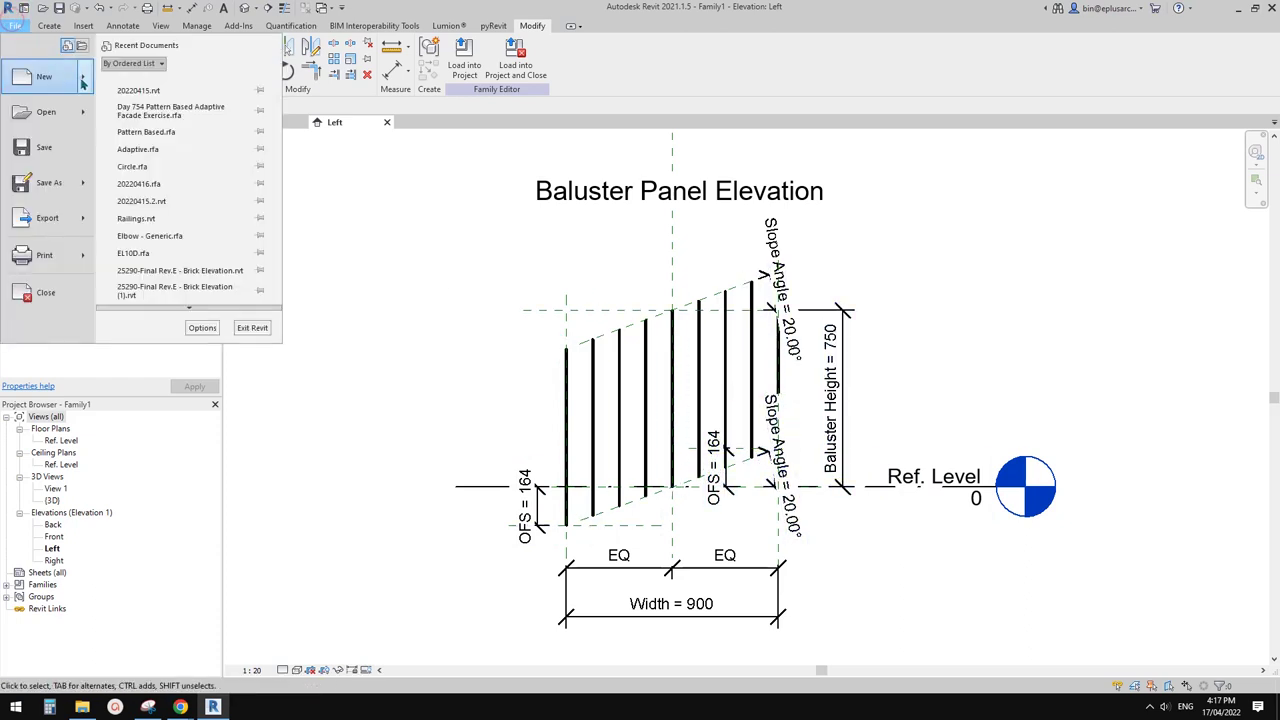
mouse_move(83, 83)
left_click(185, 128)
left_click(782, 286)
left_click(784, 310)
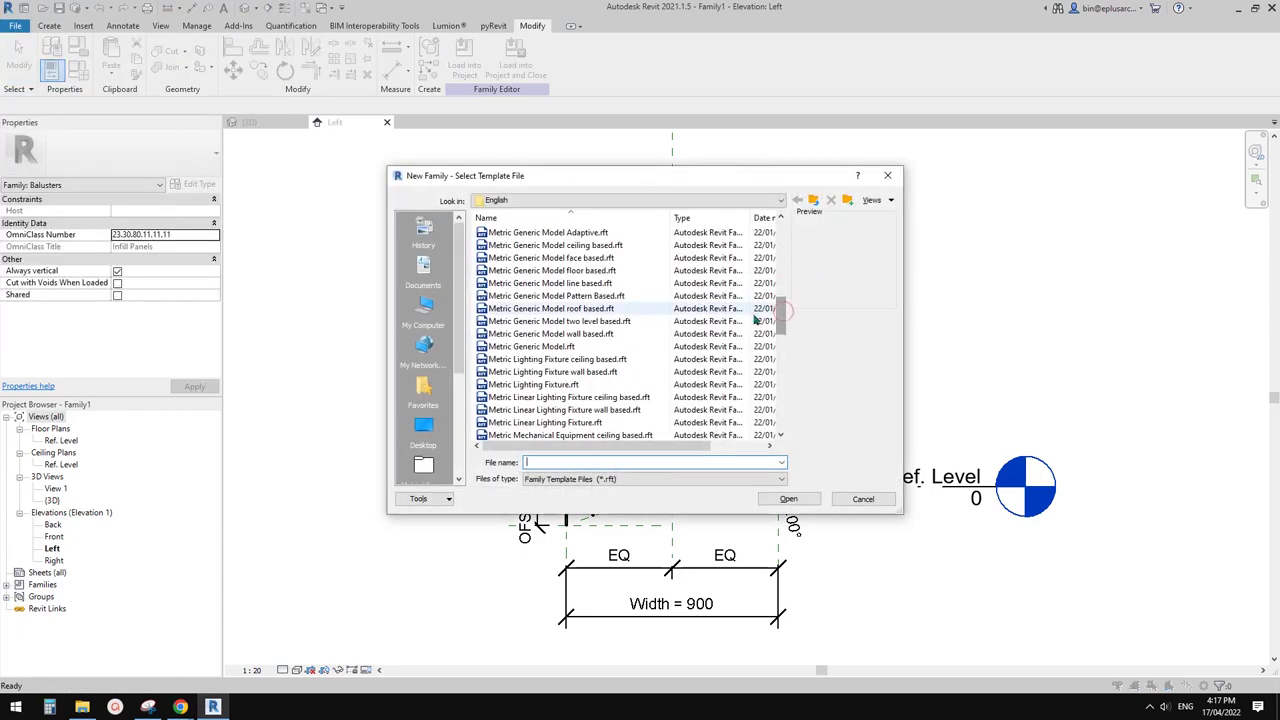
left_click(548, 346)
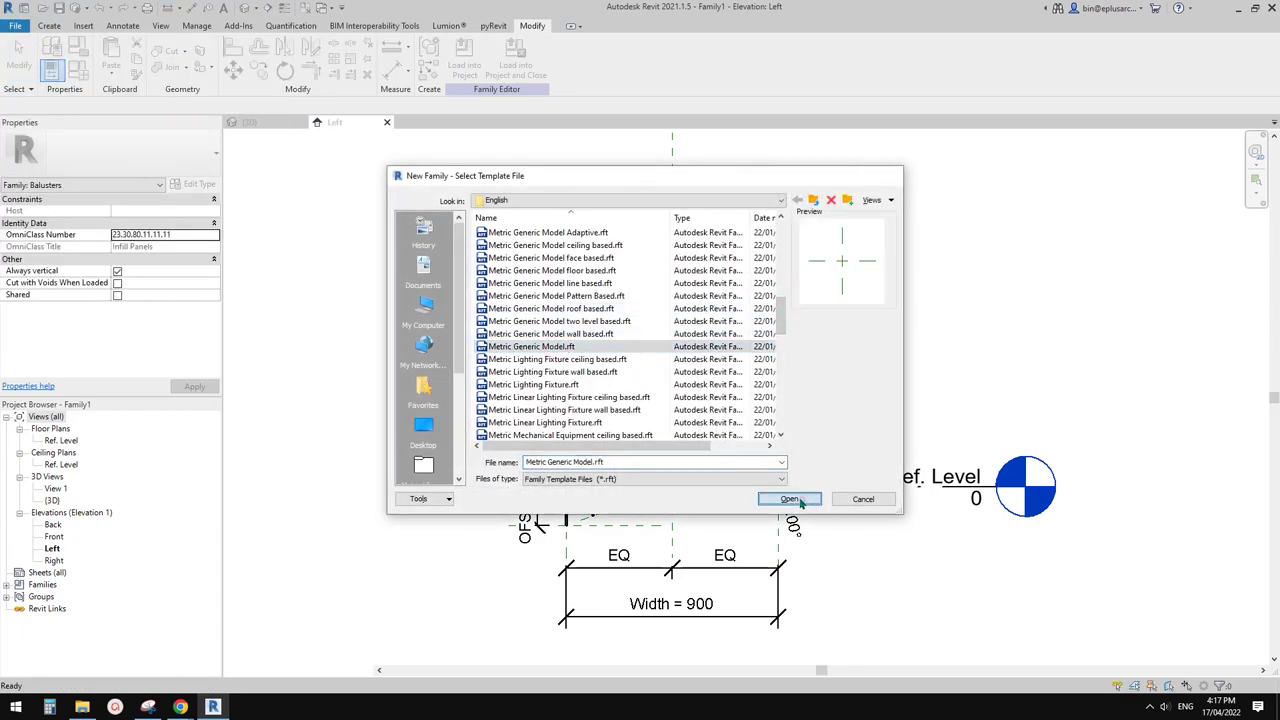
left_click(799, 500)
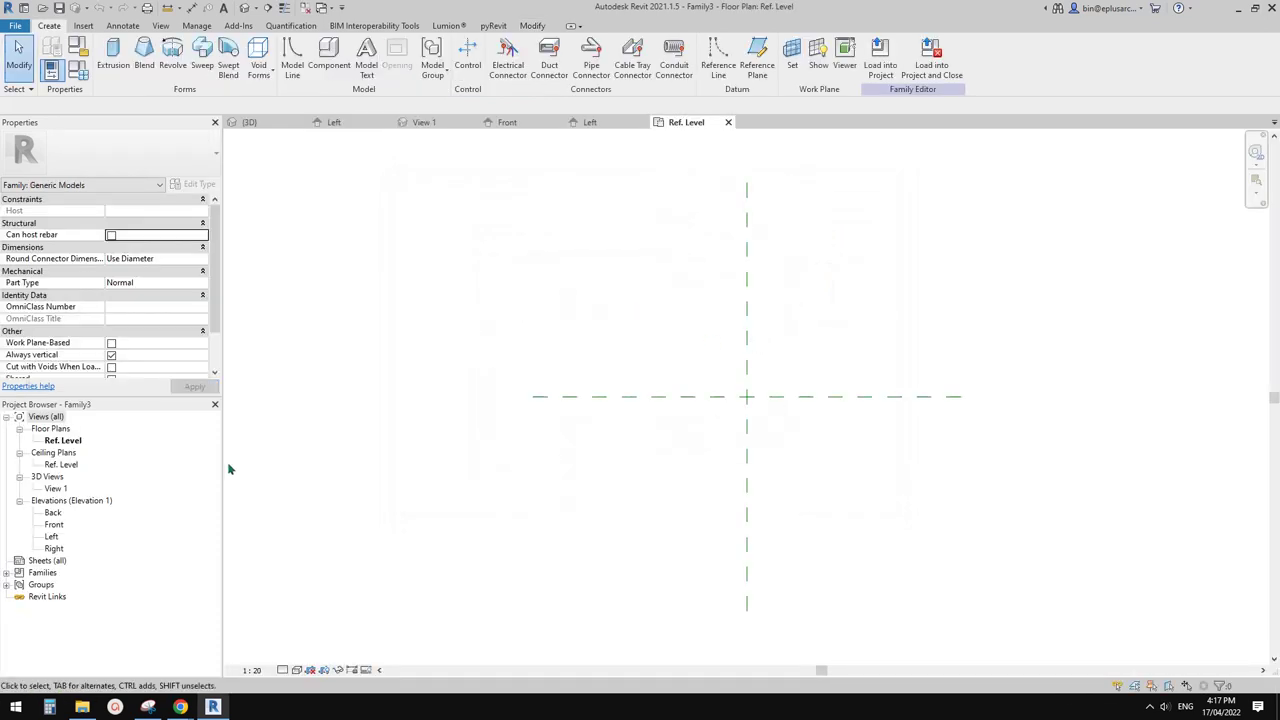
double_click(51, 537)
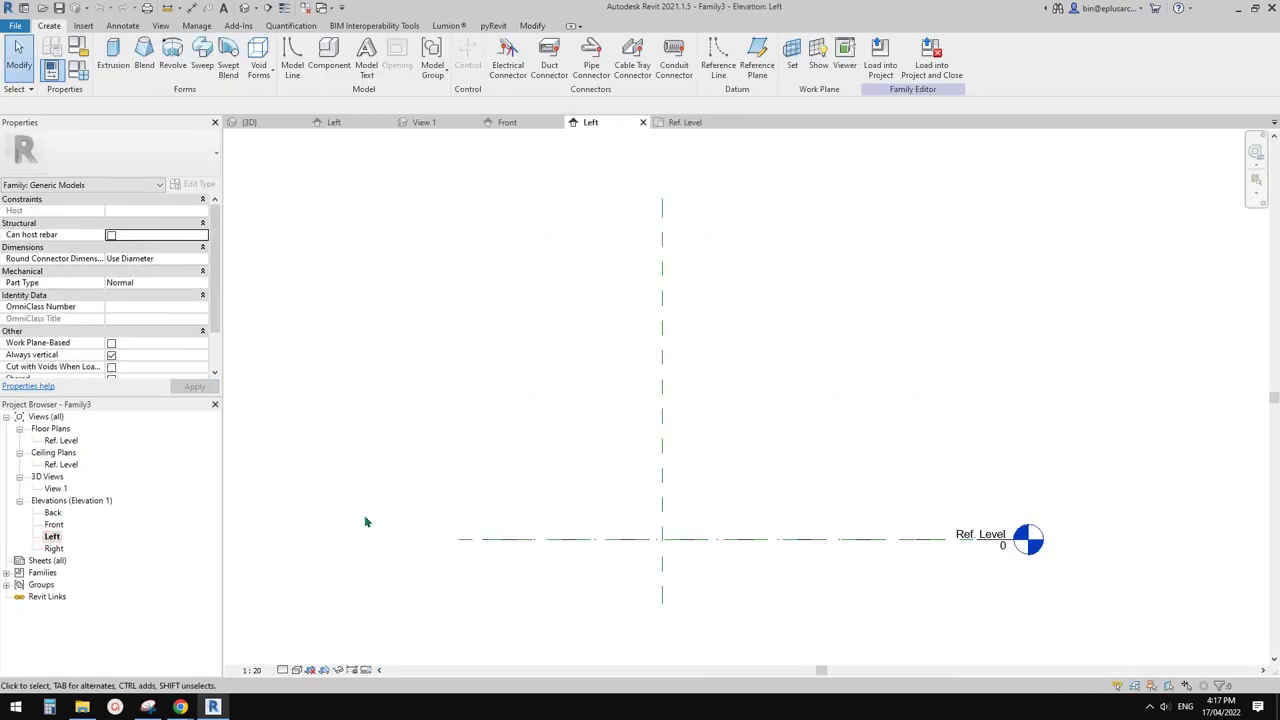
Step: Draw a horizontal reference plane above Ref. Level, a steep one left of the centre plane and a vertical one about 880 mm right of it
left_click(507, 375)
left_click(547, 330)
left_click(535, 590)
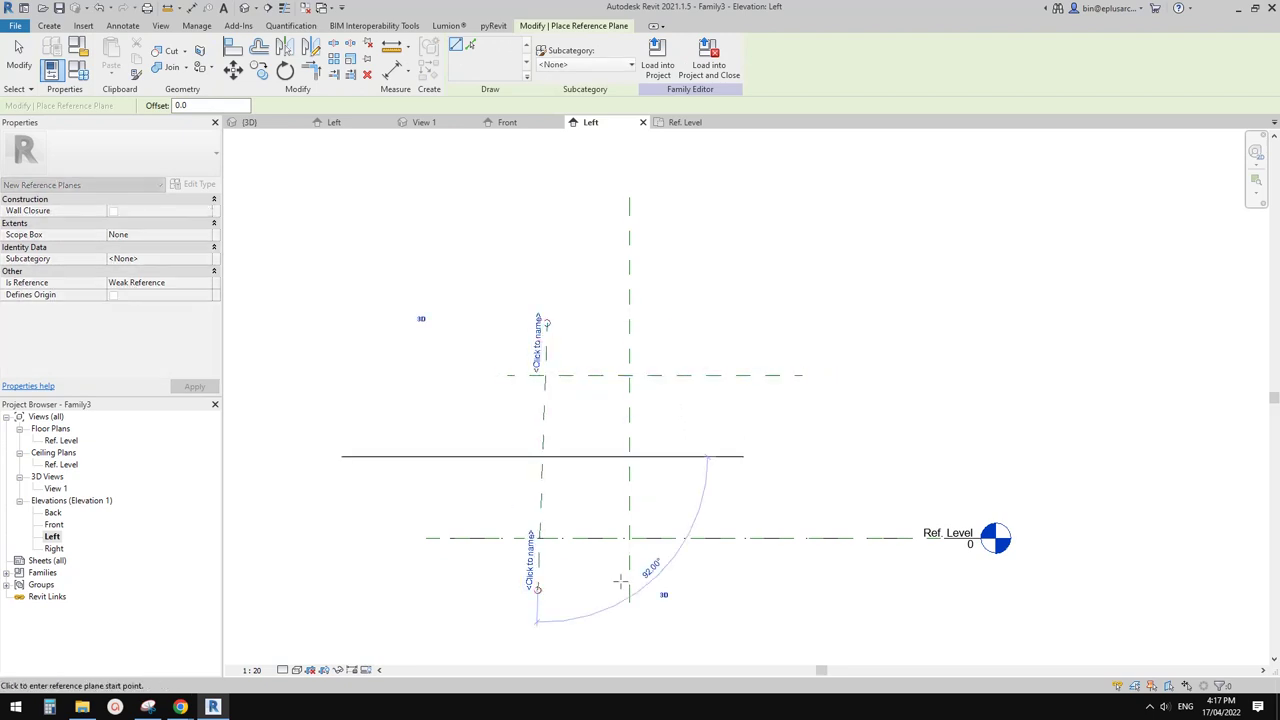
left_click(738, 602)
left_click(737, 312)
Step: Replace the slanted left reference plane with a vertical one about 800 mm from the centre plane
key("Escape")
key("Escape")
left_click(550, 415)
key("Delete")
key("p")
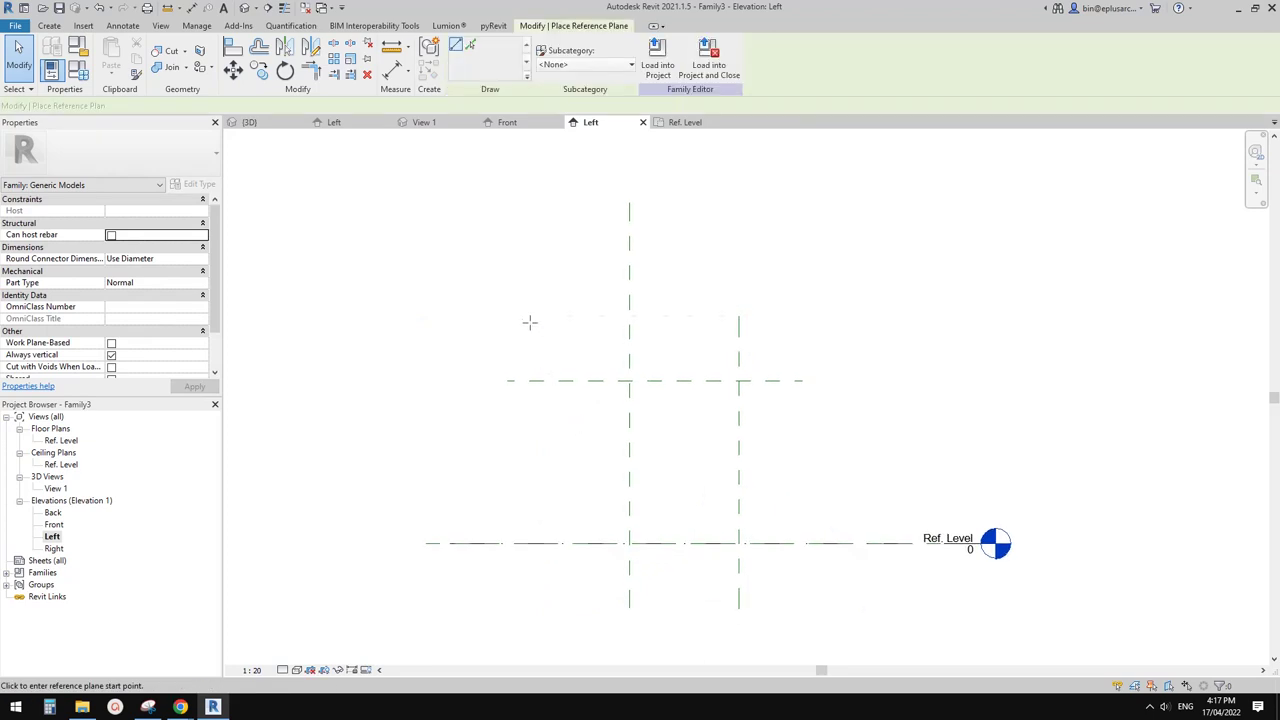
left_click(534, 318)
left_click(534, 592)
Step: Dimension the three vertical reference planes in one string and make the segments equal
key("i")
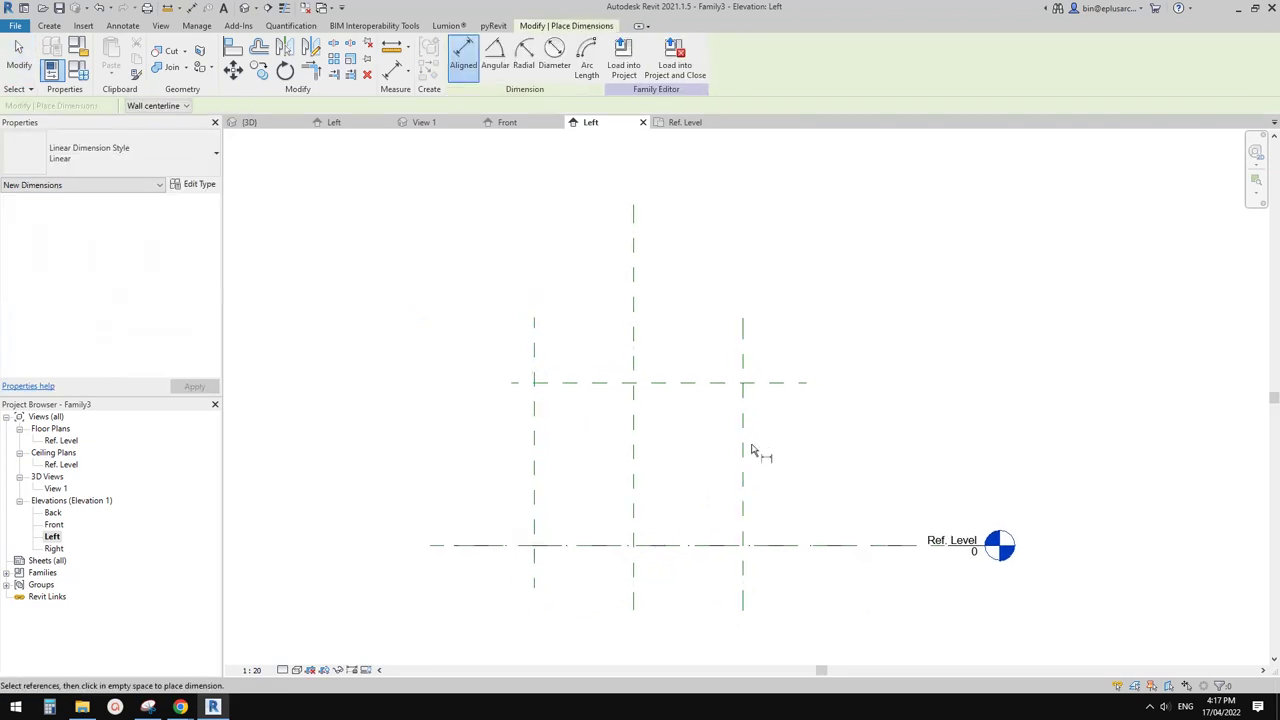
left_click(744, 436)
left_click(534, 437)
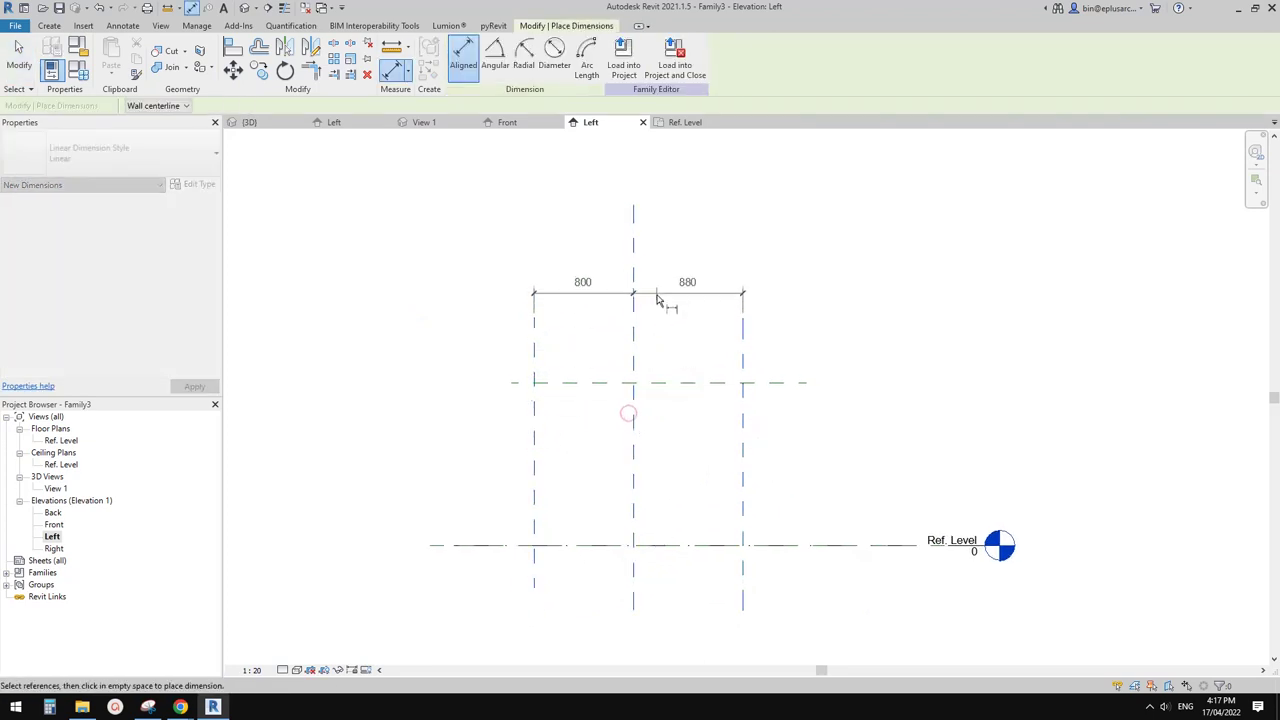
left_click(668, 281)
left_click(632, 248)
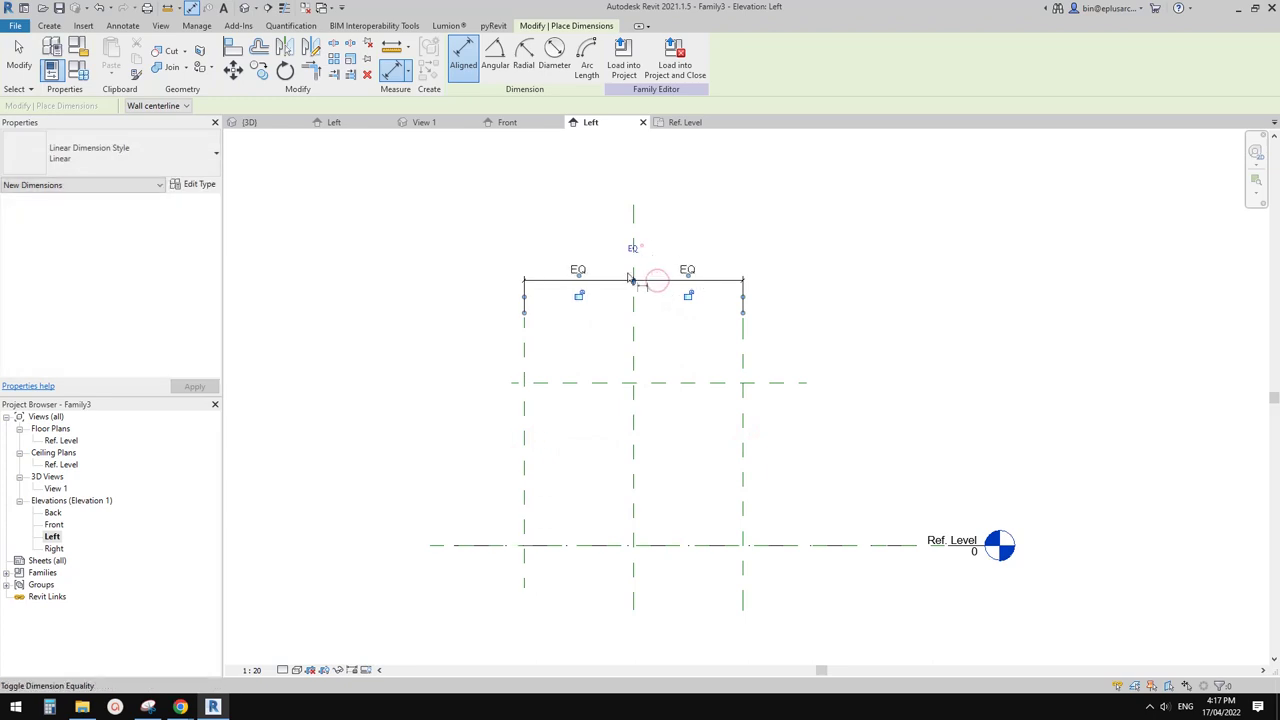
Step: Add an overall dimension between the two outer vertical reference planes above the equality dimension
left_click(747, 365)
left_click(524, 362)
left_click(570, 240)
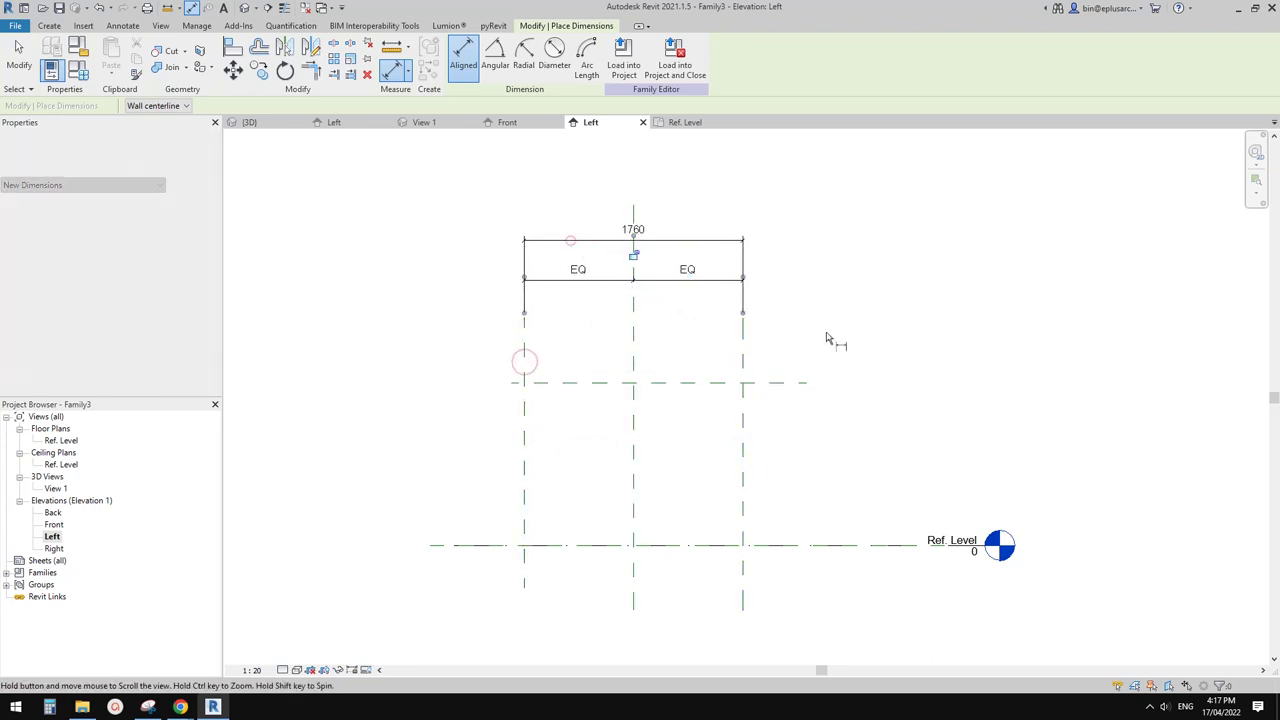
Step: Dimension the height from Ref. Level to the horizontal reference plane above it, beyond the outer vertical plane
left_click(788, 364)
left_click(808, 526)
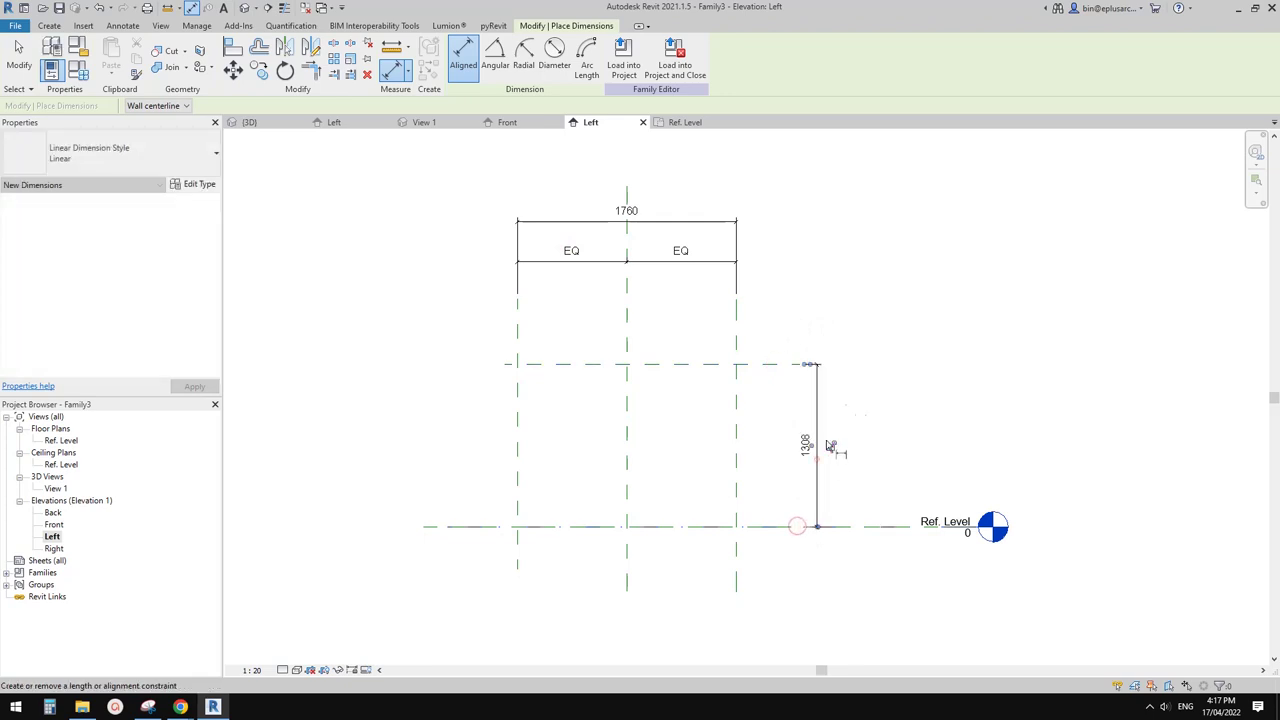
left_click(852, 402)
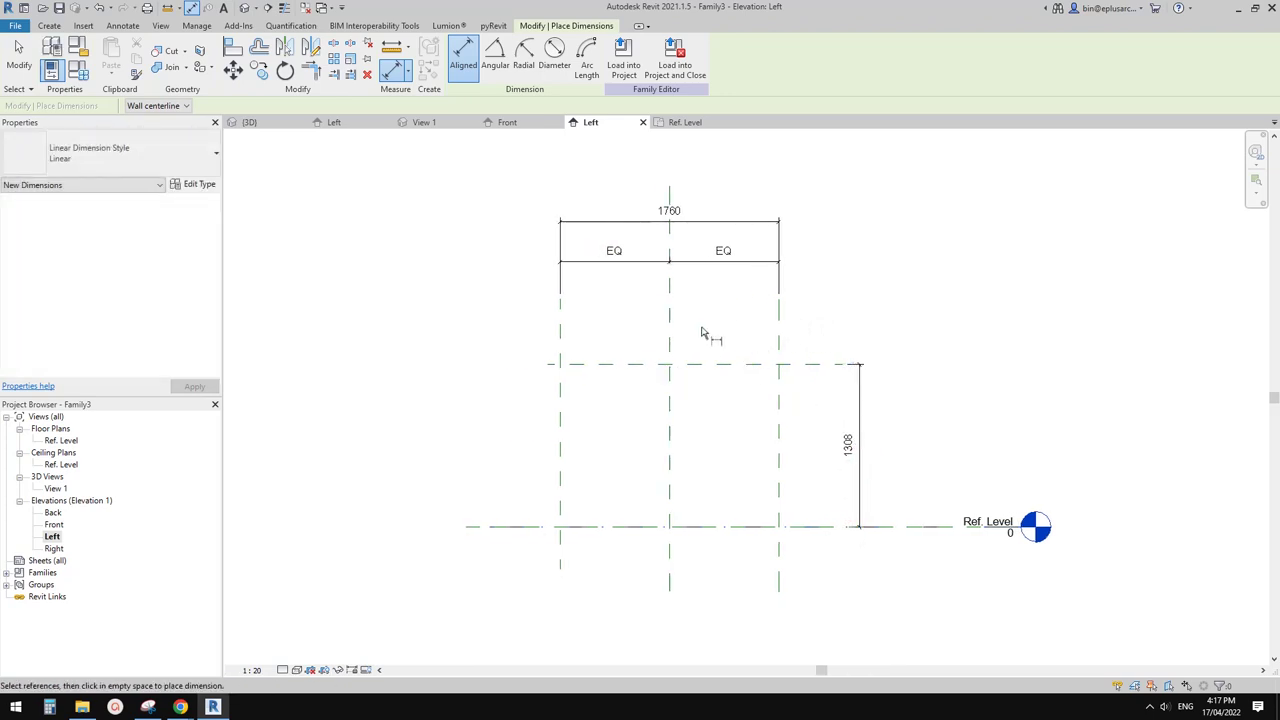
key("Escape")
key("Escape")
Step: Draw two parallel reference lines at about 22°: one rising from the upper plane's centre intersection, one falling from the Ref. Level centre intersection
left_click(50, 26)
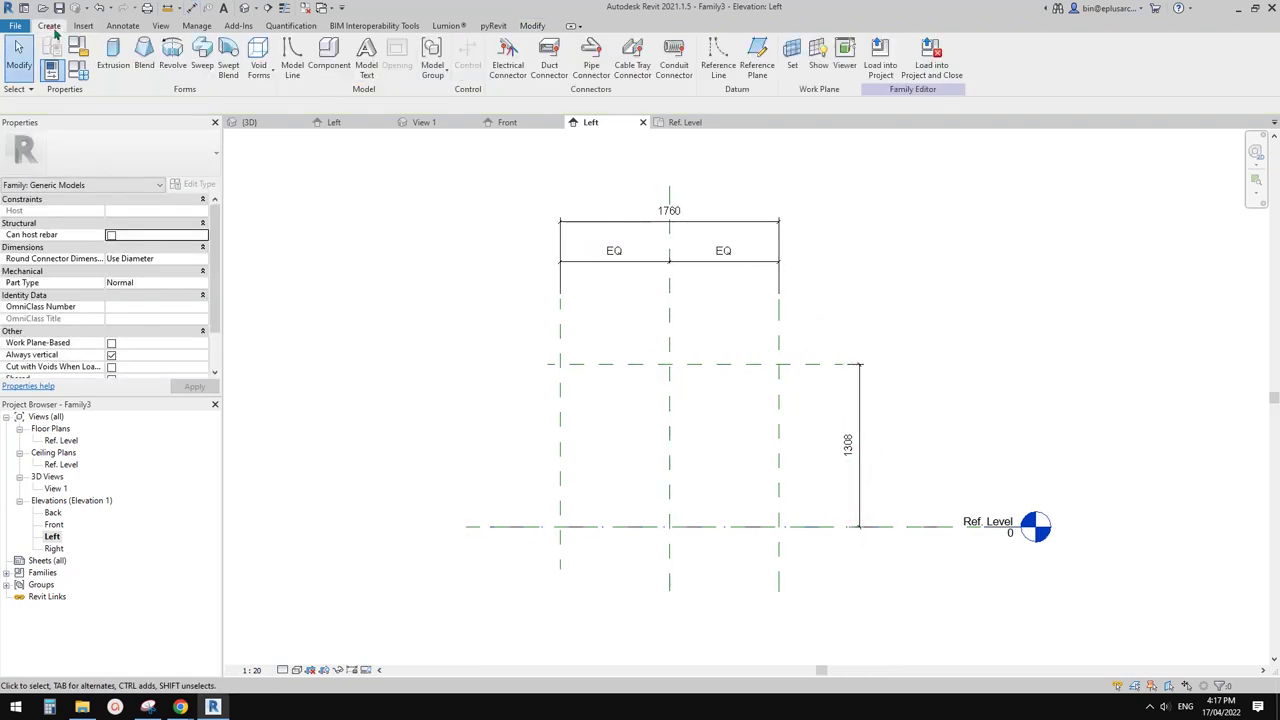
left_click(719, 68)
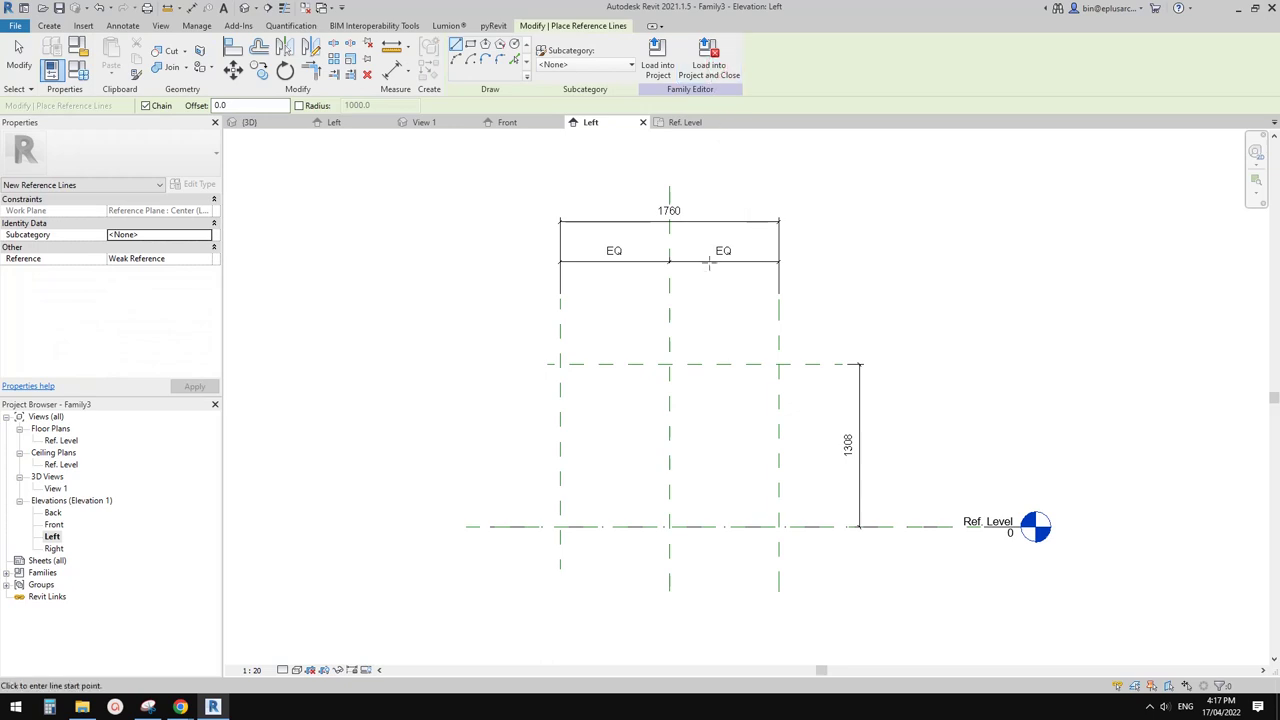
left_click(669, 364)
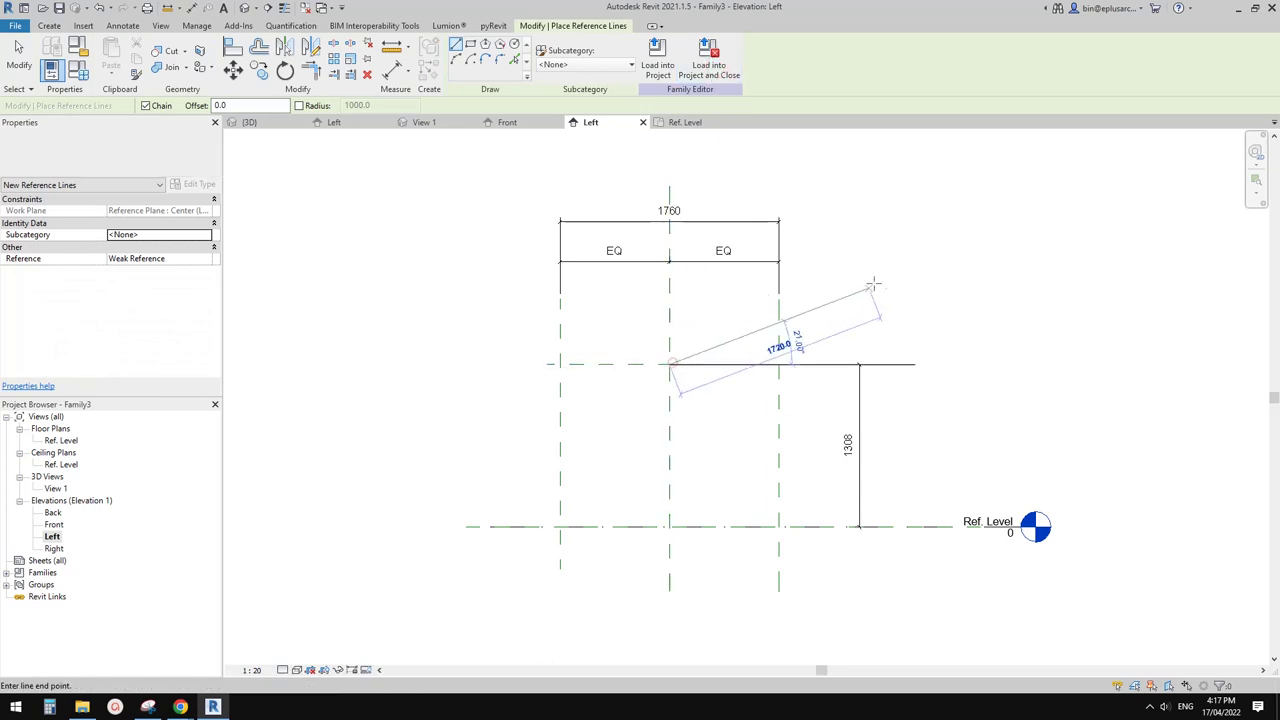
left_click(905, 270)
left_click(669, 526)
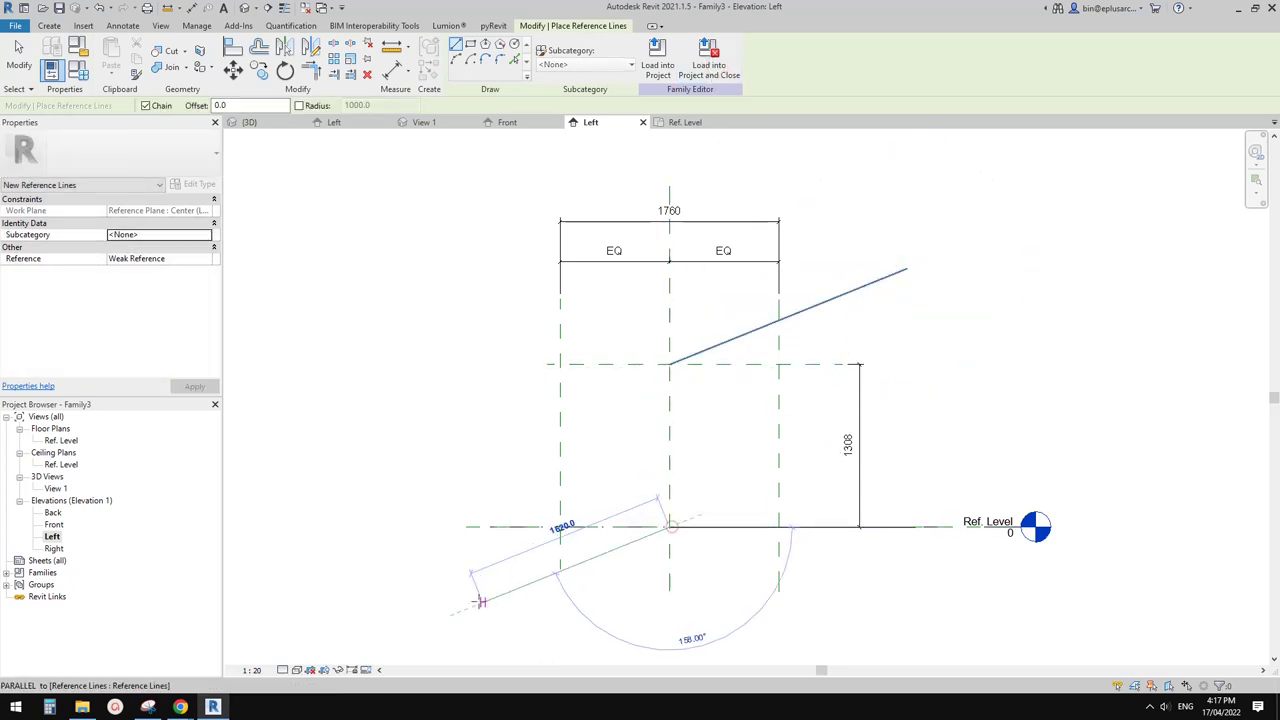
left_click(470, 605)
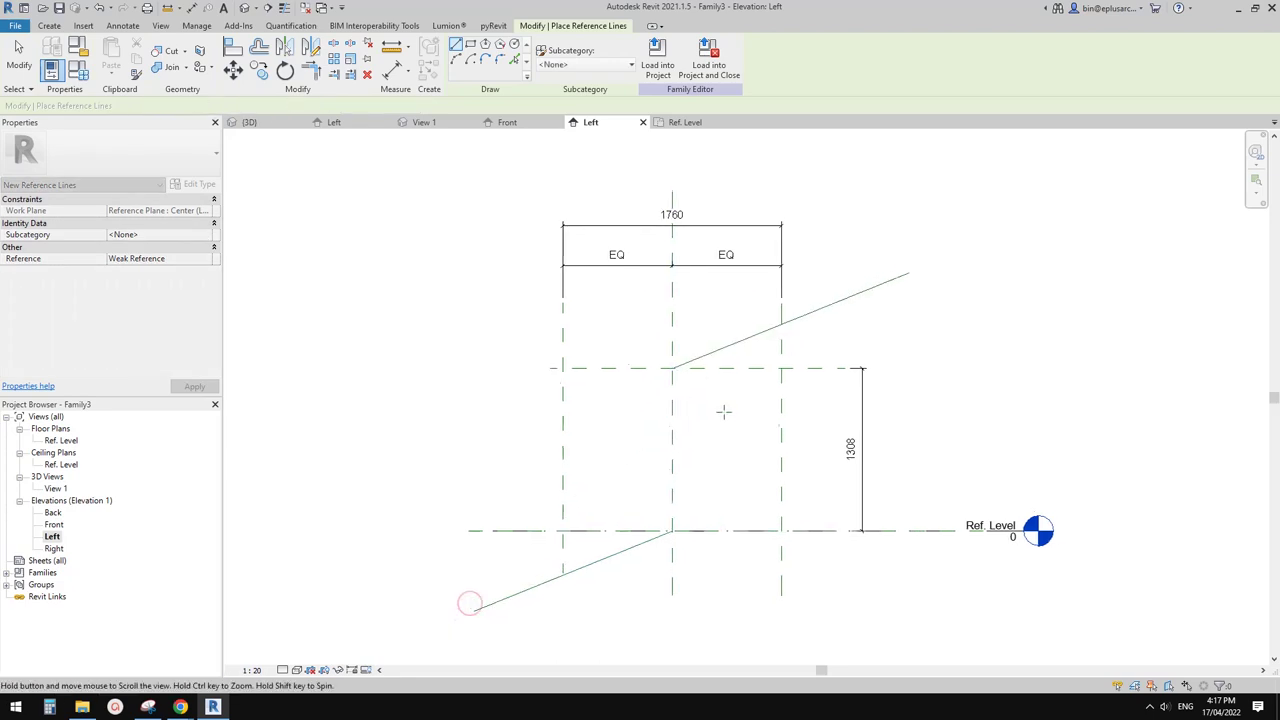
key("Escape")
key("d")
key("i")
key("Escape")
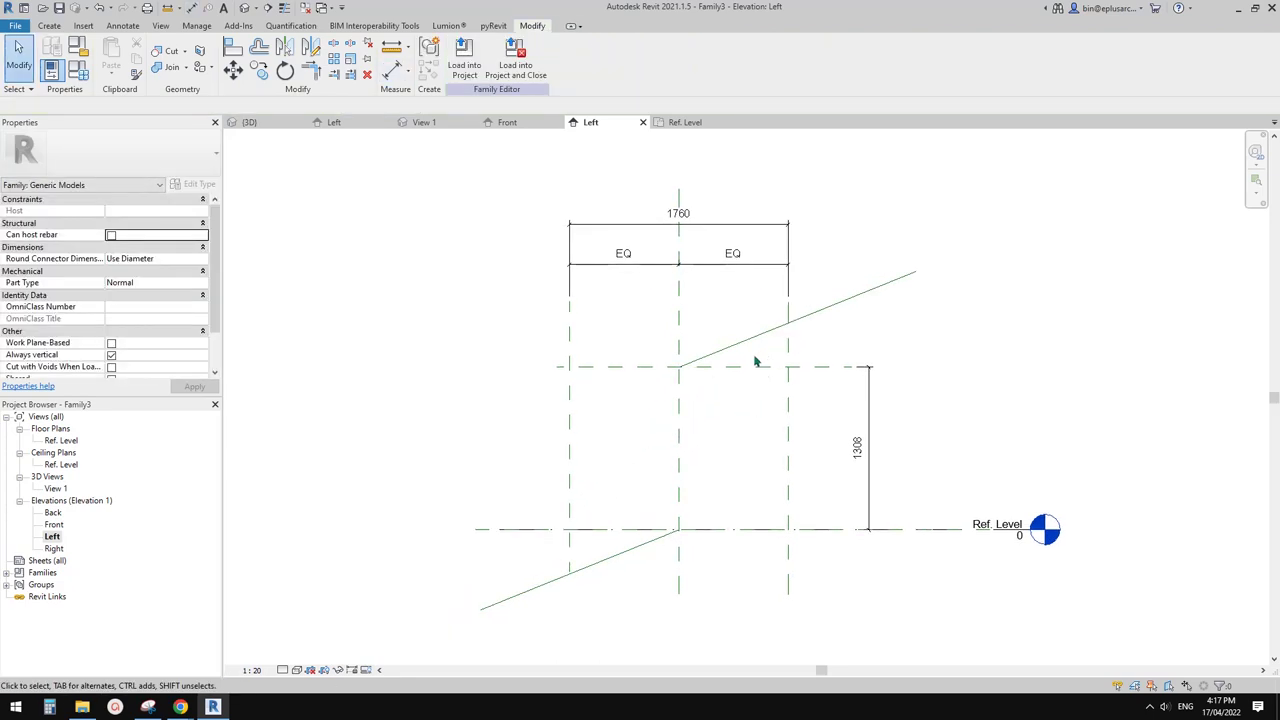
Step: Align the upper reference line's start point with the upper horizontal plane and the centre plane, and lock it
middle_click_drag(756, 362, 773, 370)
key("a")
key("l")
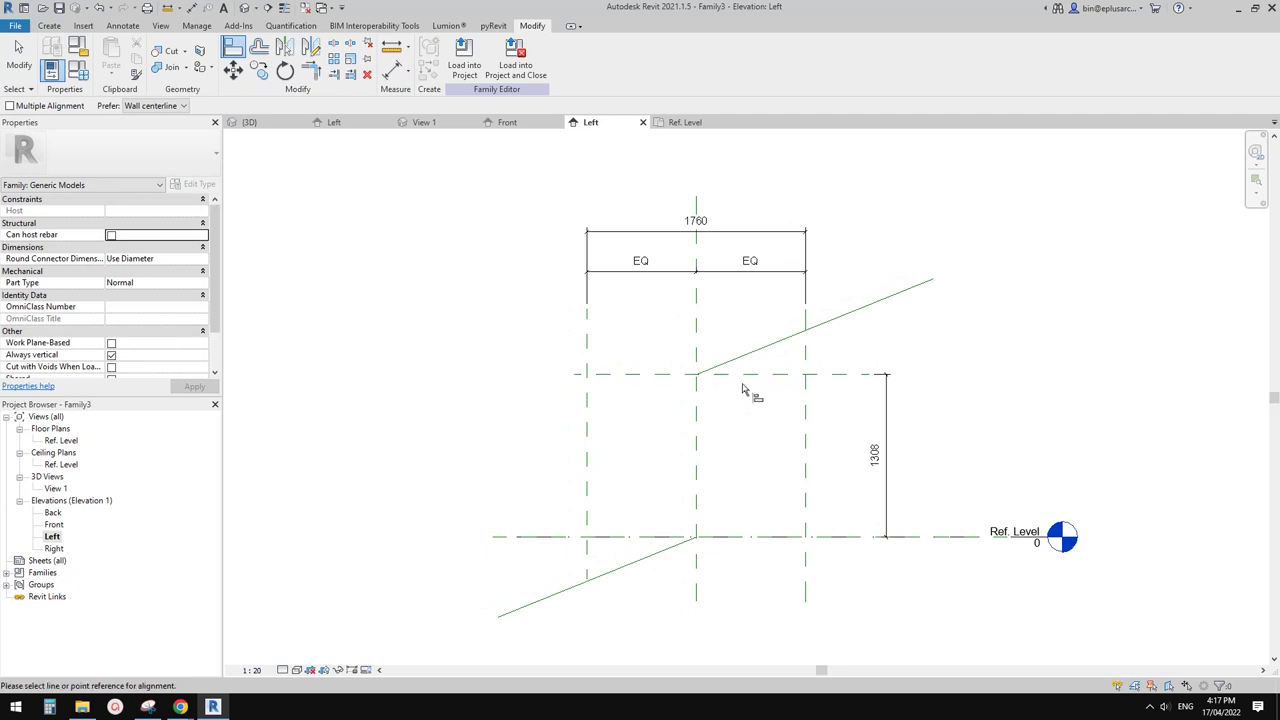
left_click(762, 376)
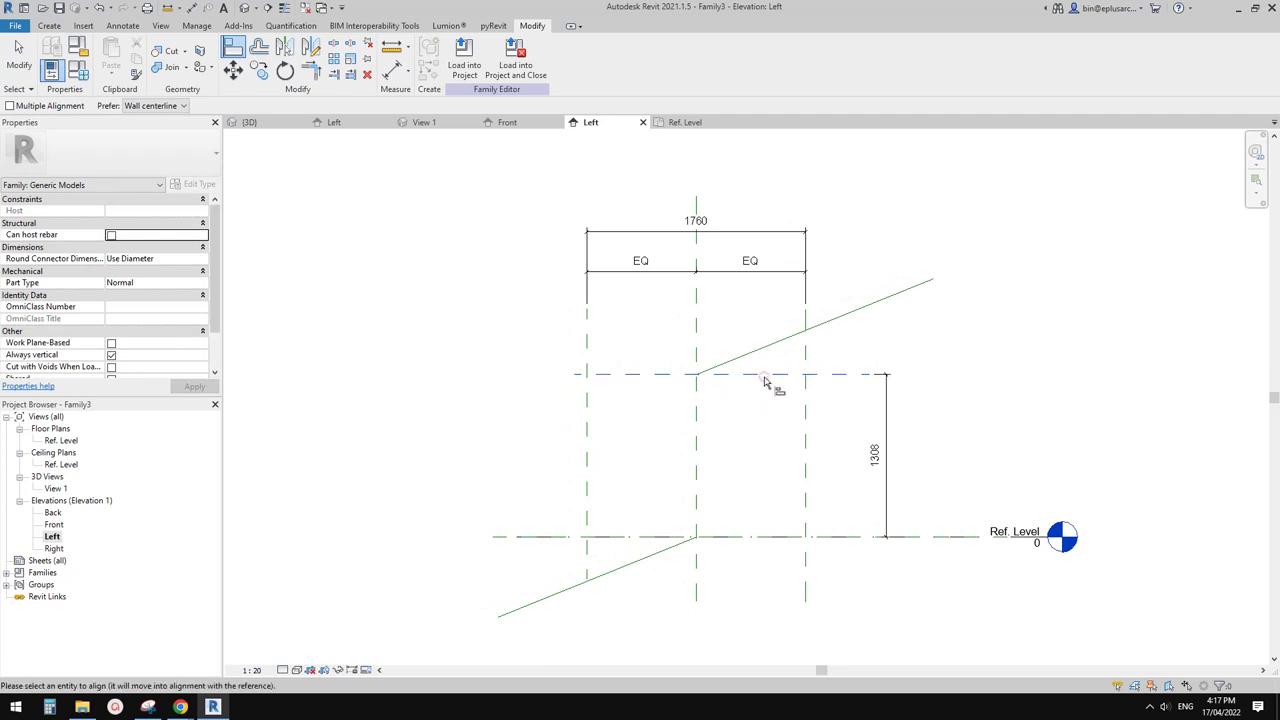
left_click(698, 382)
left_click(696, 375)
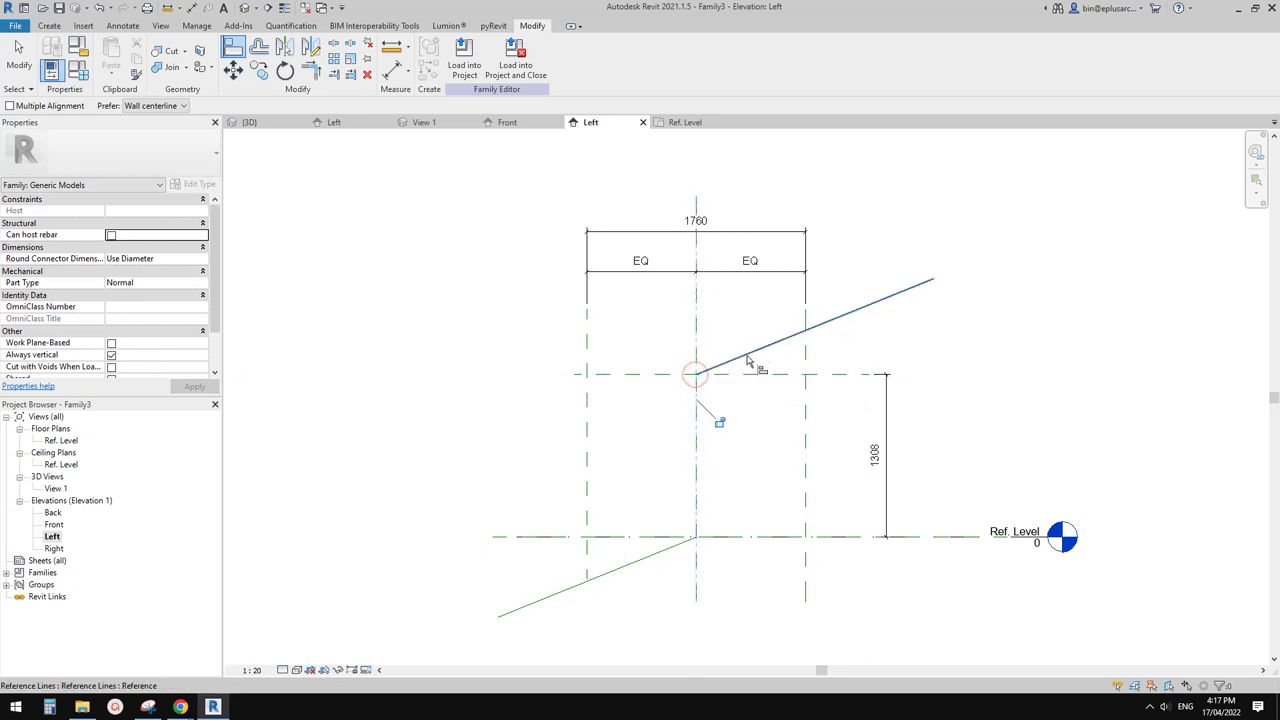
left_click(721, 425)
Step: Align the lower reference line's upper endpoint with the centre plane and Ref. Level, and lock it
middle_click_drag(727, 542, 768, 471)
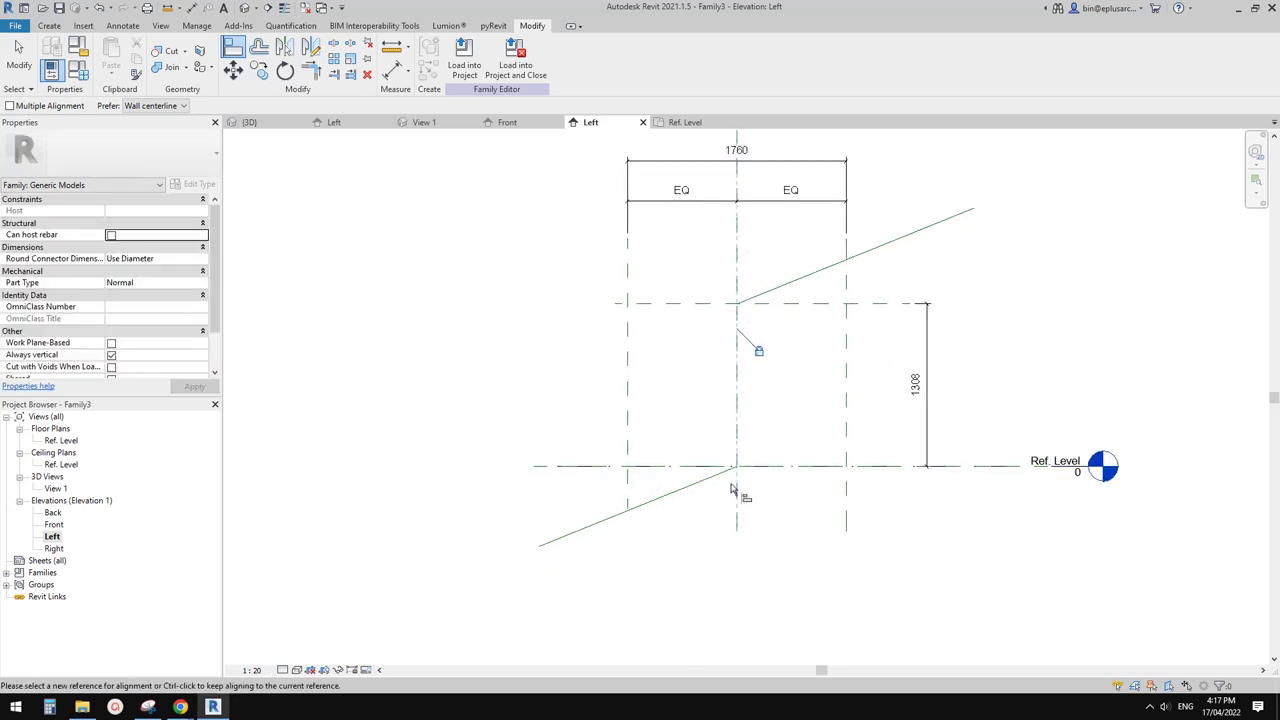
left_click(738, 498)
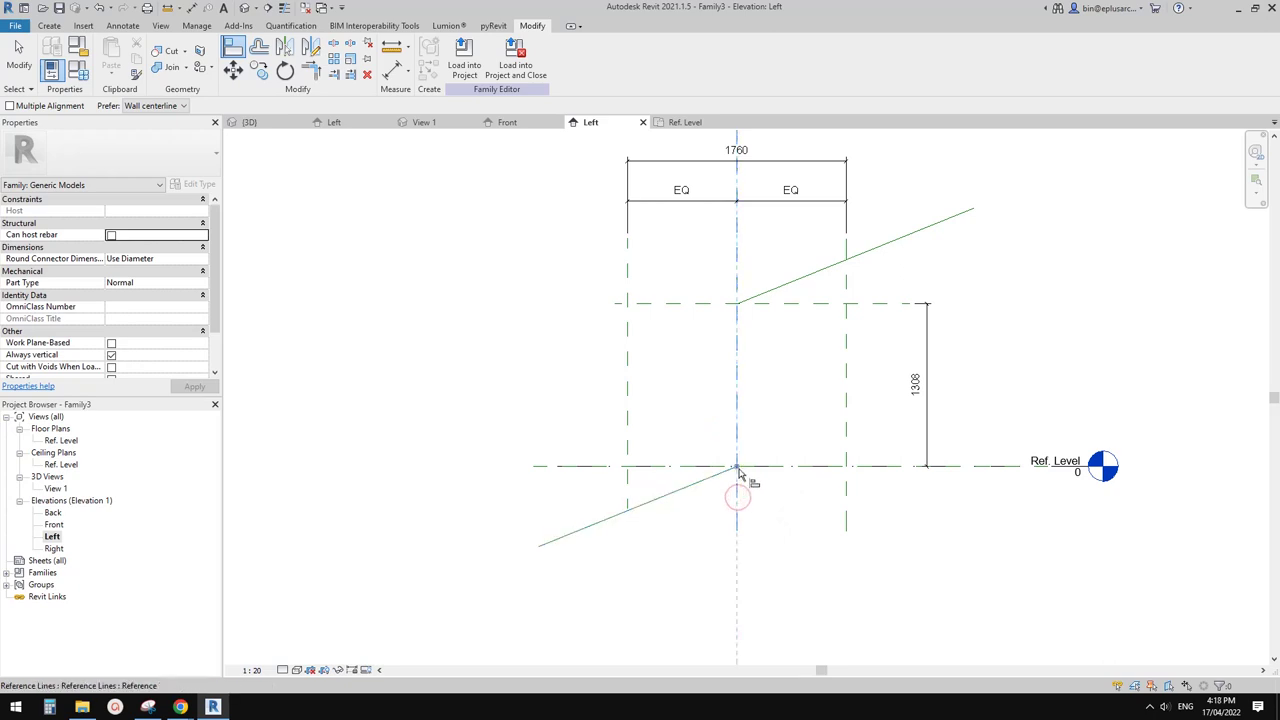
left_click(760, 355)
left_click(782, 467)
left_click(738, 467)
left_click(845, 442)
Step: Add an angular dimension between the upper sloped reference line and the upper horizontal reference plane
middle_click_drag(794, 402, 781, 432)
key("d")
key("i")
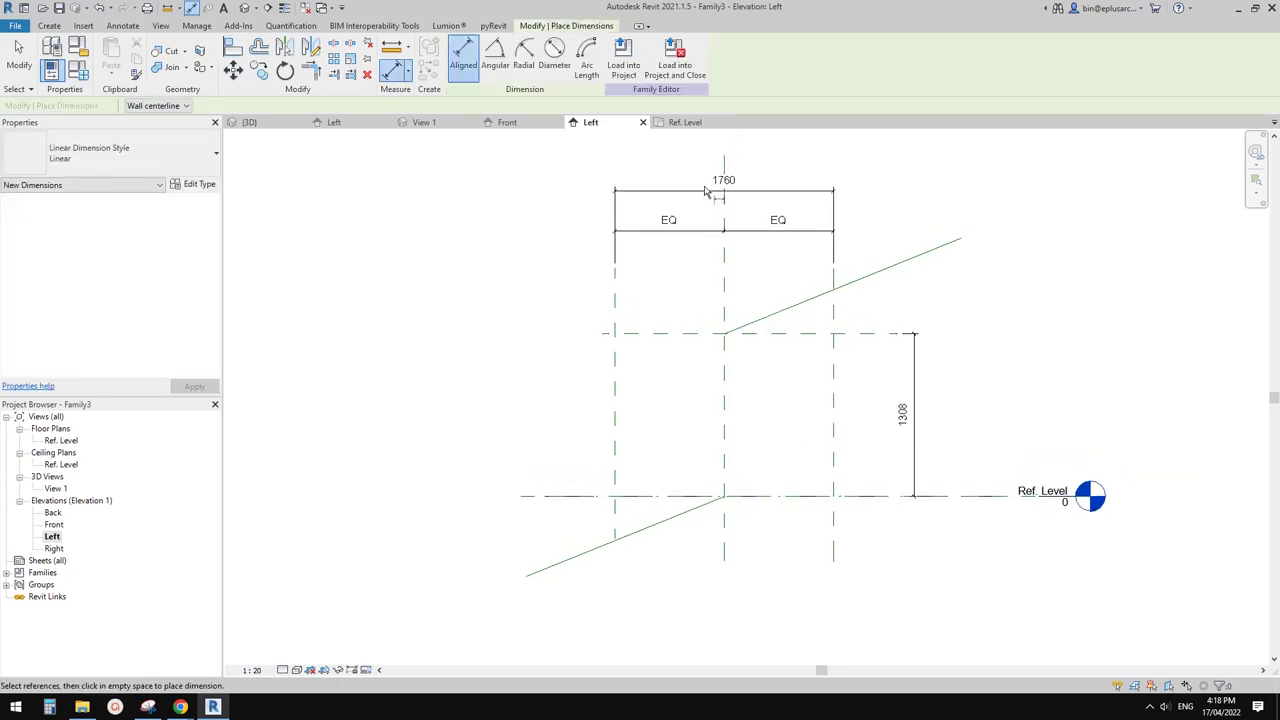
left_click(495, 58)
left_click(791, 314)
left_click(810, 325)
key("Escape")
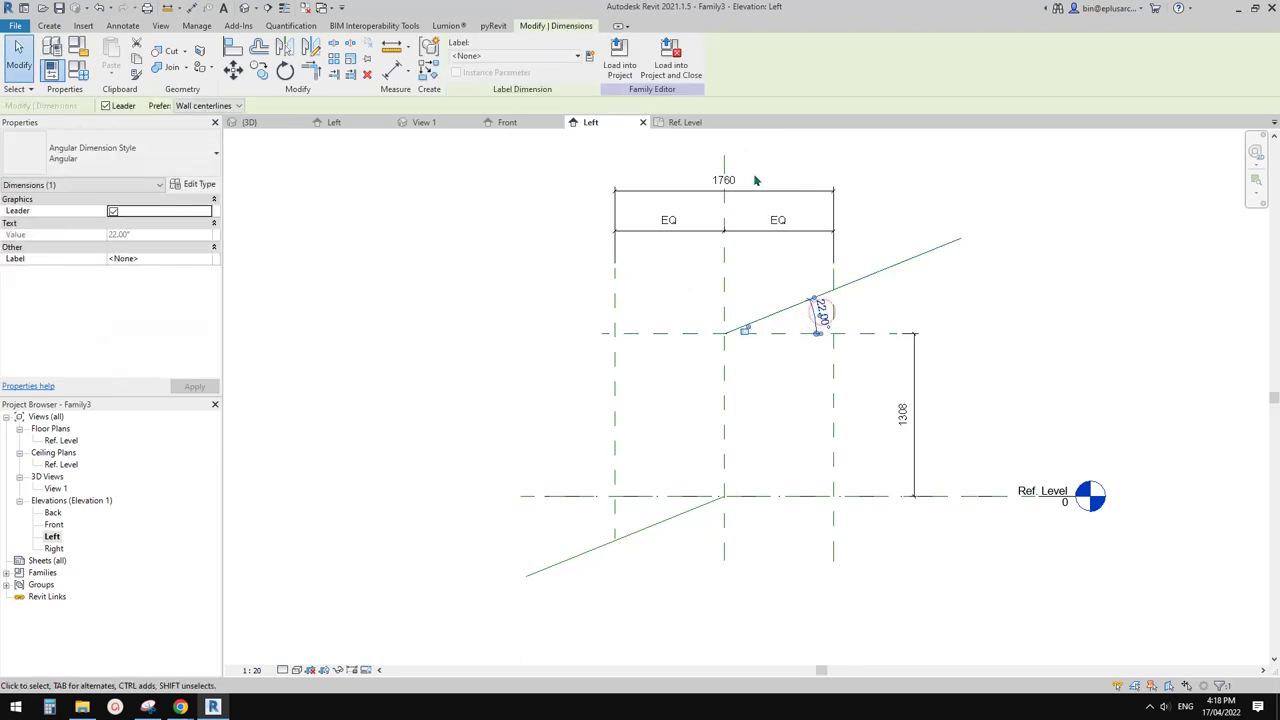
Step: Label the upper angular dimension with a new instance parameter named SA
left_click(589, 55)
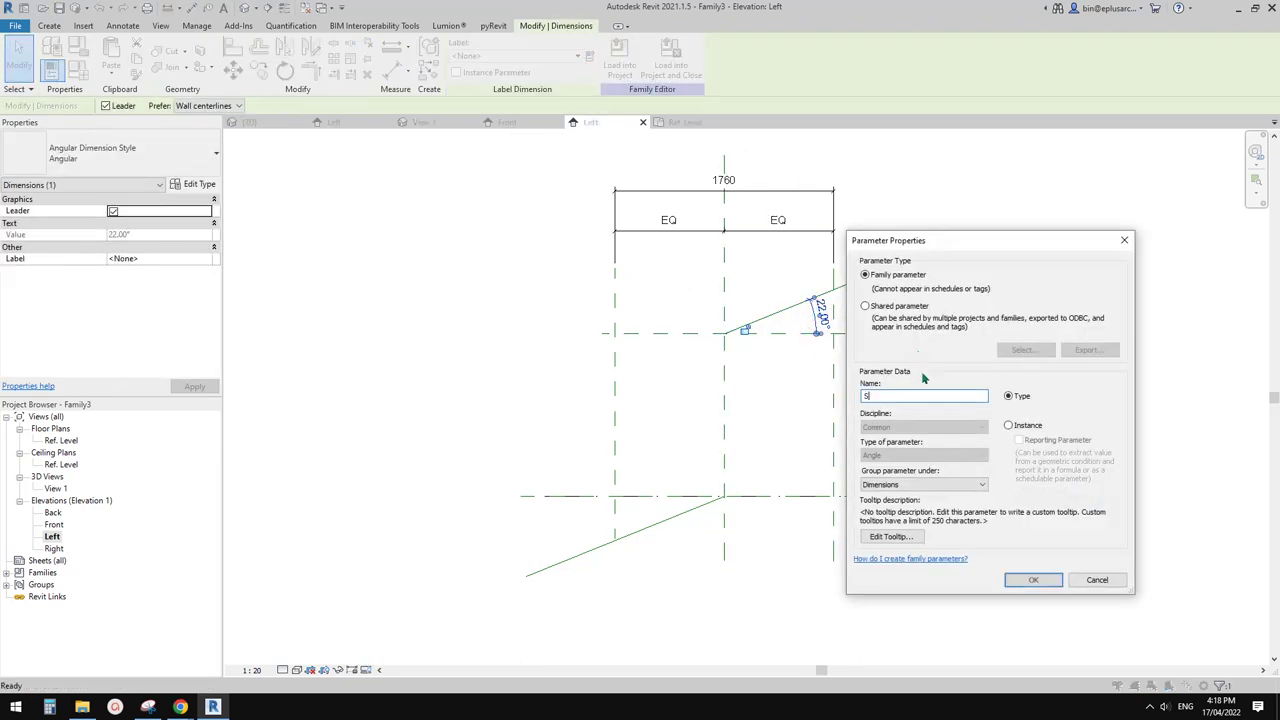
left_click(1010, 426)
left_click(1035, 581)
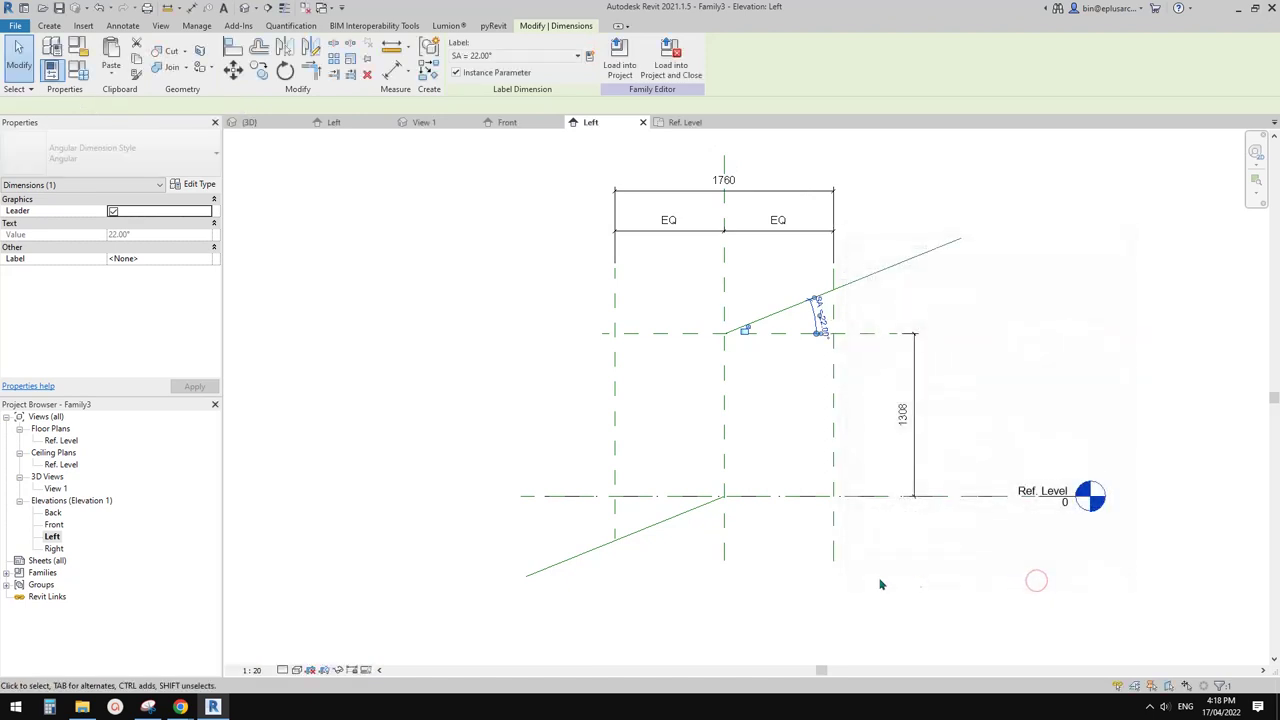
left_click(766, 577)
Step: Add an angular dimension between the lower sloped reference line and Ref. Level
key("i")
left_click(497, 58)
left_click(672, 517)
left_click(667, 500)
left_click(652, 511)
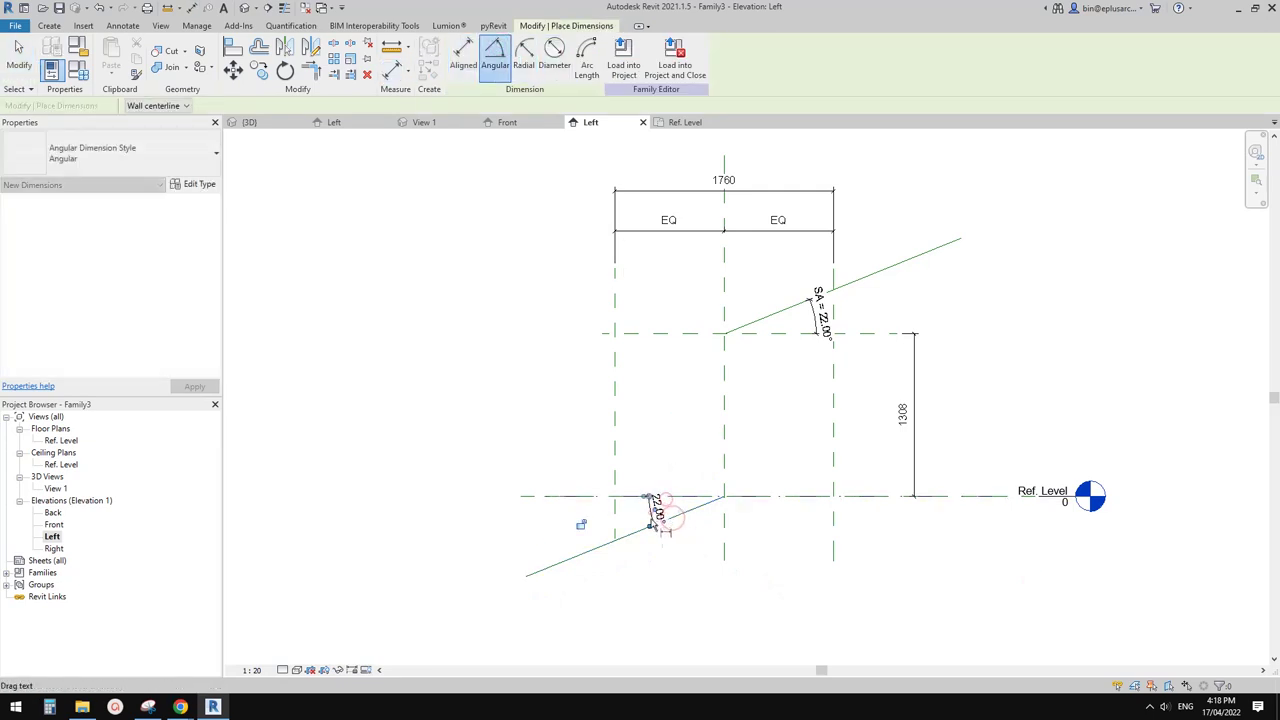
key("Escape")
key("Escape")
Step: Label the lower angular dimension with the existing SA parameter
left_click(650, 510)
left_click(545, 60)
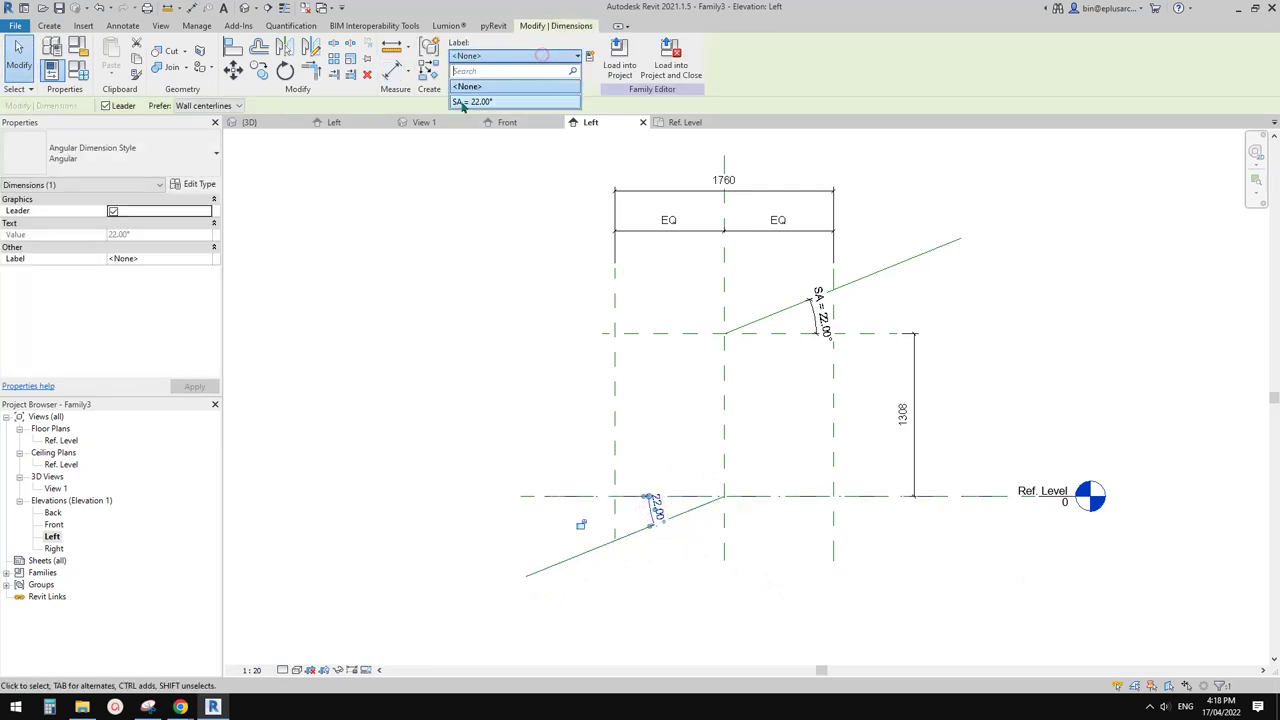
left_click(463, 103)
middle_click_drag(1007, 300, 1006, 303)
left_click(1006, 303)
Step: Draw a short horizontal reference plane below Ref. Level and another about 363 mm above the upper plane, both crossing the sloped lines
scroll(820, 480, "down", 2)
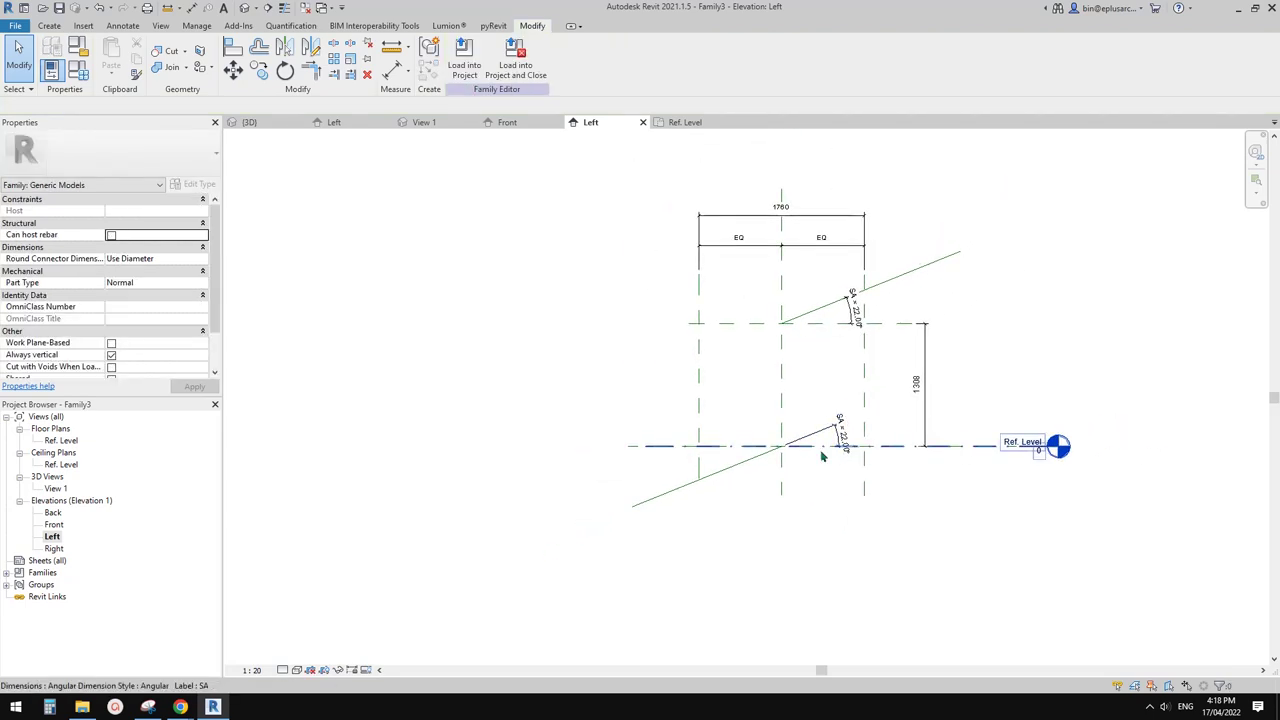
scroll(813, 465, "up", 1)
key("r")
key("p")
scroll(738, 486, "up", 1)
left_click(764, 486)
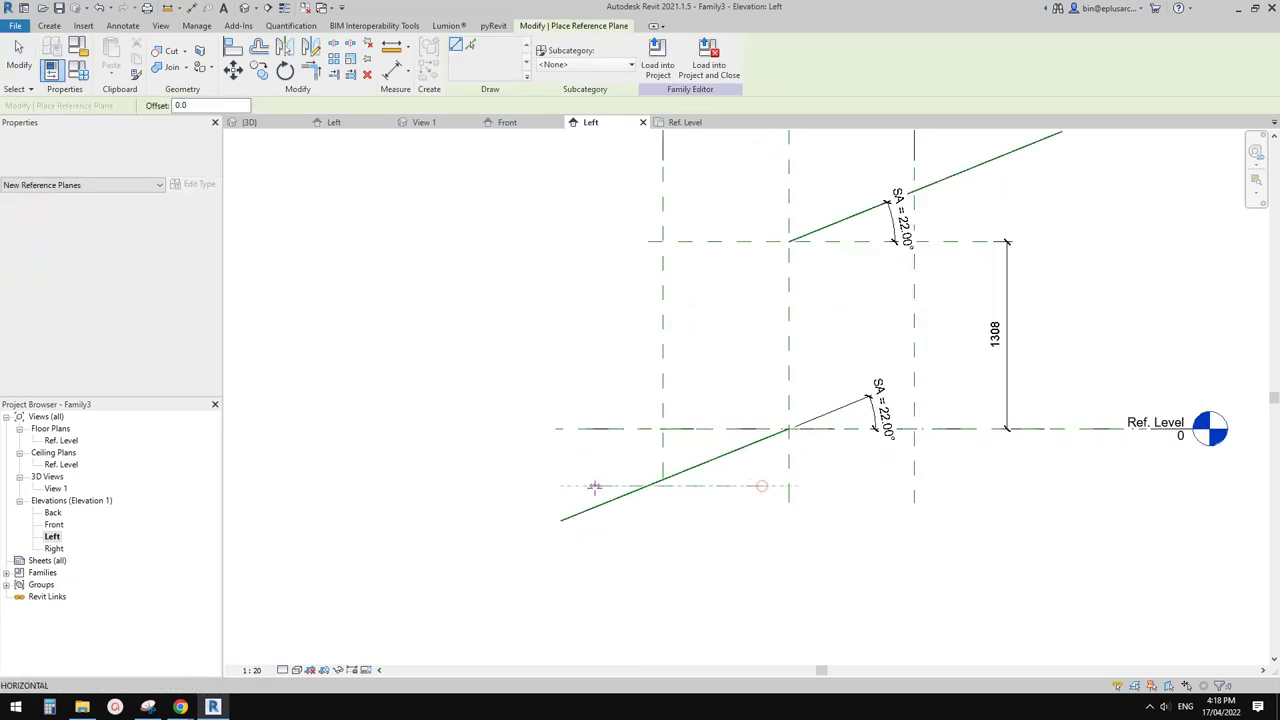
left_click(595, 486)
middle_click_drag(819, 364, 799, 370)
left_click(981, 196)
left_click(808, 196)
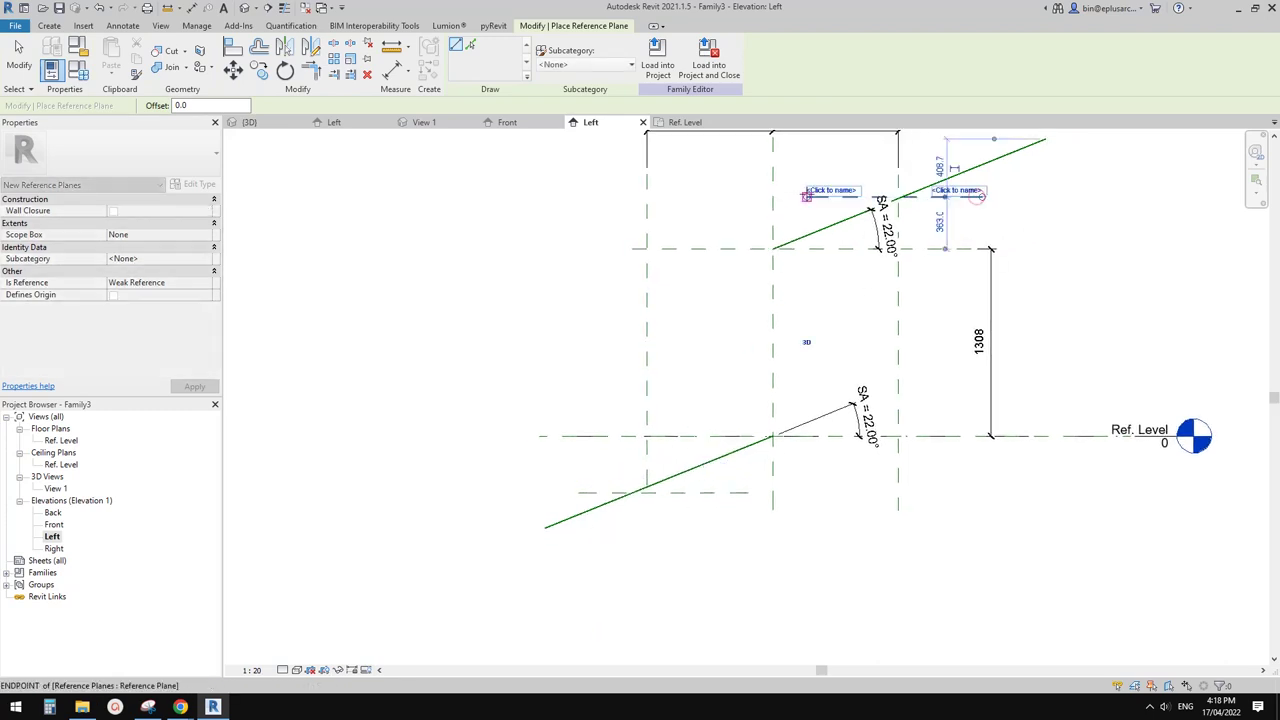
Step: Dimension the distance between the upper horizontal reference plane and the short plane above it
key("d")
key("i")
middle_click_drag(965, 246, 950, 270)
left_click(930, 270)
left_click(936, 219)
left_click(933, 270)
left_click(946, 246)
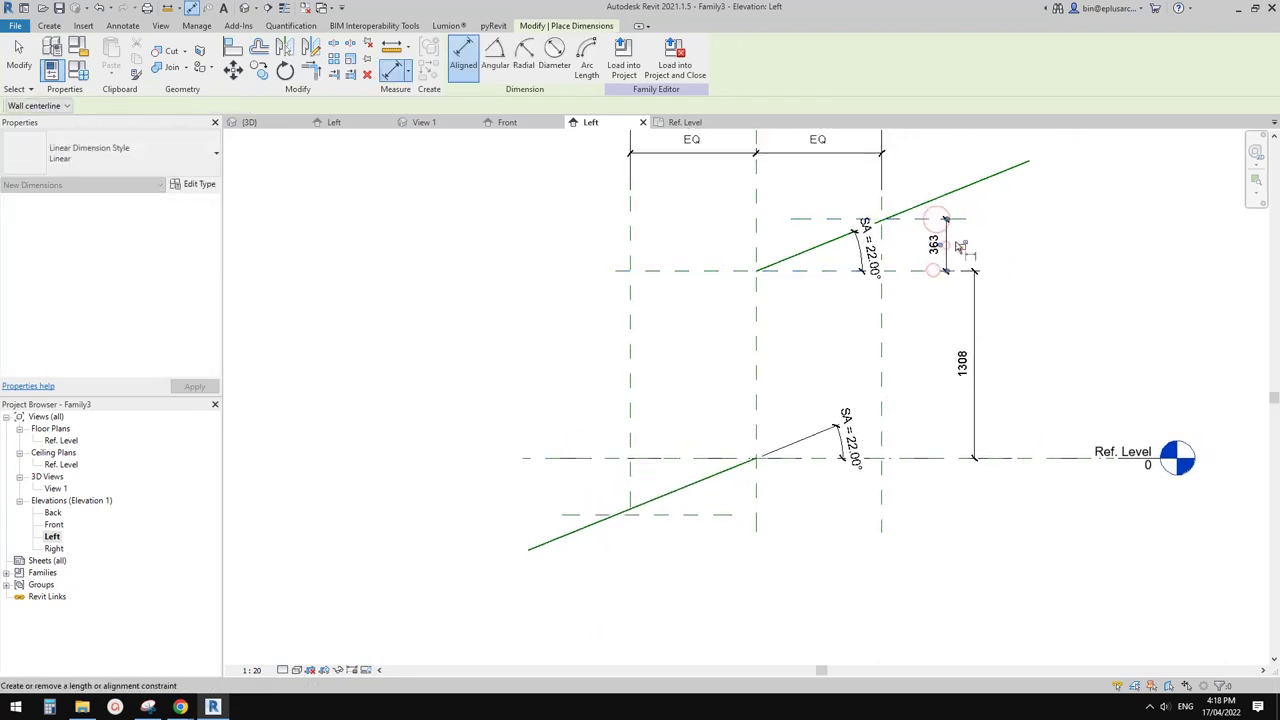
Step: Add an aligned dimension between the Ref. Level and the reference plane below it
left_click(596, 458)
left_click(590, 514)
left_click(586, 490)
key("Escape")
key("Escape")
Step: Label the two vertical offset dimensions, below Ref. Level and at the upper slope, with a new instance parameter named OFS
left_click(581, 489)
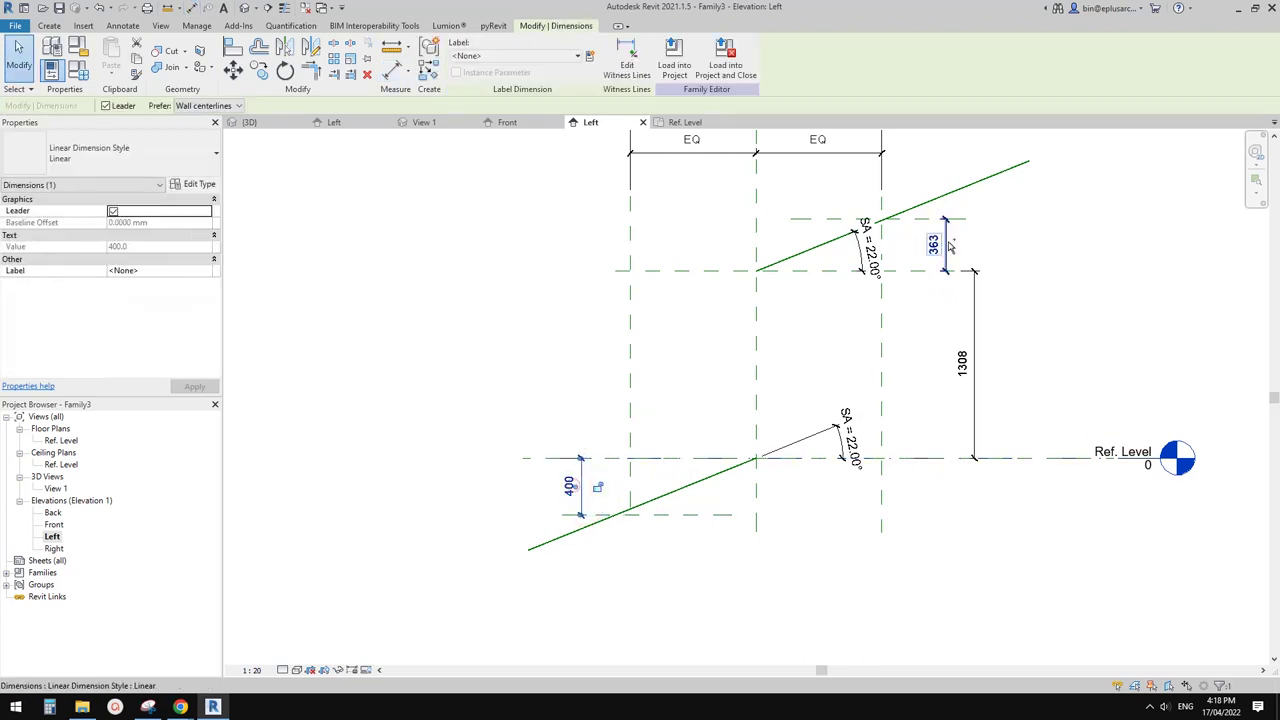
left_click(946, 241, "ctrl")
left_click(590, 57)
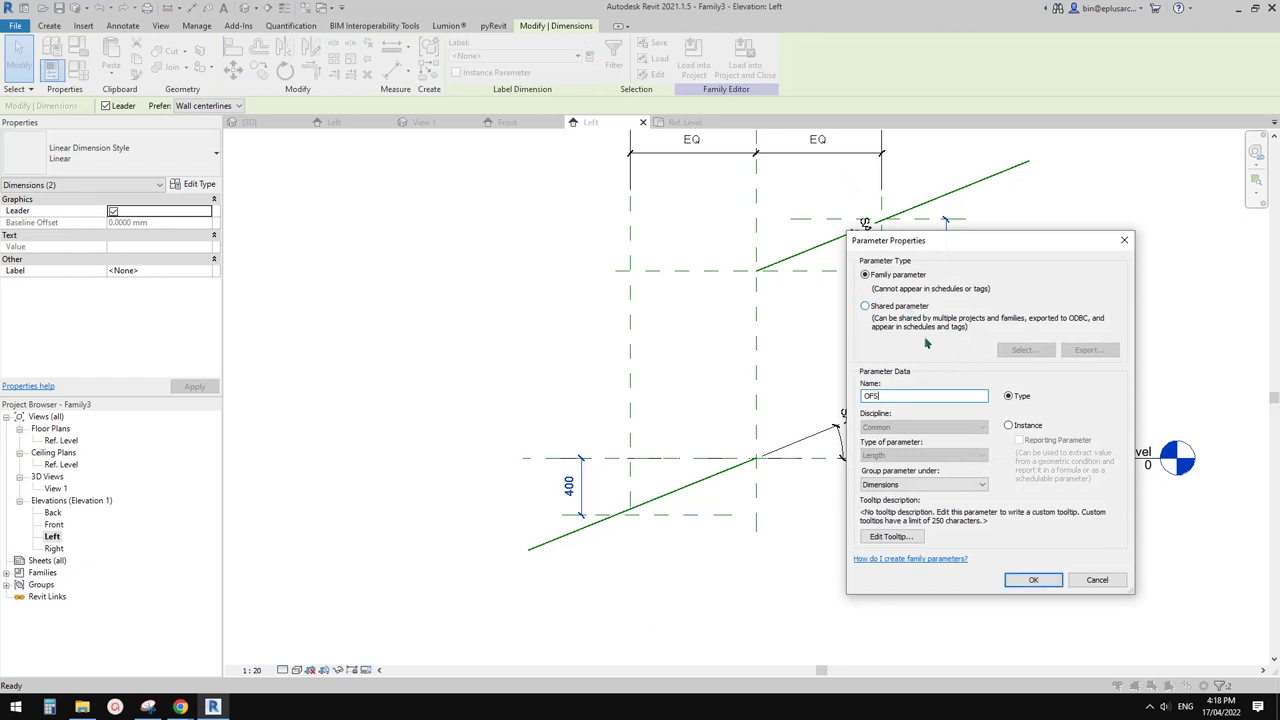
left_click(1010, 426)
left_click(1033, 580)
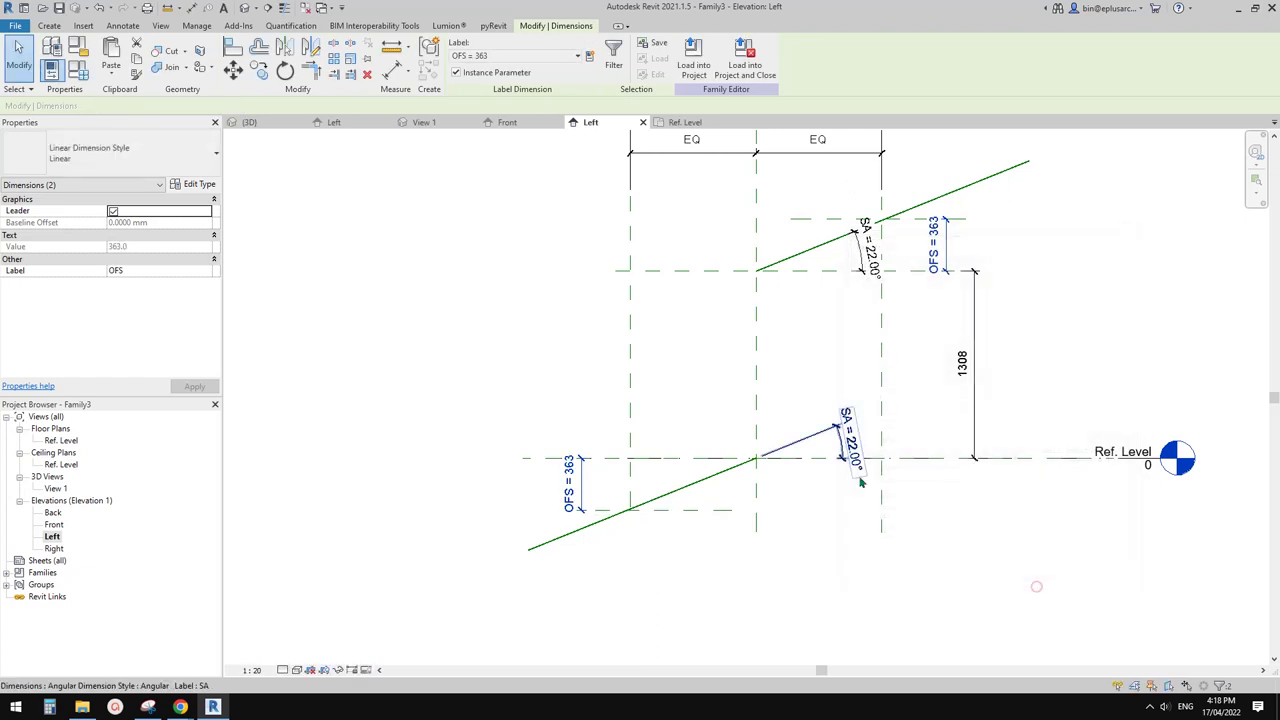
left_click(706, 354)
left_click(86, 74)
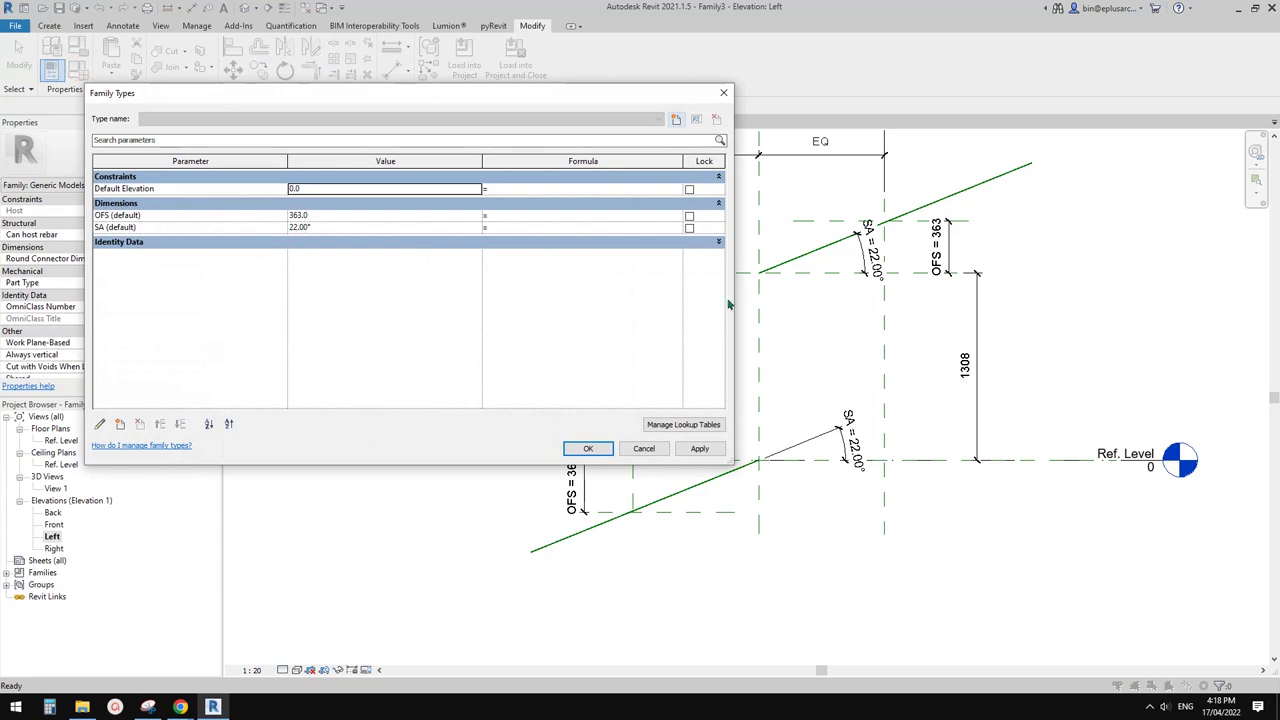
left_click(724, 92)
Step: Label the overall horizontal dimension above the EQ dimensions with a new type parameter named W
middle_click_drag(777, 294, 688, 391)
left_click(724, 210)
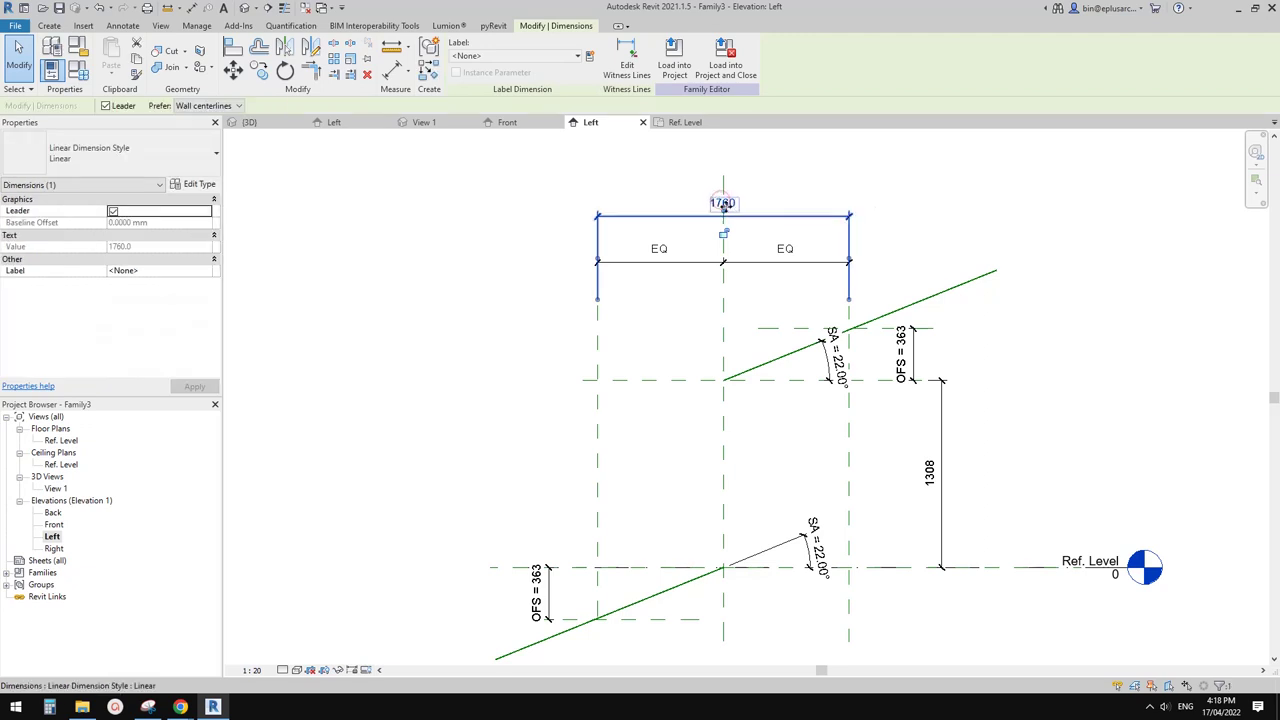
left_click(591, 56)
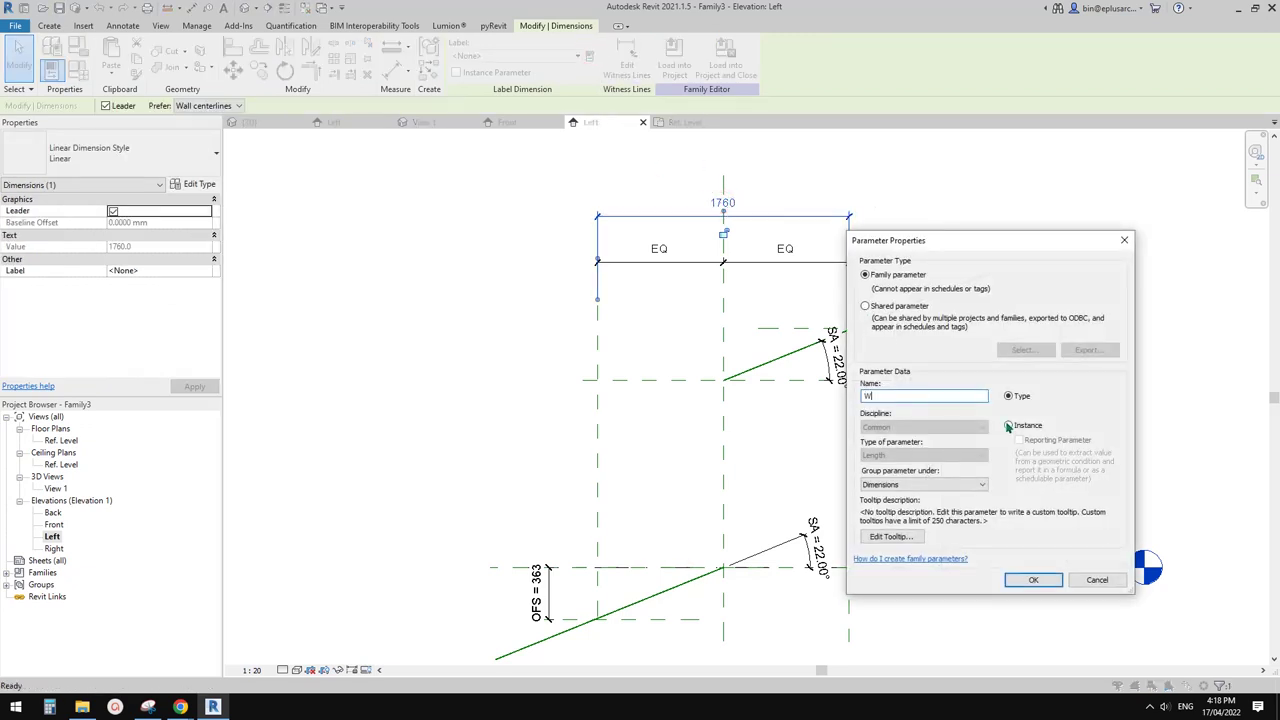
left_click(1026, 584)
Step: Label the vertical dimension from Ref. Level to the upper reference plane with a new type parameter named H
middle_click_drag(863, 491, 913, 419)
left_click(988, 412)
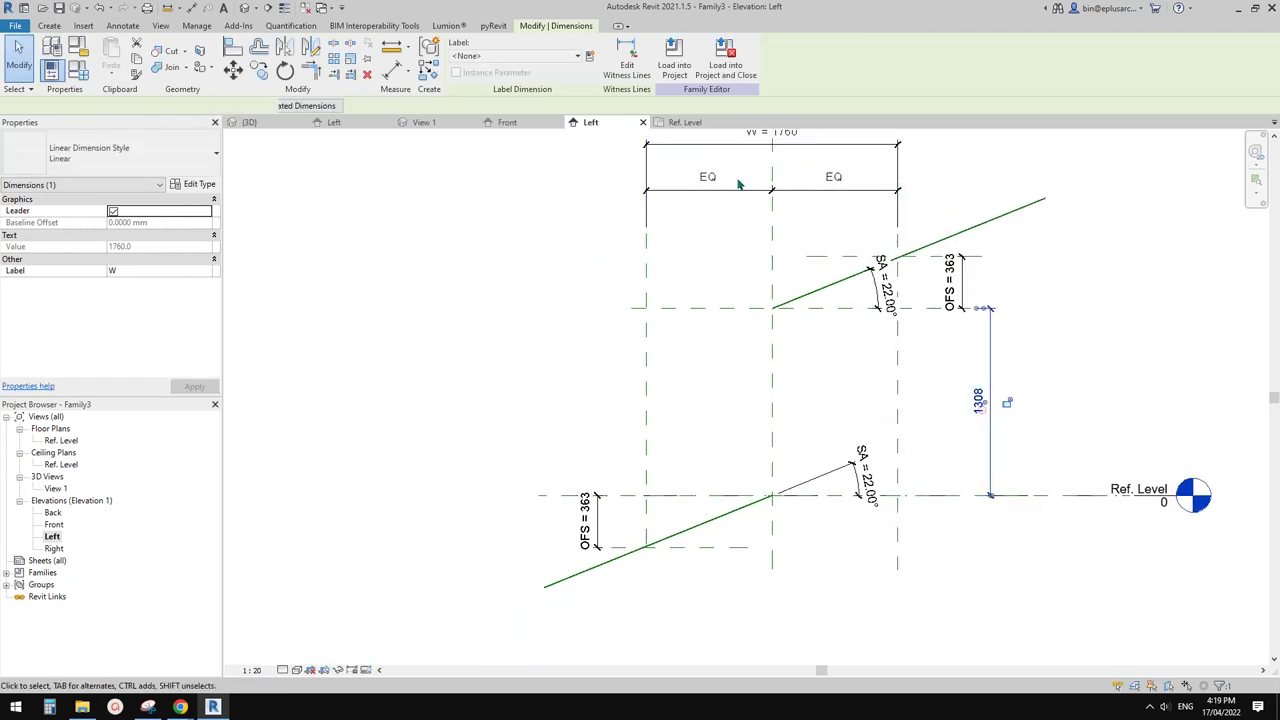
left_click(591, 56)
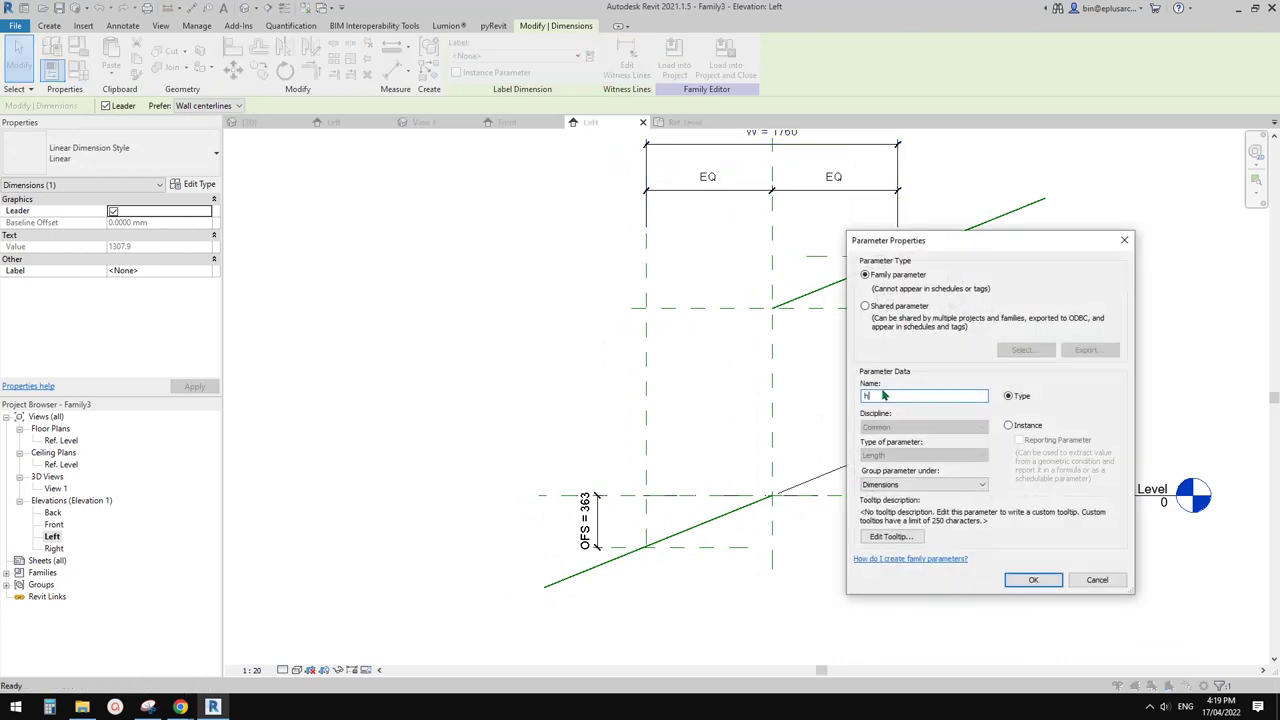
left_click(1045, 583)
middle_click_drag(814, 453, 834, 473)
key("Escape")
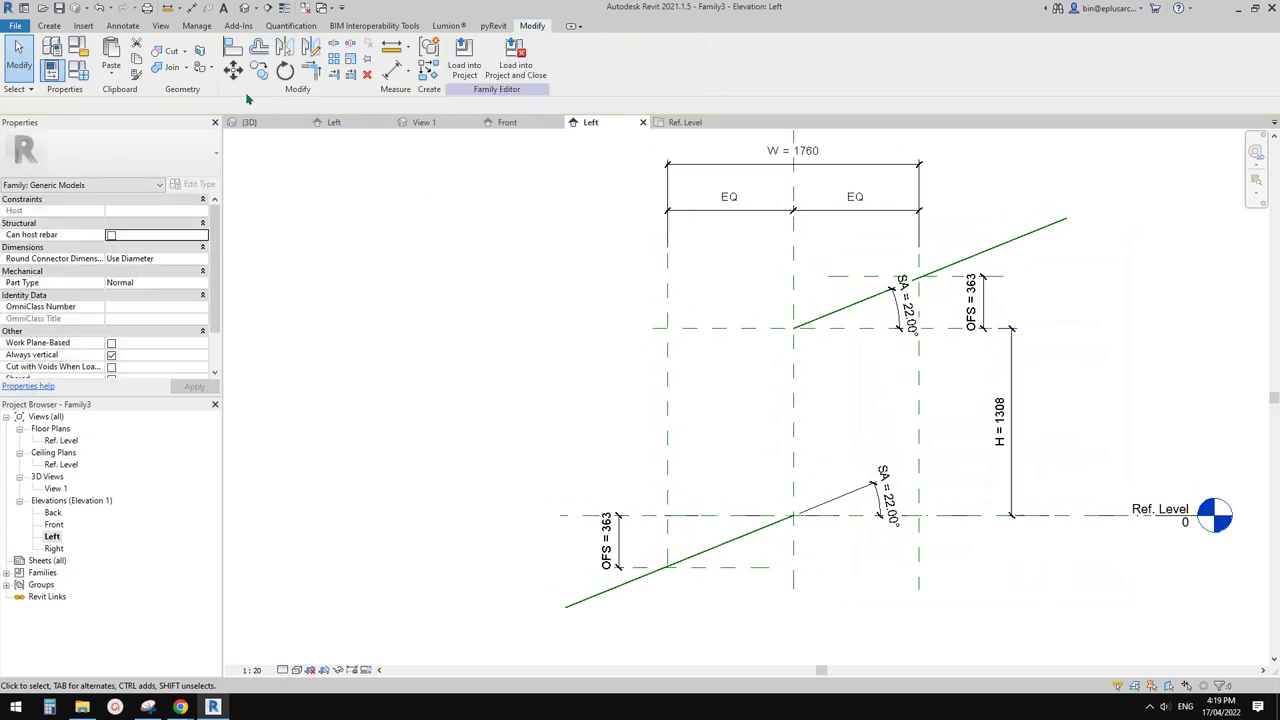
Step: Give the OFS parameter a formula that multiplies tan(SA) by half of W, and apply it to the family
left_click(80, 72)
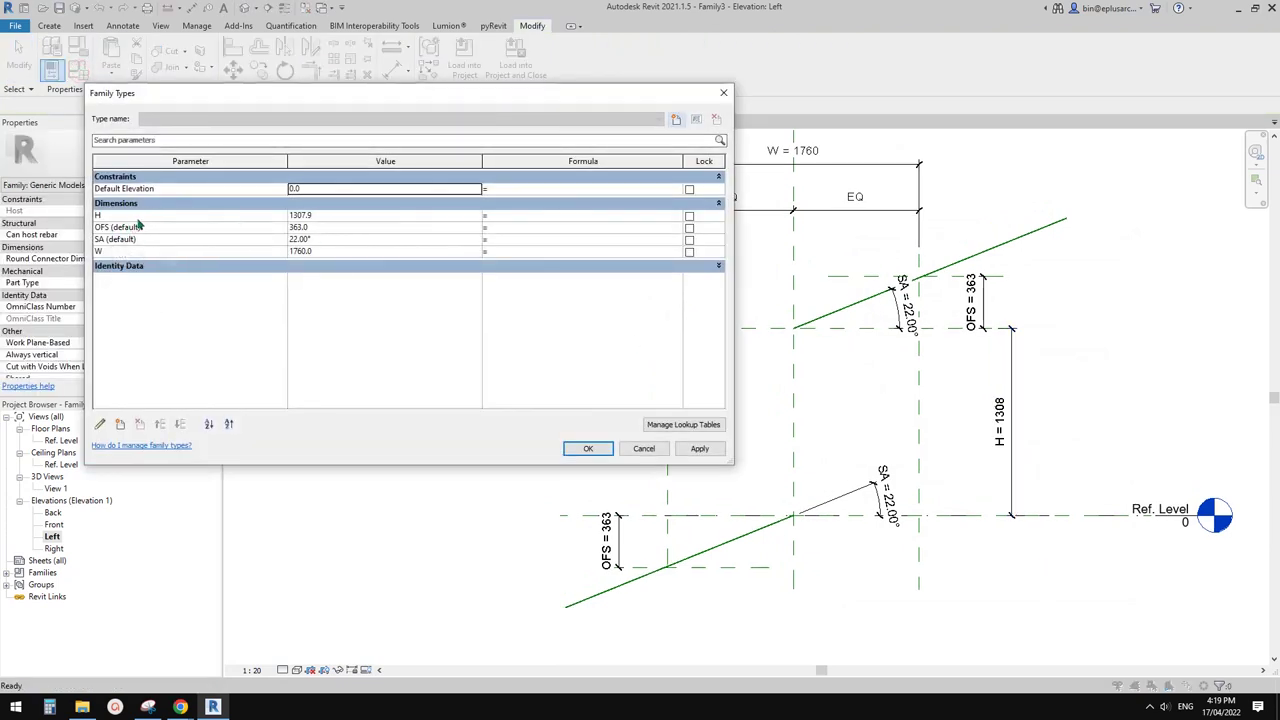
left_click(507, 229)
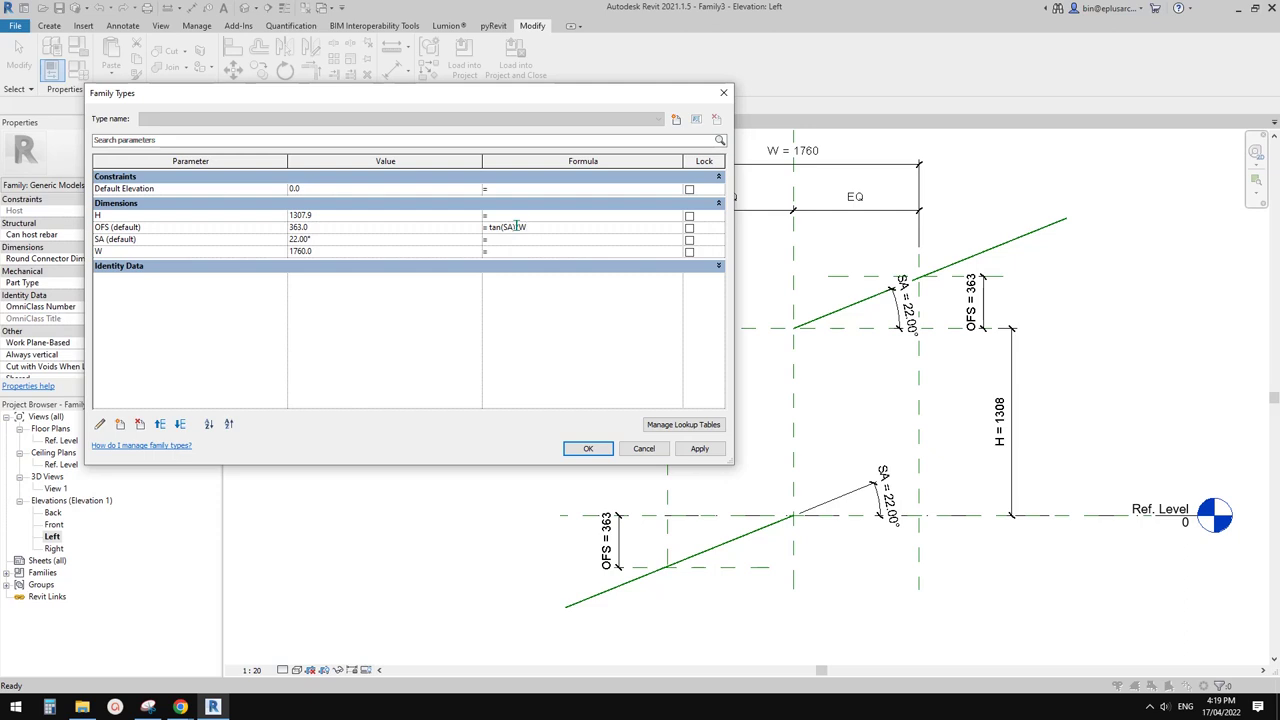
left_click(527, 317)
left_click(699, 448)
left_click(588, 448)
scroll(828, 278, "up", 2)
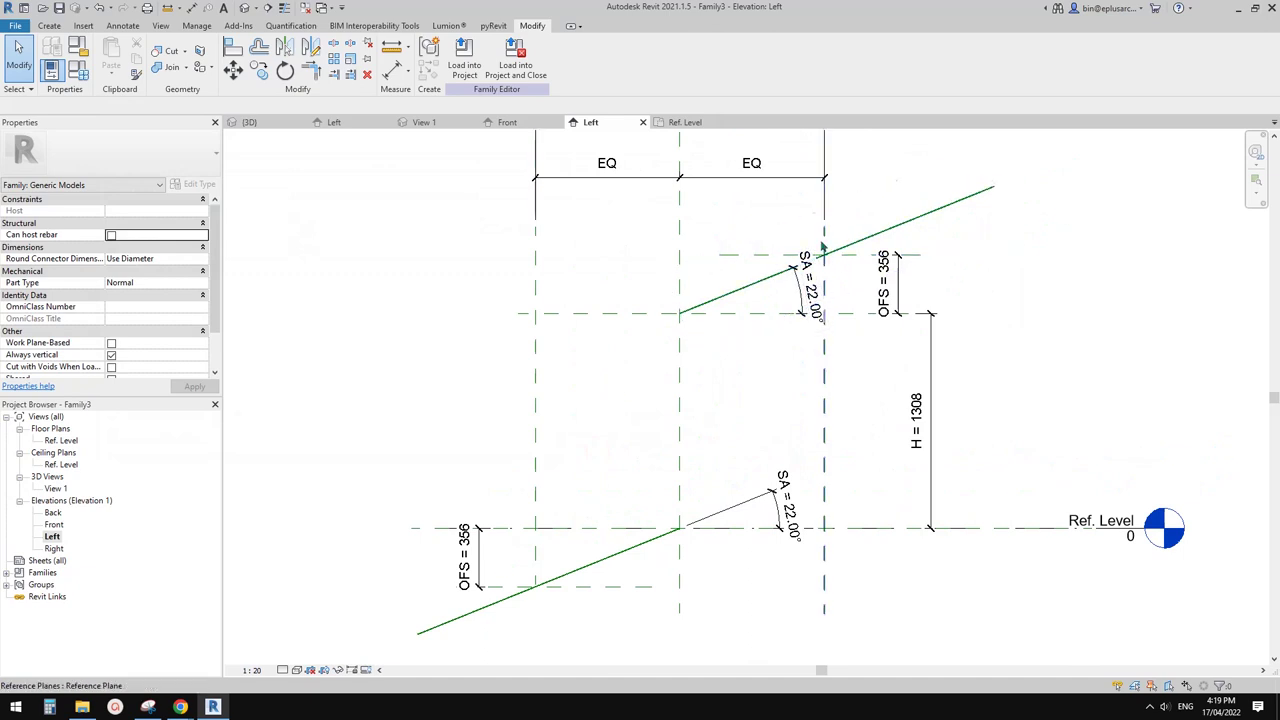
scroll(825, 254, "up", 1)
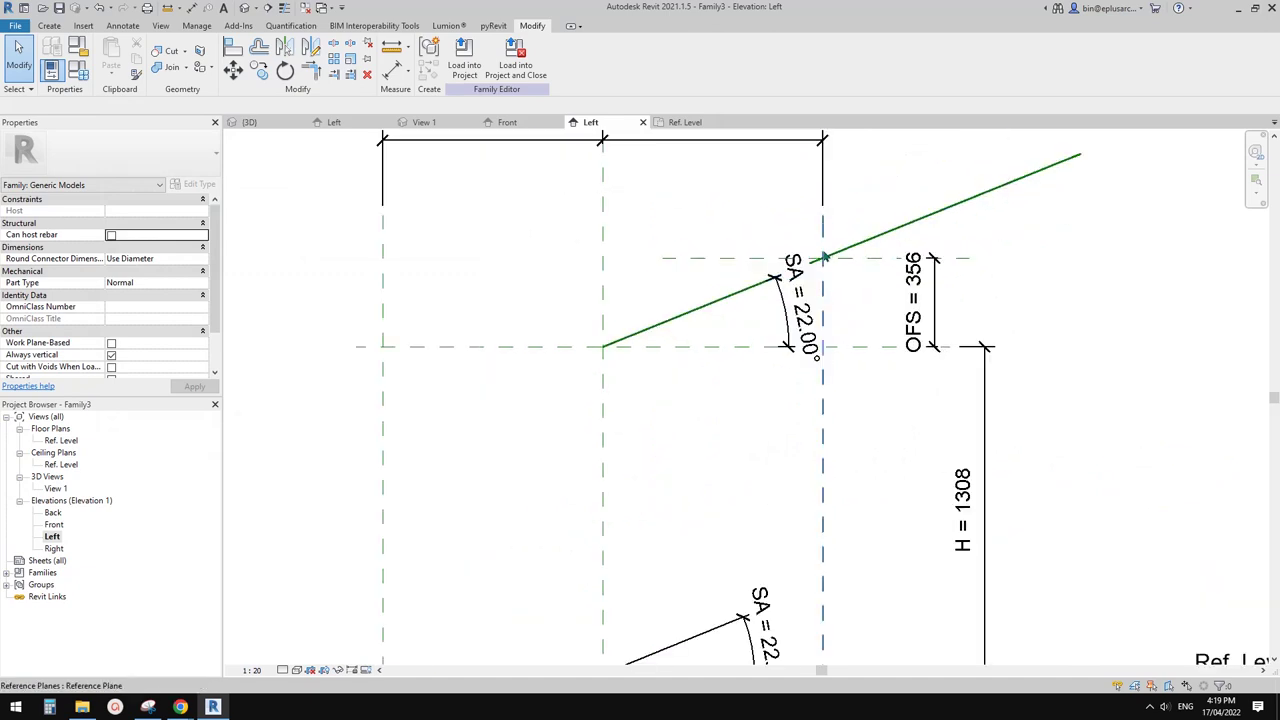
scroll(838, 300, "down", 2)
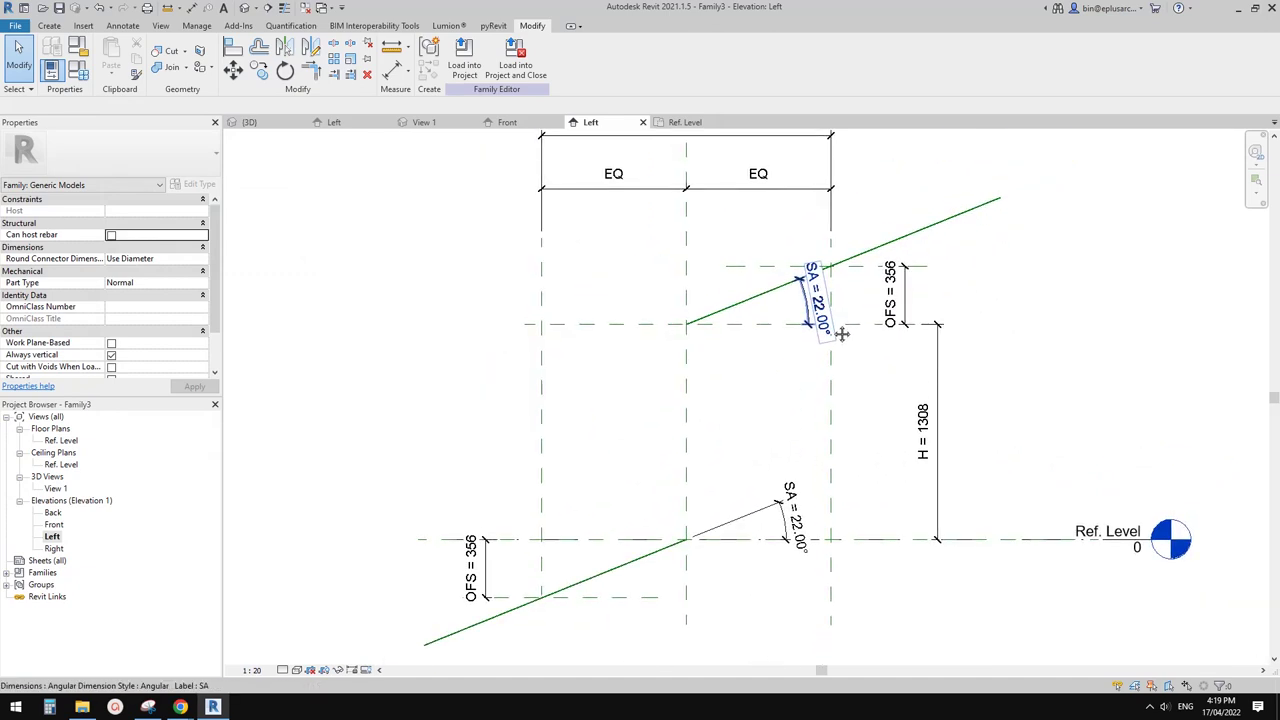
Step: Open the nested Family2 baluster from Family1's left elevation of the baluster panel for editing
middle_click_drag(842, 334, 671, 441)
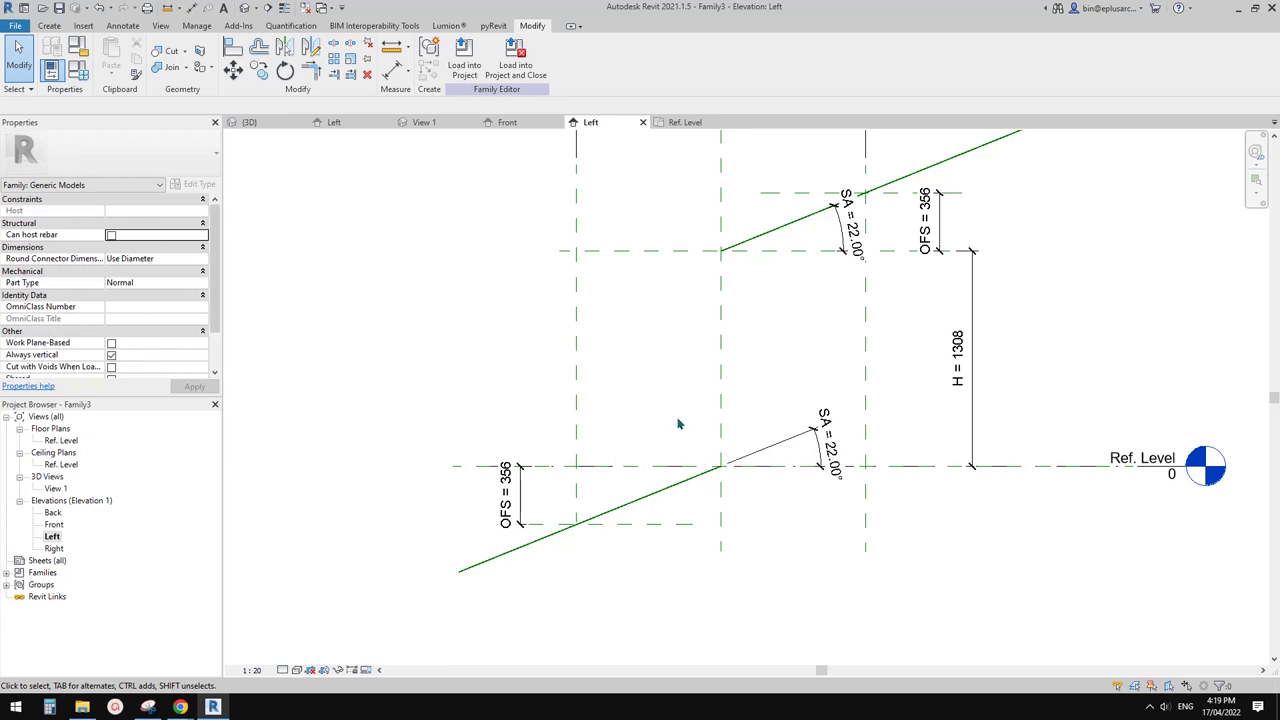
middle_click_drag(785, 402, 763, 407)
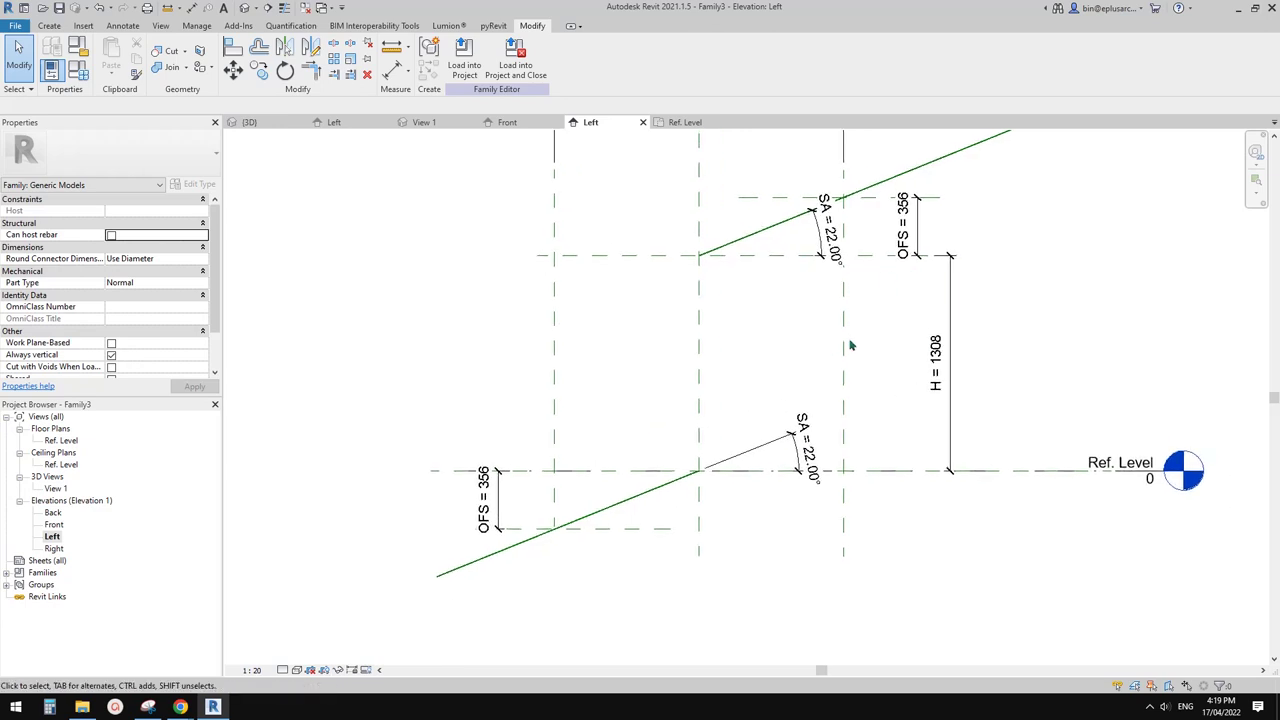
middle_click_drag(819, 348, 794, 383)
left_click(507, 122)
left_click(443, 123)
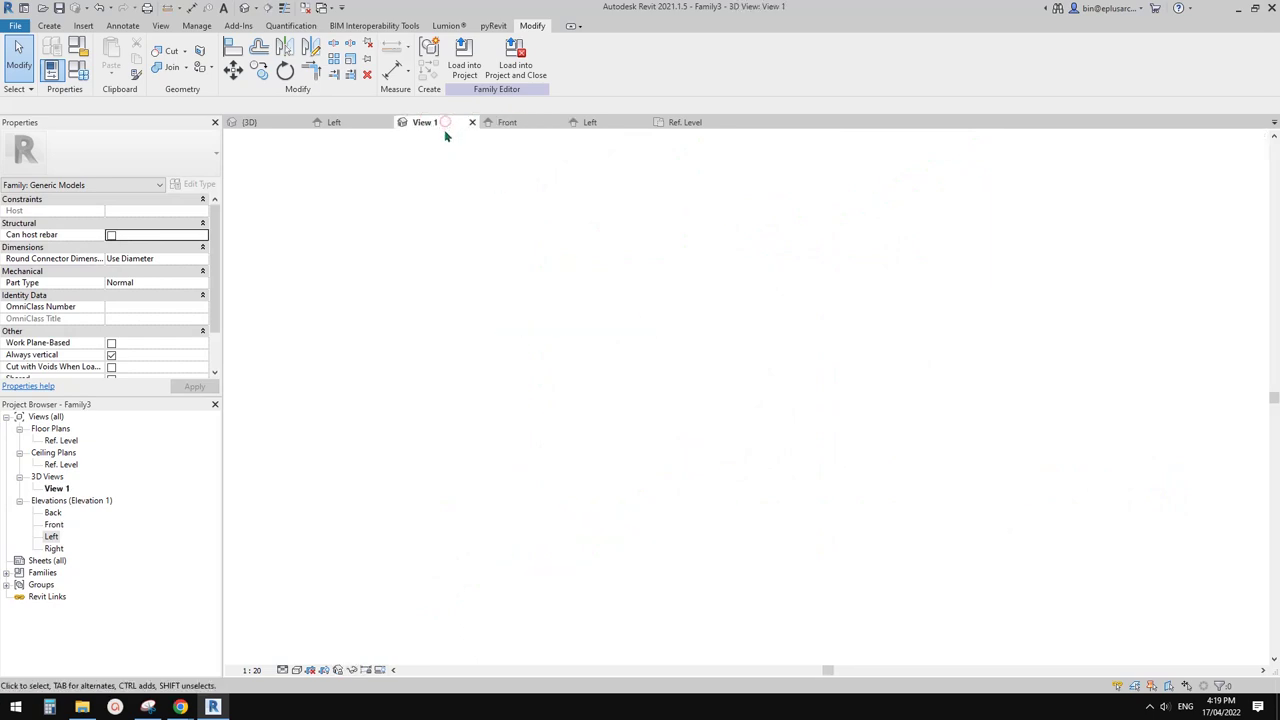
left_click(340, 122)
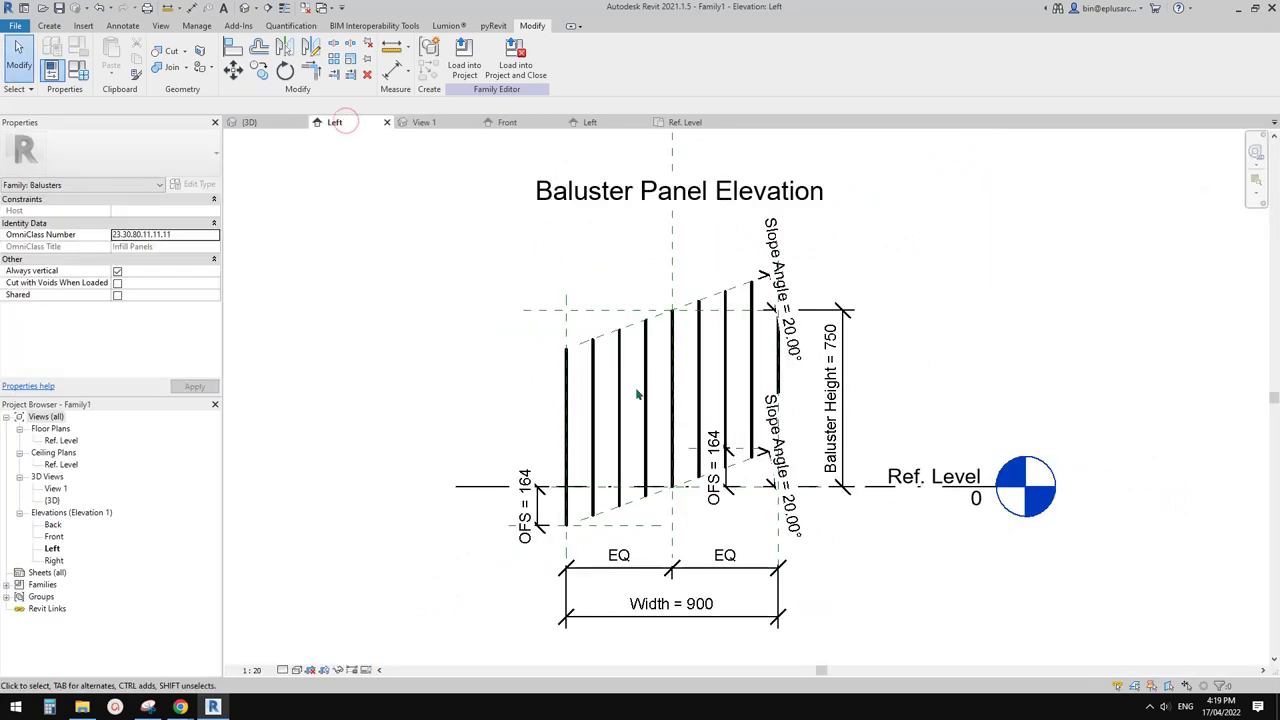
left_click(598, 430)
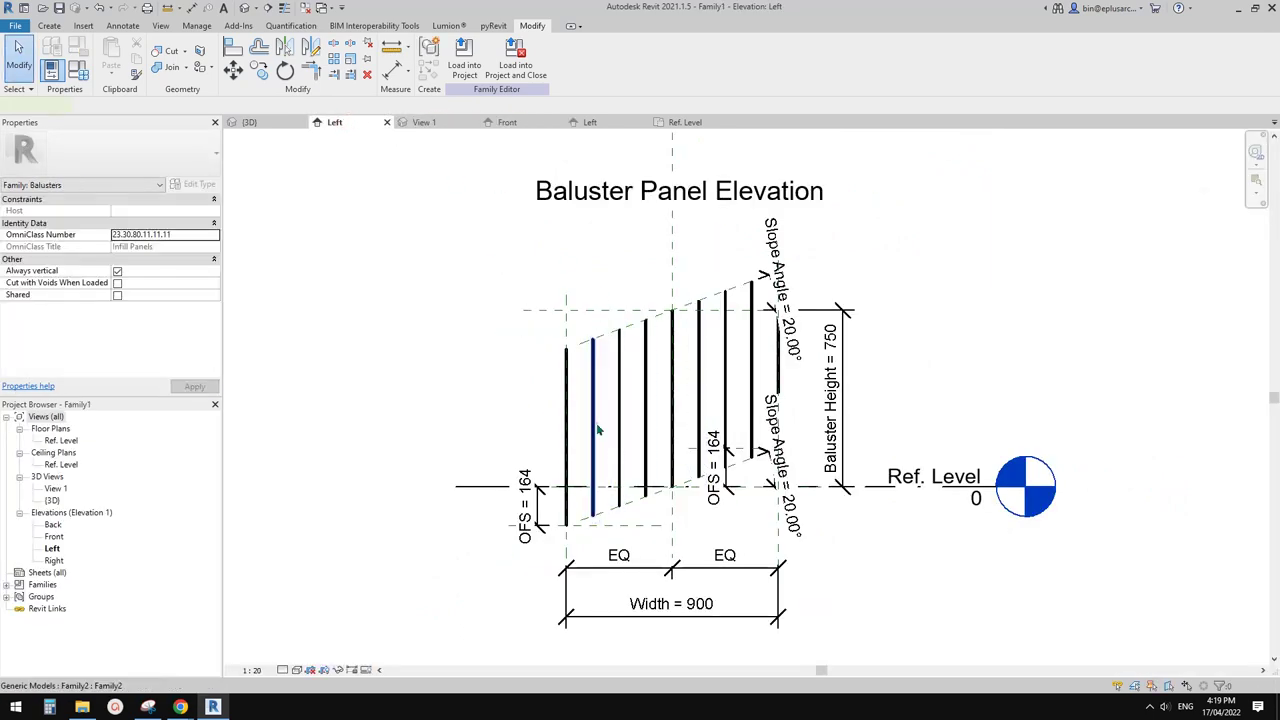
scroll(598, 430, "up", 1)
key("Escape")
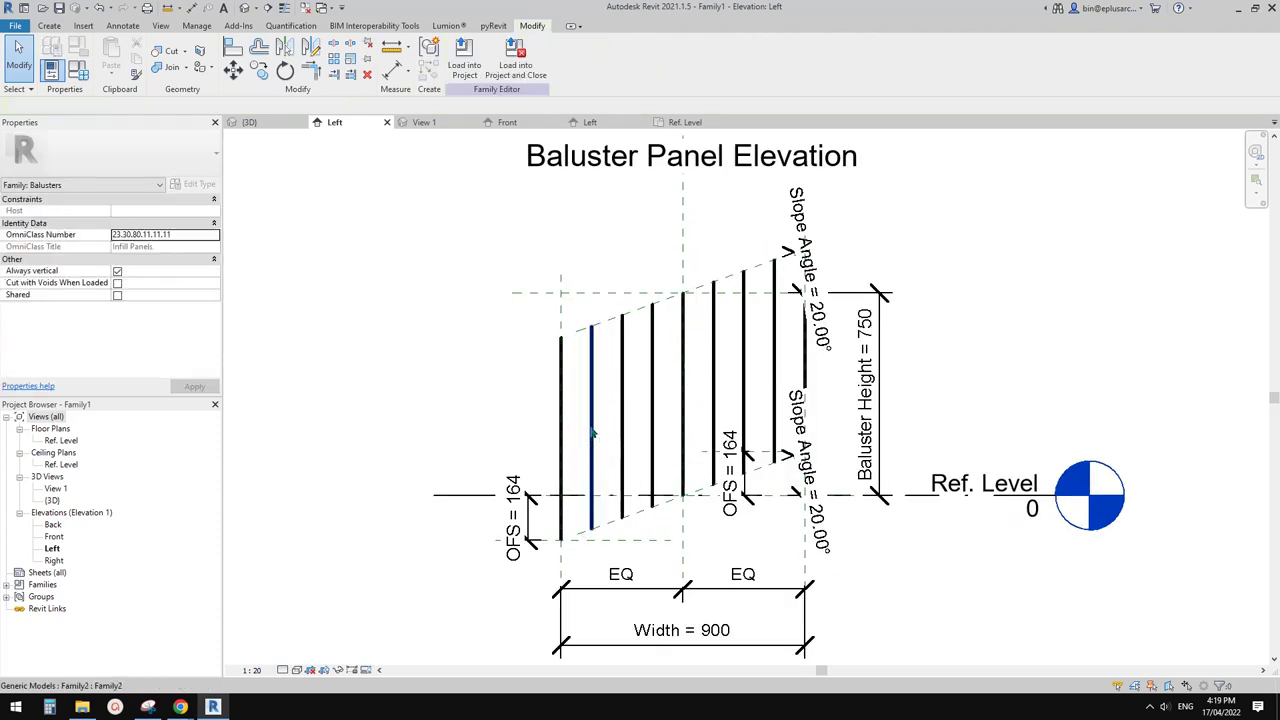
left_click(591, 430)
left_click(465, 64)
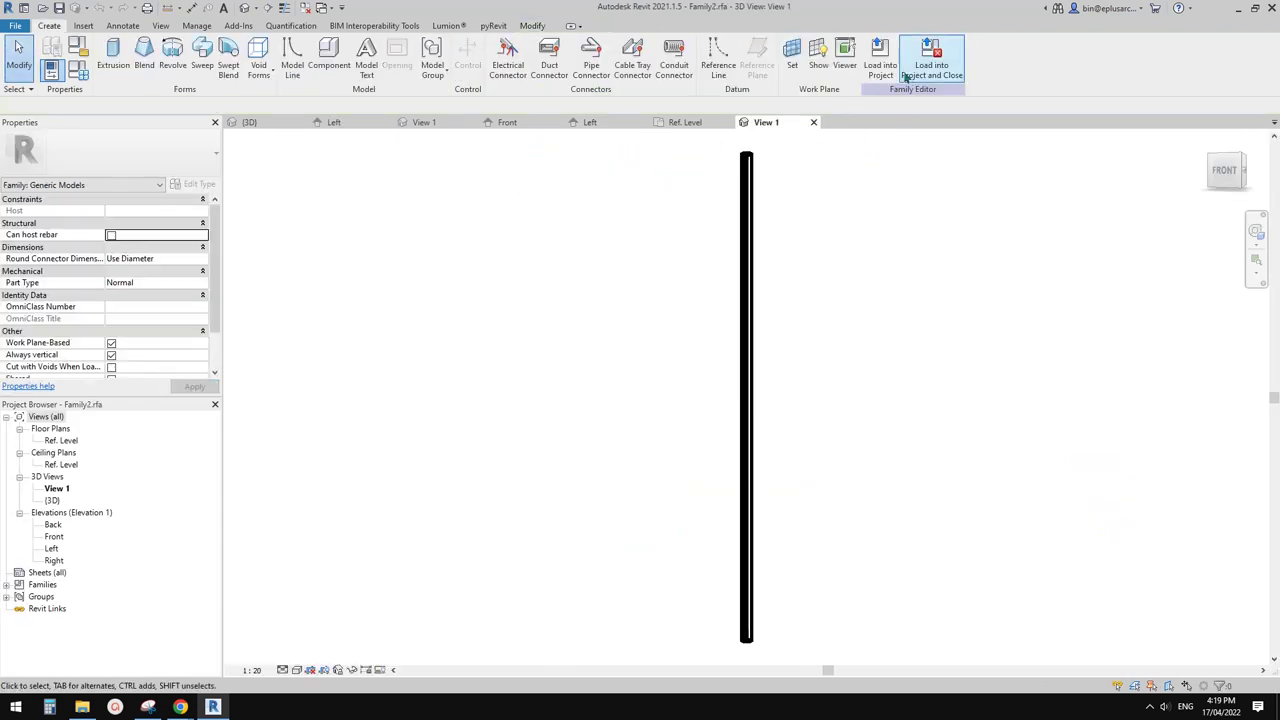
Step: Load the Family2 baluster into Family3 only, excluding Project2
left_click(881, 58)
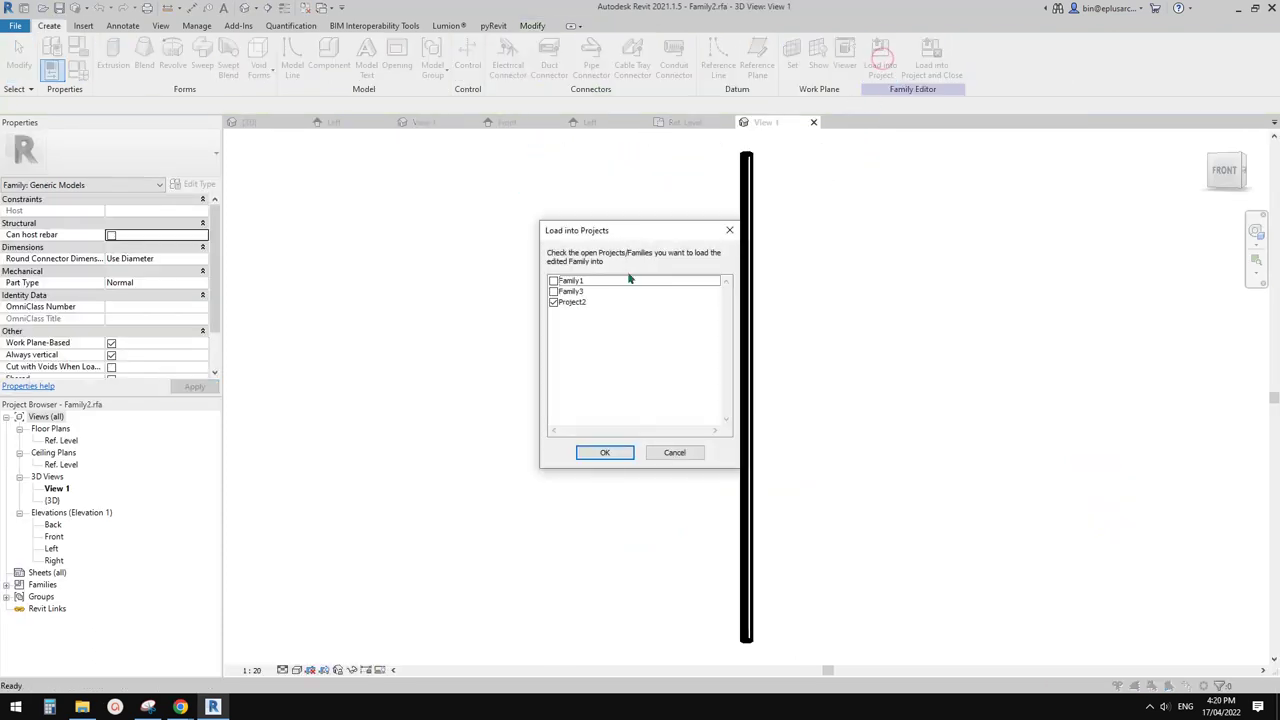
left_click(553, 291)
left_click(553, 301)
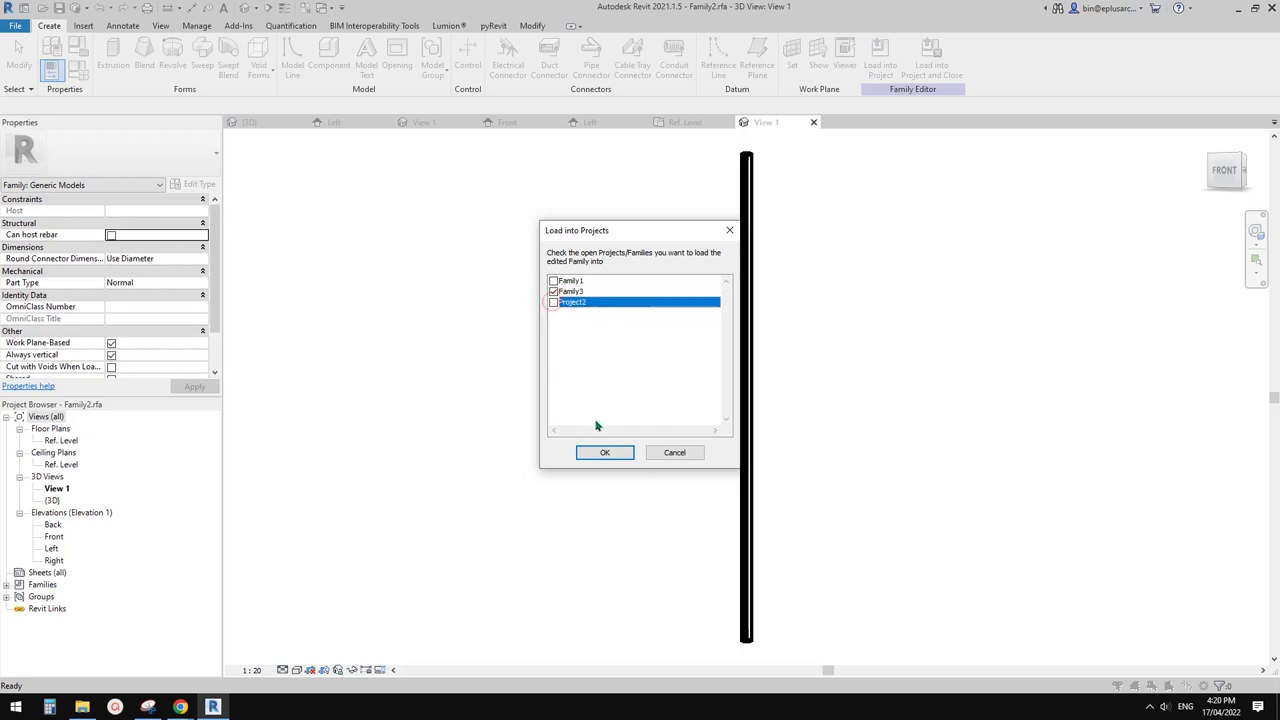
left_click(601, 453)
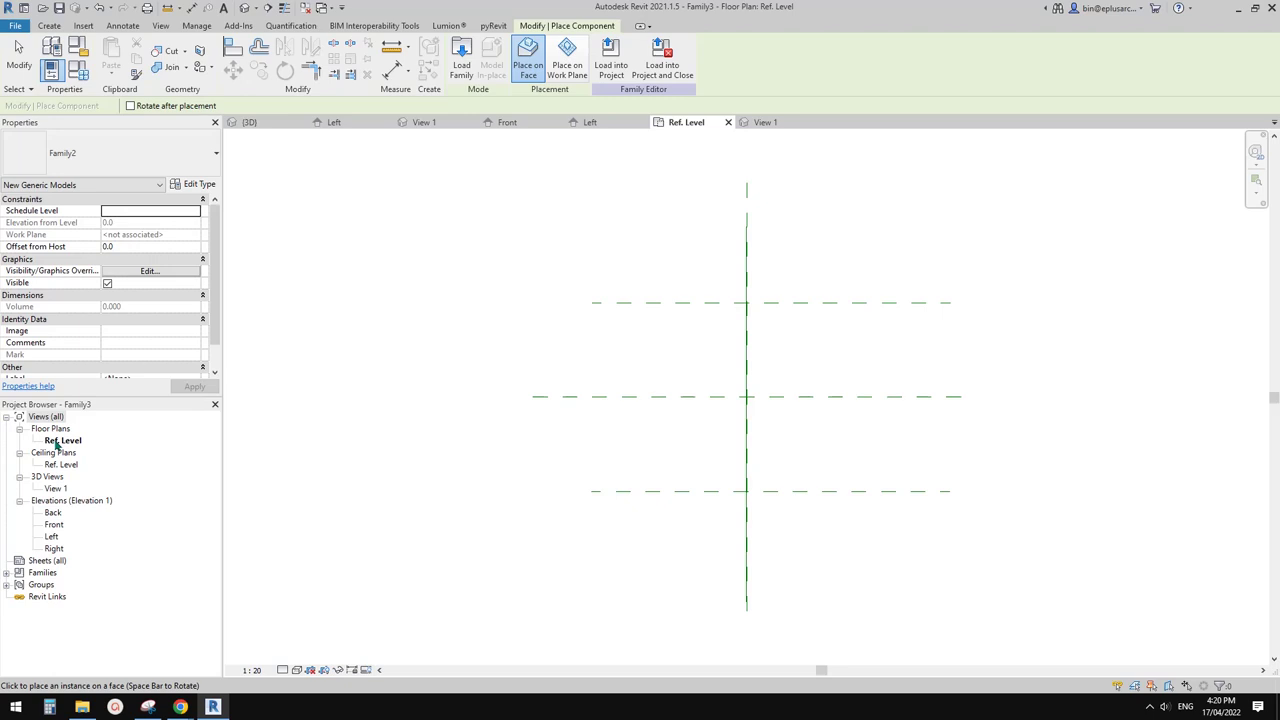
Step: Place one Family2 baluster on the Ref. Level work plane, where the upper horizontal reference plane crosses the centre line in plan
middle_click_drag(733, 367, 680, 374)
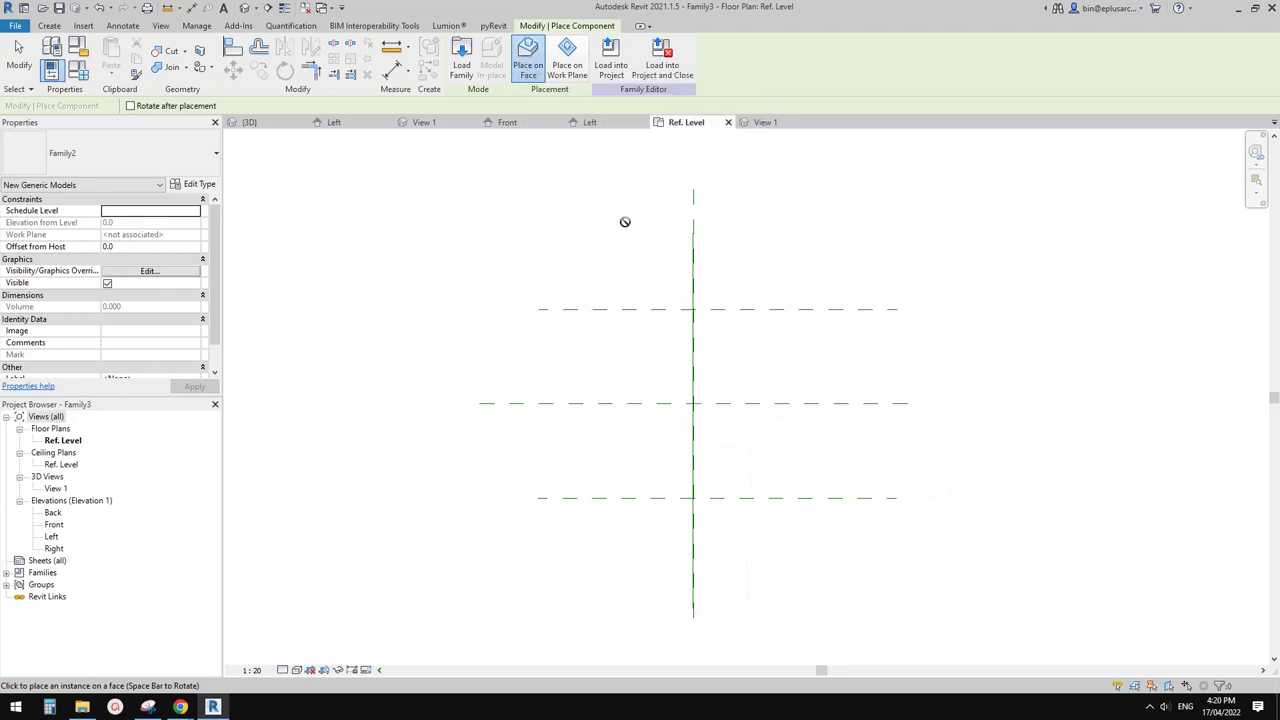
left_click(570, 80)
scroll(705, 312, "up", 1)
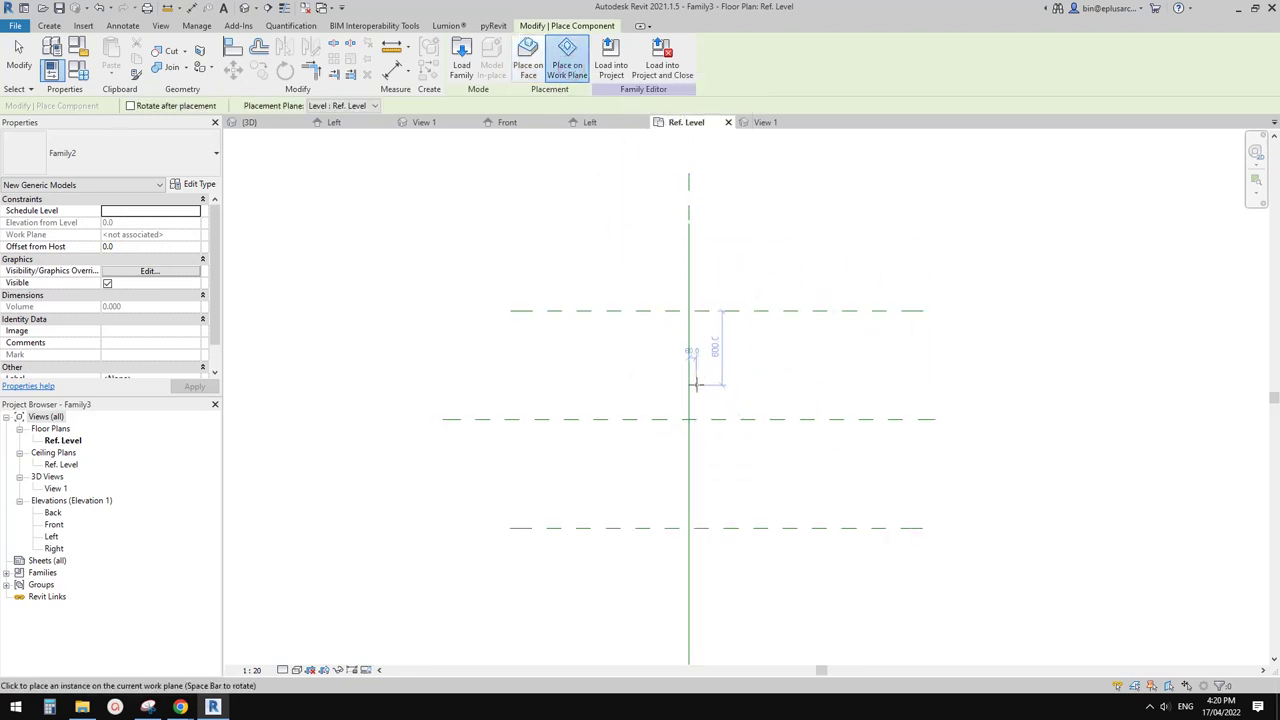
scroll(690, 262, "up", 2)
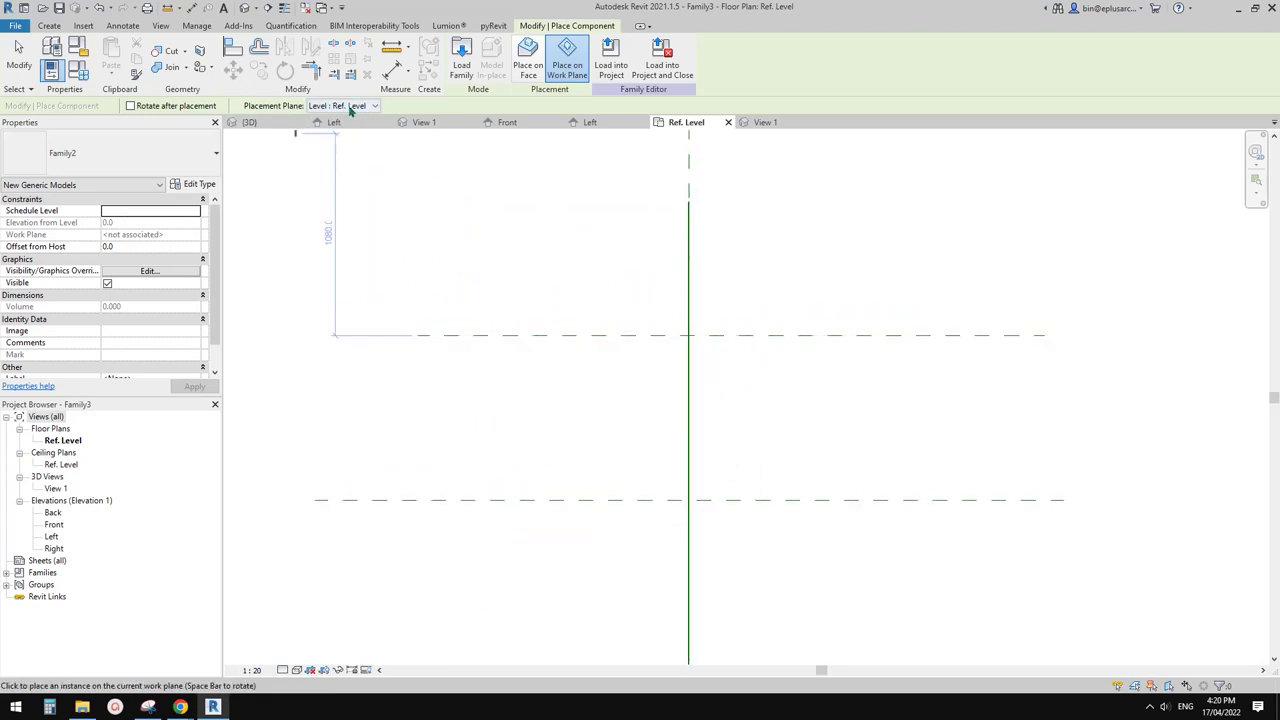
scroll(695, 325, "up", 2)
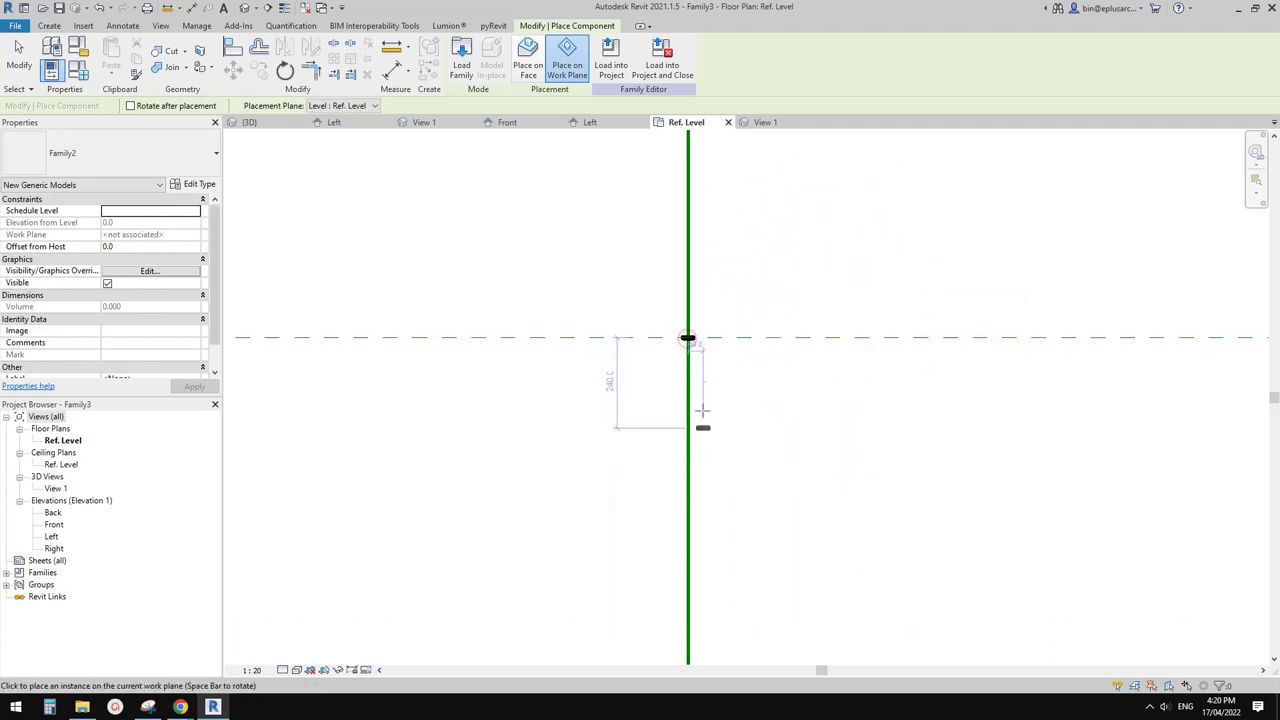
key("Escape")
Step: In the left elevation, rehost the baluster by picking the OFS reference plane below Ref. Level as its new work plane
double_click(51, 536)
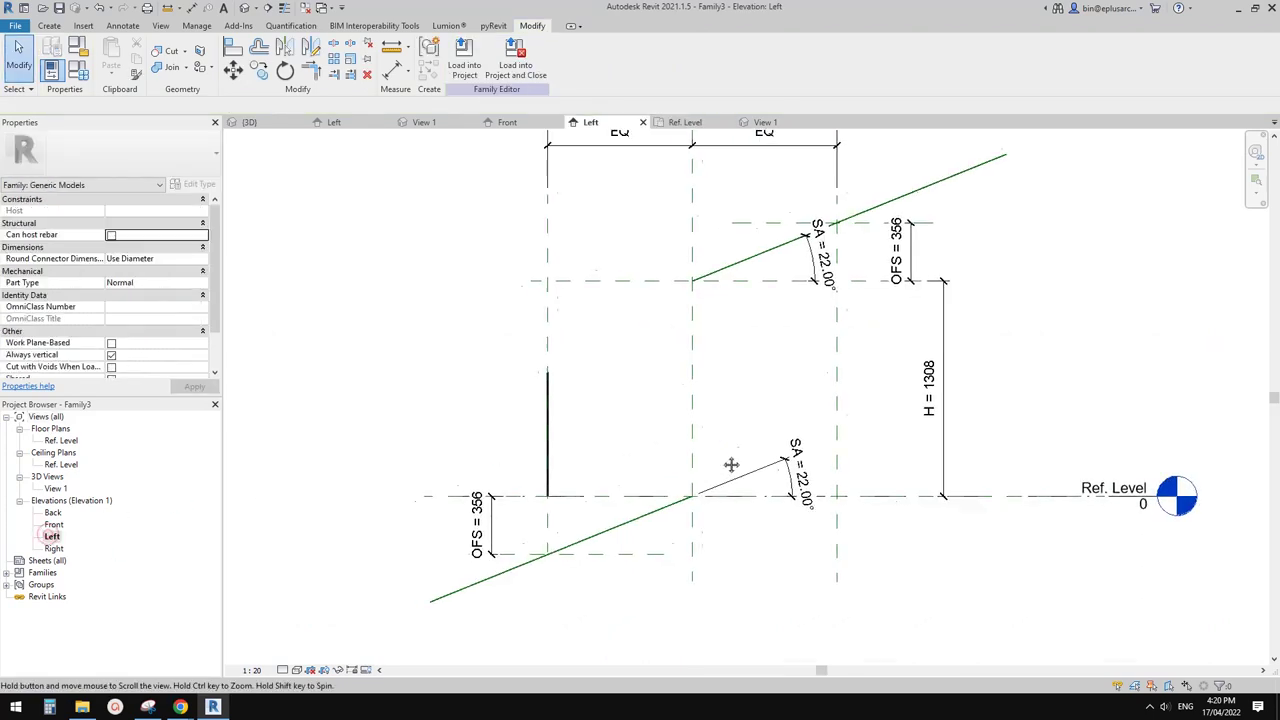
left_click(559, 400)
scroll(600, 400, "up", 3)
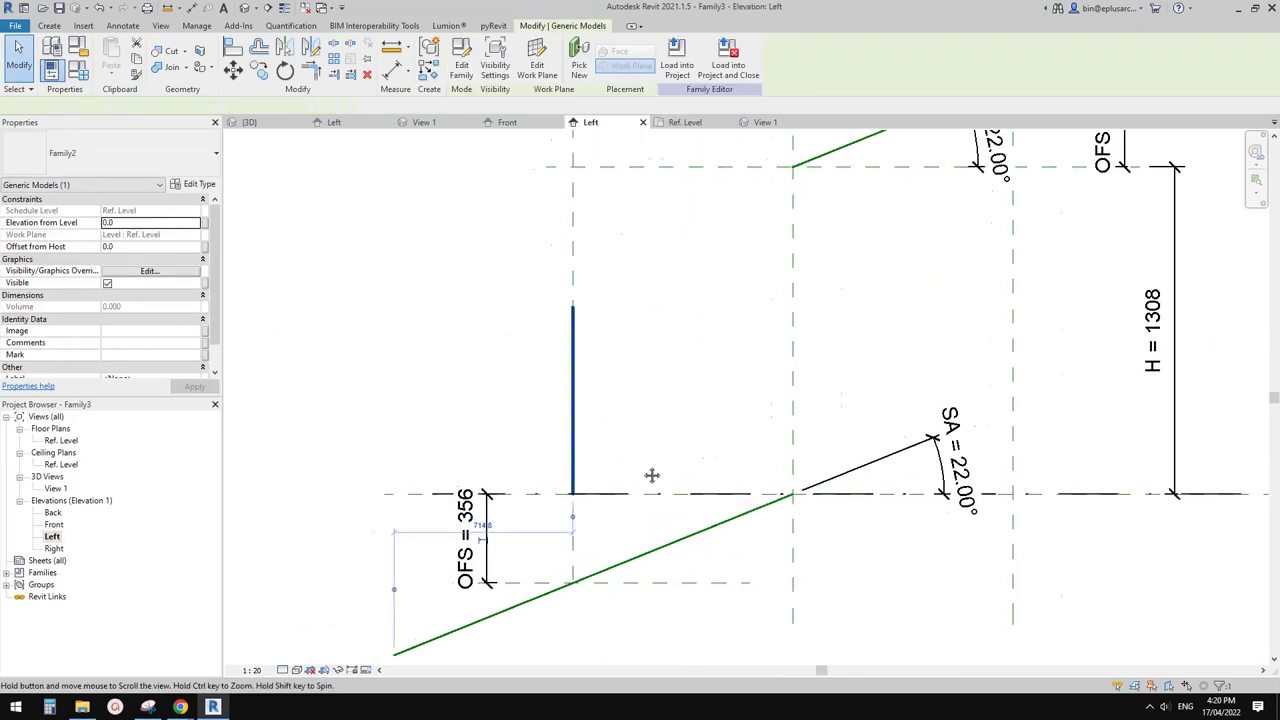
left_click(537, 64)
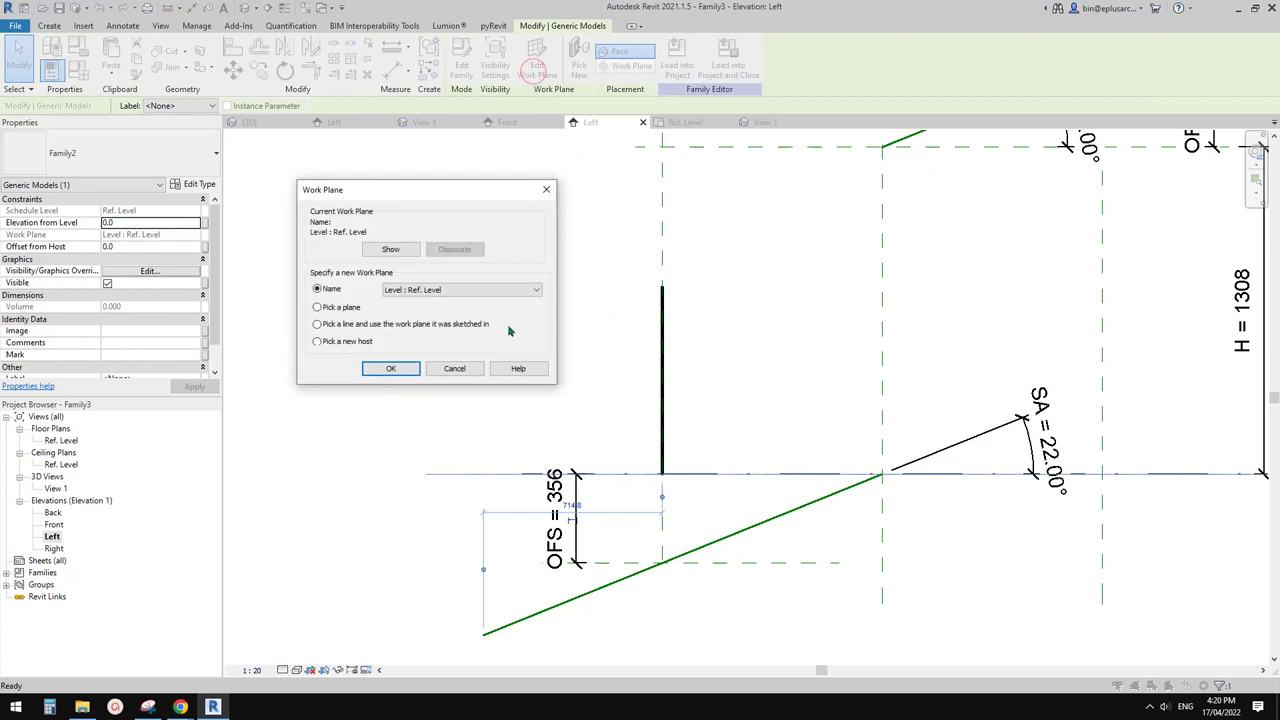
left_click(317, 307)
left_click(390, 368)
left_click(818, 564)
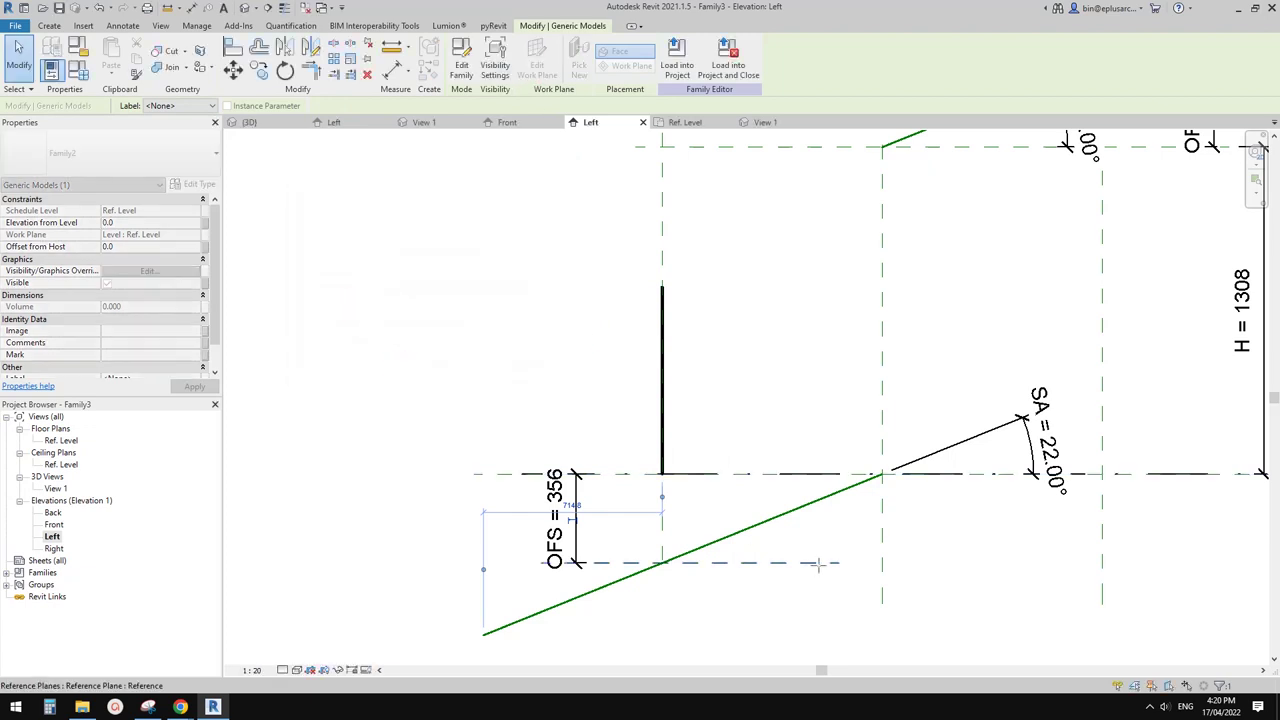
scroll(729, 497, "down", 2)
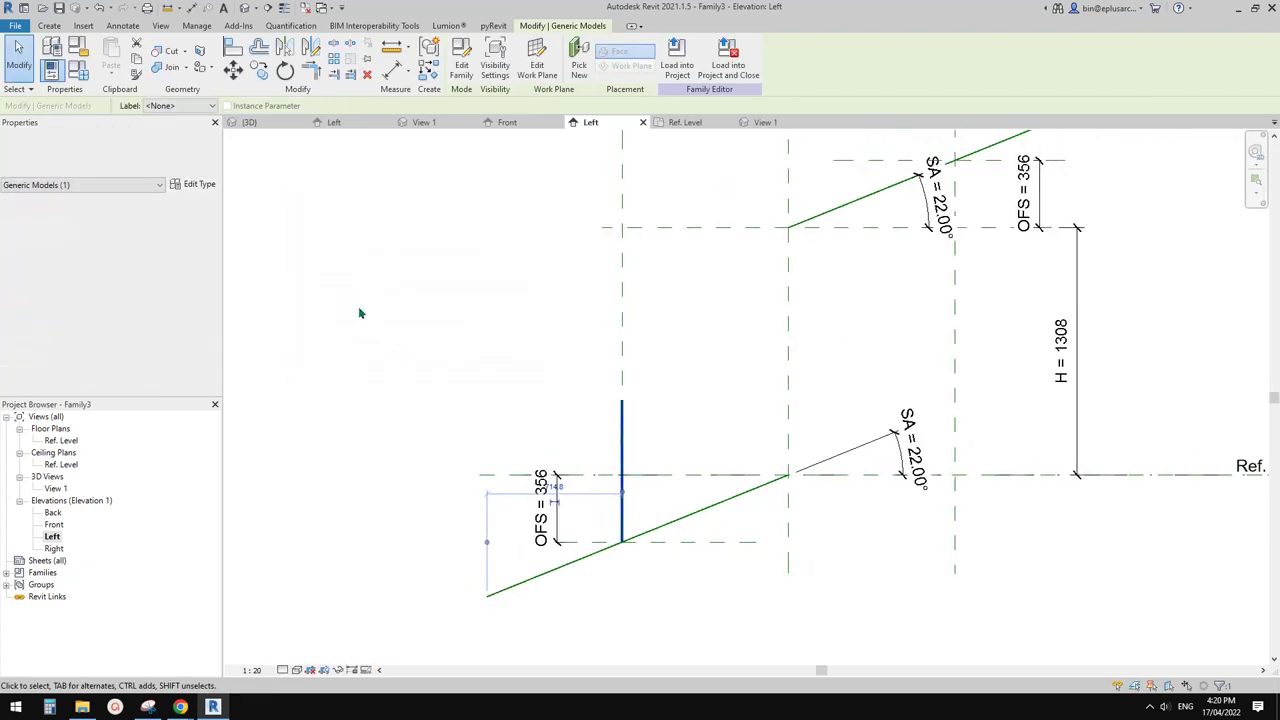
Step: Associate the nested Family2 baluster's H type parameter with the host family's H parameter
left_click(197, 184)
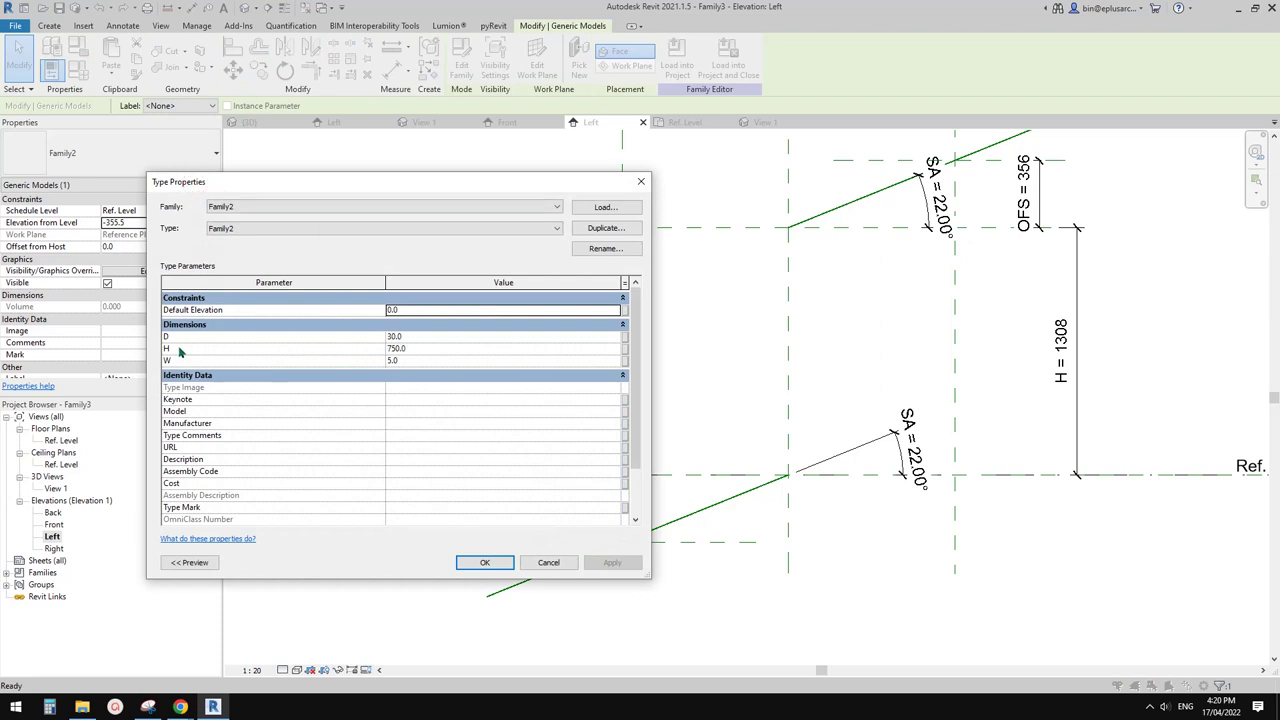
left_click(621, 349)
left_click(911, 368)
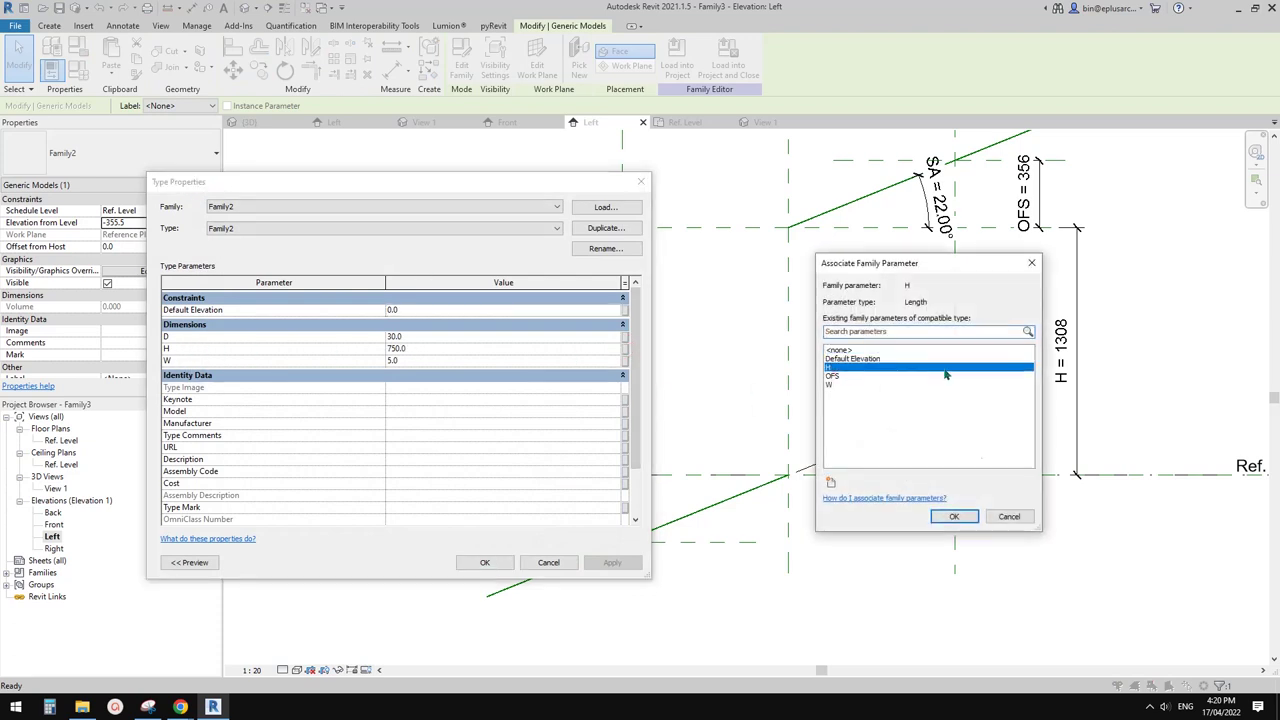
left_click(935, 522)
left_click(484, 562)
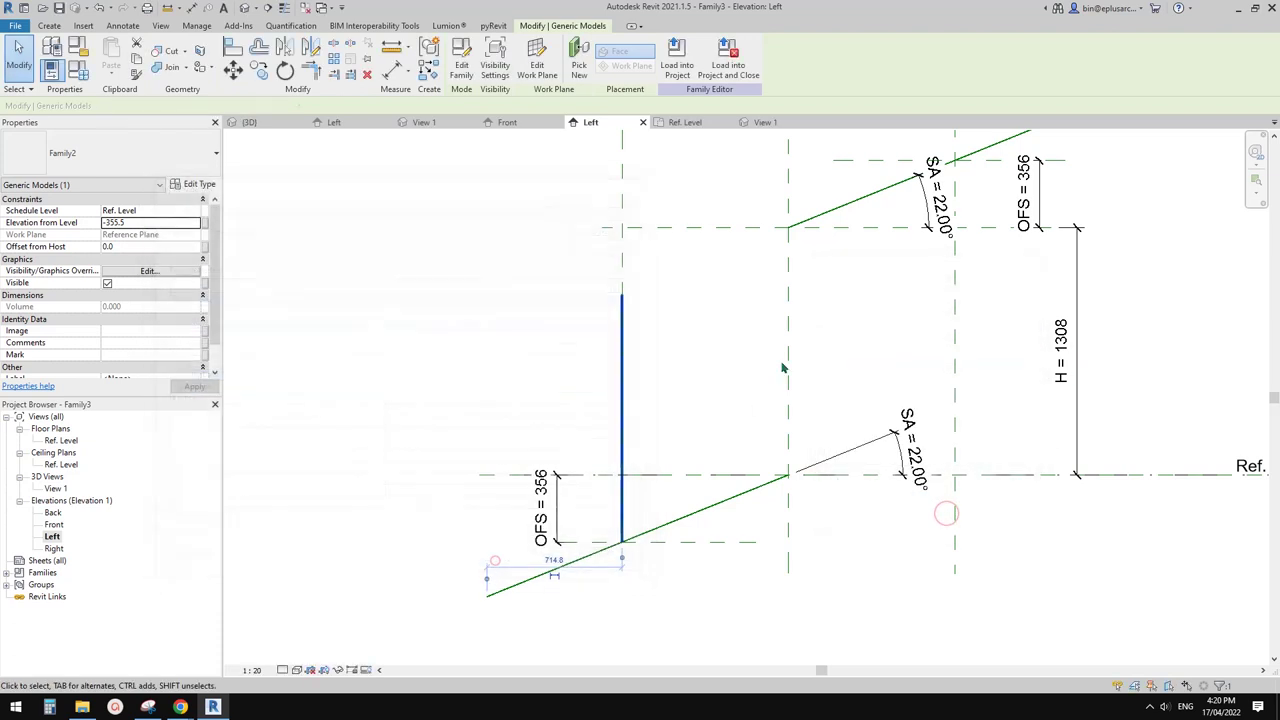
left_click(668, 306)
middle_click_drag(668, 306, 627, 349)
Step: Array the nested baluster into two members, placing the second one up the slope between the lower-end and centre reference planes
left_click(600, 358)
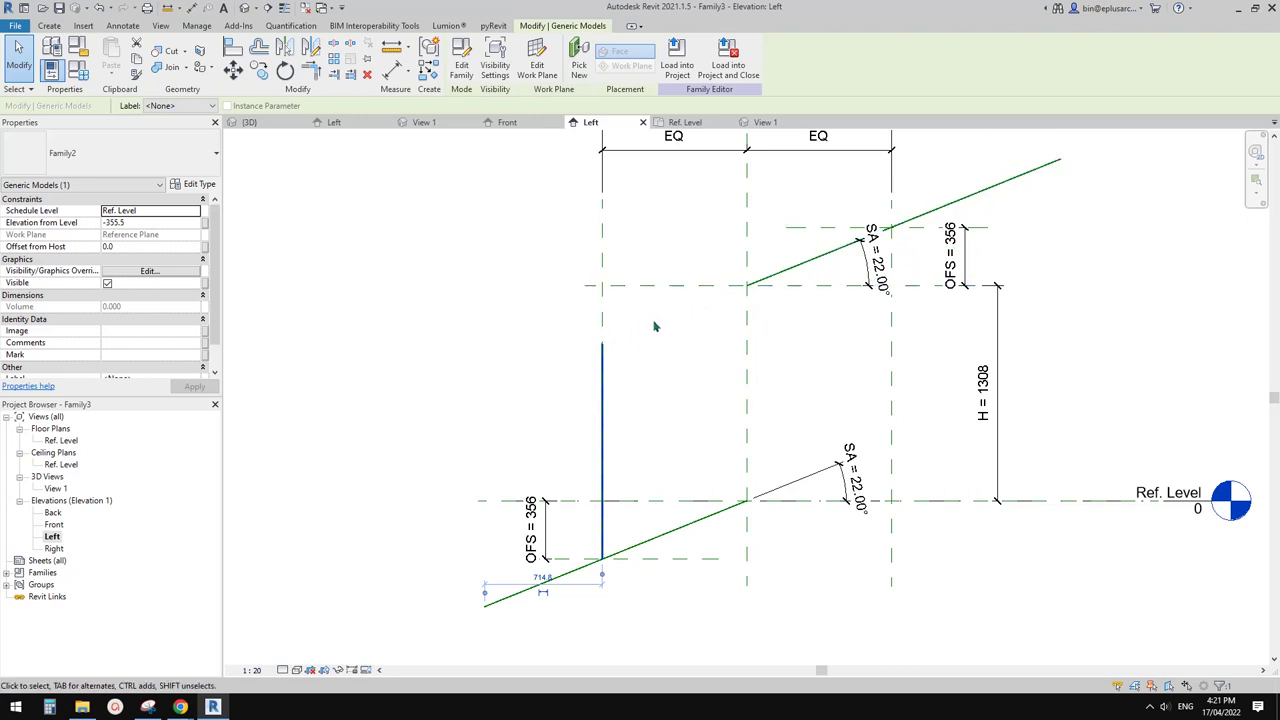
scroll(605, 354, "down", 2)
middle_click_drag(605, 354, 554, 364)
left_click(638, 371)
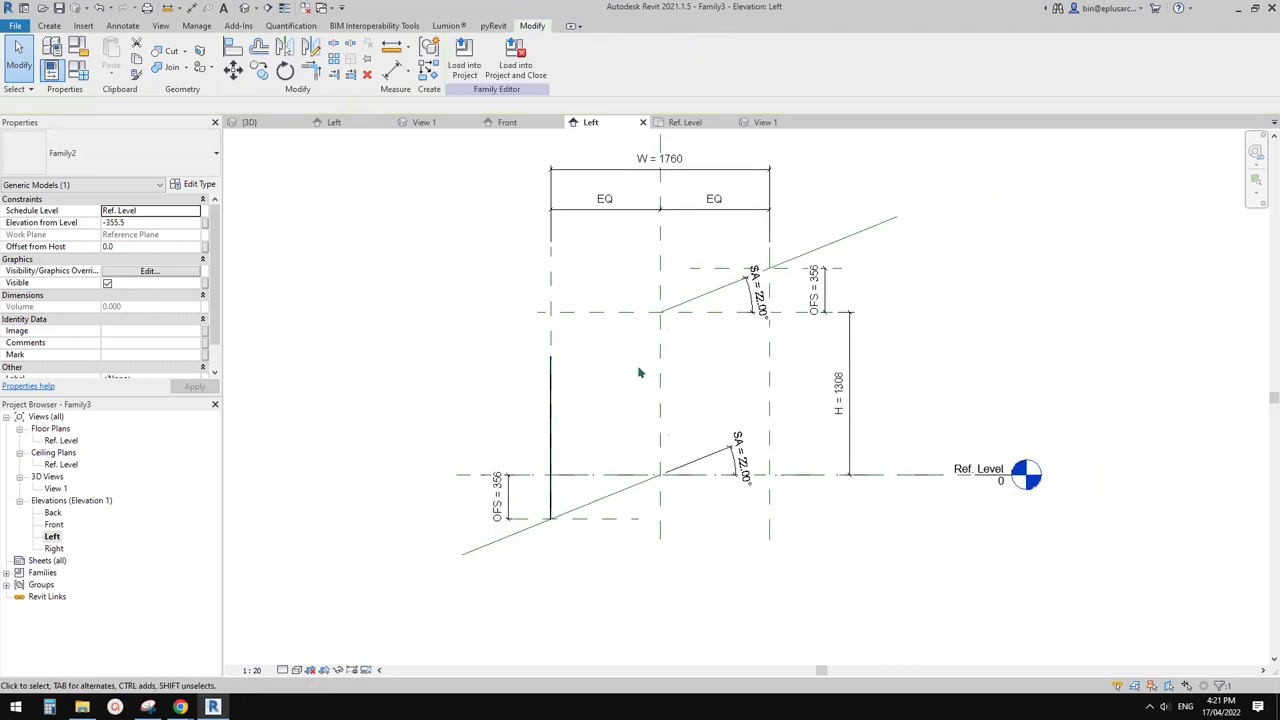
left_click(554, 408)
scroll(588, 427, "up", 1)
middle_click_drag(591, 429, 611, 413)
key("a")
key("r")
left_click(574, 467)
left_click(640, 388)
key("Return")
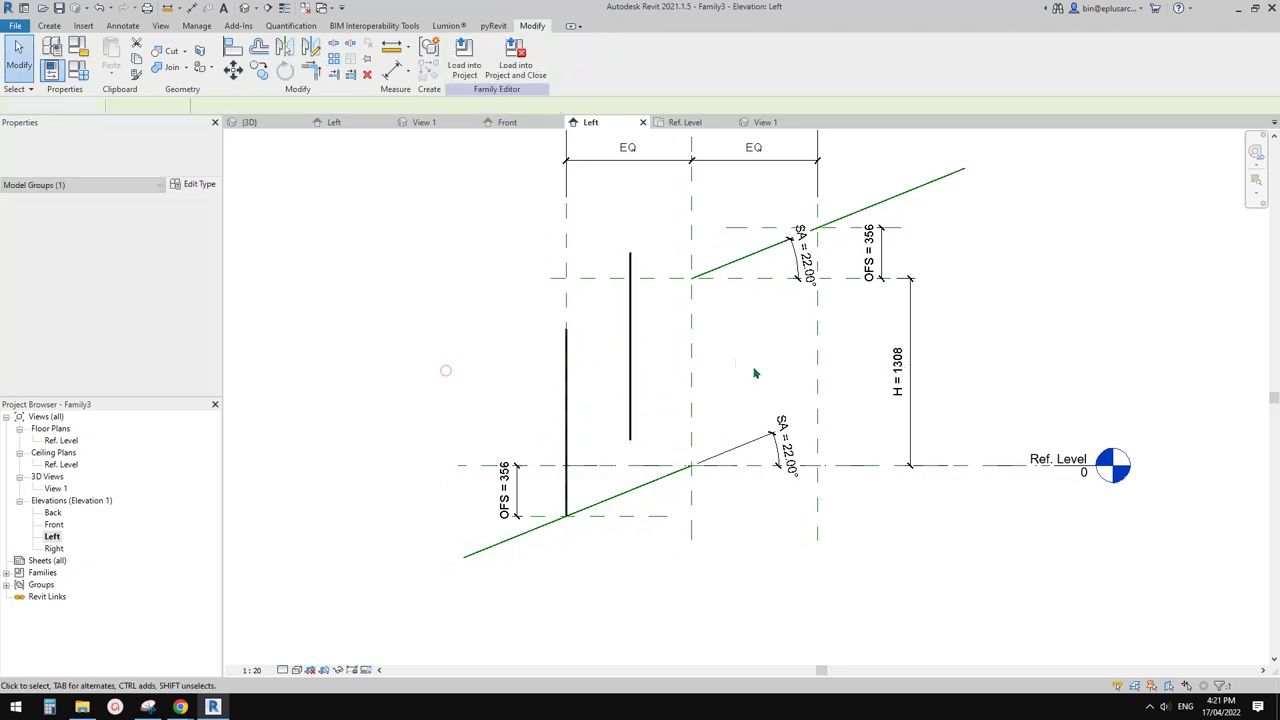
left_click(443, 369)
Step: Align the arrayed second baluster with the right-hand vertical reference plane and its top with the upper OFS reference plane
key("a")
key("l")
left_click(630, 350)
middle_click_drag(638, 351, 634, 361)
left_click(794, 367)
left_click(842, 247)
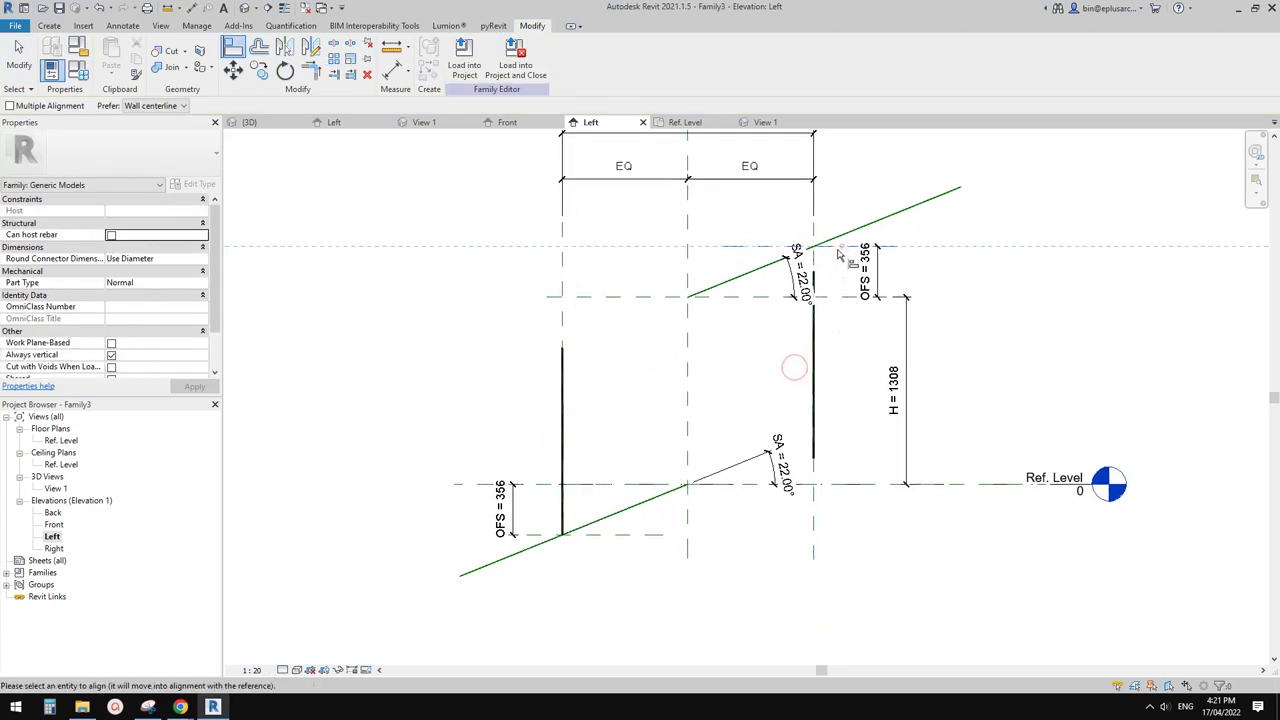
key("Escape")
key("Escape")
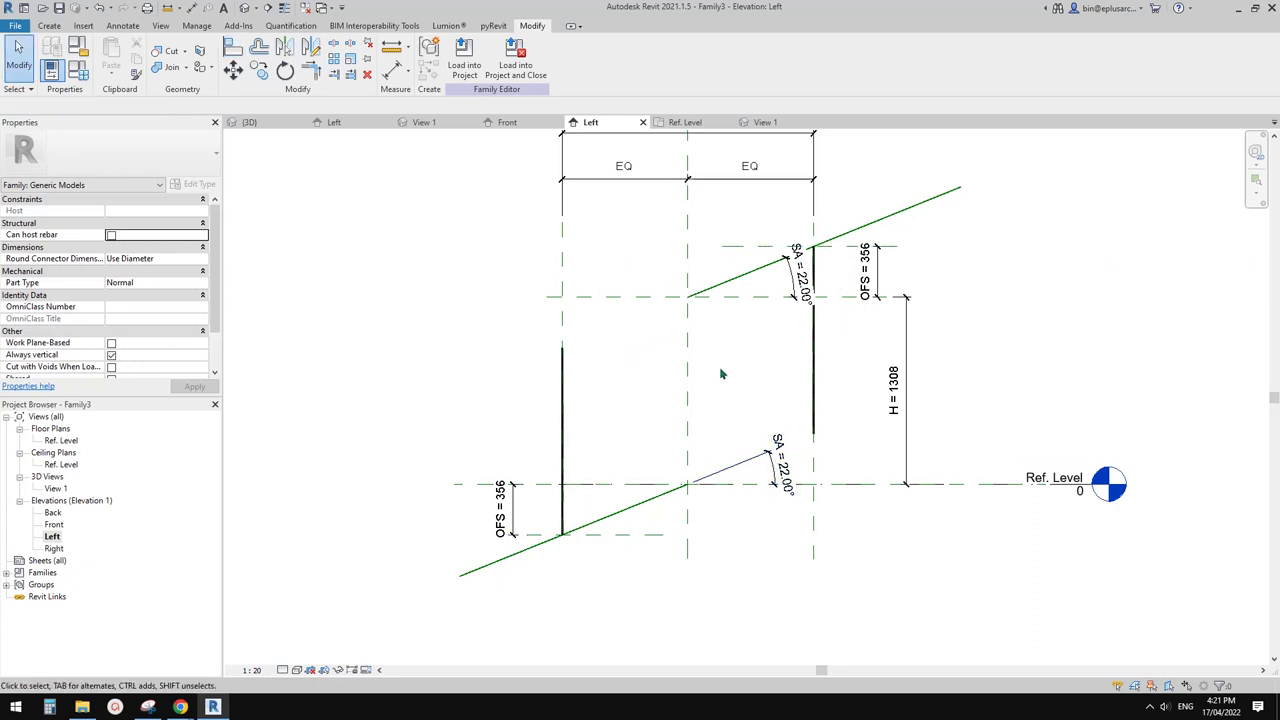
Step: Set the overall width dimension W to 1200 mm in the left elevation
middle_click_drag(699, 345, 687, 389)
left_click(550, 320)
left_click(676, 165)
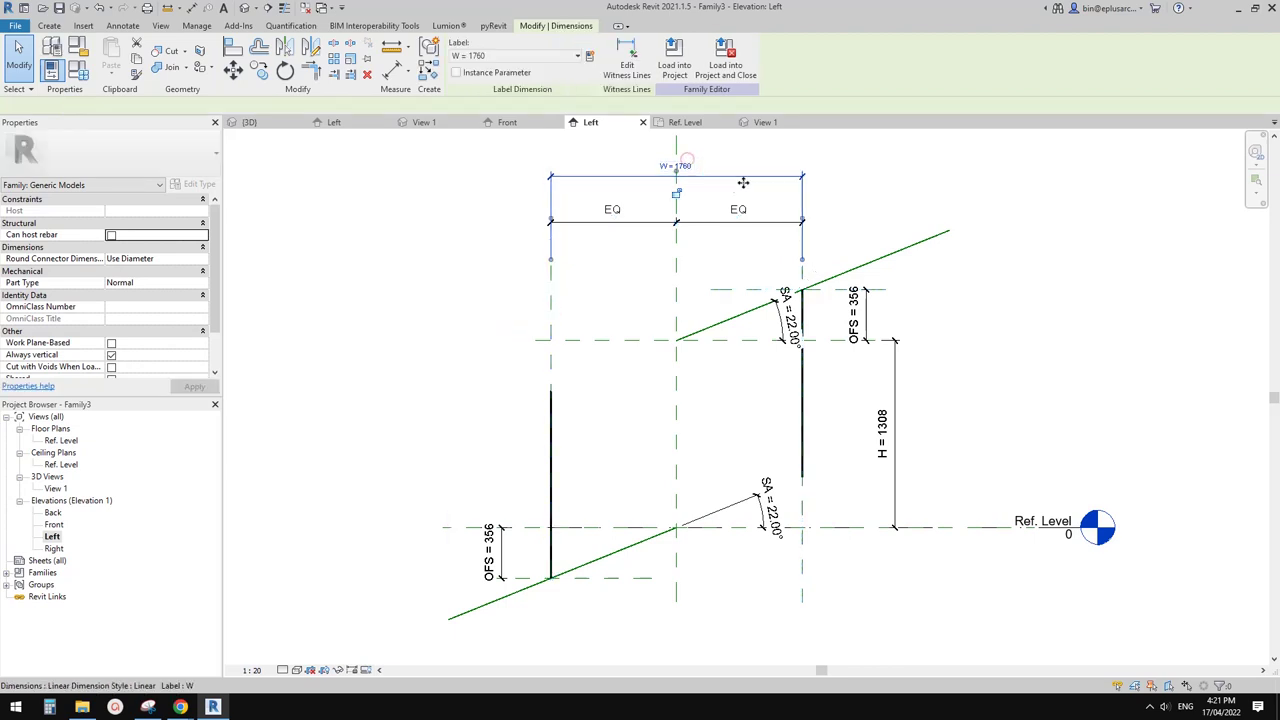
left_click(676, 165)
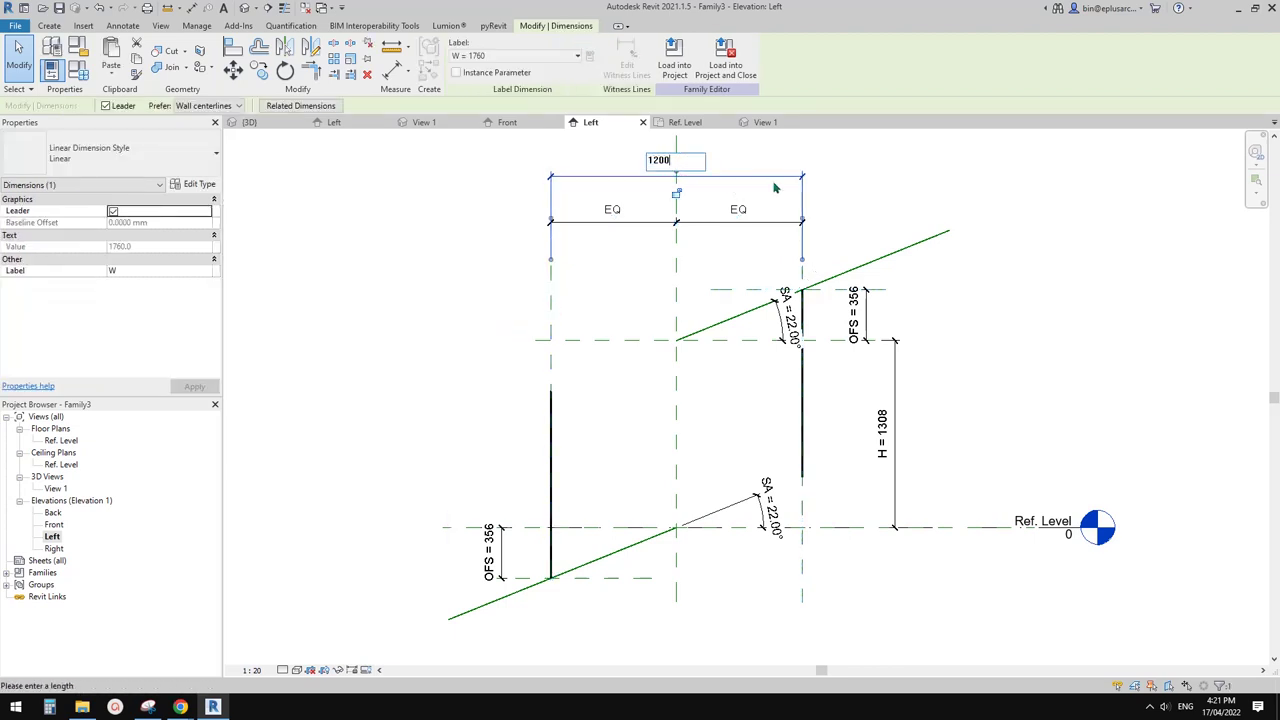
type("1200")
key("Return")
middle_click_drag(601, 550, 609, 460)
key("Escape")
Step: Align the first baluster with the left-hand vertical reference plane and its base with the lower OFS reference plane
key("a")
key("l")
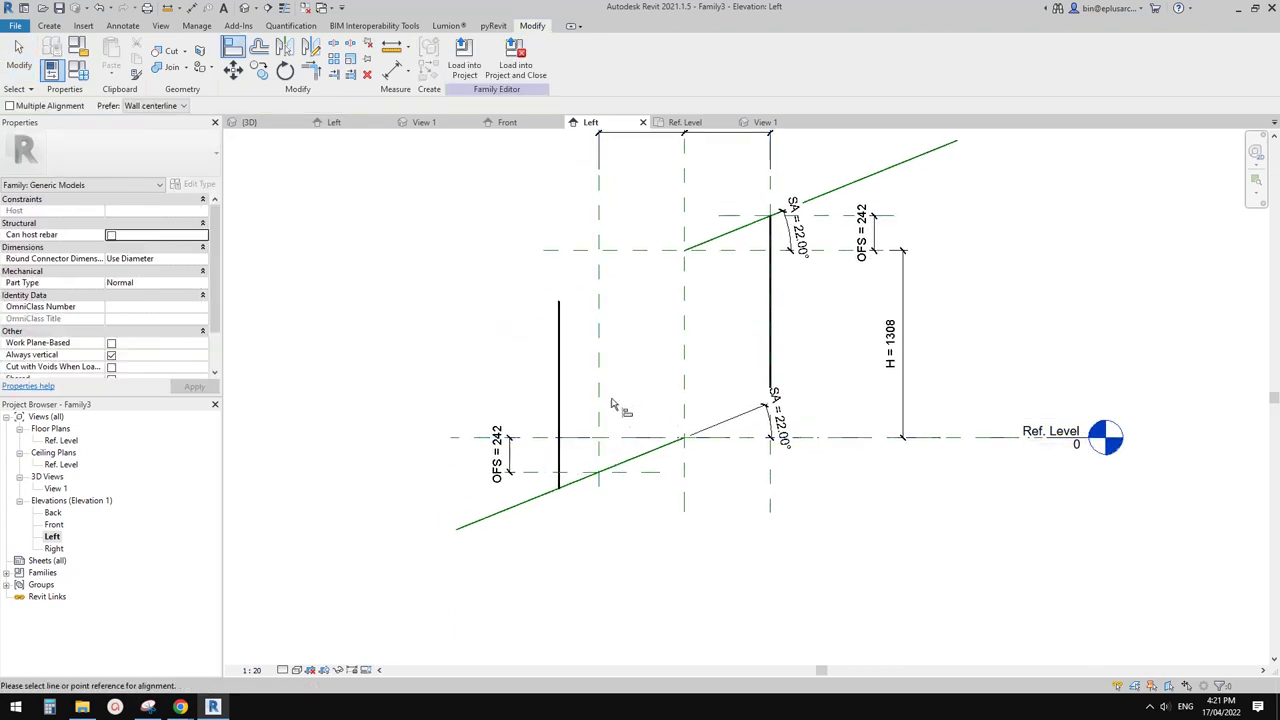
left_click(601, 369)
left_click(558, 373)
left_click(654, 472)
left_click(602, 490)
key("Escape")
scroll(747, 412, "down", 1)
middle_click_drag(747, 412, 732, 474)
left_click(753, 364)
scroll(761, 423, "up", 1)
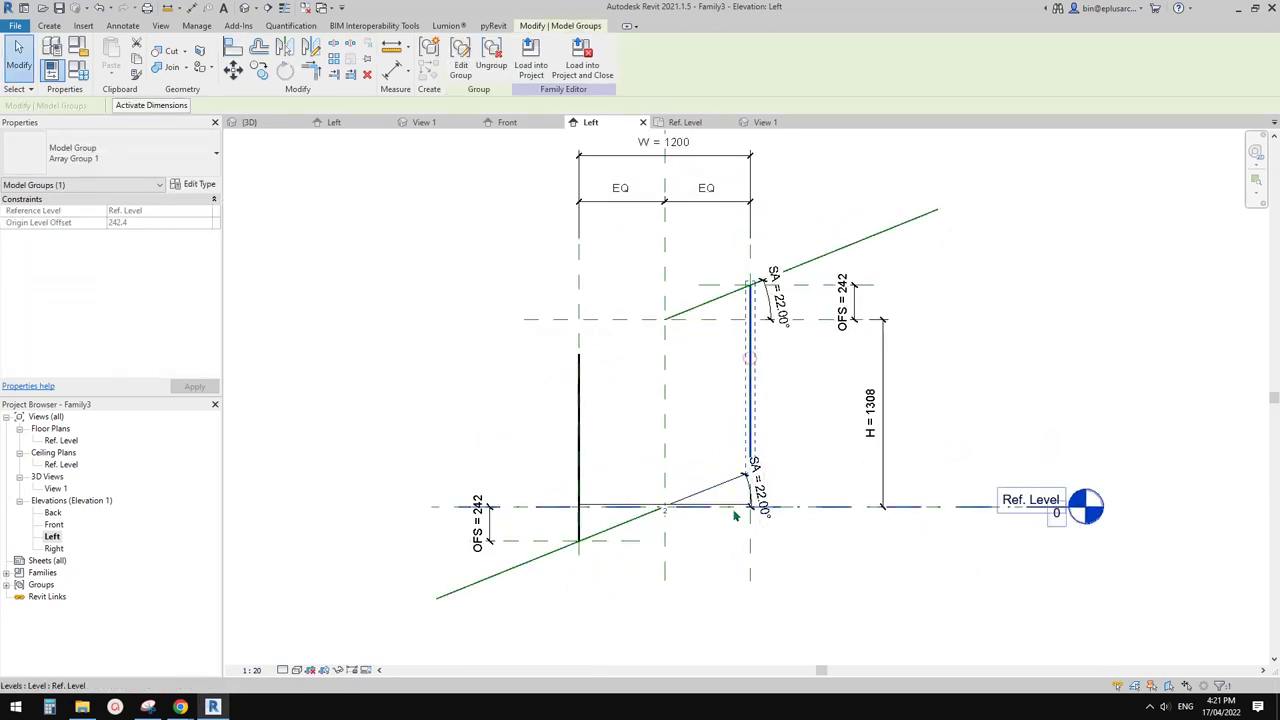
key("Escape")
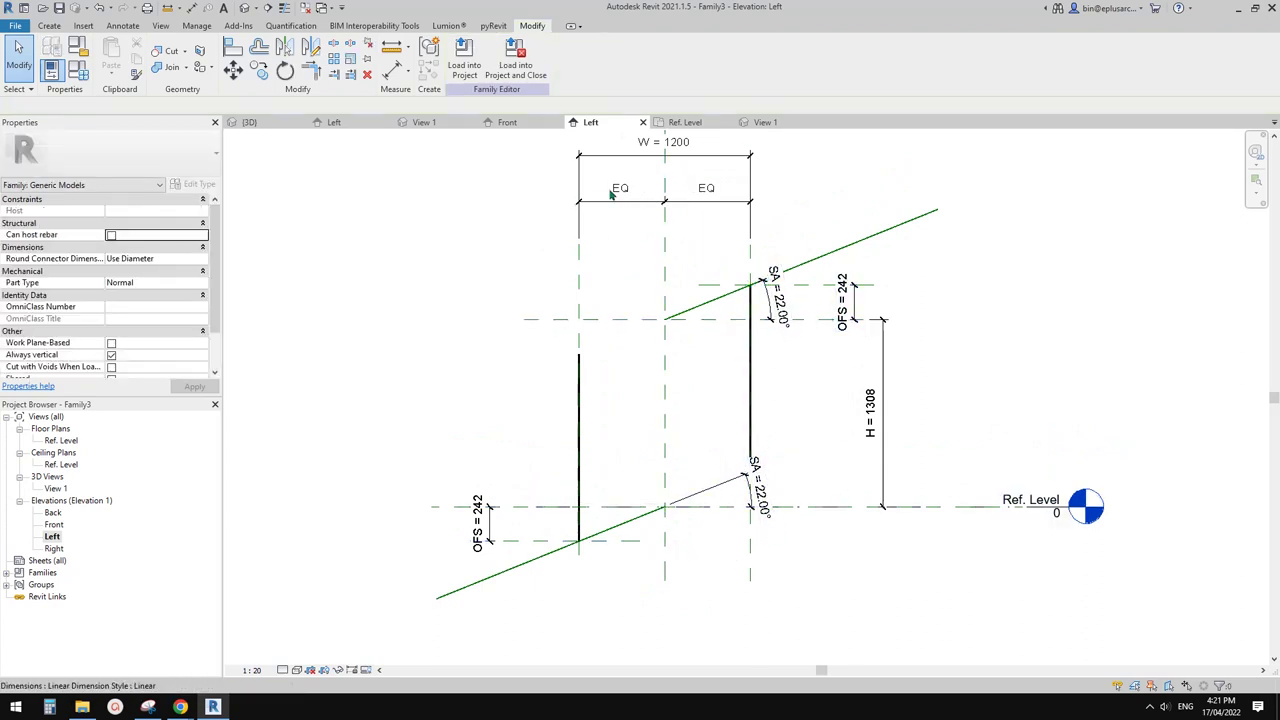
Step: Try to set the height dimension H to 1200 mm
left_click(808, 320)
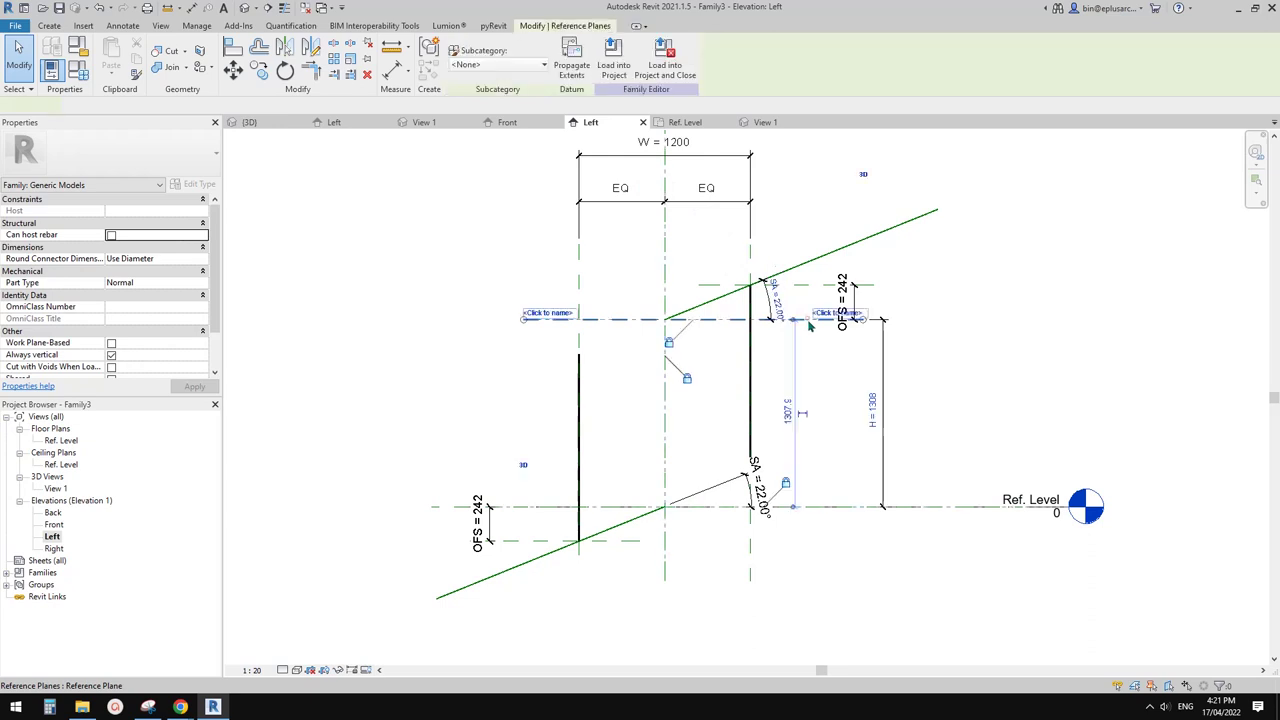
left_click(871, 405)
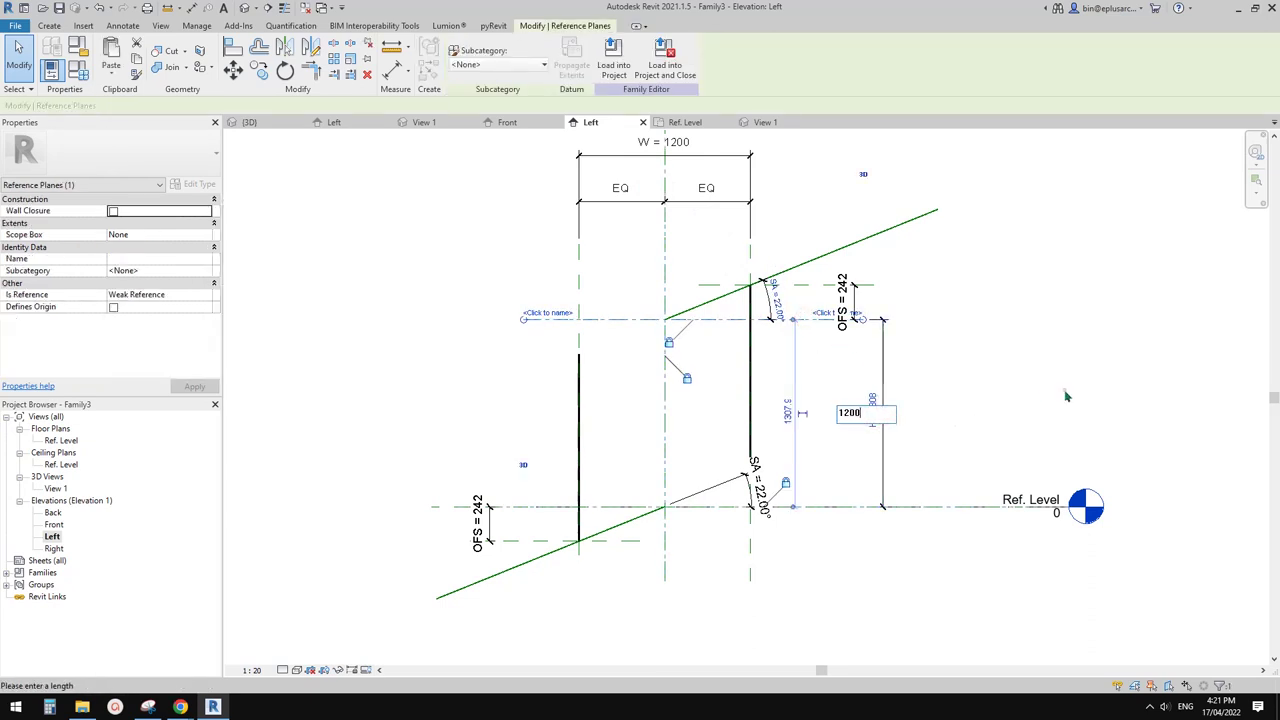
key("Return")
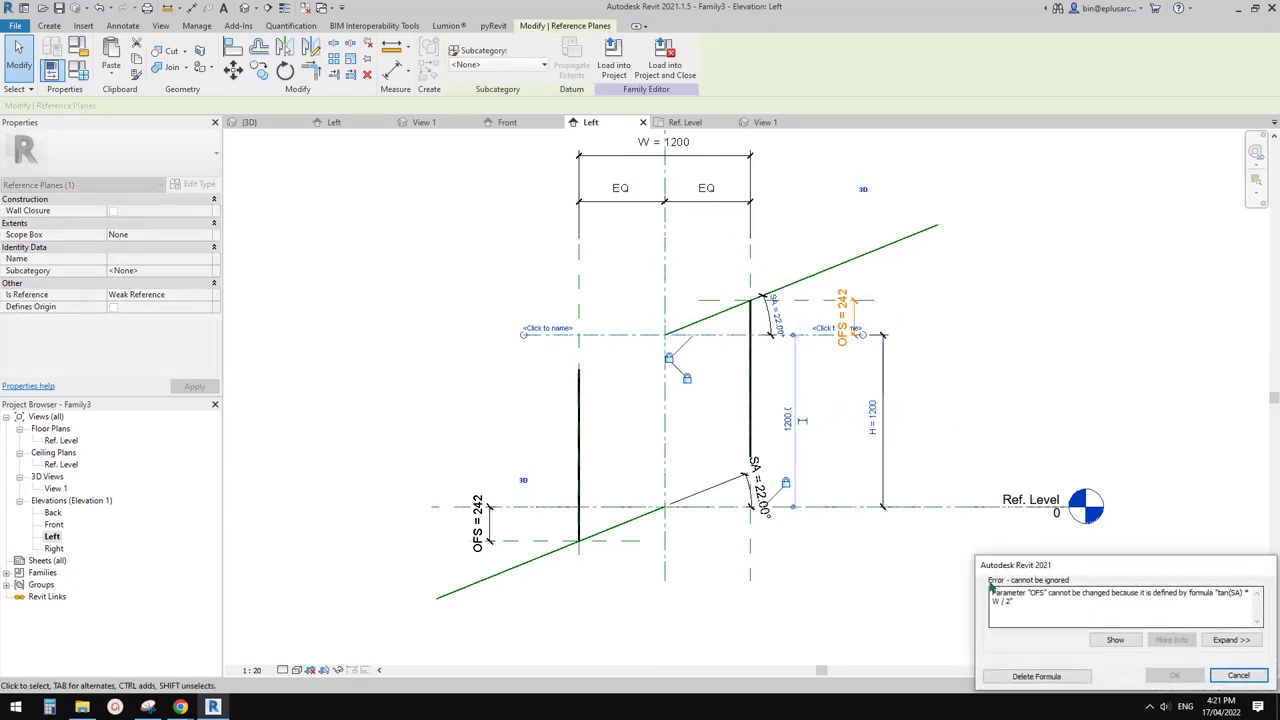
key("Escape")
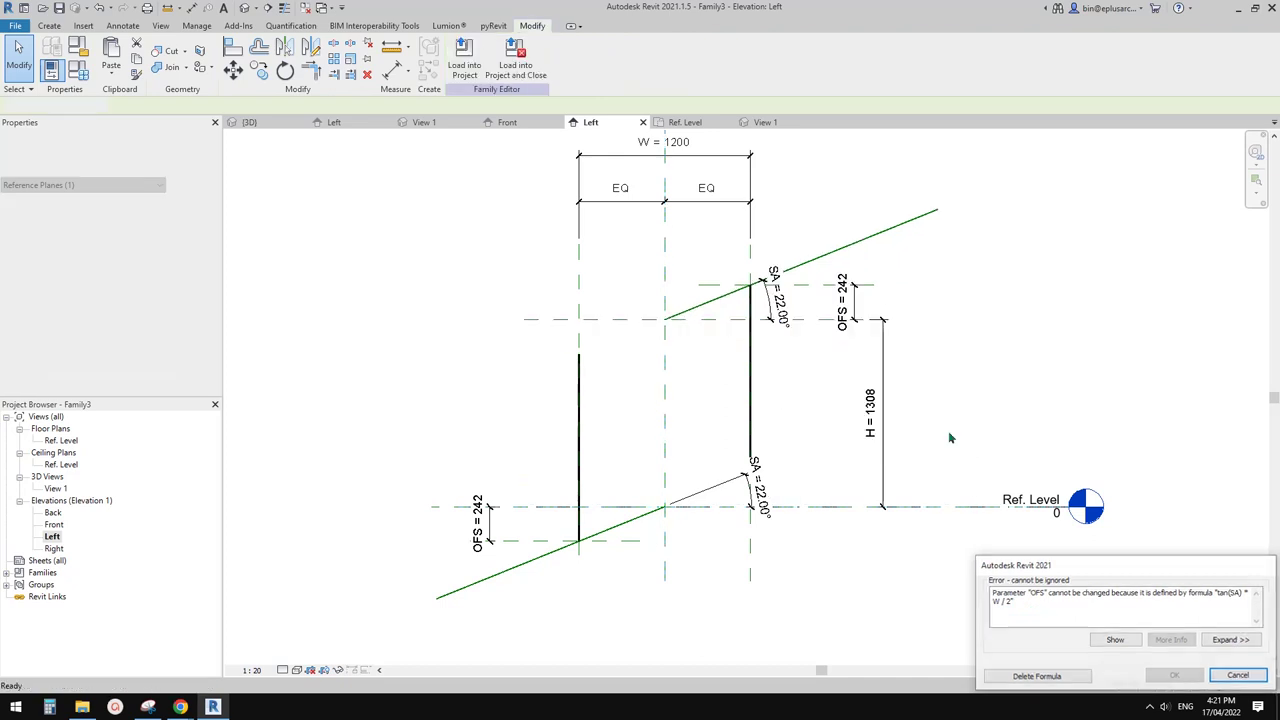
Step: Label the baluster array's member count with a new instance family parameter named No., grouped under Other
scroll(768, 507, "up", 2)
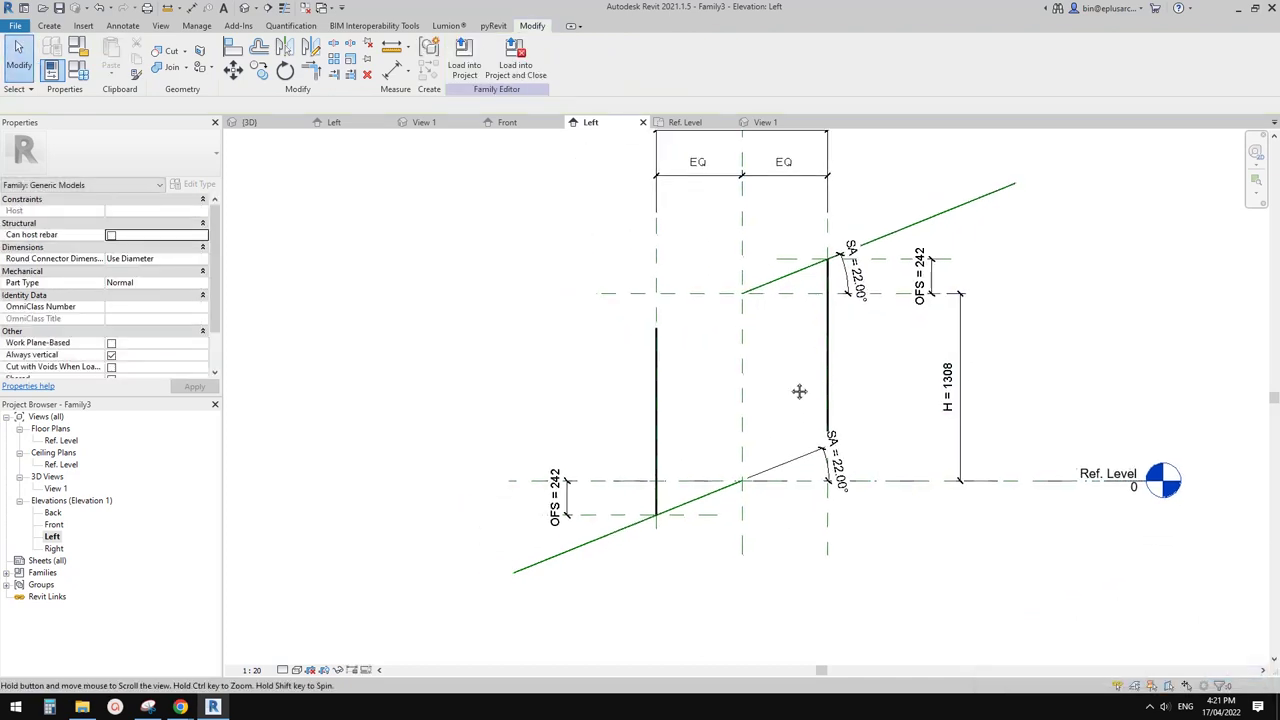
scroll(772, 396, "down", 1)
middle_click_drag(765, 422, 746, 460)
left_click(630, 403)
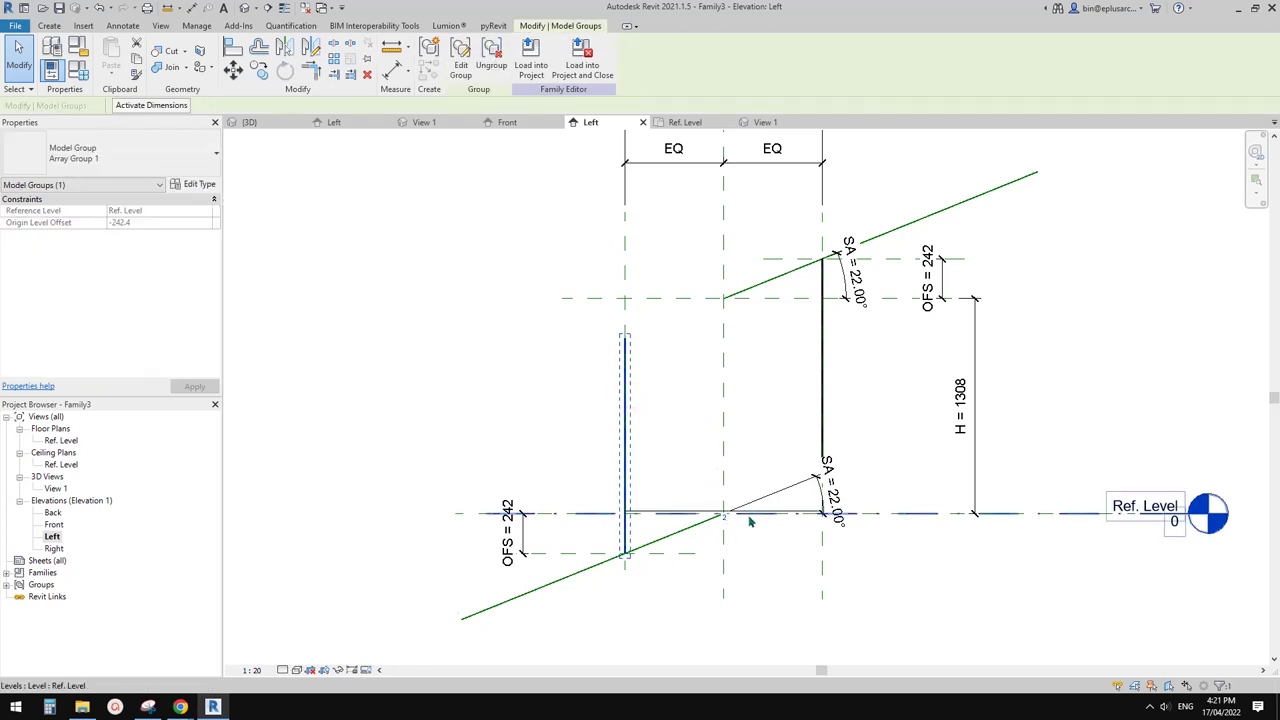
left_click(751, 516)
left_click(215, 106)
left_click(220, 120)
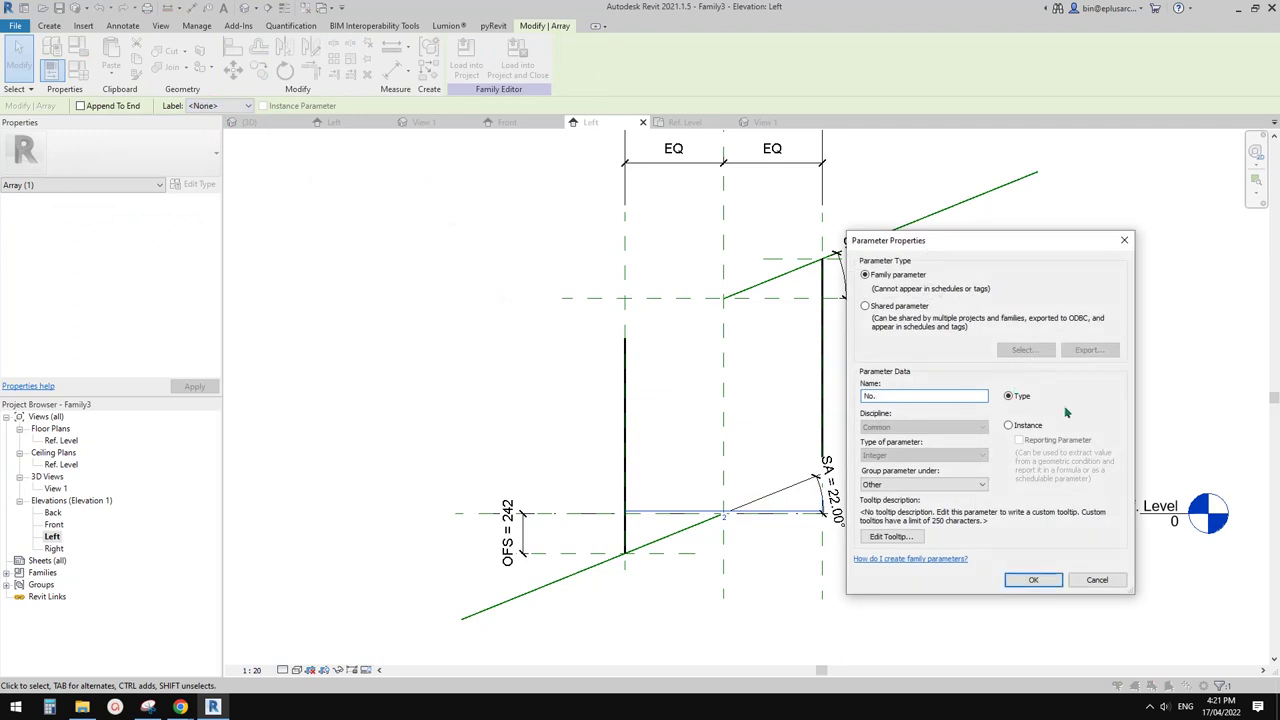
left_click(1032, 580)
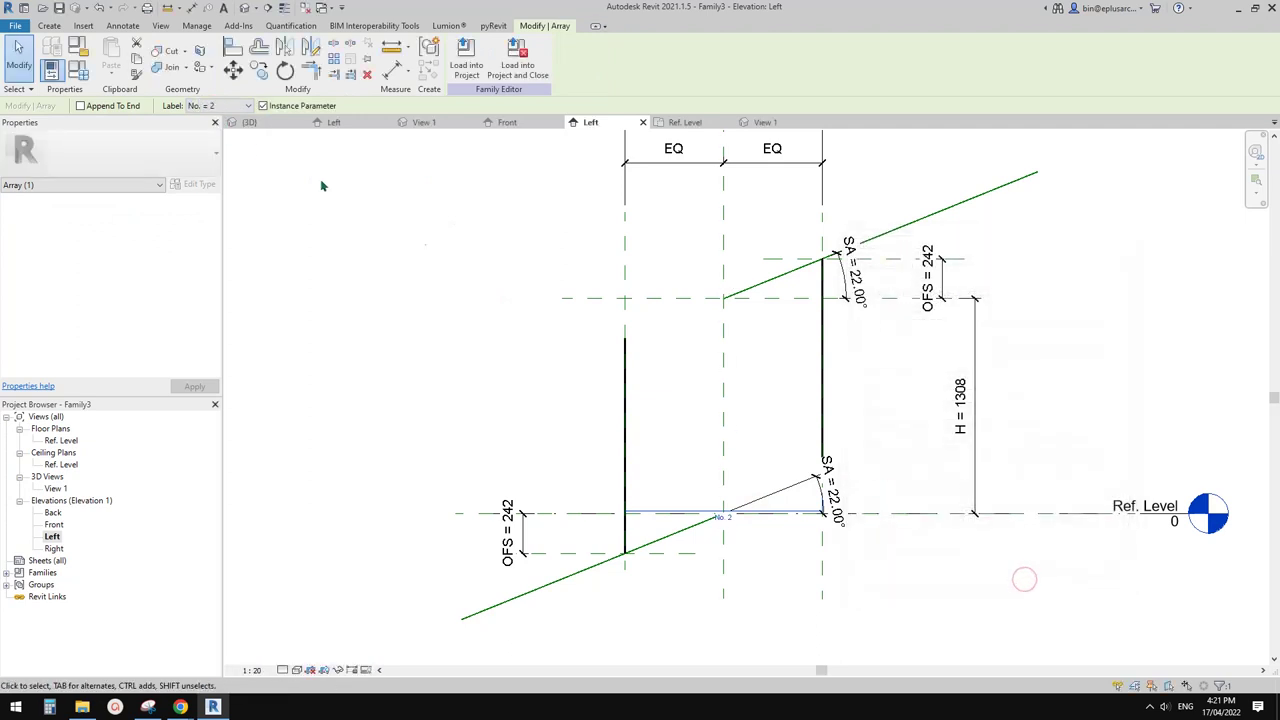
Step: Add an instance length parameter named Spacing, grouped under Dimensions, to the family's parameters
left_click(80, 71)
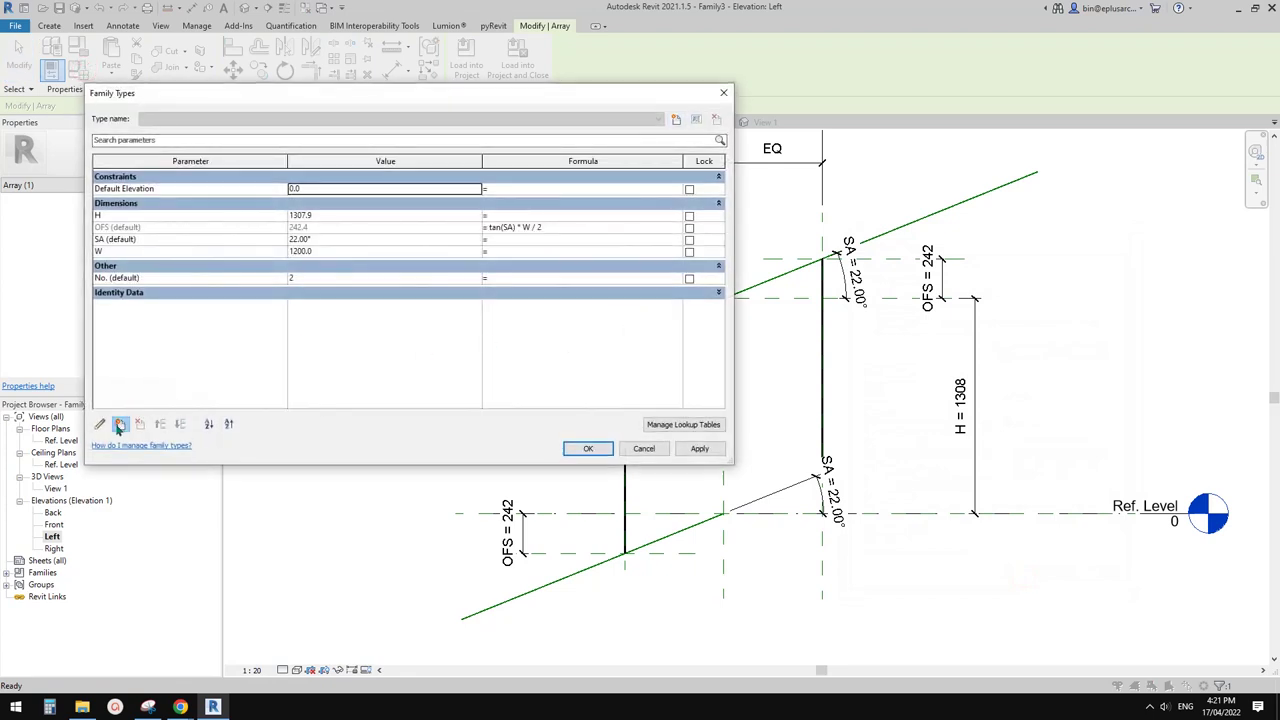
left_click(118, 424)
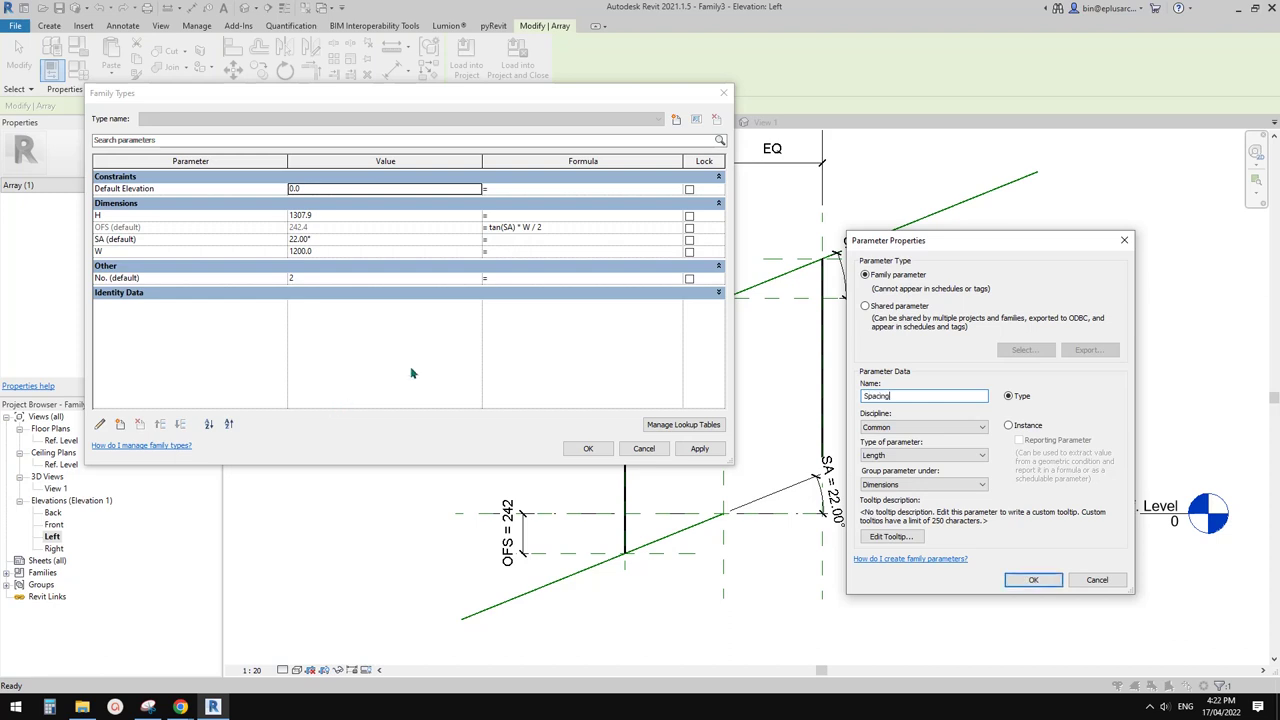
left_click(1006, 424)
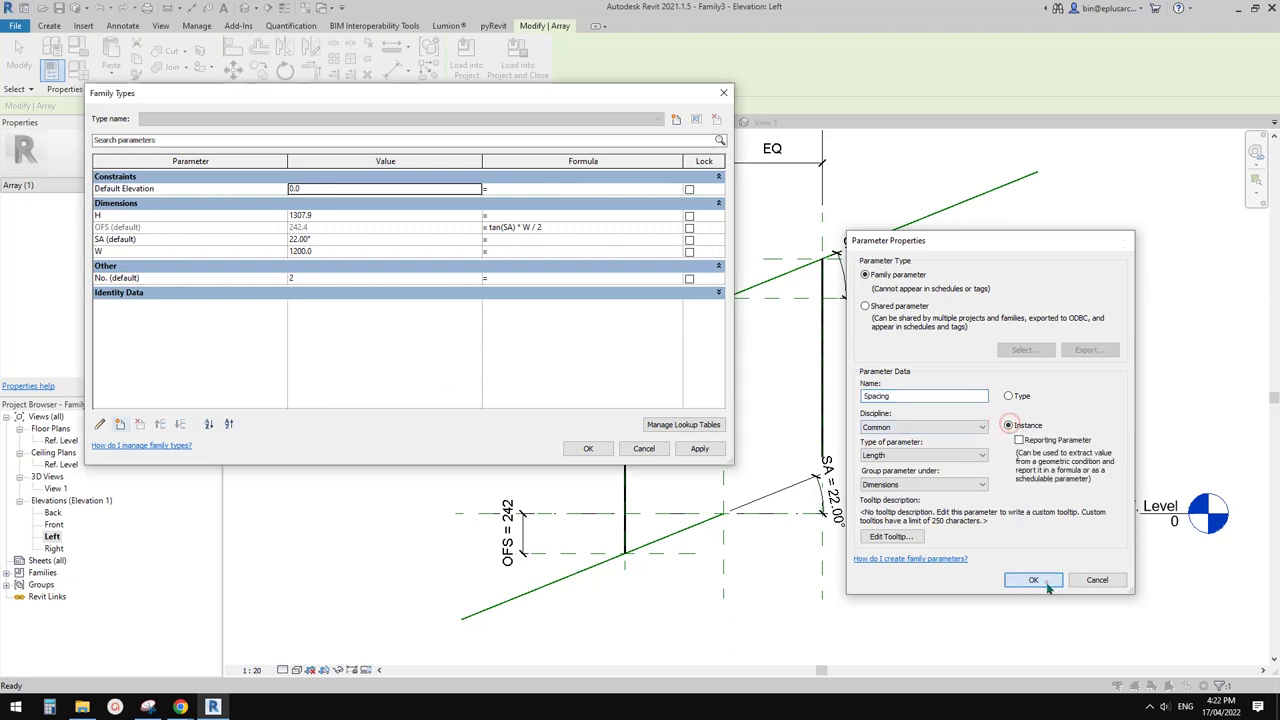
left_click(1046, 582)
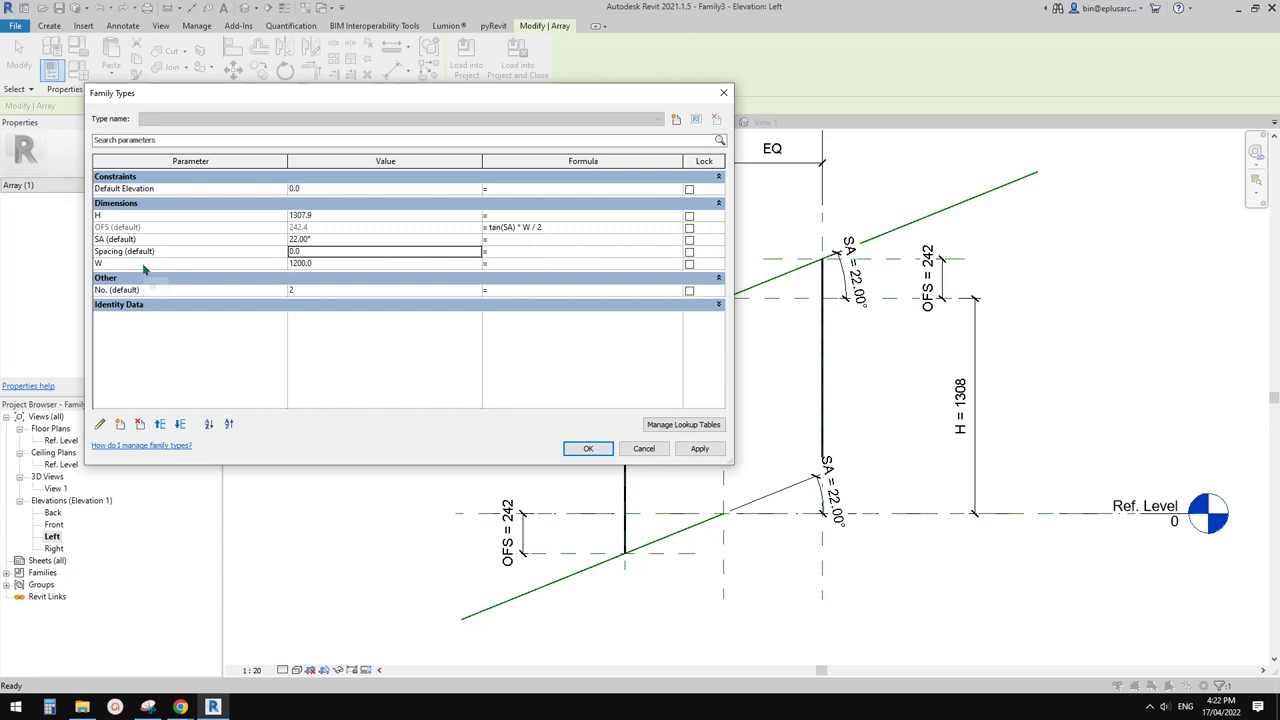
Step: Change the Spacing parameter to a type parameter and set its value to 100
left_click(150, 252)
left_click(100, 423)
left_click(1008, 396)
left_click(1036, 581)
left_click(321, 253)
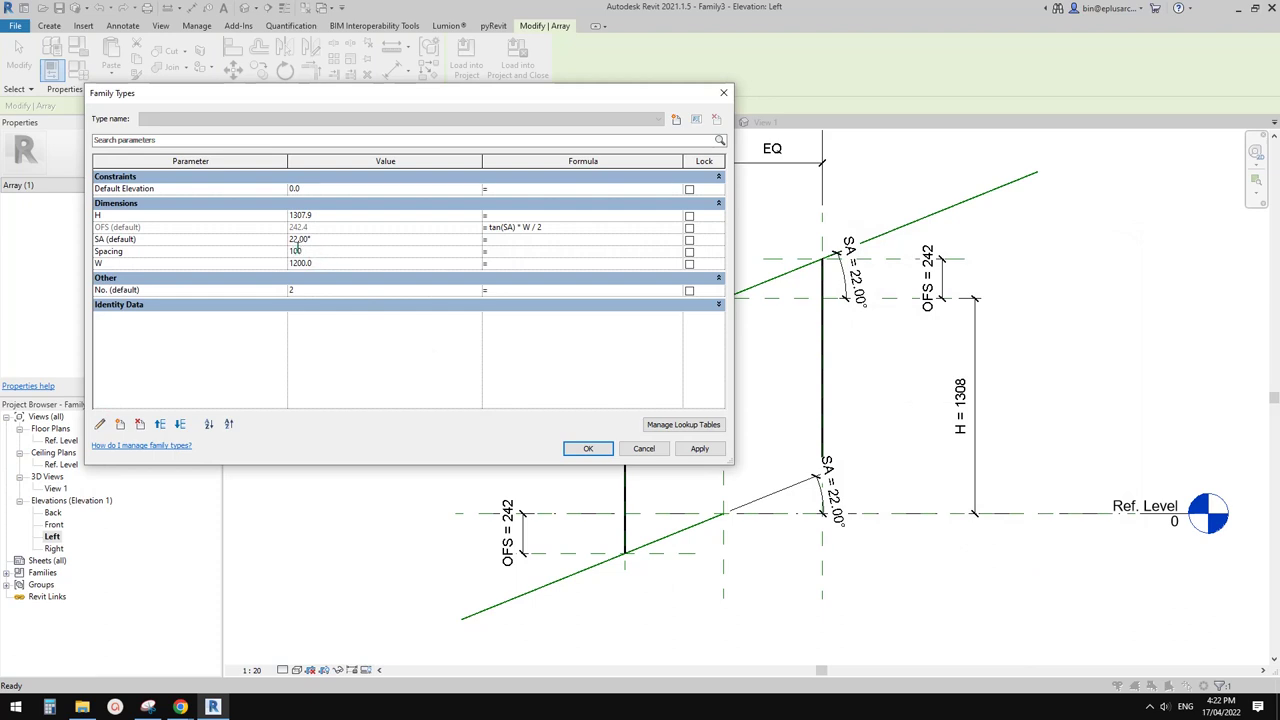
Step: Enter a formula for the No. parameter and apply it to the baluster array
left_click(513, 288)
left_click(564, 337)
left_click(699, 449)
left_click(588, 448)
middle_click_drag(961, 427, 866, 396)
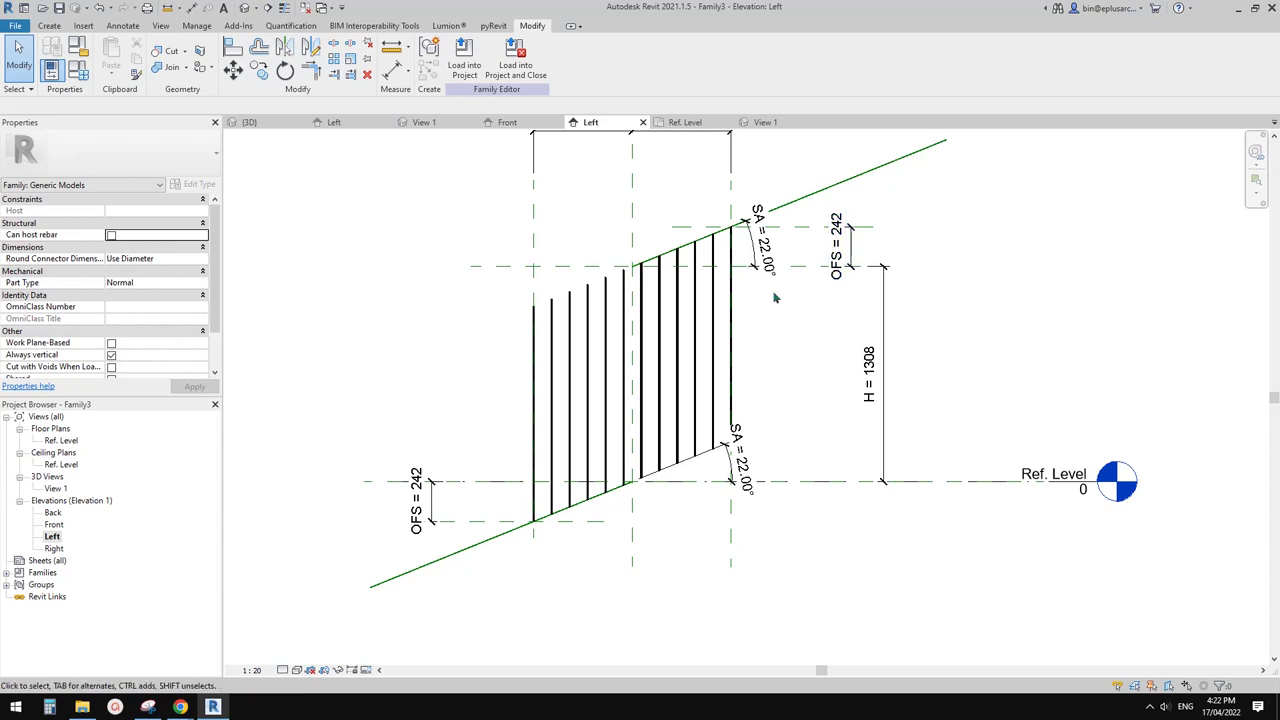
scroll(787, 330, "up", 1)
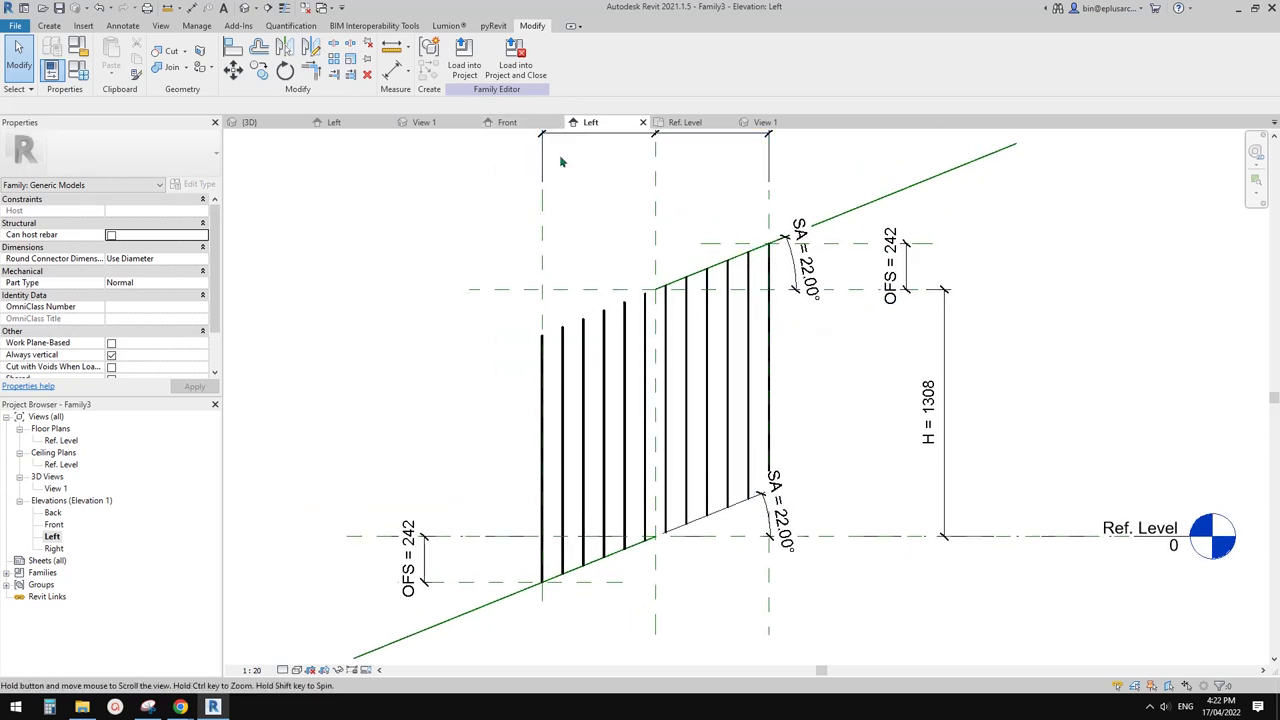
middle_click_drag(543, 152, 537, 167)
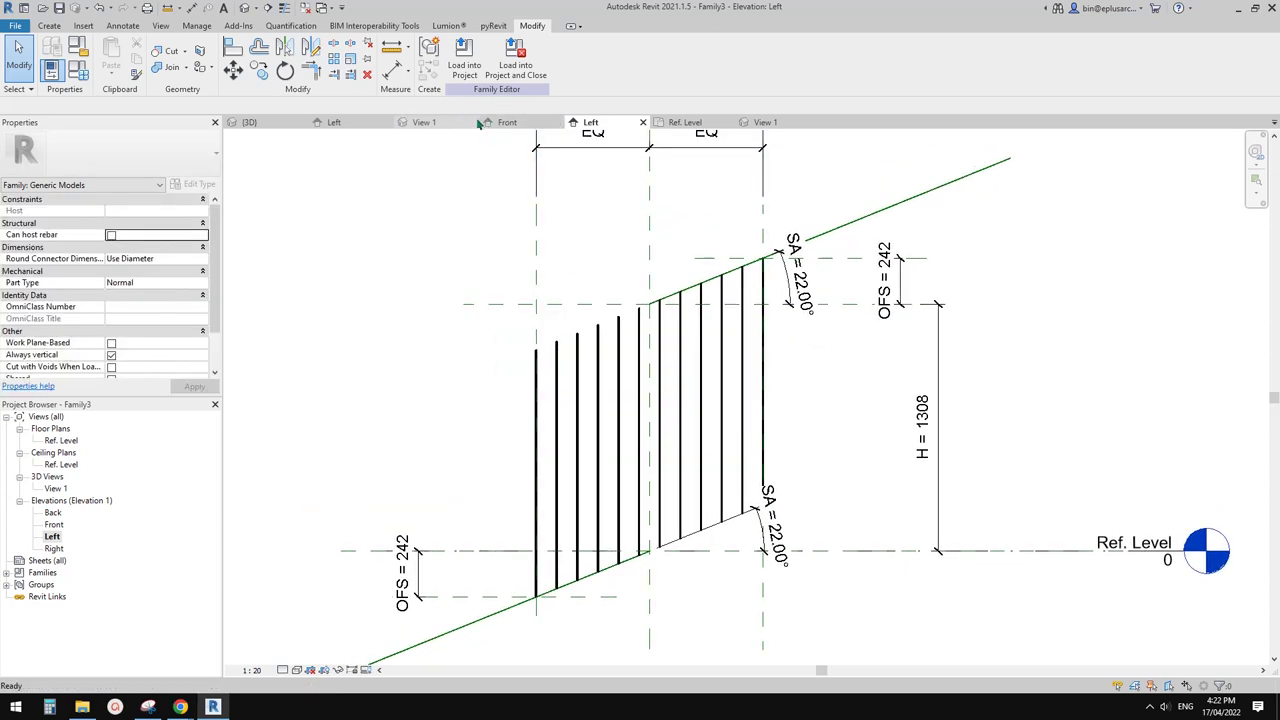
Step: Close the inactive views, switch to Family1's Baluster Panel left elevation and delete its entire existing baluster array
left_click(304, 7)
left_click(327, 123)
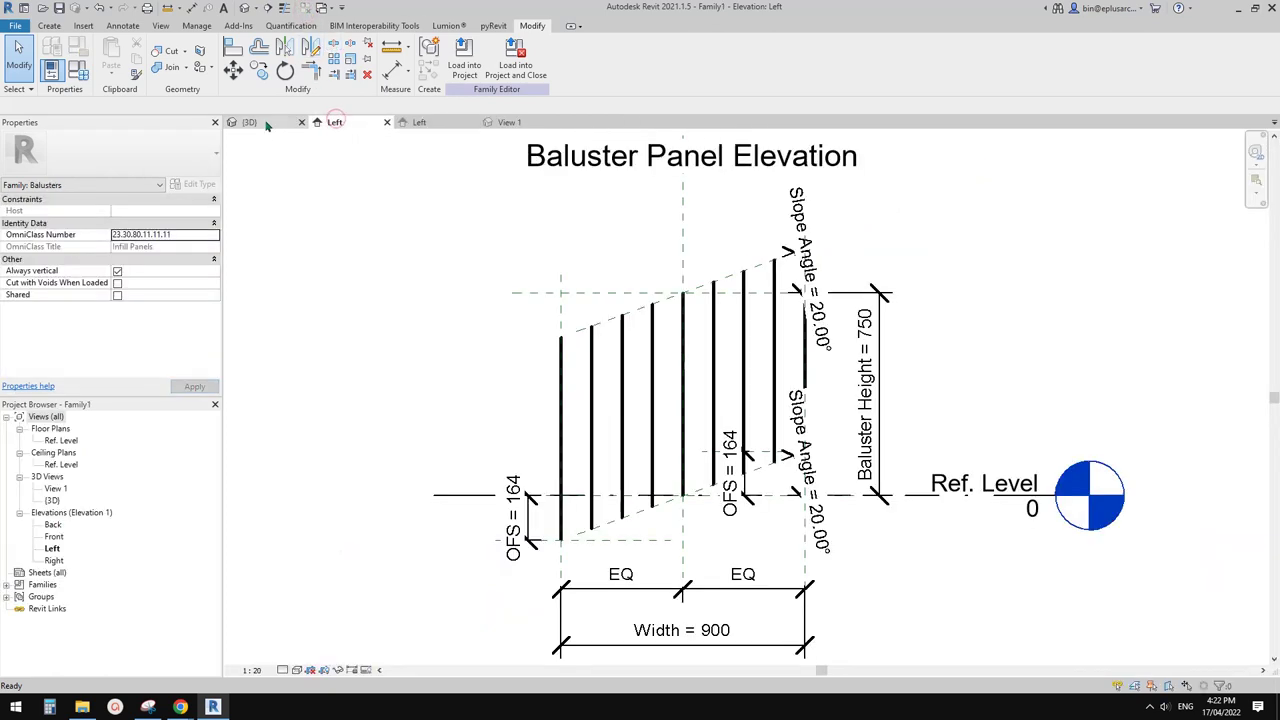
middle_click_drag(736, 358, 740, 292)
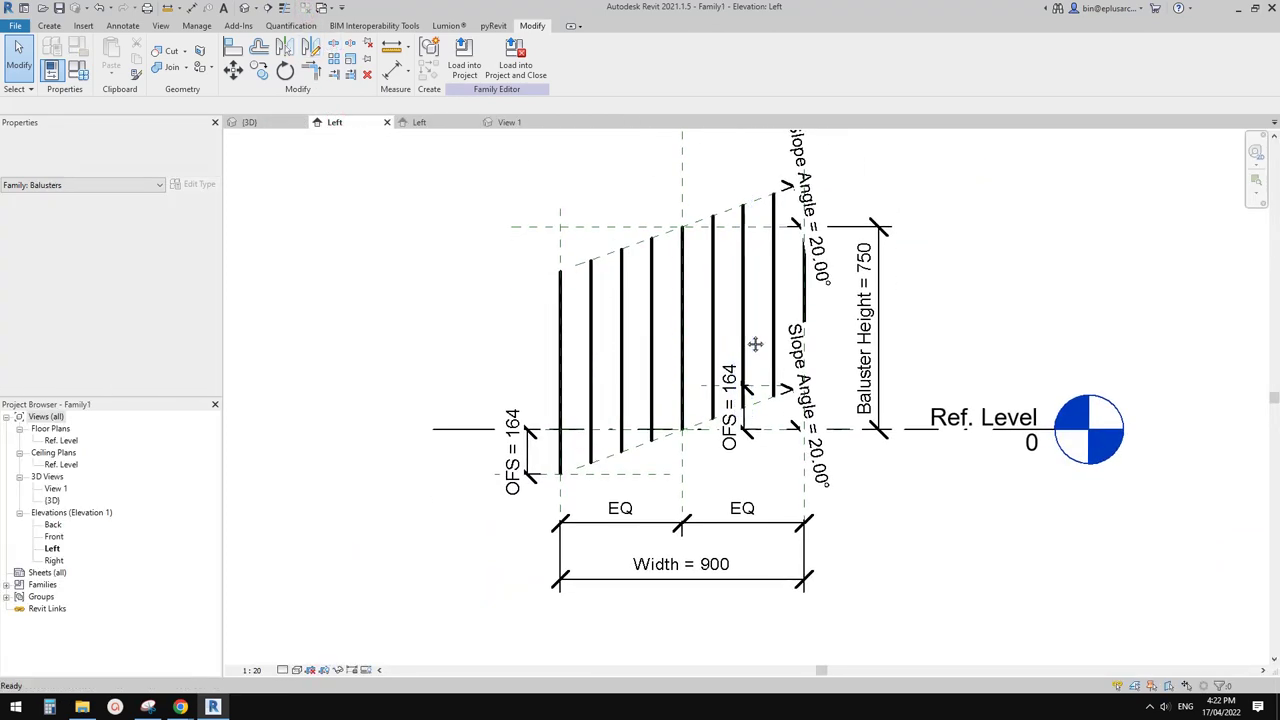
left_click(743, 284)
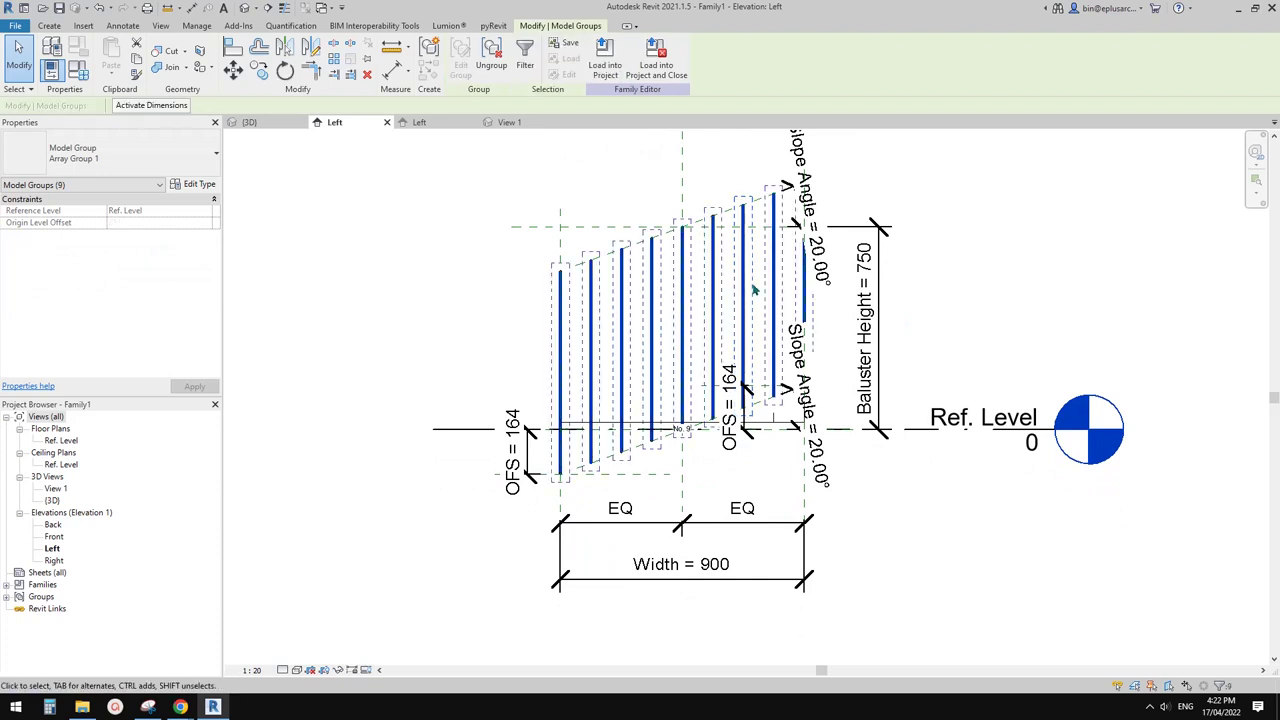
key("Delete")
Step: Delete the horizontal OFS reference plane below Ref. Level in Family1's left elevation
middle_click_drag(773, 301, 764, 331)
scroll(762, 355, "down", 1)
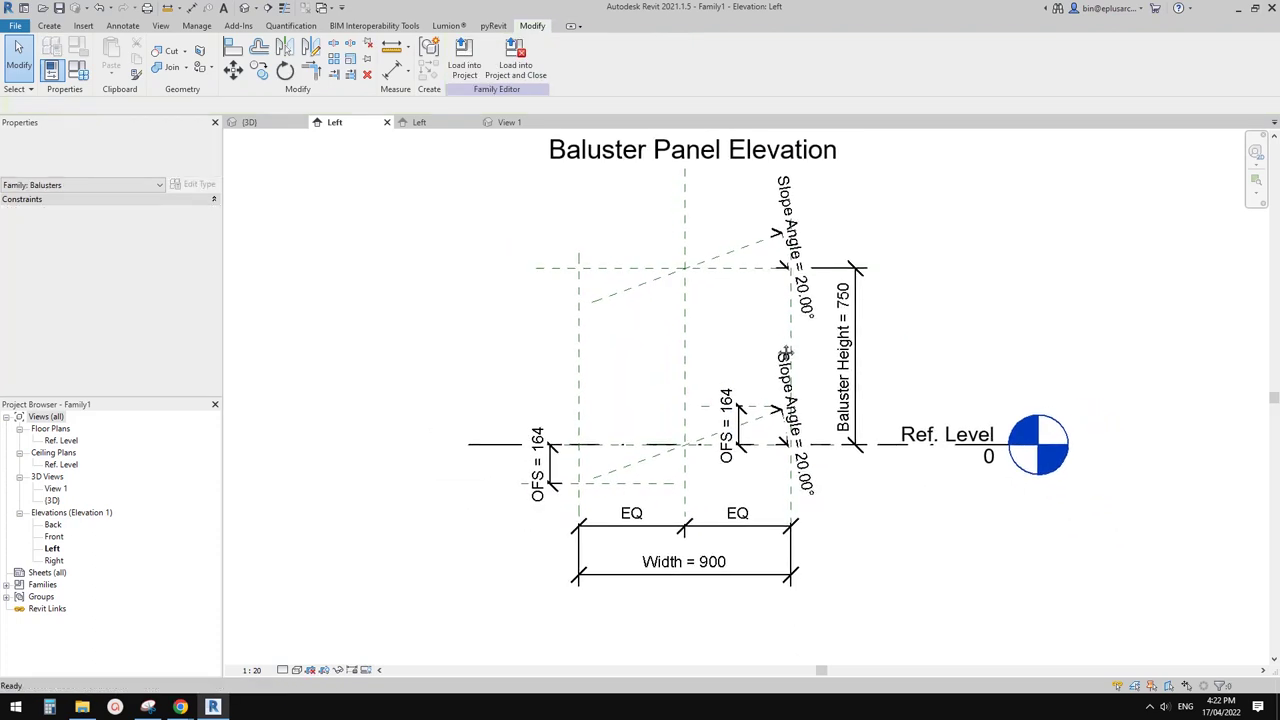
left_click(630, 485)
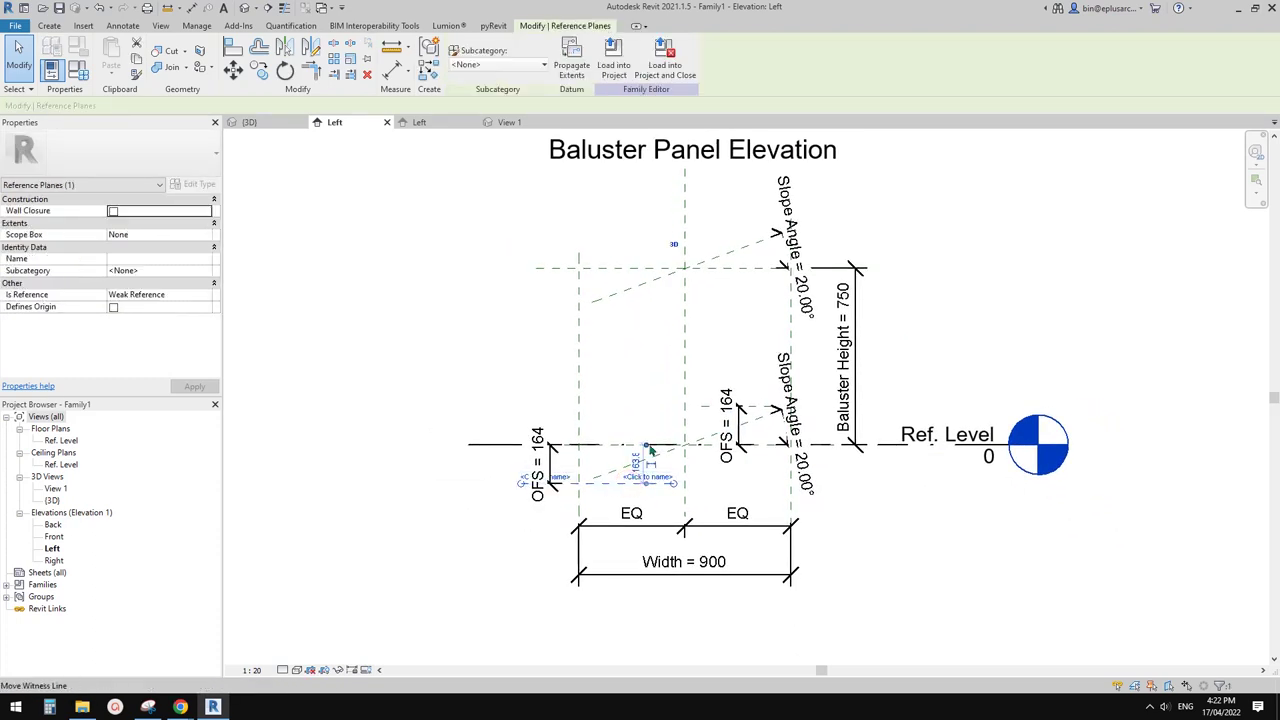
key("Delete")
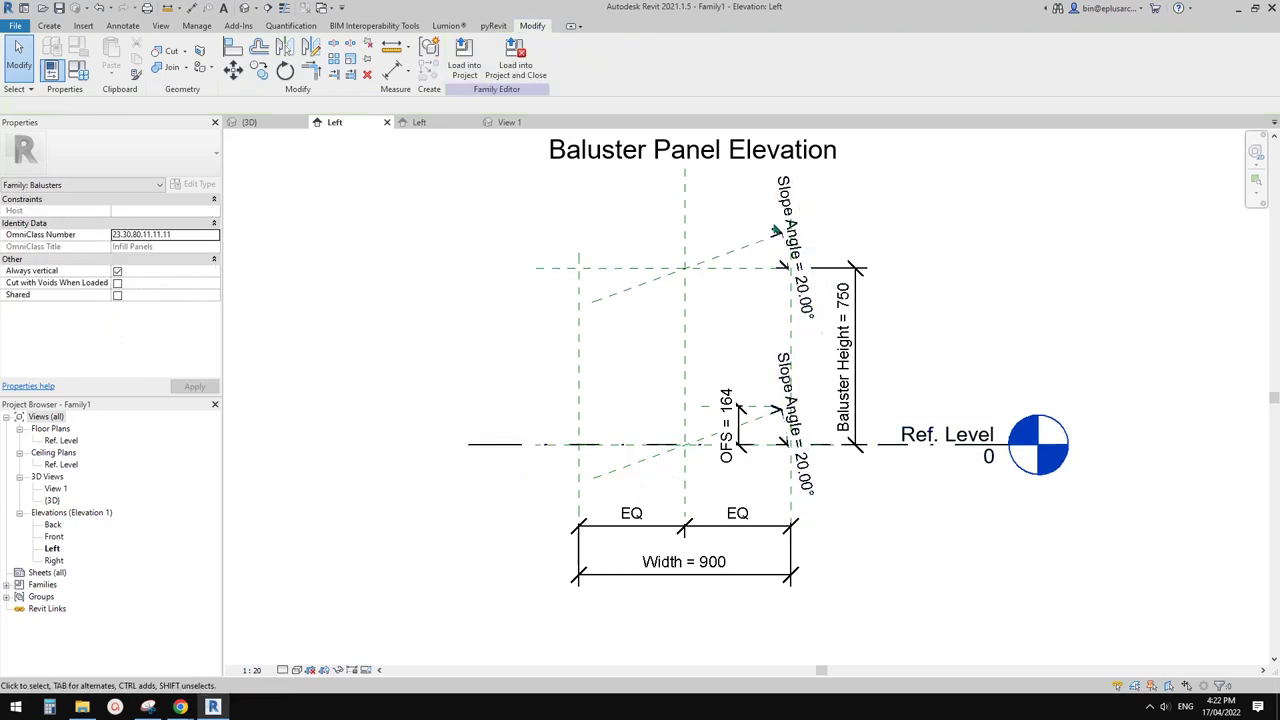
Step: Delete the short horizontal OFS reference plane above Ref. Level in the Baluster Panel left elevation, along with its dimension
left_click(706, 410)
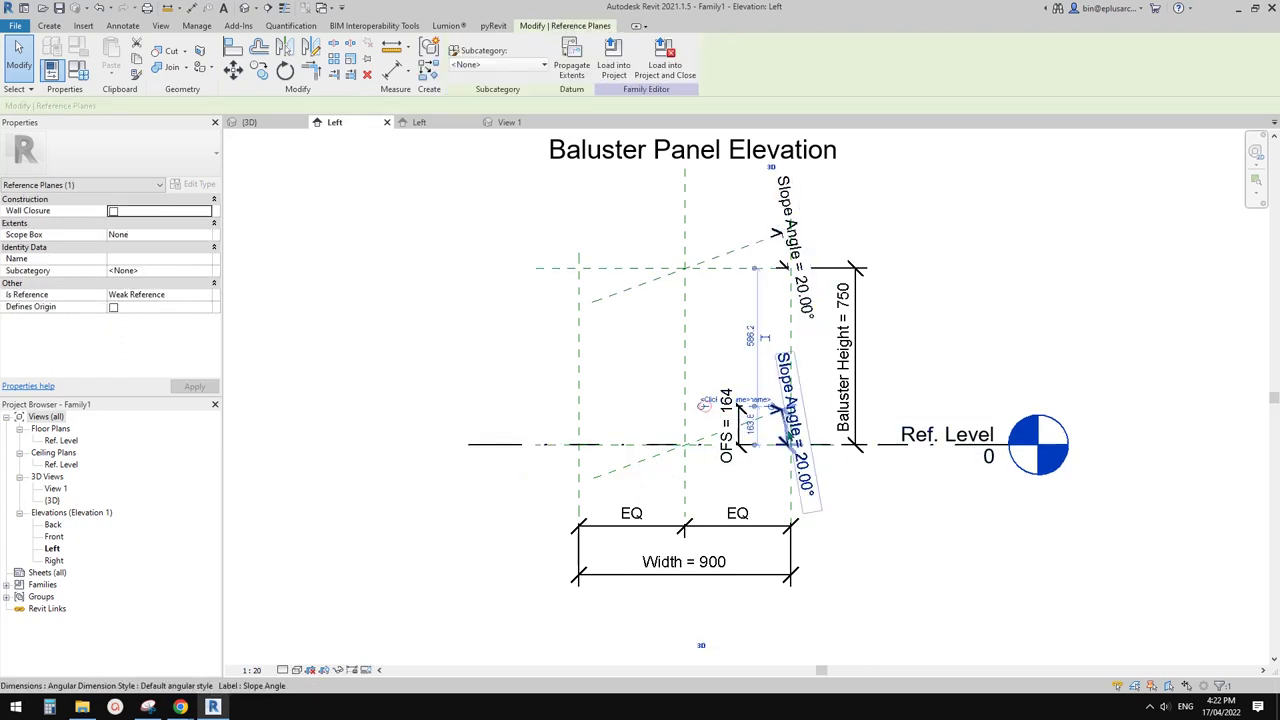
key("Delete")
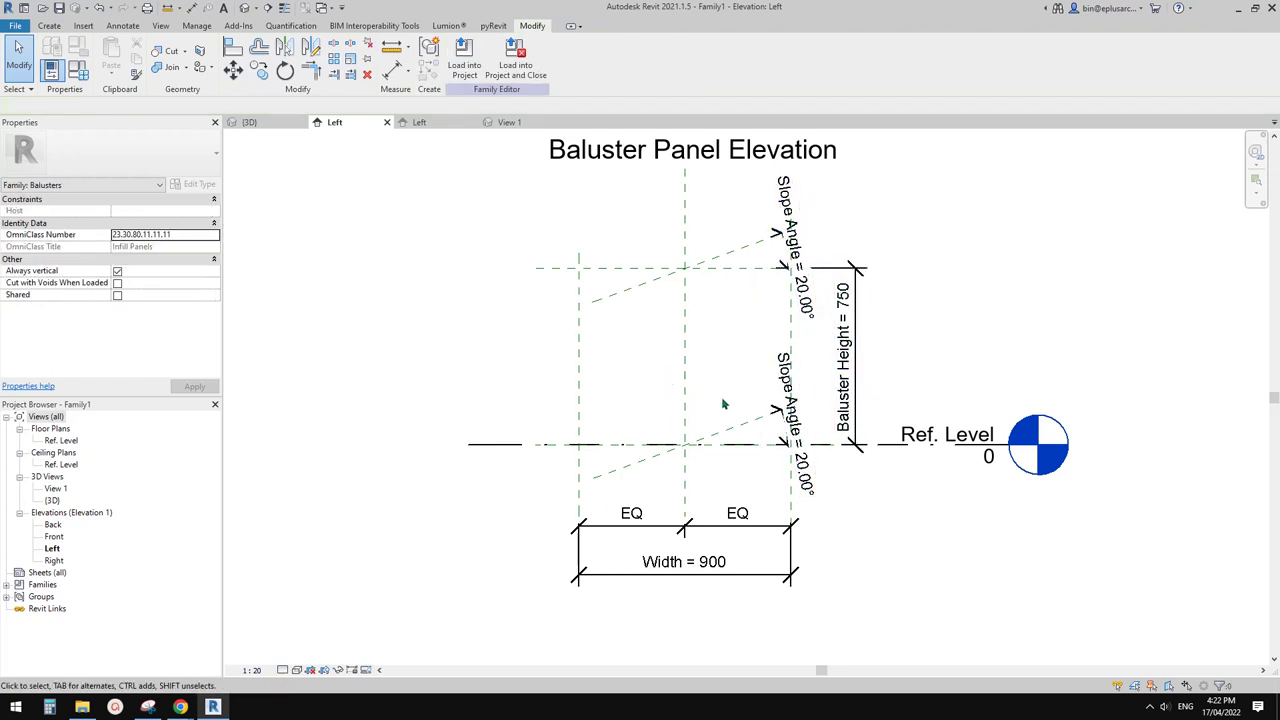
scroll(718, 401, "up", 1)
scroll(738, 379, "up", 2)
middle_click_drag(712, 398, 591, 394)
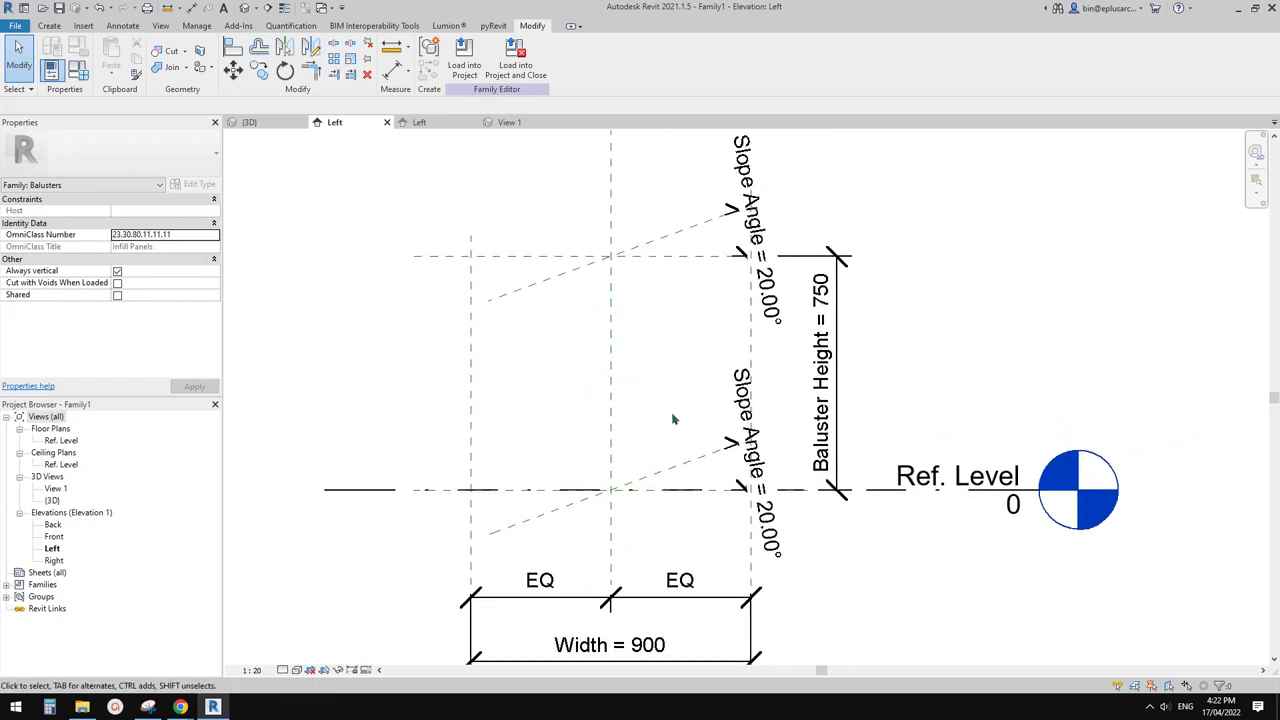
middle_click_drag(678, 419, 677, 416)
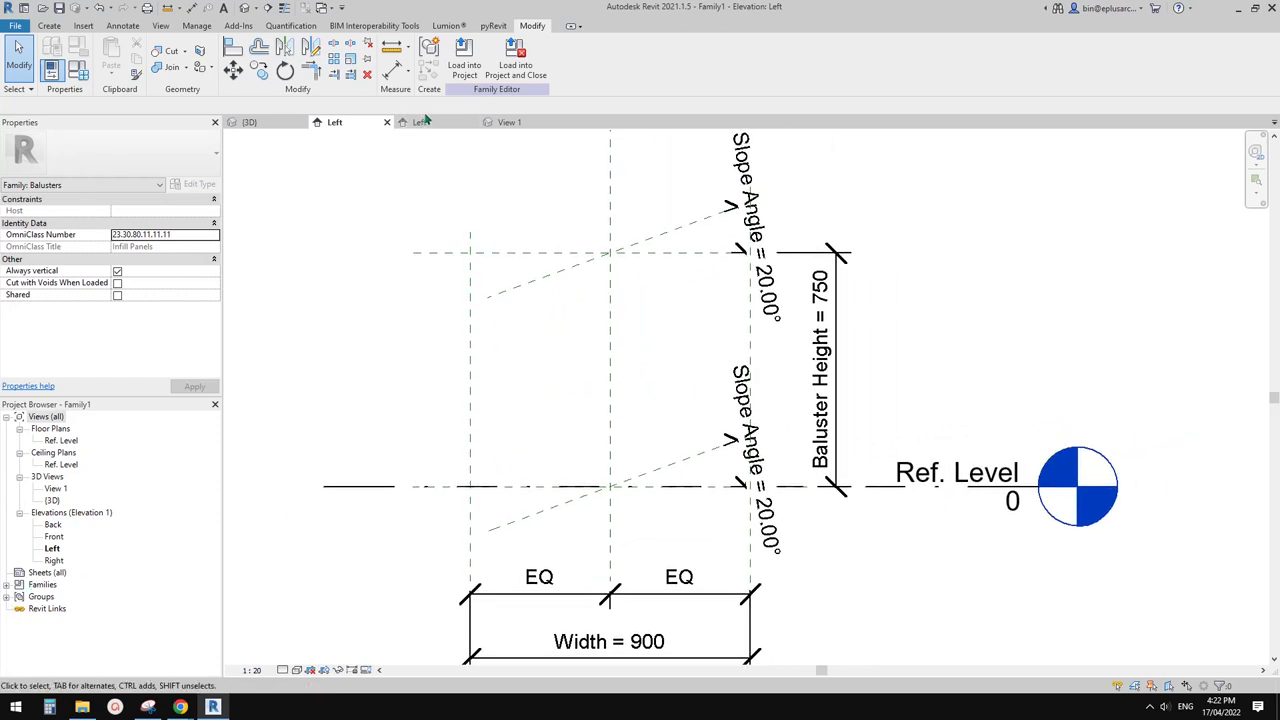
middle_click_drag(467, 267, 440, 220)
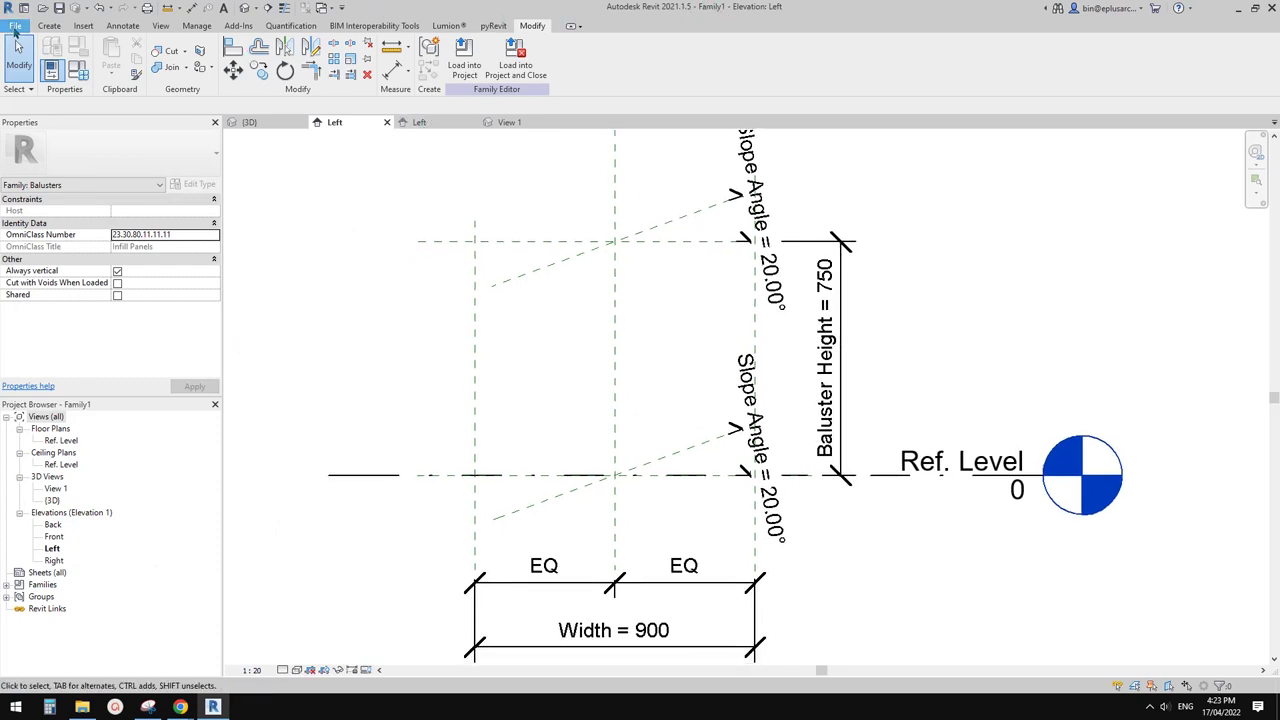
Step: Save the baluster panel family to the Desktop under the name Panel
left_click(15, 30)
mouse_move(80, 190)
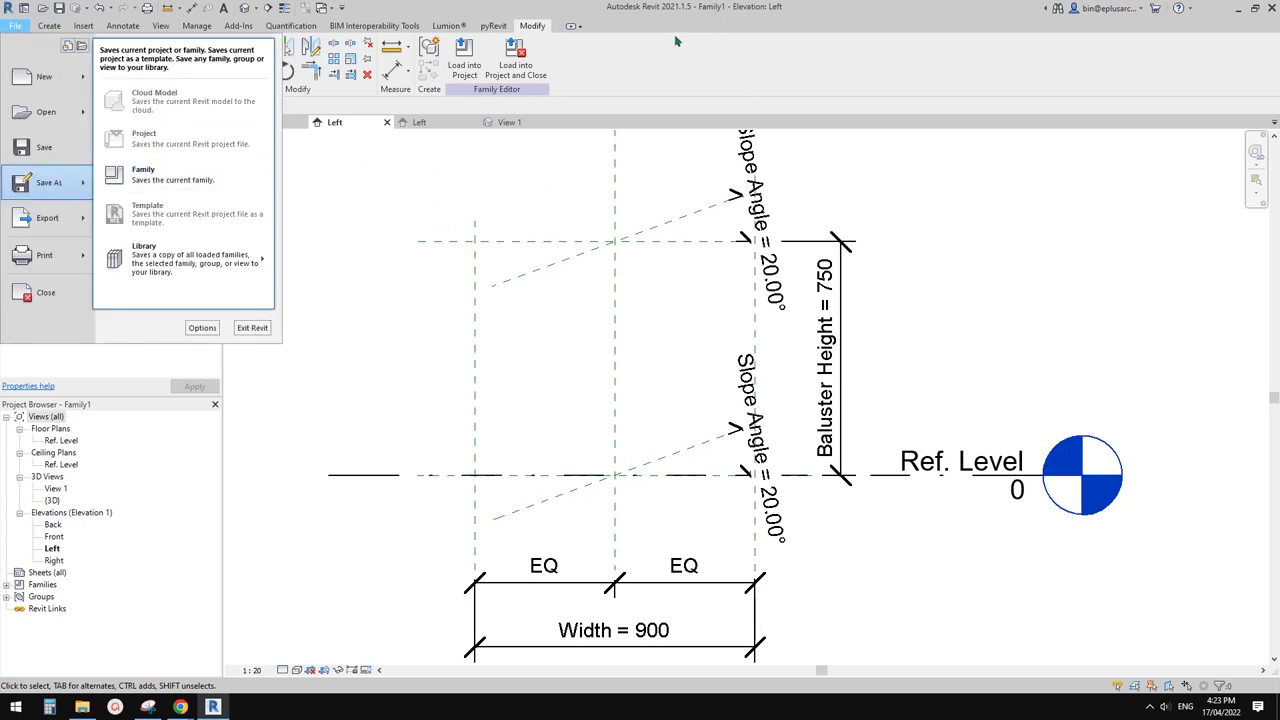
left_click(168, 179)
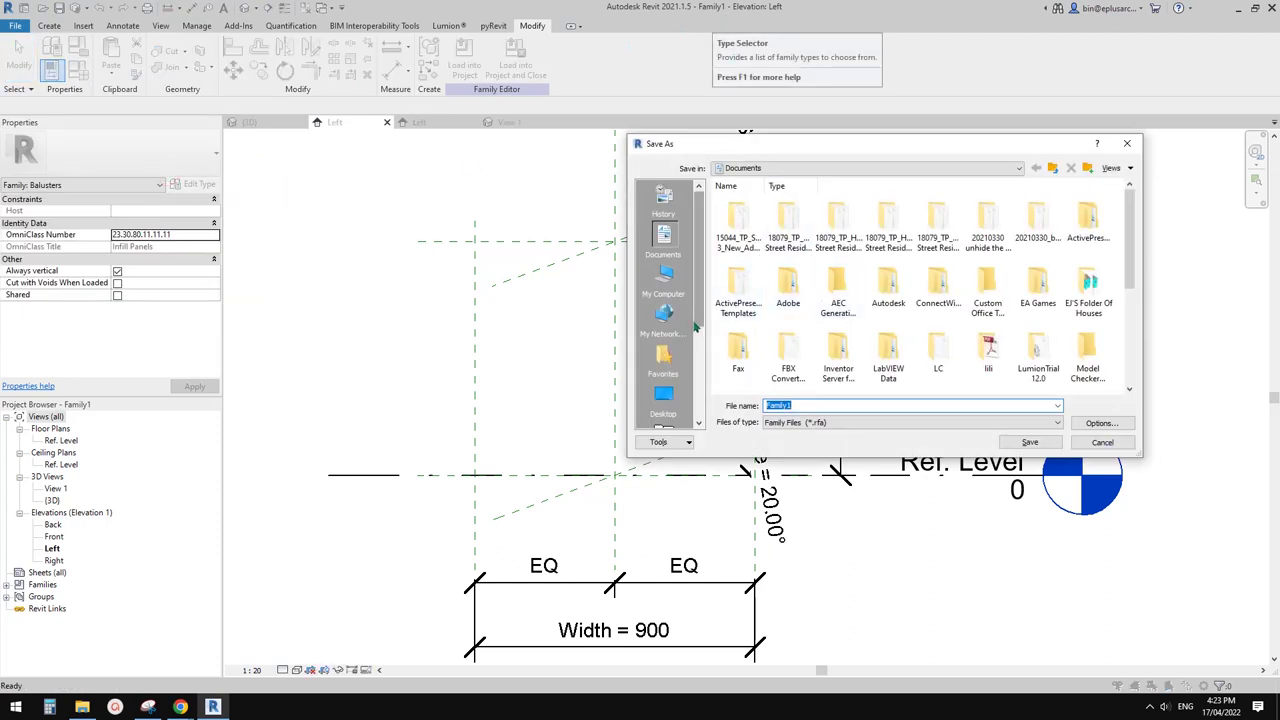
left_click(663, 402)
type("Panel")
key("Return")
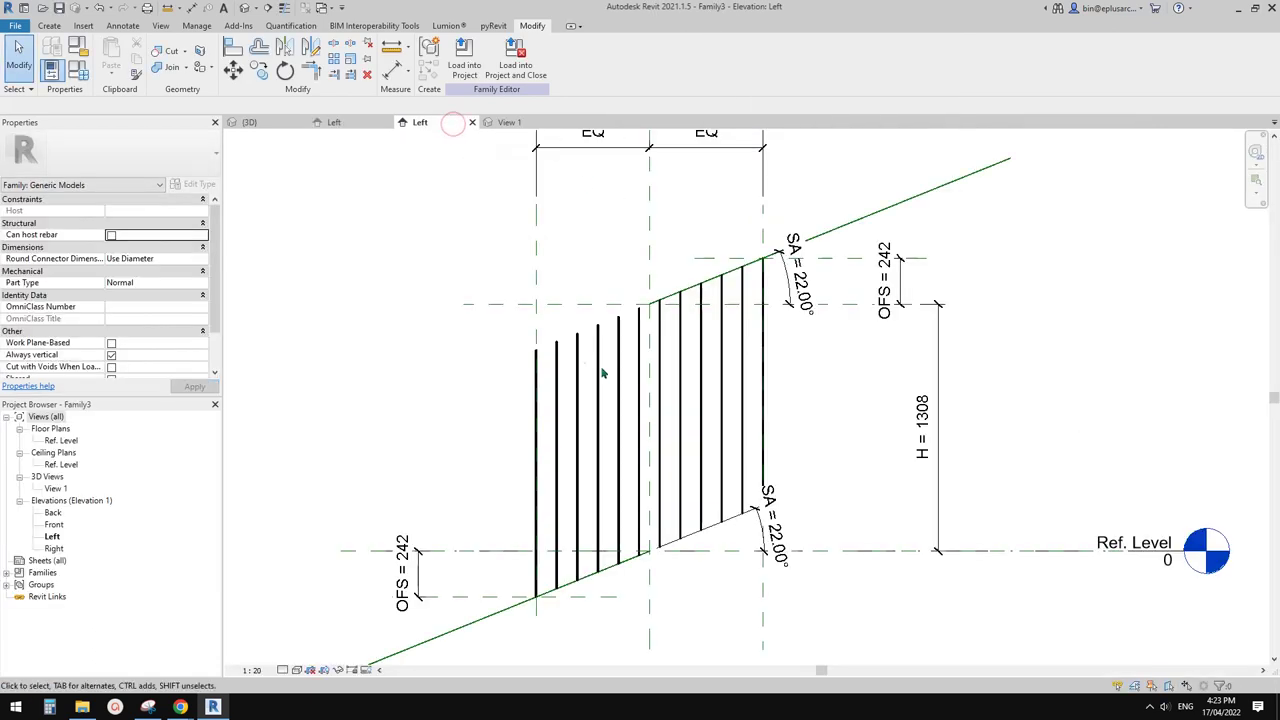
Step: Switch to Family3's left elevation and save that generic model family to the Desktop as GModel
scroll(763, 350, "down", 2)
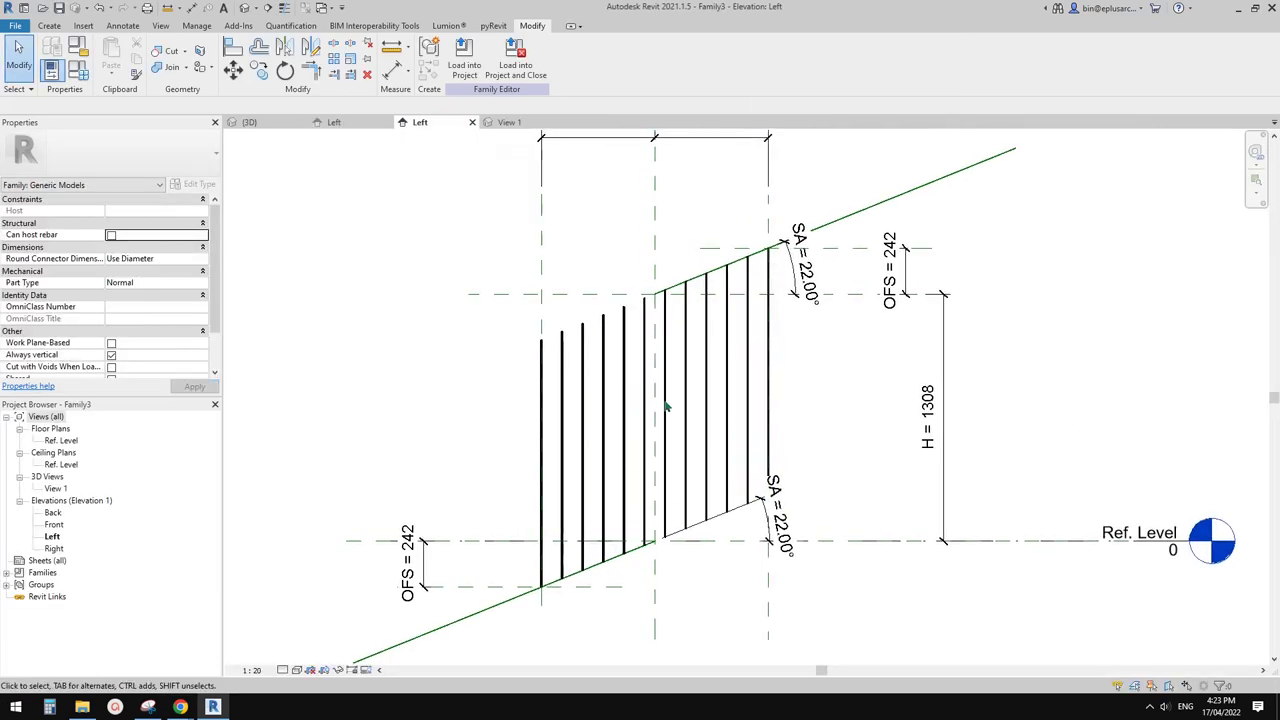
middle_click_drag(741, 415, 738, 416)
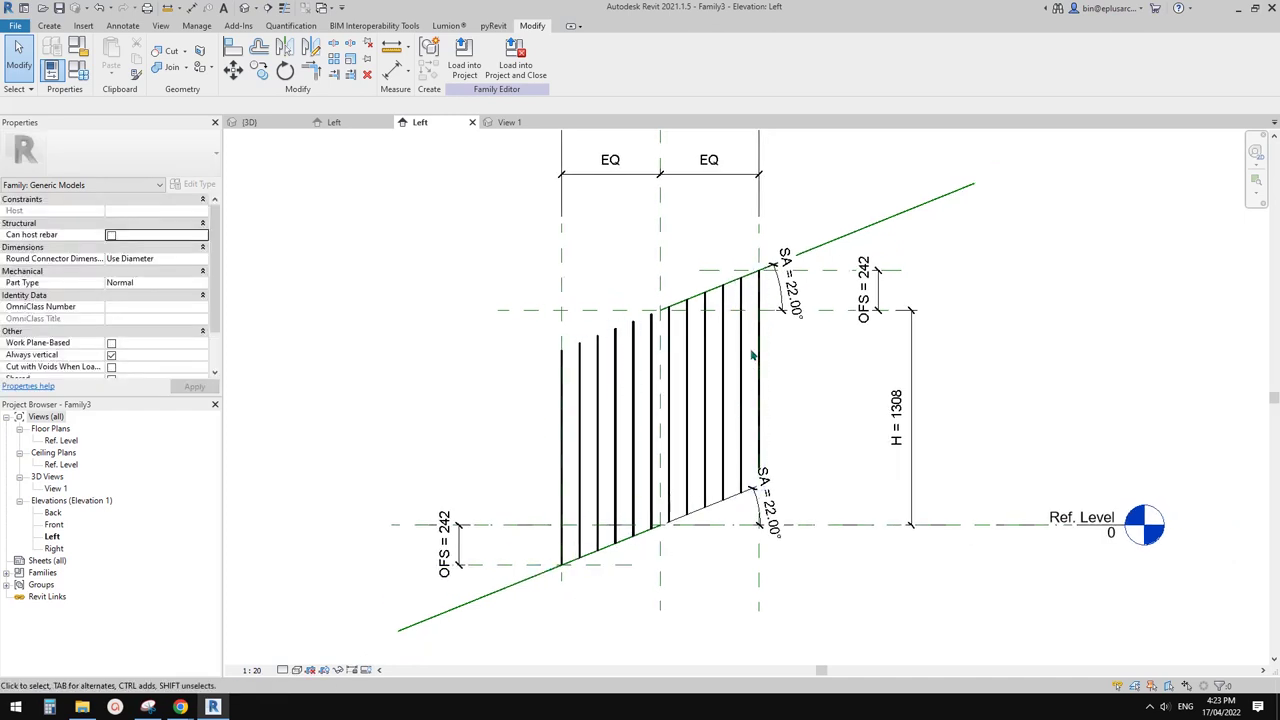
scroll(733, 450, "up", 2)
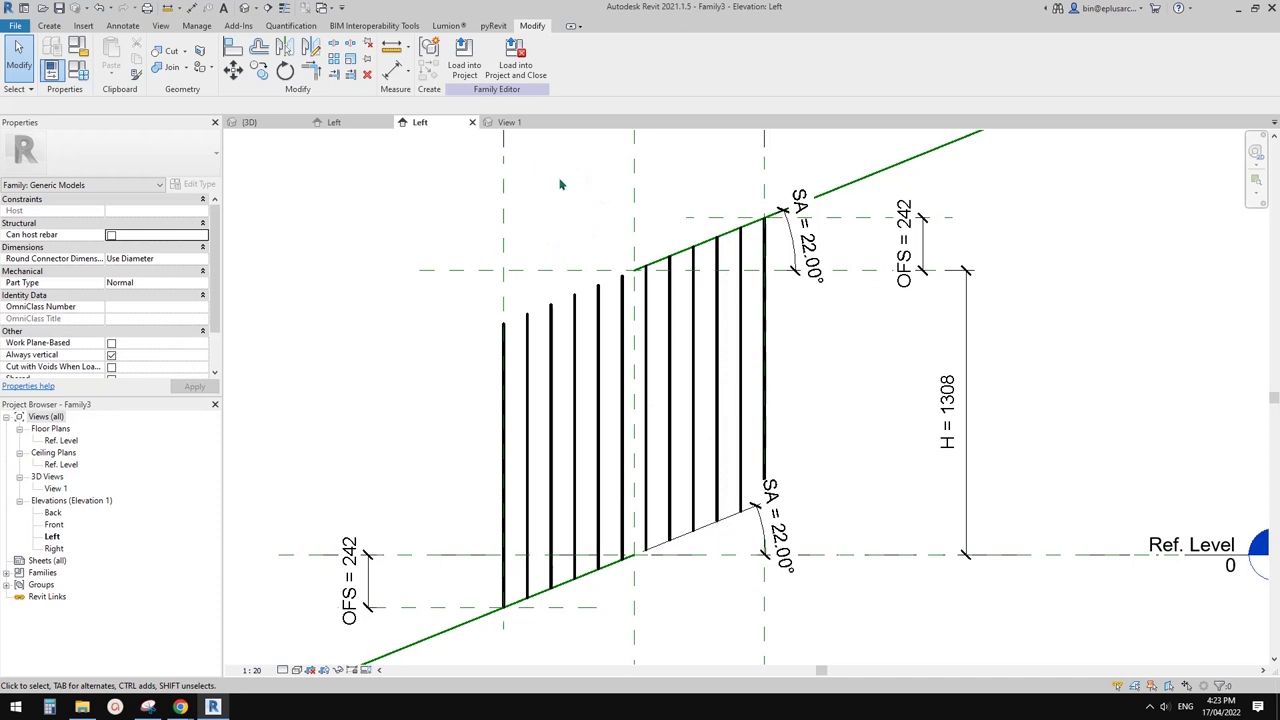
left_click(15, 25)
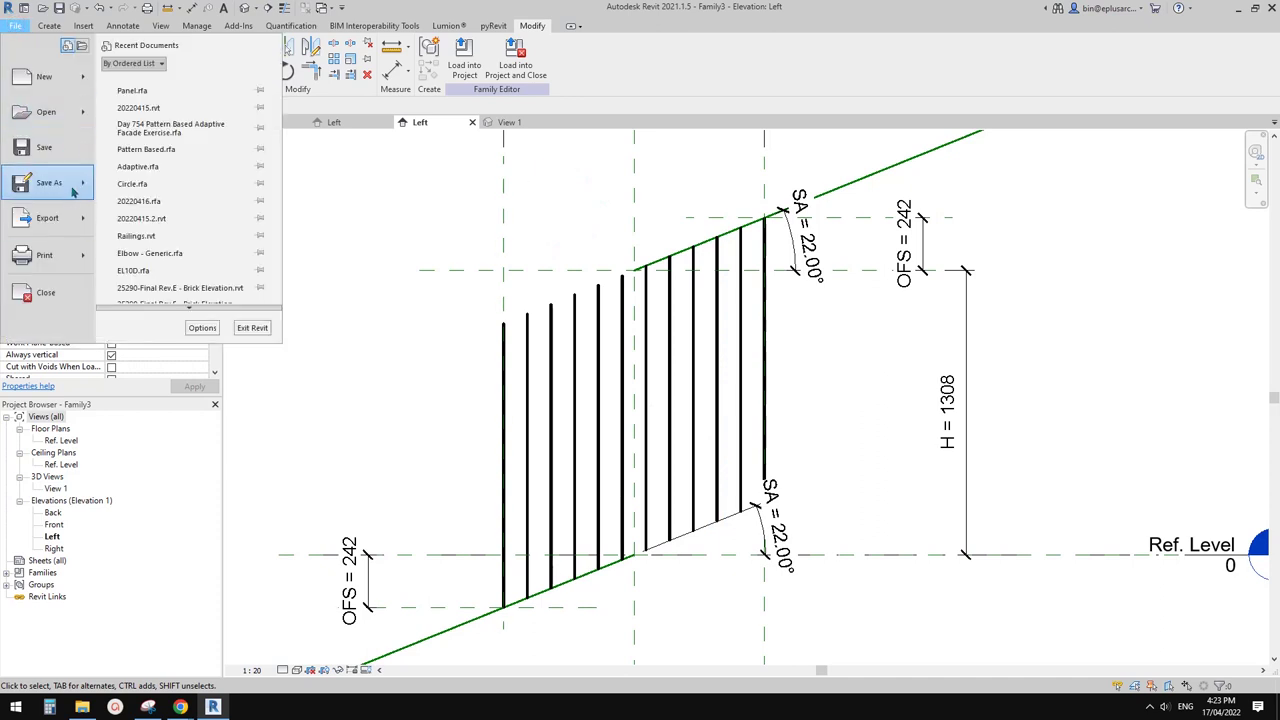
mouse_move(56, 186)
left_click(168, 180)
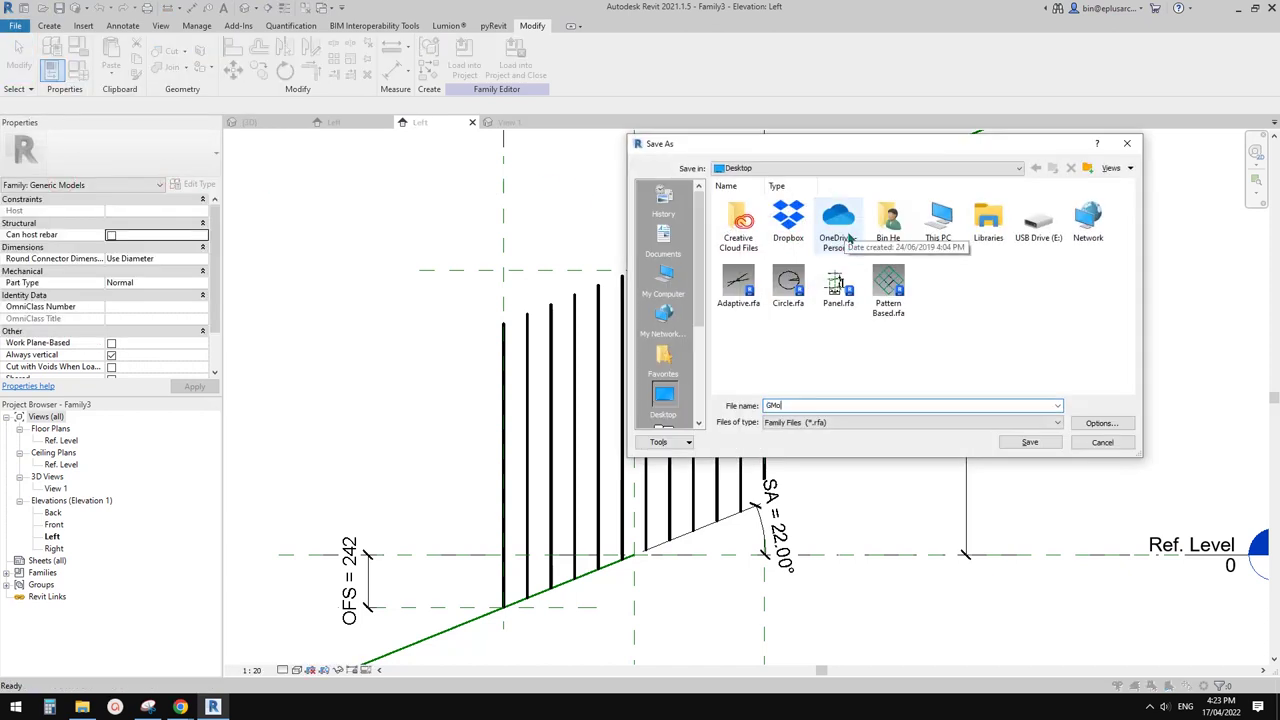
left_click(1029, 442)
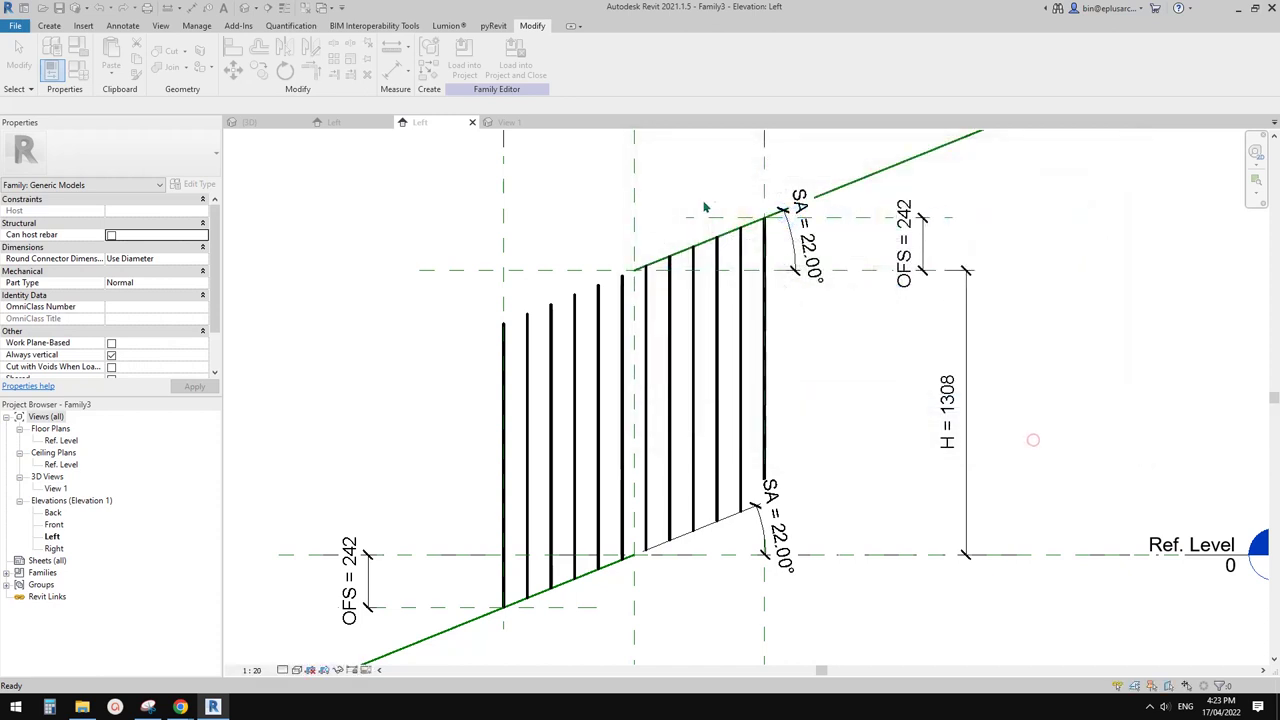
Step: Load the GModel family into Panel.rfa only
left_click(464, 56)
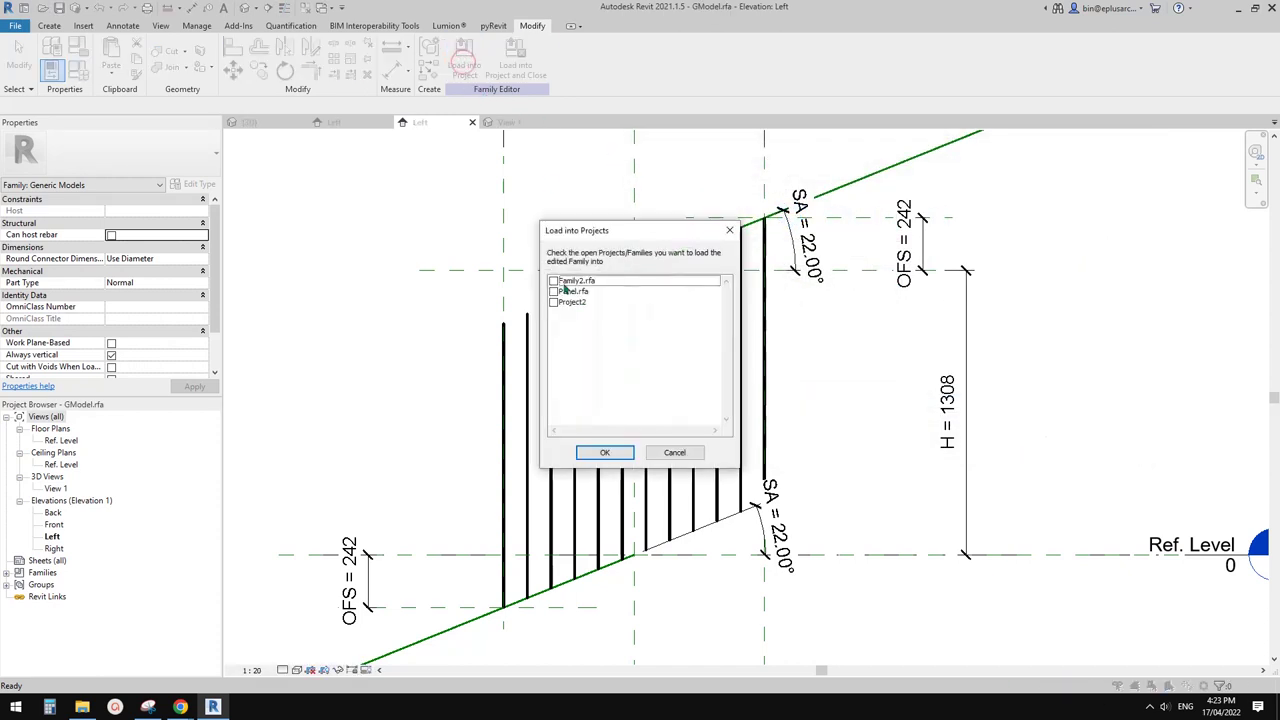
left_click(554, 291)
left_click(604, 452)
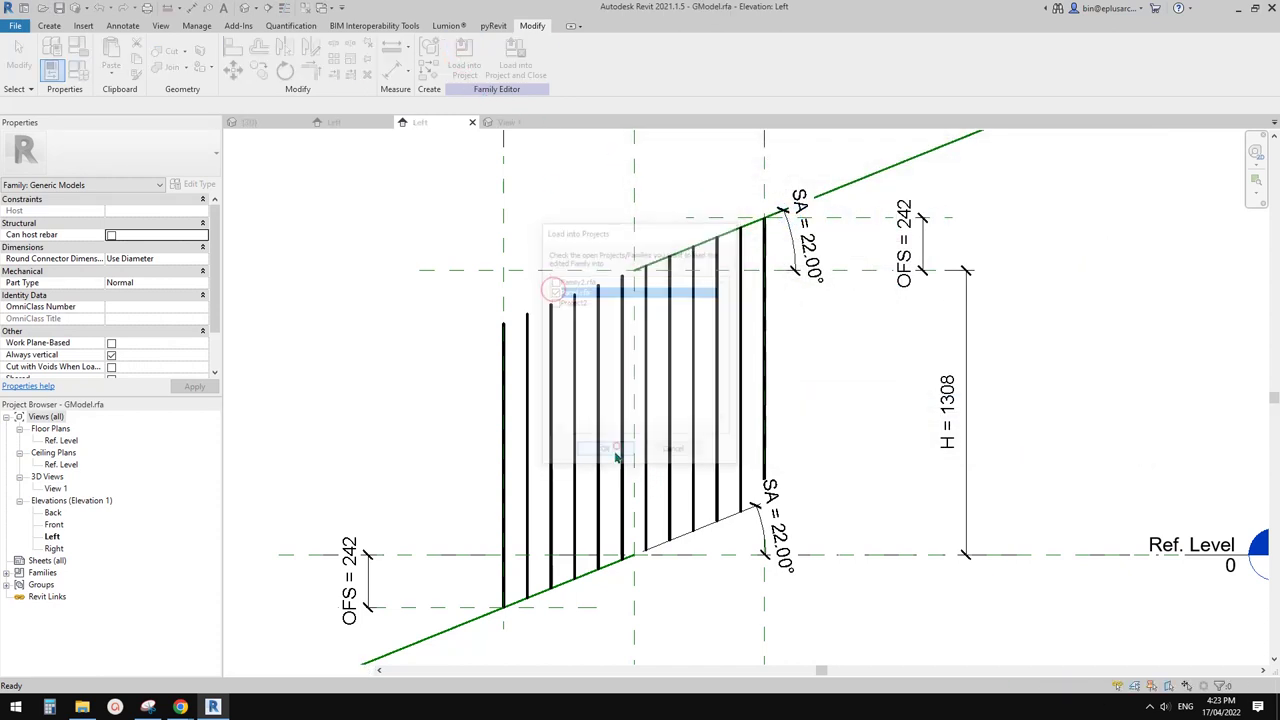
Step: Place a GModel component at the intersection of the centre reference planes in Panel's Ref. Level plan and view it in 3D
double_click(58, 441)
left_click(50, 26)
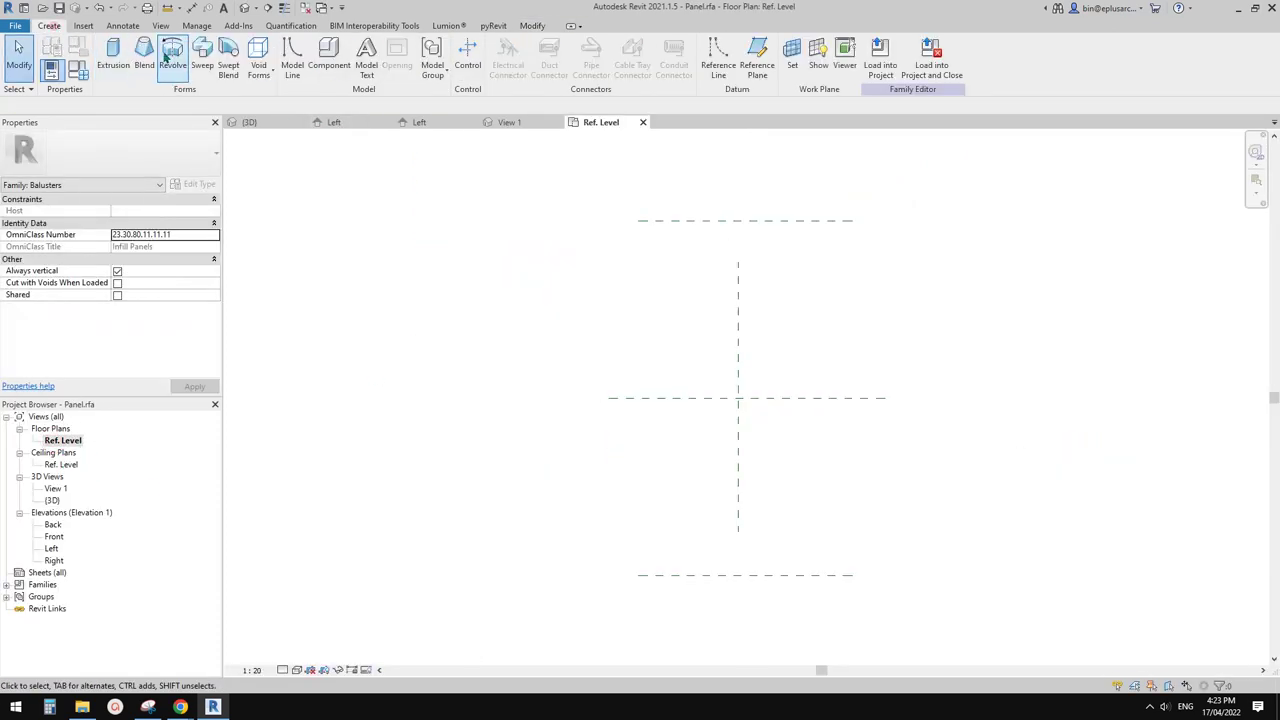
left_click(329, 58)
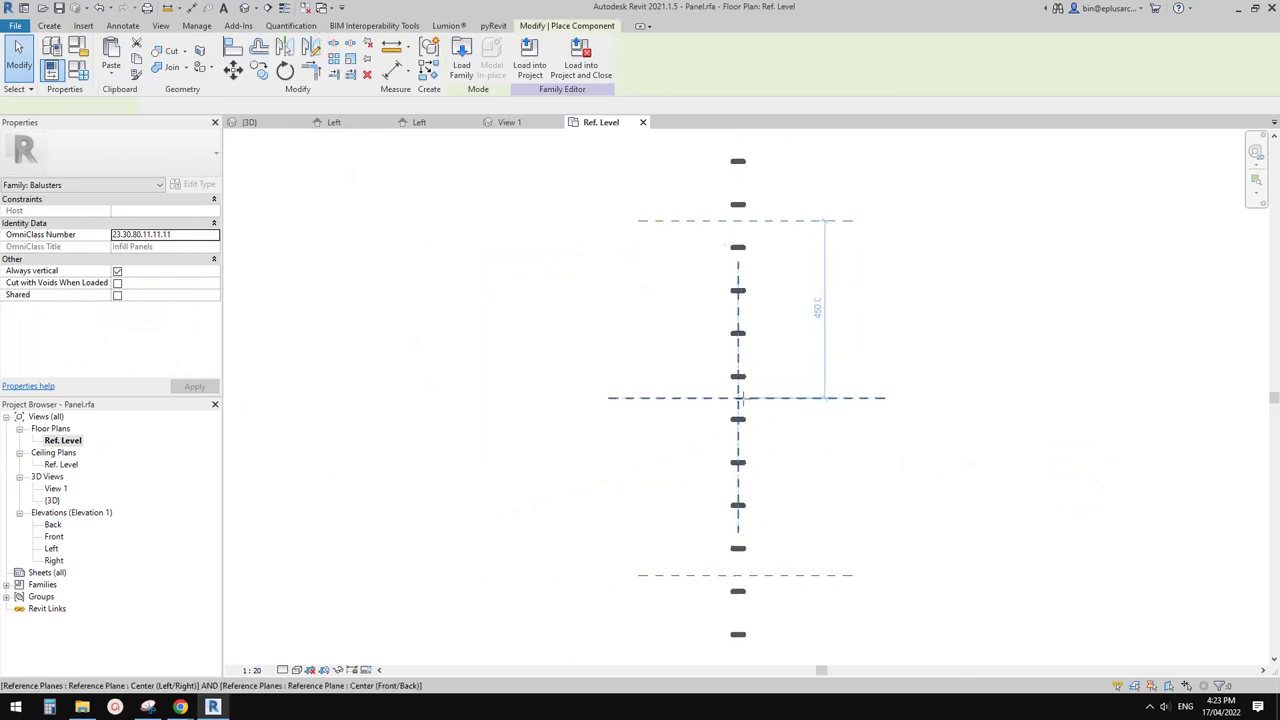
left_click(738, 398)
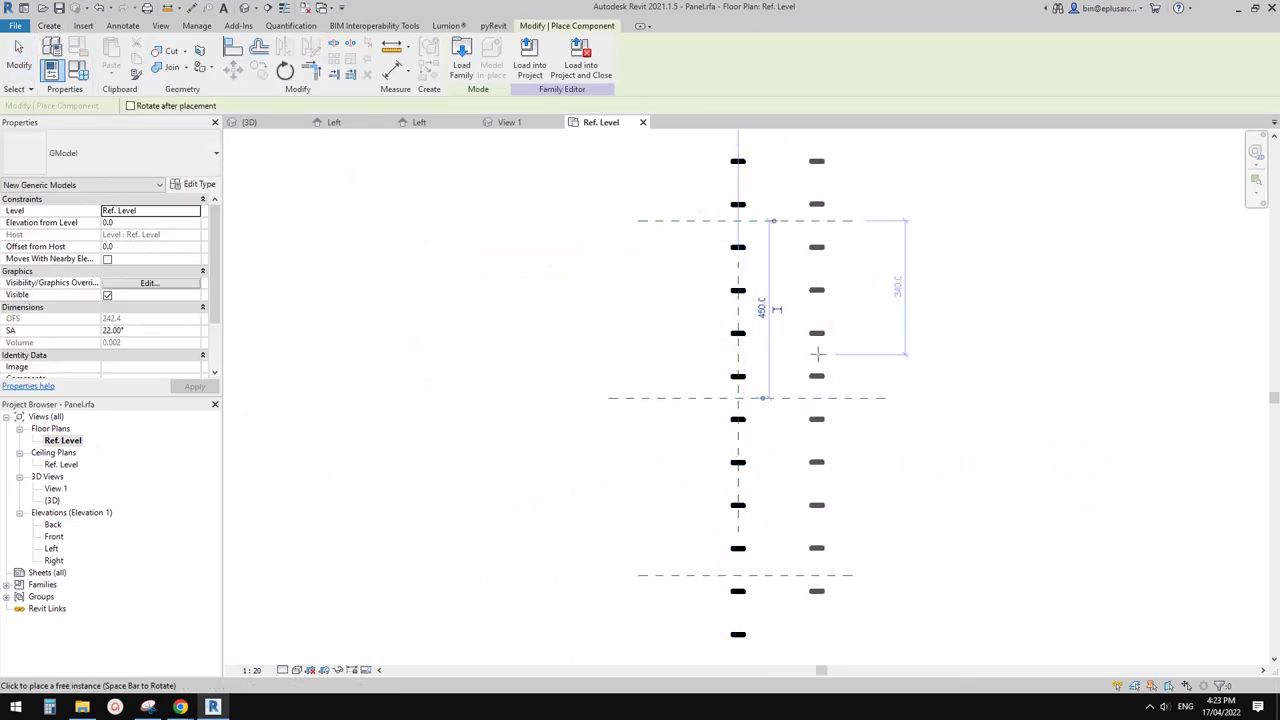
key("Escape")
scroll(720, 323, "down", 2)
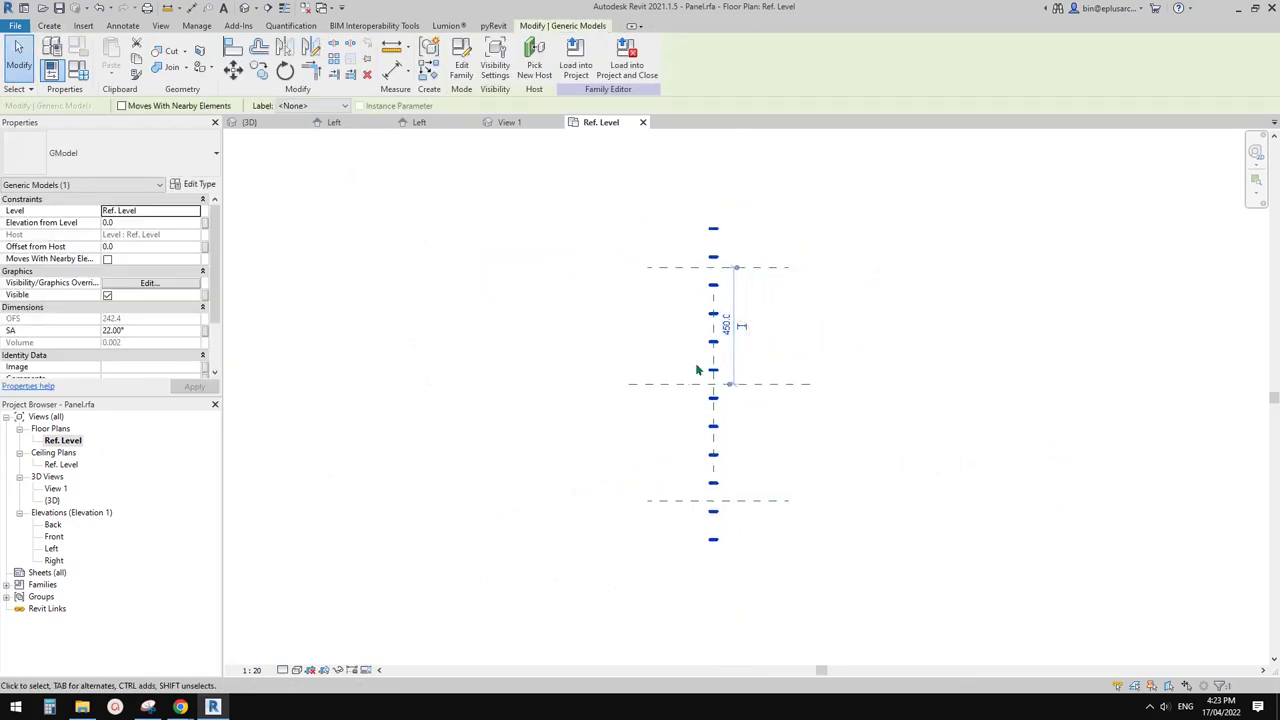
left_click(245, 7)
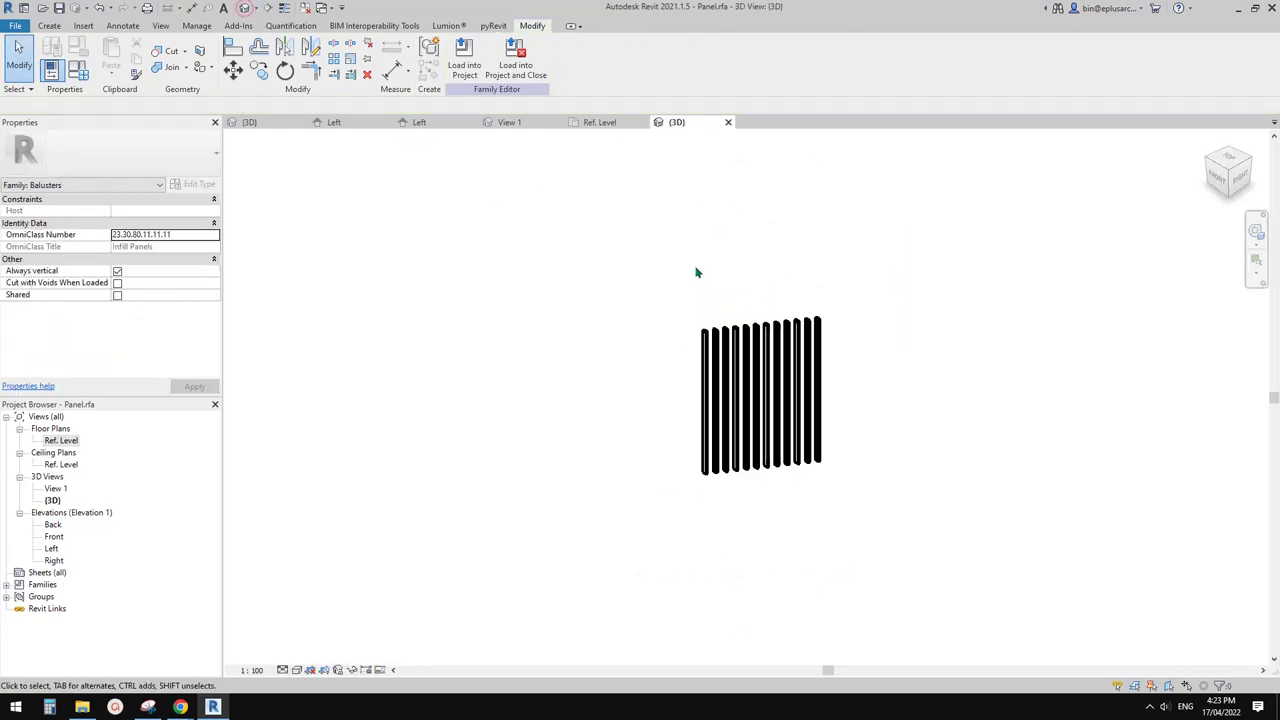
scroll(689, 367, "up", 1)
middle_click_drag(785, 376, 690, 402, "shift")
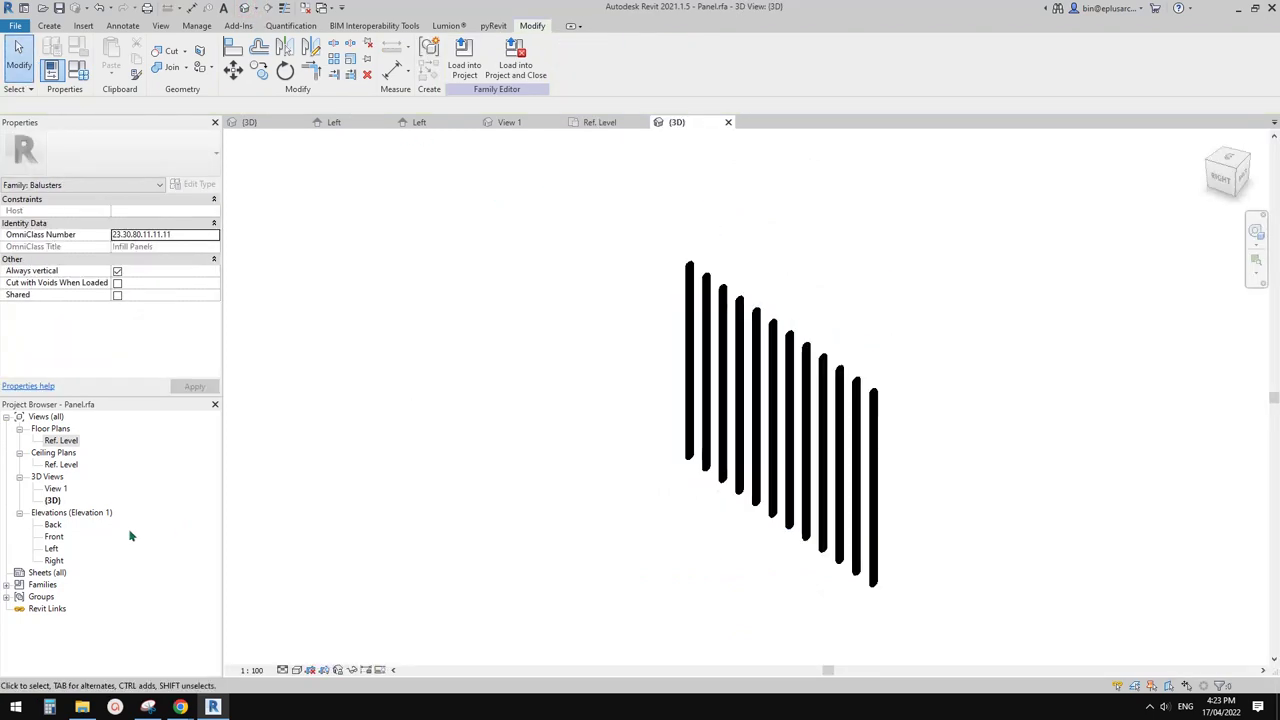
Step: In Panel's left elevation, associate the nested GModel's SA parameter with the Slope Angle family parameter
double_click(52, 549)
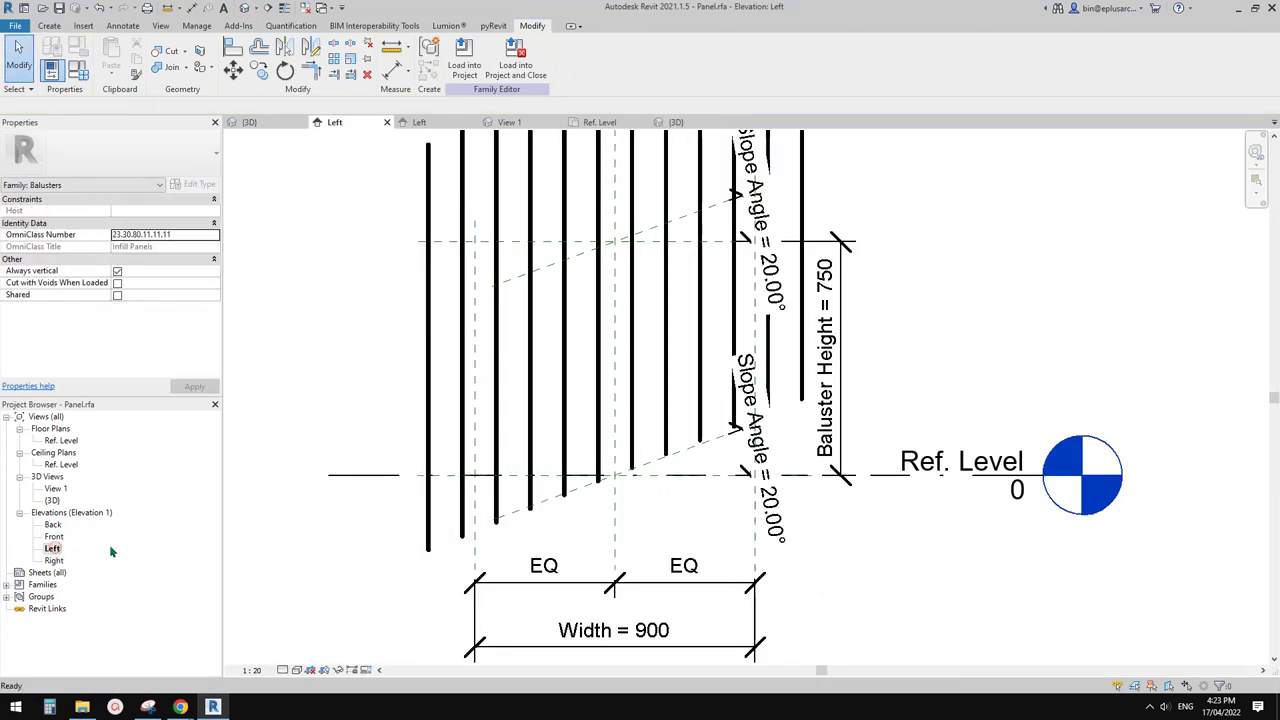
left_click(622, 430)
scroll(618, 433, "down", 1)
mouse_move(608, 451)
middle_mouse_down()
mouse_move(754, 445)
mouse_move(612, 443)
middle_mouse_up()
scroll(680, 443, "down", 1)
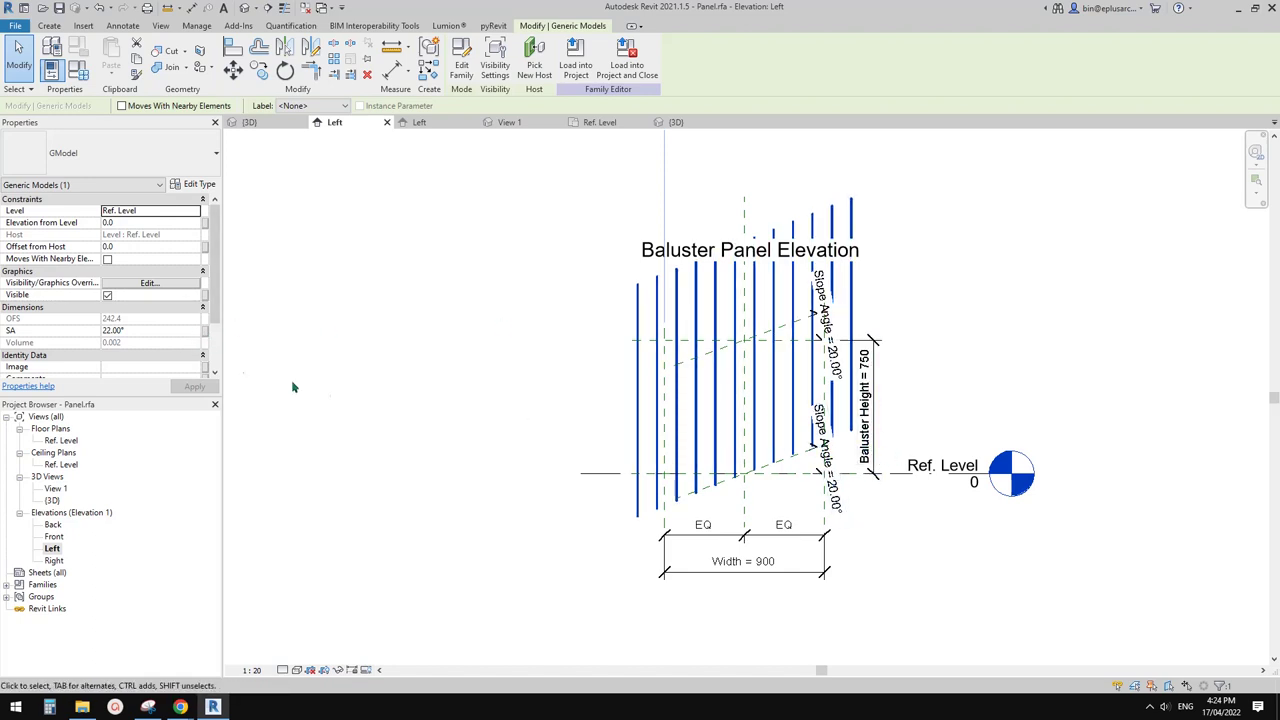
left_click(204, 331)
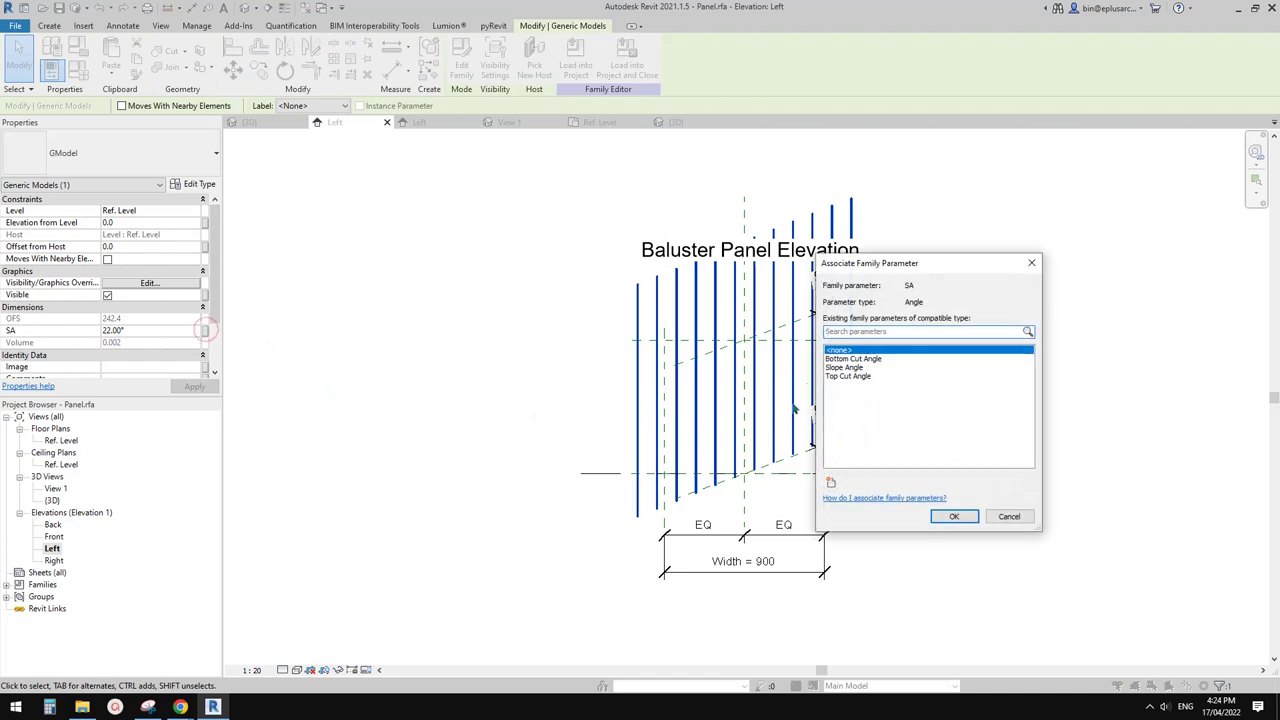
left_click(868, 368)
left_click(954, 516)
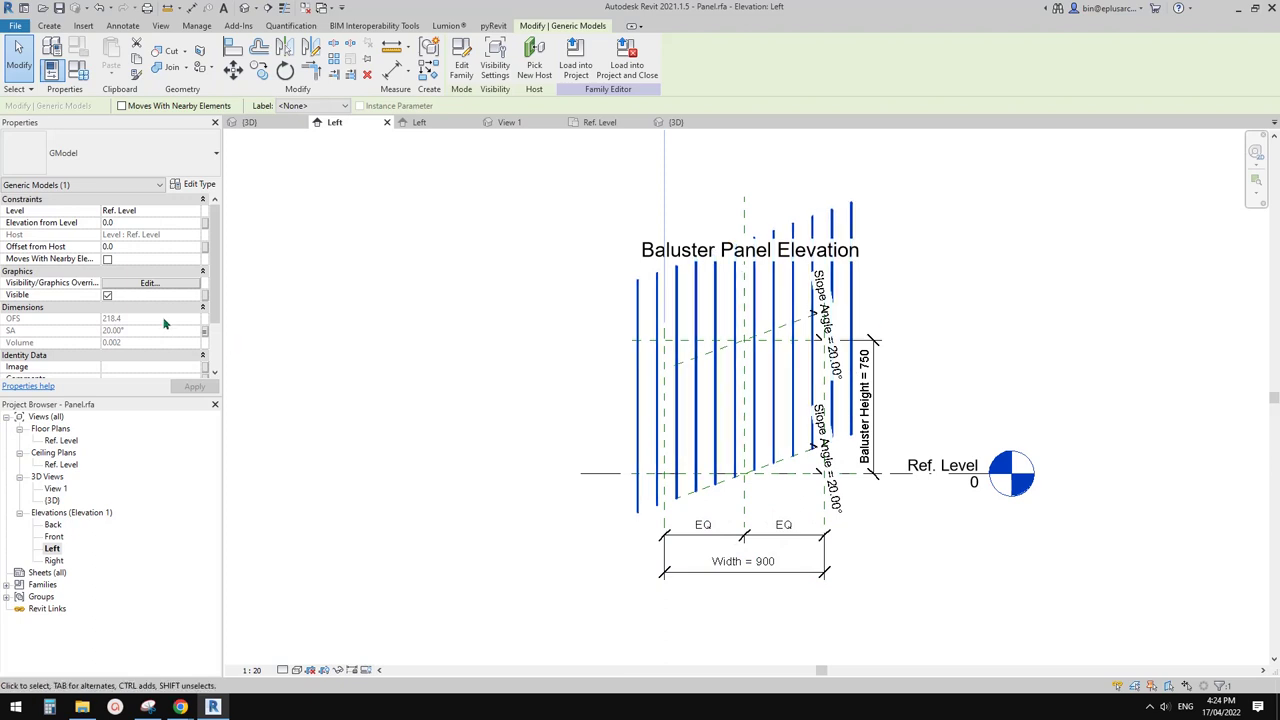
Step: Associate the GModel type parameter H with the Baluster Height family parameter
left_click(192, 184)
left_click_drag(290, 178, 222, 132)
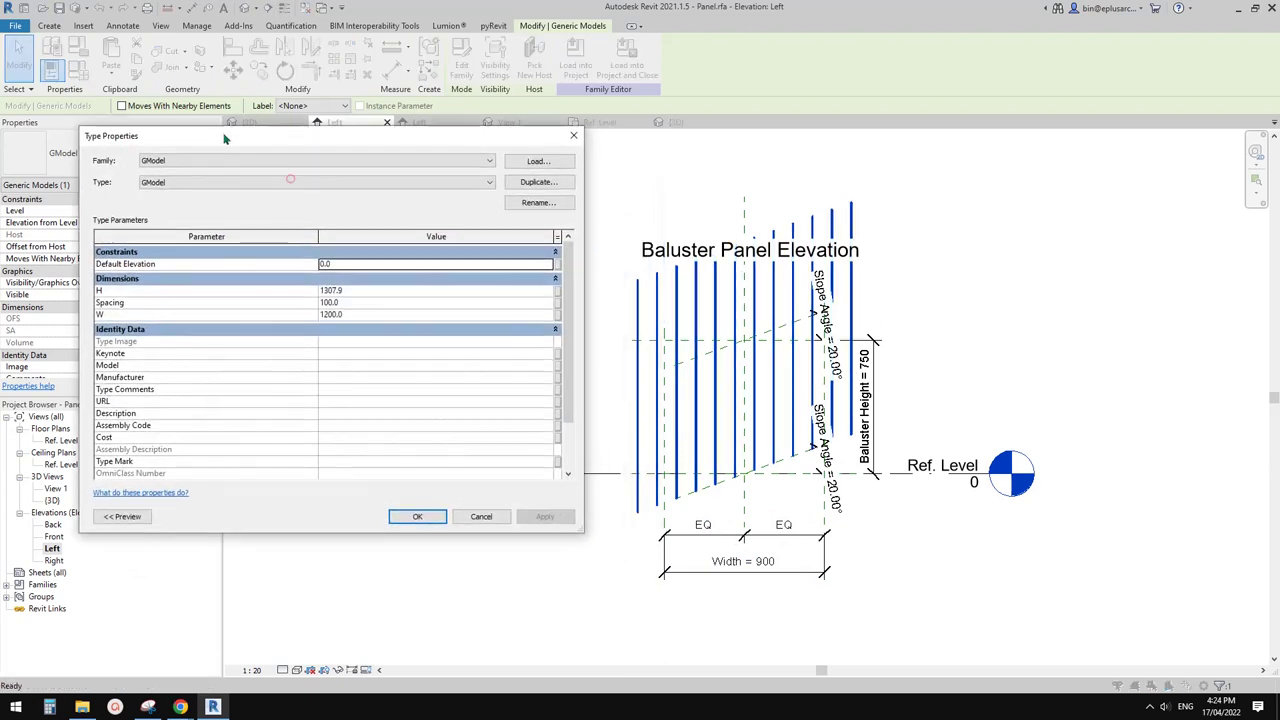
left_click(556, 290)
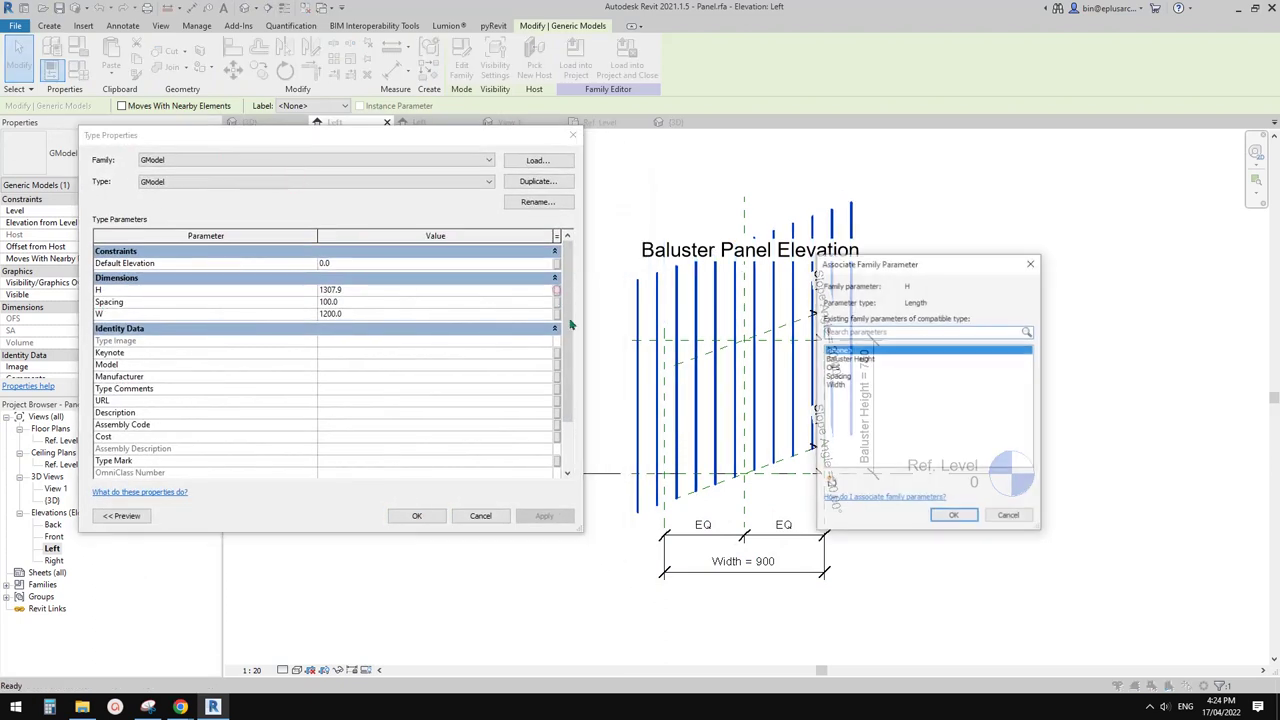
left_click(857, 360)
left_click(953, 516)
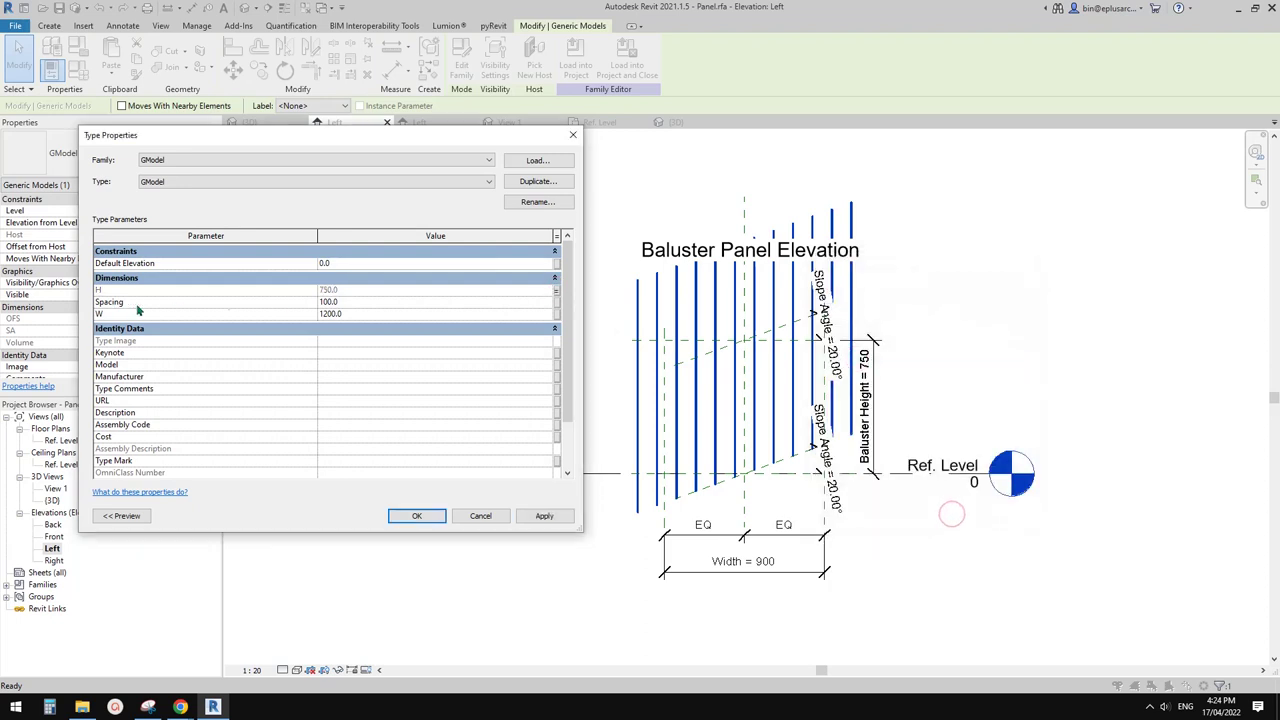
Step: Associate the GModel type parameters Spacing and W with the family parameters Spacing and Width
left_click(557, 302)
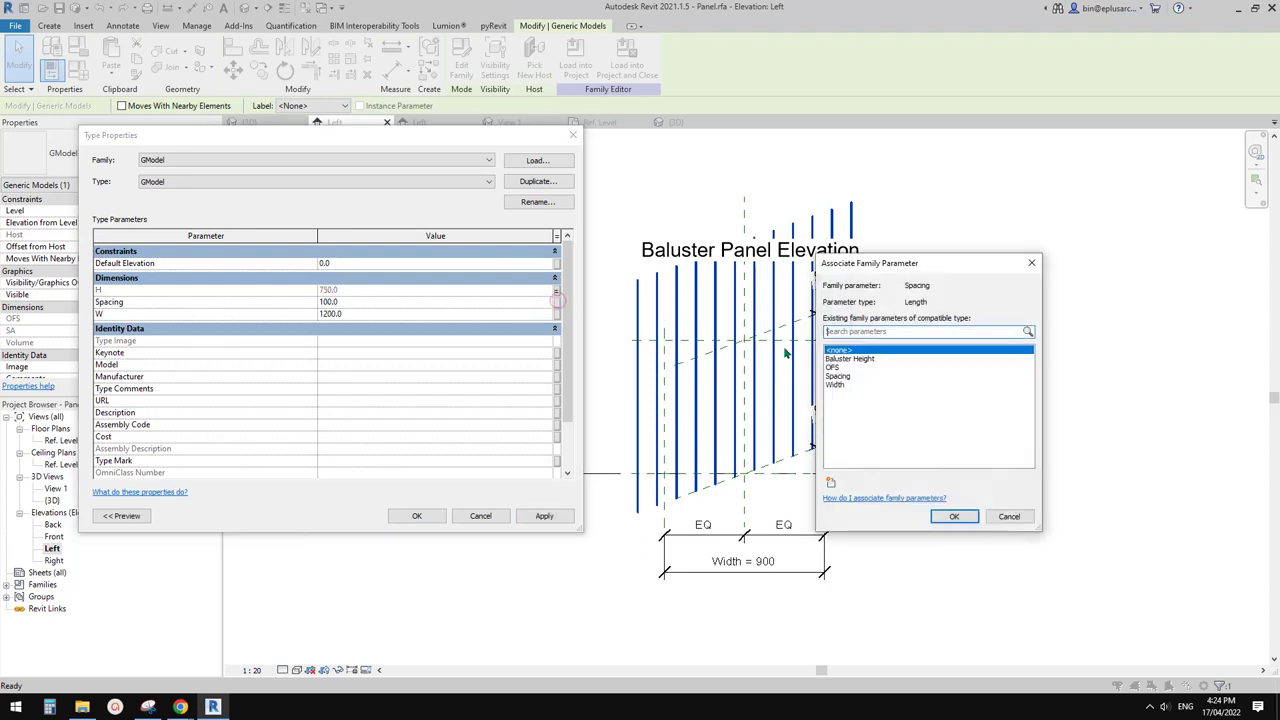
left_click(838, 377)
left_click(953, 516)
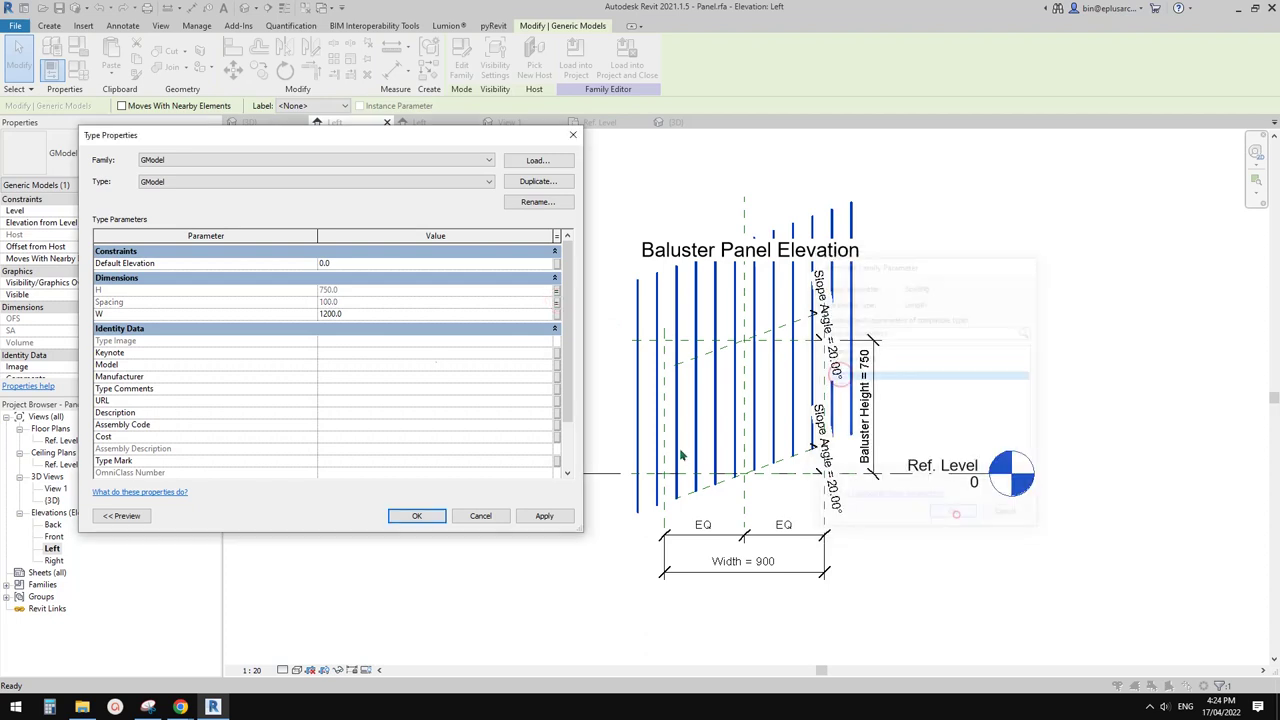
left_click(557, 315)
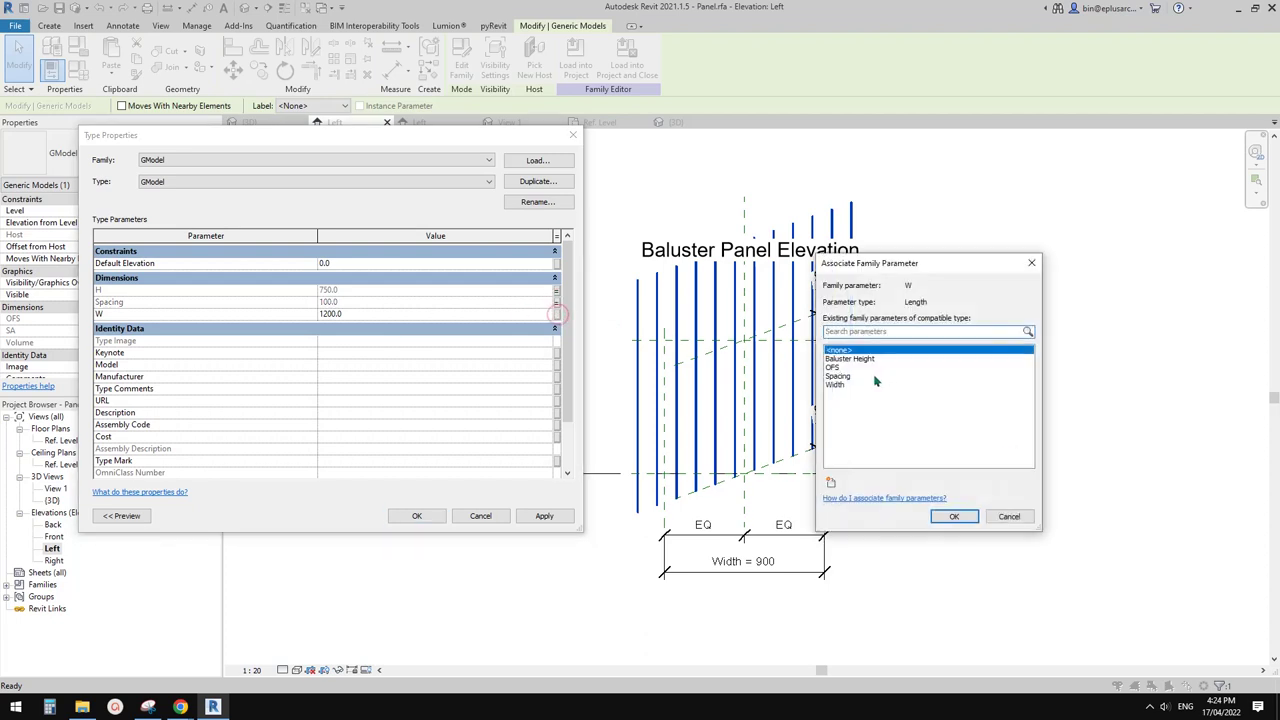
left_click(840, 386)
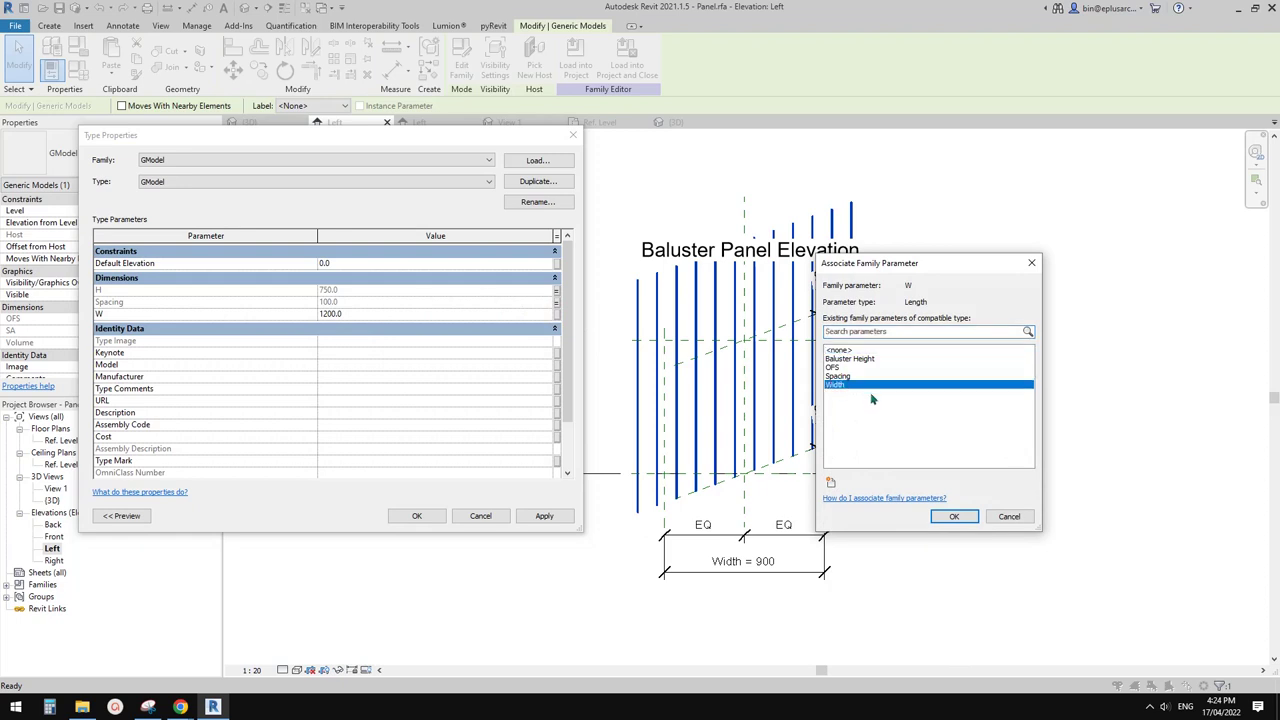
left_click(953, 516)
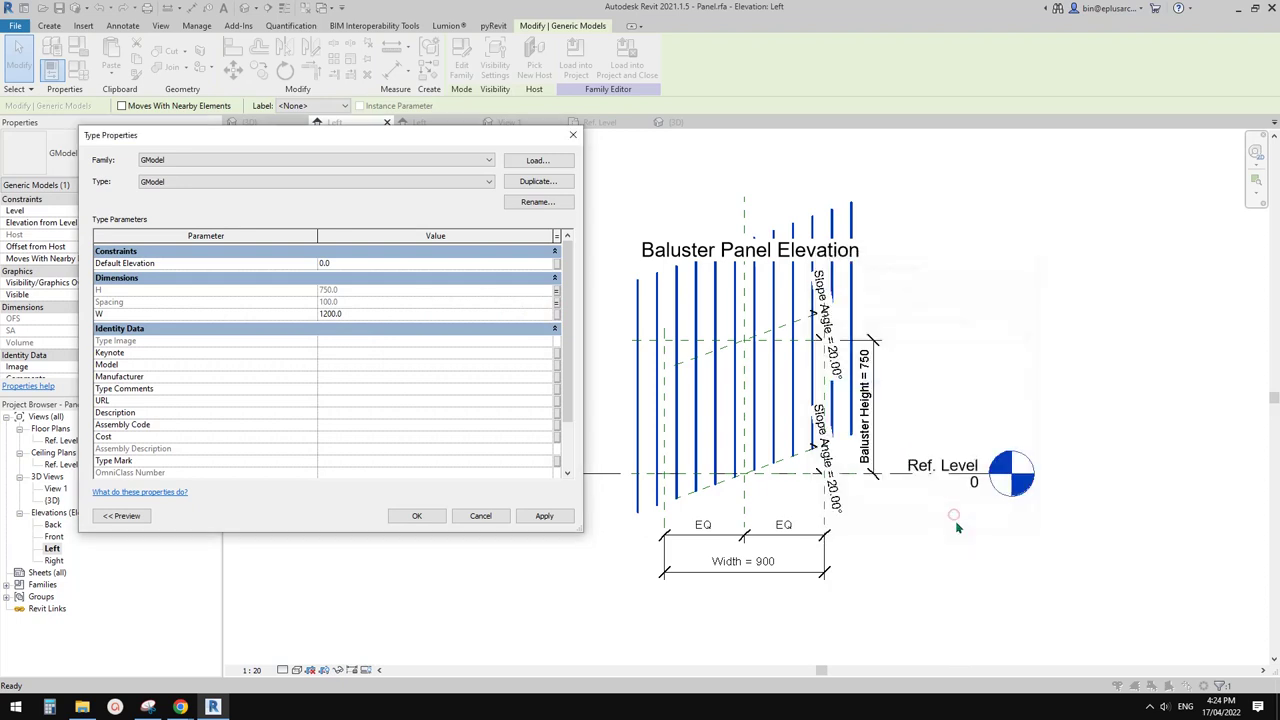
left_click(1150, 706)
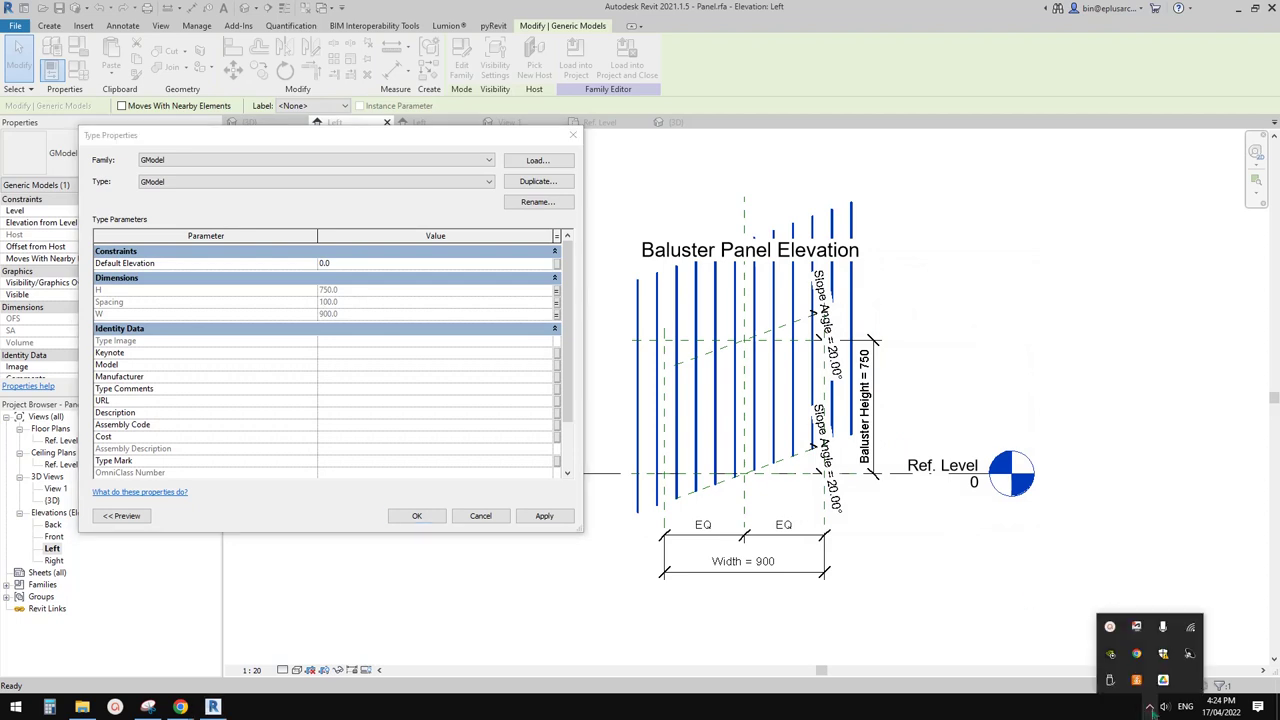
left_click(1110, 628)
left_click(1170, 602)
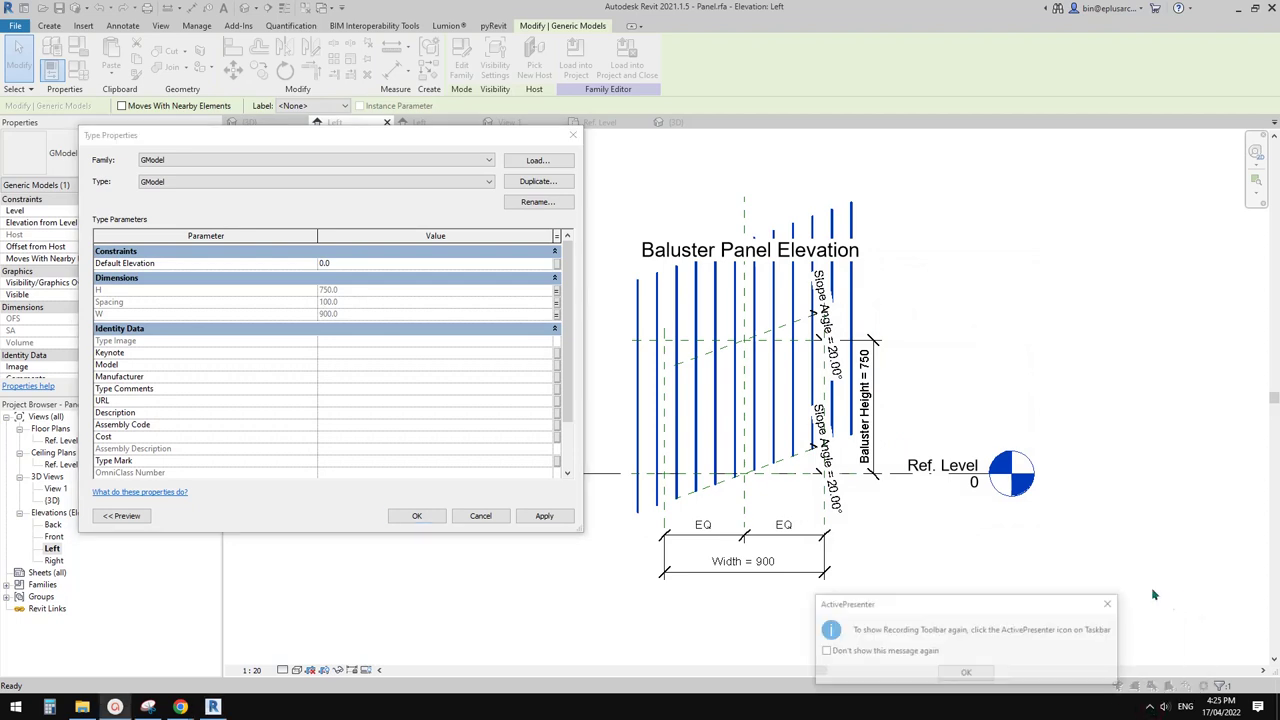
left_click(1110, 604)
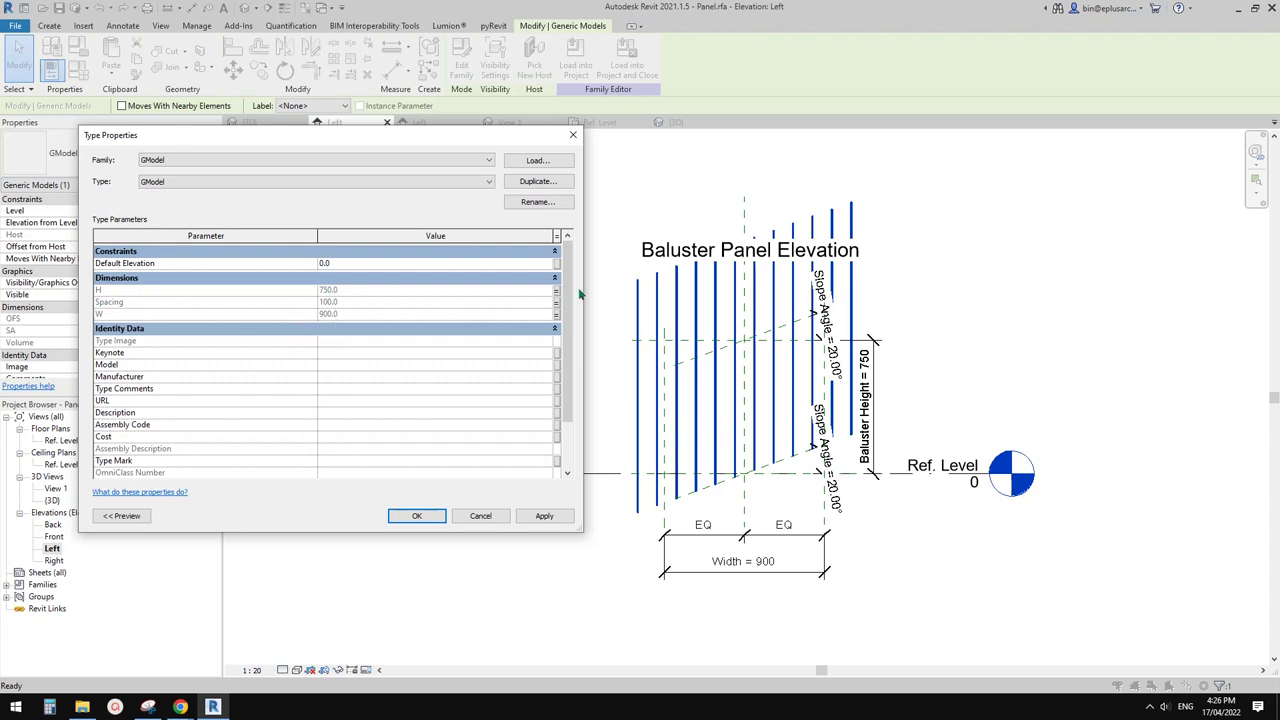
Step: Confirm the nested GModel's type parameter associations and load the Panel family into Project2
left_click(417, 516)
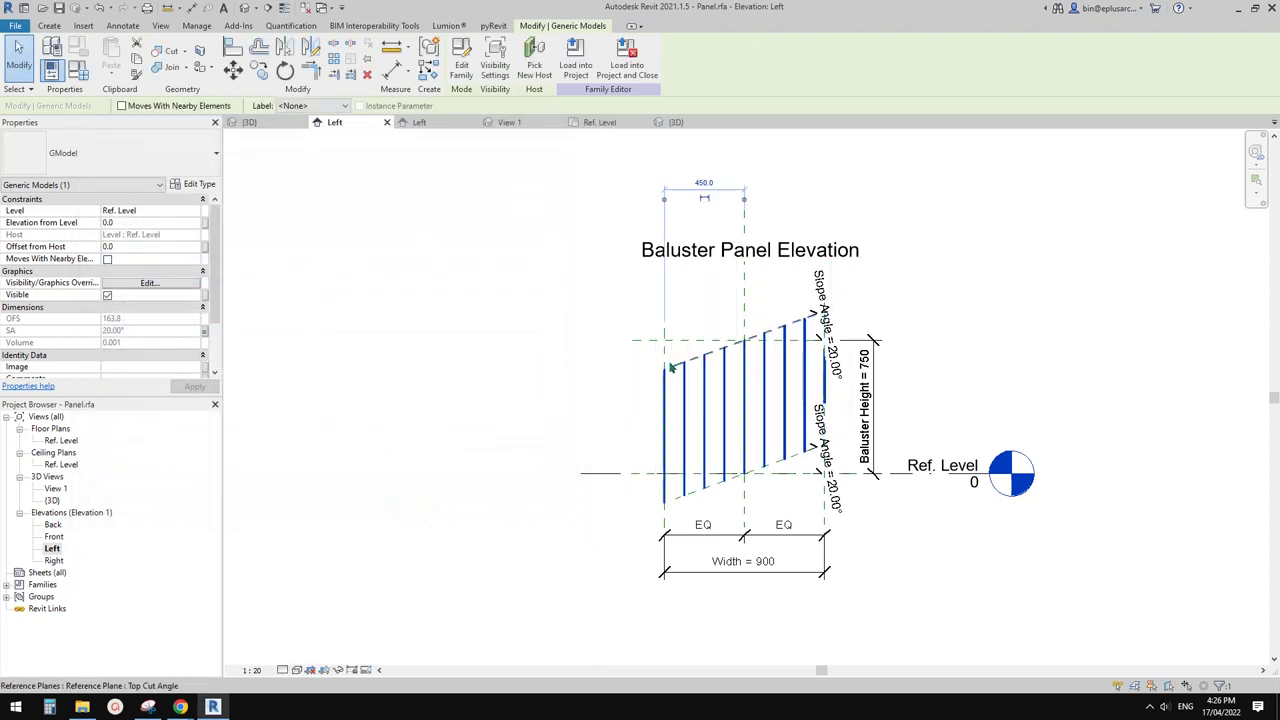
scroll(888, 428, "up", 2)
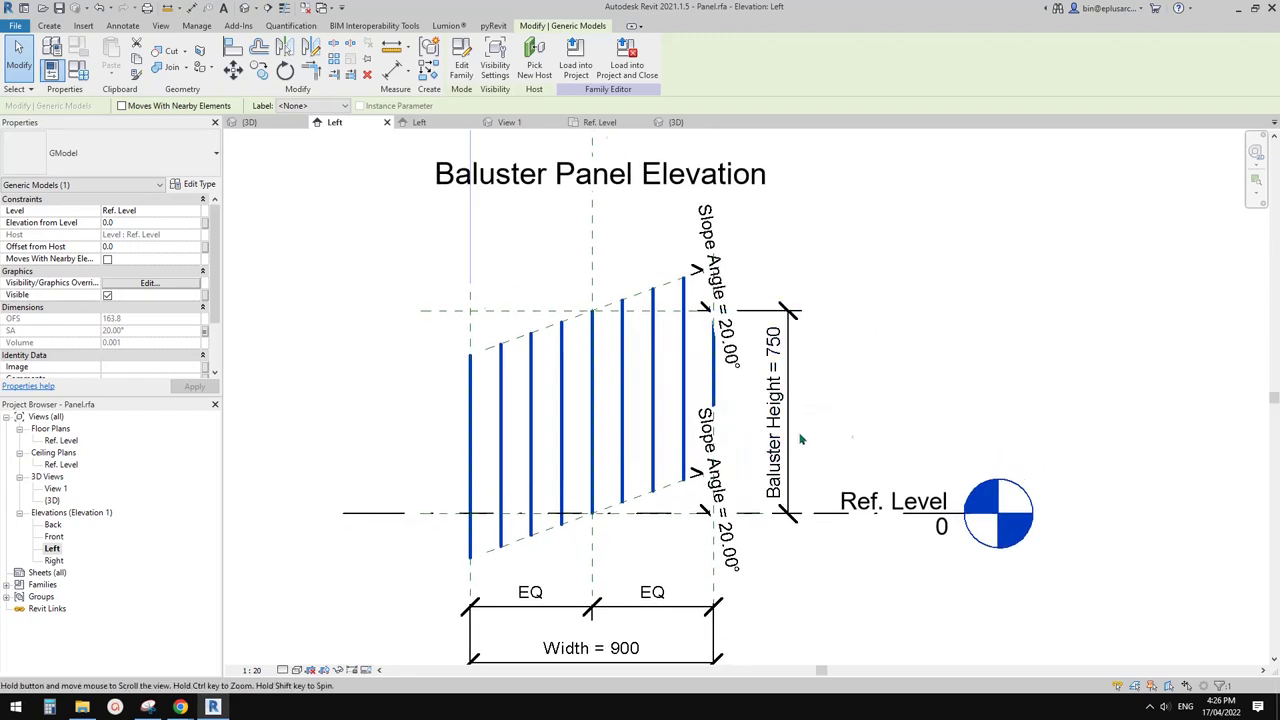
middle_click_drag(888, 428, 929, 432)
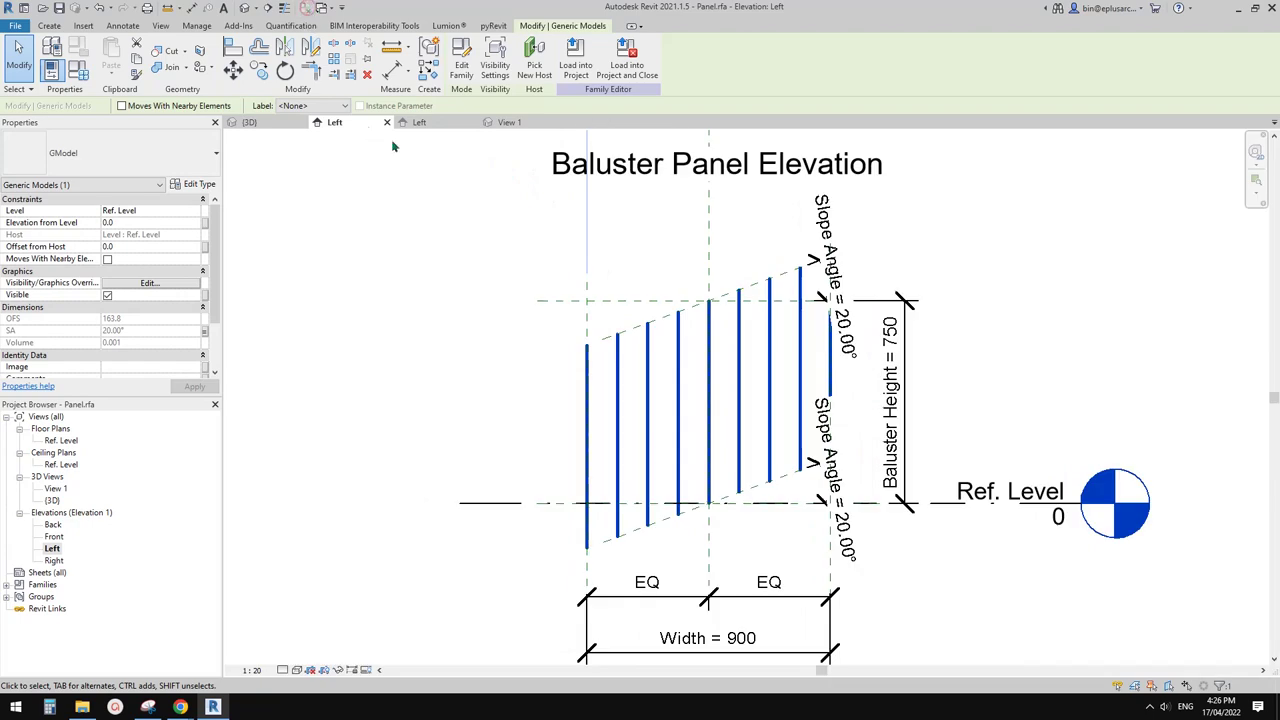
left_click(577, 60)
left_click(554, 302)
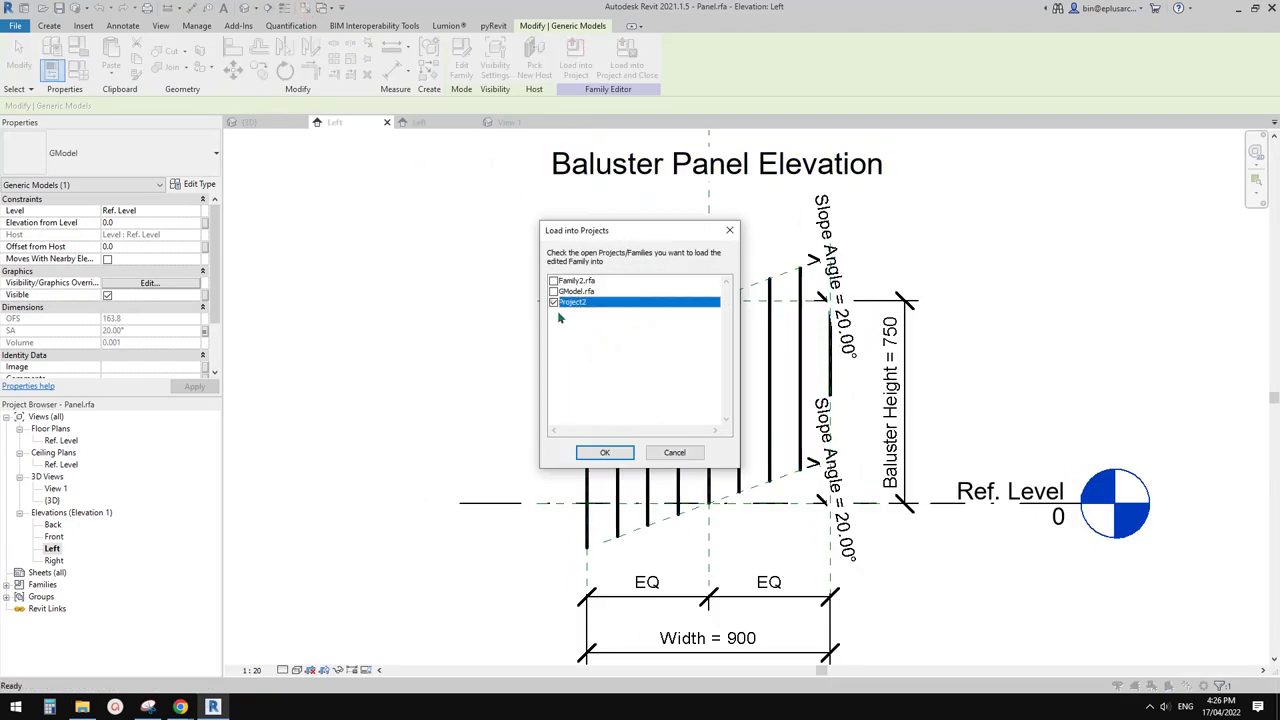
left_click(604, 452)
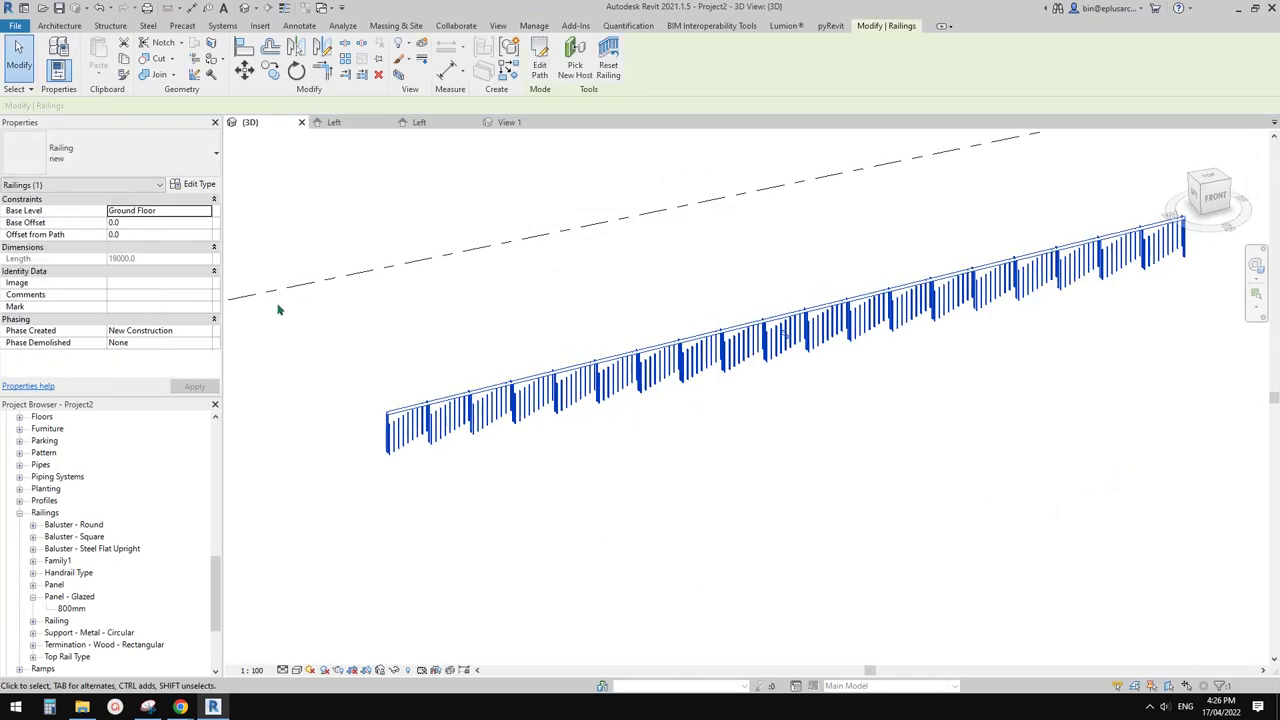
Step: In the railing type new, set the second regular baluster of the main pattern to Panel : Panel and apply the change
scroll(371, 358, "up", 2)
middle_click_drag(500, 464, 517, 454)
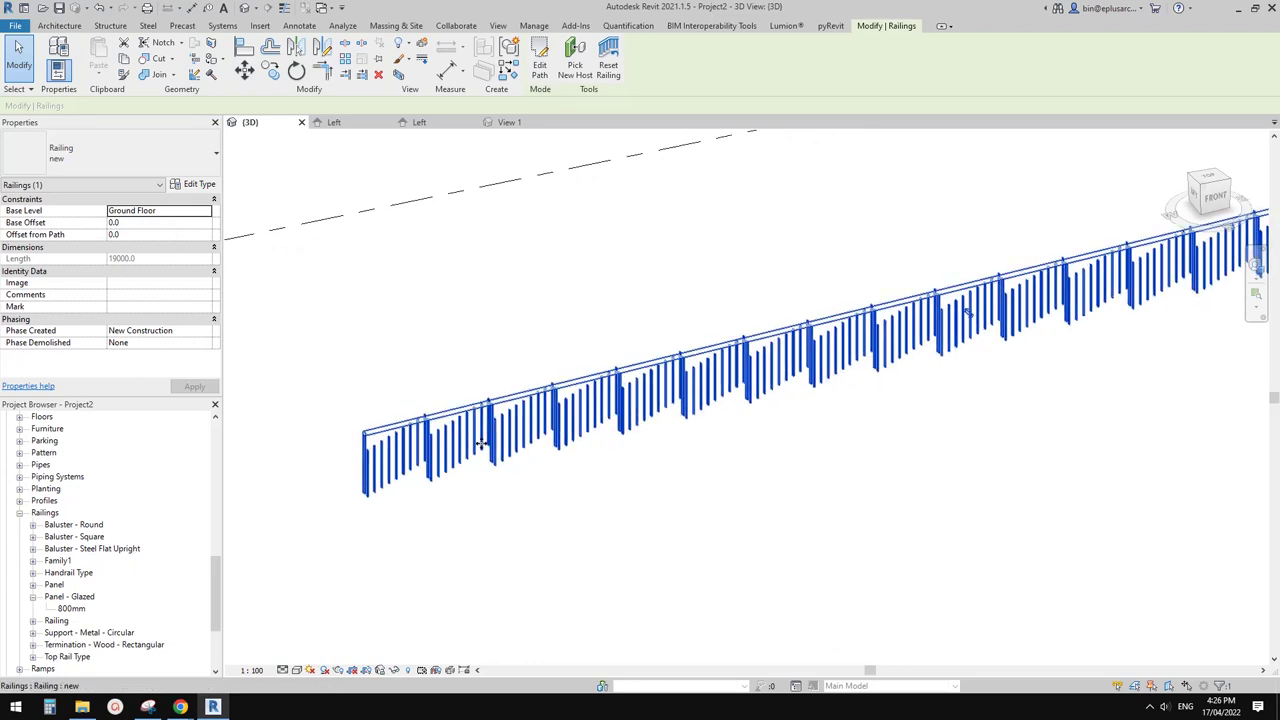
left_click(199, 186)
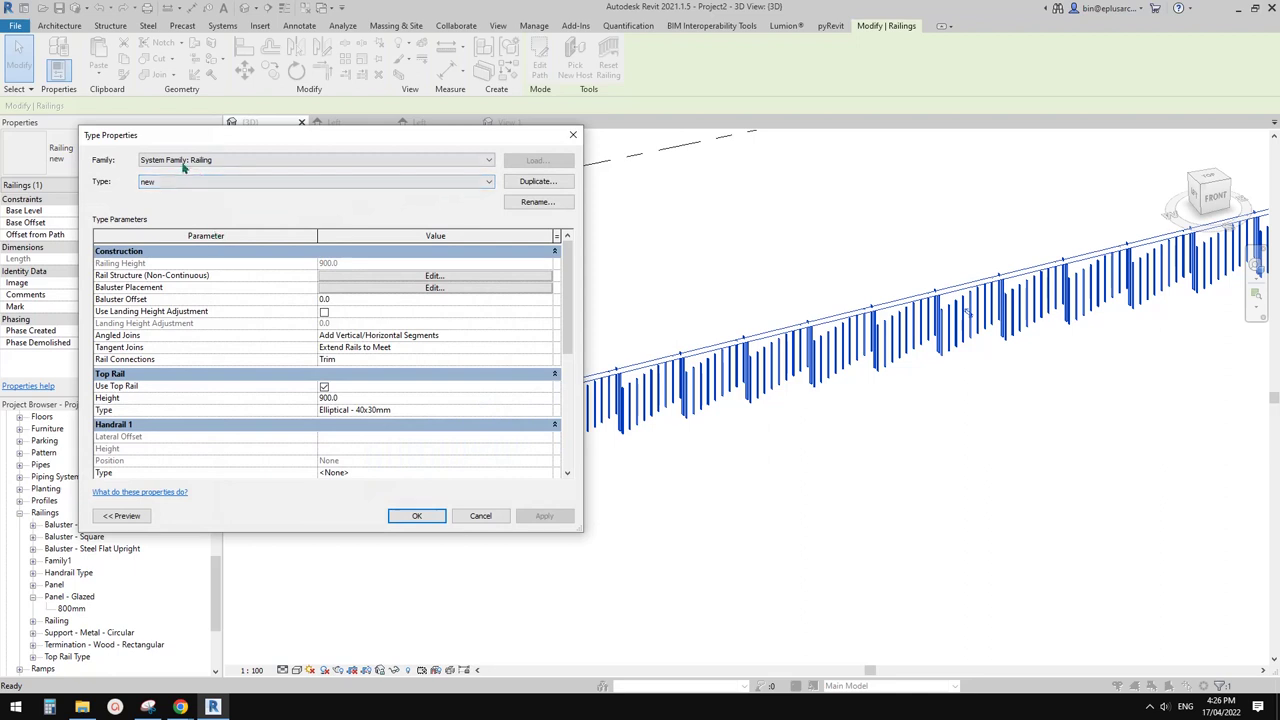
left_click(434, 287)
left_click(205, 233)
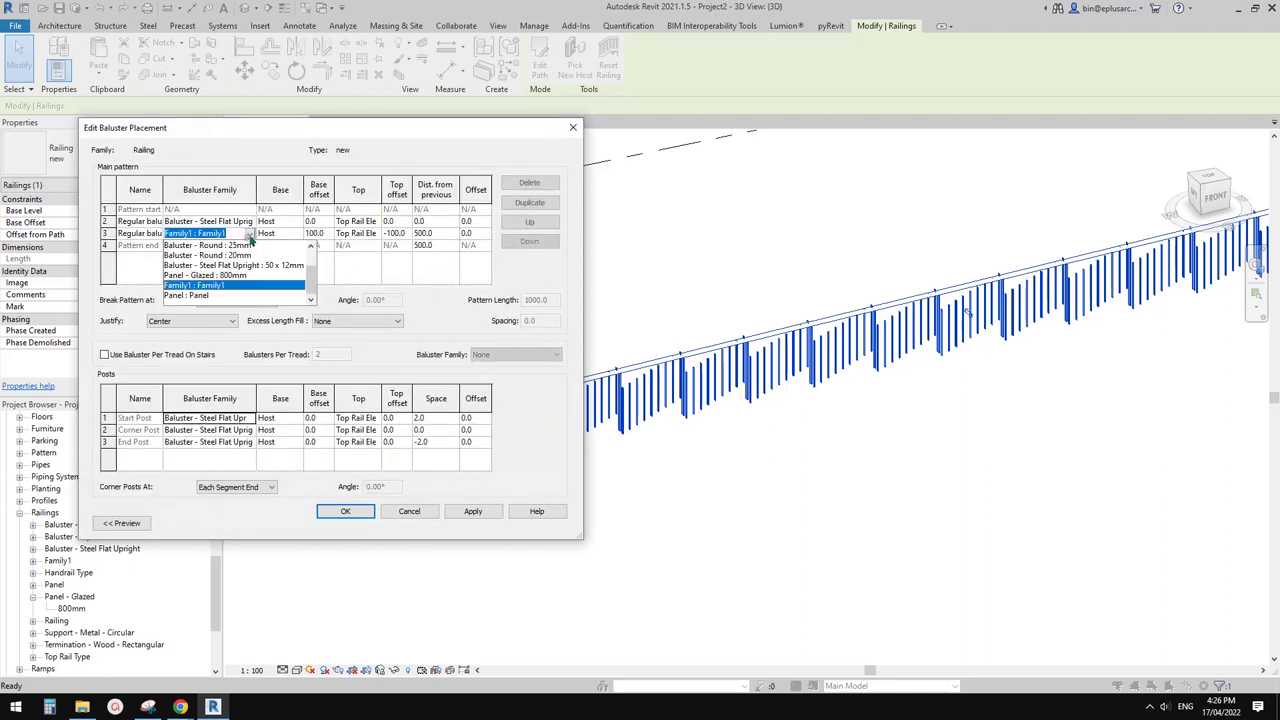
left_click(190, 299)
left_click(463, 511)
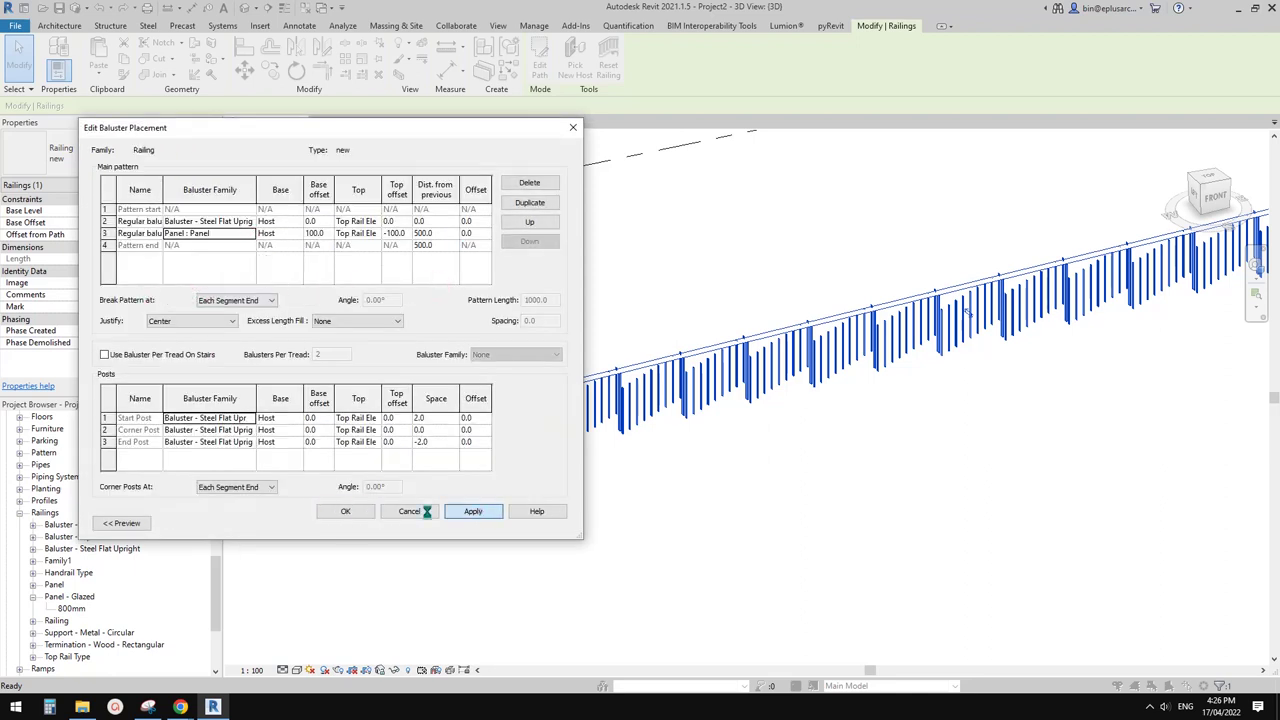
left_click(355, 513)
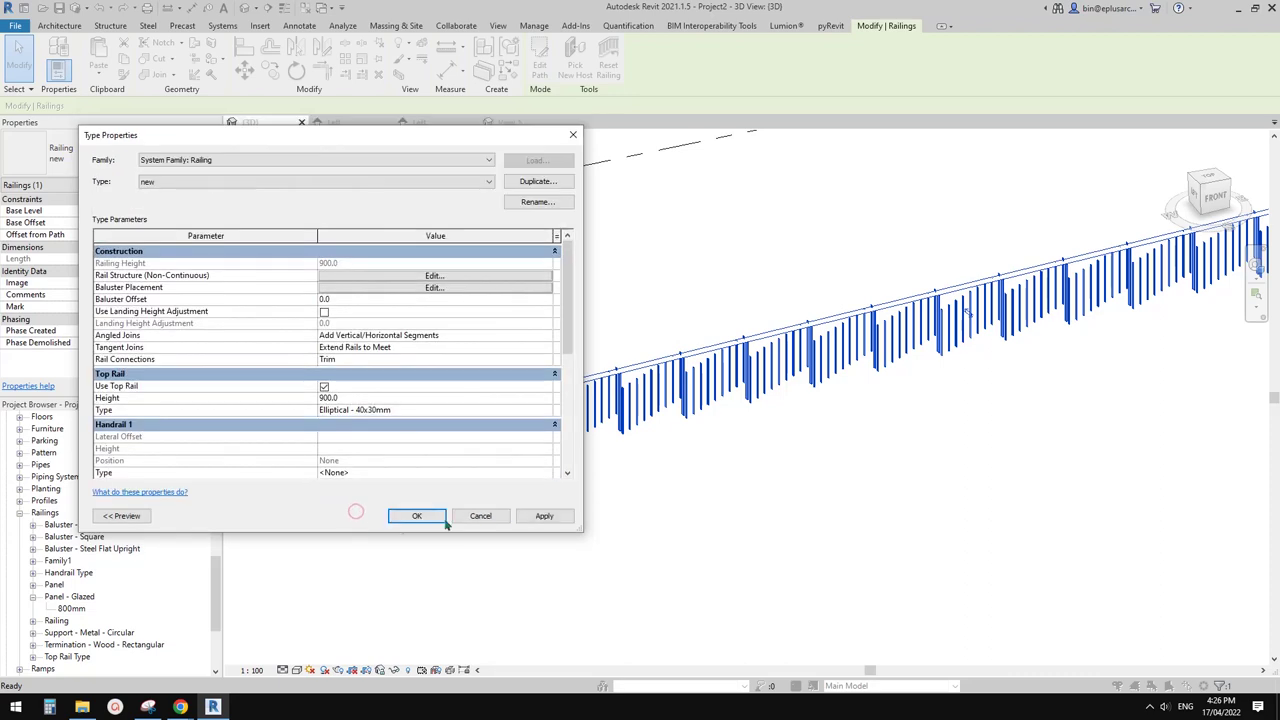
left_click(535, 515)
left_click(430, 517)
Step: Edit the railing's path to shorten it to 3500 mm and finish the sketch
middle_click_drag(523, 514, 562, 355, "shift")
scroll(561, 342, "up", 2)
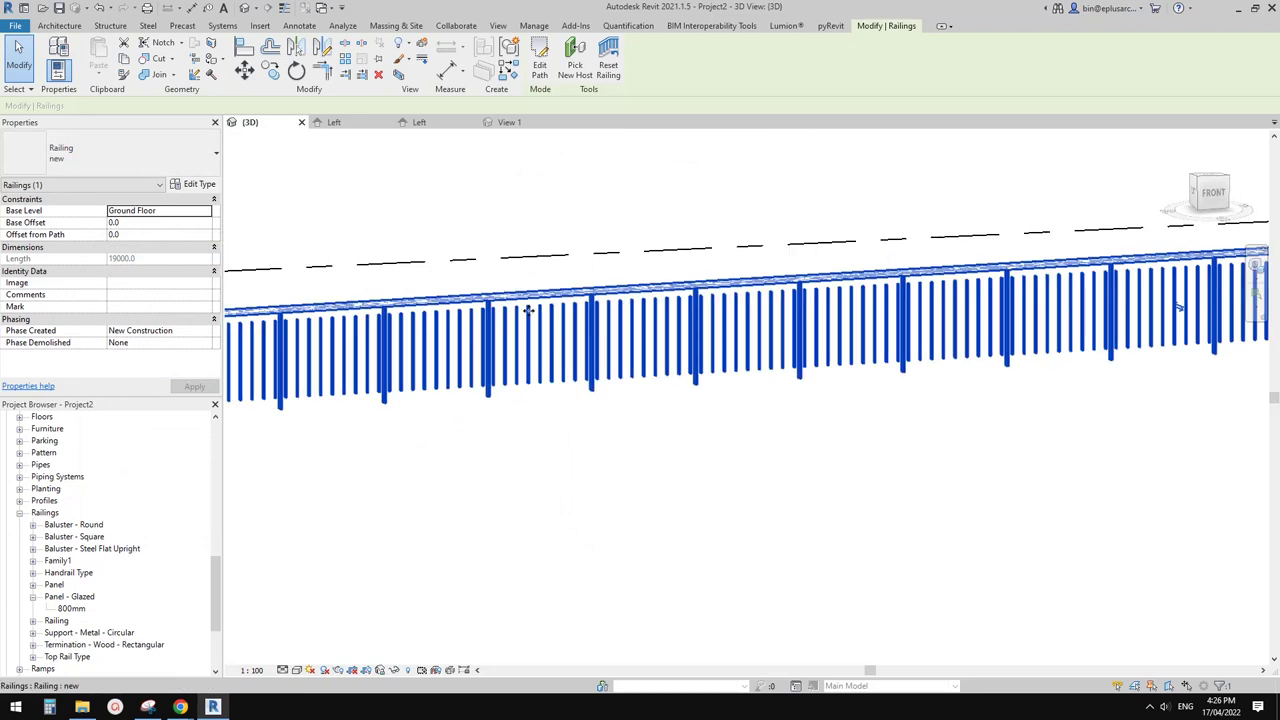
scroll(670, 380, "down", 4)
middle_click_drag(677, 403, 666, 440, "shift")
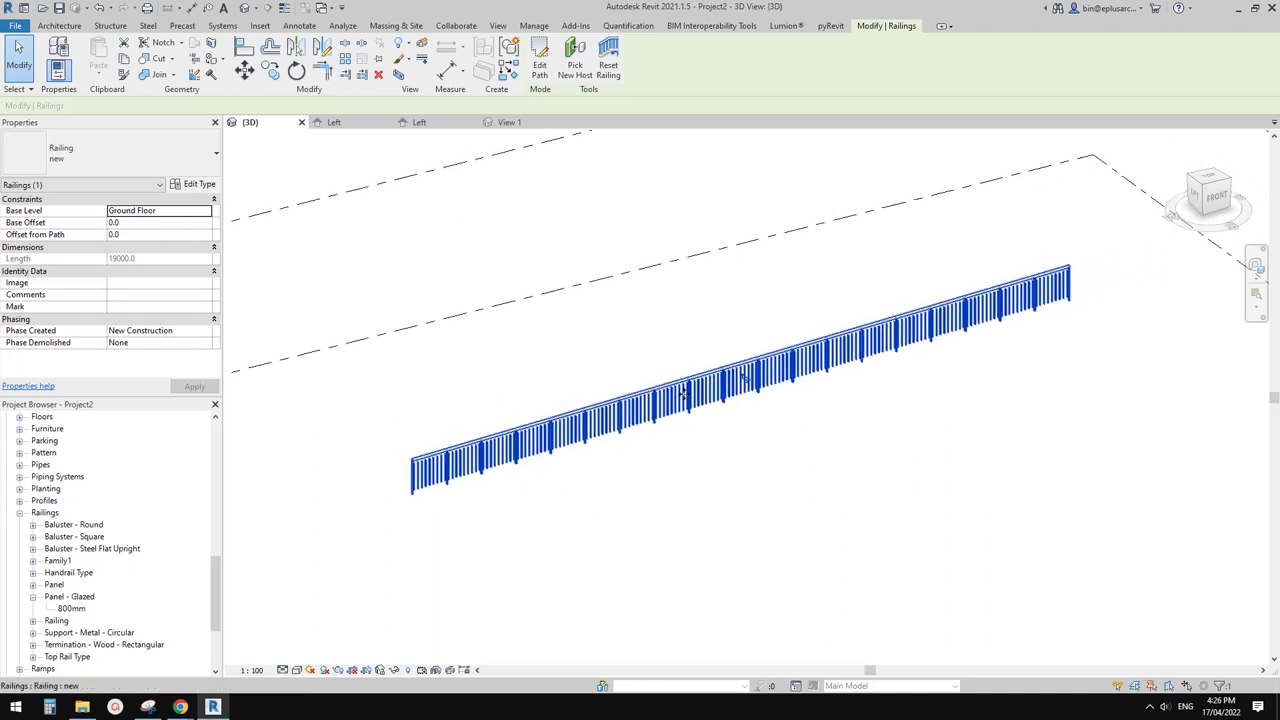
left_click(540, 66)
left_click(993, 328)
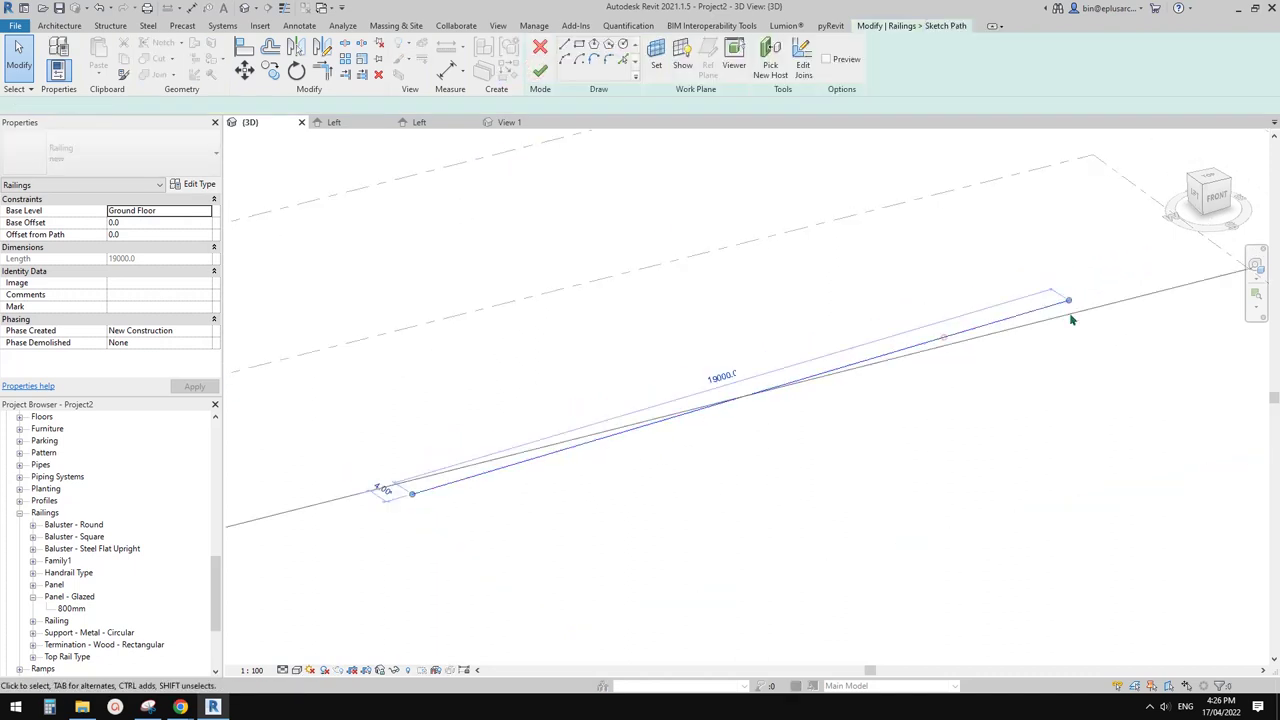
left_click_drag(1064, 302, 526, 455)
left_click(540, 71)
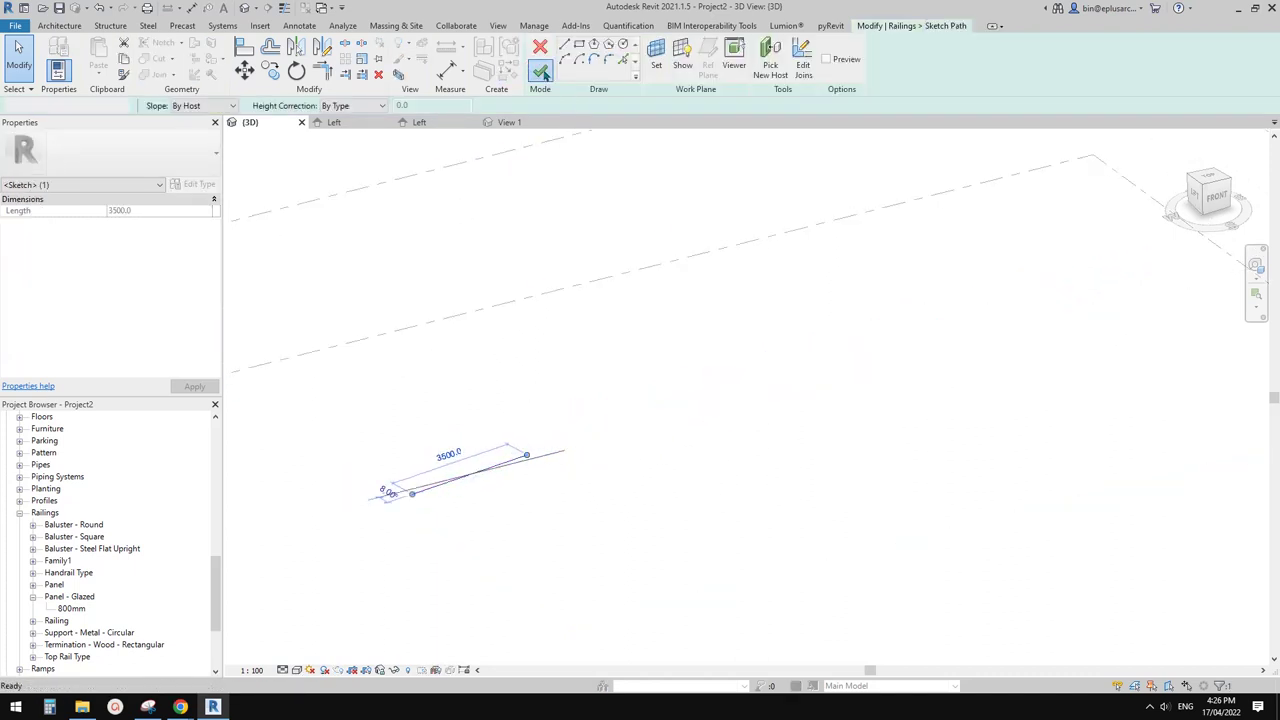
Step: Start a Generic 150mm floor on the Ground Floor and sketch a rectangular boundary across the railing
scroll(508, 175, "up", 2)
scroll(559, 266, "up", 1)
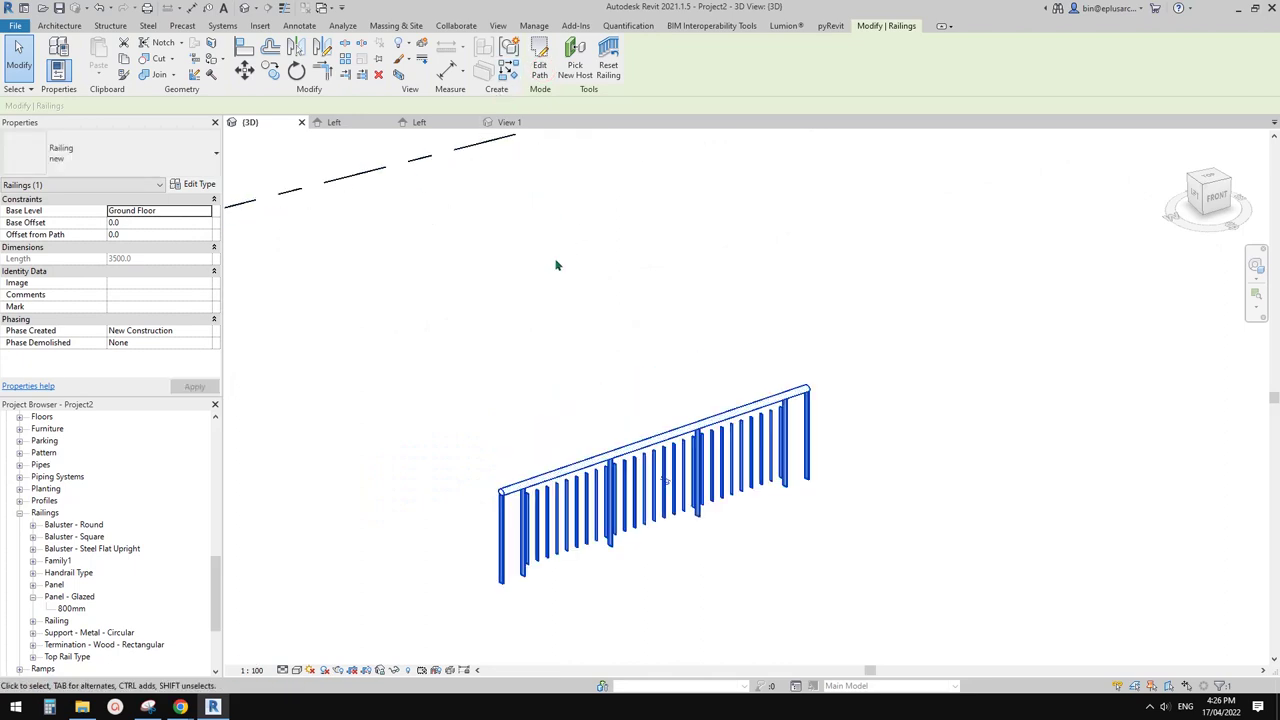
left_click(57, 25)
left_click(303, 55)
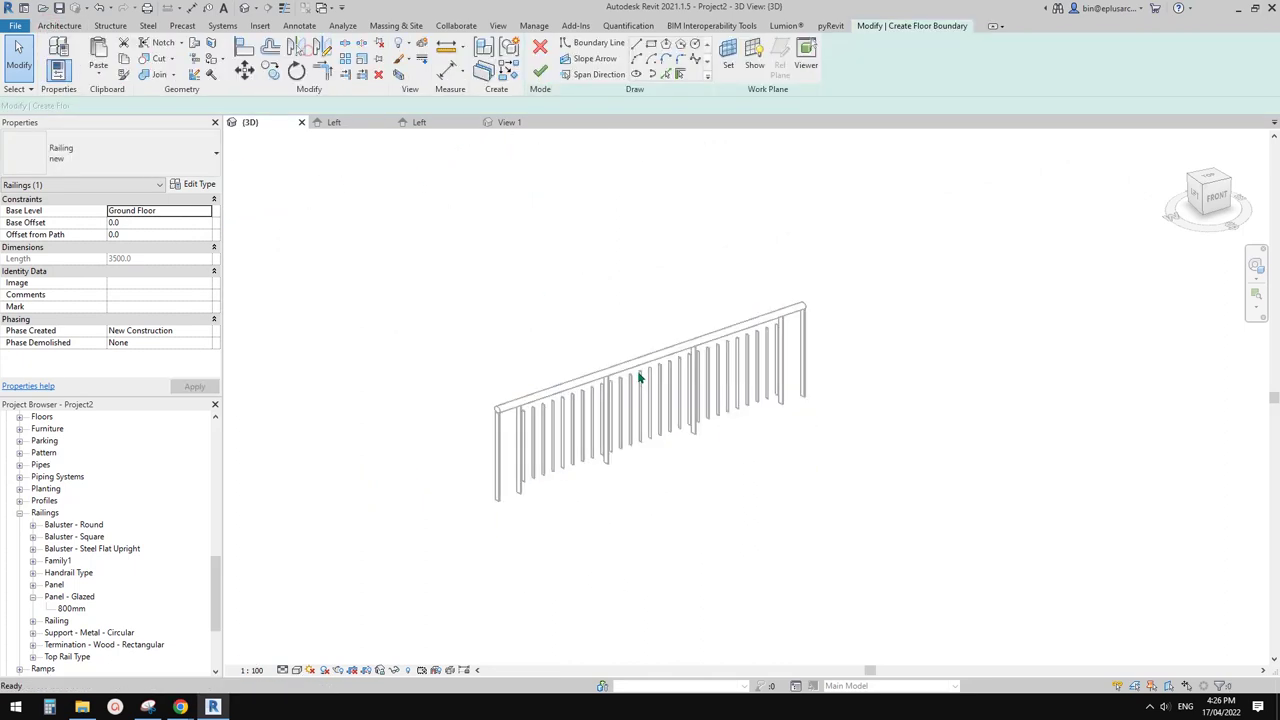
left_click(651, 42)
left_click(430, 357)
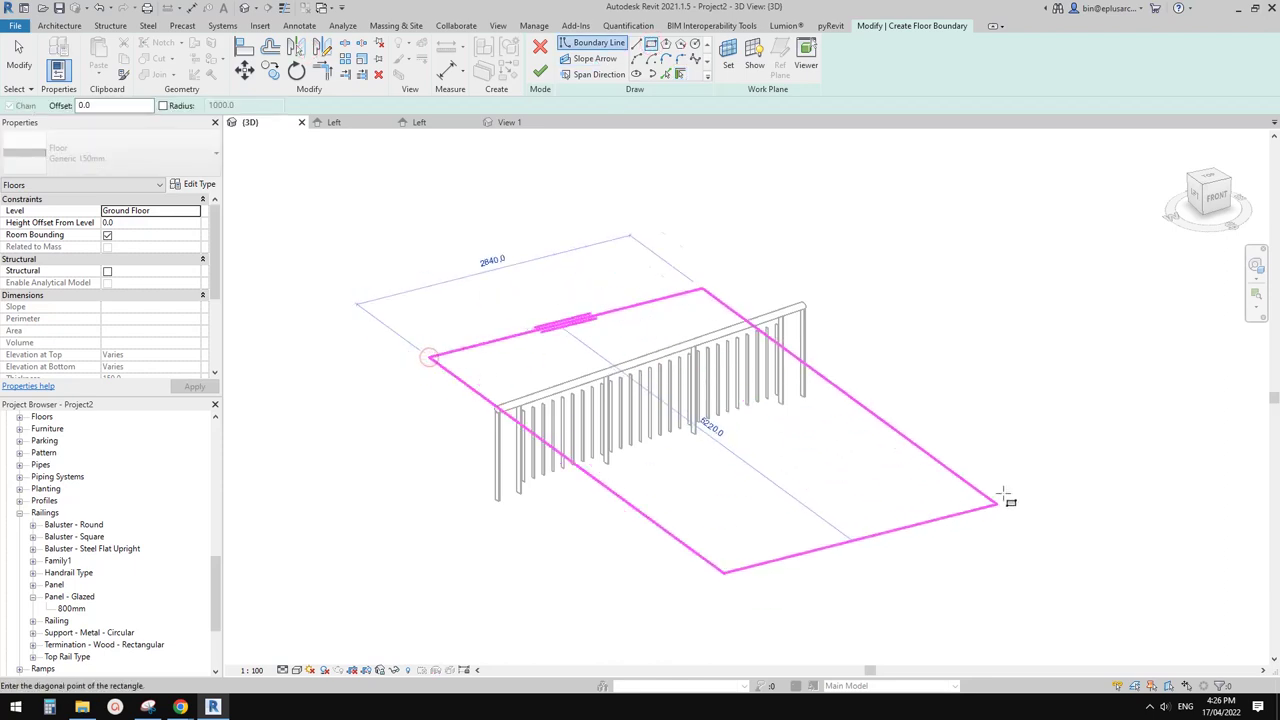
left_click(1012, 465)
key("Escape")
key("Escape")
Step: Stretch the floor boundary outward so it surrounds the whole railing, covering about 23 m², and finish the floor
left_click(535, 442)
left_click_drag(535, 445, 372, 487)
left_click(540, 72)
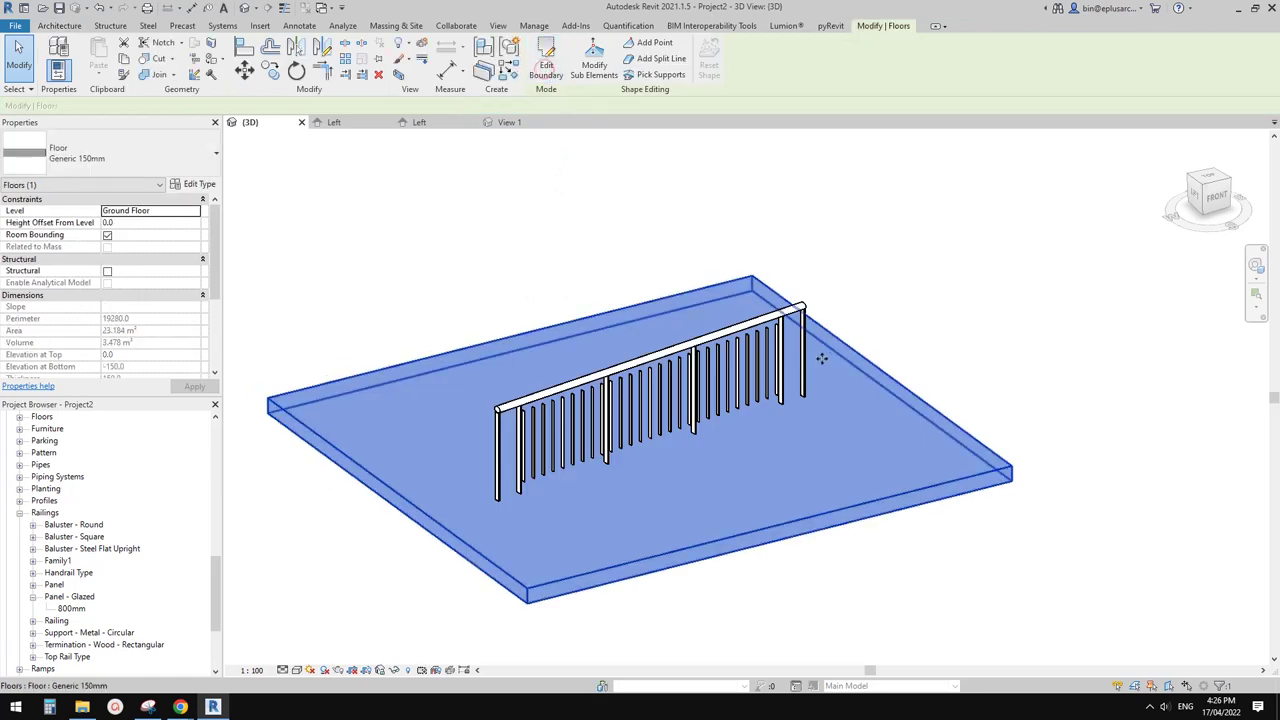
Step: Slope the floor by raising the edge near the railing's higher-drawn end through sub-element shape editing
double_click(846, 383)
left_click(542, 69)
left_click(594, 64)
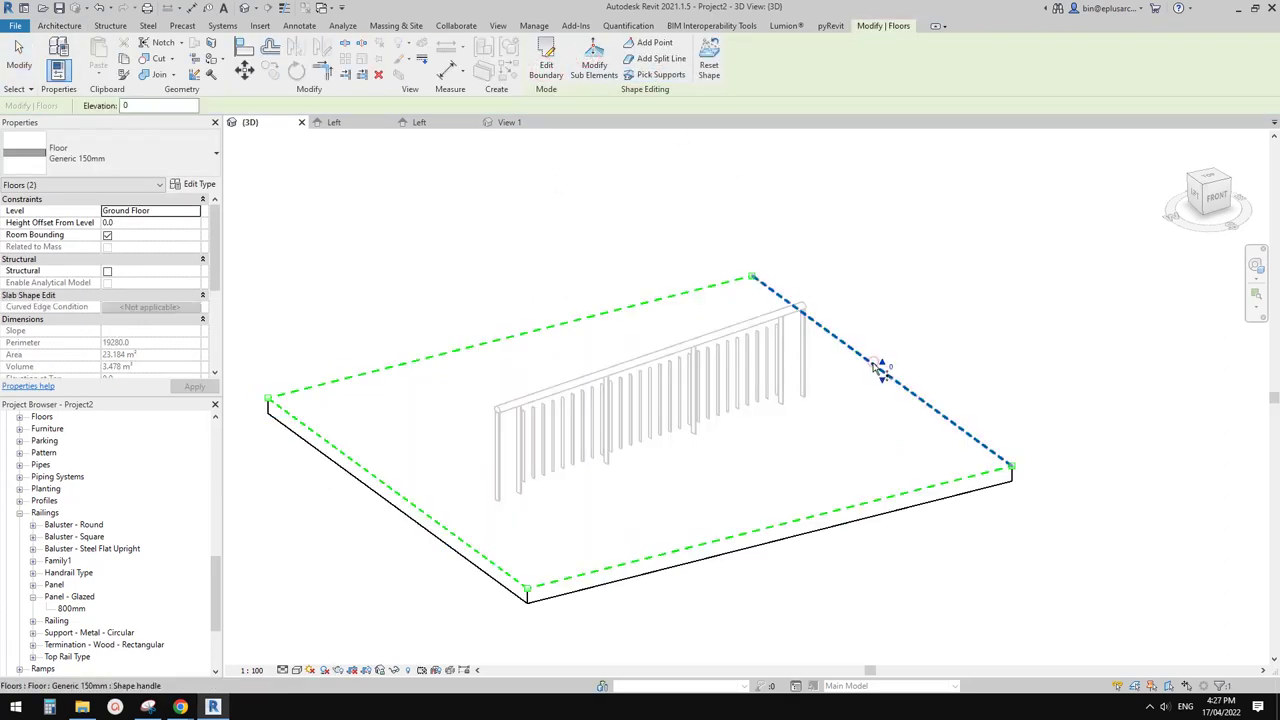
left_click_drag(881, 328, 881, 323)
key("Escape")
key("Escape")
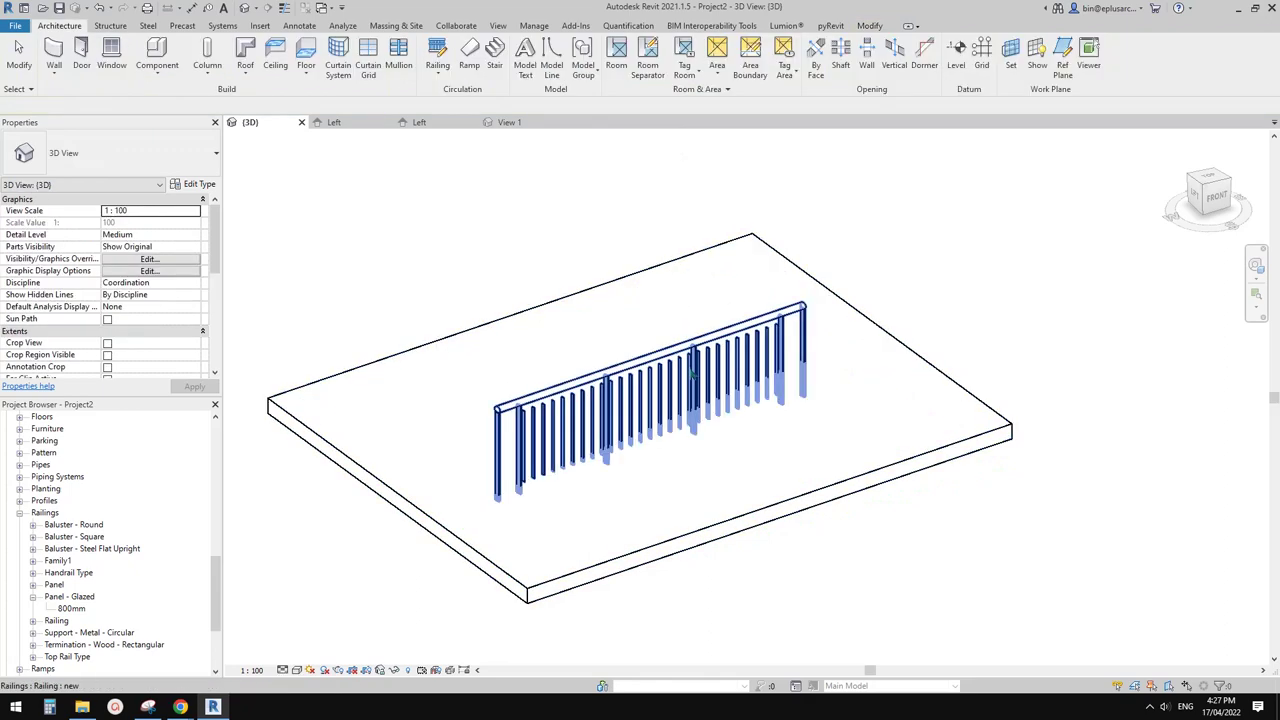
Step: Pick the sloped floor as the railing's new host
left_click(690, 370)
left_click(575, 65)
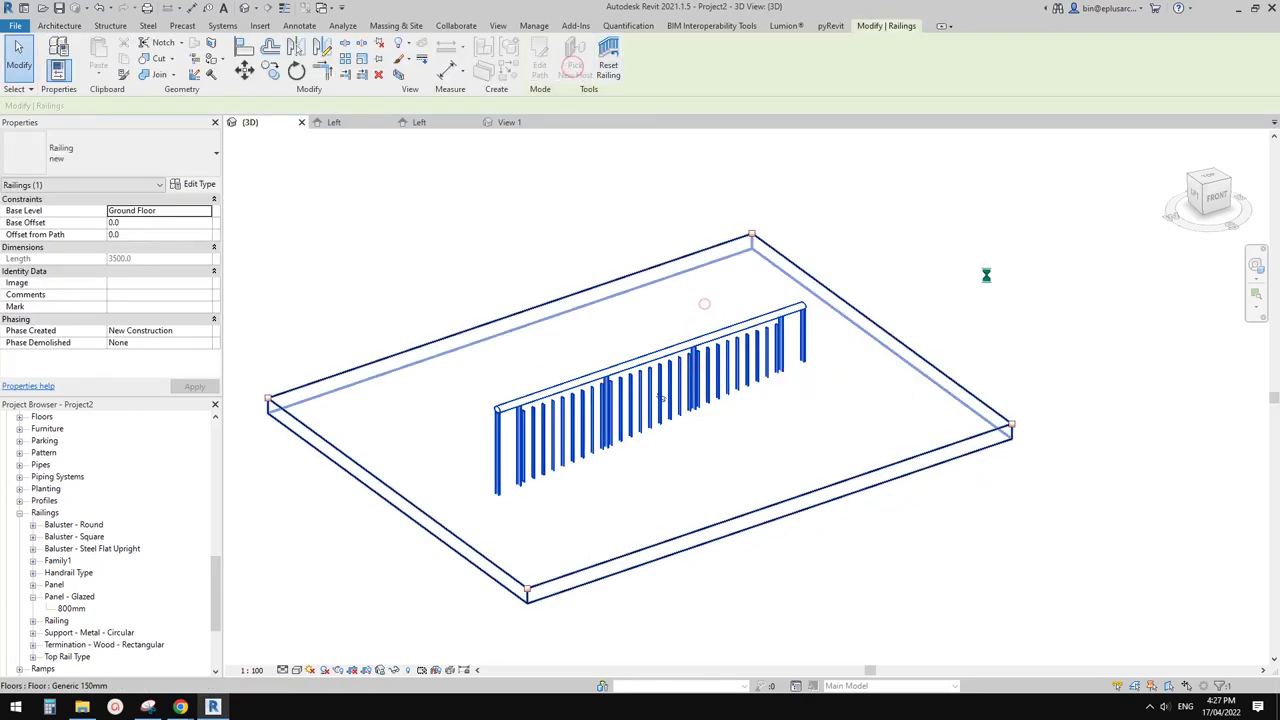
left_click(699, 396)
left_click(600, 413)
Step: Rotate the hosted railing about its centre so that it runs diagonally across the sloped floor
scroll(590, 412, "down", 2)
middle_click_drag(726, 469, 681, 378, "shift")
middle_click_drag(740, 426, 638, 398, "shift")
key("o")
left_click(730, 396)
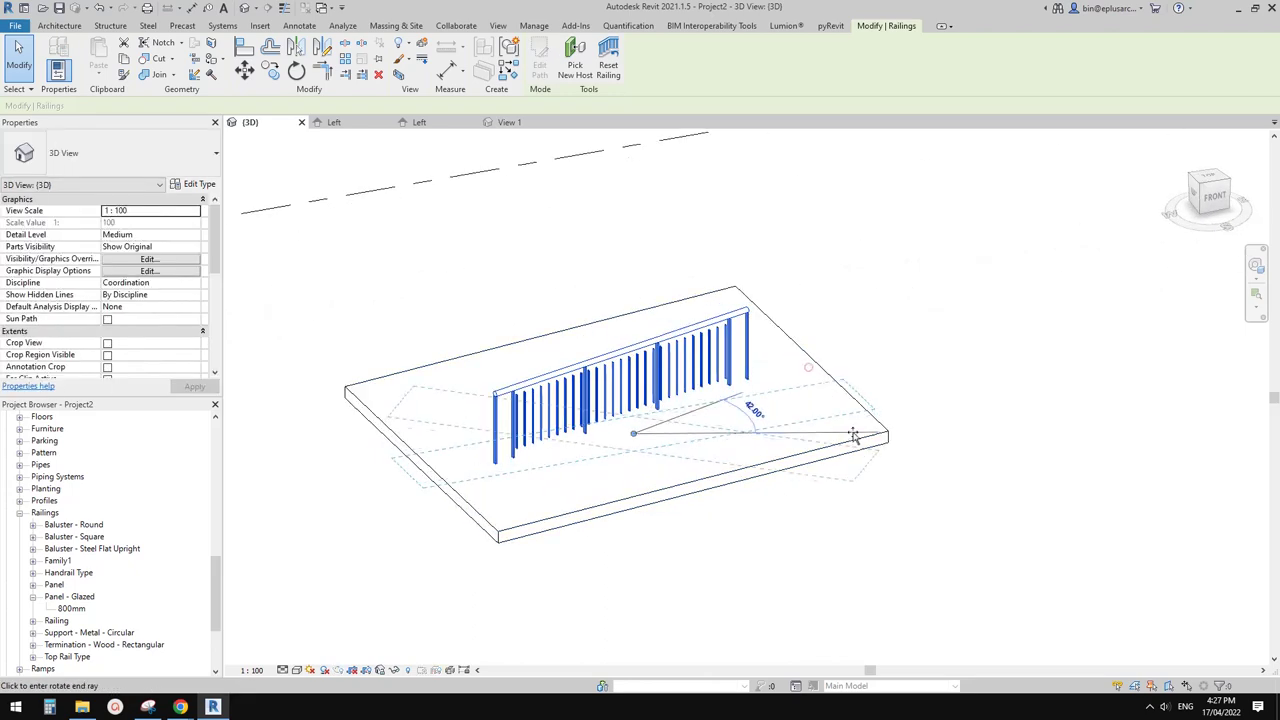
left_click(858, 454)
left_click(810, 437)
Step: Create a straight assembled stair run 1000 mm wide beside the floor, starting from the Ground Floor
middle_click_drag(810, 437, 702, 518, "shift")
left_click(708, 502)
scroll(708, 498, "down", 4)
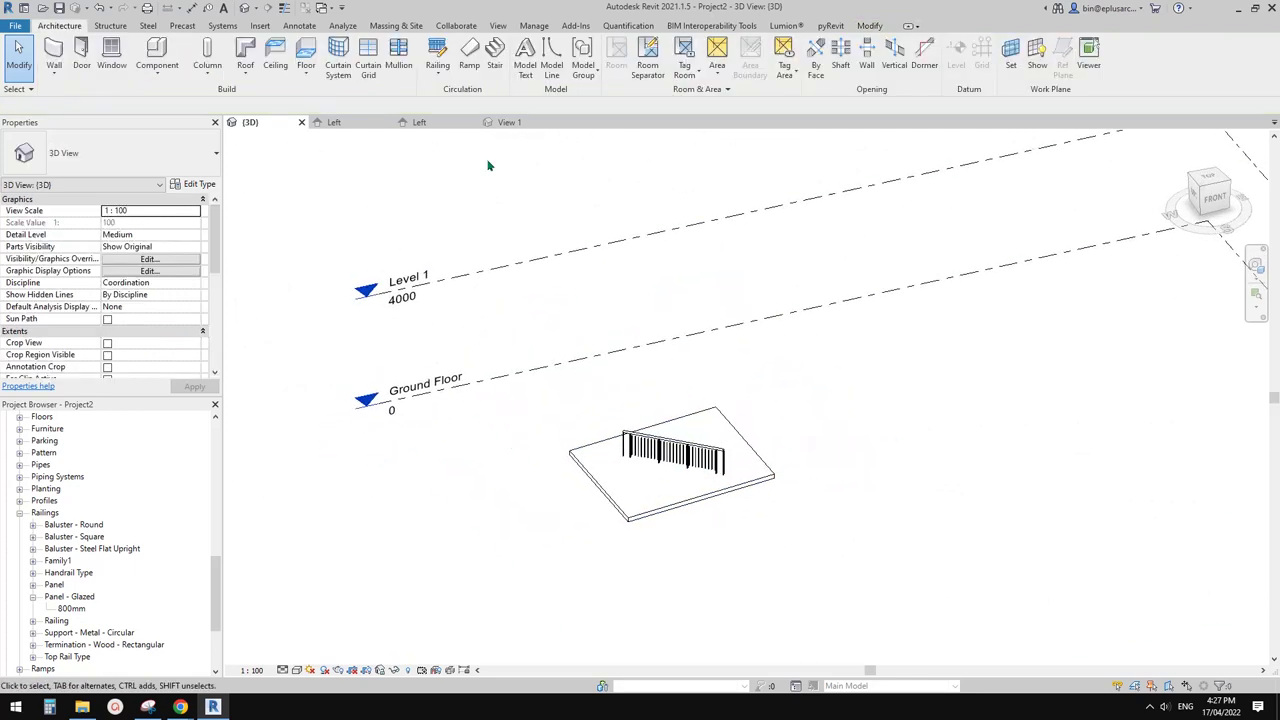
left_click(496, 55)
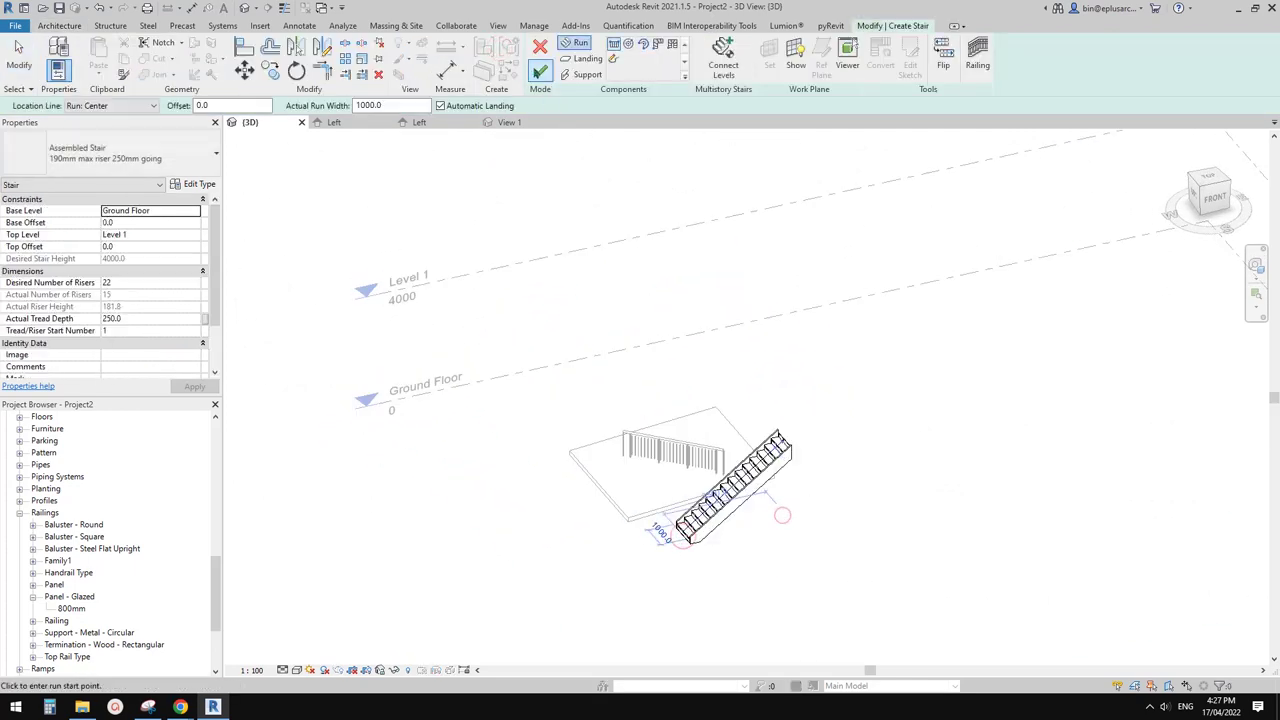
left_click(538, 71)
scroll(752, 497, "up", 2)
Step: Change the stair's outer railing to the type new and inspect its baluster panels along the flight
left_click(732, 472)
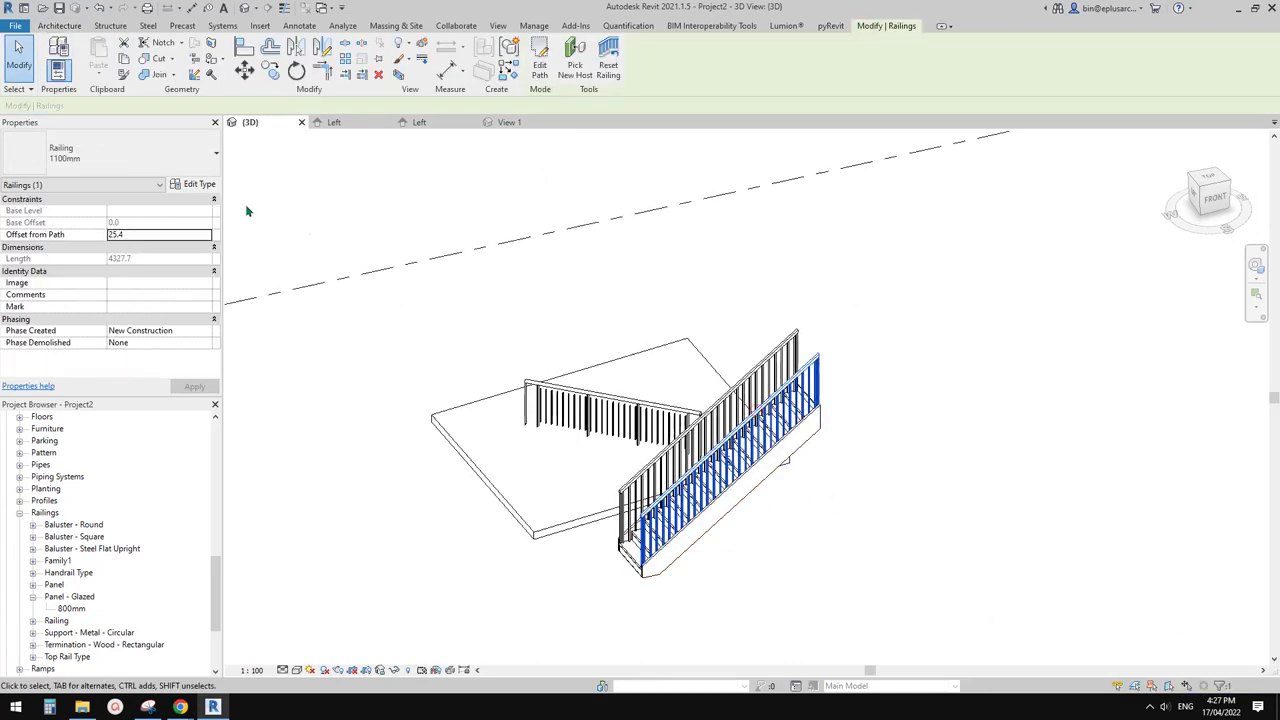
left_click(172, 158)
left_click(53, 279)
left_click(871, 507)
scroll(800, 560, "up", 5)
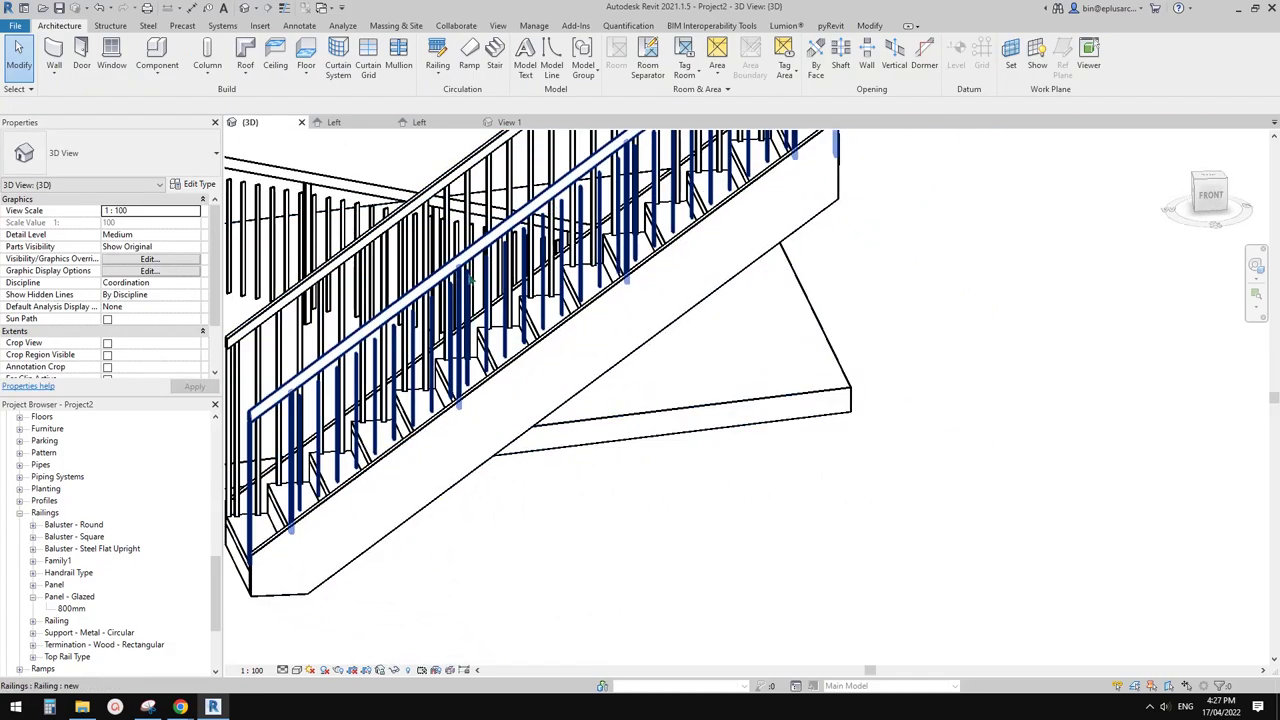
scroll(603, 364, "down", 1)
middle_click_drag(603, 364, 872, 416)
Step: Delete the test stair and its railings, keeping the sloped floor and its railing
left_click(875, 420)
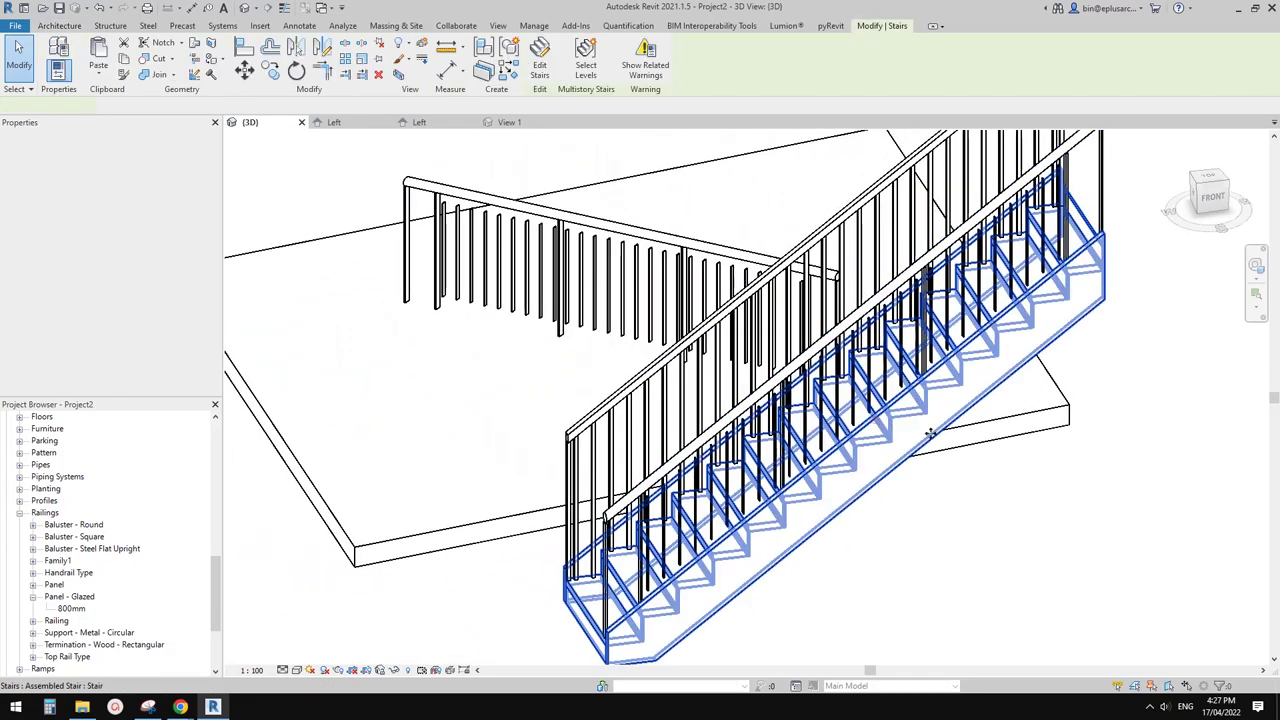
left_click(1029, 484)
scroll(1029, 484, "down", 2)
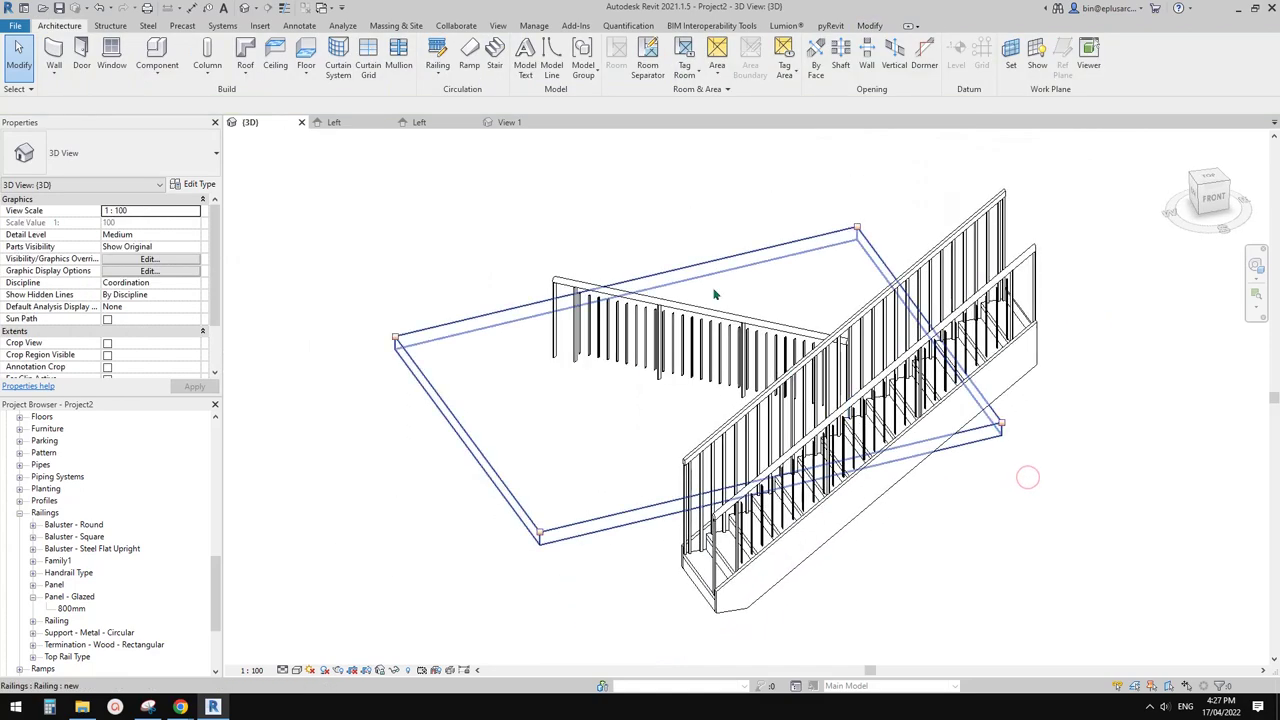
left_click(942, 314)
key("Delete")
Step: Examine how the baluster panels line up with the posts and top rail of the sloped railing
left_click(656, 320)
scroll(656, 320, "up", 2)
middle_click_drag(670, 329, 733, 308)
scroll(733, 309, "up", 5)
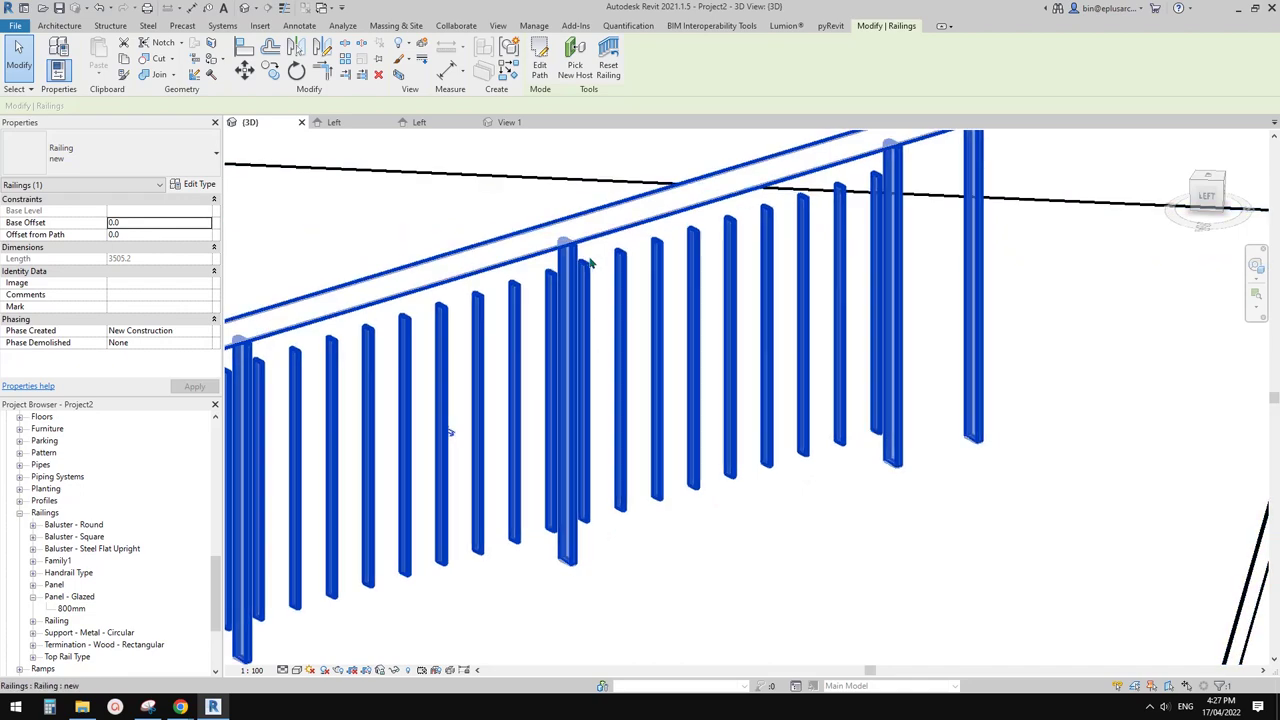
scroll(450, 432, "down", 4)
middle_click_drag(470, 410, 529, 350, "shift")
key("Escape")
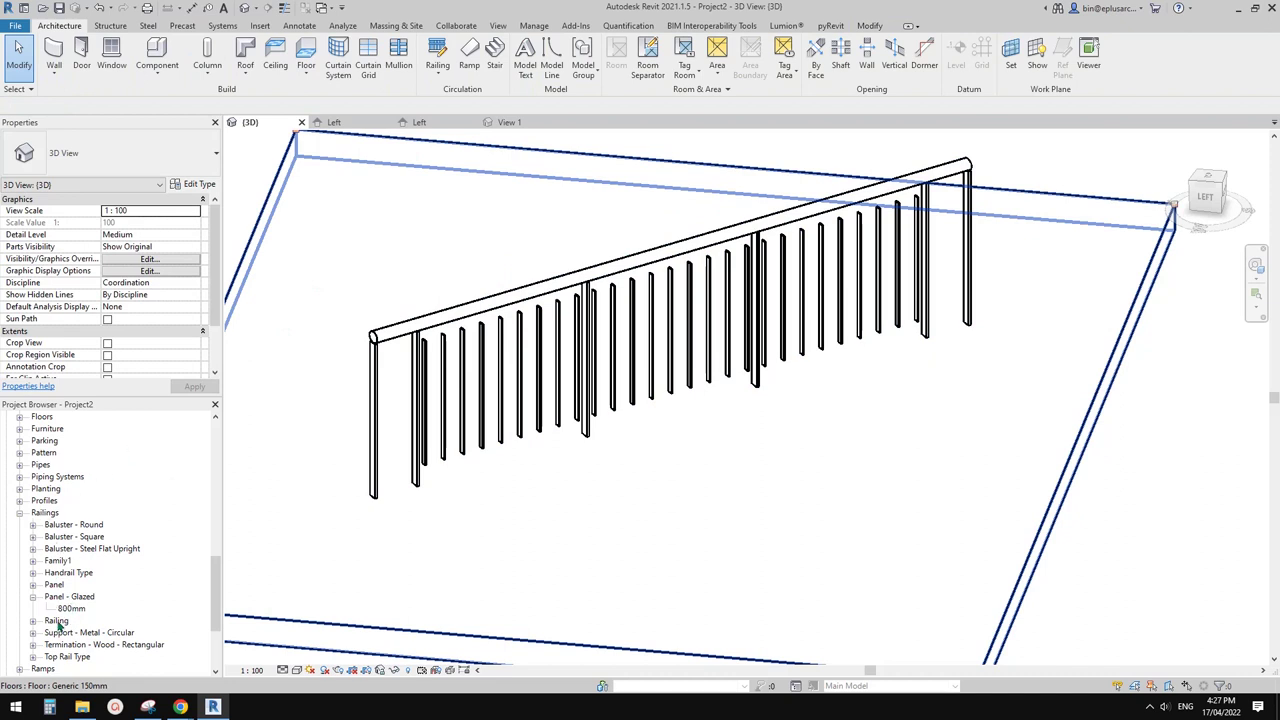
Step: Open the Panel railing family from the project for editing and view its left elevation
double_click(52, 586)
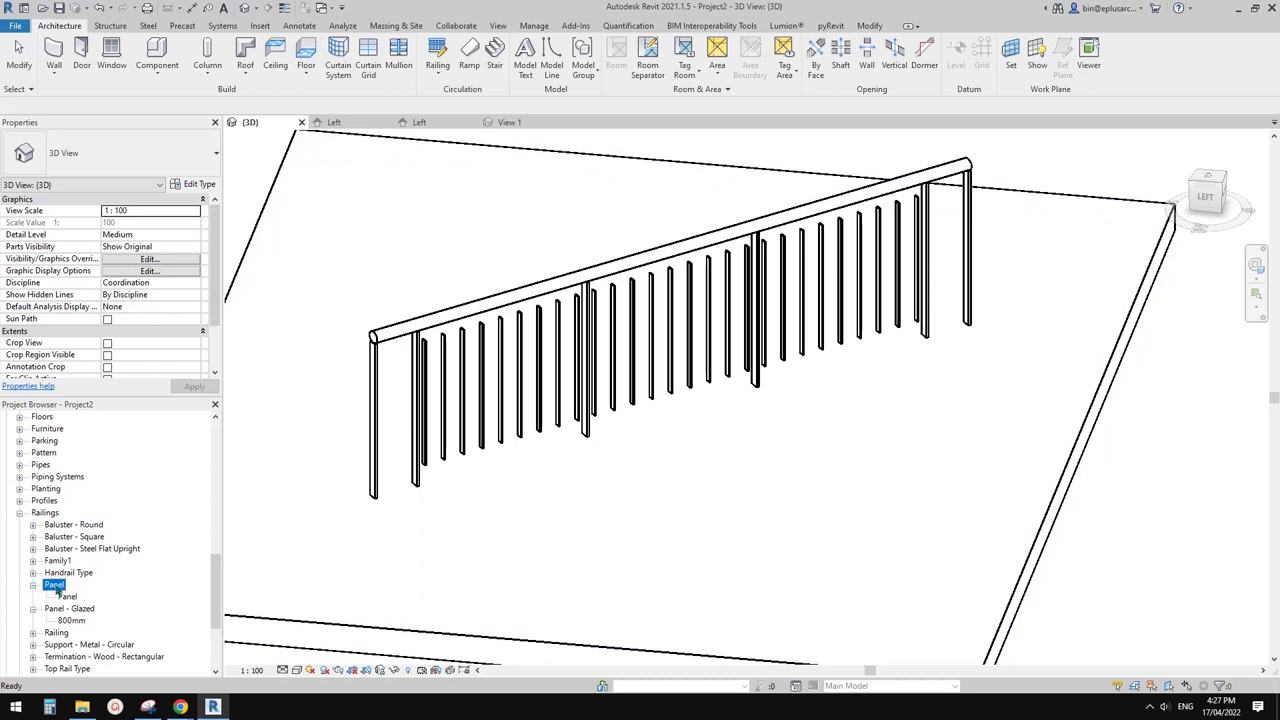
right_click(60, 586)
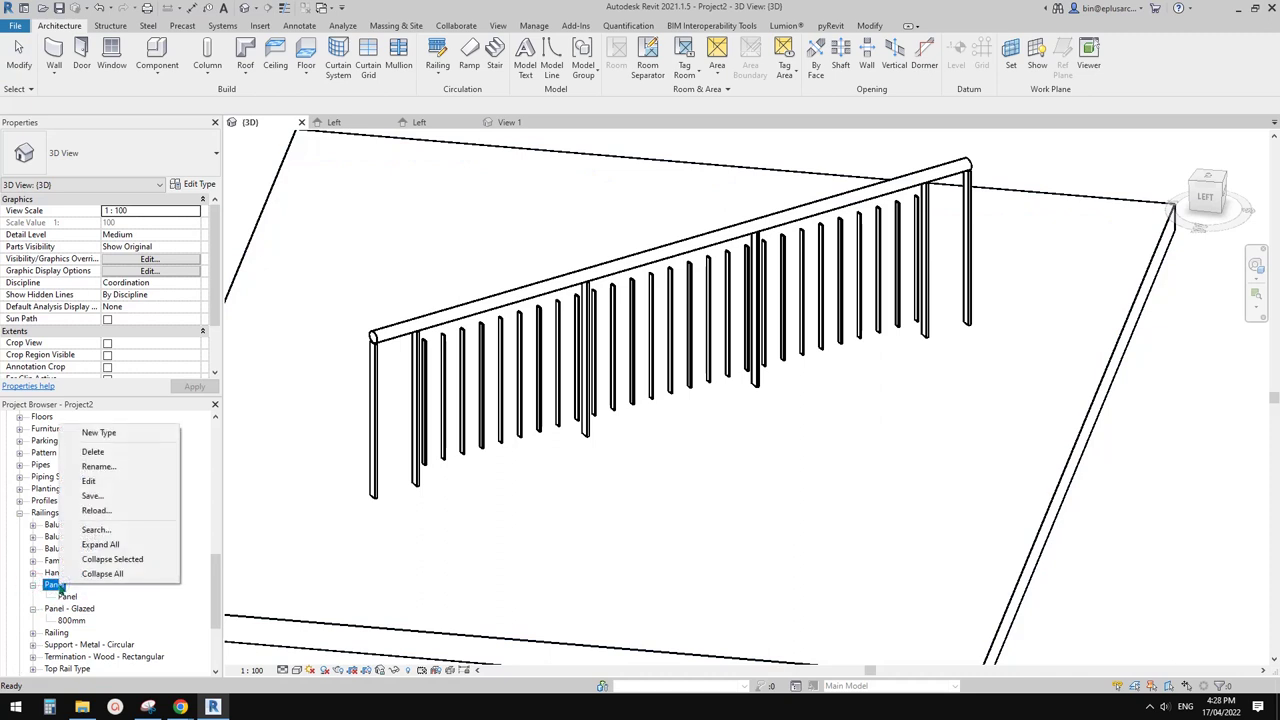
left_click(90, 481)
scroll(830, 388, "up", 3)
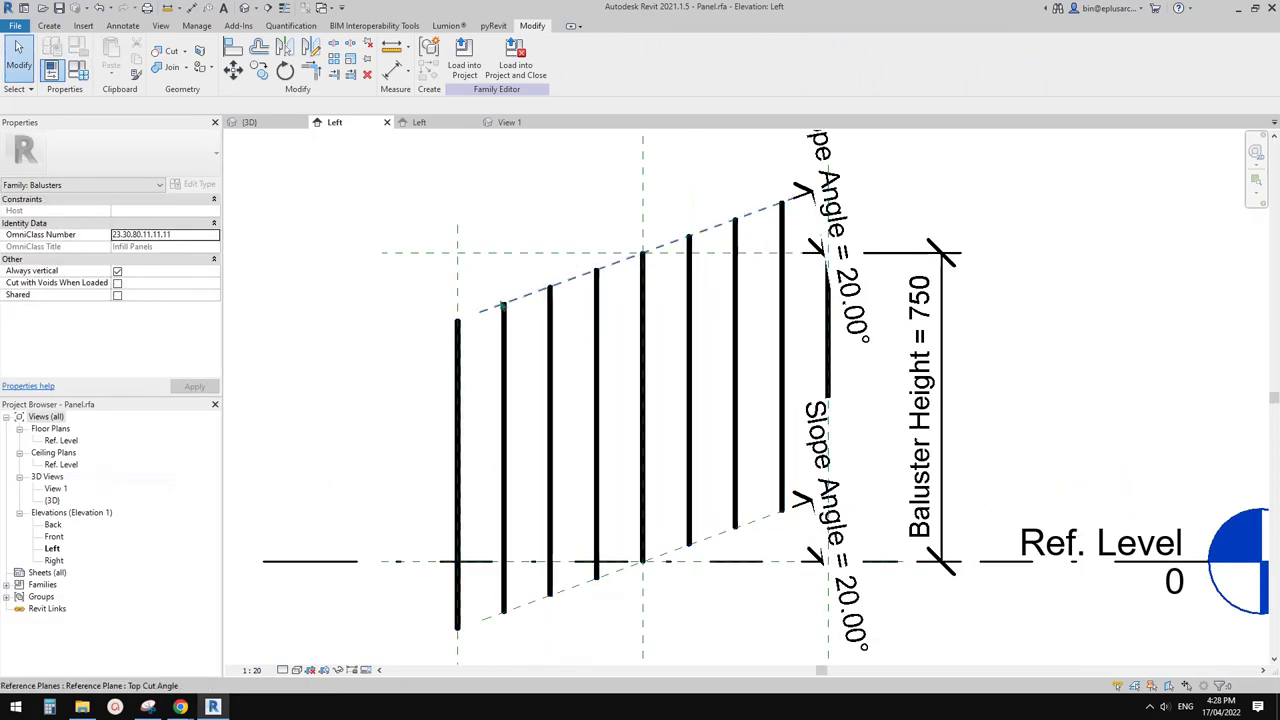
Step: Inspect the baluster array in the family's 3D view and return to the left elevation
middle_click_drag(480, 367, 564, 357)
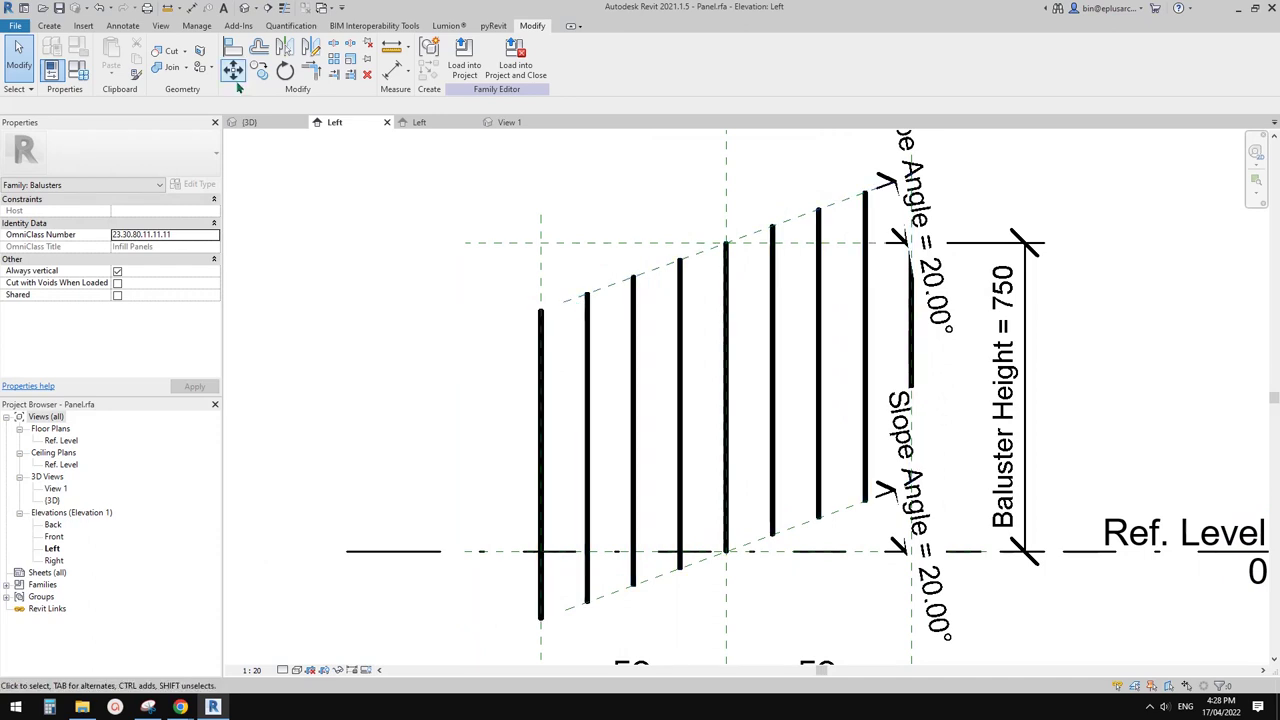
left_click(245, 9)
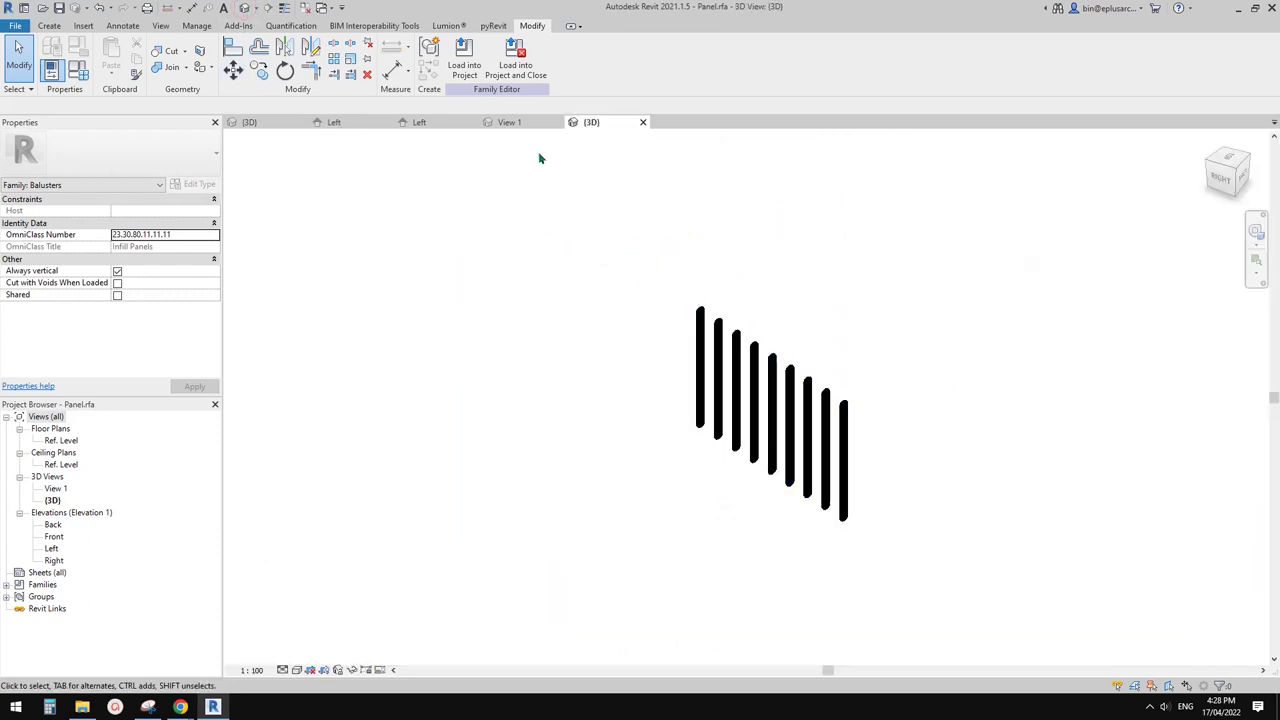
left_click(643, 122)
left_click(54, 536)
double_click(55, 549)
middle_click_drag(674, 350, 666, 349)
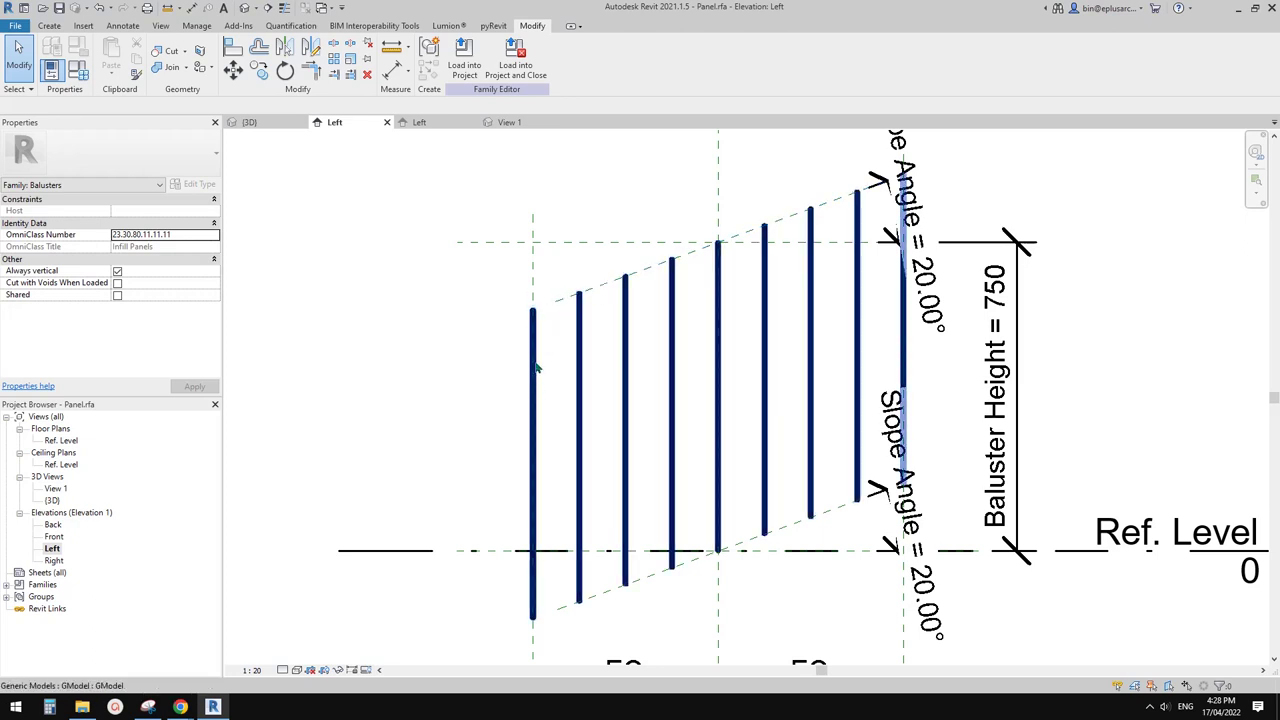
left_click(52, 26)
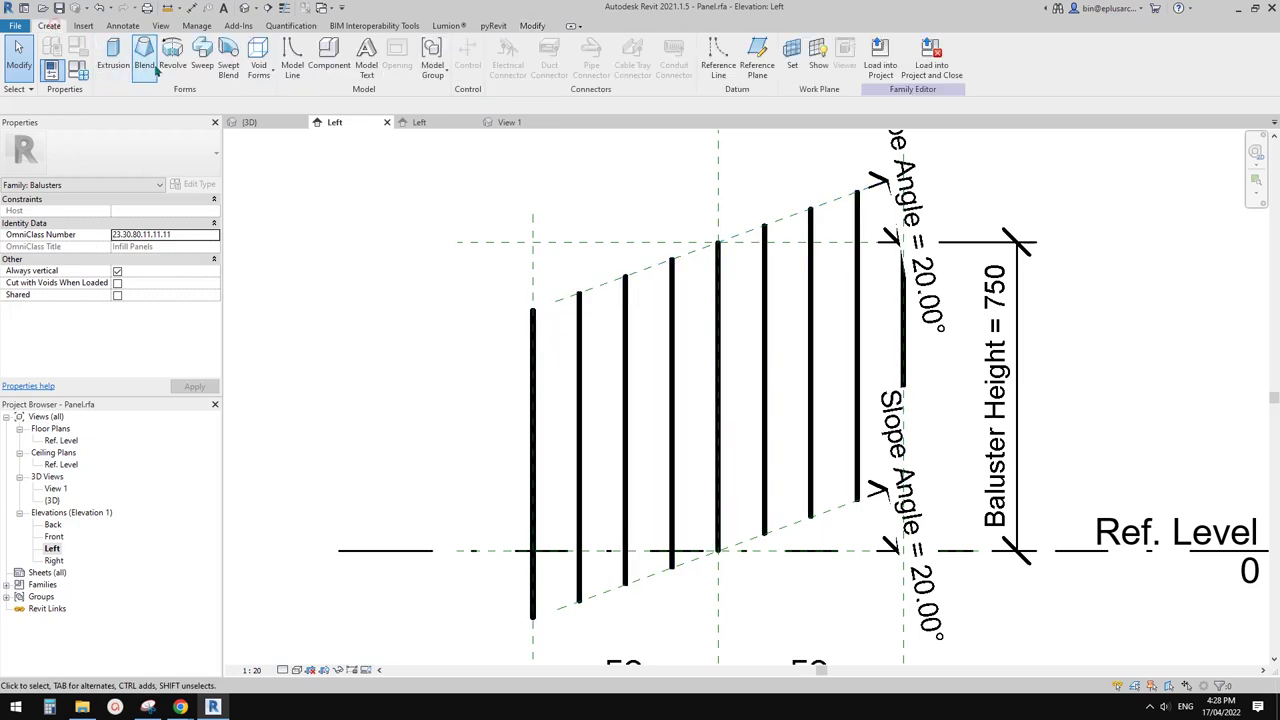
left_click(113, 55)
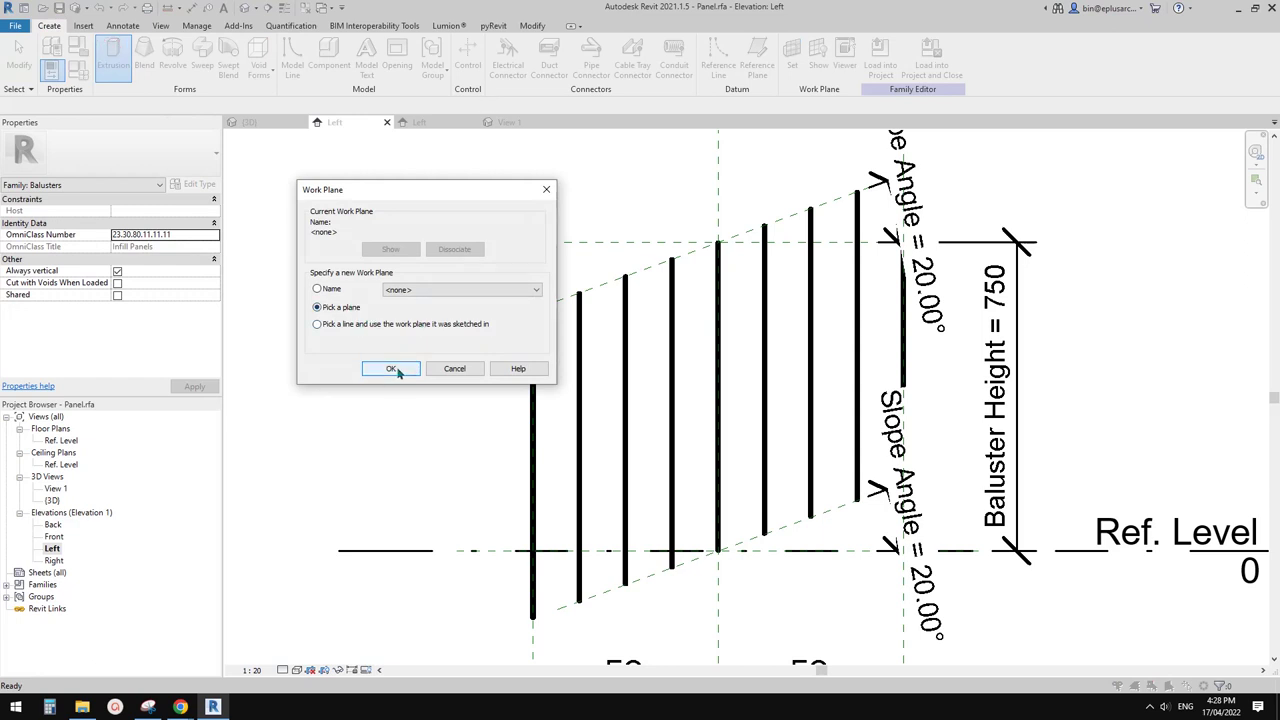
left_click(454, 369)
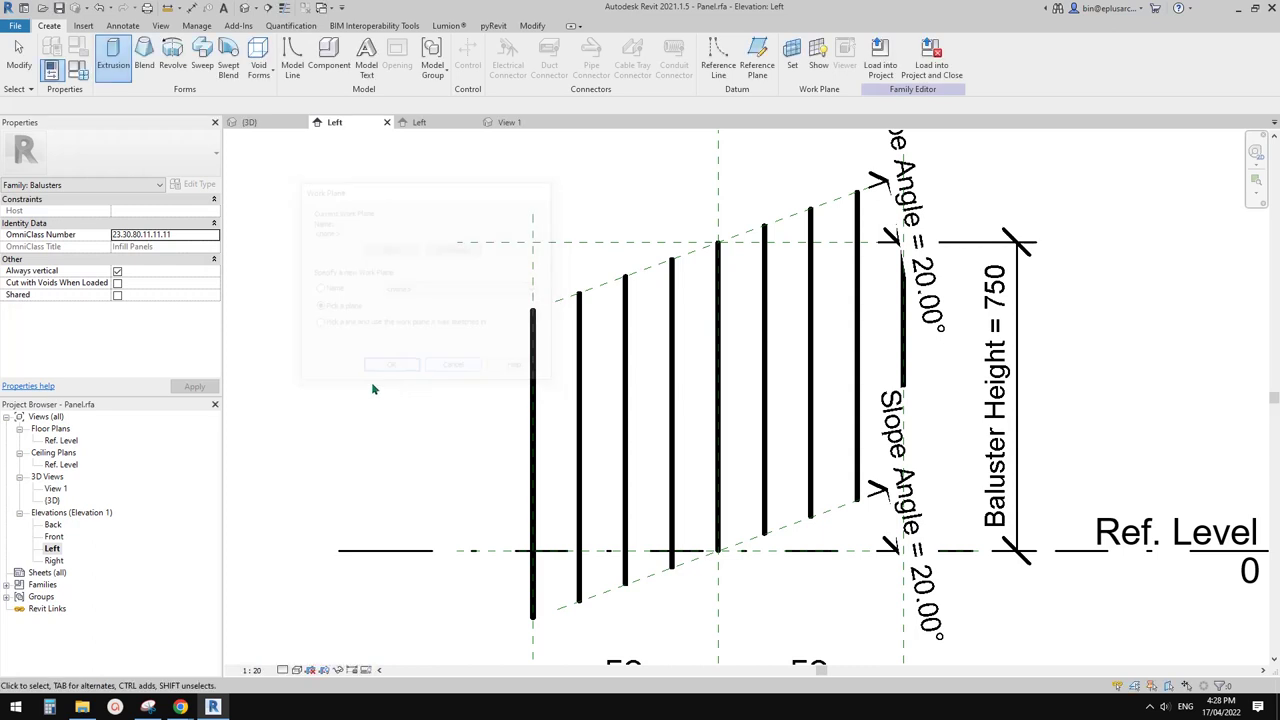
Step: Start an extrusion in the Ref. Level plan, pick the Center (Left/Right) reference plane as work plane, and open Elevation: Left for sketching
double_click(62, 440)
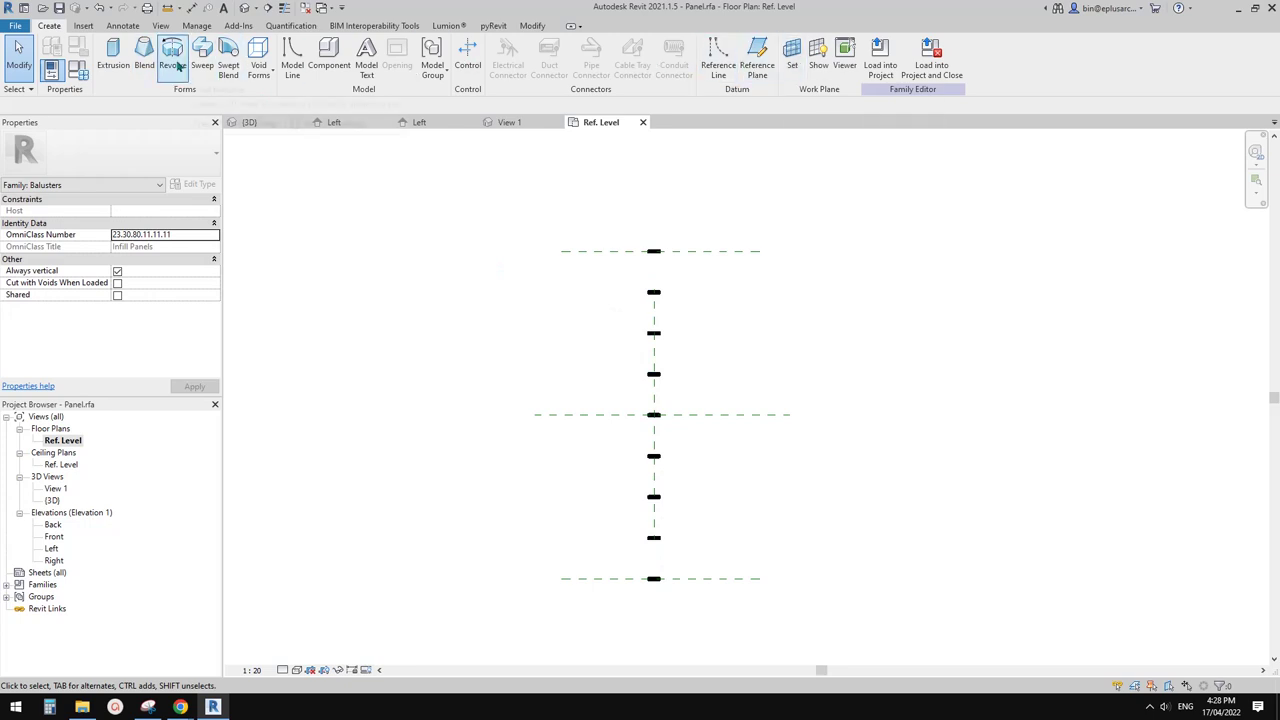
left_click(113, 55)
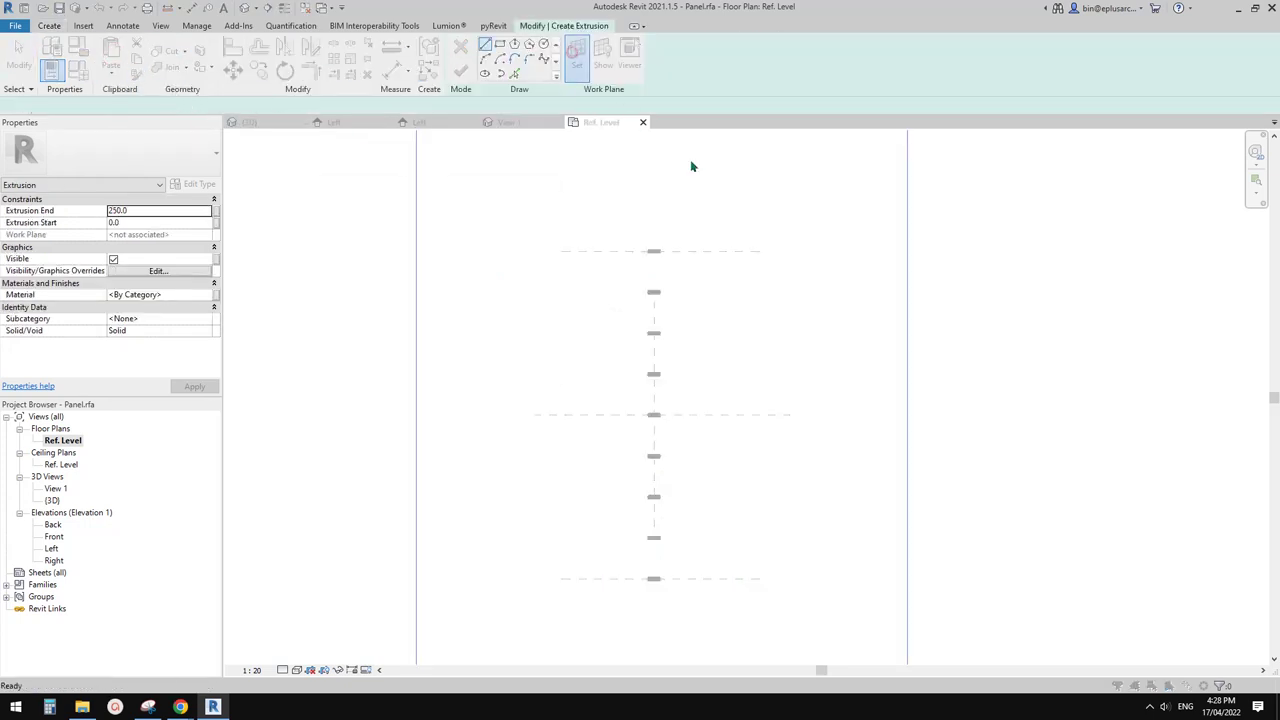
left_click(390, 369)
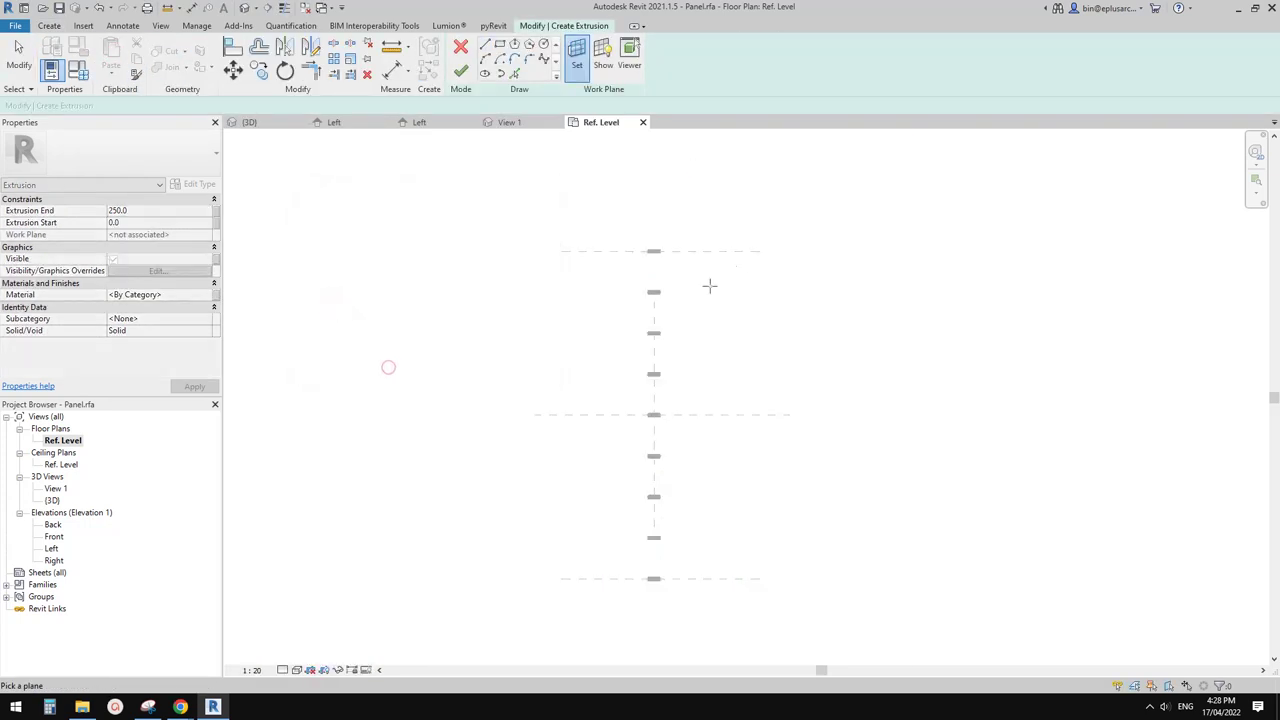
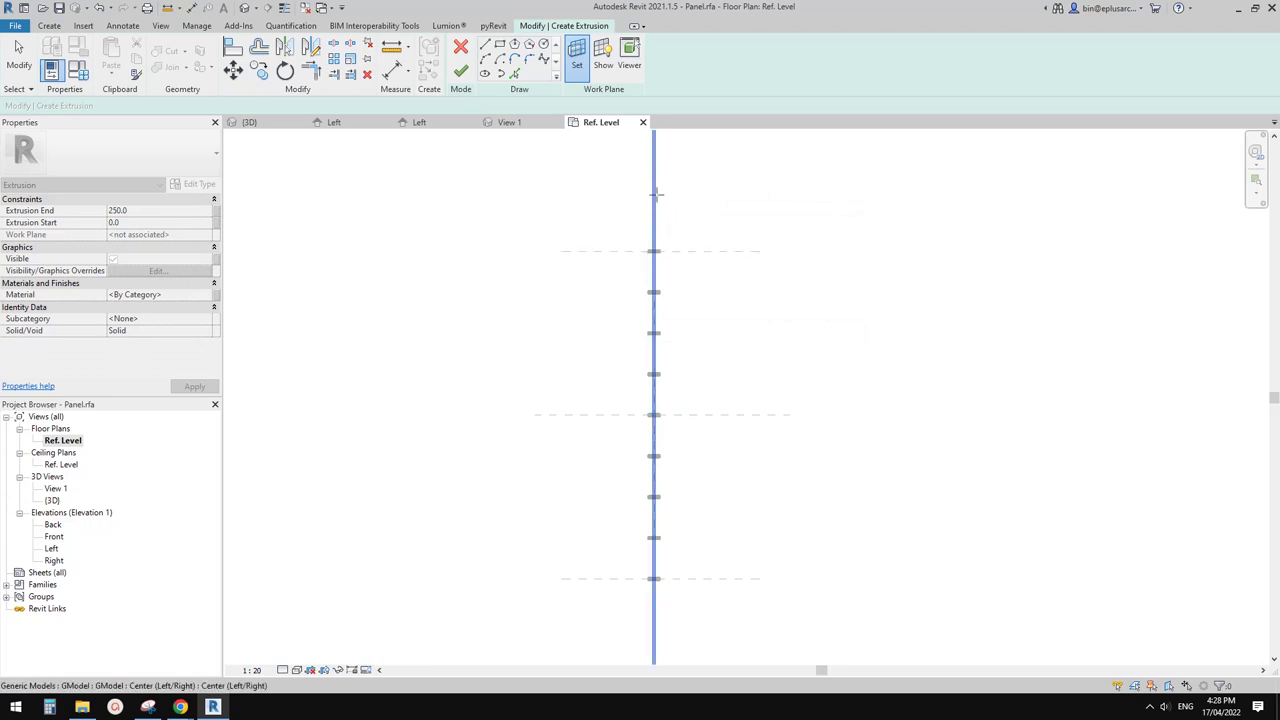
left_click(653, 352)
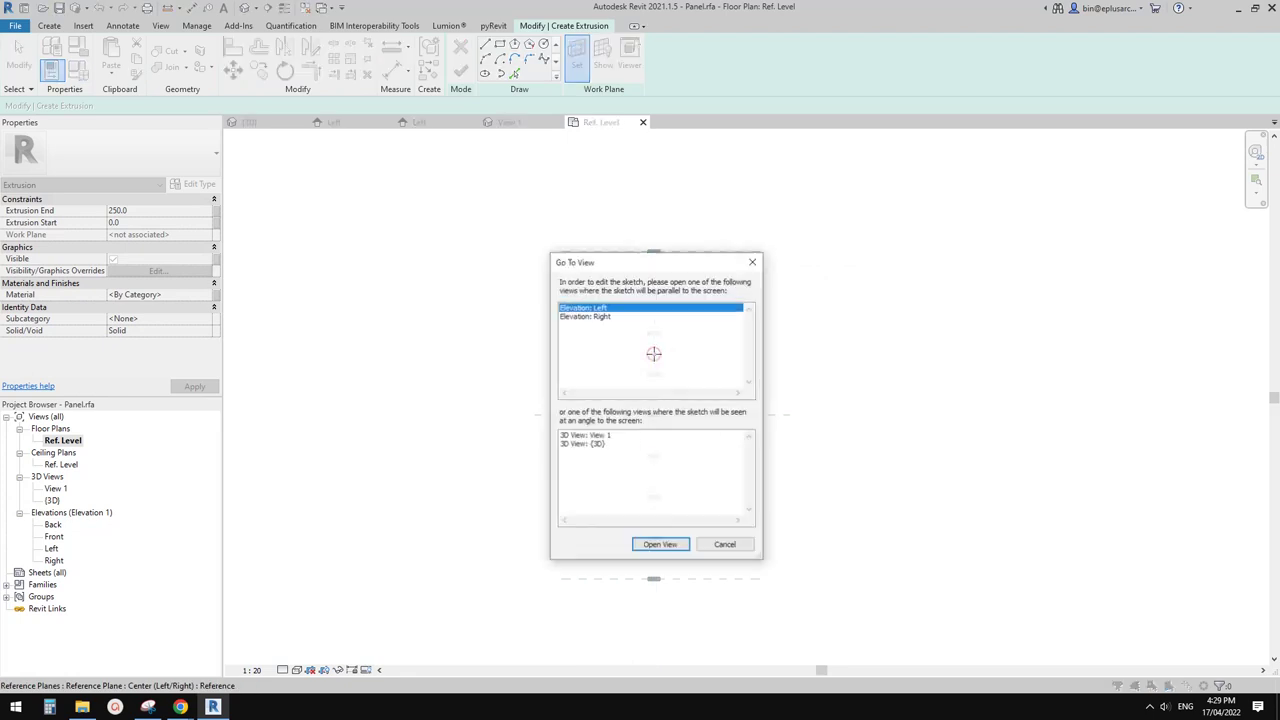
left_click(660, 545)
left_click(514, 73)
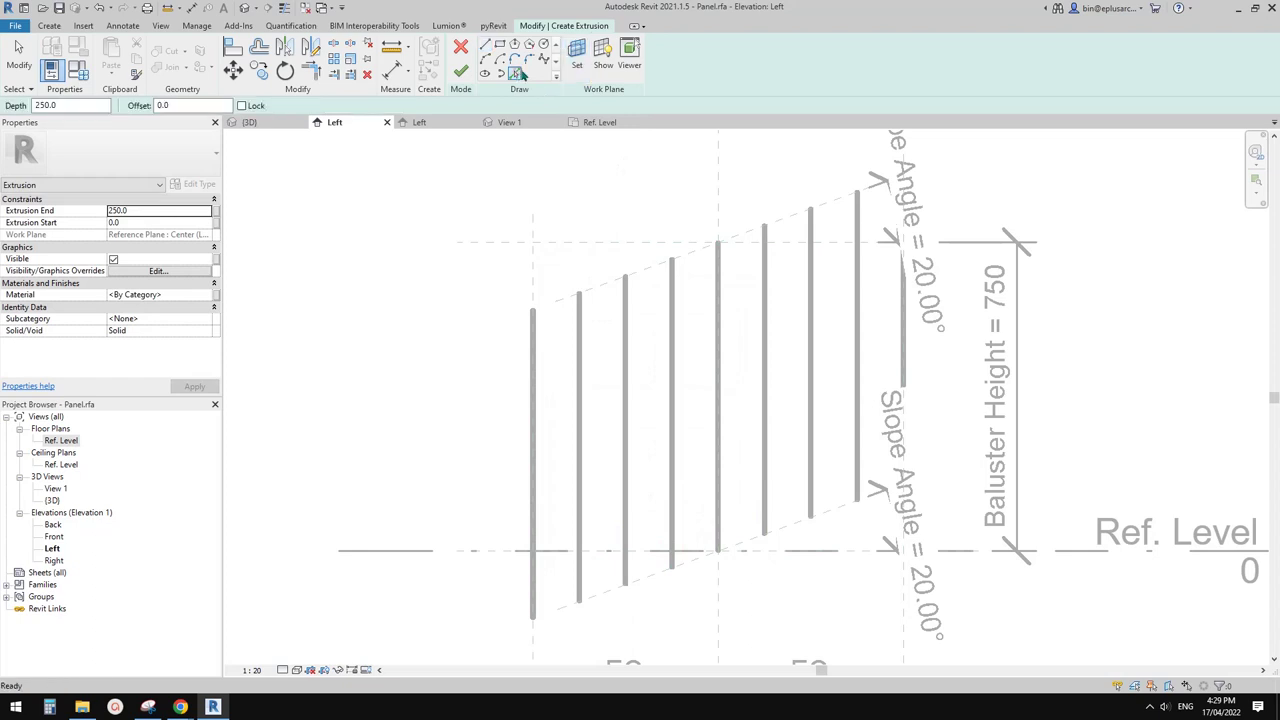
left_click(641, 268)
middle_click_drag(675, 450, 660, 388)
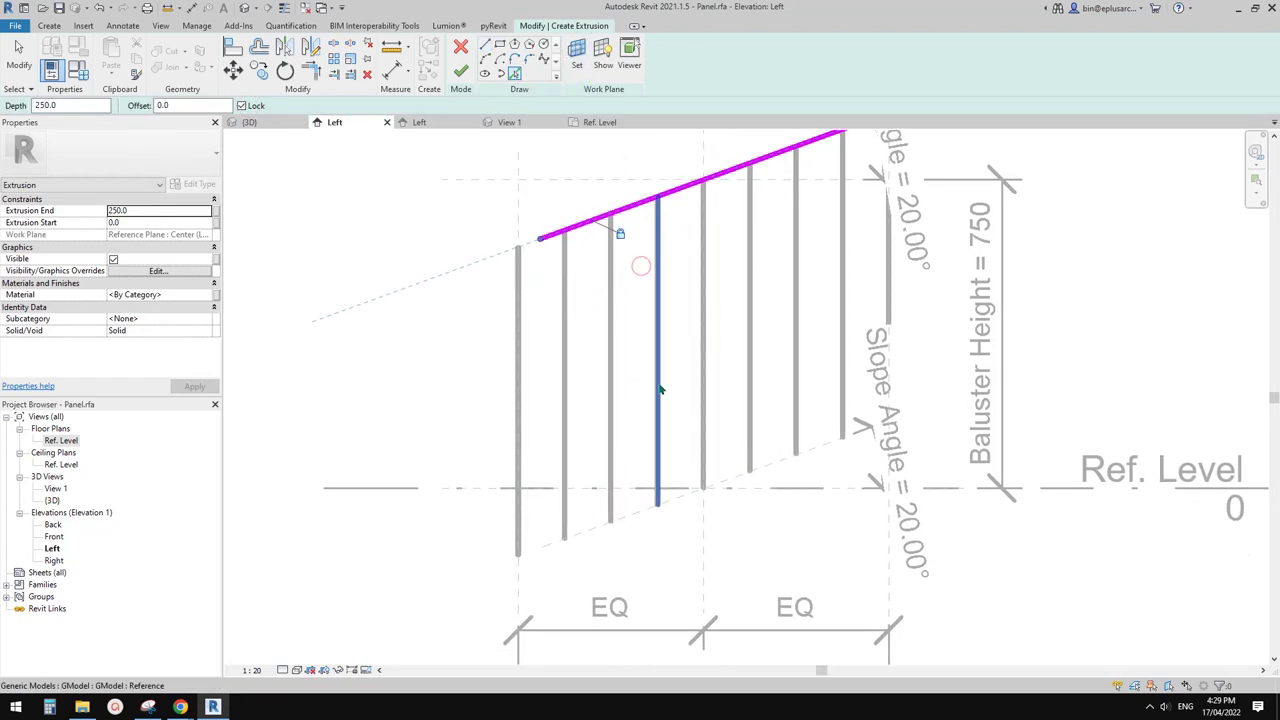
key("Escape")
left_click(629, 208)
key("Delete")
middle_click_drag(629, 206, 626, 321)
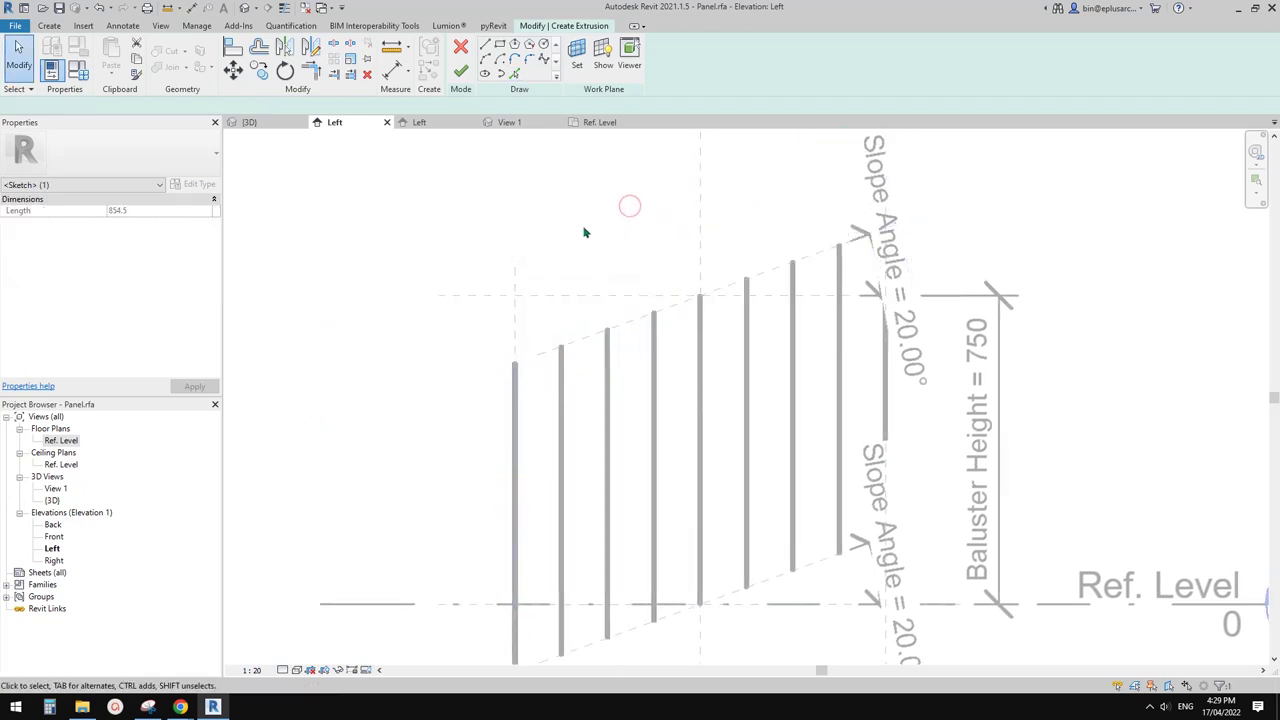
Step: Pick locked sketch lines along the upper and lower sloped reference lines of the baluster panel
left_click(514, 75)
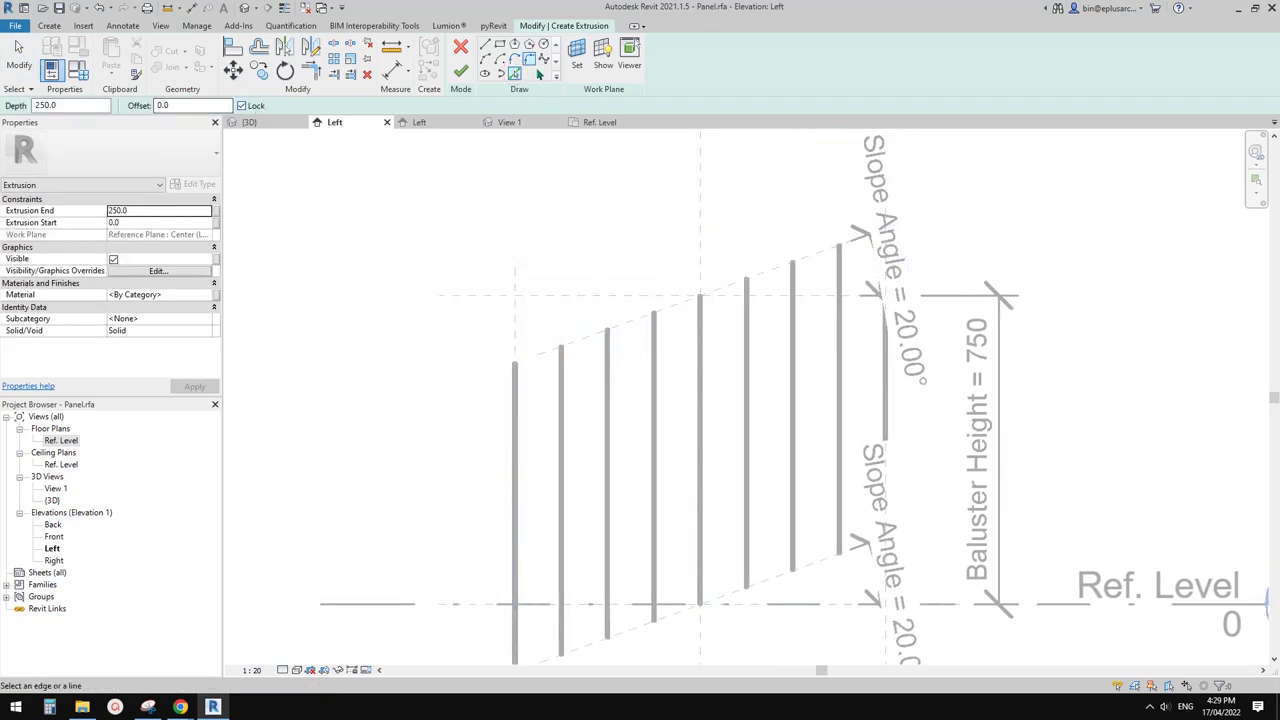
left_click(610, 330)
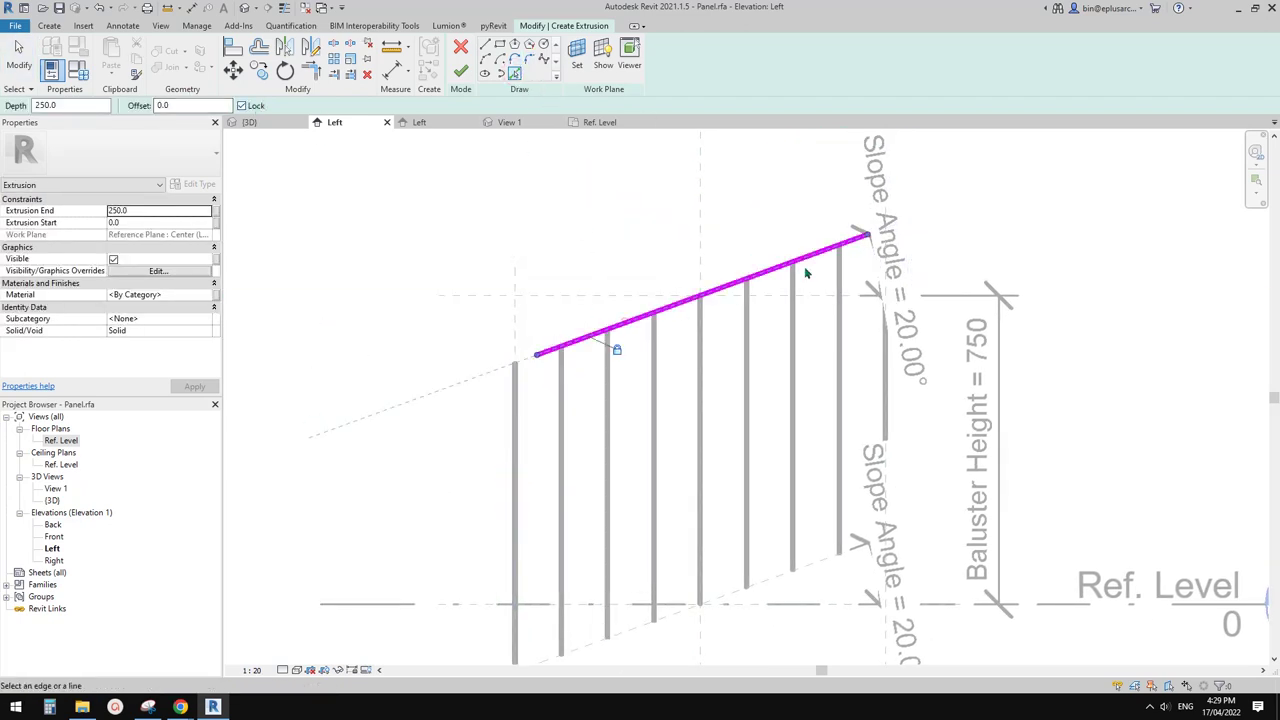
middle_click_drag(697, 397, 665, 305)
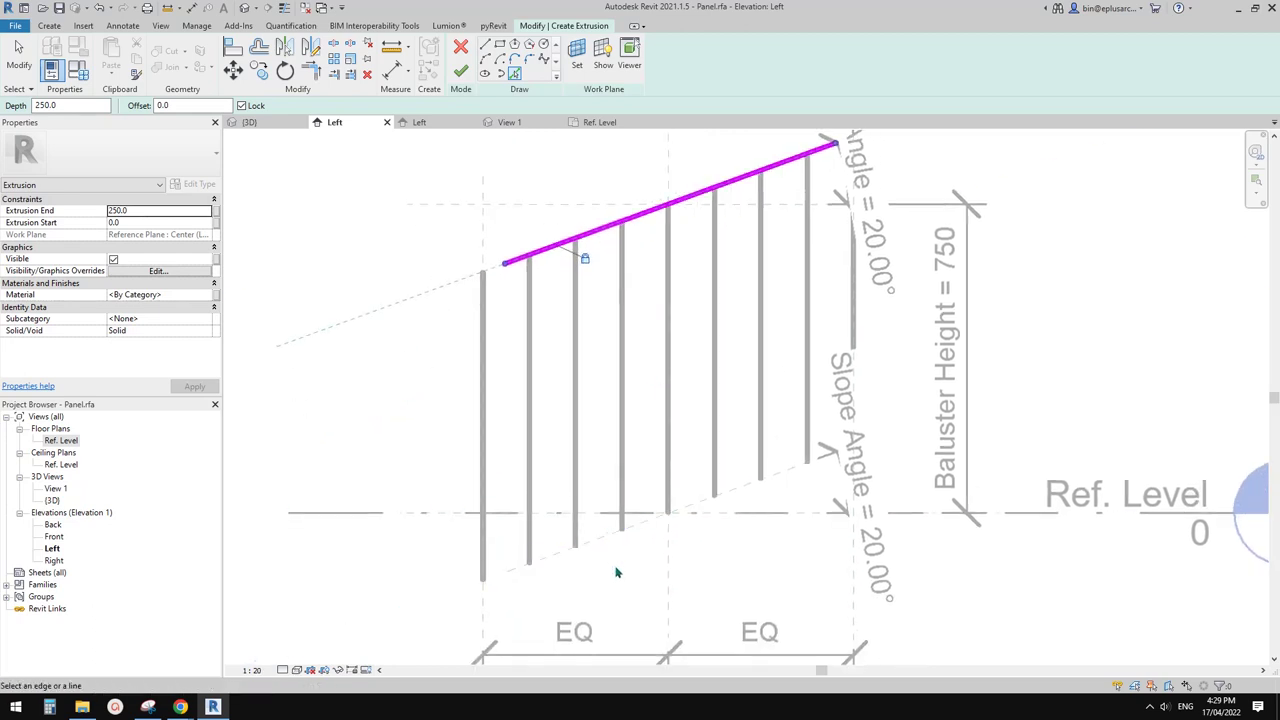
left_click(741, 493)
scroll(658, 477, "down", 1)
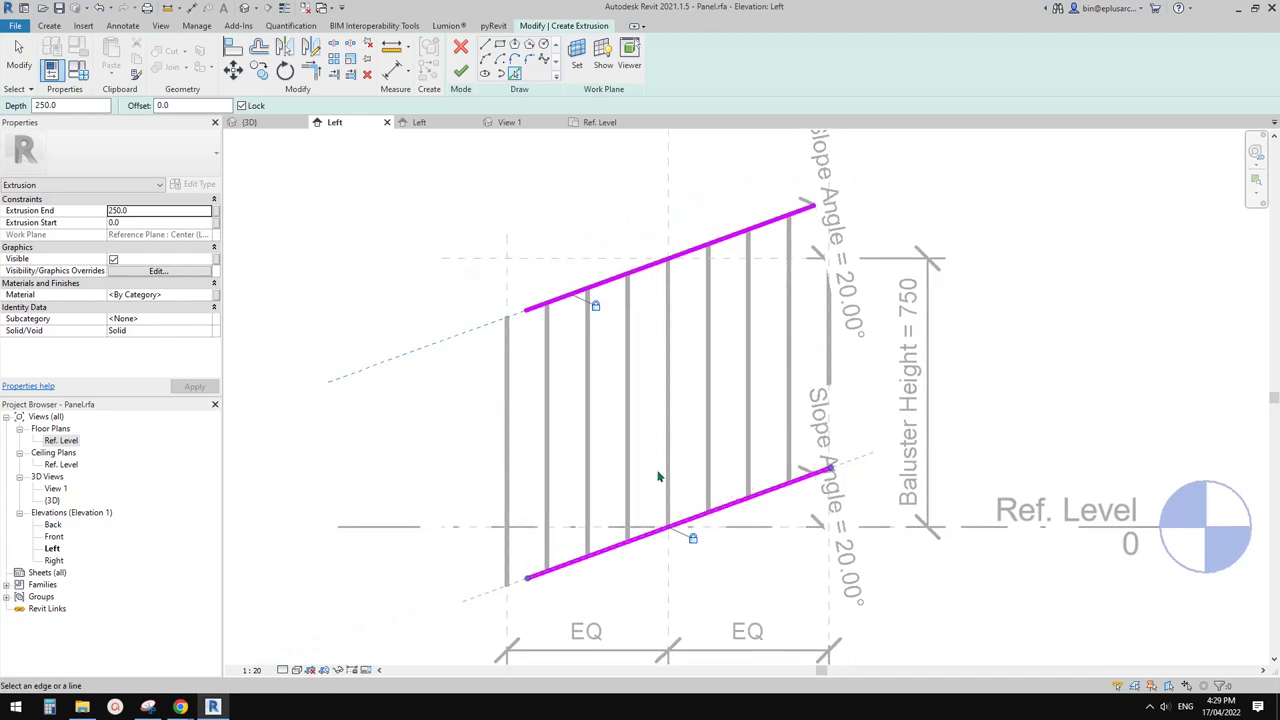
Step: Add locked vertical sketch lines along the reference planes at both ends of the panel
left_click(507, 285)
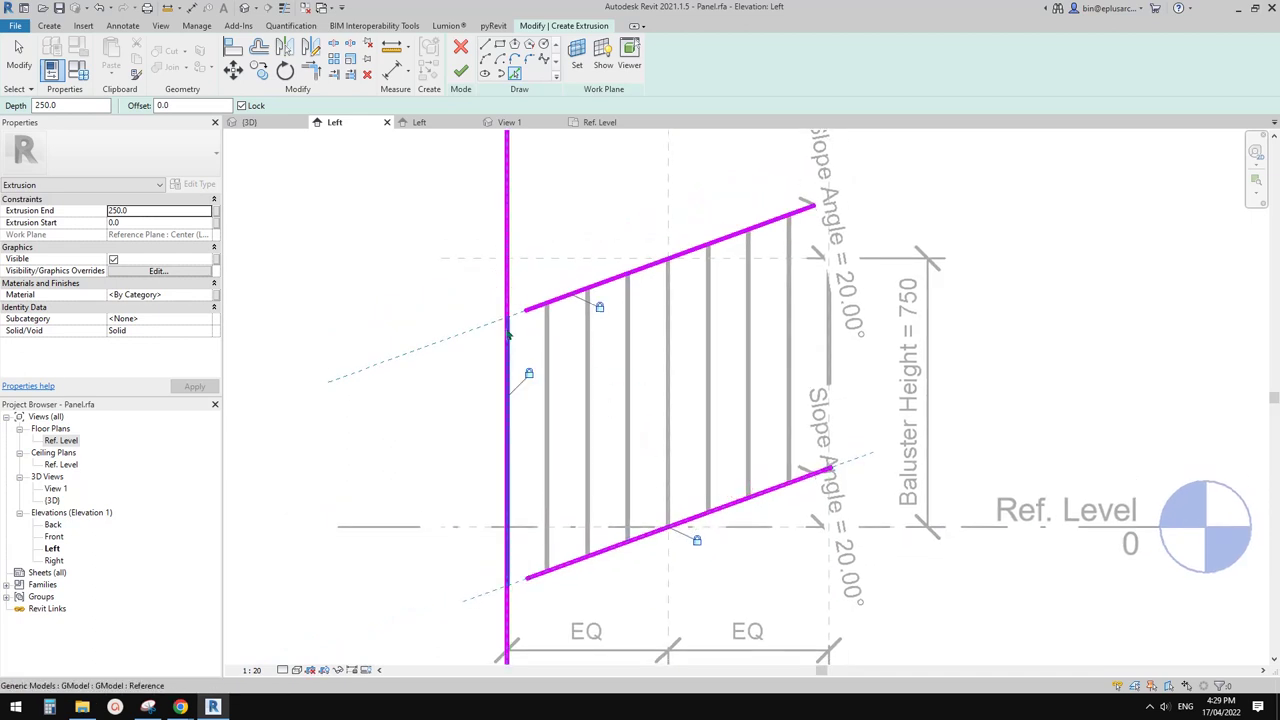
key("ctrl+z")
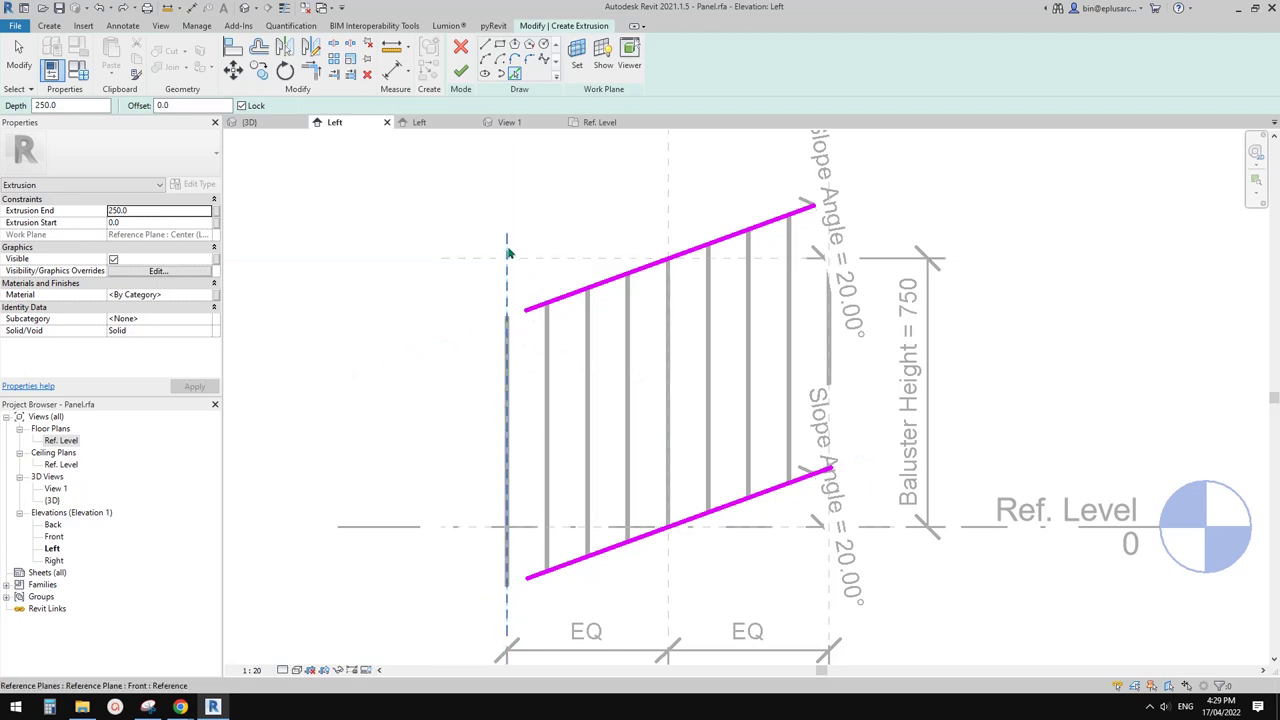
left_click(507, 252)
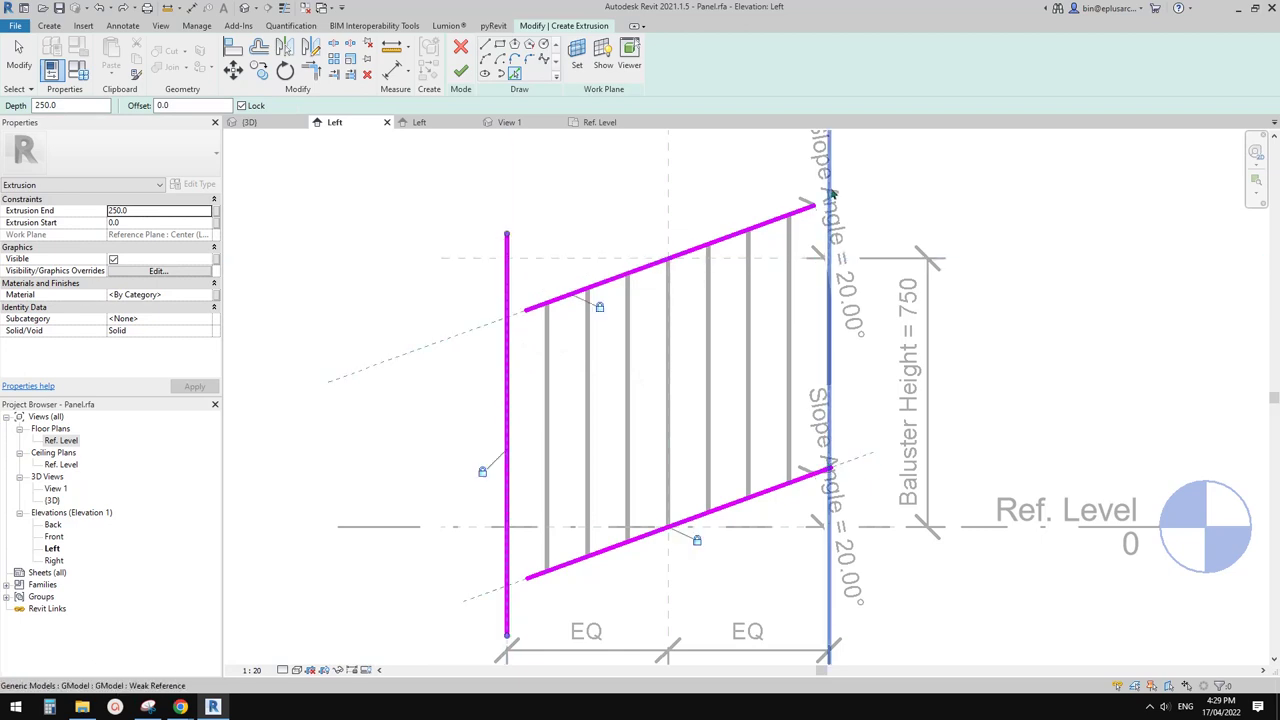
left_click(829, 191)
scroll(510, 300, "up", 3)
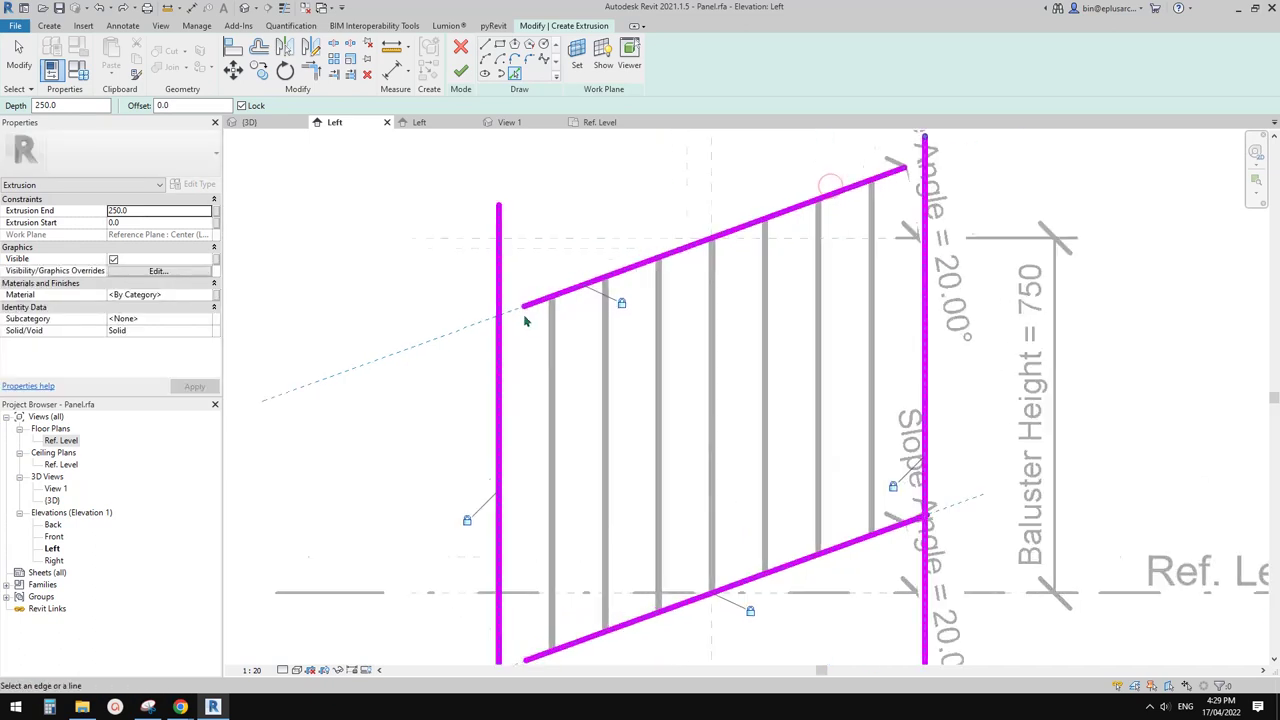
key("Escape")
left_click(575, 301)
key("c")
key("o")
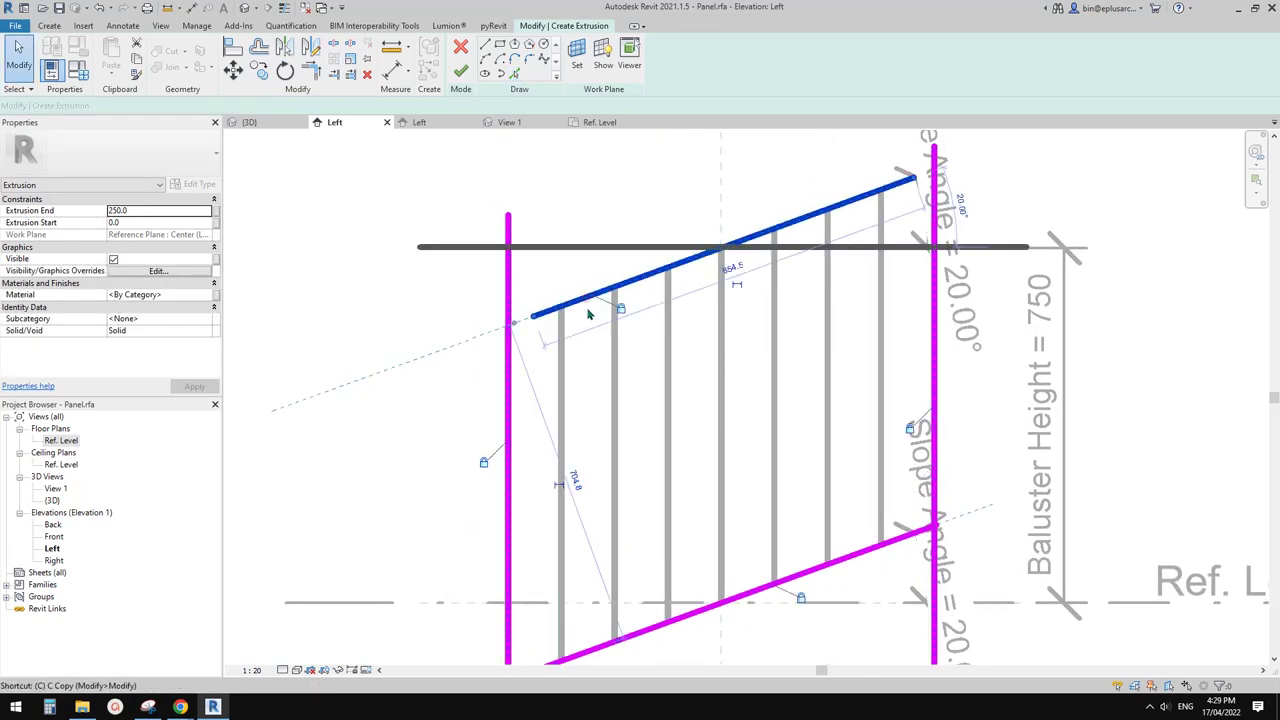
left_click(583, 320)
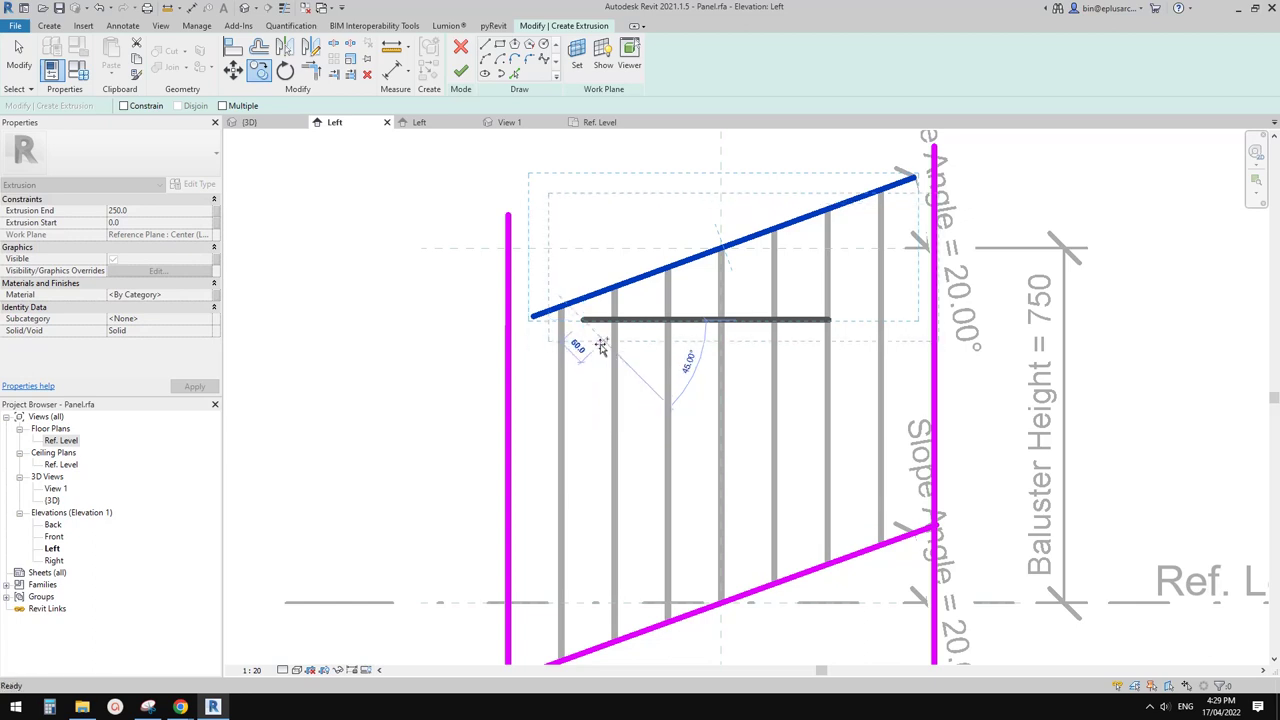
key("Escape")
Step: Try to offset a copy of the upper sloped sketch line by 5 mm
key("o")
key("f")
middle_click_drag(525, 298, 527, 310)
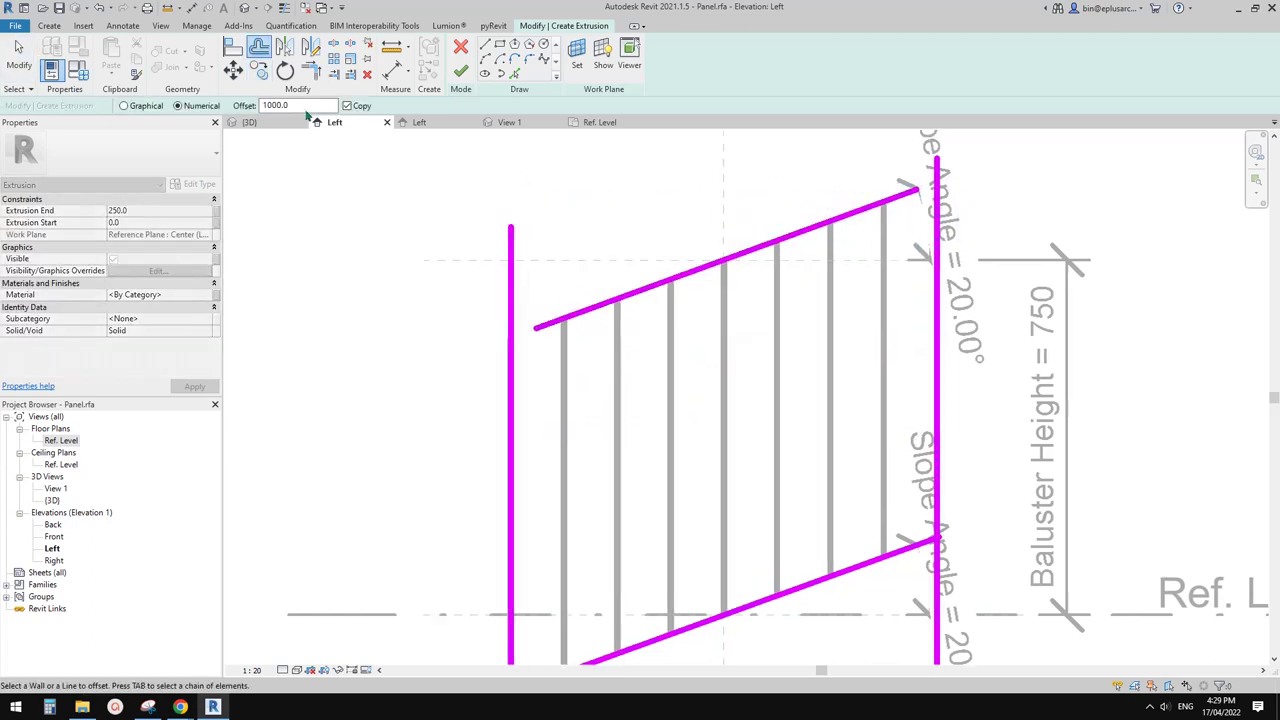
scroll(552, 345, "up", 3)
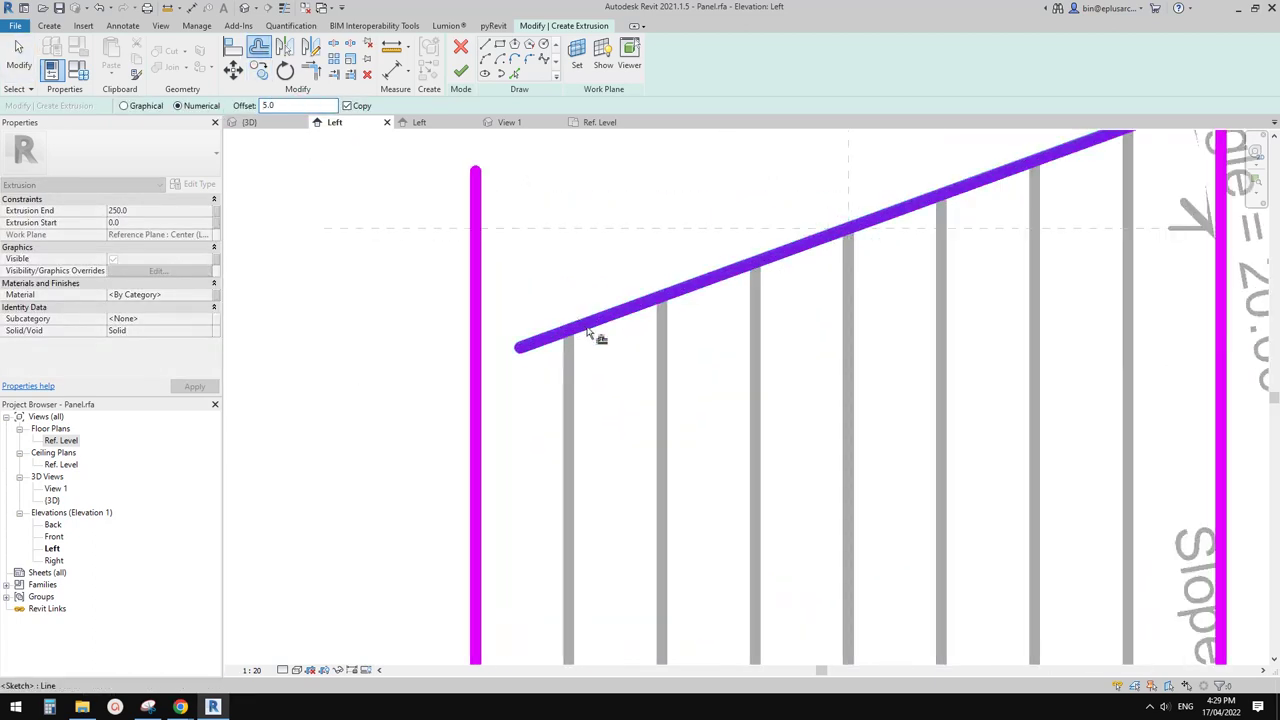
key("Escape")
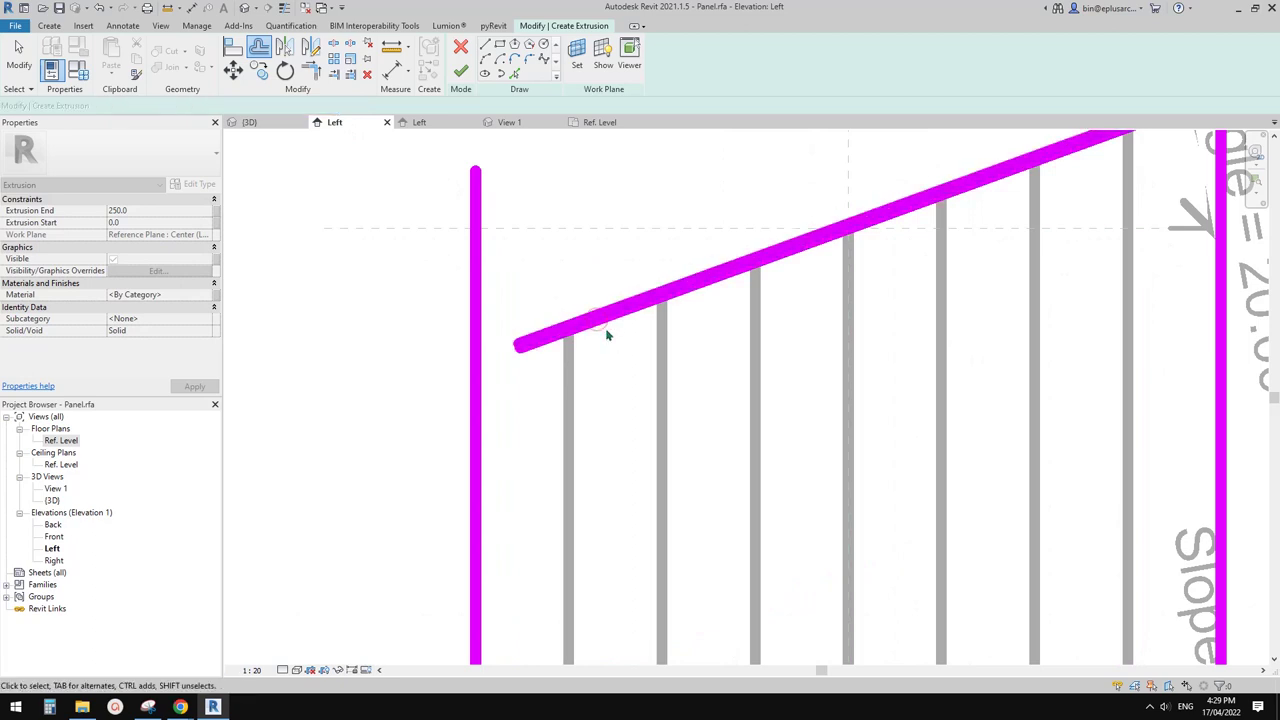
Step: Set the left elevation's view scale to 1:5 so the sketch lines display thinner
middle_click_drag(538, 452, 474, 443)
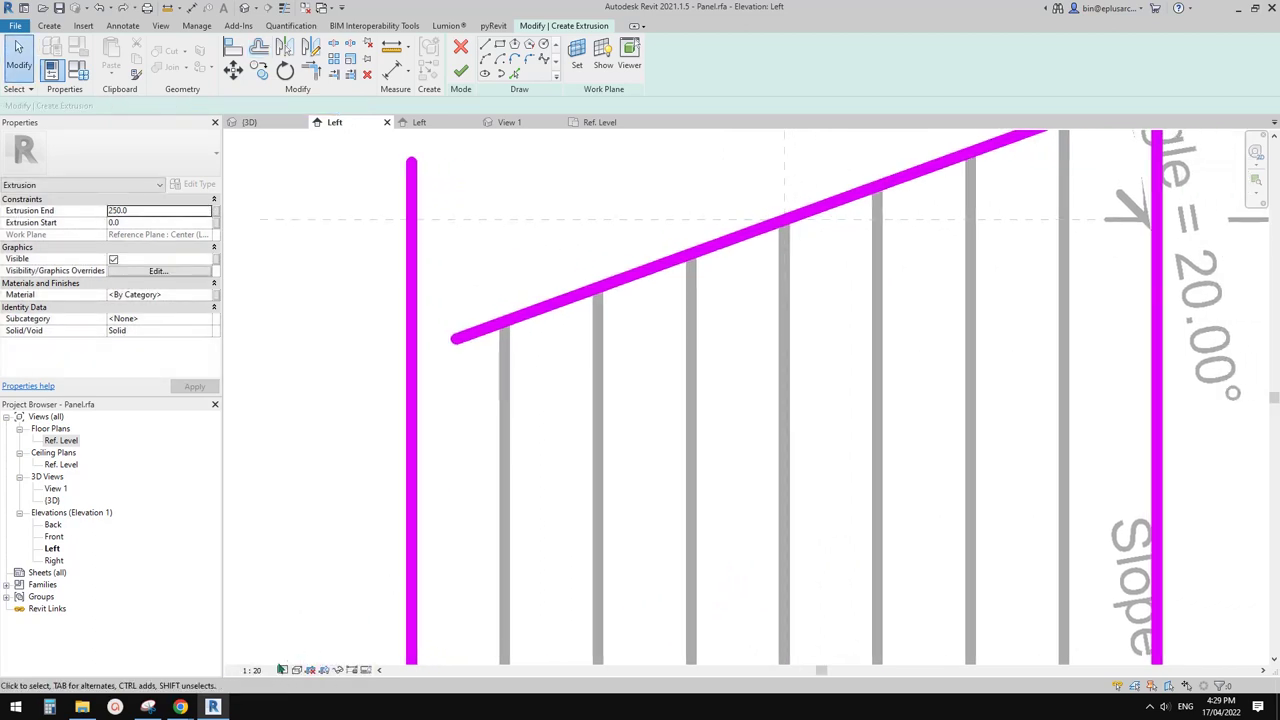
left_click(252, 670)
left_click(270, 498)
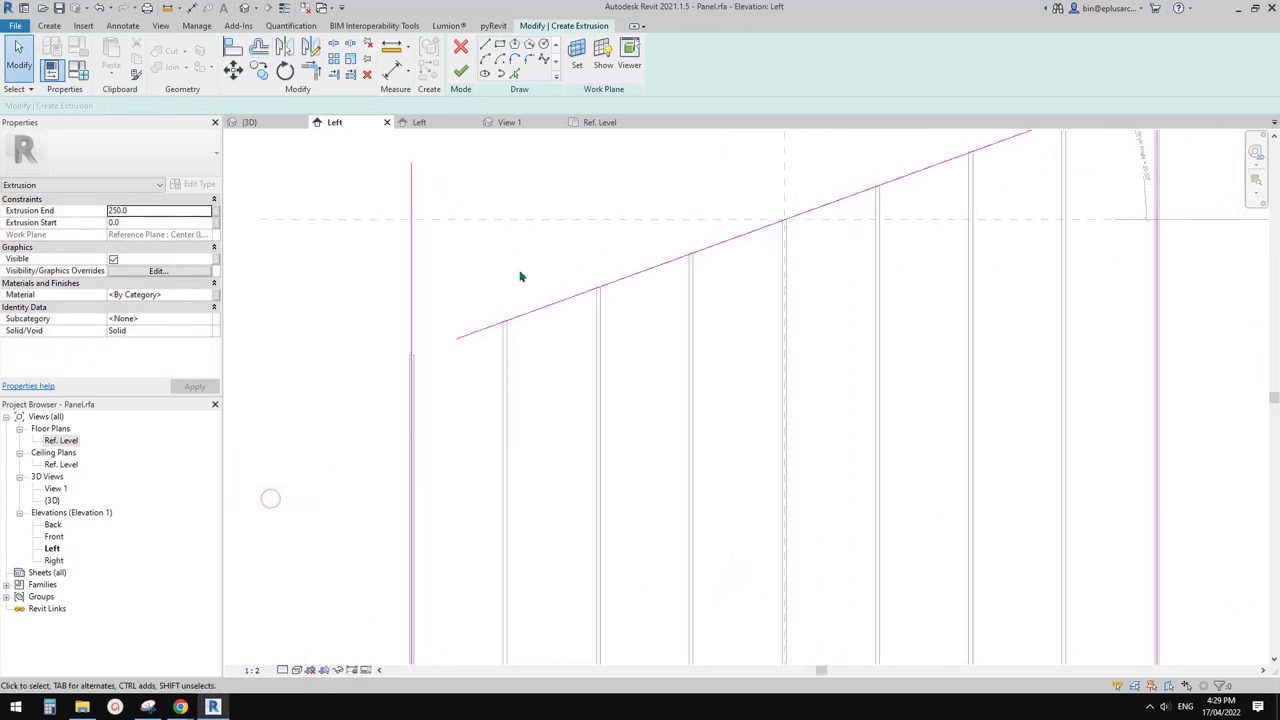
middle_click_drag(521, 277, 514, 287)
left_click(252, 670)
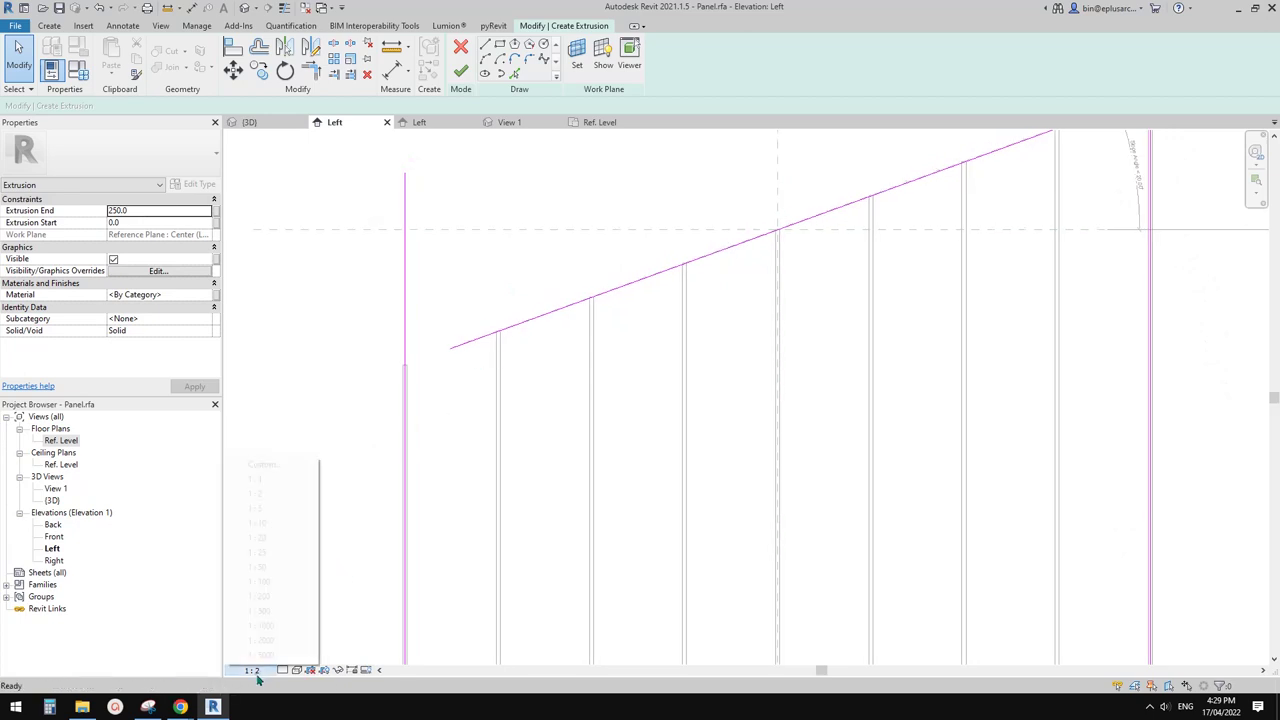
left_click(268, 511)
middle_click_drag(640, 328, 561, 383)
Step: Offset the upper sloped sketch line downward by 5 mm, keeping the original
key("f")
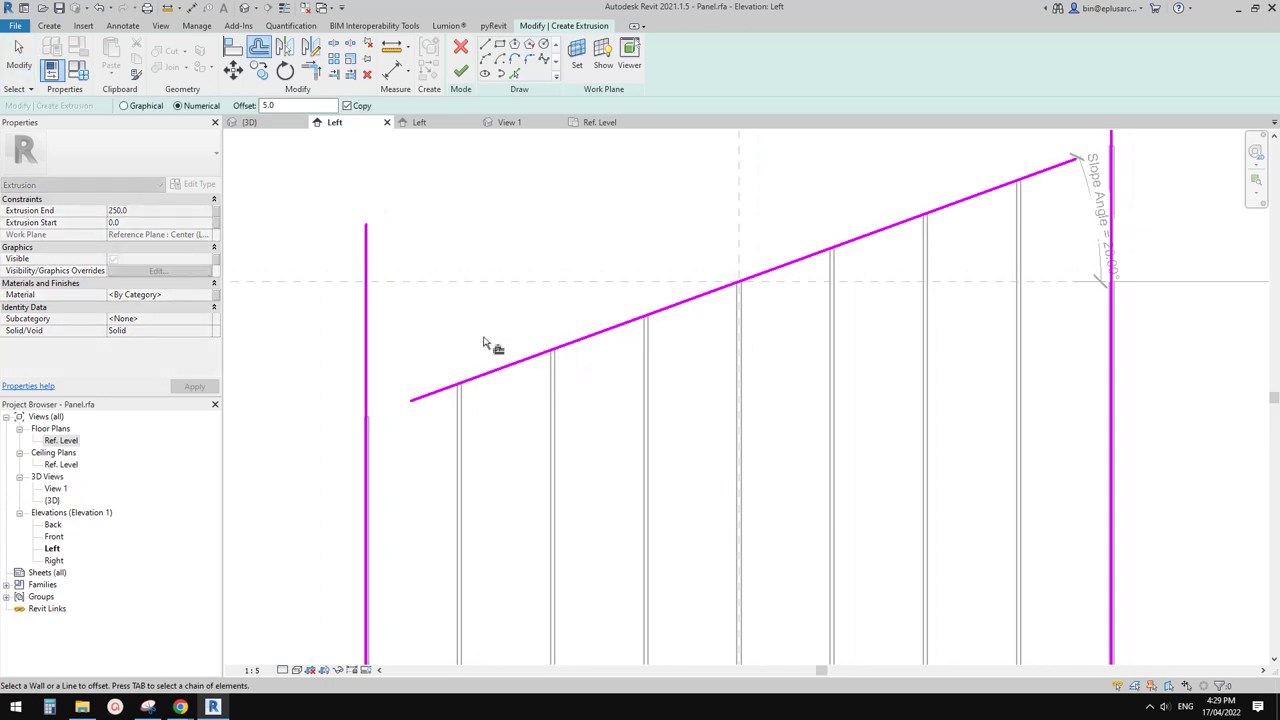
scroll(420, 412, "up", 3)
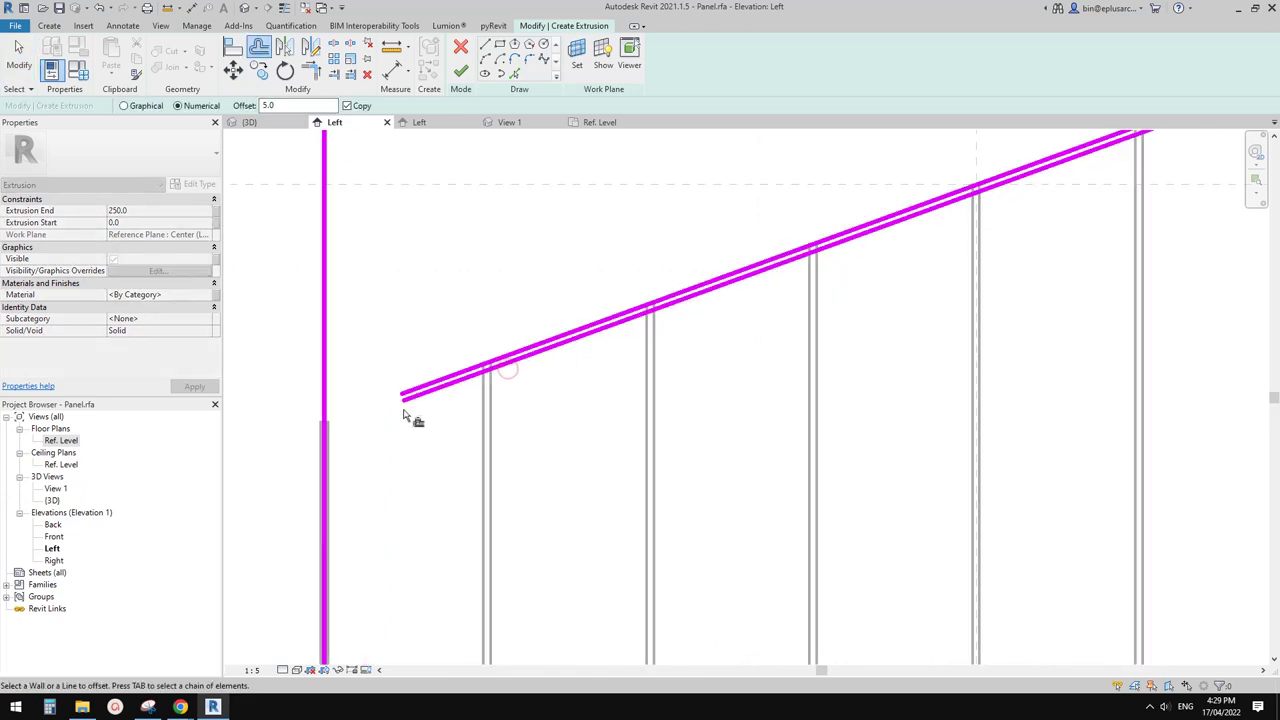
left_click(414, 417)
Step: Trim and extend both upper sloped lines to meet the vertical sketch line at the panel's lower end
key("t")
key("r")
left_click(409, 402)
scroll(309, 423, "up", 1)
left_click(340, 418)
left_click(457, 382)
left_click(337, 422)
scroll(348, 428, "down", 2)
Step: Trim and extend both upper sloped lines to meet the vertical sketch line at the panel's higher end
middle_click_drag(853, 270, 488, 474)
scroll(956, 296, "up", 2)
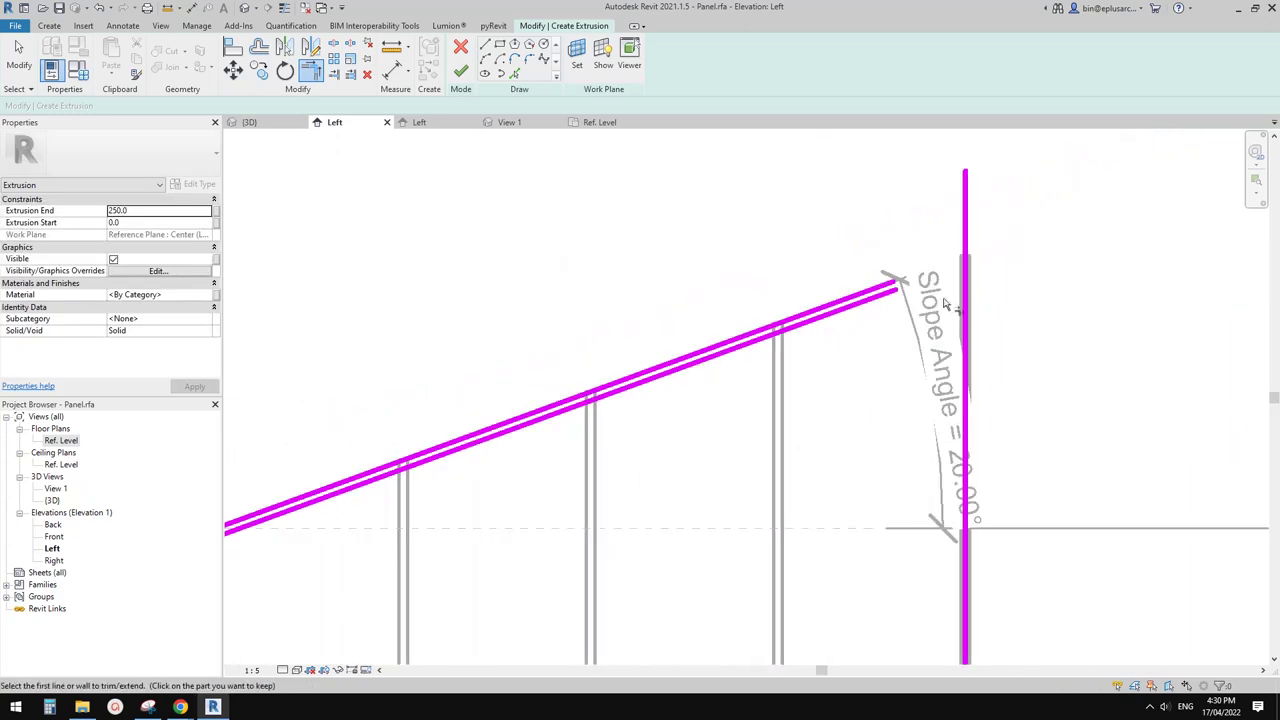
left_click(882, 297)
left_click(965, 260)
left_click(885, 286)
left_click(965, 264)
Step: Turn on thin line display to see where the sloped sketch lines cross the baluster top
scroll(842, 330, "up", 3)
scroll(722, 335, "up", 3)
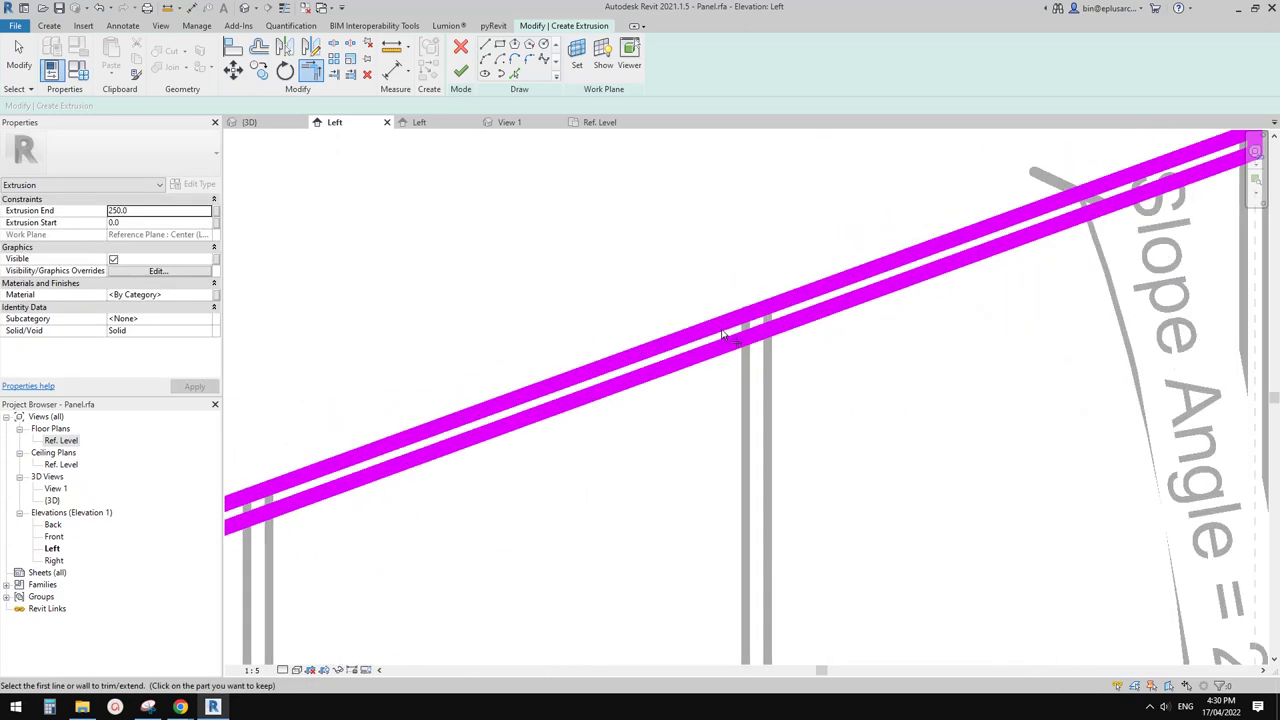
scroll(722, 335, "up", 2)
key("Escape")
middle_click_drag(783, 361, 784, 368)
key("t")
key("l")
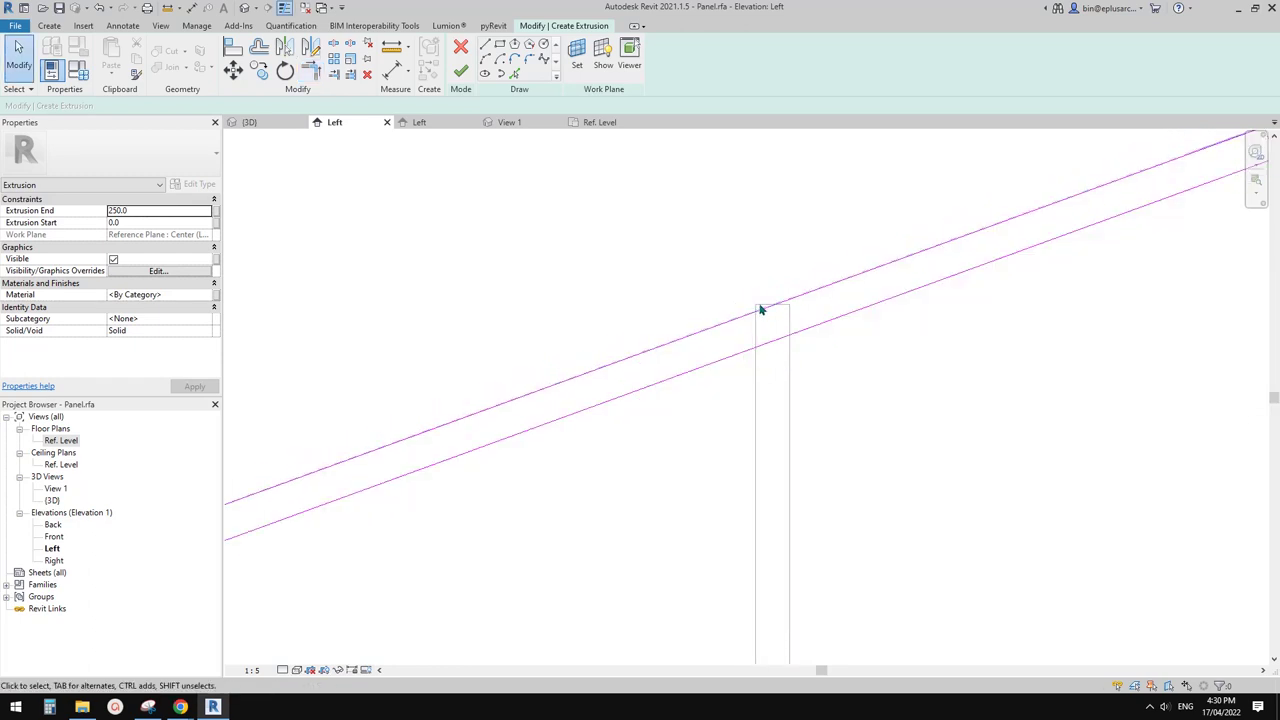
Step: Move the offset sketch line to the upper side of the original sloped line, keeping the 5 mm distance
scroll(773, 305, "down", 3)
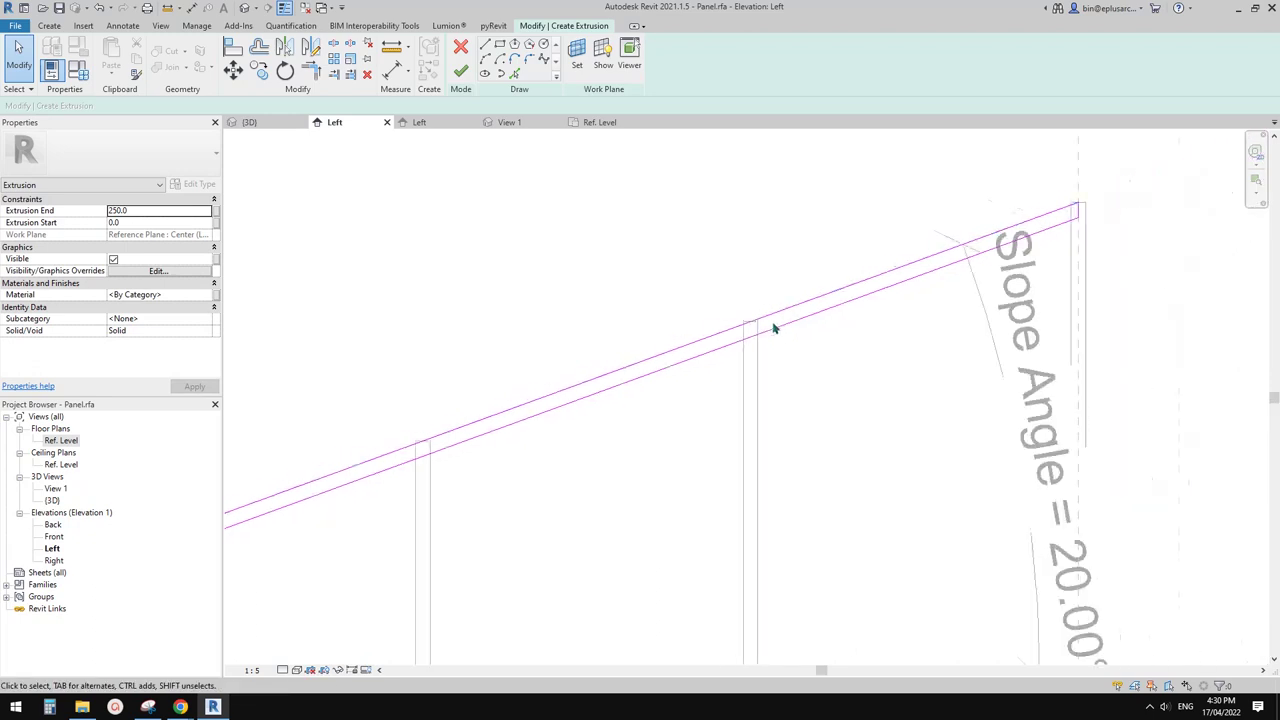
left_click(815, 320)
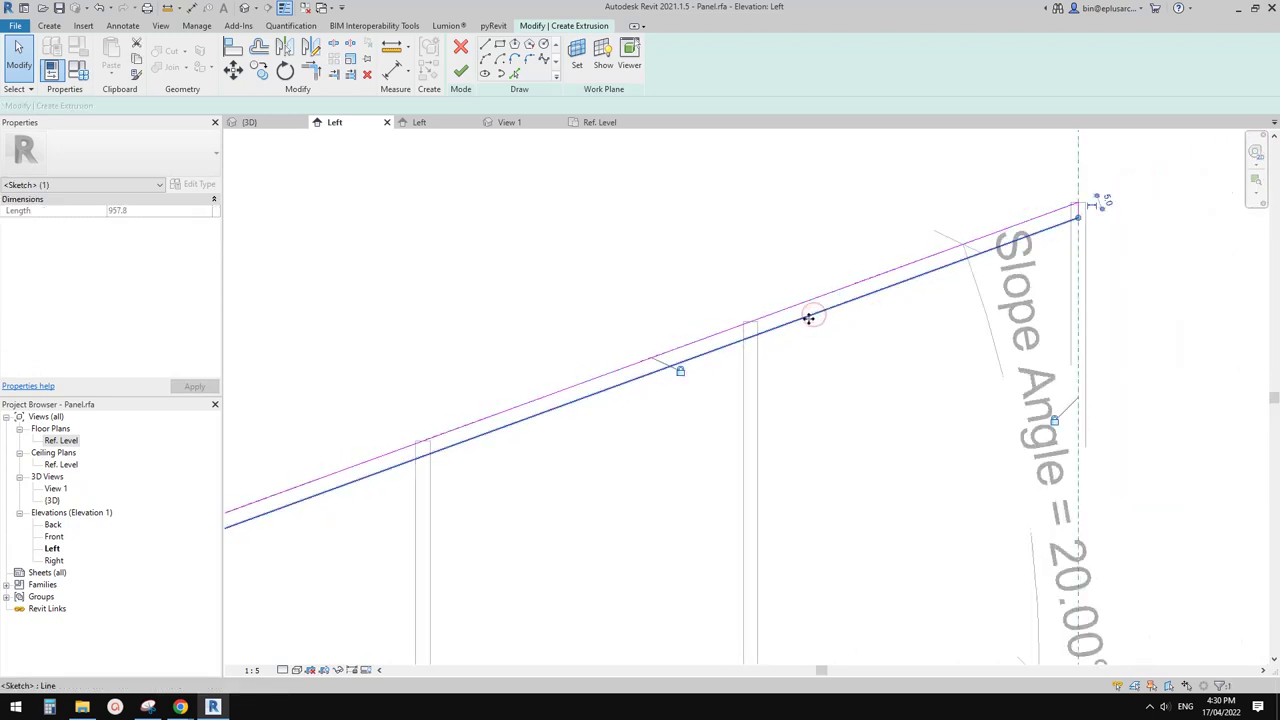
left_click(1110, 203)
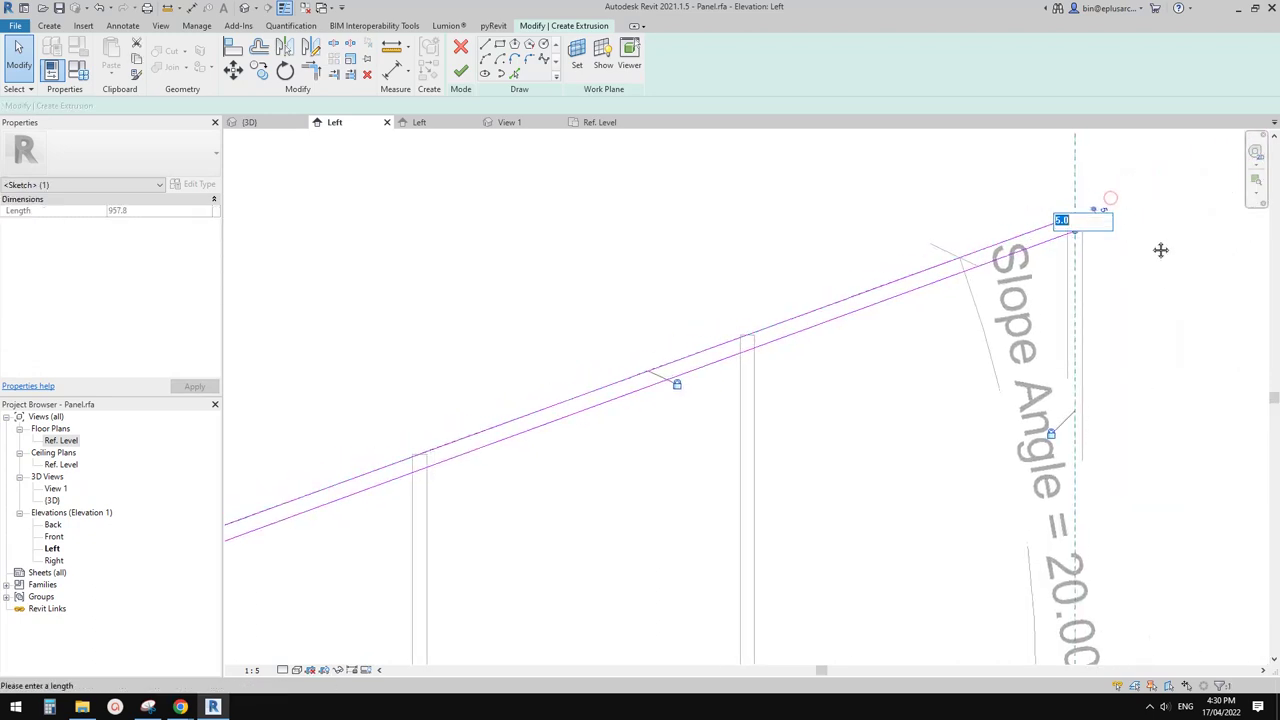
key("Return")
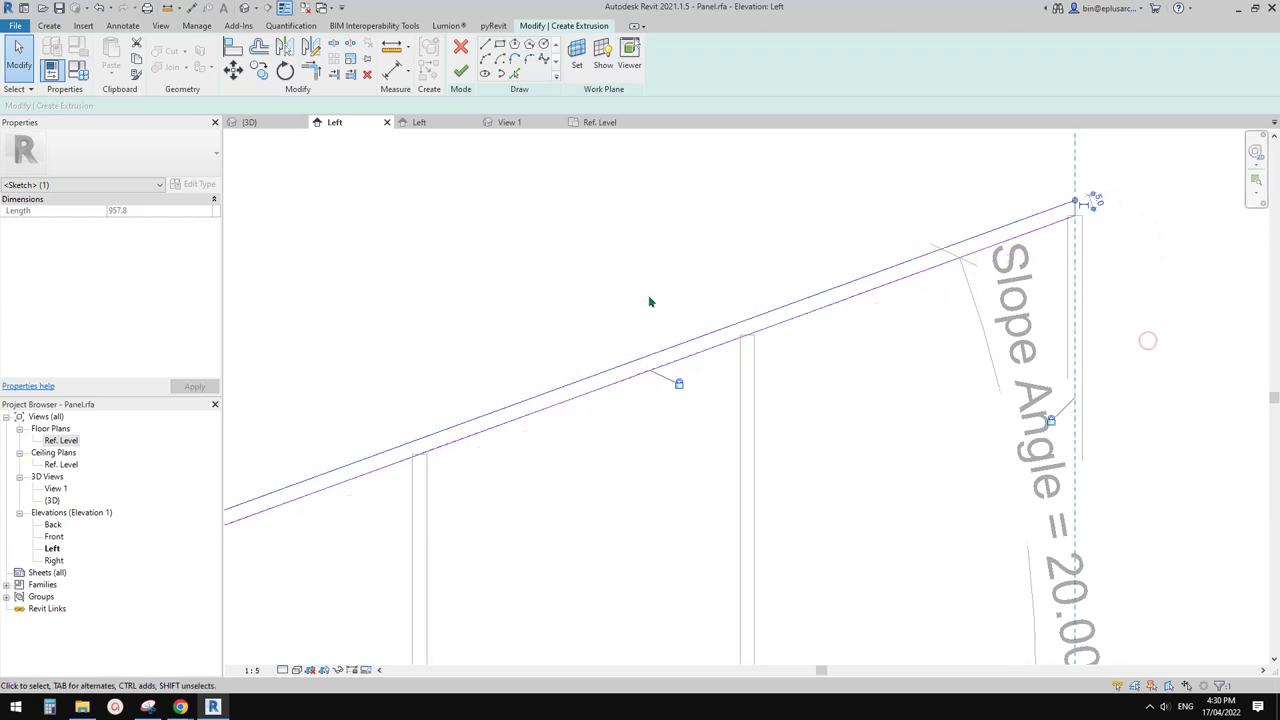
mouse_move(1044, 243)
middle_mouse_down()
mouse_move(929, 277)
mouse_move(897, 252)
middle_mouse_up()
key("Escape")
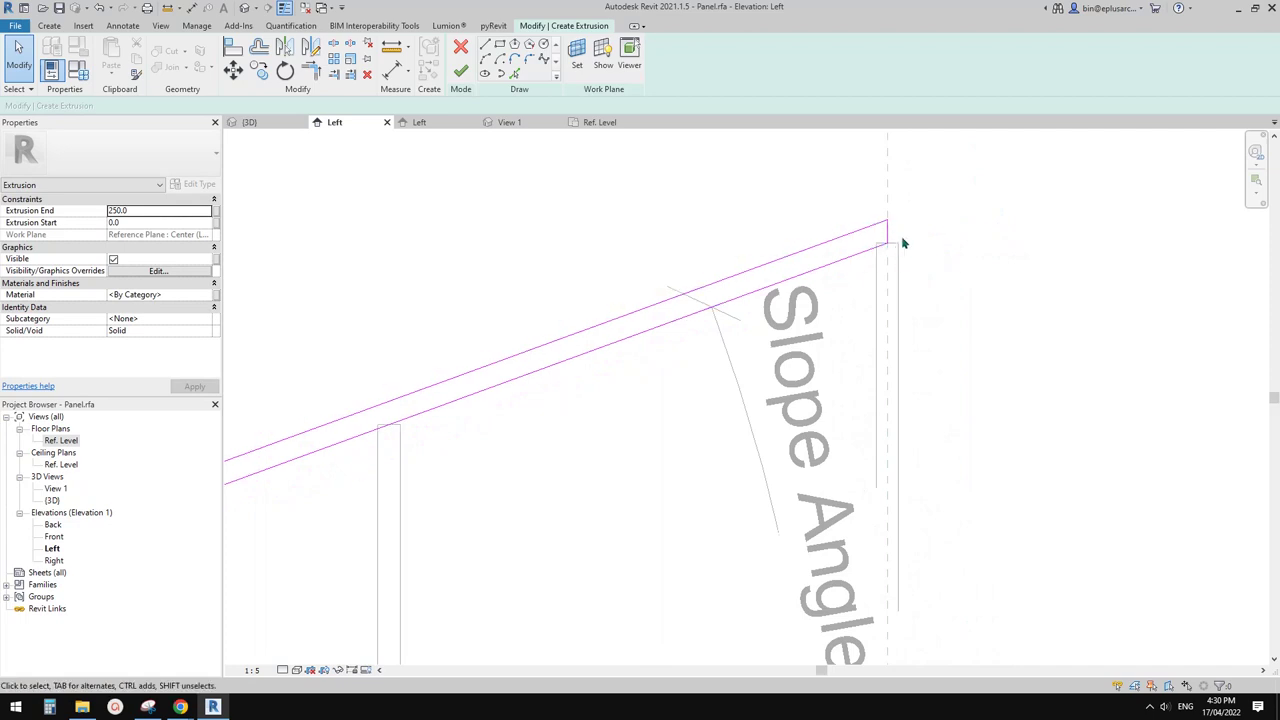
Step: Place an aligned dimension between the two upper sloped sketch lines
scroll(630, 318, "down", 2)
middle_click_drag(640, 314, 1023, 234)
scroll(1000, 245, "up", 1)
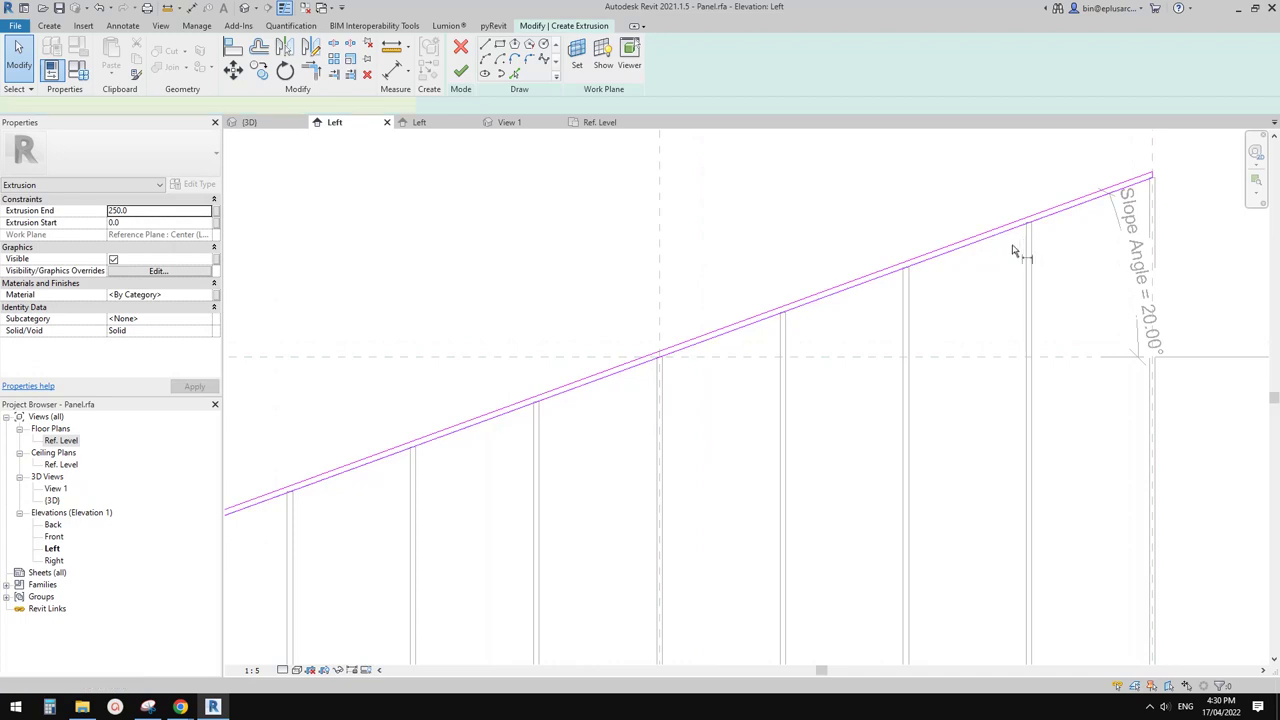
scroll(1026, 240, "up", 2)
key("d")
key("i")
left_click(987, 233)
left_click(988, 225)
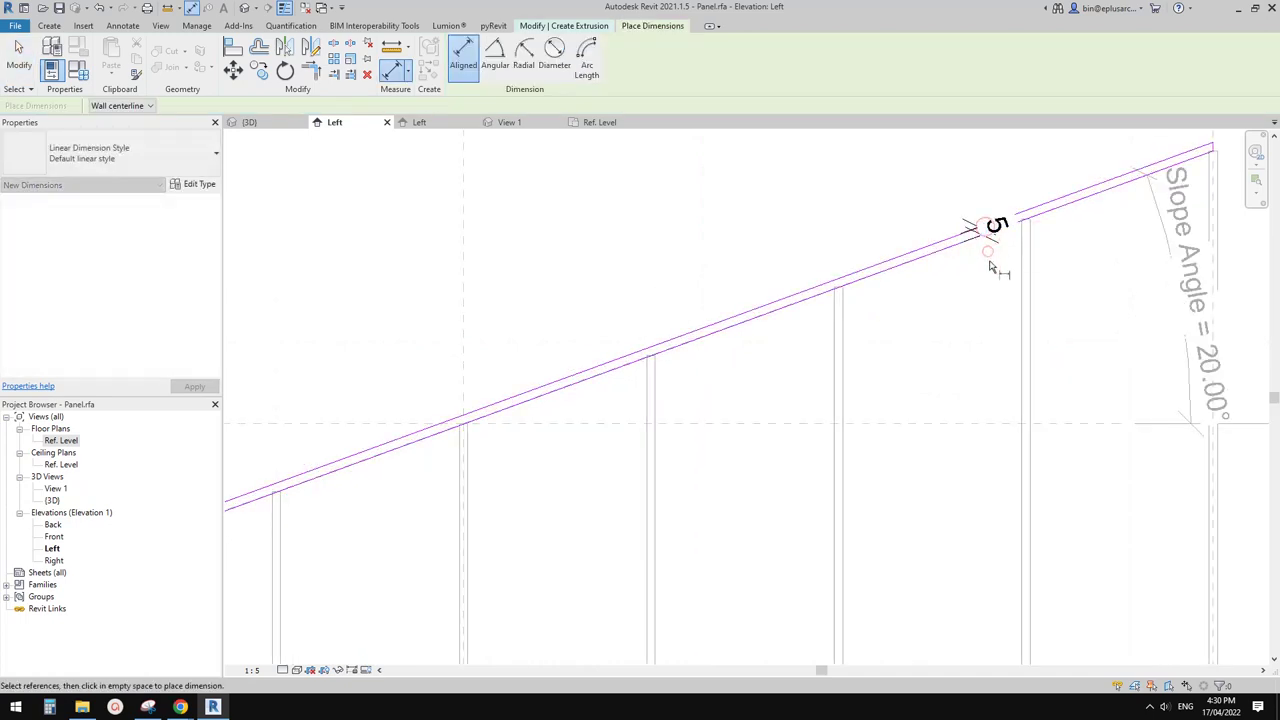
left_click(988, 252)
key("Escape")
Step: Lock the dimension between the two upper sloped sketch lines
left_click(991, 248)
left_click(1009, 239)
left_click(1003, 222)
scroll(996, 228, "down", 2)
middle_click_drag(1040, 245, 888, 330)
middle_click_drag(656, 357, 975, 286)
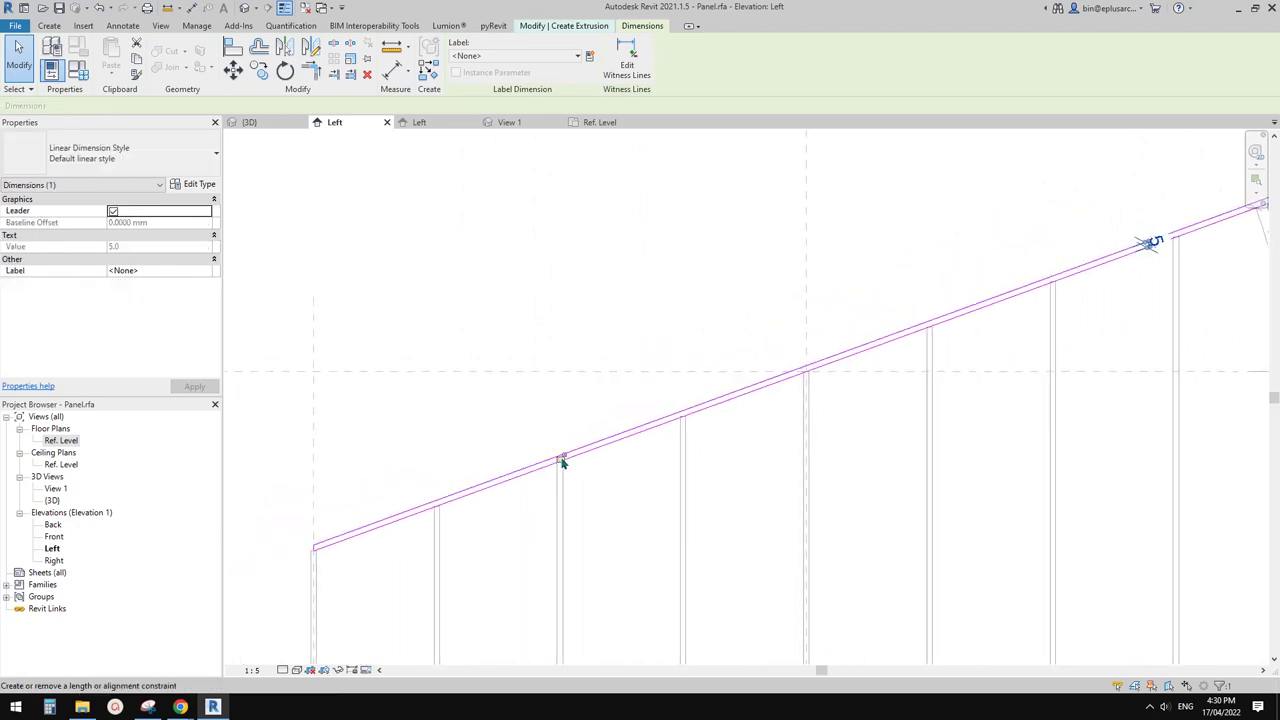
left_click(562, 459)
scroll(925, 350, "down", 2)
middle_click_drag(846, 428, 829, 311)
left_click(829, 311)
Step: Offset the lower sloped sketch line downward by the same 5 mm as the upper pair, keeping the original
scroll(845, 350, "down", 1)
middle_click_drag(855, 385, 843, 300)
middle_click_drag(812, 511, 827, 380)
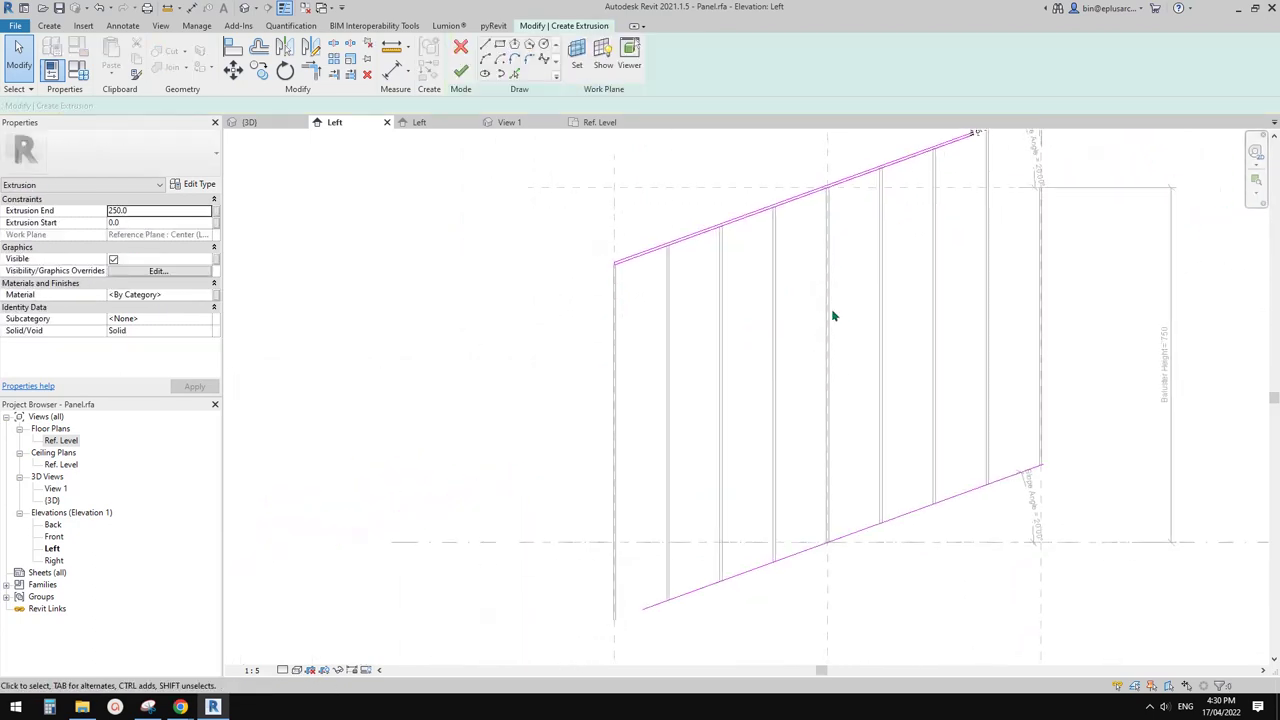
scroll(783, 434, "up", 3)
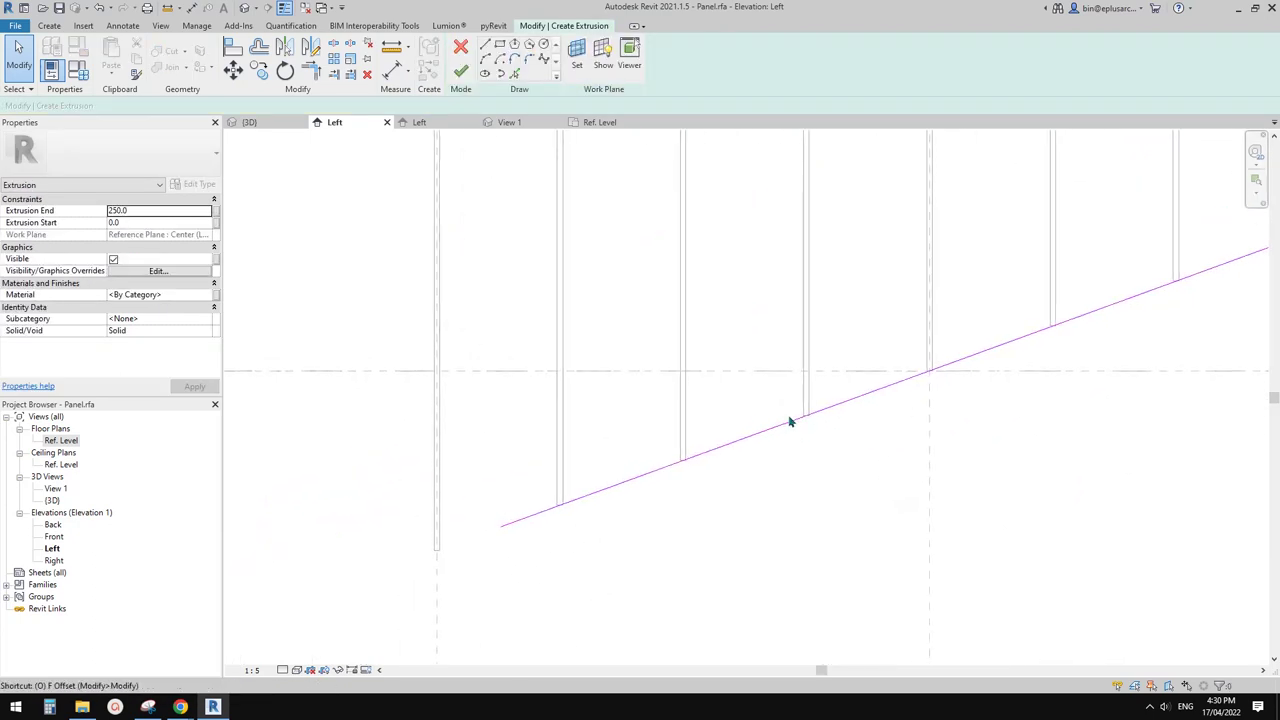
key("f")
left_click(759, 443)
Step: Sketch locked vertical lines along the reference planes at both ends of the panel, crossing the lower sloped lines
left_click(514, 75)
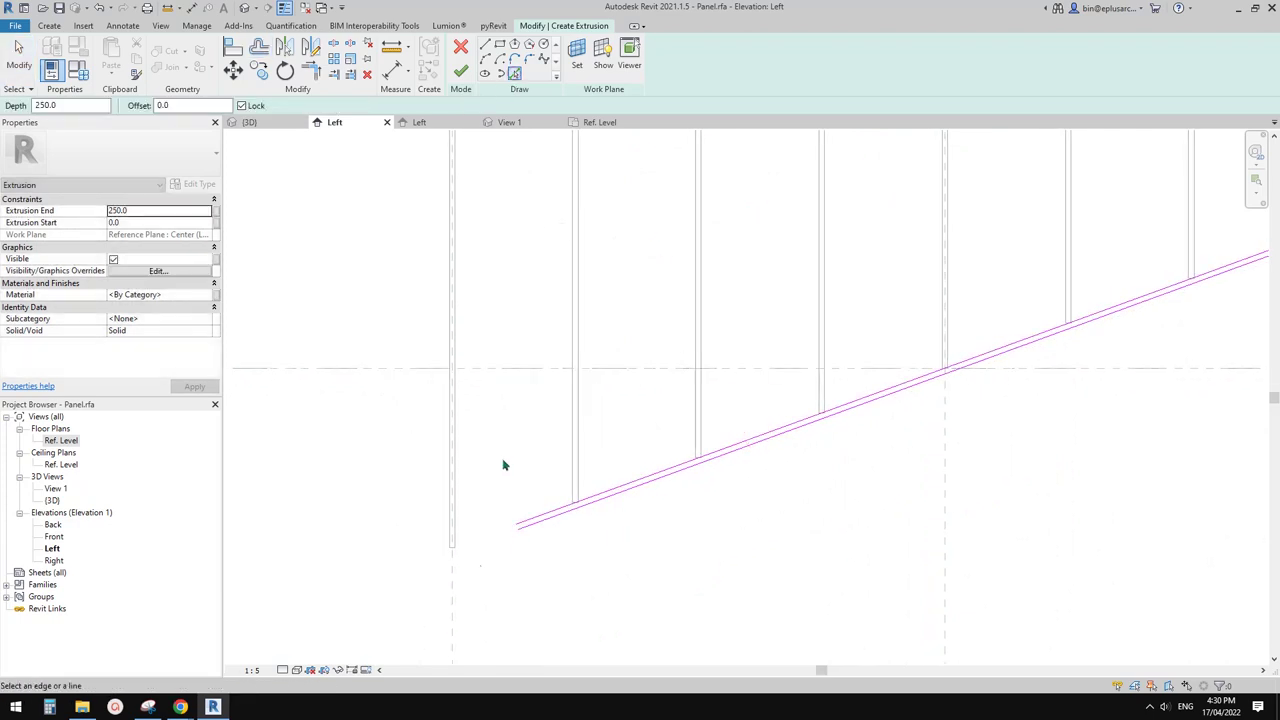
left_click(453, 591)
scroll(482, 572, "down", 2)
mouse_move(564, 550)
middle_mouse_down()
mouse_move(571, 537)
mouse_move(509, 552)
middle_mouse_up()
scroll(938, 413, "up", 1)
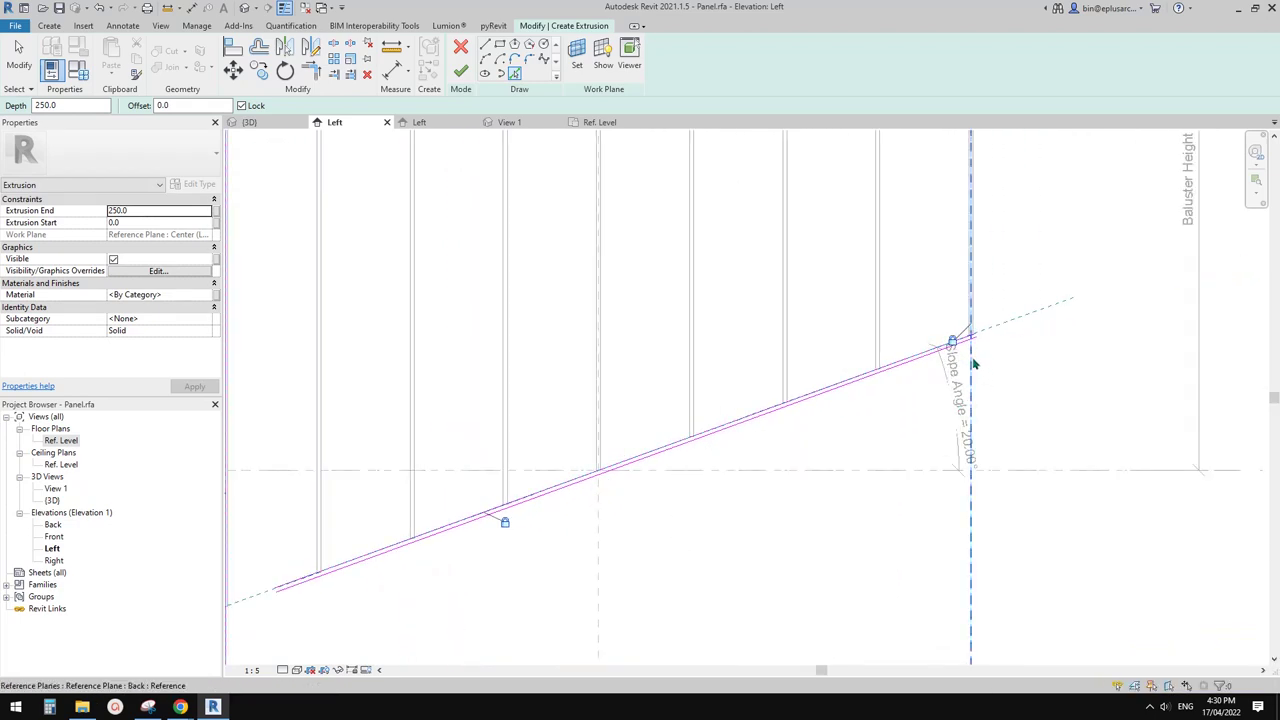
left_click(973, 364)
Step: Trim both lower sloped lines to the vertical sketch line at the panel's higher end
key("Escape")
scroll(979, 346, "up", 3)
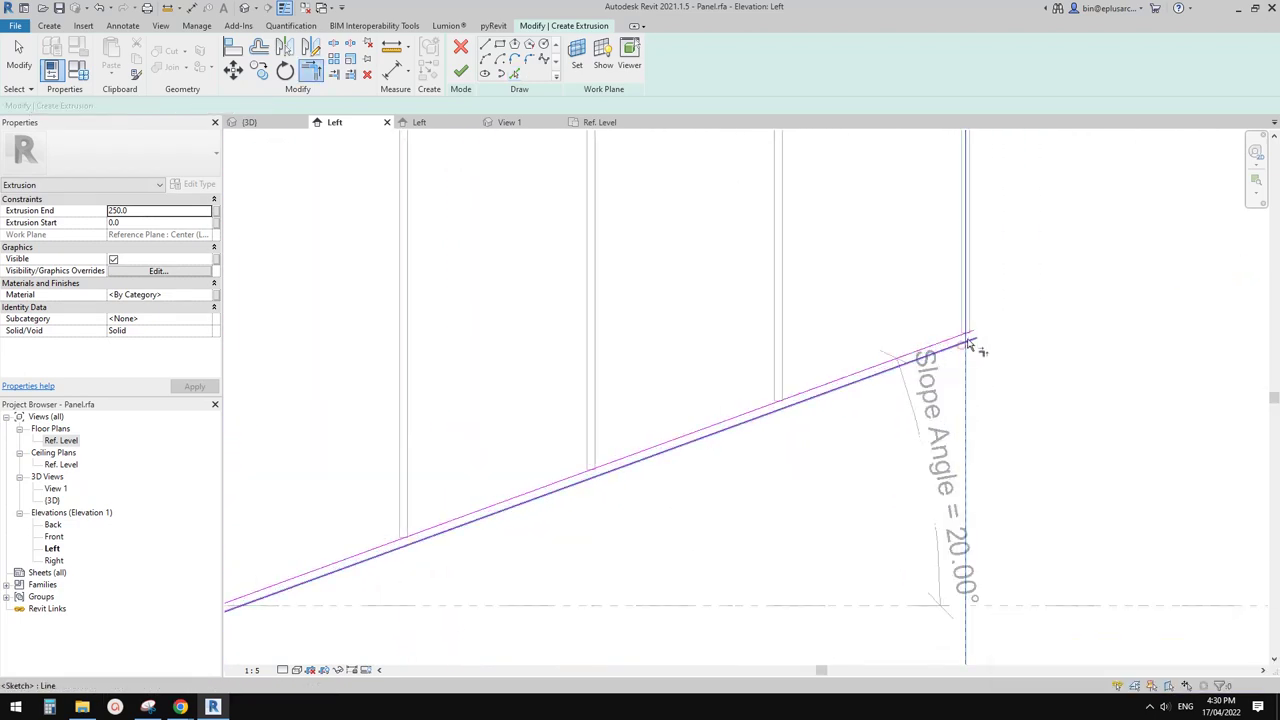
scroll(968, 343, "up", 4)
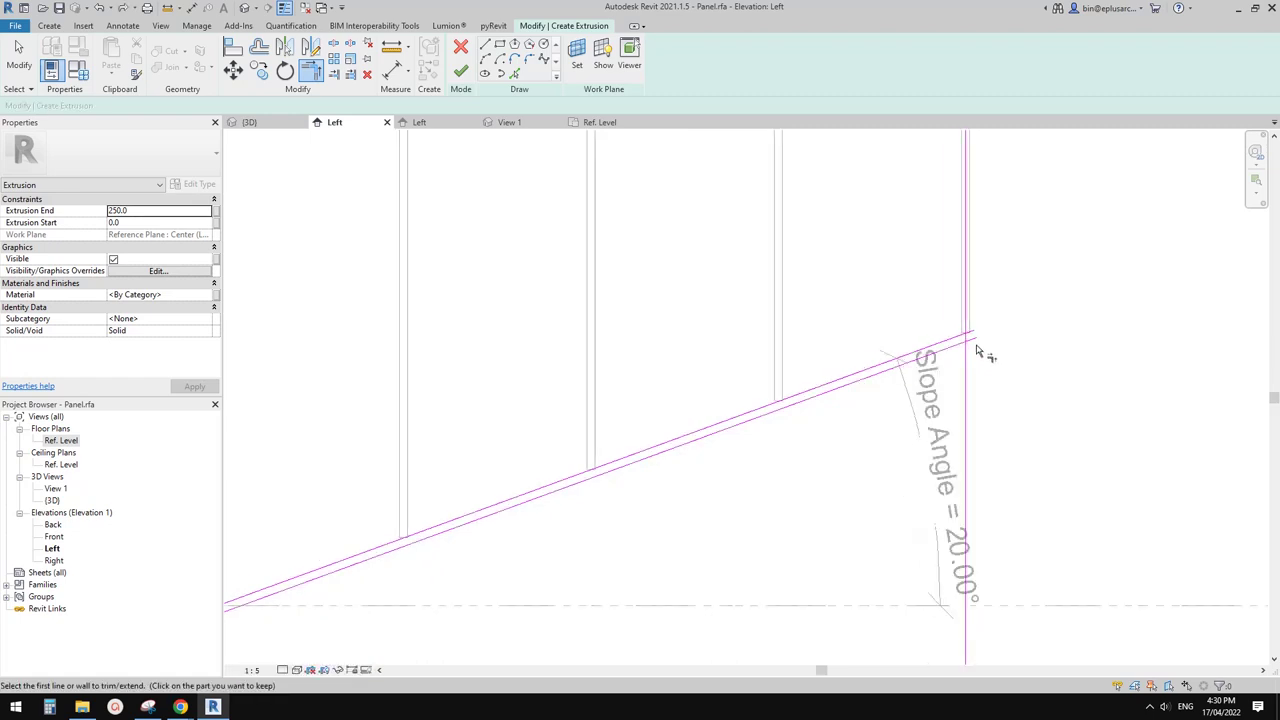
key("t")
key("l")
scroll(957, 349, "down", 5)
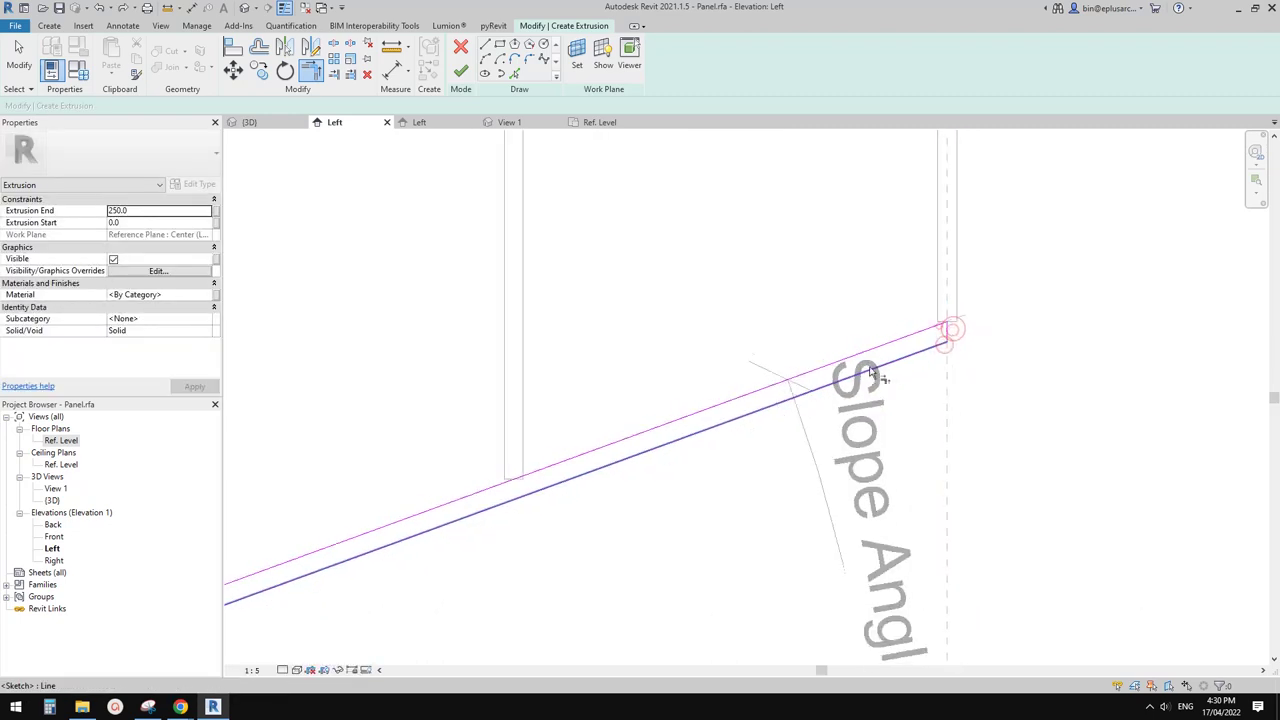
Step: Trim and extend both lower sloped lines to the vertical sketch line at the panel's lower end
middle_click_drag(725, 410, 1014, 308)
scroll(1014, 308, "down", 1)
middle_click_drag(446, 513, 763, 400)
scroll(655, 425, "up", 4)
scroll(686, 418, "up", 5)
left_click(798, 368)
left_click(593, 431)
left_click(593, 435)
left_click(814, 344)
Step: Finish the extrusion sketch containing the upper and lower sloped rails
scroll(738, 339, "down", 2)
key("Escape")
mouse_move(718, 330)
middle_mouse_down()
mouse_move(690, 346)
mouse_move(677, 251)
mouse_move(632, 313)
middle_mouse_up()
left_click(460, 71)
Step: Try to align the edge of the baluster at the panel's lower end with the vertical reference plane and lock it
scroll(632, 290, "down", 5)
middle_click_drag(633, 265, 651, 383)
scroll(626, 445, "up", 7)
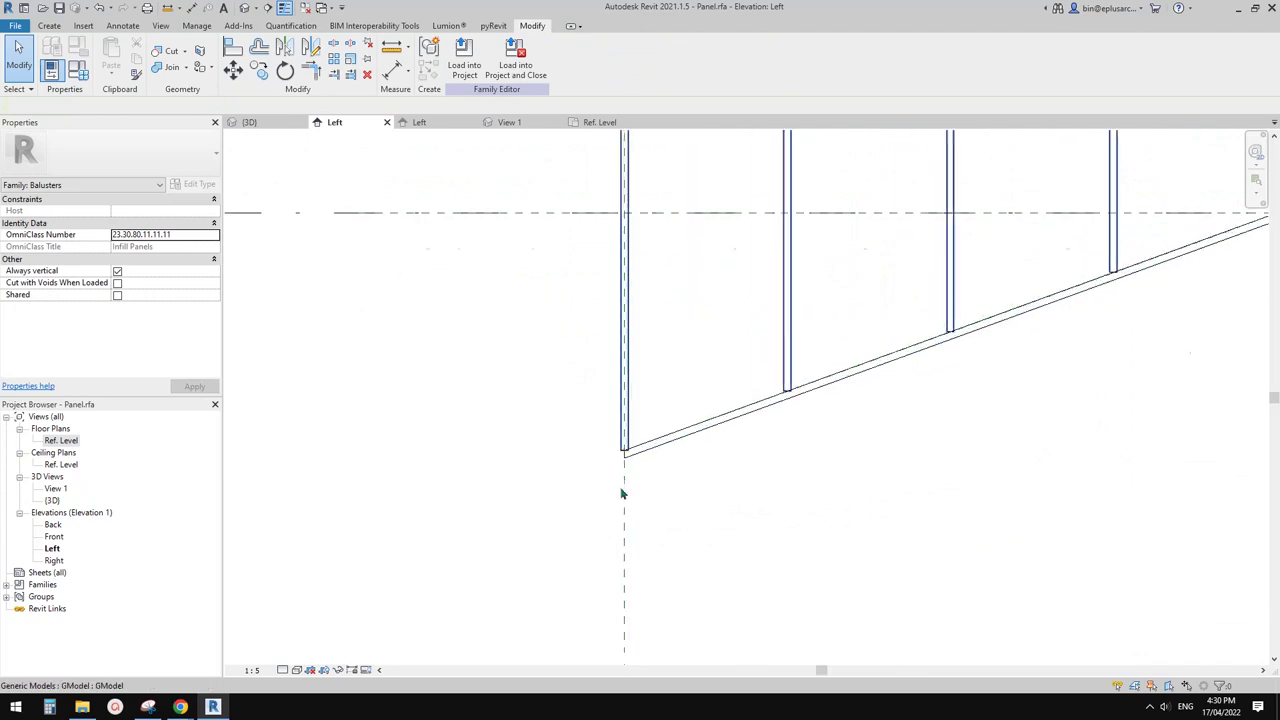
scroll(648, 441, "down", 9)
middle_click_drag(636, 165, 623, 406)
scroll(624, 390, "up", 12)
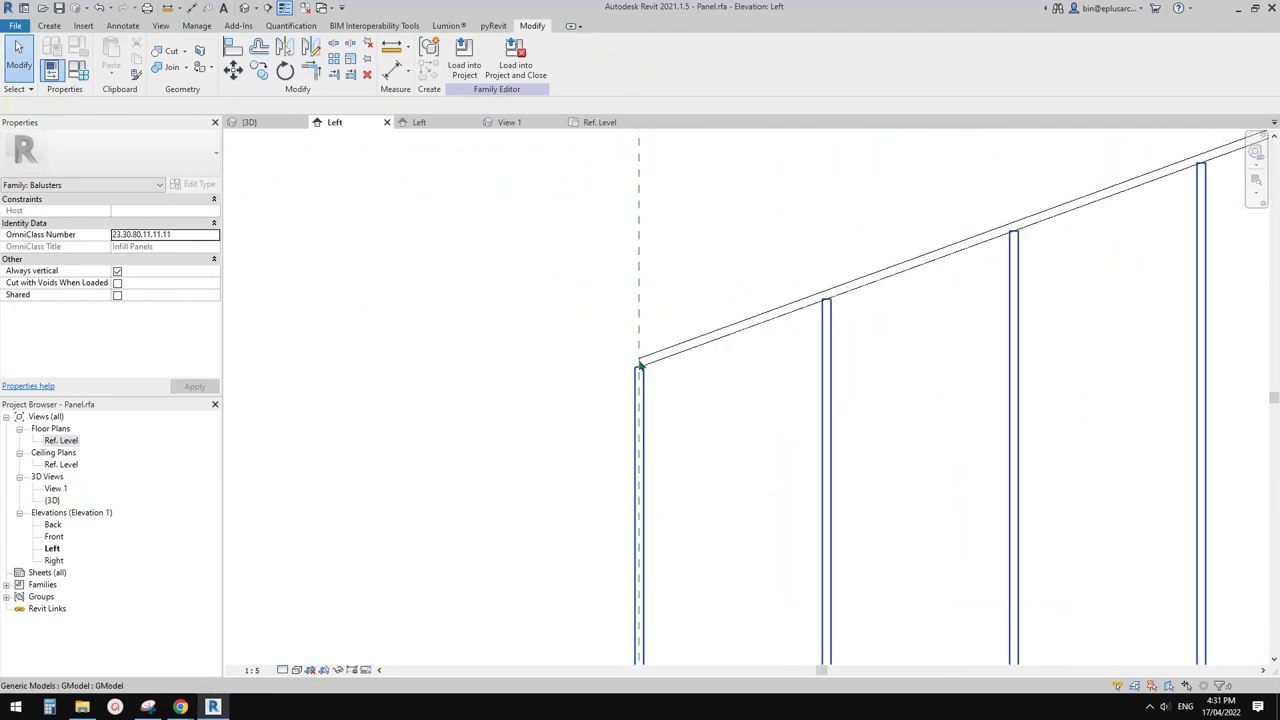
key("a")
key("l")
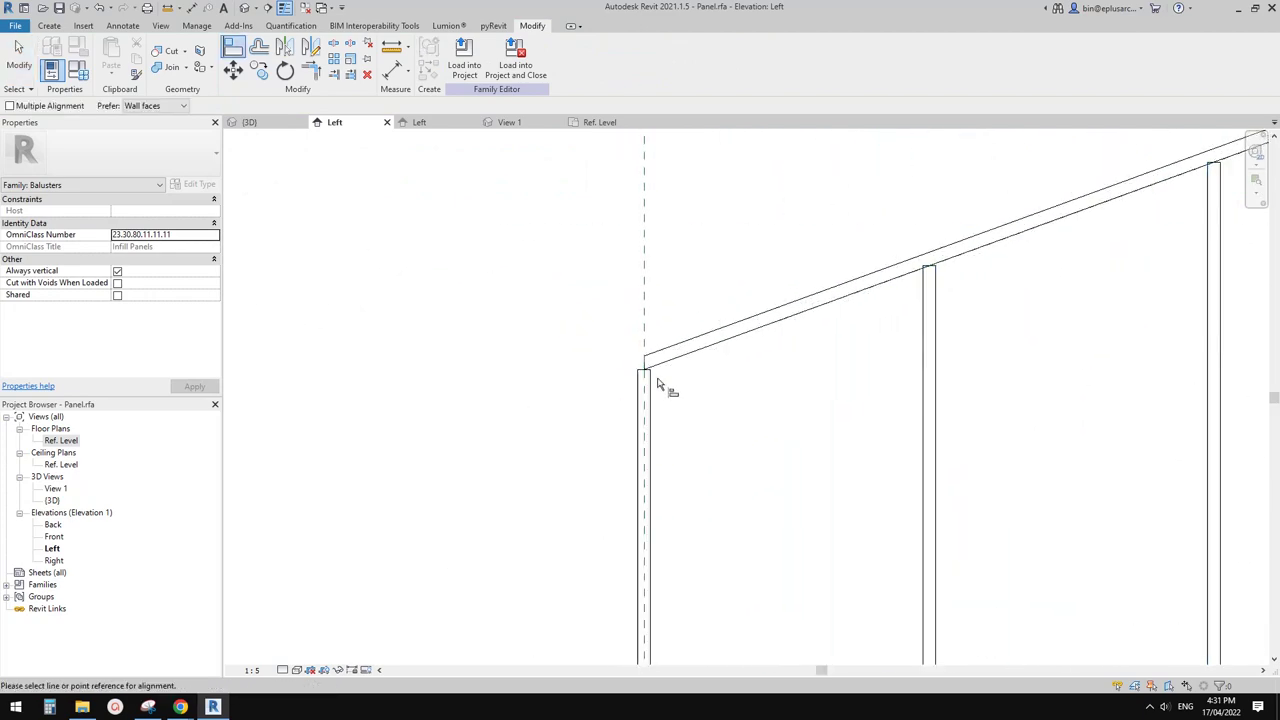
left_click(645, 290)
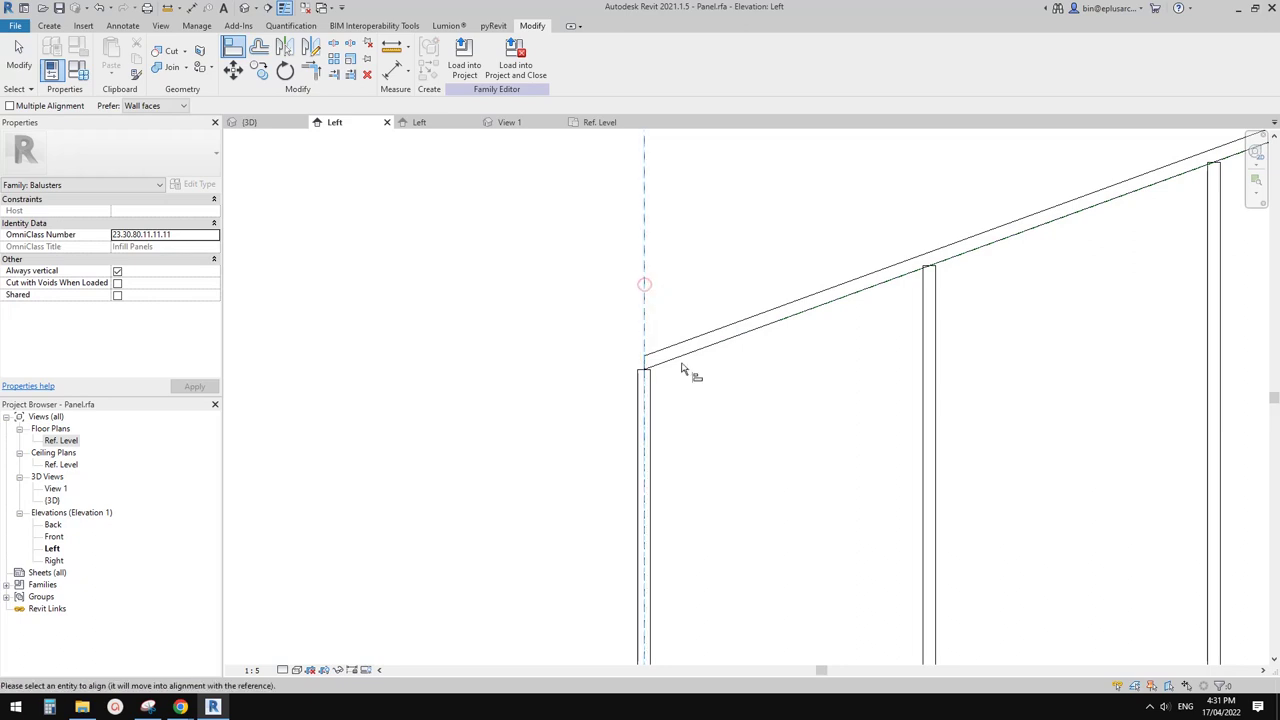
left_click(643, 403)
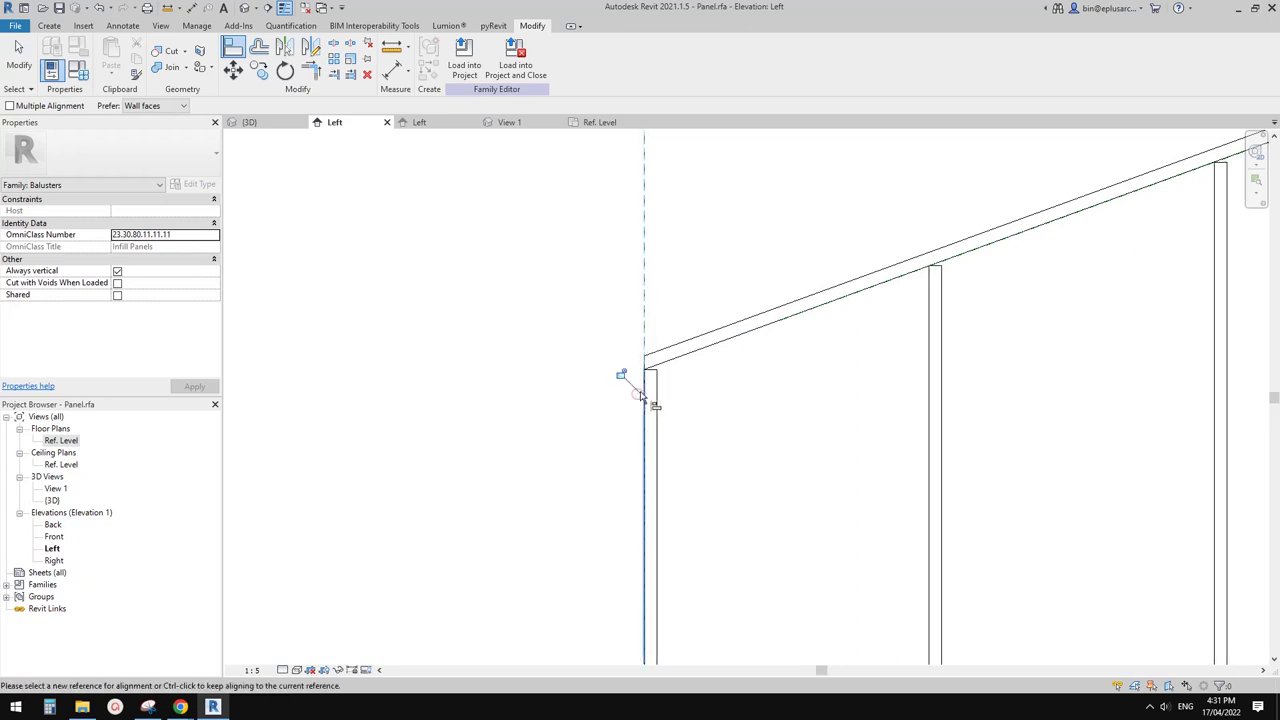
scroll(657, 423, "down", 6)
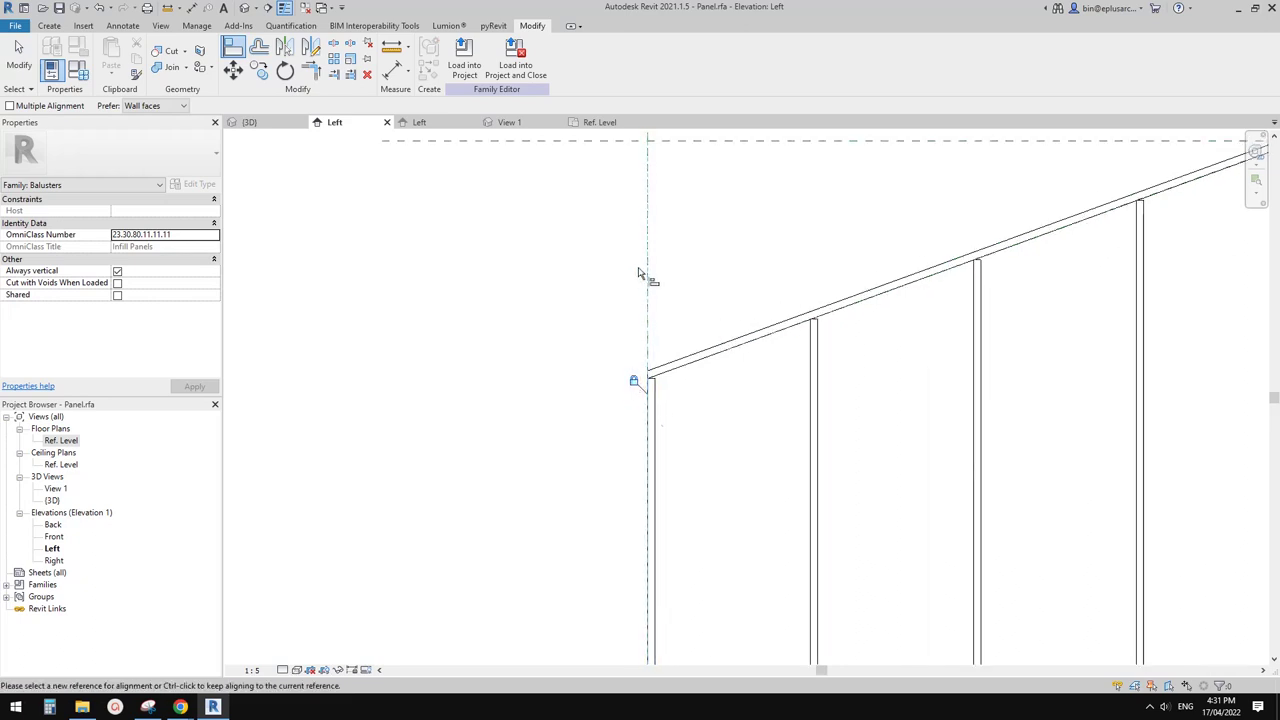
scroll(679, 378, "up", 3)
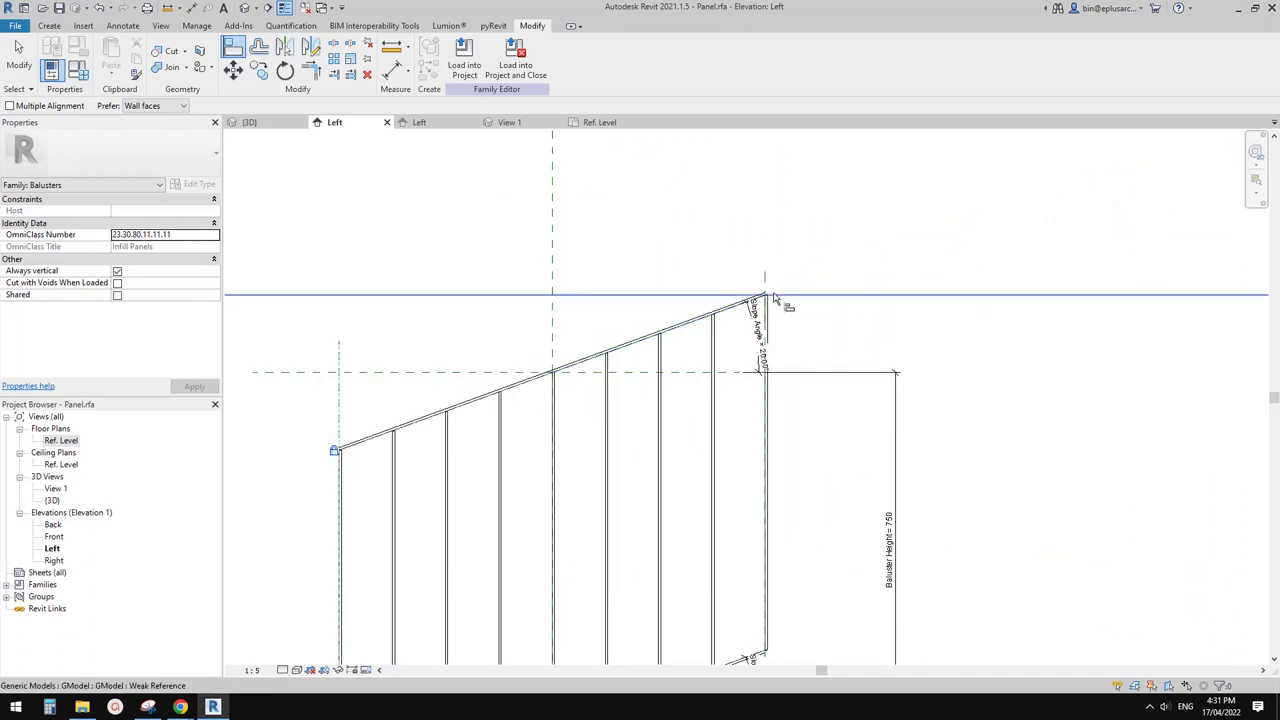
key("Escape")
key("Escape")
Step: Examine how the ends of the upper sloped rail meet the outer balusters and reference planes
middle_click_drag(528, 392, 670, 346)
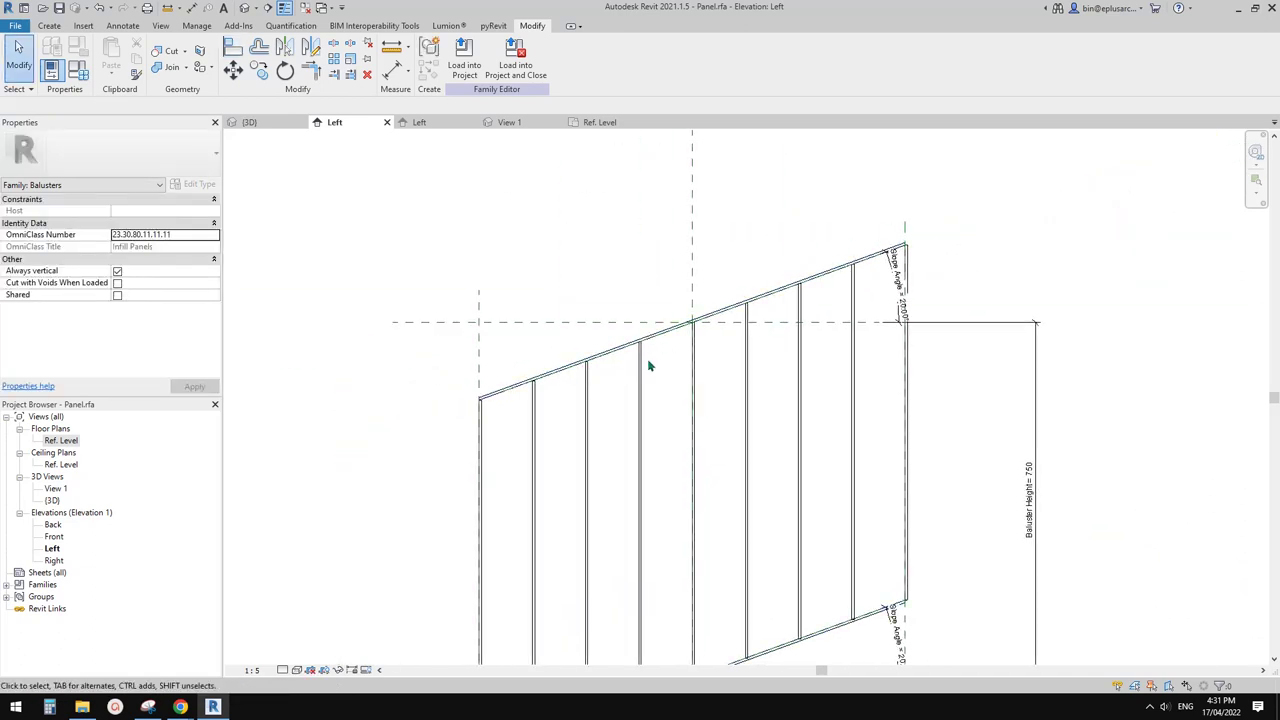
scroll(640, 415, "up", 1)
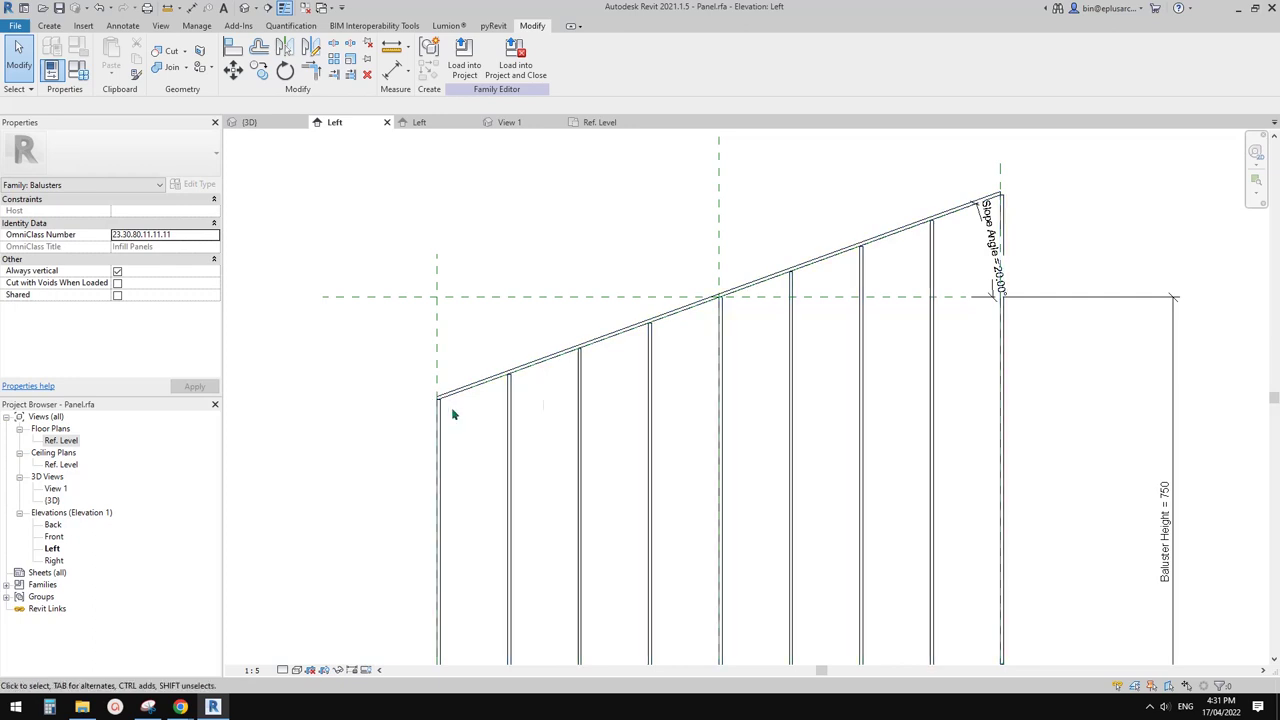
scroll(820, 314, "up", 1)
scroll(969, 231, "up", 1)
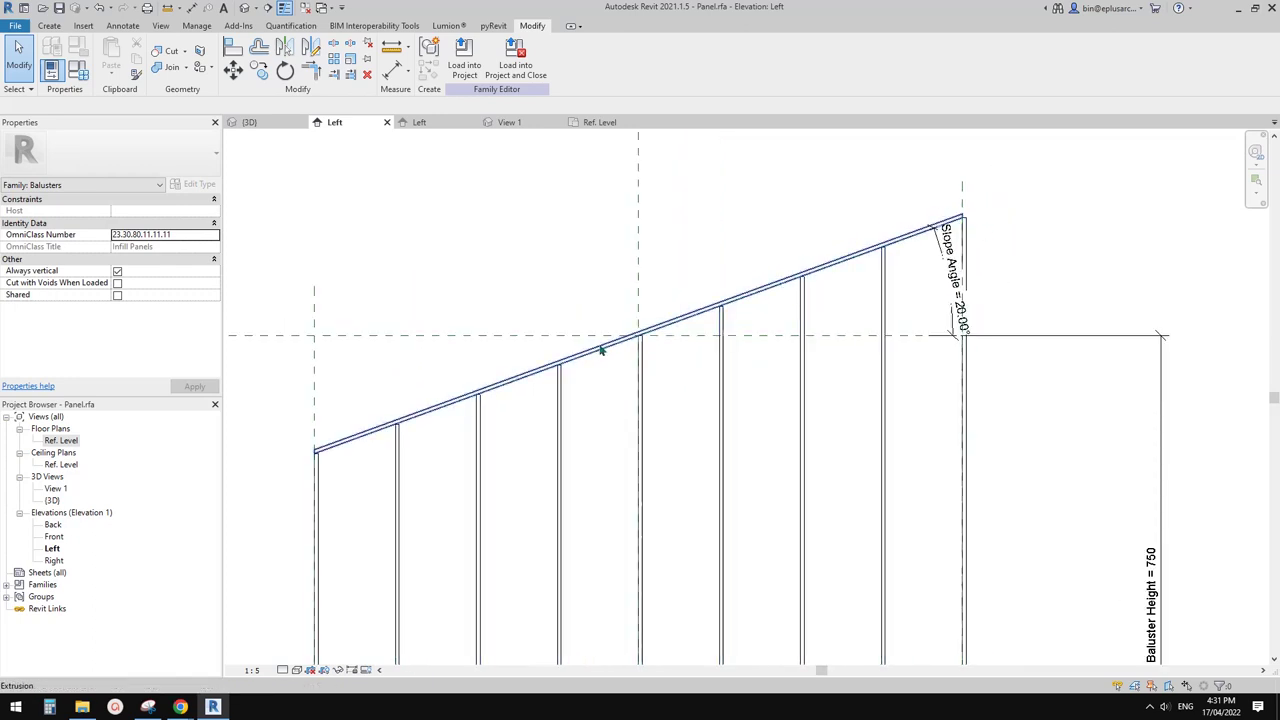
left_click(399, 445)
left_click(1083, 243)
middle_click_drag(703, 286, 765, 265)
scroll(738, 271, "up", 4)
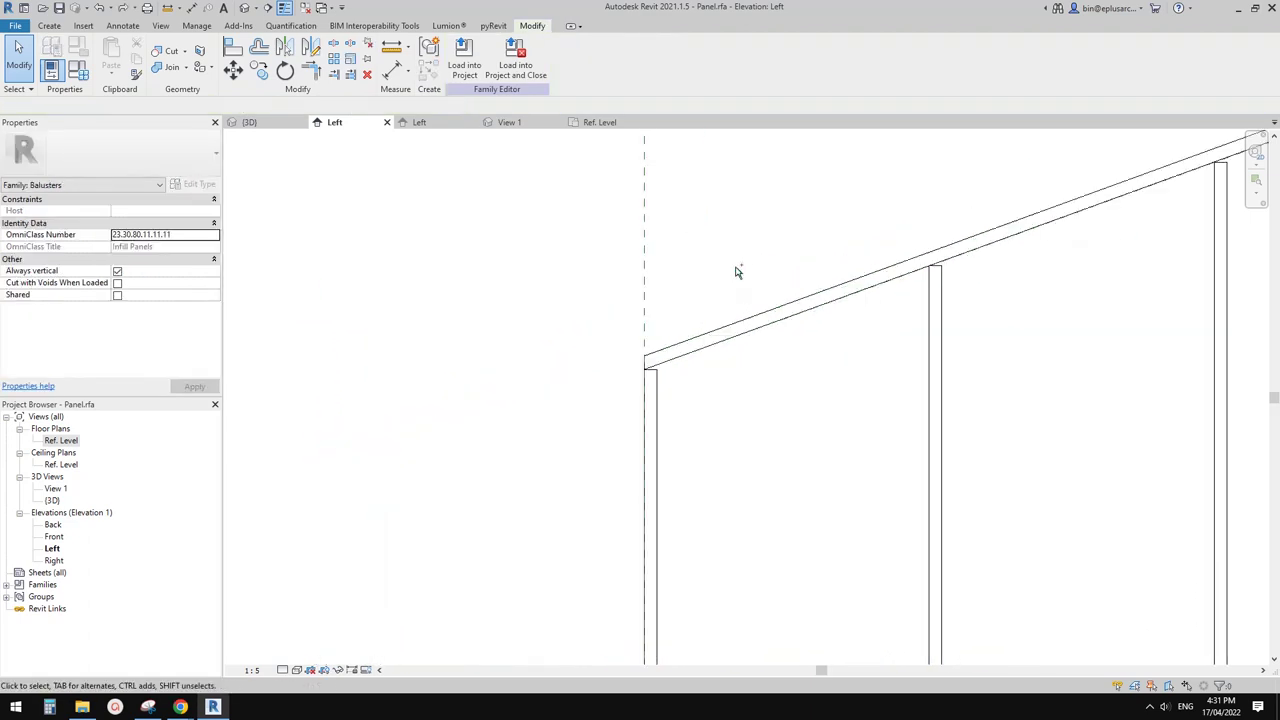
scroll(724, 288, "down", 4)
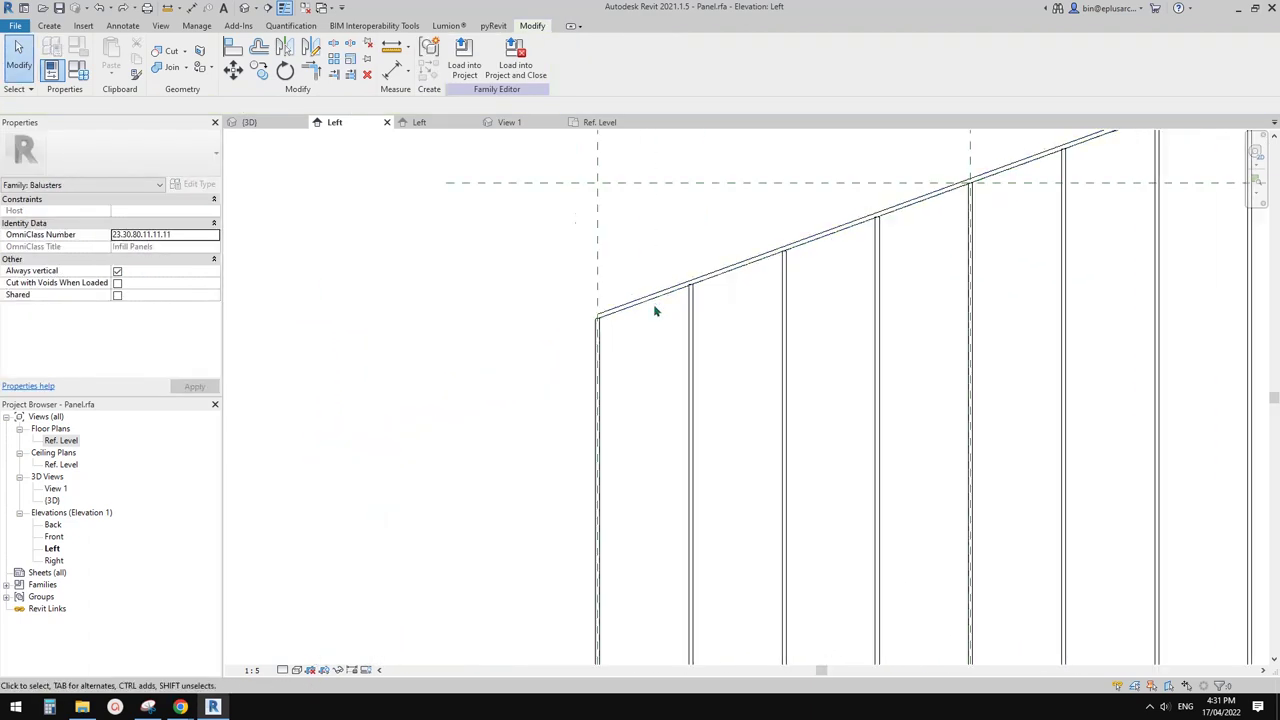
Step: Review the type properties of the nested GModel baluster array and close them without changes
left_click(606, 349)
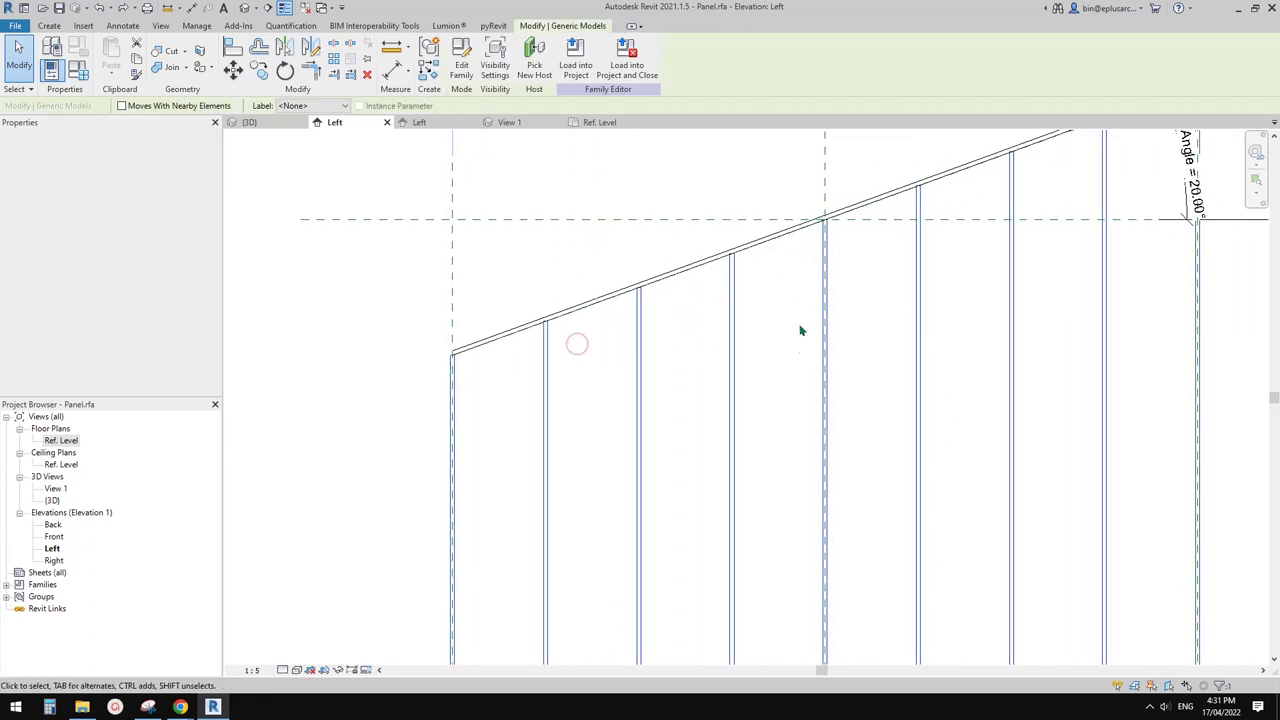
scroll(798, 310, "down", 2)
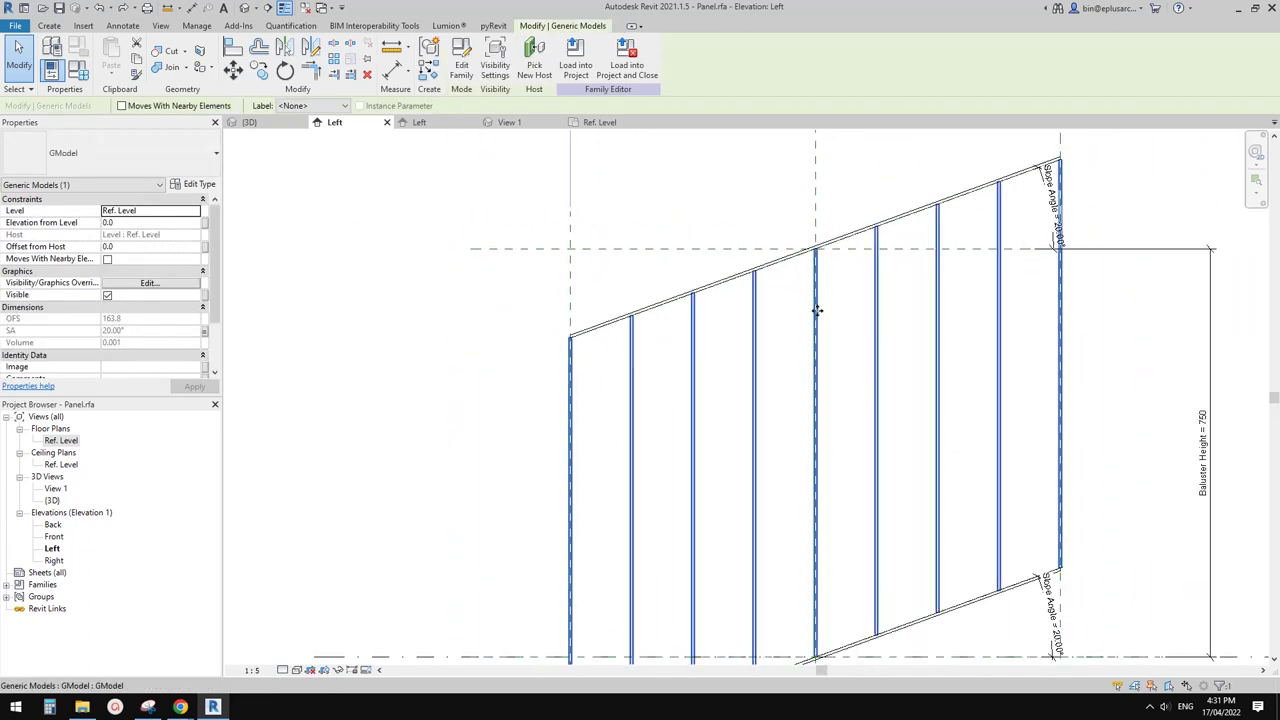
middle_click_drag(808, 311, 705, 329)
left_click(698, 329)
left_click(653, 331)
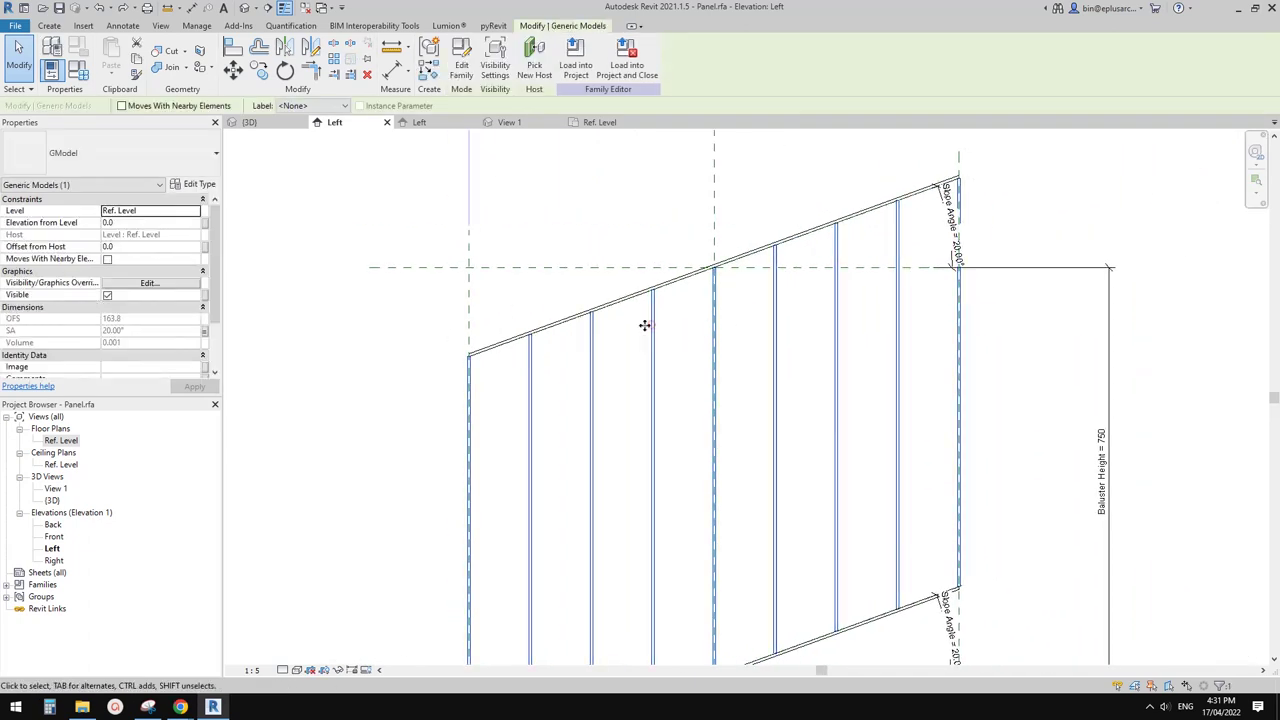
left_click(195, 185)
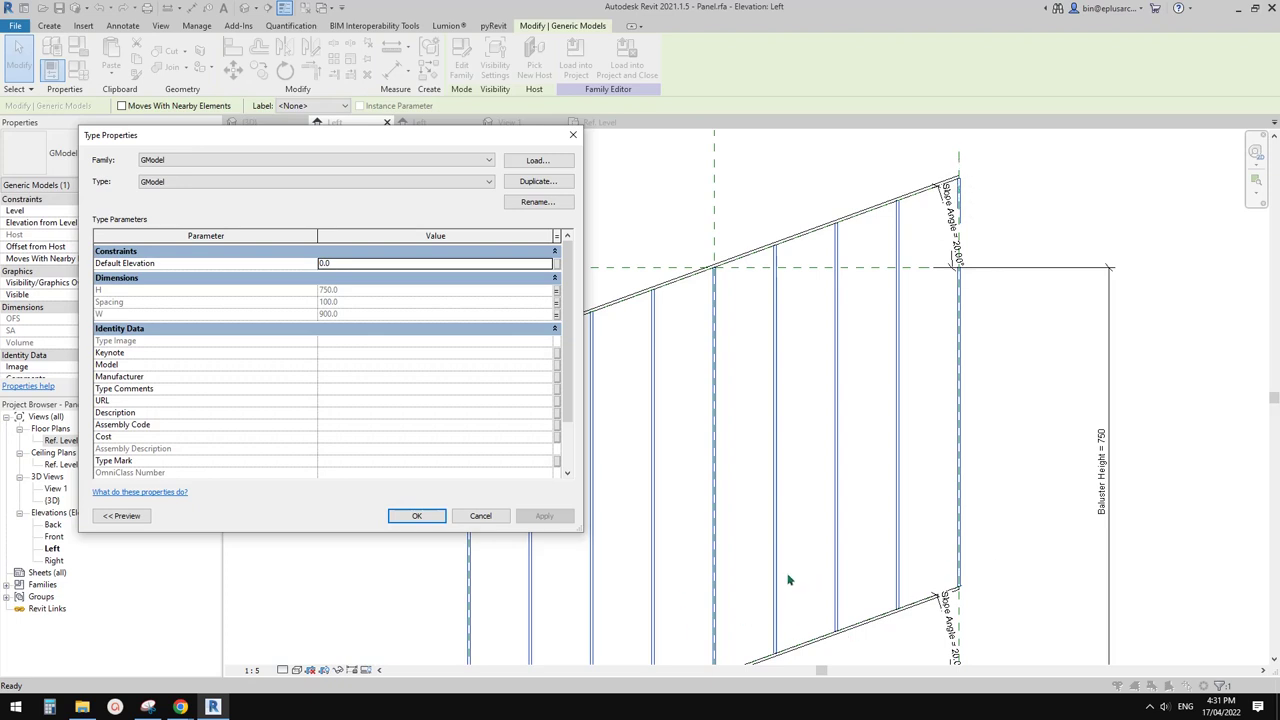
left_click(481, 516)
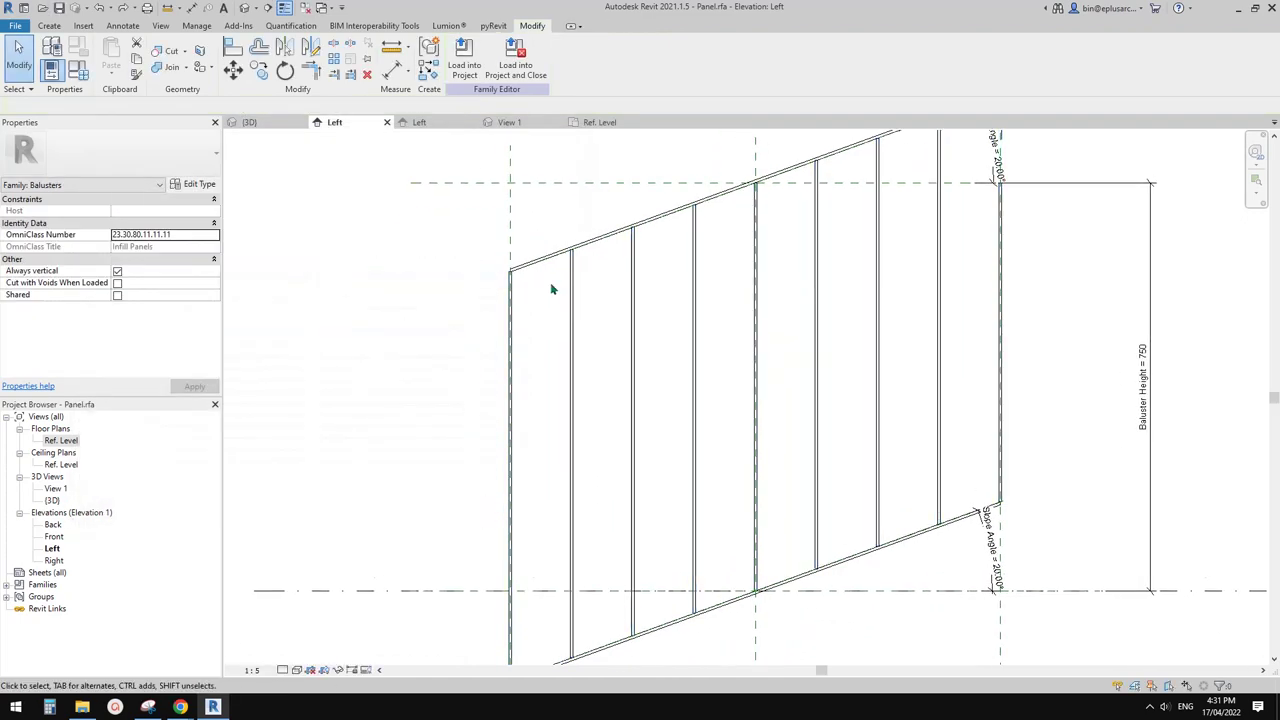
Step: Open the nested GModel baluster array family for editing
left_click(580, 289)
scroll(581, 289, "down", 1)
middle_click_drag(604, 303, 507, 286)
left_click(546, 292)
left_click(501, 283)
mouse_move(505, 183)
middle_mouse_down()
mouse_move(517, 206)
mouse_move(487, 180)
middle_mouse_up()
middle_click_drag(494, 264, 489, 260)
key("Escape")
left_click(464, 283)
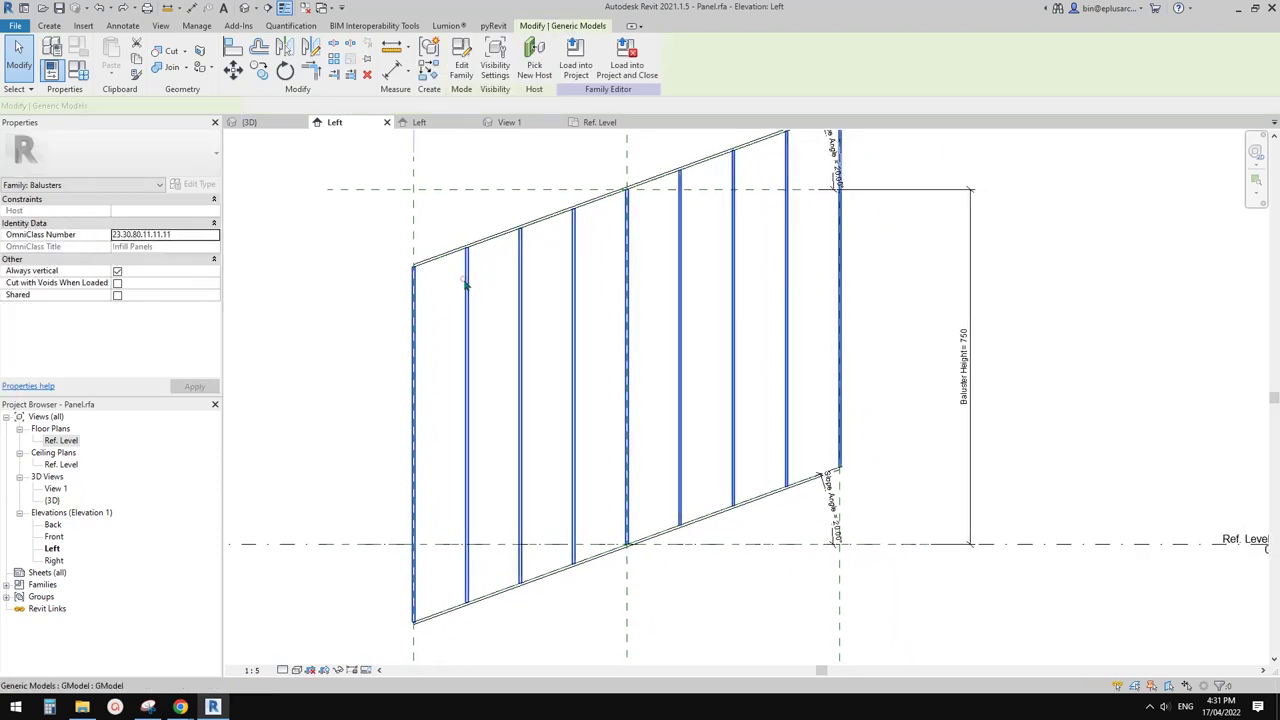
middle_click_drag(621, 291, 611, 323)
left_click(478, 323)
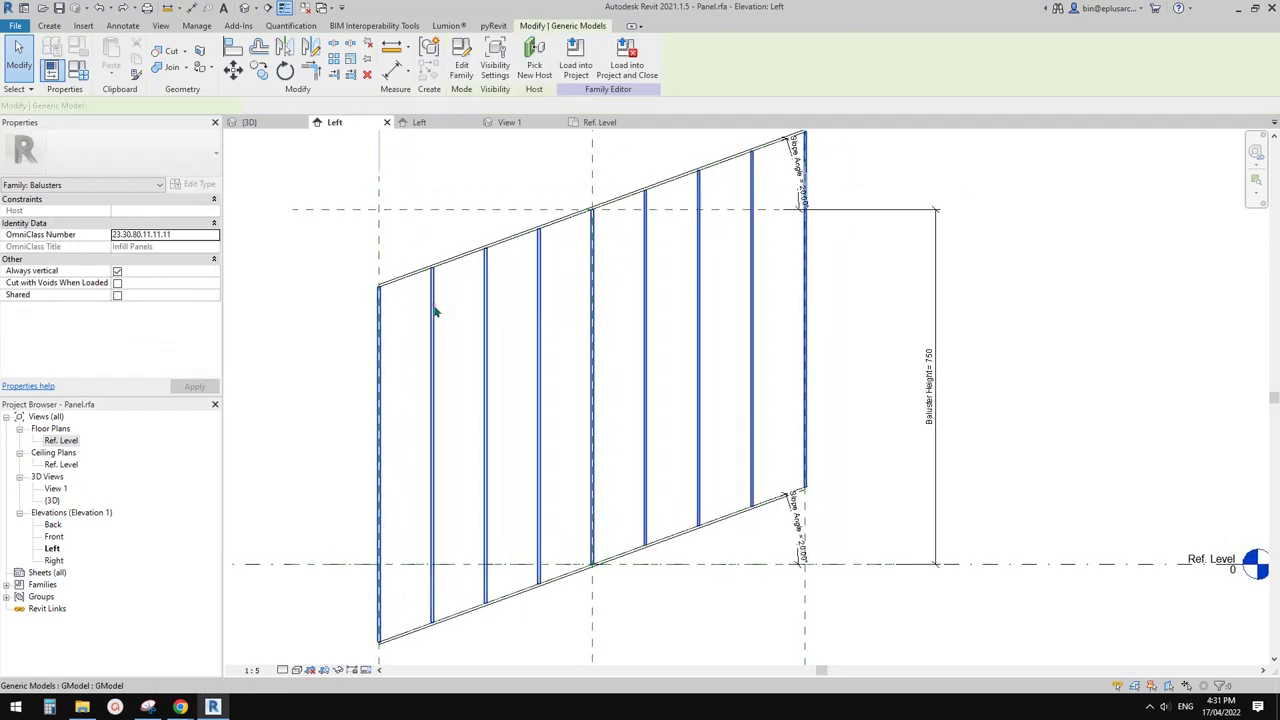
left_click(462, 65)
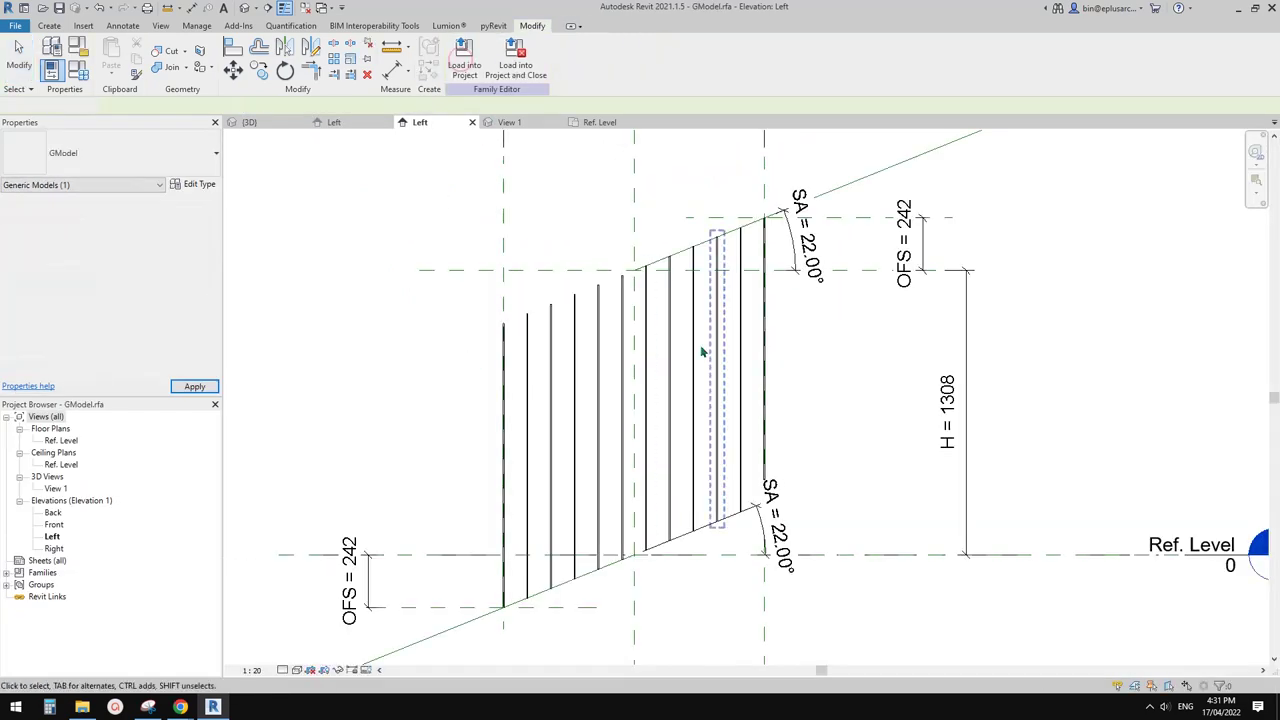
Step: Align the edge of the baluster at the panel's lower end with the vertical reference plane, removing the conflicting constraints
scroll(534, 314, "up", 2)
scroll(522, 316, "up", 2)
scroll(518, 265, "up", 2)
left_click(524, 223)
scroll(523, 286, "up", 2)
left_click(519, 280)
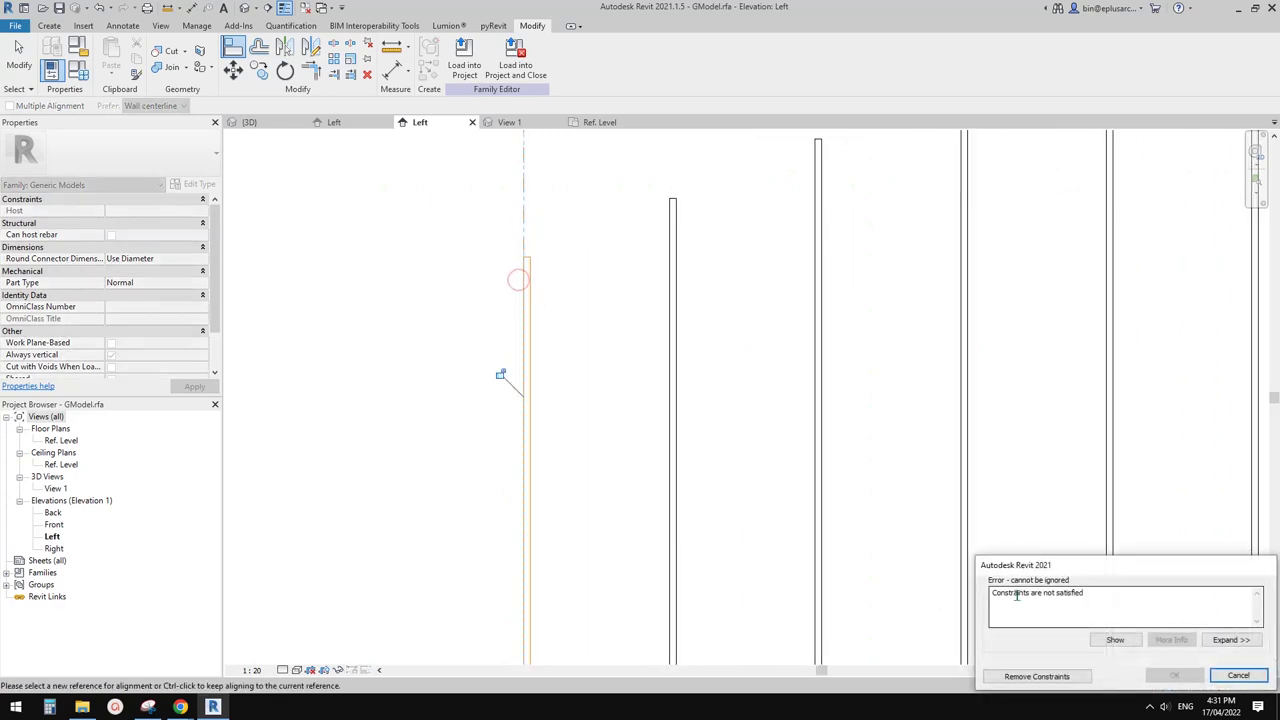
left_click(1037, 676)
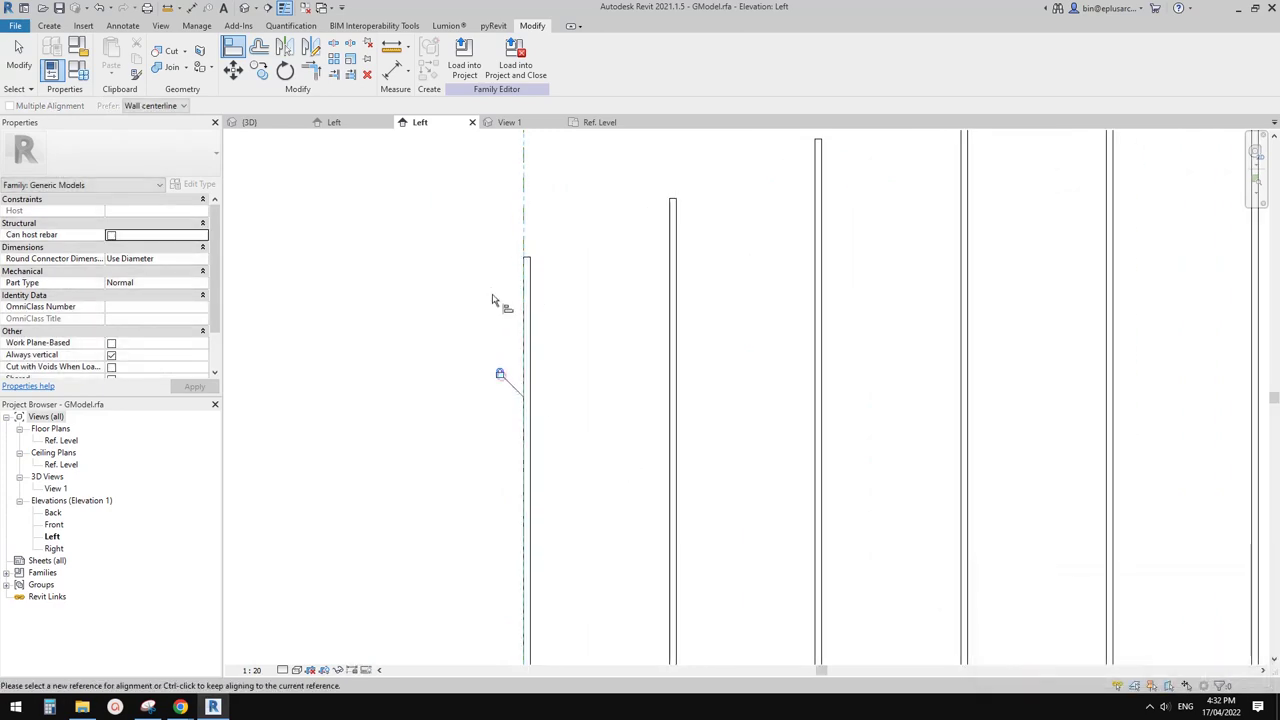
Step: Align the edge of the baluster at the panel's upper end with its vertical reference plane, removing the conflicting constraints
scroll(488, 291, "down", 5)
scroll(583, 272, "up", 3)
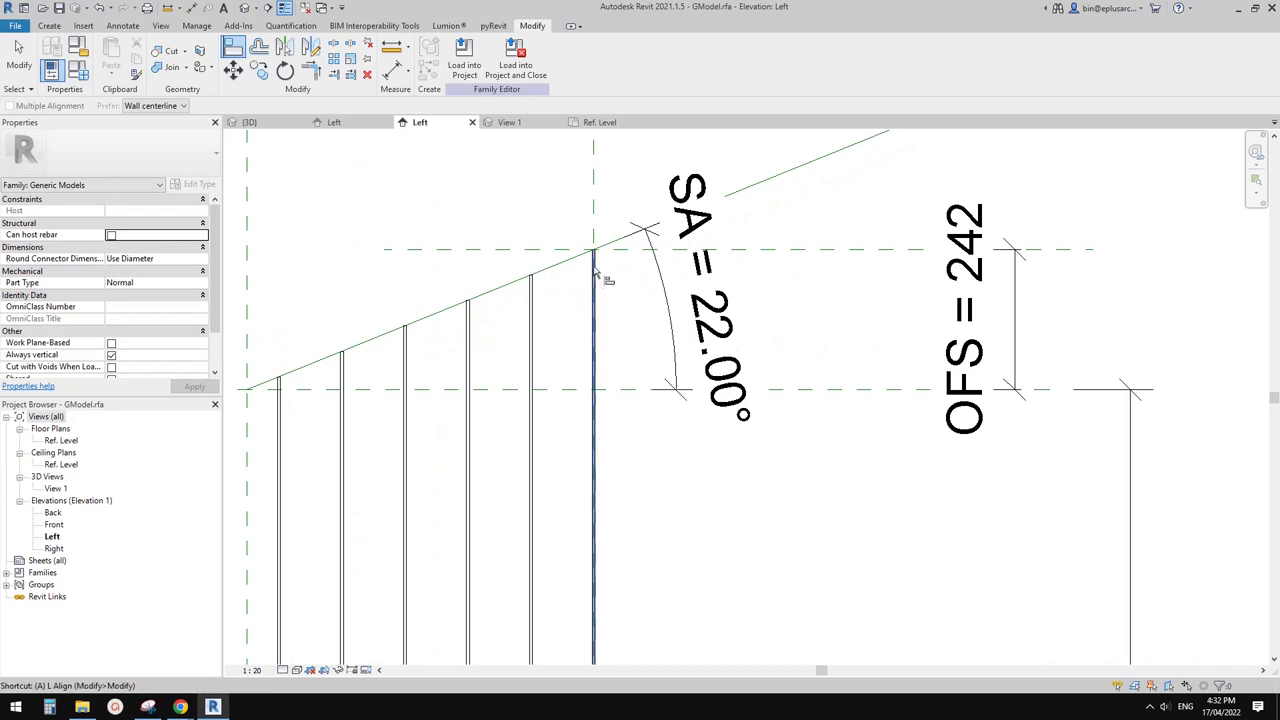
middle_click_drag(592, 215, 597, 235)
left_click(600, 302)
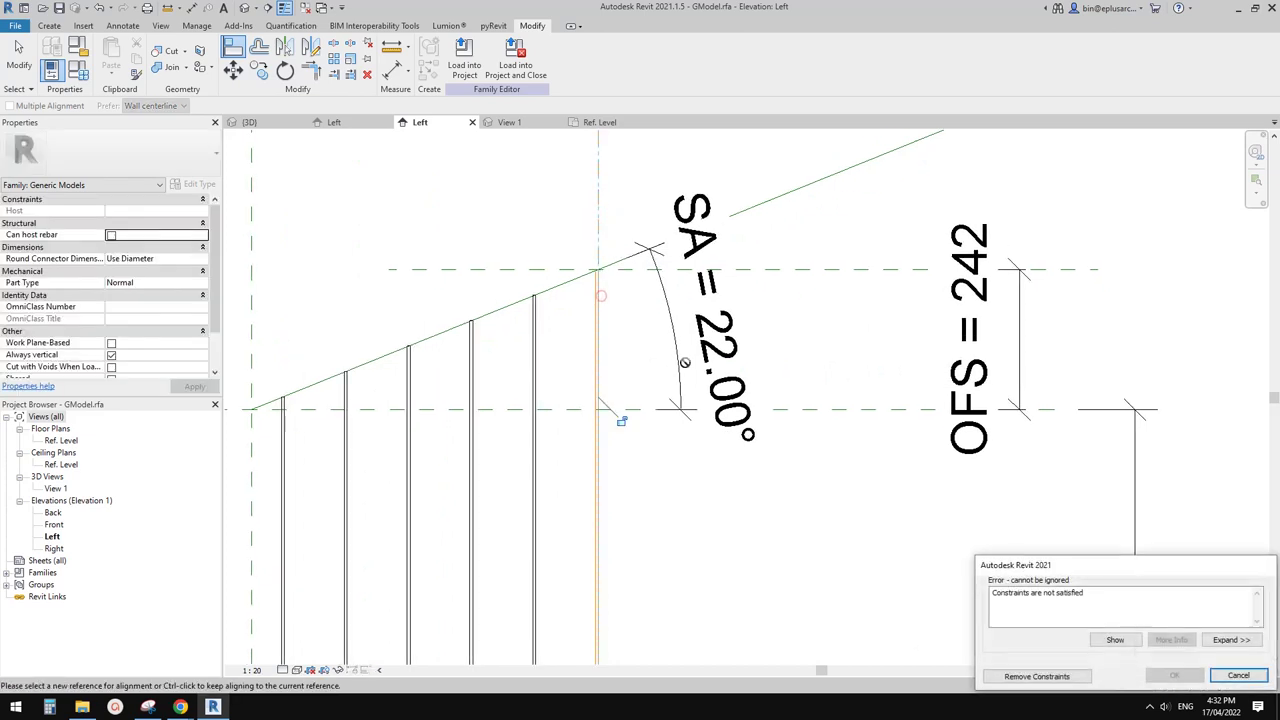
left_click(1037, 676)
scroll(617, 424, "down", 3)
scroll(731, 500, "up", 2)
key("Escape")
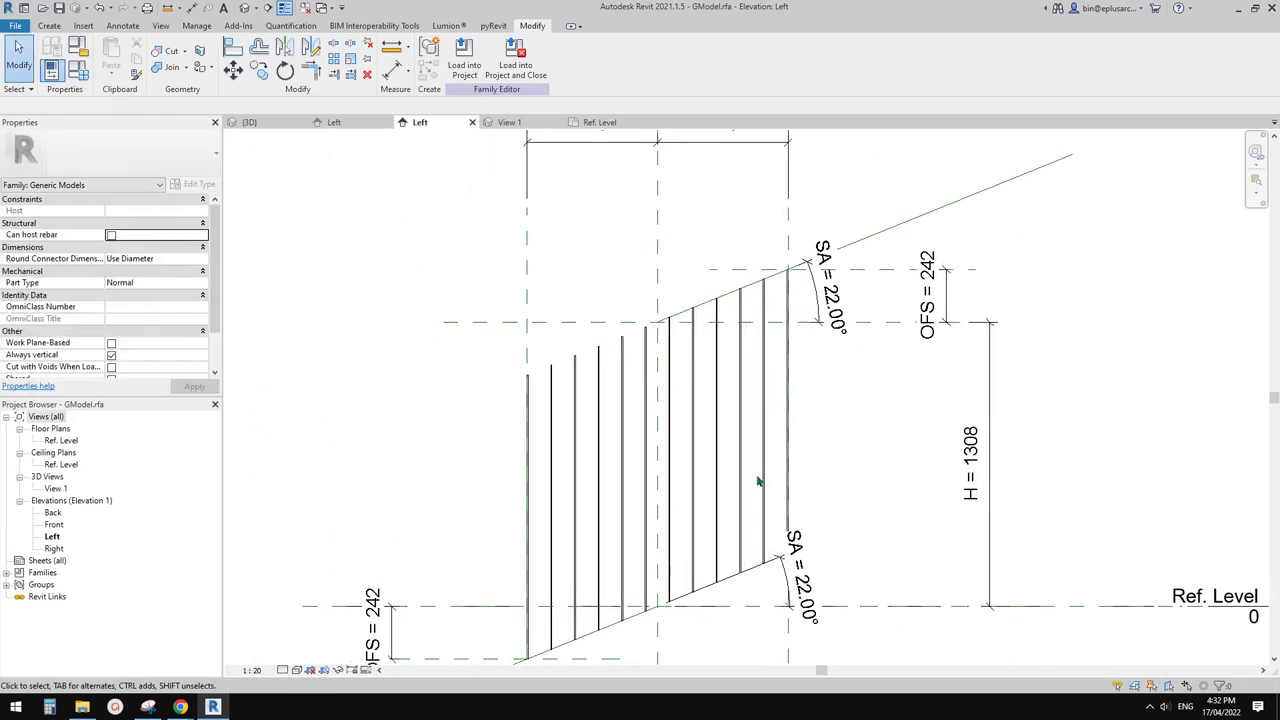
Step: Load the GModel family into Panel.rfa, closing it without saving and overwriting the existing version
middle_click_drag(742, 438, 730, 440)
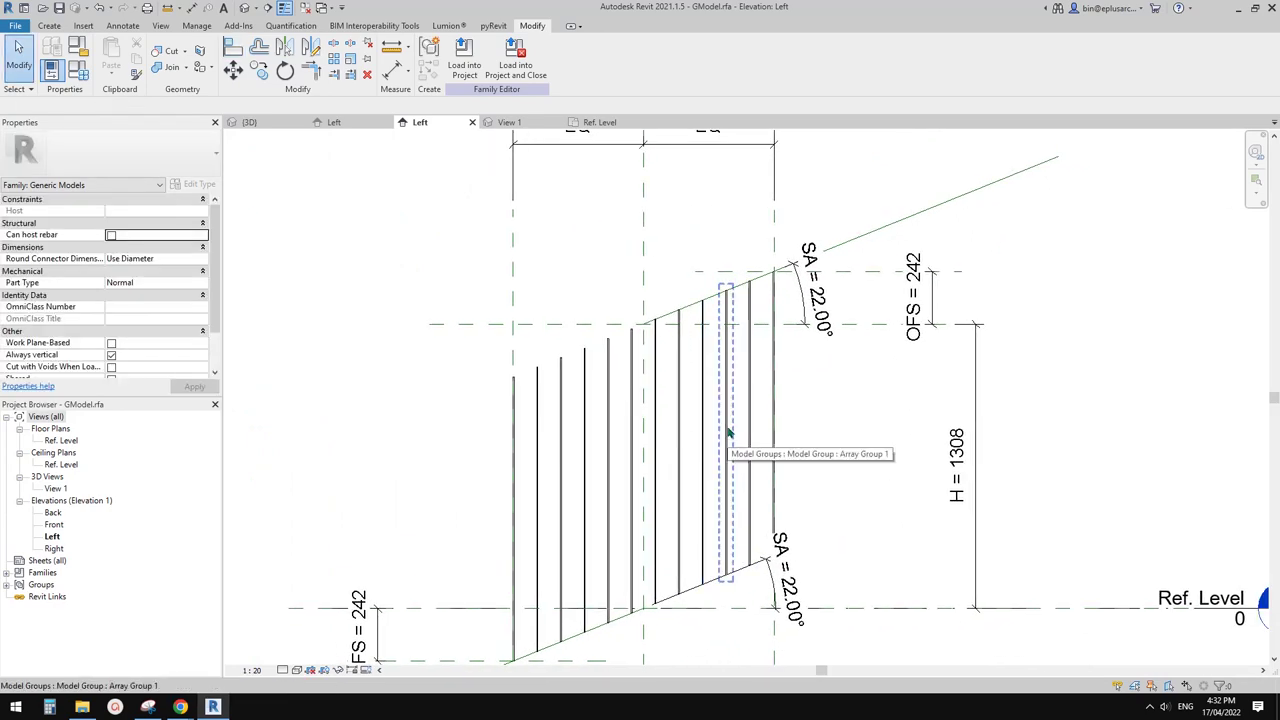
left_click(515, 58)
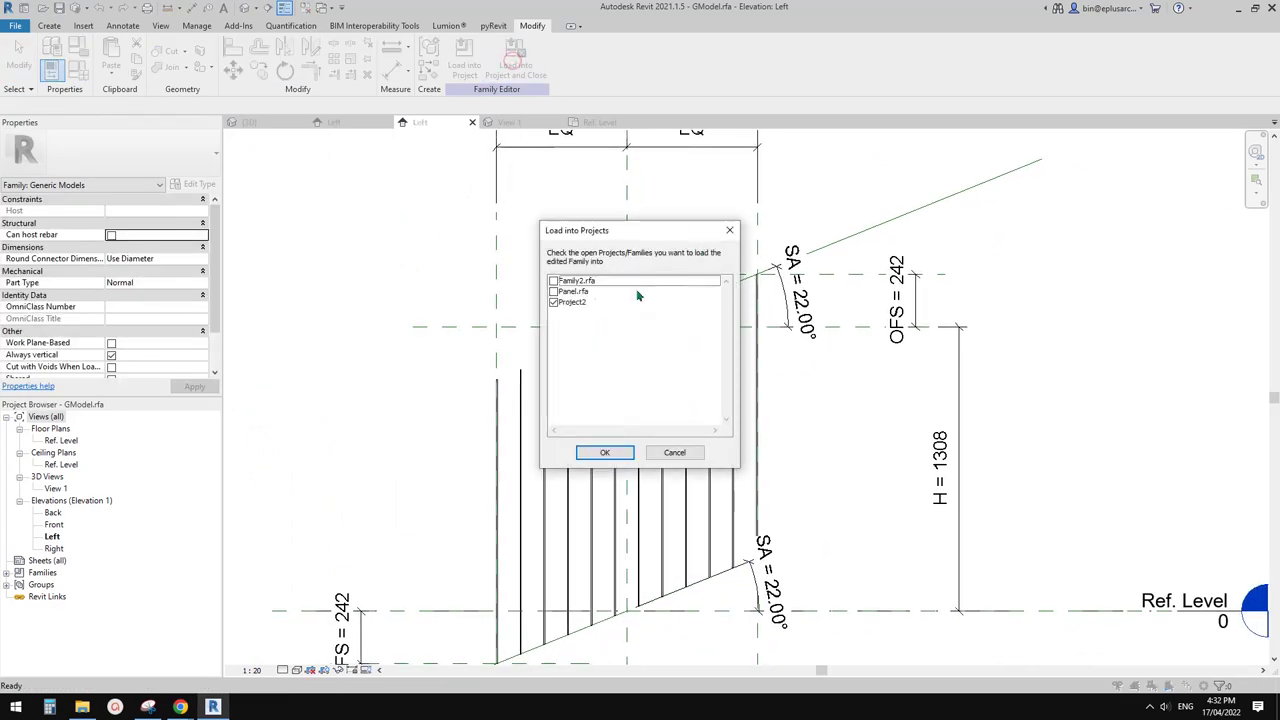
left_click(608, 452)
left_click(666, 358)
left_click(618, 312)
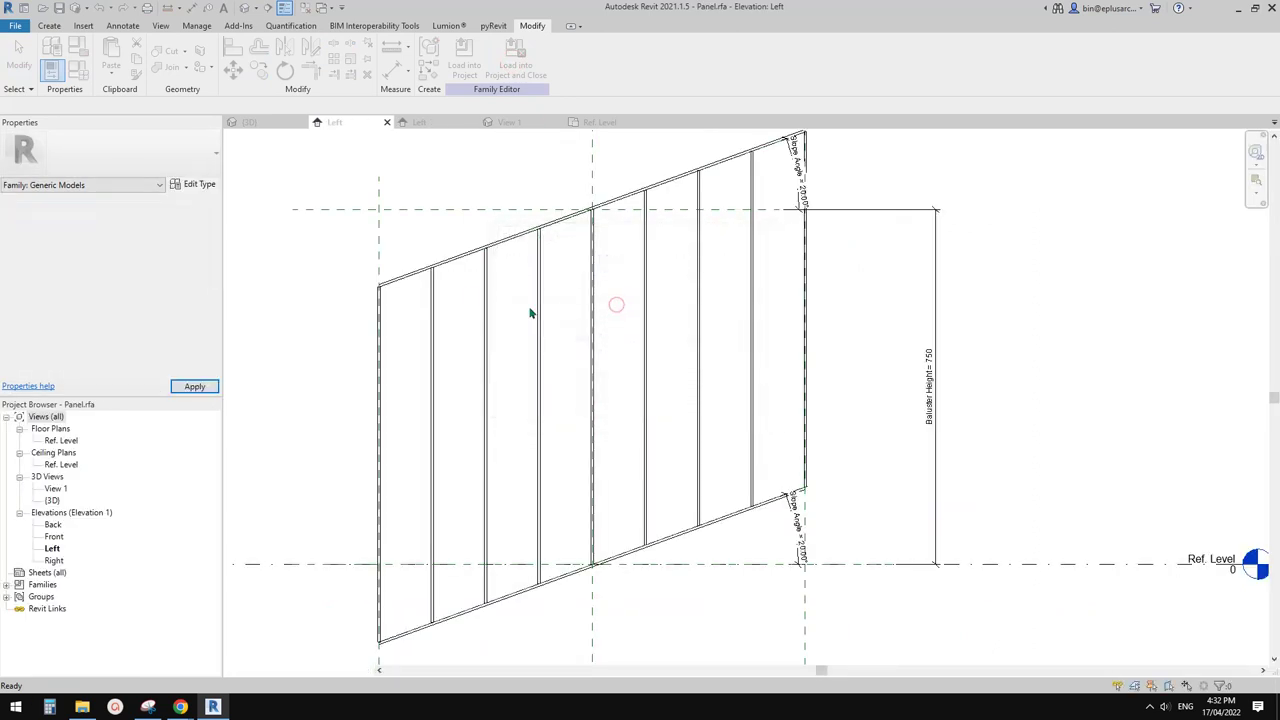
Step: Examine how the outer balusters meet the sloped rails and vertical reference planes at both ends of the panel
left_click(379, 291)
scroll(379, 291, "up", 2)
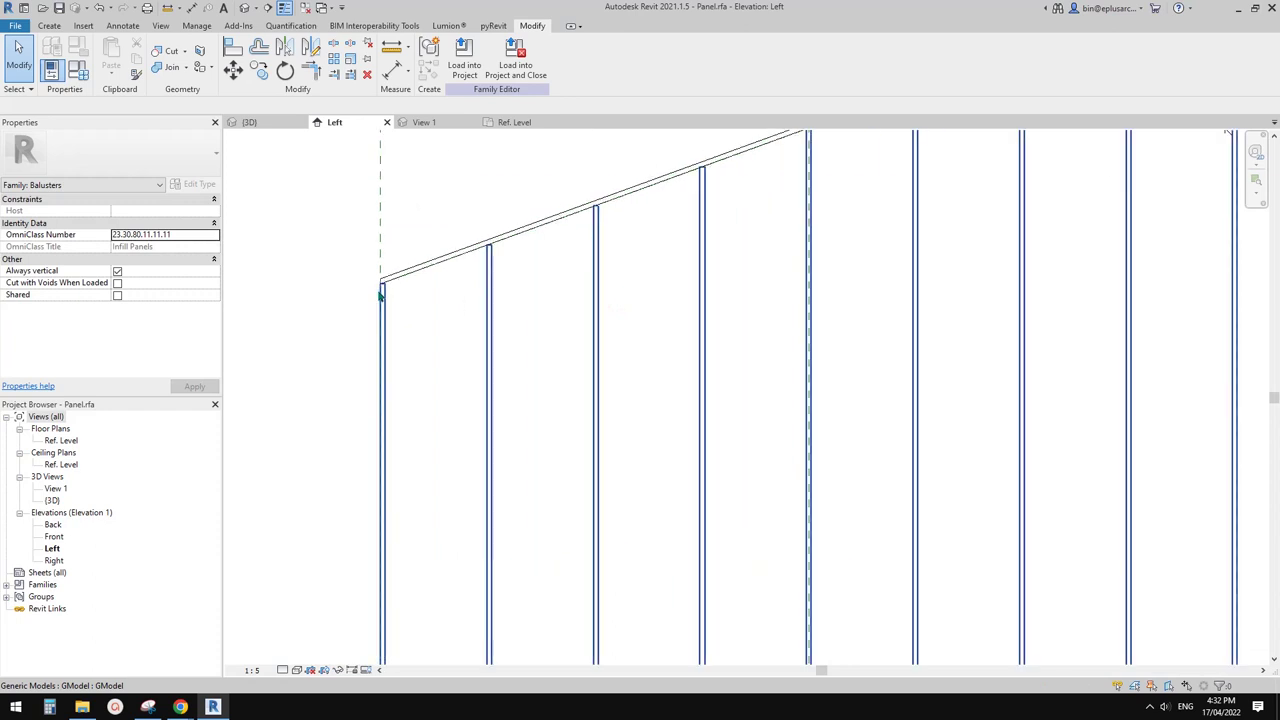
scroll(381, 296, "up", 2)
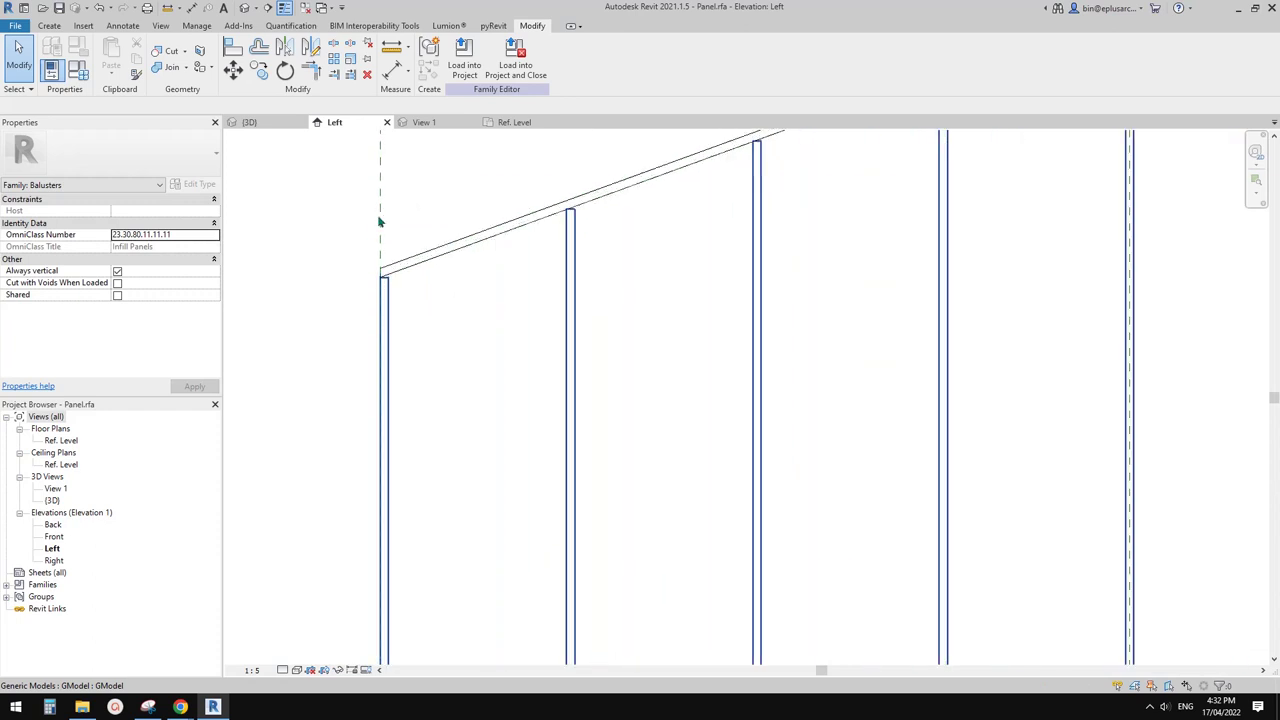
scroll(388, 305, "down", 5)
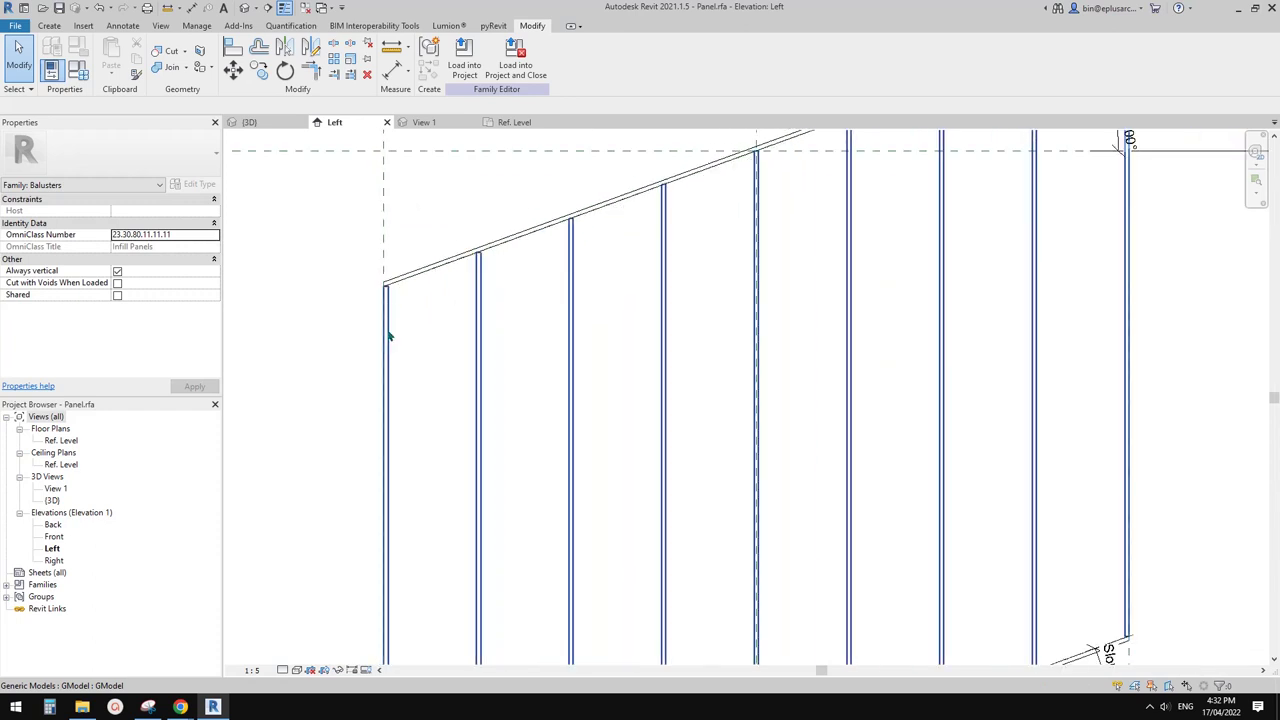
scroll(640, 327, "down", 1)
middle_click_drag(706, 278, 565, 381)
scroll(565, 381, "down", 1)
middle_click_drag(337, 394, 594, 311)
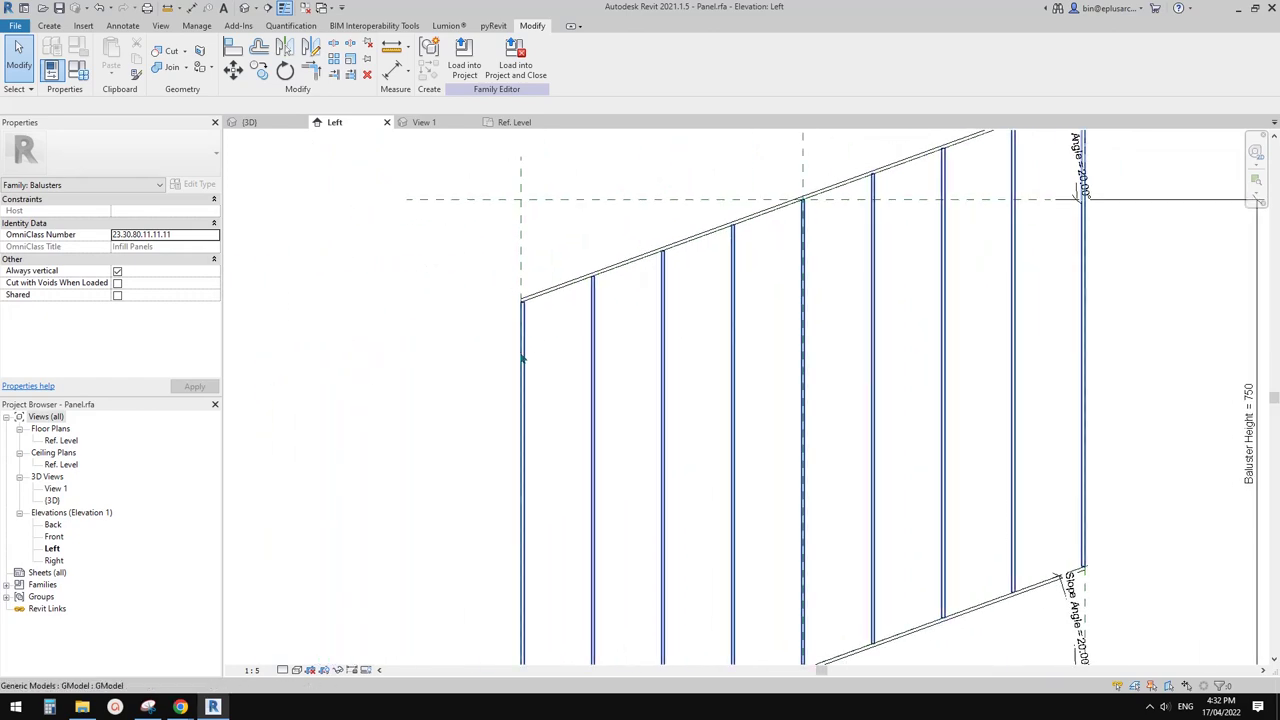
scroll(520, 334, "up", 3)
scroll(561, 311, "down", 2)
middle_click_drag(1075, 150, 854, 272)
scroll(923, 217, "up", 3)
middle_click_drag(962, 182, 903, 282)
scroll(829, 266, "down", 2)
scroll(846, 200, "down", 2)
scroll(696, 442, "up", 5)
scroll(549, 526, "down", 5)
middle_click_drag(840, 397, 745, 427)
scroll(745, 427, "down", 2)
Step: Load the panel family into Project2, closing it without saving and overwriting the existing version
left_click(531, 84)
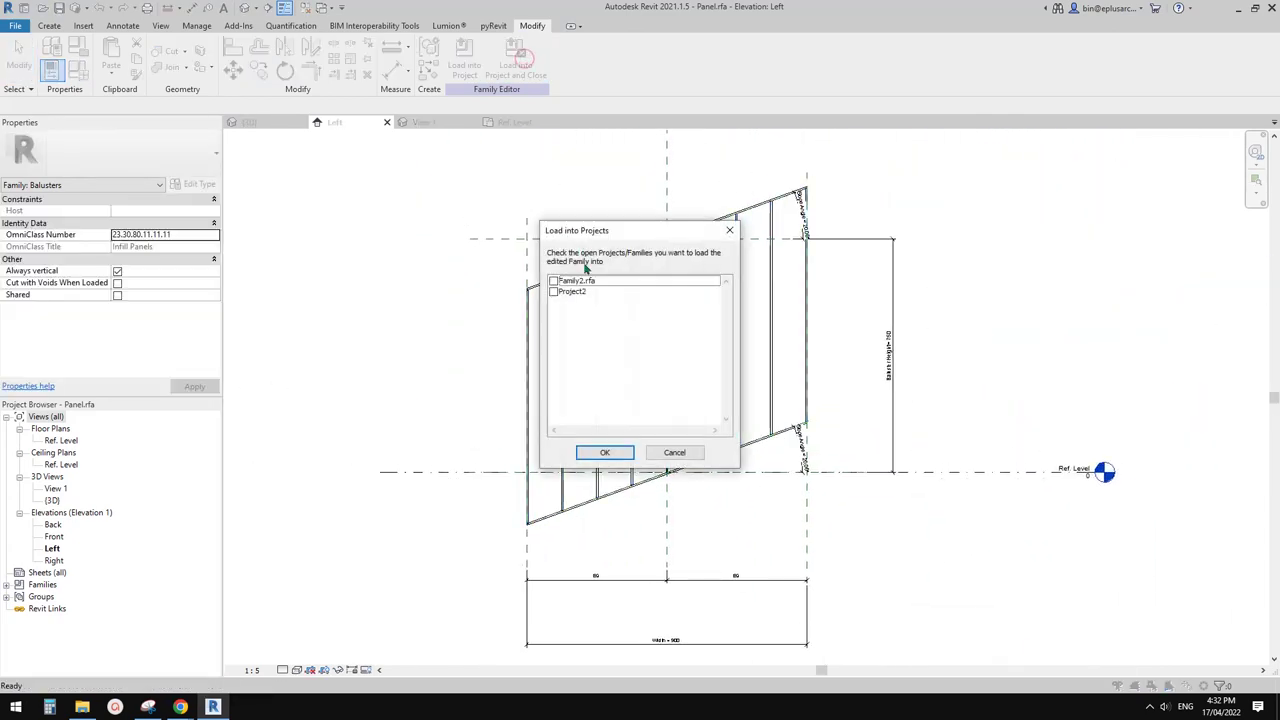
left_click(606, 454)
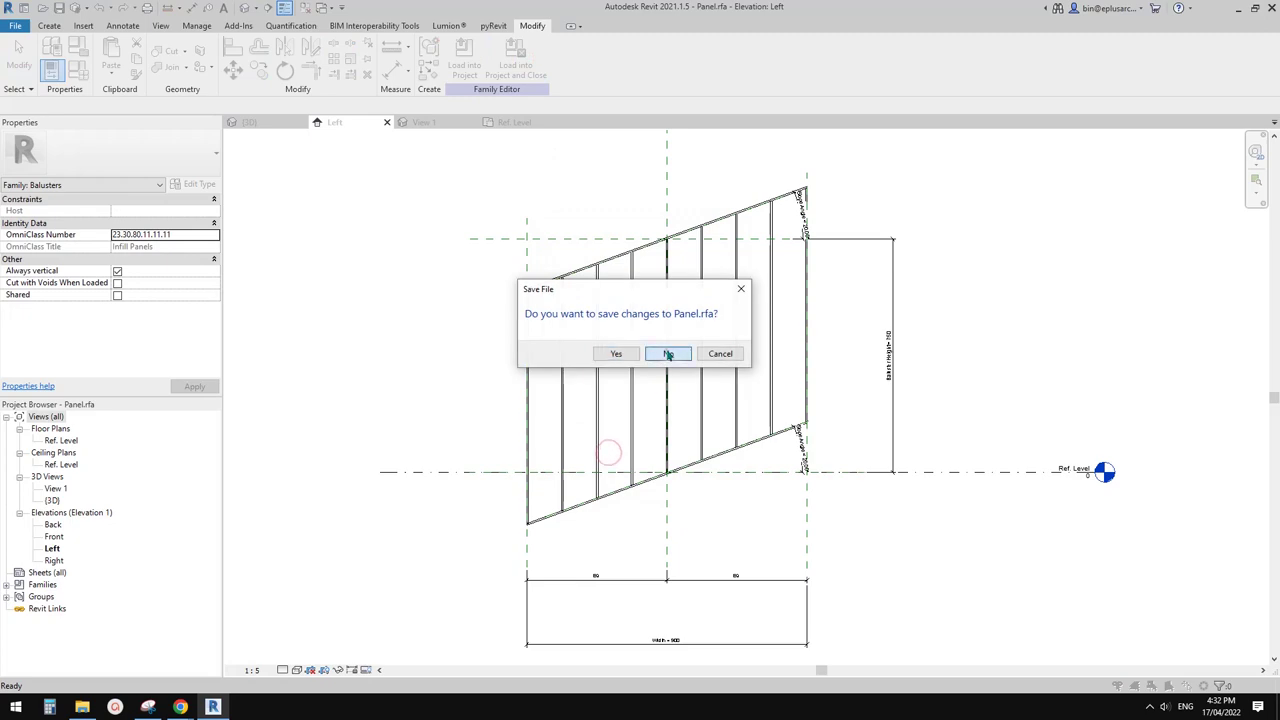
left_click(668, 354)
left_click(566, 234)
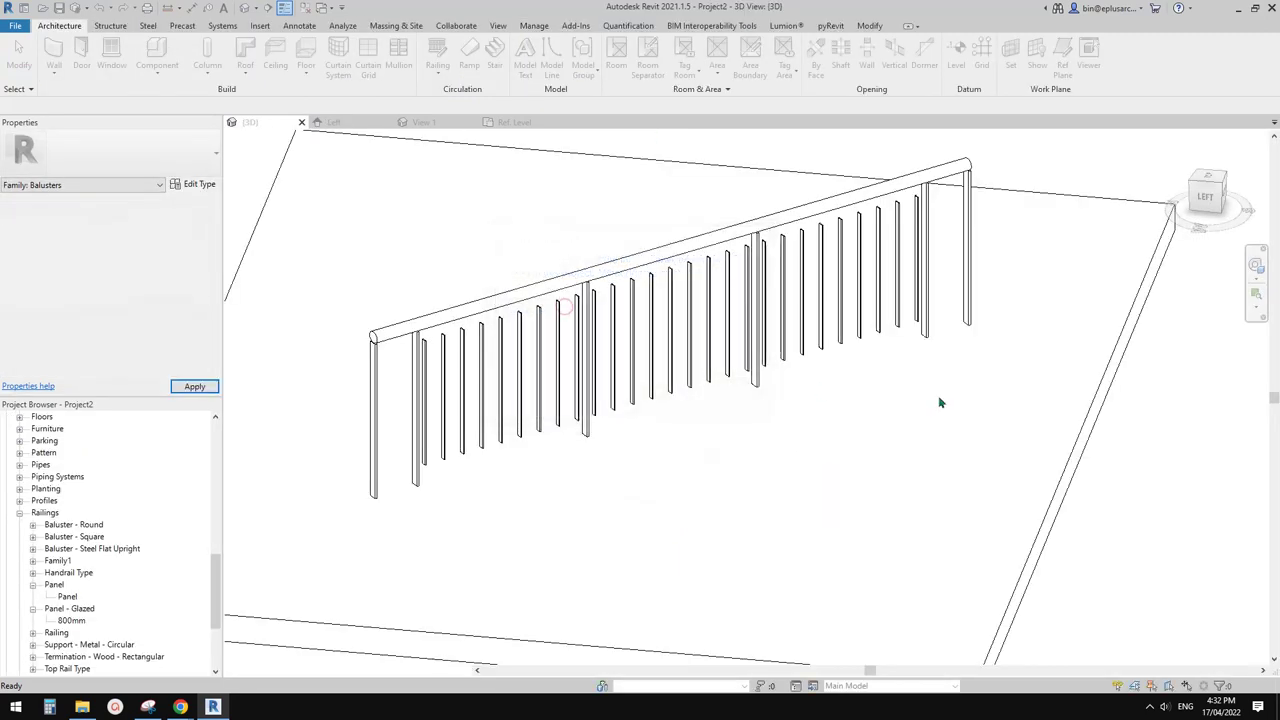
Step: Open the Panel family from the project for editing and set its sloped rail extrusion to start at -15 and end at 15 mm
middle_click_drag(923, 391, 562, 296, "shift")
left_click(595, 264)
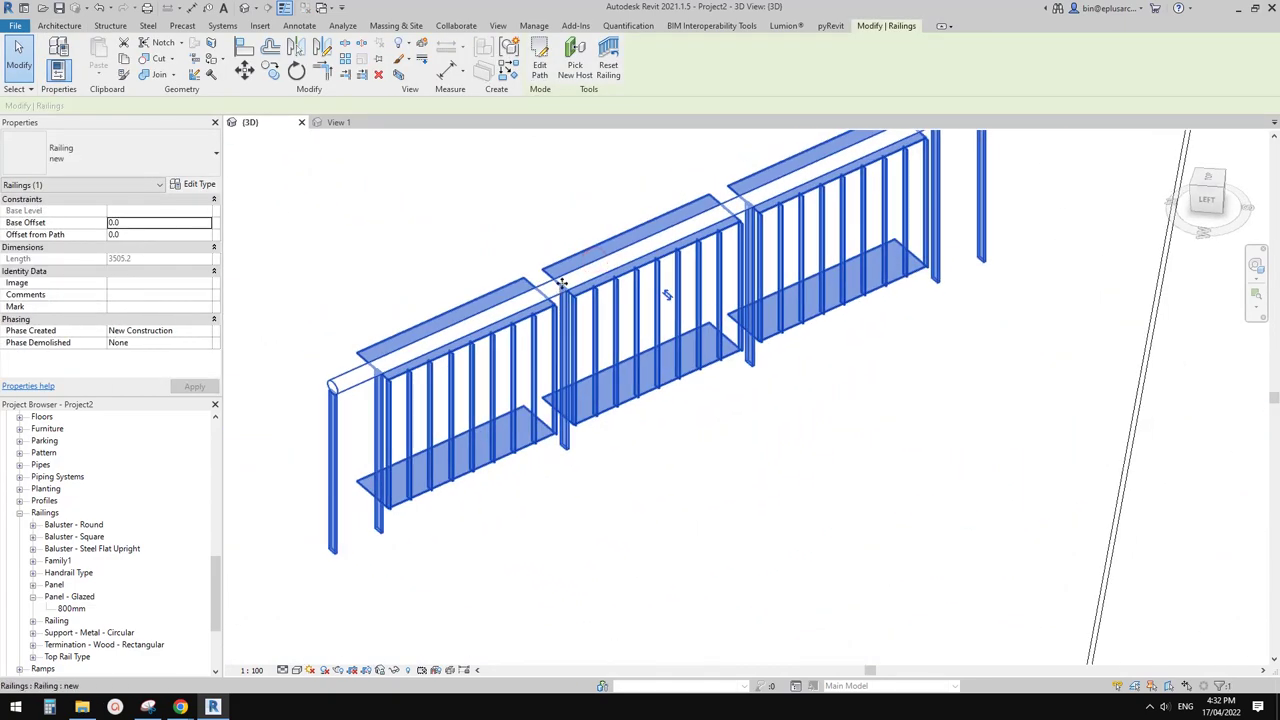
key("Escape")
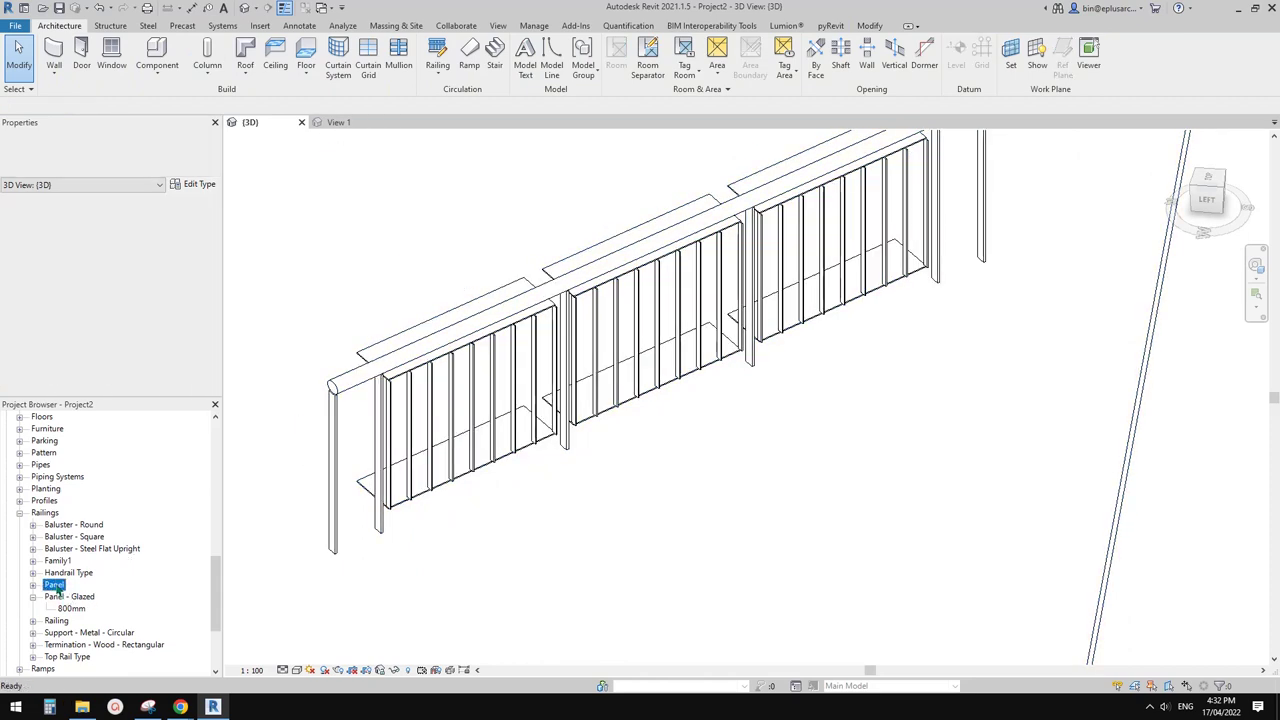
right_click(56, 586)
left_click(85, 481)
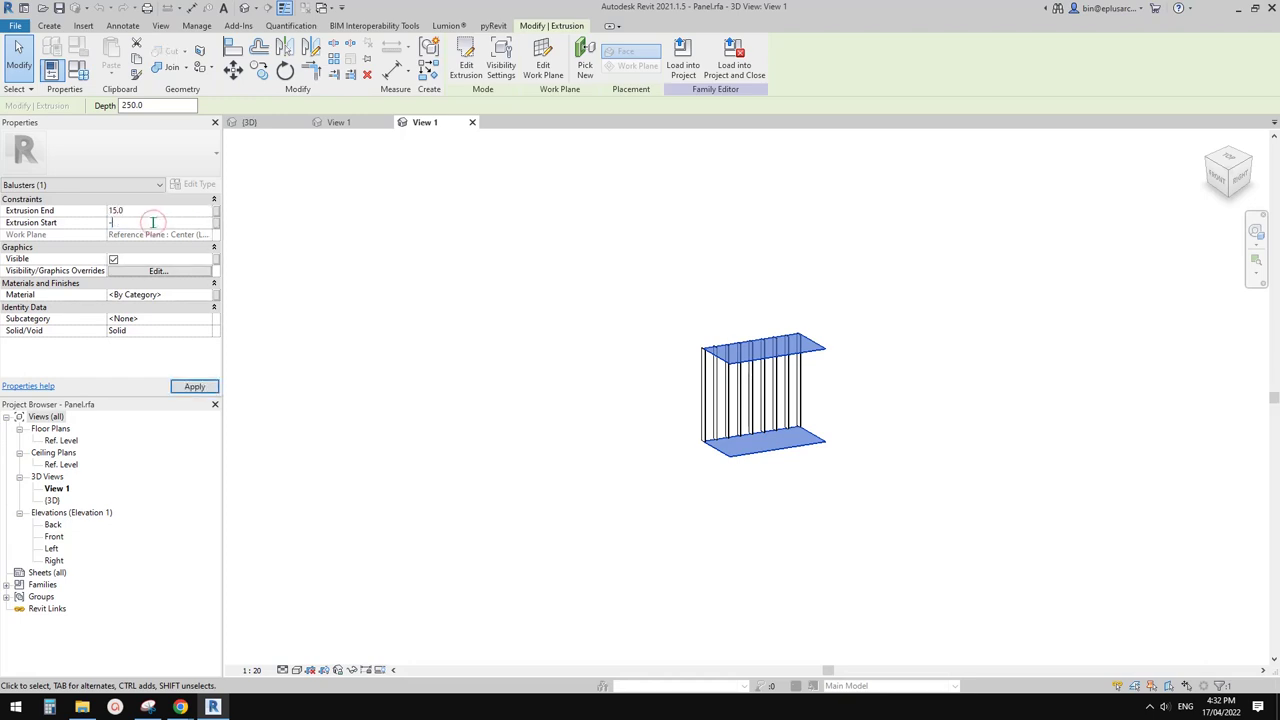
middle_click_drag(728, 323, 734, 397, "shift")
scroll(733, 395, "up", 5)
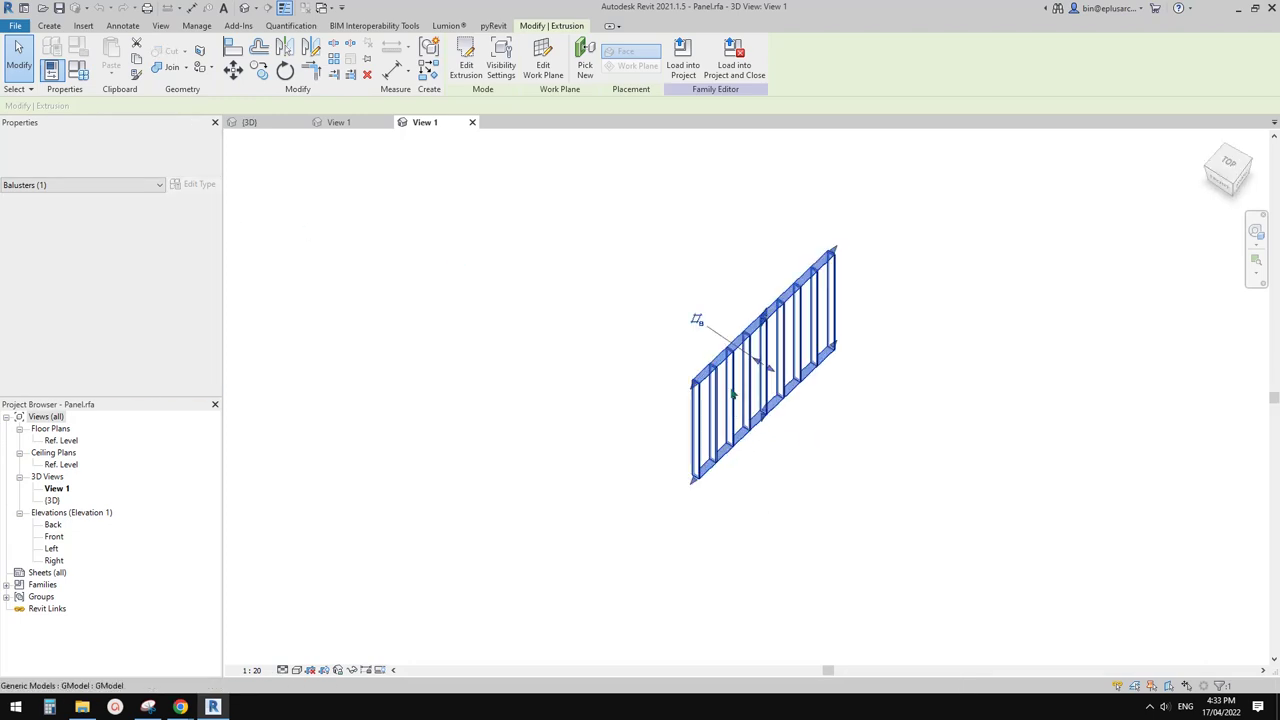
Step: Examine the rail extrusion and the nested GModel balusters in the panel's 3D view, comparing their depths and properties
left_click(1143, 347)
scroll(1094, 368, "down", 2)
middle_click_drag(1045, 374, 936, 386, "shift")
middle_click_drag(1042, 468, 940, 354, "shift")
left_click(874, 275)
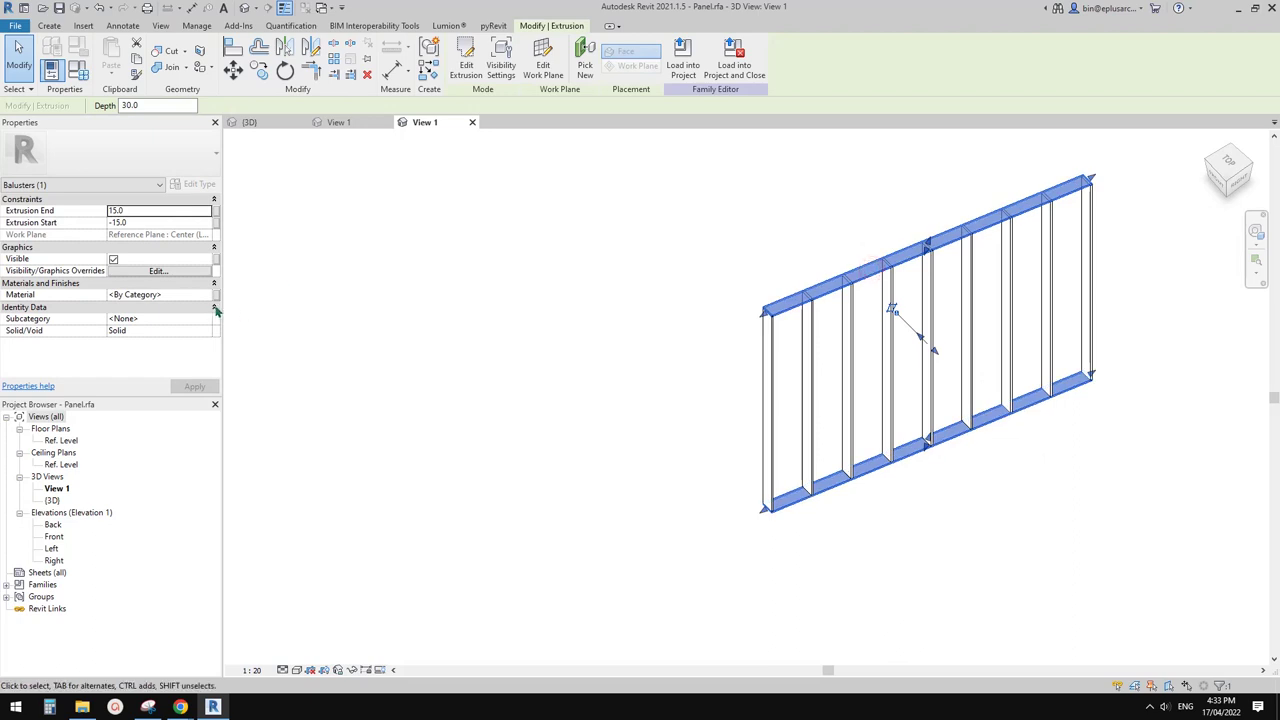
middle_click_drag(950, 399, 886, 403)
key("Escape")
left_click(820, 384)
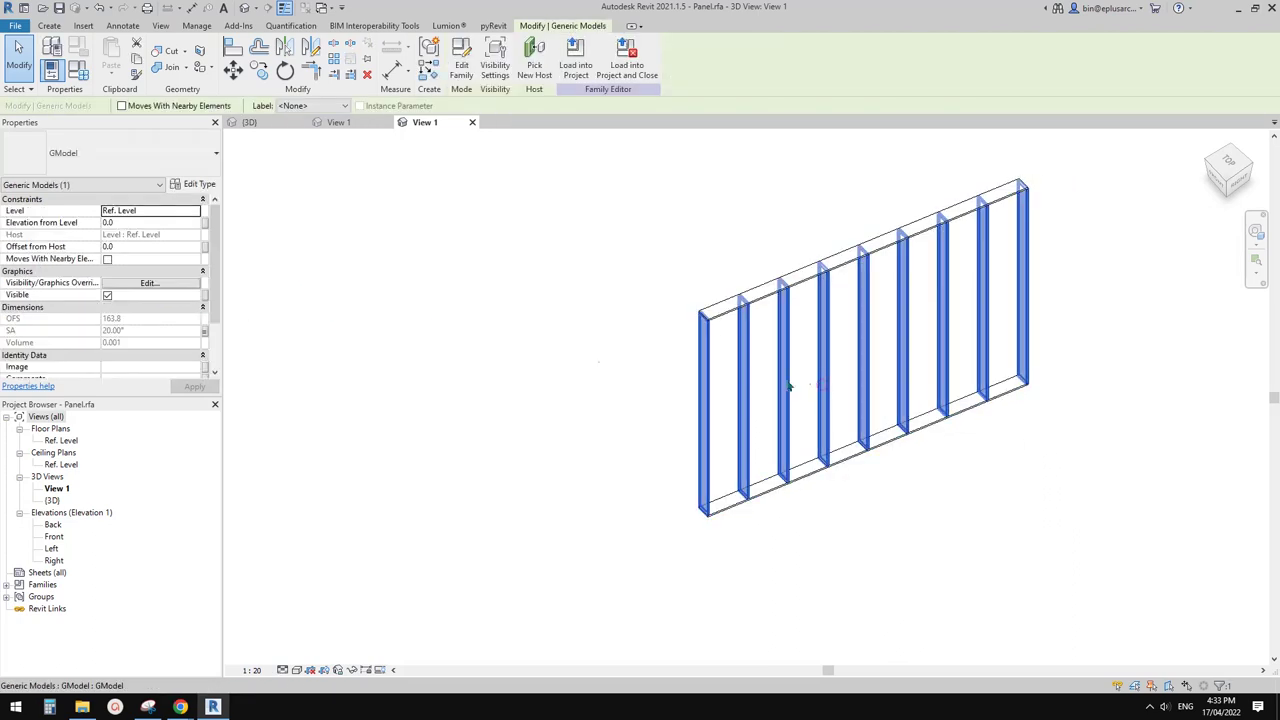
middle_click_drag(854, 327, 650, 410)
key("Escape")
left_click(679, 350)
scroll(698, 358, "up", 1)
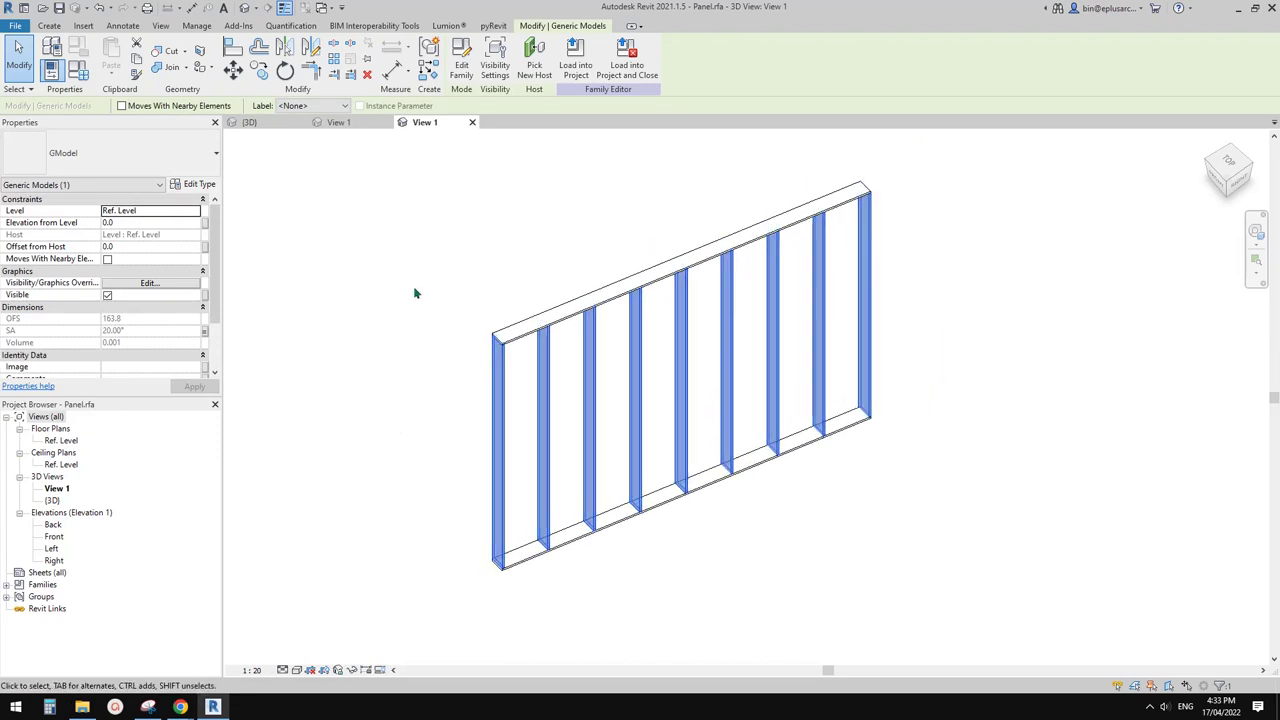
left_click(568, 334)
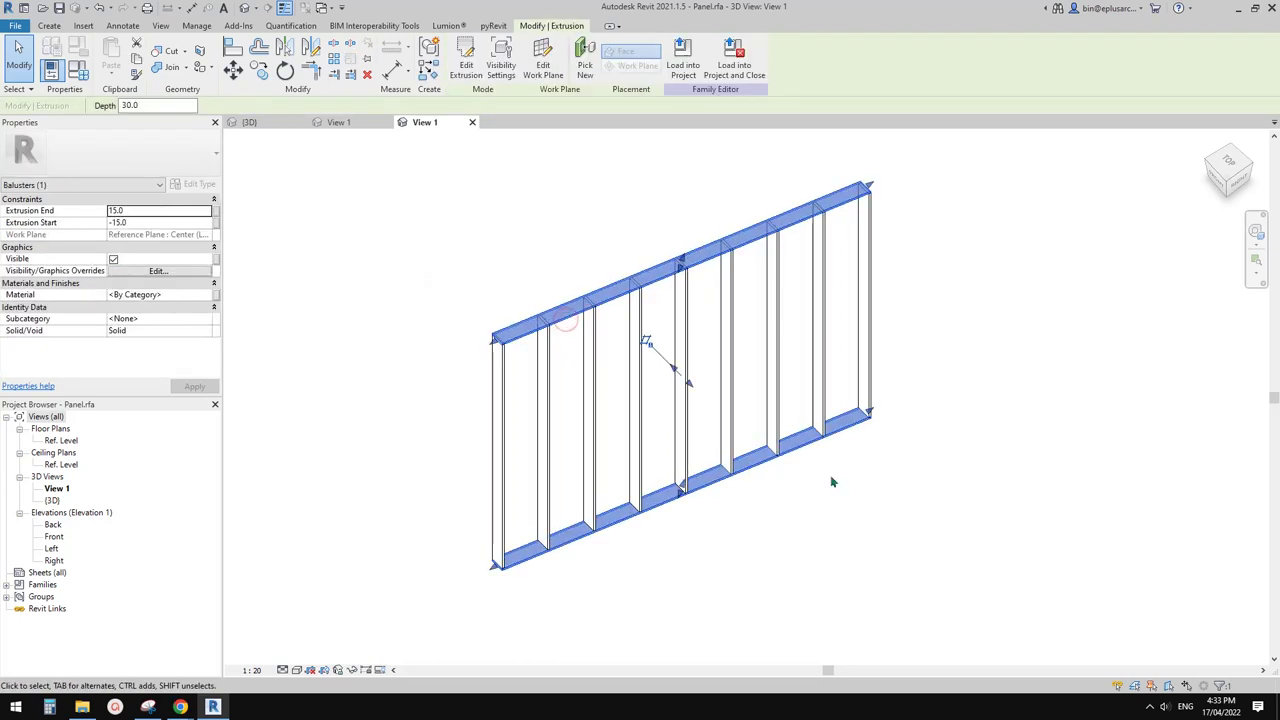
left_click(831, 518)
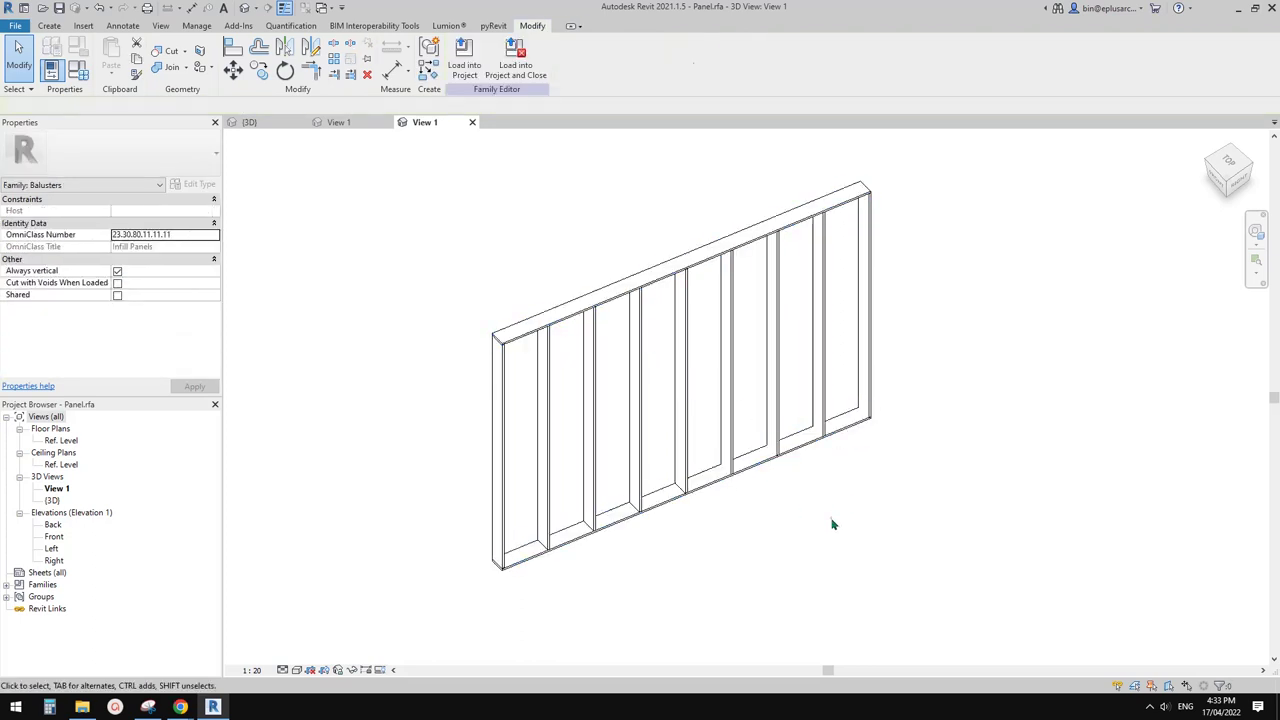
Step: Load the panel with the narrowed rails into Project2, discarding the file save and overwriting the existing family
left_click(514, 63)
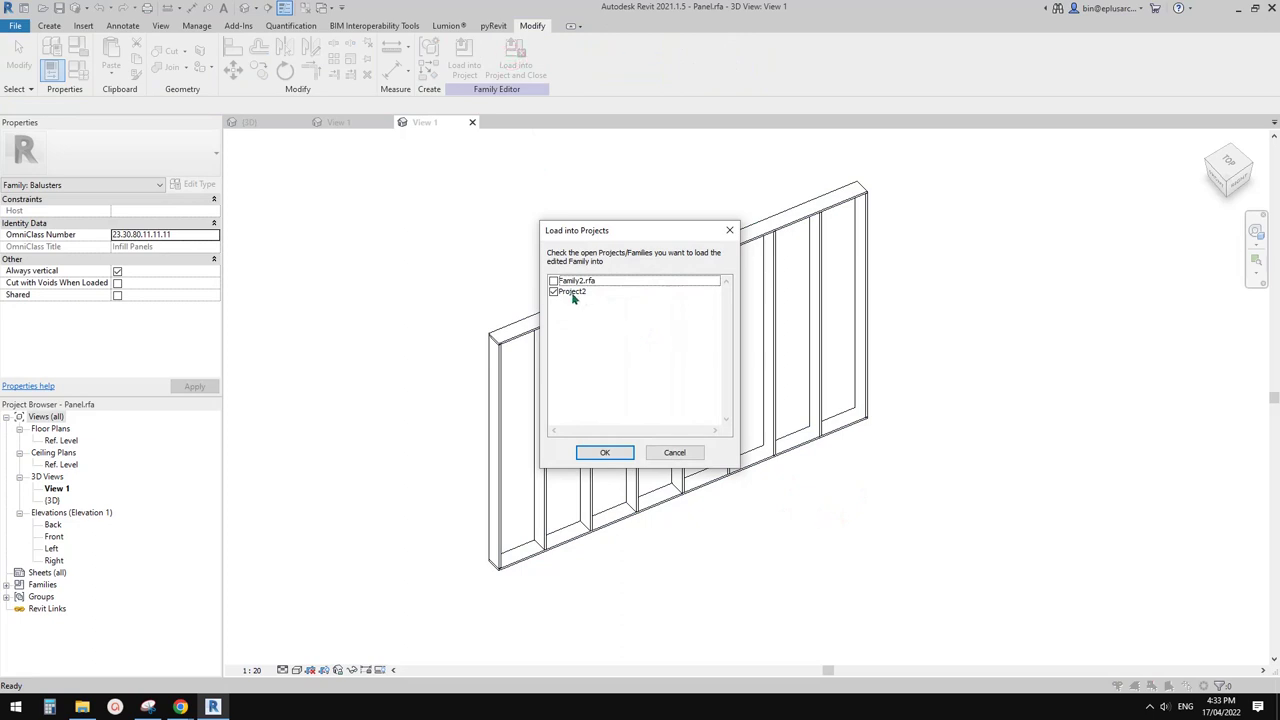
left_click(605, 453)
left_click(671, 354)
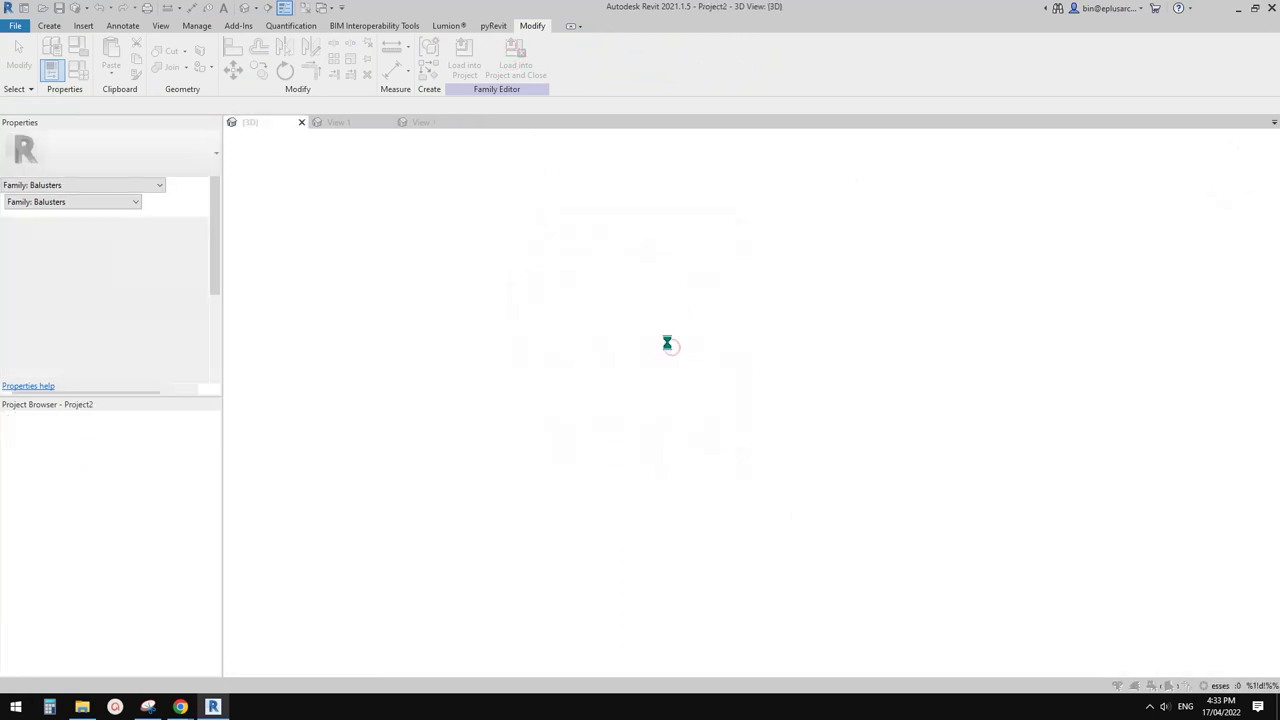
left_click(650, 312)
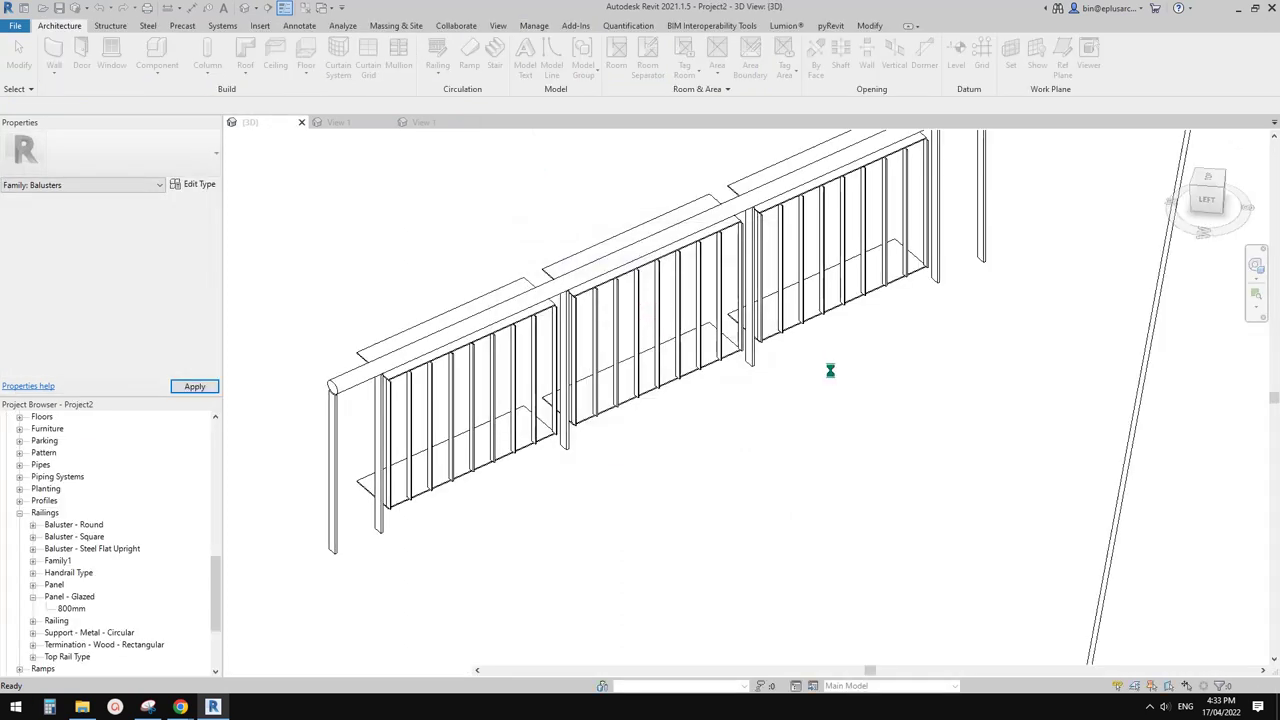
middle_click_drag(829, 443, 789, 403, "shift")
left_click(788, 360)
double_click(787, 384)
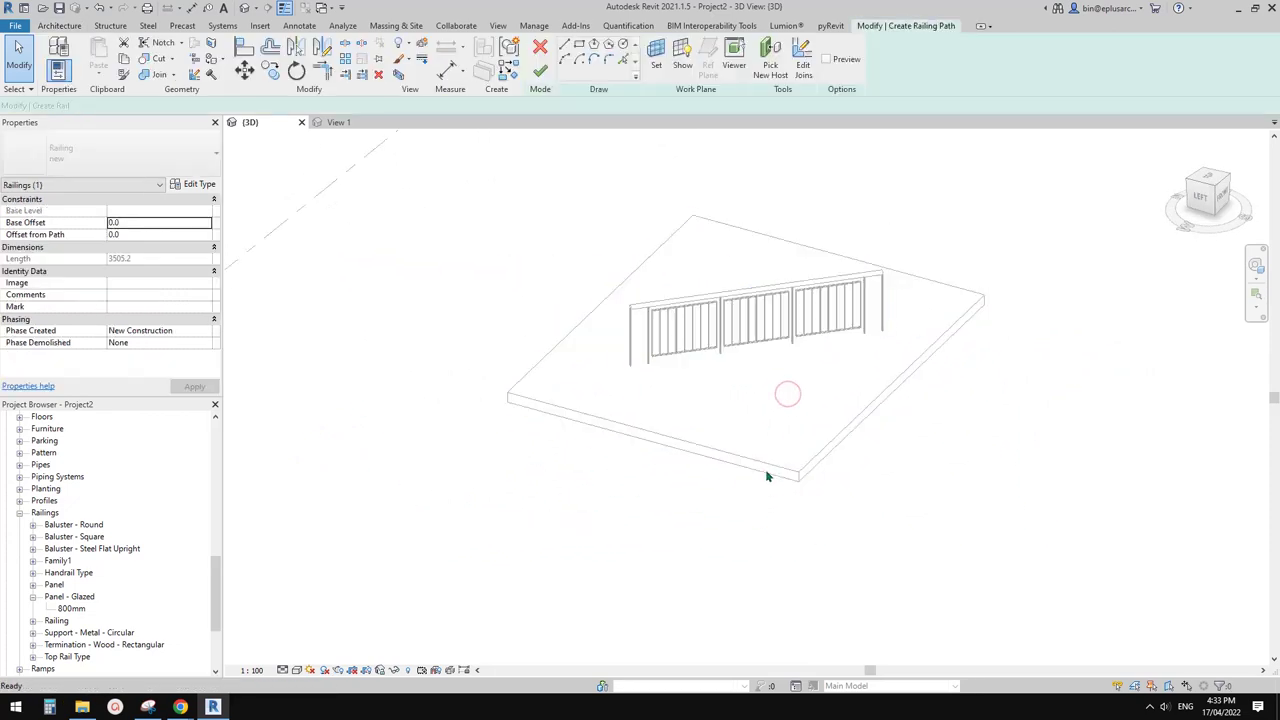
left_click(541, 47)
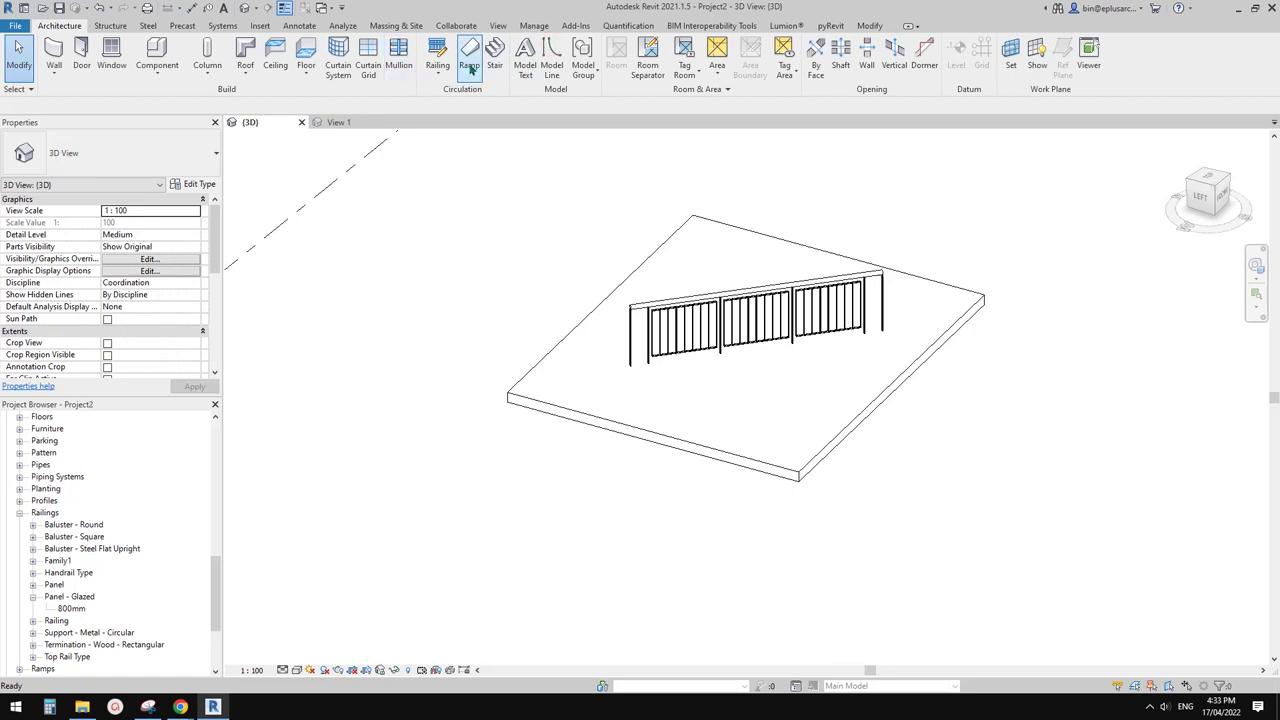
Step: Create a straight ramp with railings beside the slab to test the panel on a gentle slope
left_click(522, 556)
left_click(875, 556)
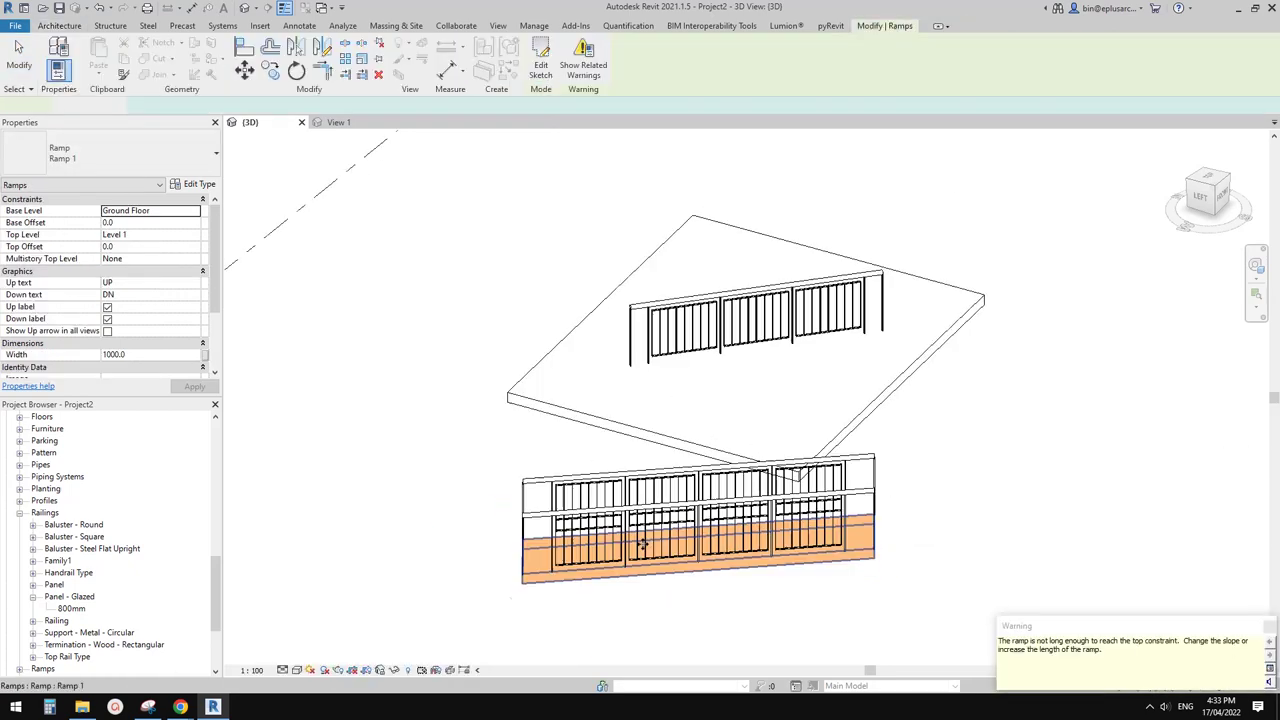
left_click(720, 591)
middle_click_drag(720, 591, 853, 453, "shift")
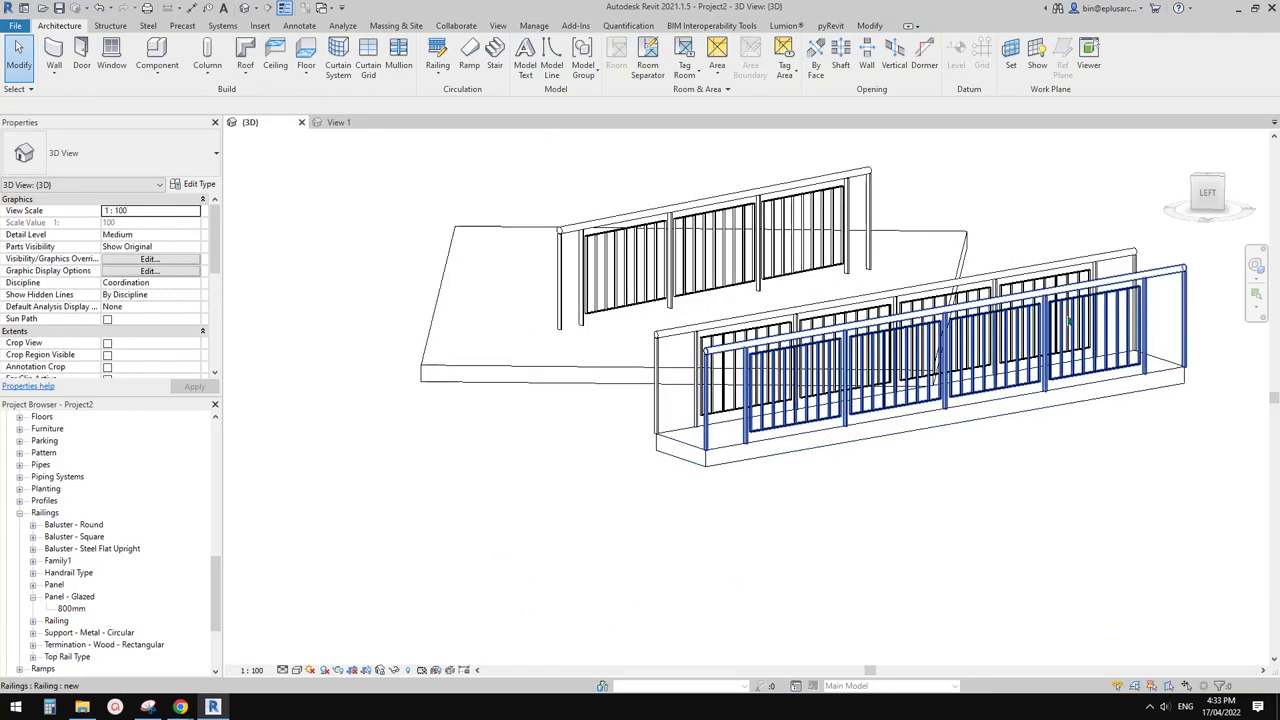
left_click(853, 453)
middle_click_drag(1000, 451, 726, 583, "shift")
scroll(690, 580, "down", 1)
left_click(688, 572)
Step: Create a straight 1000 mm wide stair with railings in the empty area beyond the slab to test the panel
middle_click_drag(686, 430, 575, 475)
left_click(495, 60)
left_click(927, 372)
left_click(1081, 339)
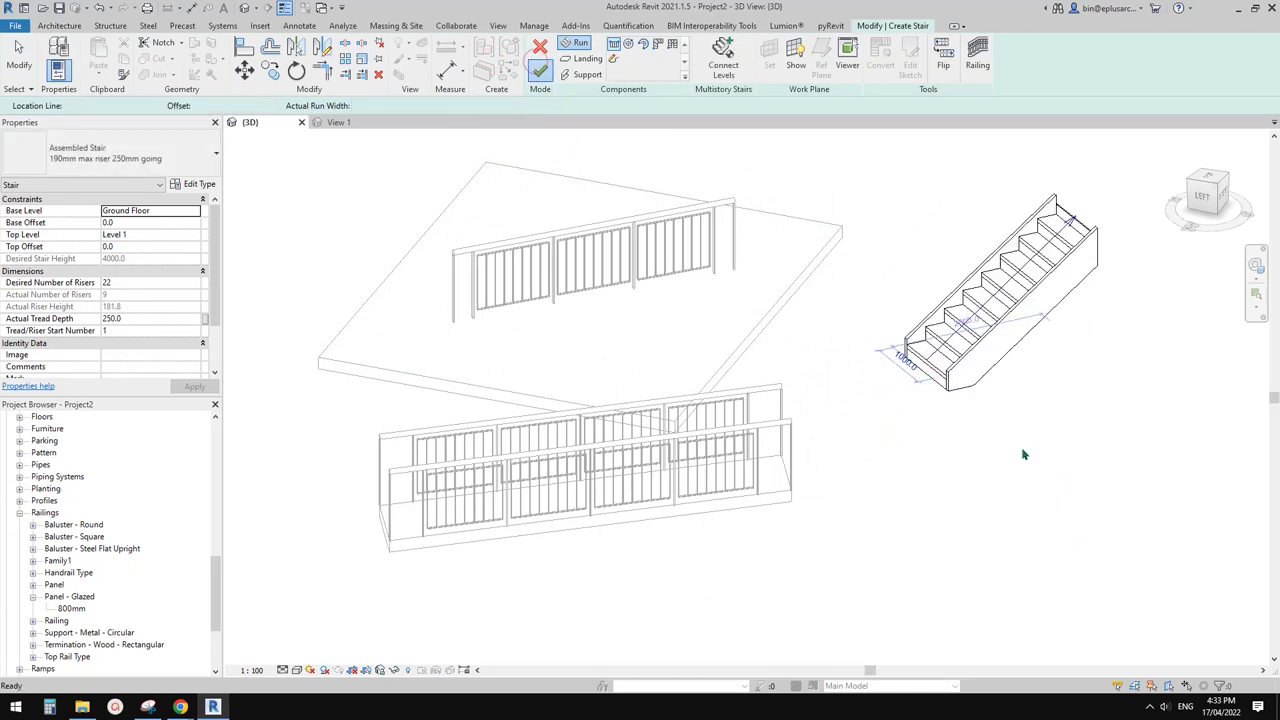
middle_click_drag(1000, 477, 858, 390, "shift")
middle_click_drag(1062, 497, 949, 583, "shift")
Step: Copy the railing on the sloped slab to the empty area in front of the stair
left_click(539, 247)
key("c")
key("o")
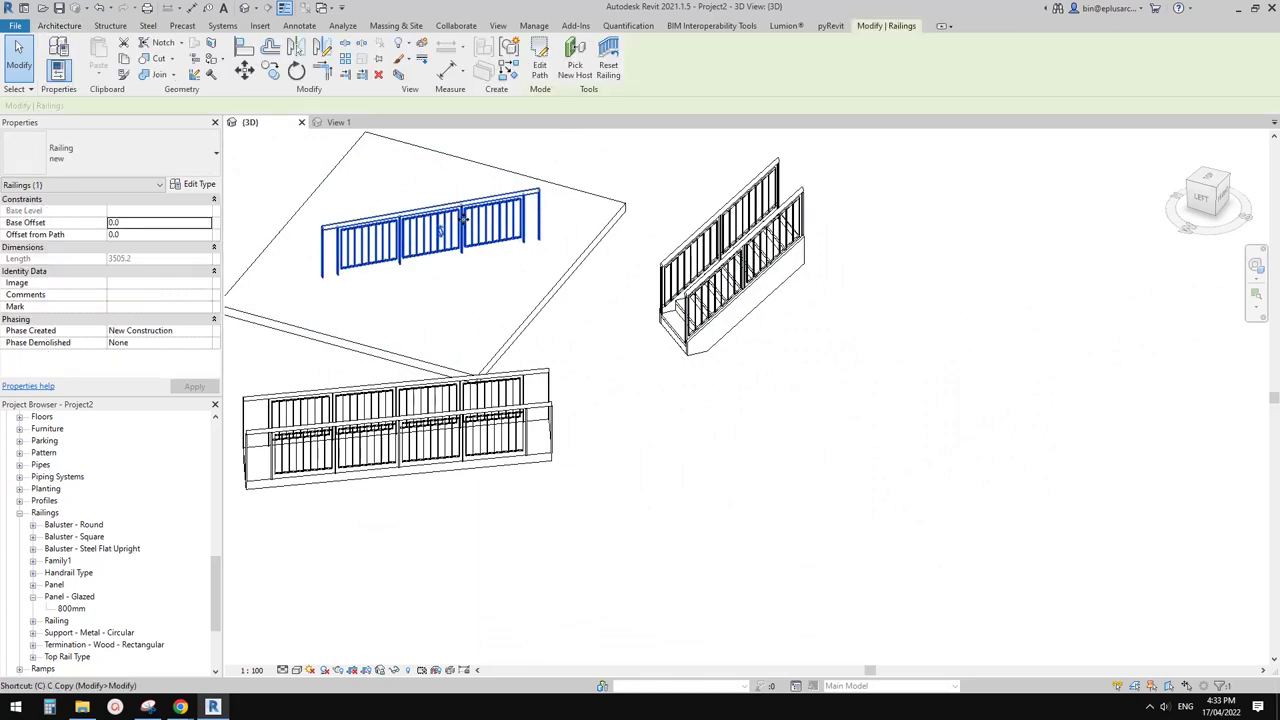
left_click(436, 217)
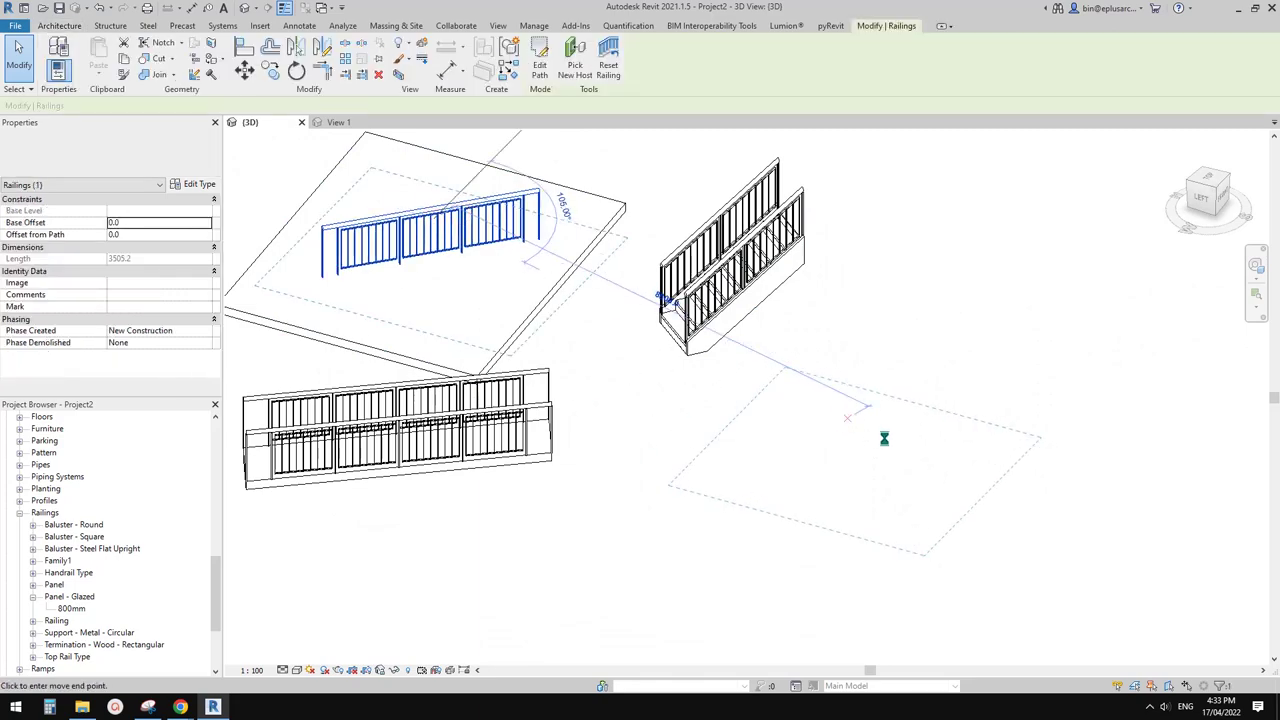
left_click(885, 438)
middle_click_drag(885, 438, 800, 220, "shift")
middle_click_drag(897, 327, 856, 493, "shift")
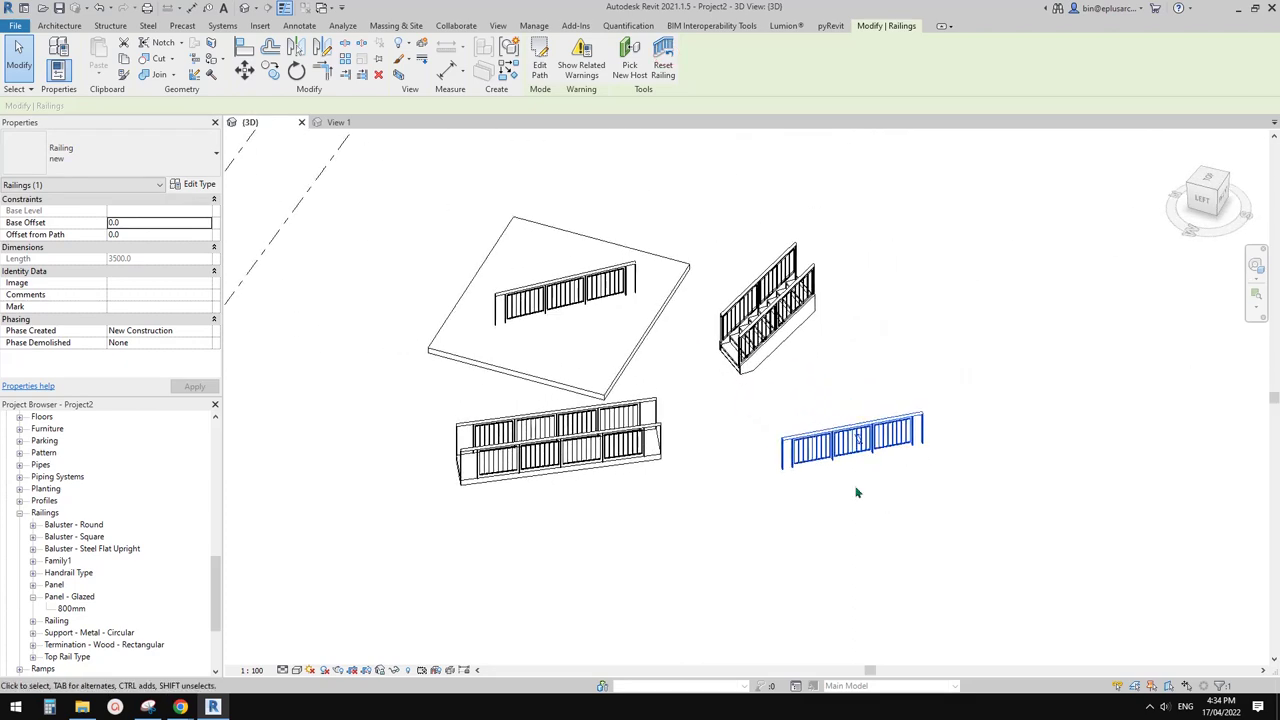
Step: Examine the sloped panels in the railings on the slab, the ramp and the stair from several angles in the 3D view
left_click(857, 494)
left_click(1216, 195)
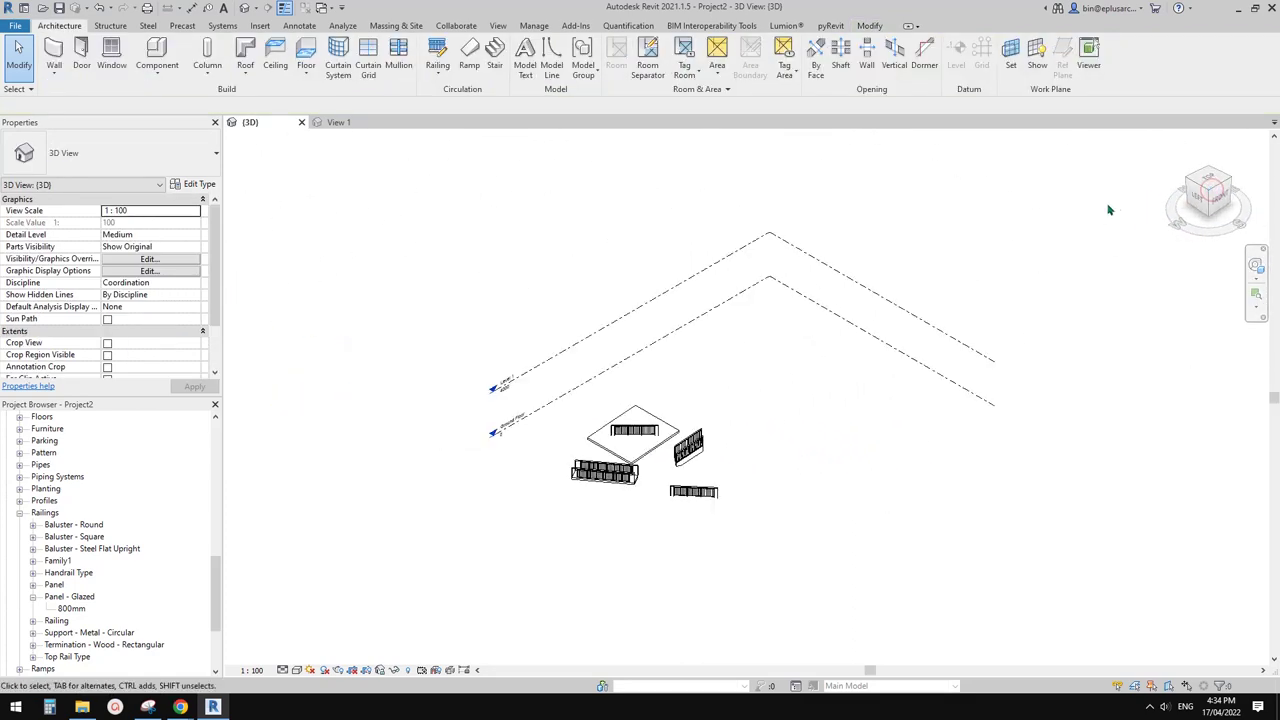
scroll(603, 521, "up", 5)
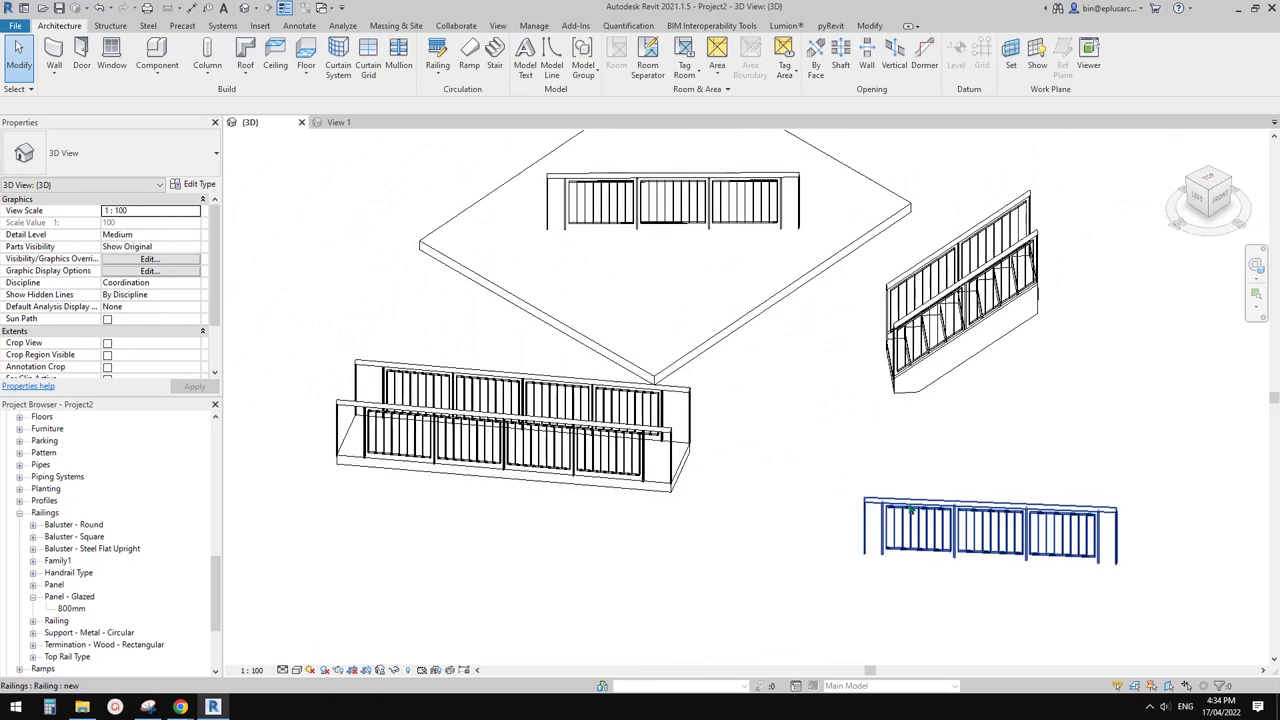
left_click(932, 332)
middle_click_drag(932, 332, 825, 372, "shift")
left_click(615, 359)
middle_click_drag(646, 367, 668, 293)
left_click(593, 159)
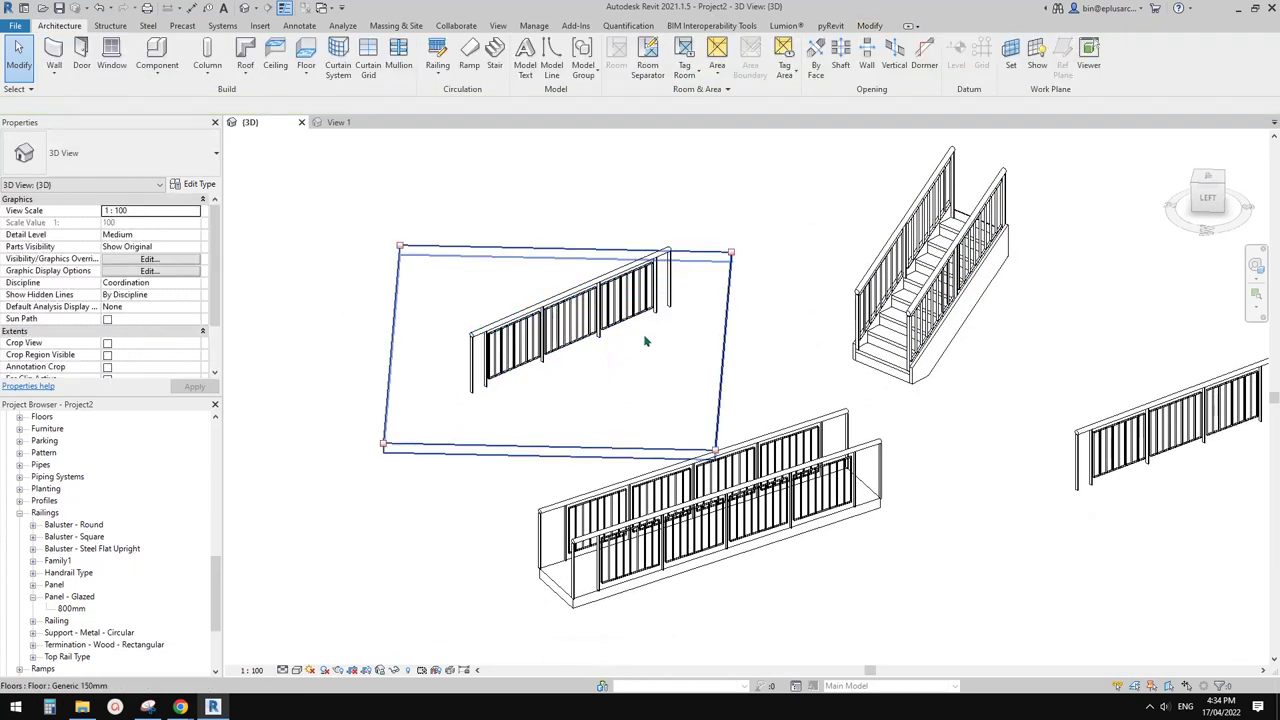
scroll(646, 342, "up", 3)
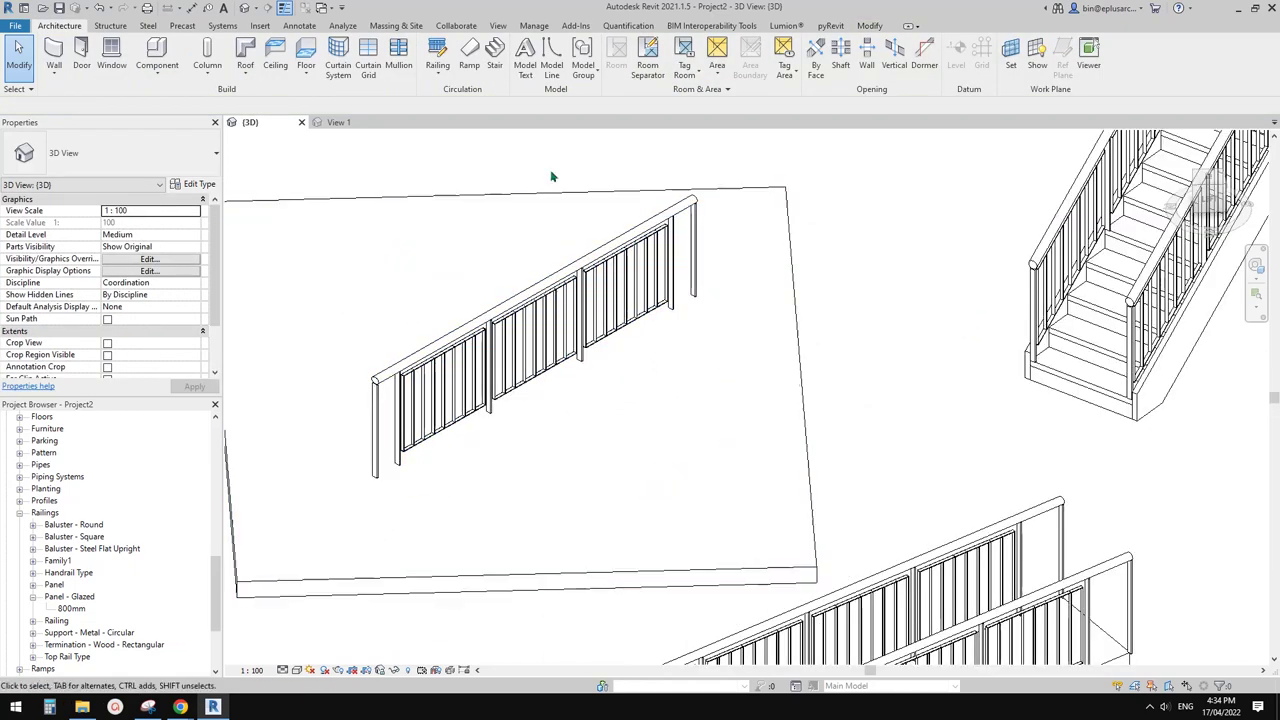
middle_click_drag(630, 321, 665, 321)
left_click(661, 315)
key("Escape")
left_click(675, 317)
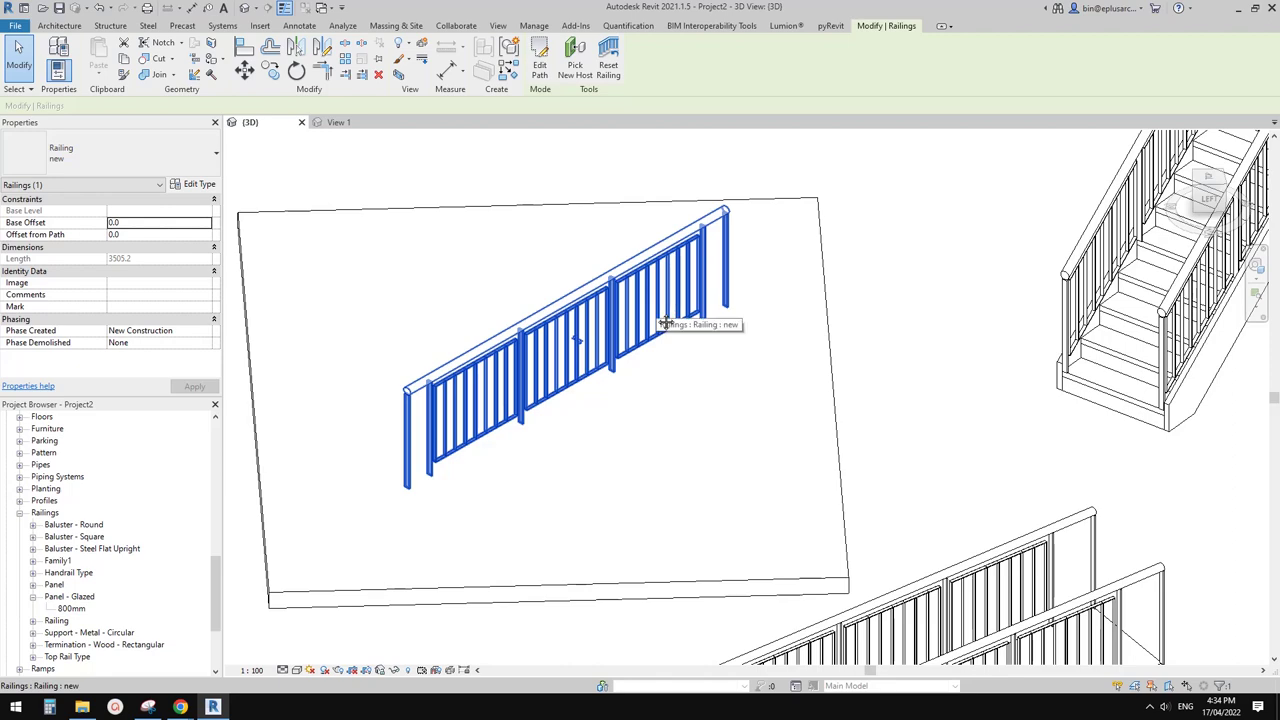
scroll(780, 325, "down", 1)
middle_click_drag(780, 331, 703, 331)
key("Escape")
left_click(609, 288)
middle_click_drag(609, 284, 593, 282)
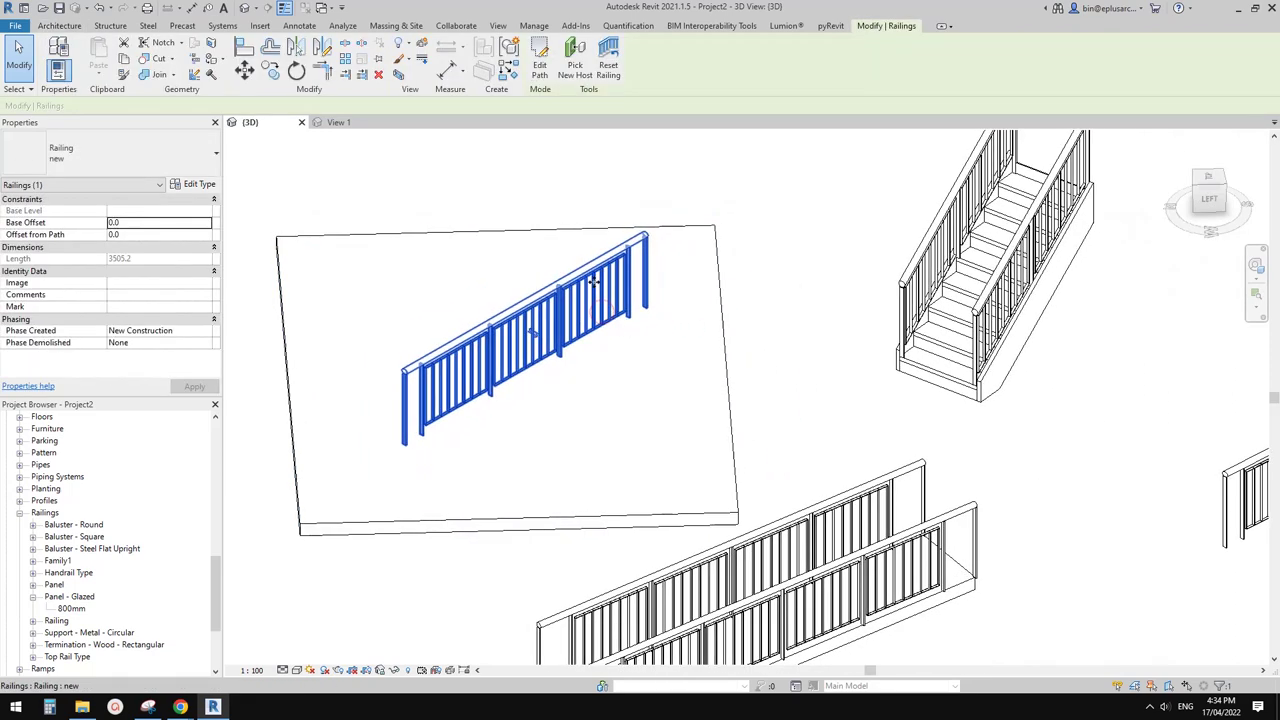
key("Escape")
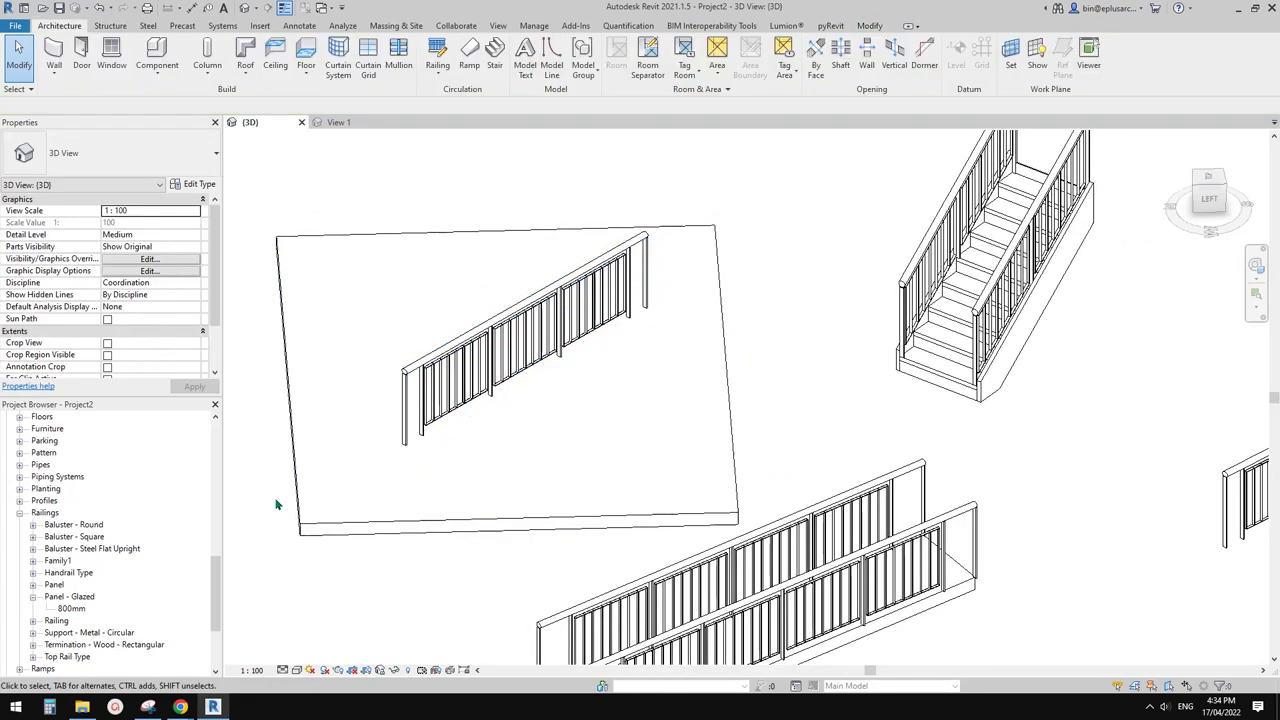
Step: Open the Panel family for editing and inspect its sloped frame and balusters in the Left elevation
right_click(67, 596)
right_click(53, 584)
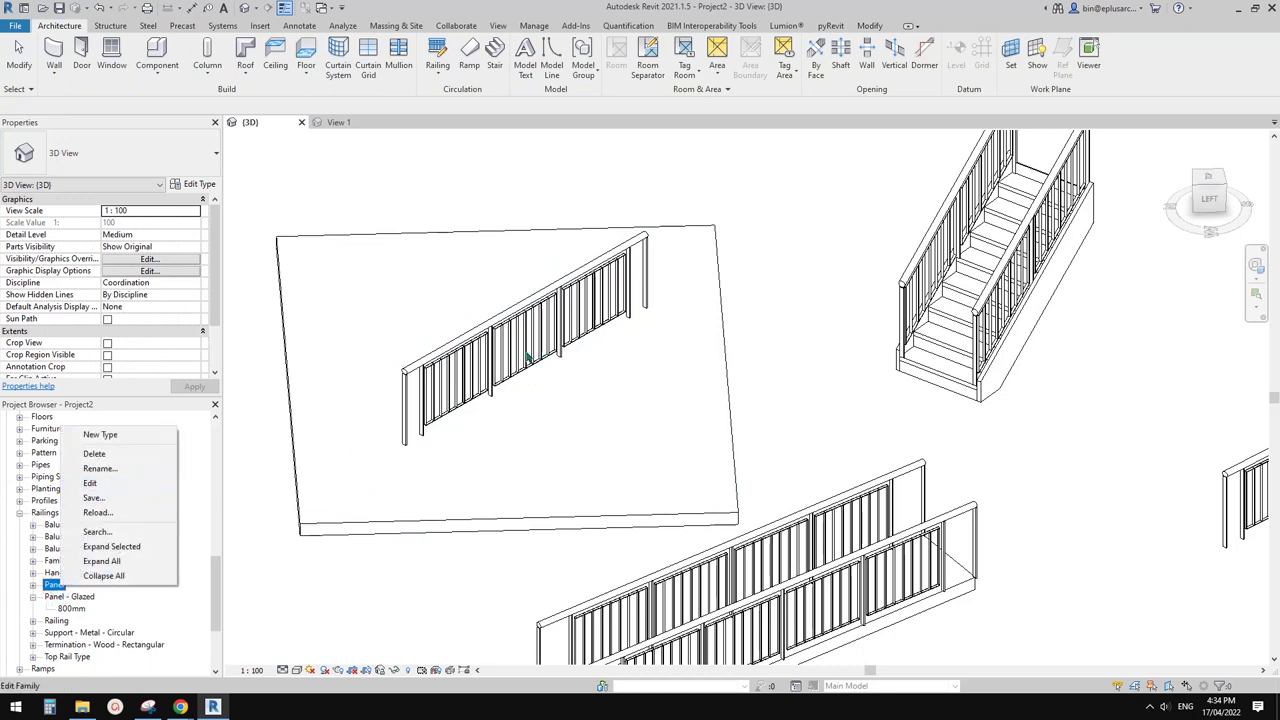
left_click(99, 485)
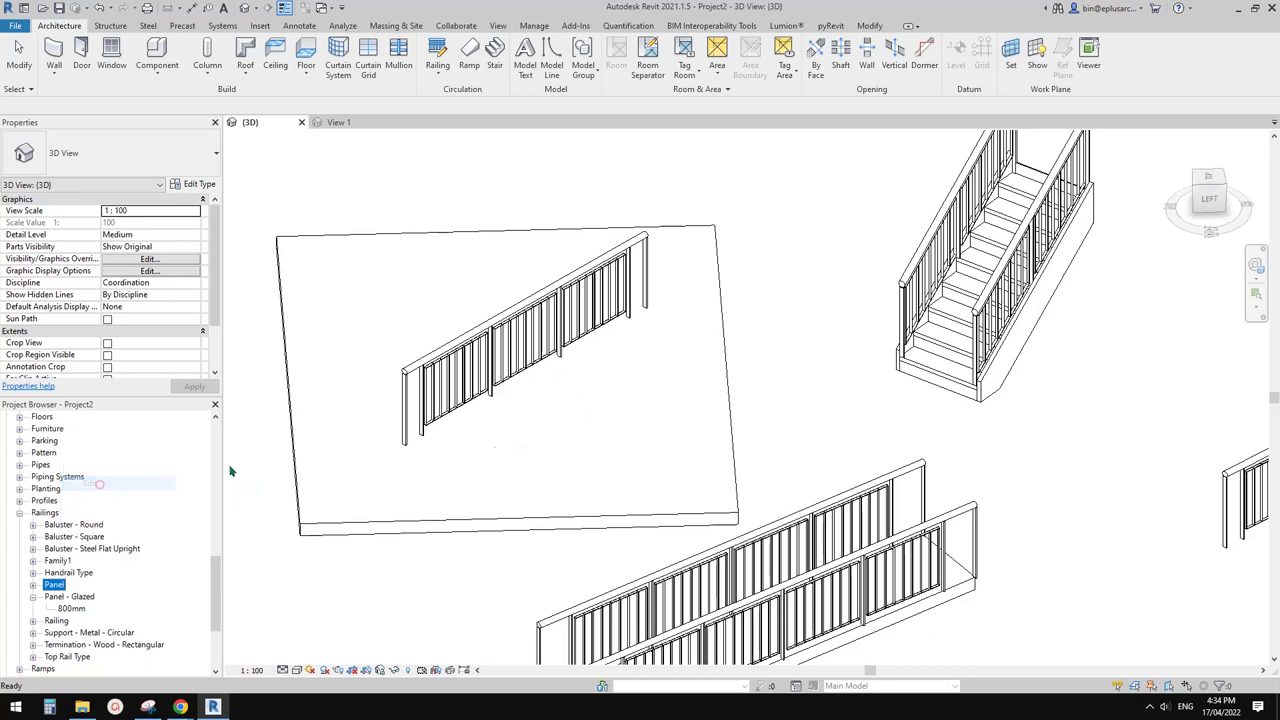
scroll(770, 437, "up", 4)
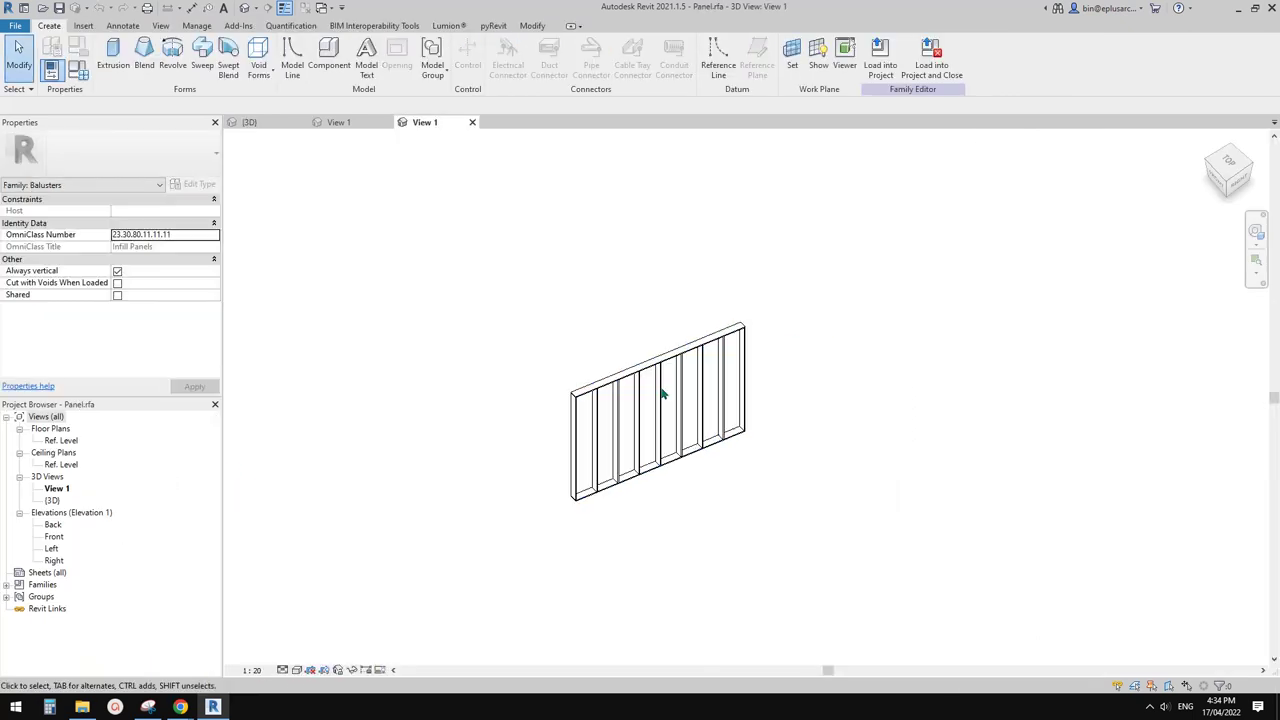
left_click(51, 549)
double_click(51, 549)
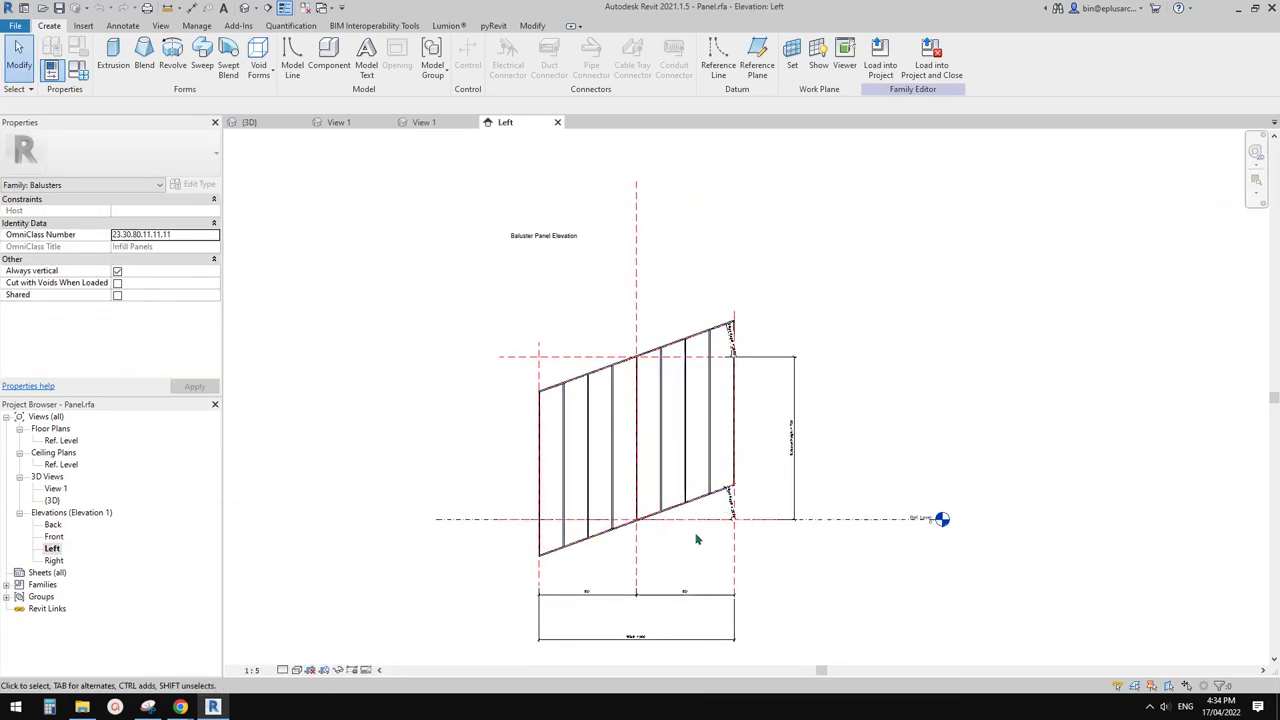
middle_click_drag(699, 538, 692, 517)
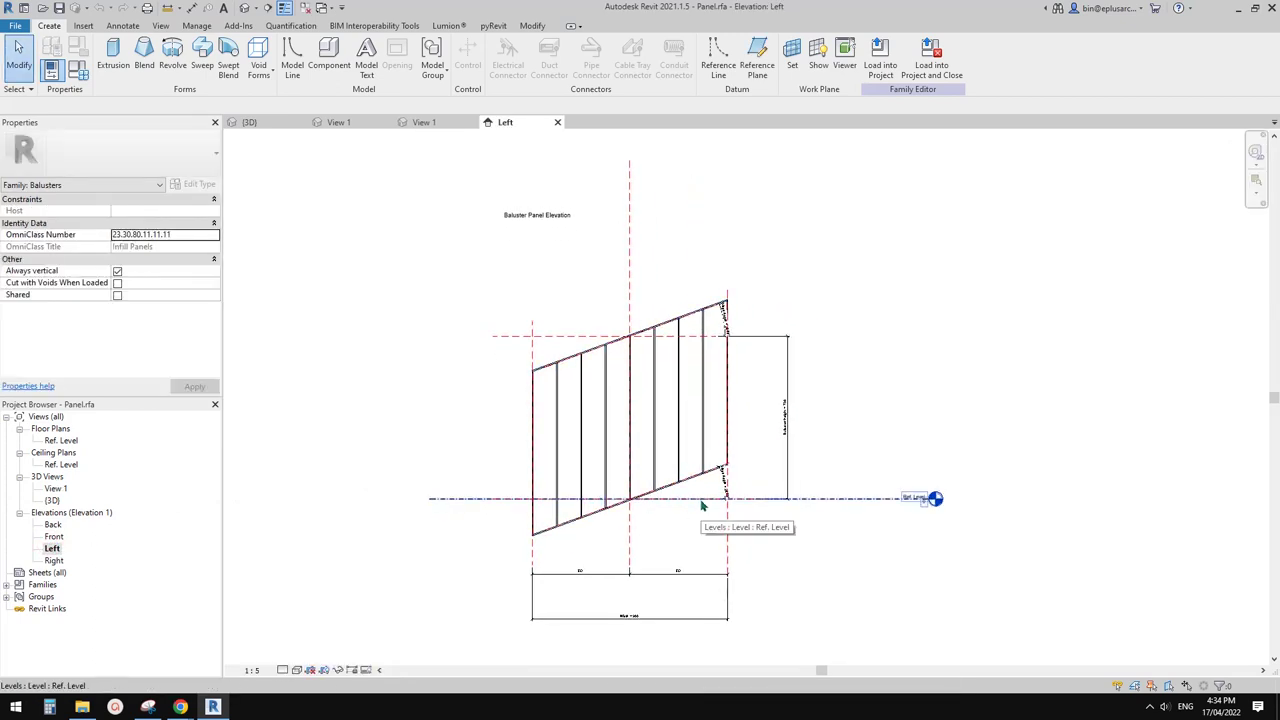
left_click(701, 481)
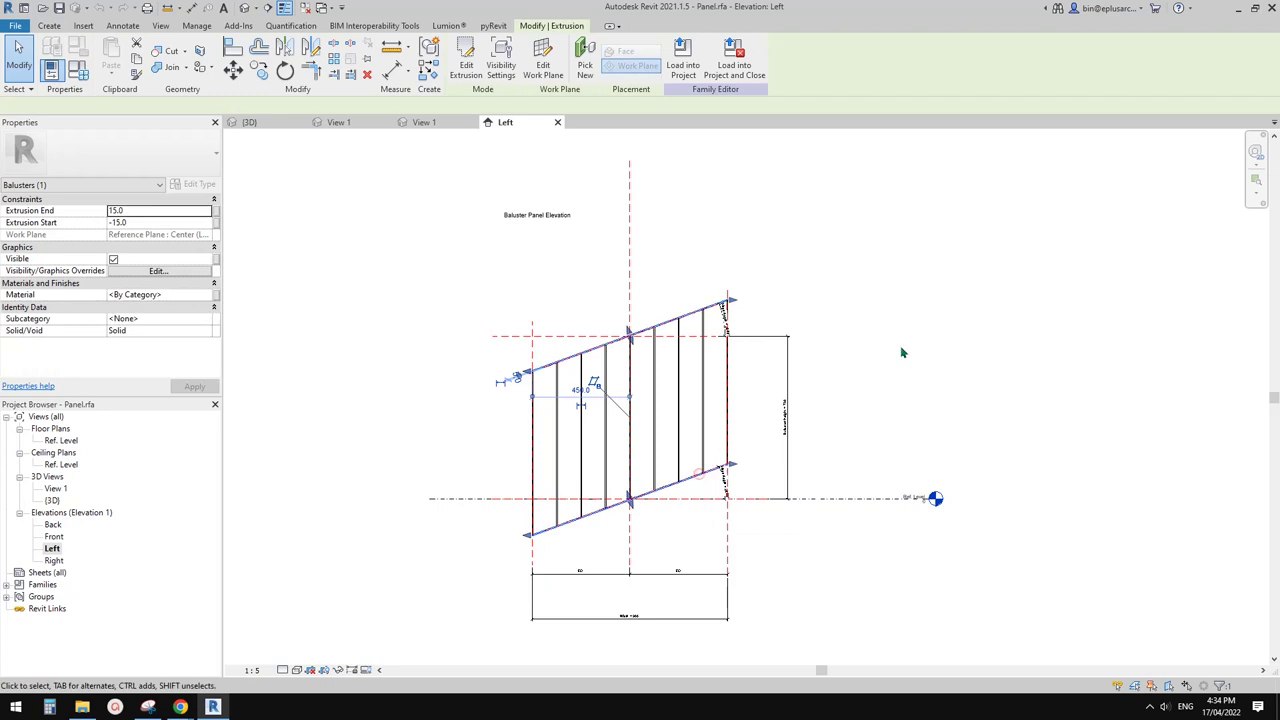
left_click(829, 367)
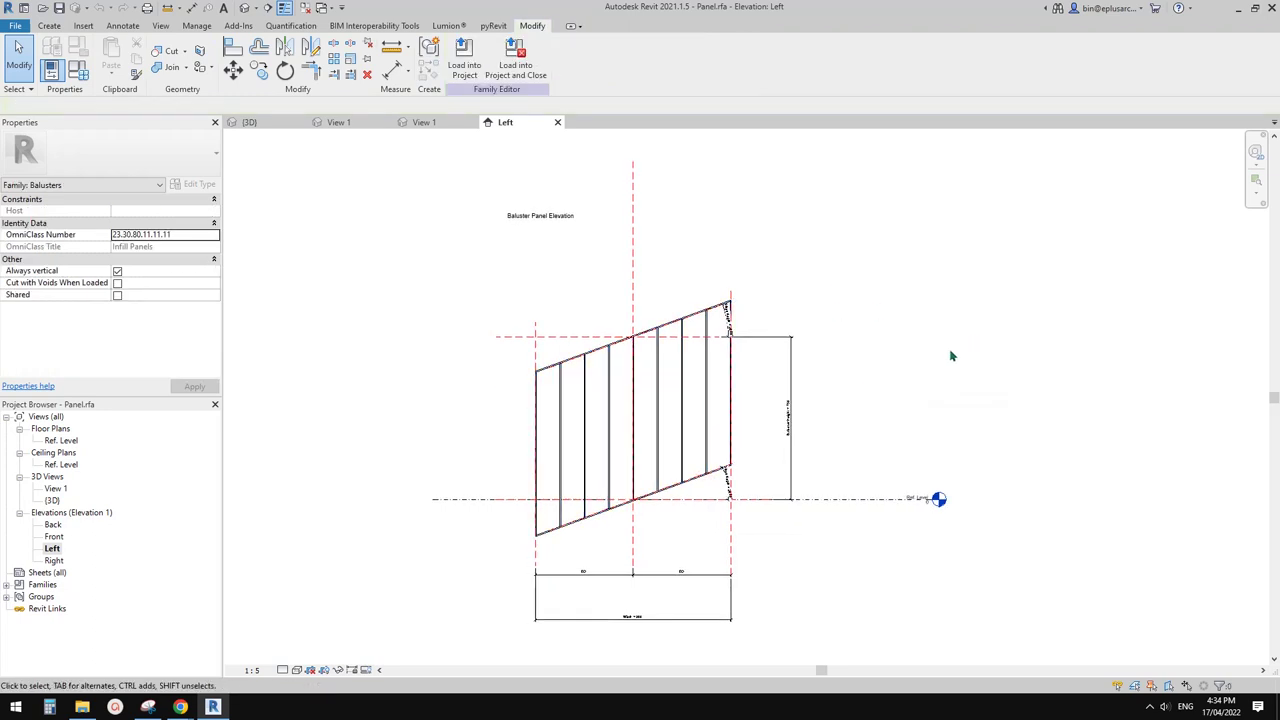
scroll(749, 423, "up", 3)
mouse_move(689, 440)
middle_mouse_down()
mouse_move(789, 434)
mouse_move(829, 401)
middle_mouse_up()
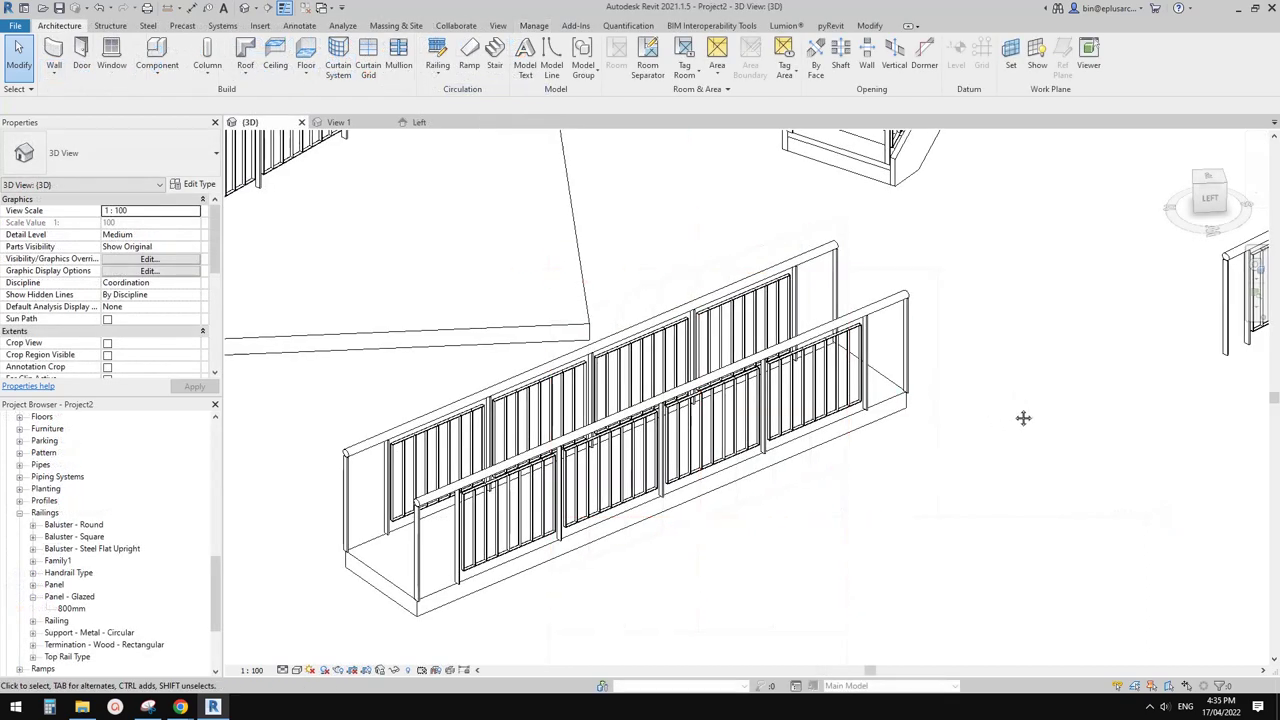
Step: Examine the panels and posts of both ramp railings up close in the project's 3D view
middle_click_drag(1023, 420, 961, 436)
left_click(866, 408)
middle_click_drag(866, 440, 608, 440, "shift")
scroll(766, 479, "up", 1)
left_click(759, 478)
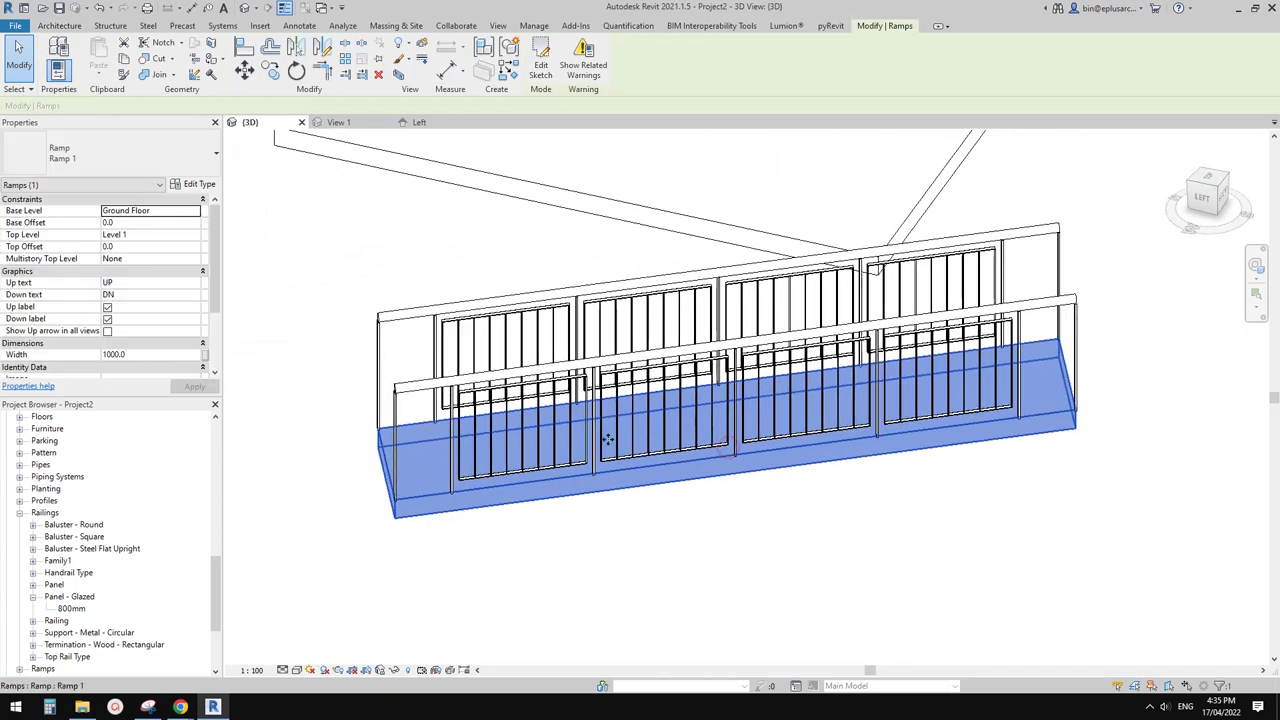
middle_click_drag(730, 438, 632, 450, "shift")
left_click(671, 404)
scroll(622, 456, "up", 1)
middle_click_drag(620, 458, 587, 481)
Step: Review the spacing and width parameters of the Panel family's only type without changing them
left_click(52, 584)
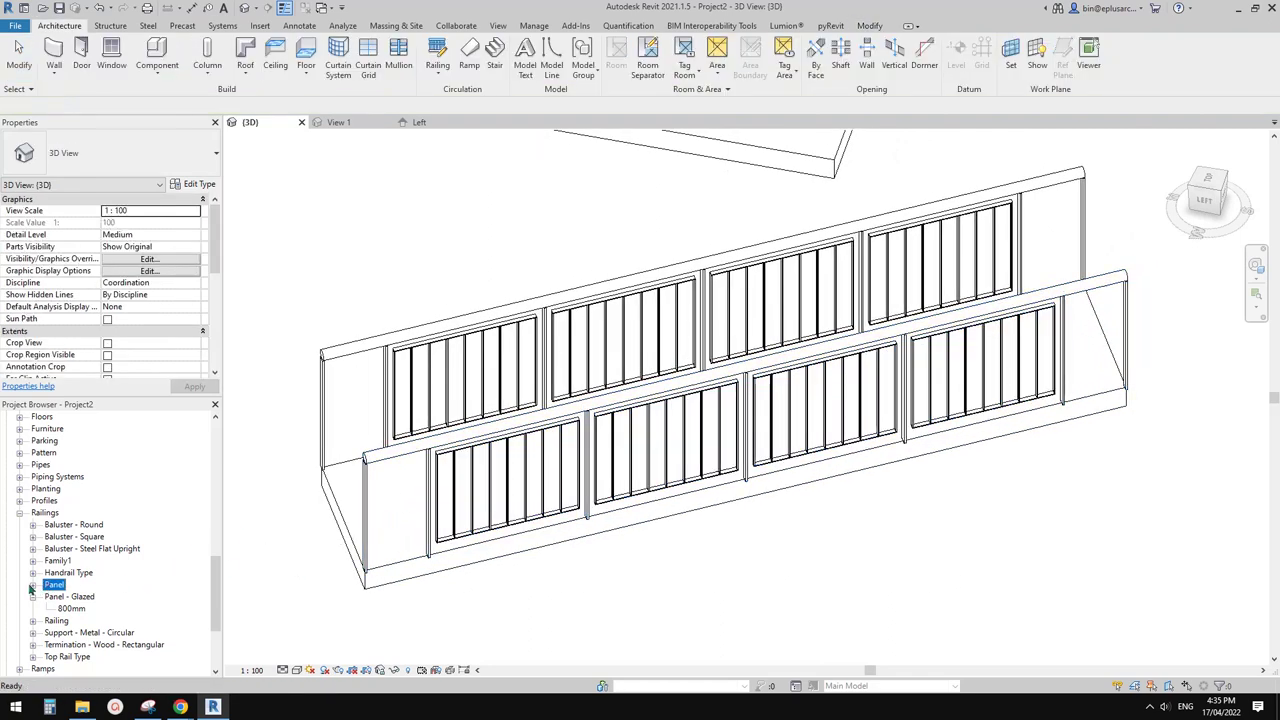
left_click(33, 584)
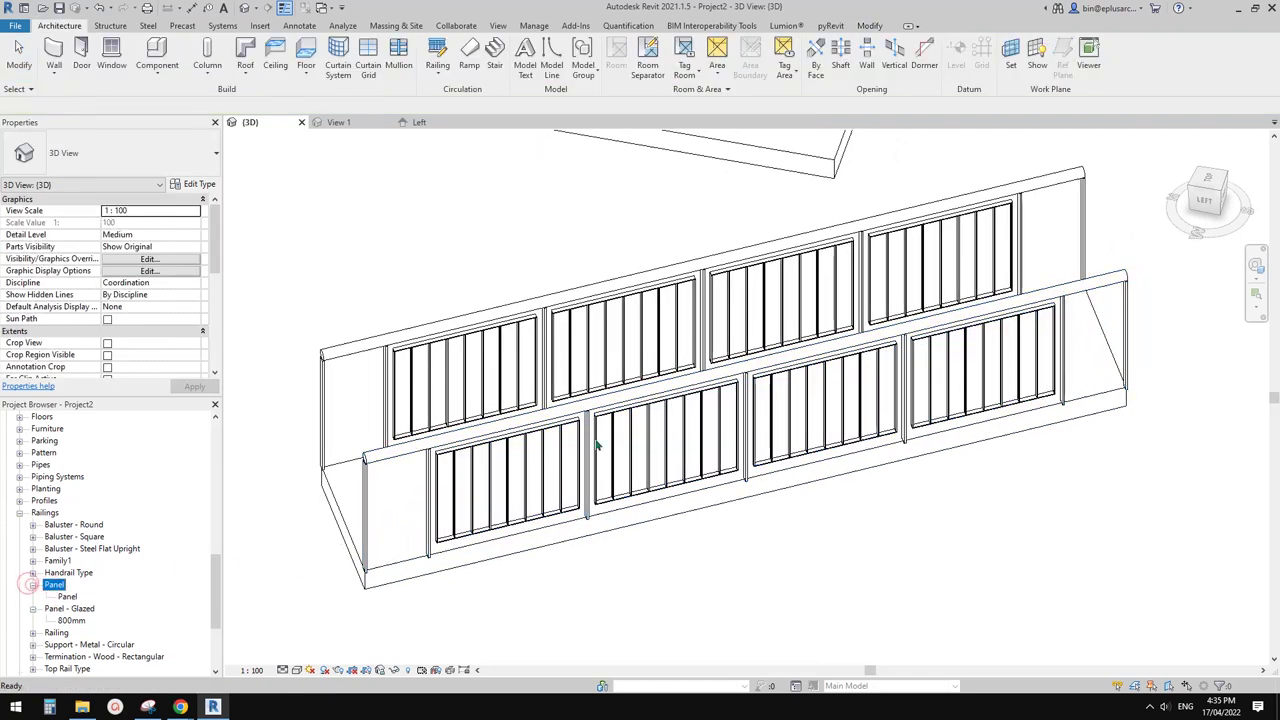
left_click(672, 430)
key("Escape")
left_click(67, 596)
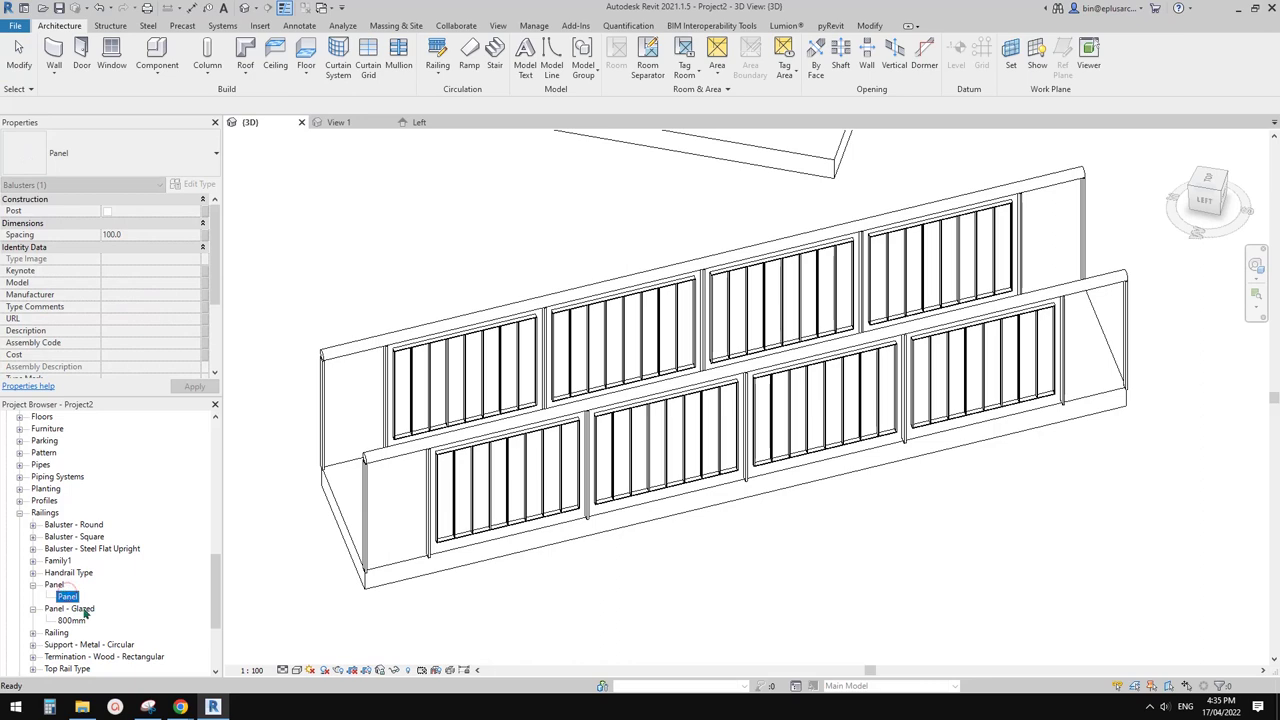
double_click(67, 597)
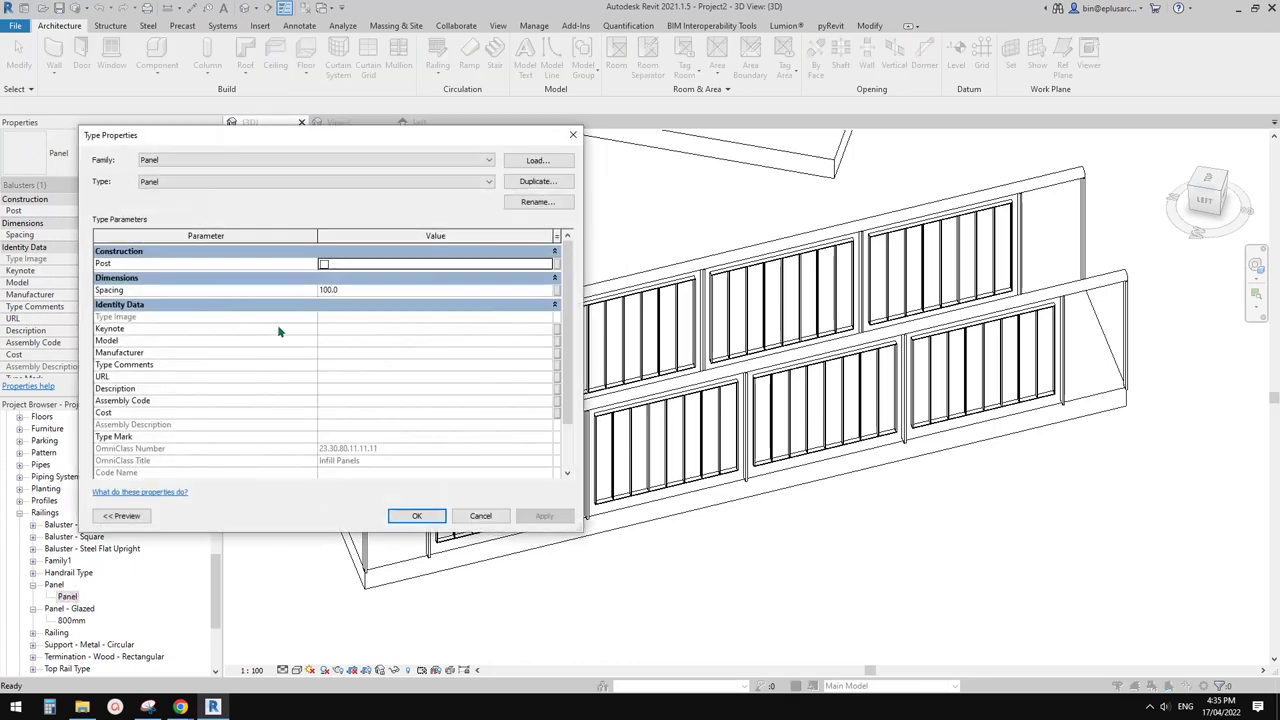
scroll(406, 410, "down", 2)
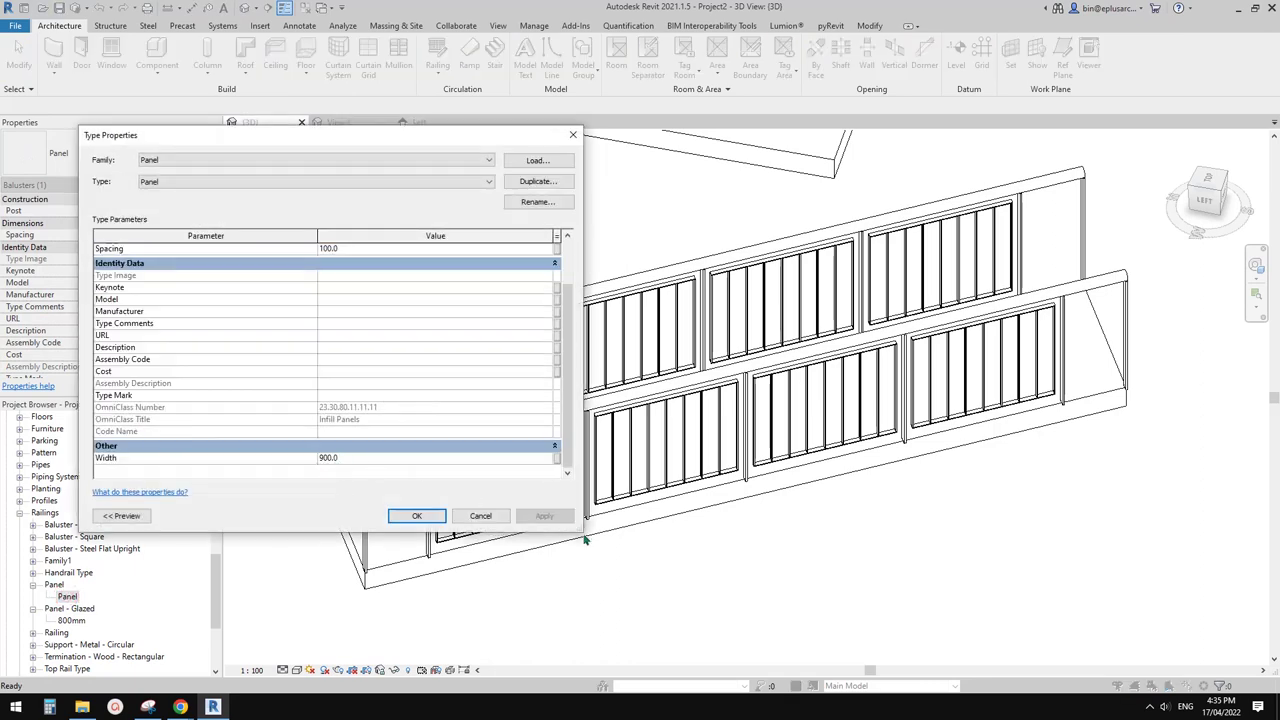
left_click(485, 516)
Step: Rename the Panel family's type to 900mm
right_click(67, 596)
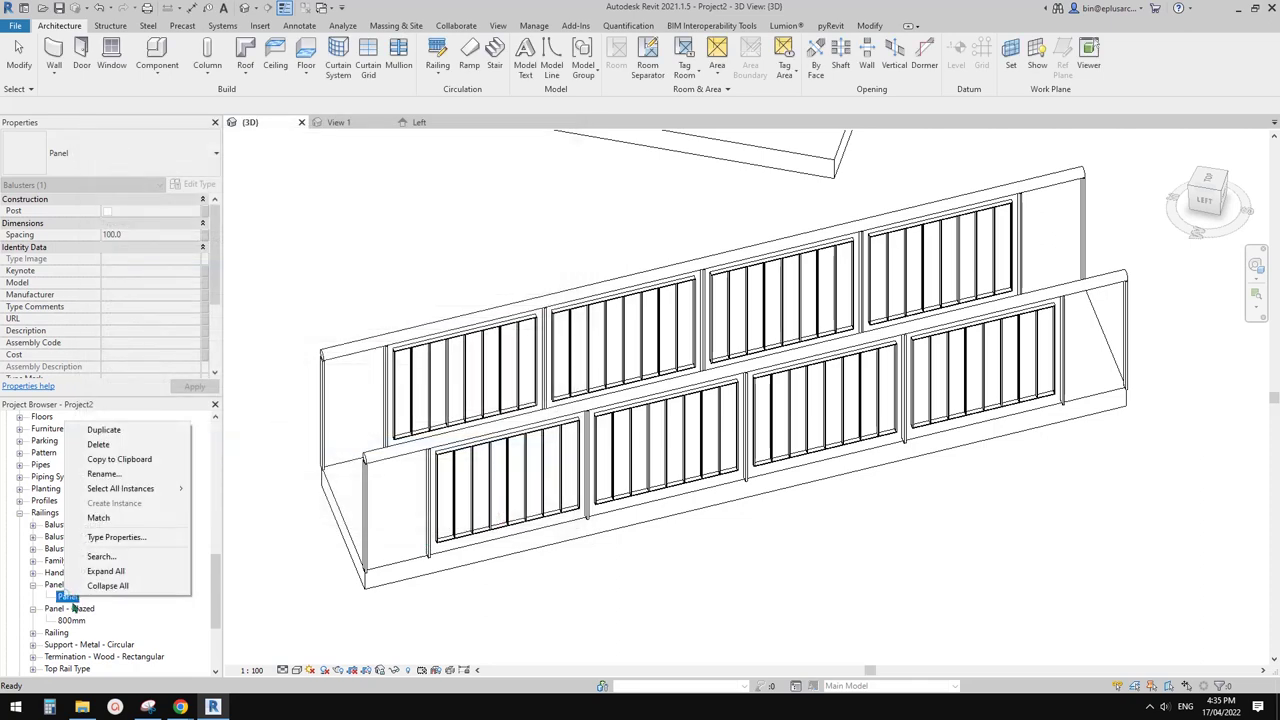
left_click(119, 479)
type("9")
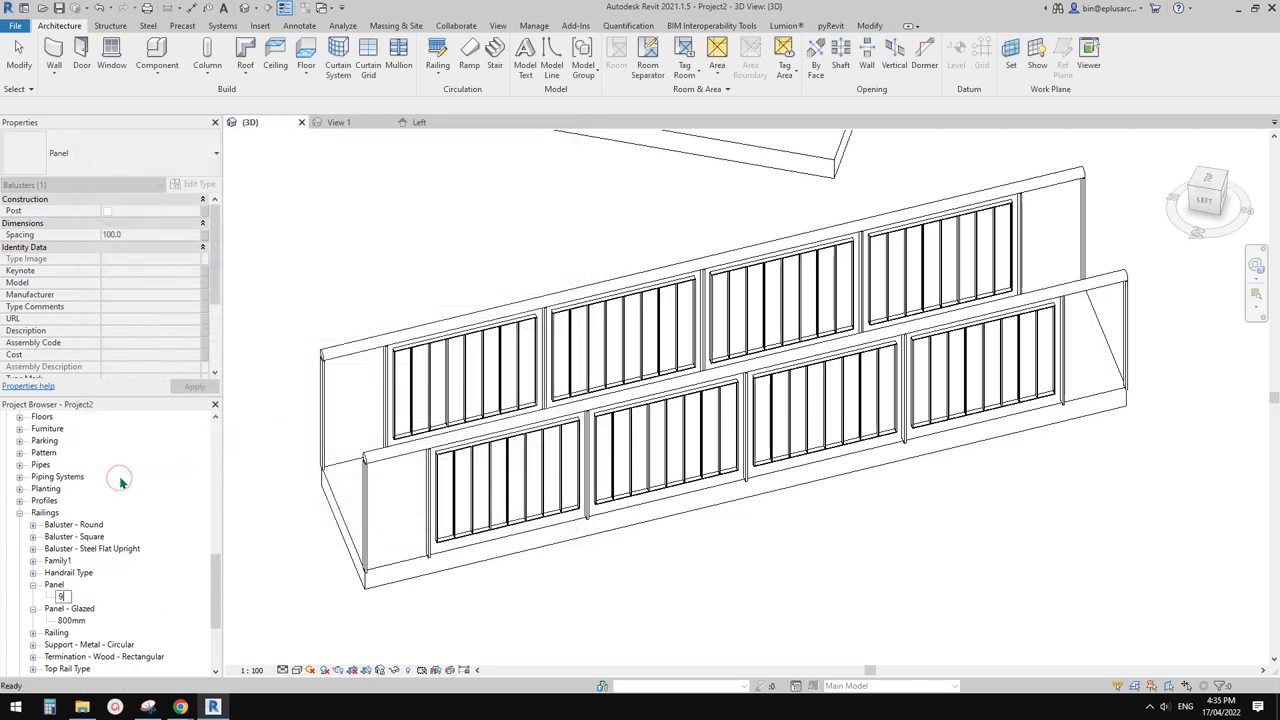
type("00mm")
key("Return")
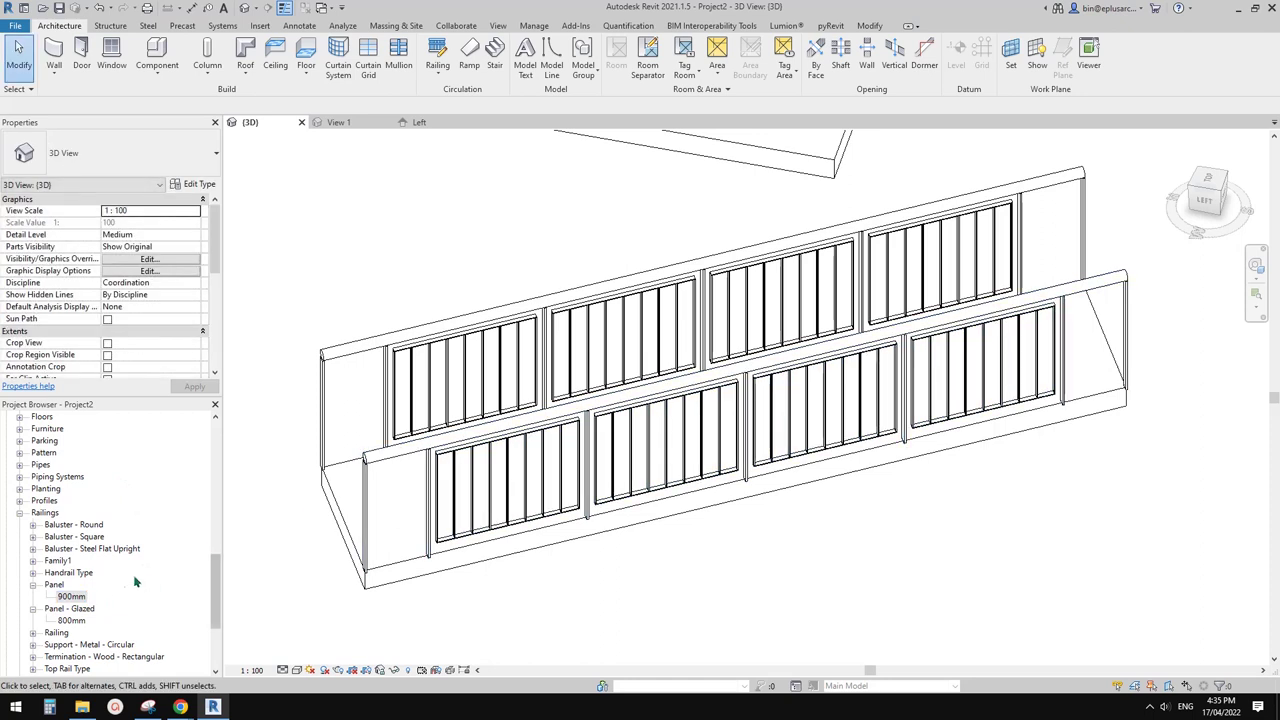
Step: Duplicate the Panel family's 900mm type and name the copy 1500
right_click(101, 594)
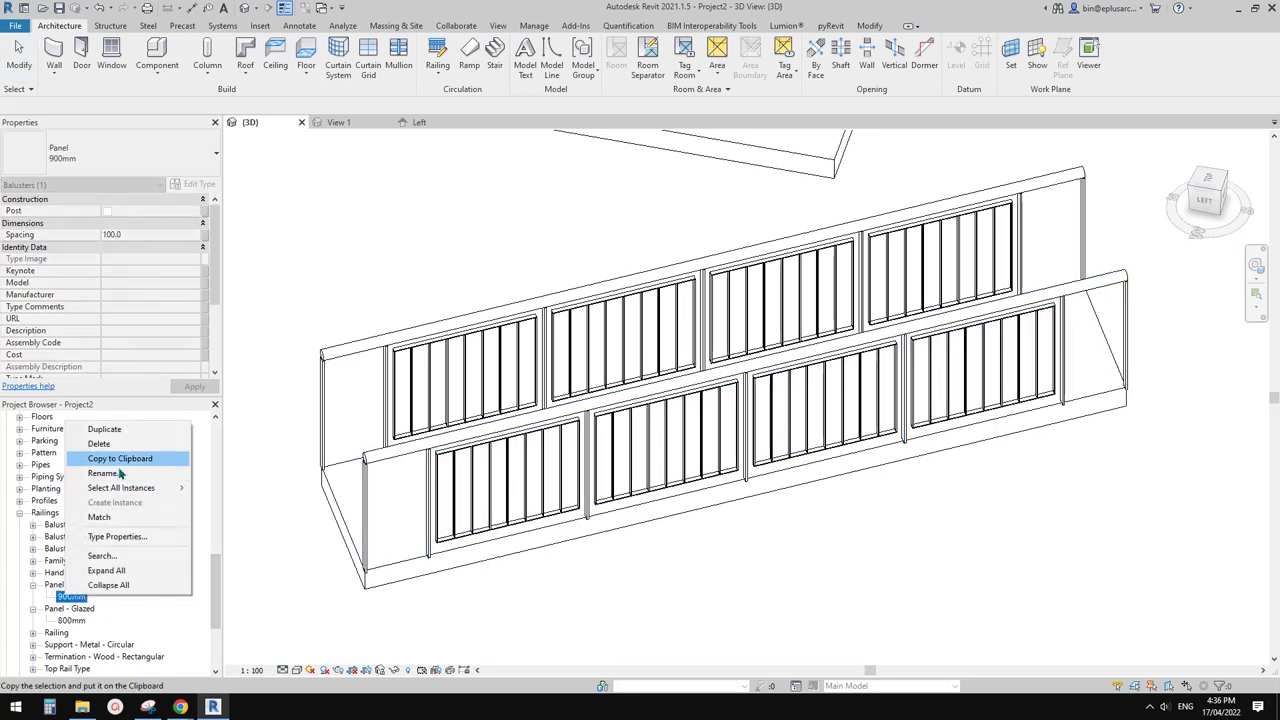
left_click(104, 429)
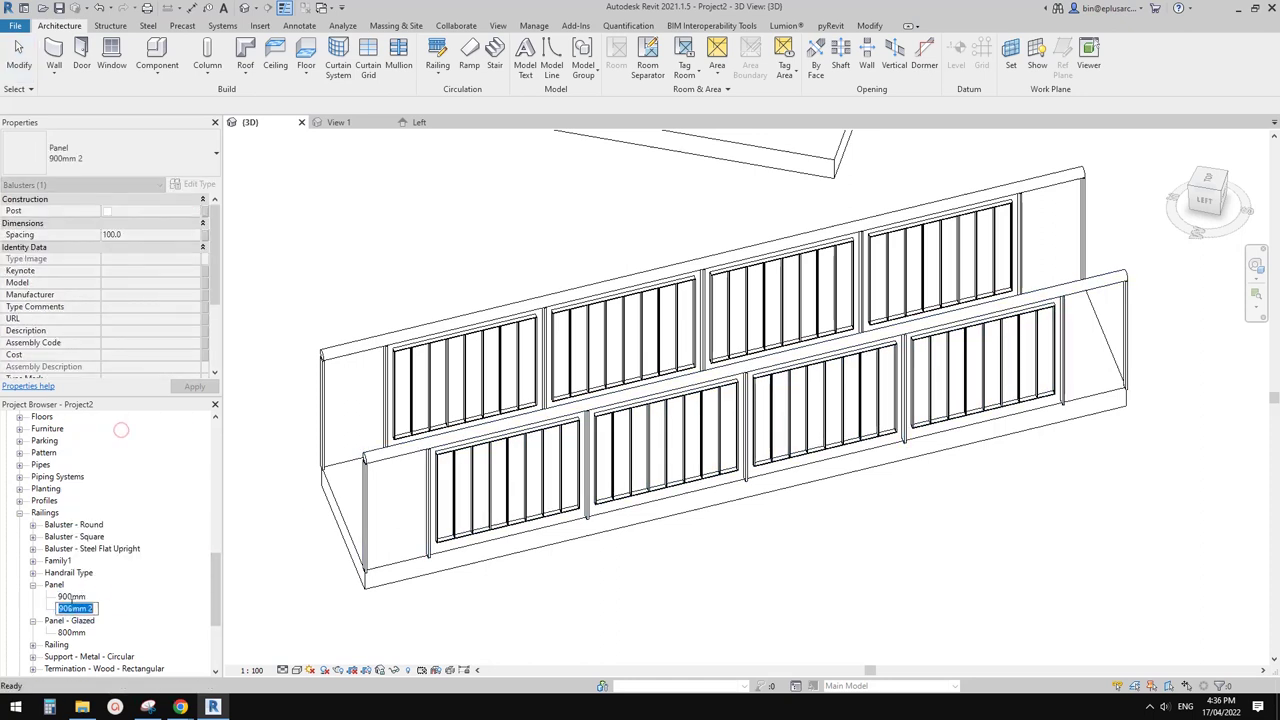
double_click(76, 609)
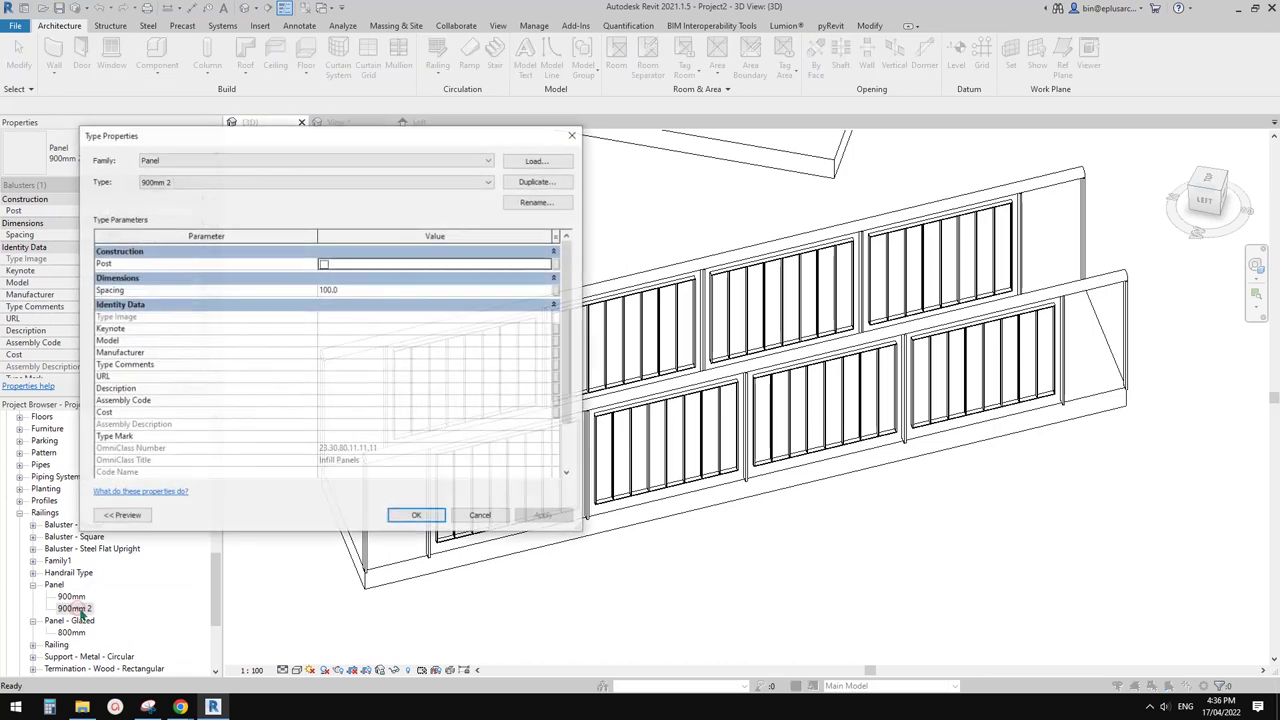
key("Escape")
right_click(88, 604)
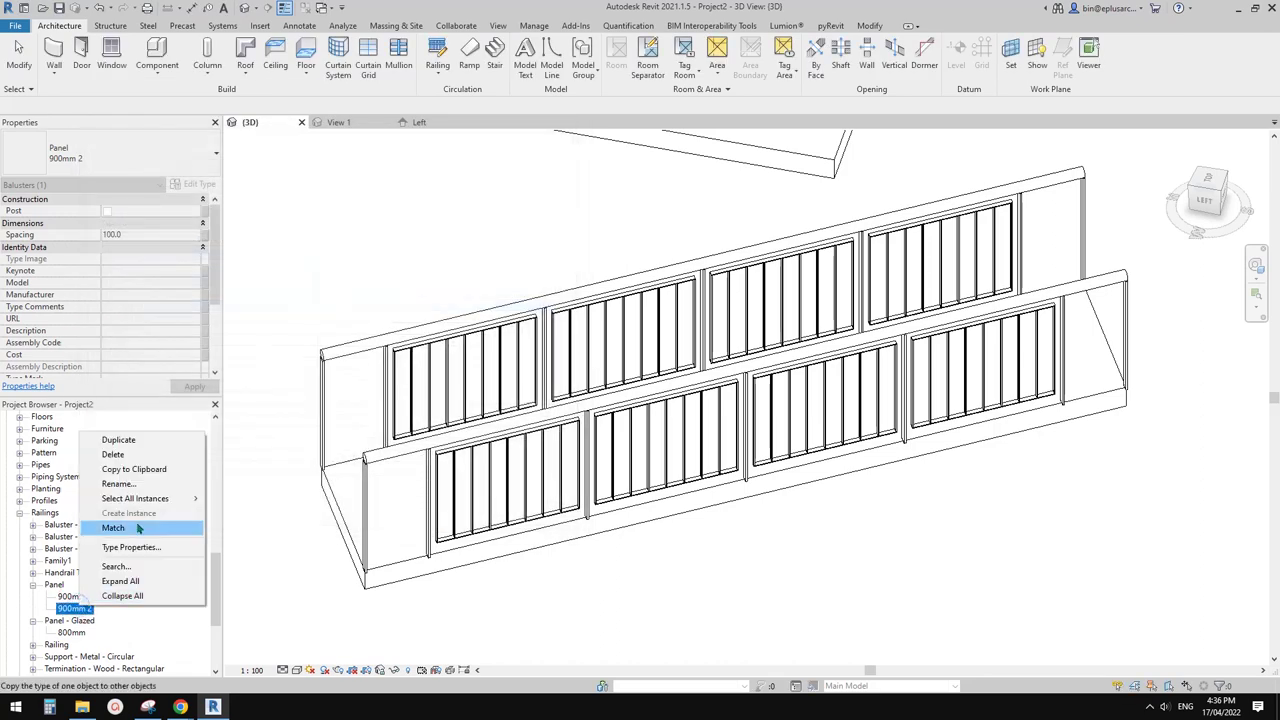
left_click(139, 487)
type("1500")
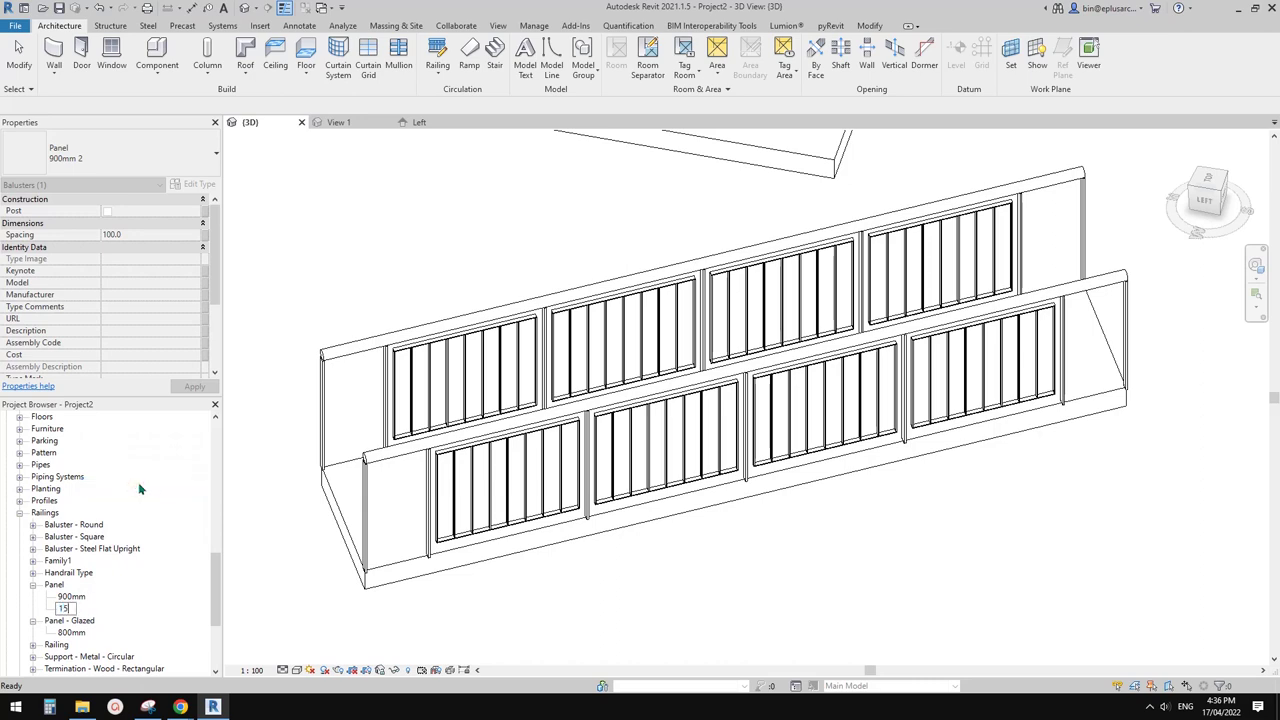
left_click(128, 606)
Step: Change the Width parameter of the Panel family's 1500 type
double_click(69, 609)
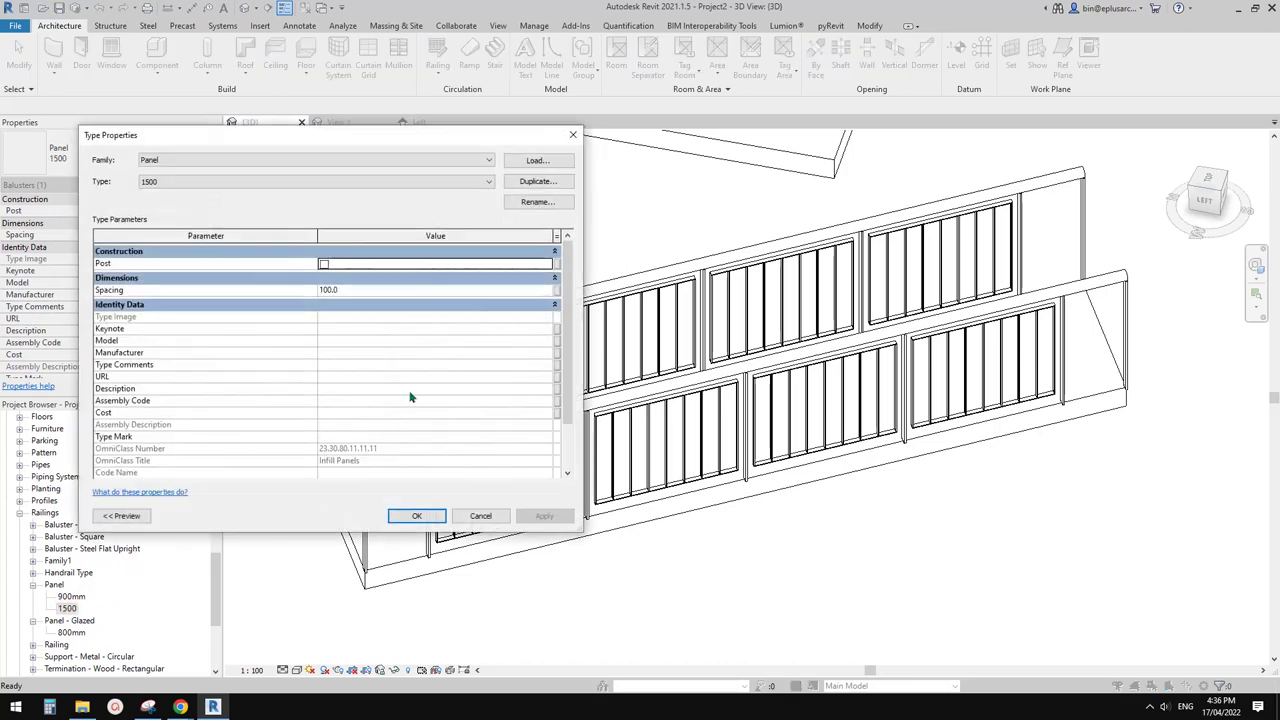
scroll(410, 397, "down", 2)
left_click(352, 459)
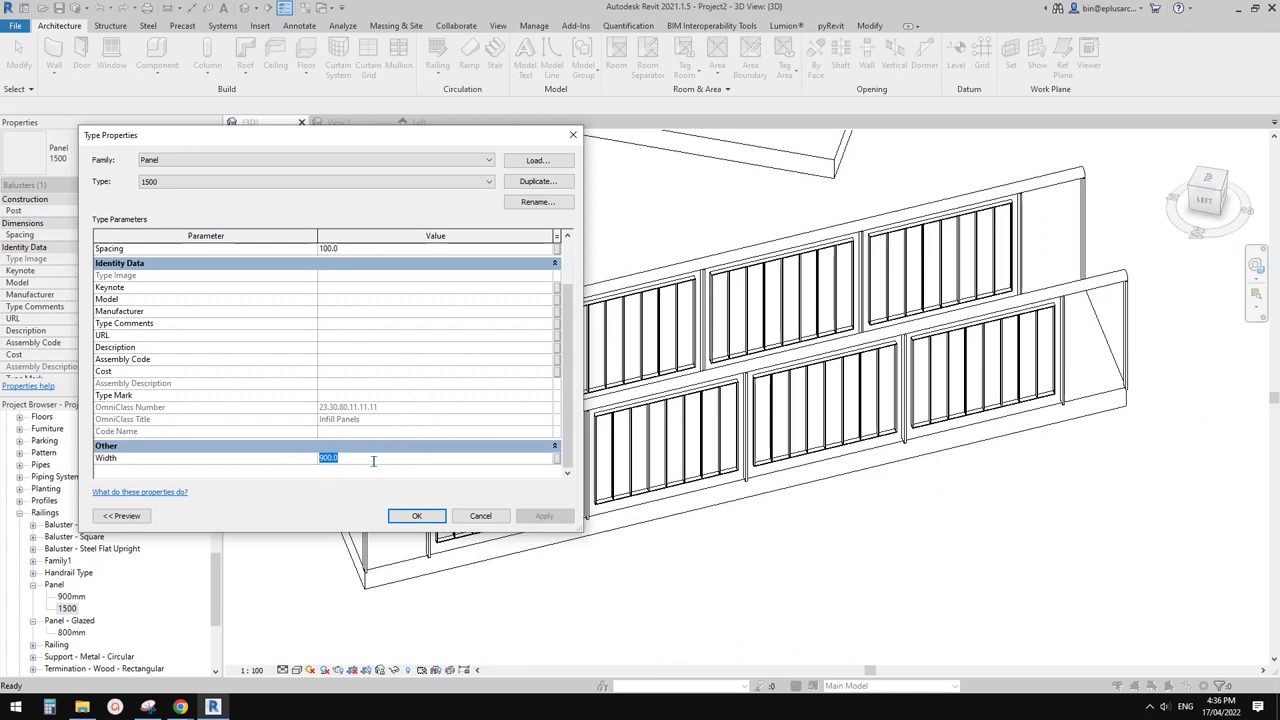
left_click(418, 515)
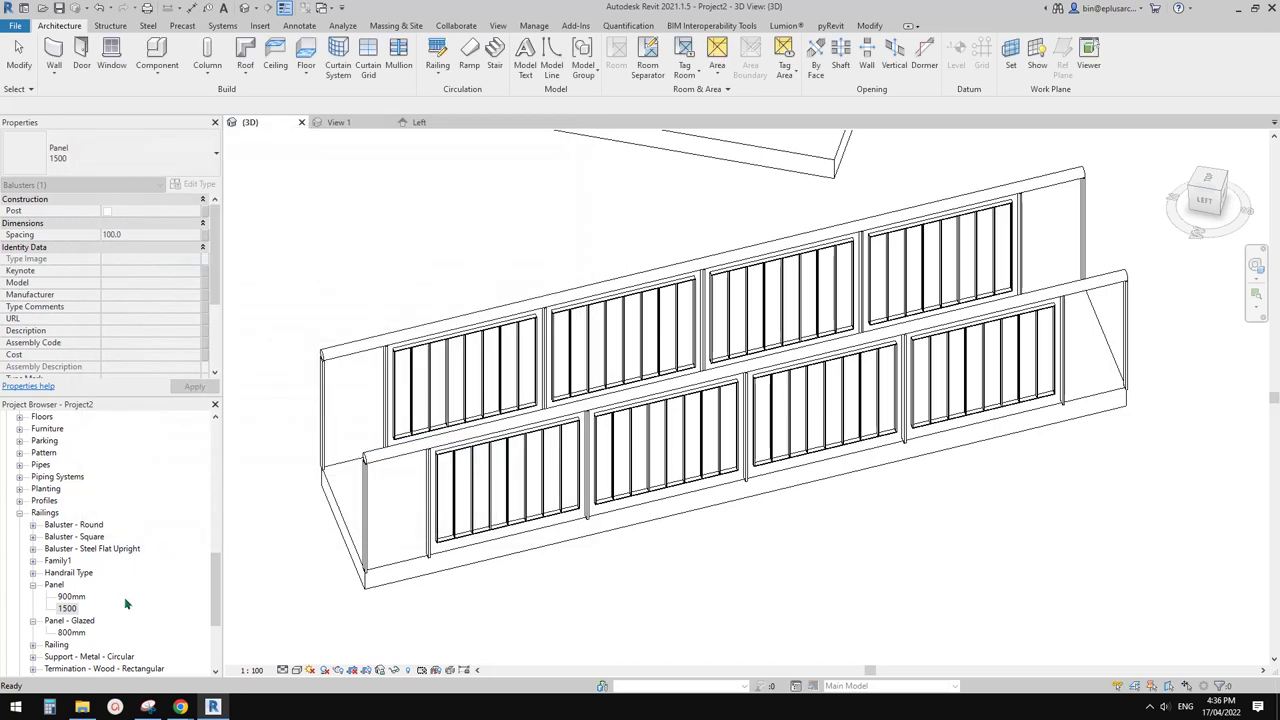
Step: Rename the front ramp railing's type to new 900mm
left_click(664, 402)
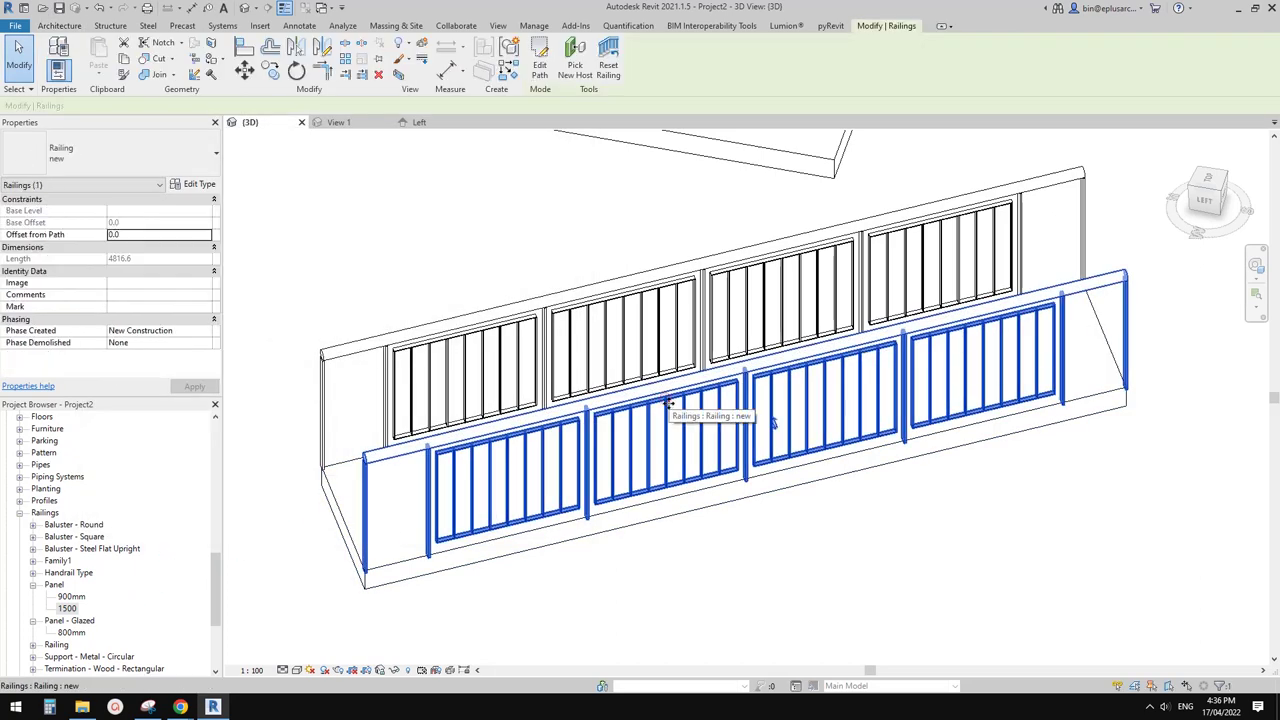
left_click(192, 184)
left_click_drag(327, 130, 576, 93)
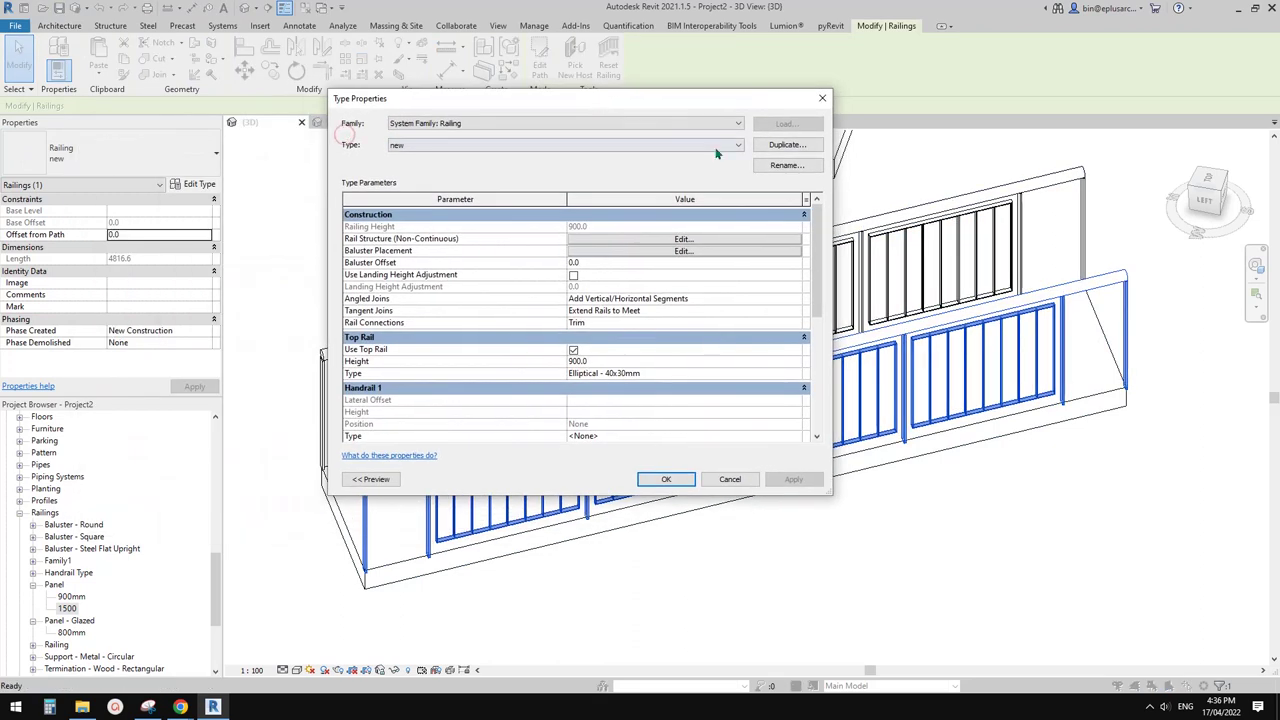
left_click(815, 165)
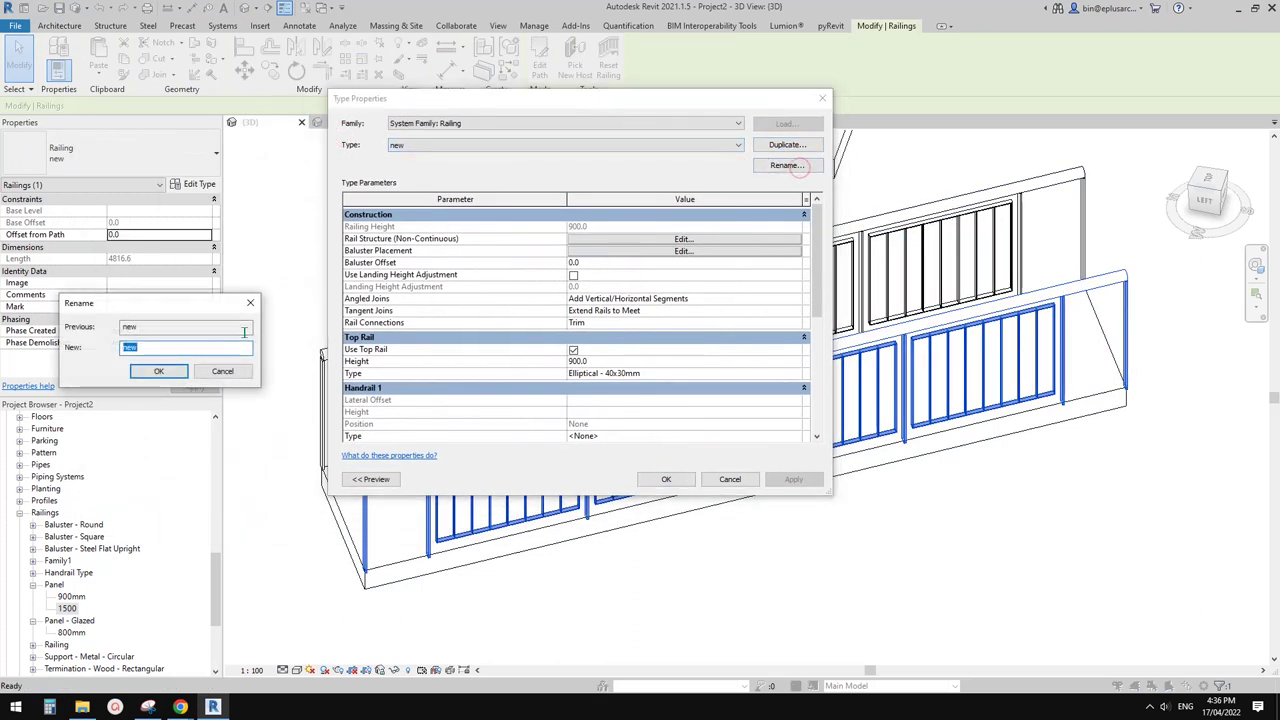
left_click(189, 347)
type("900mm")
left_click(170, 372)
Step: Duplicate the new 900mm railing type and name the copy new 1500mm
left_click_drag(621, 106, 553, 116)
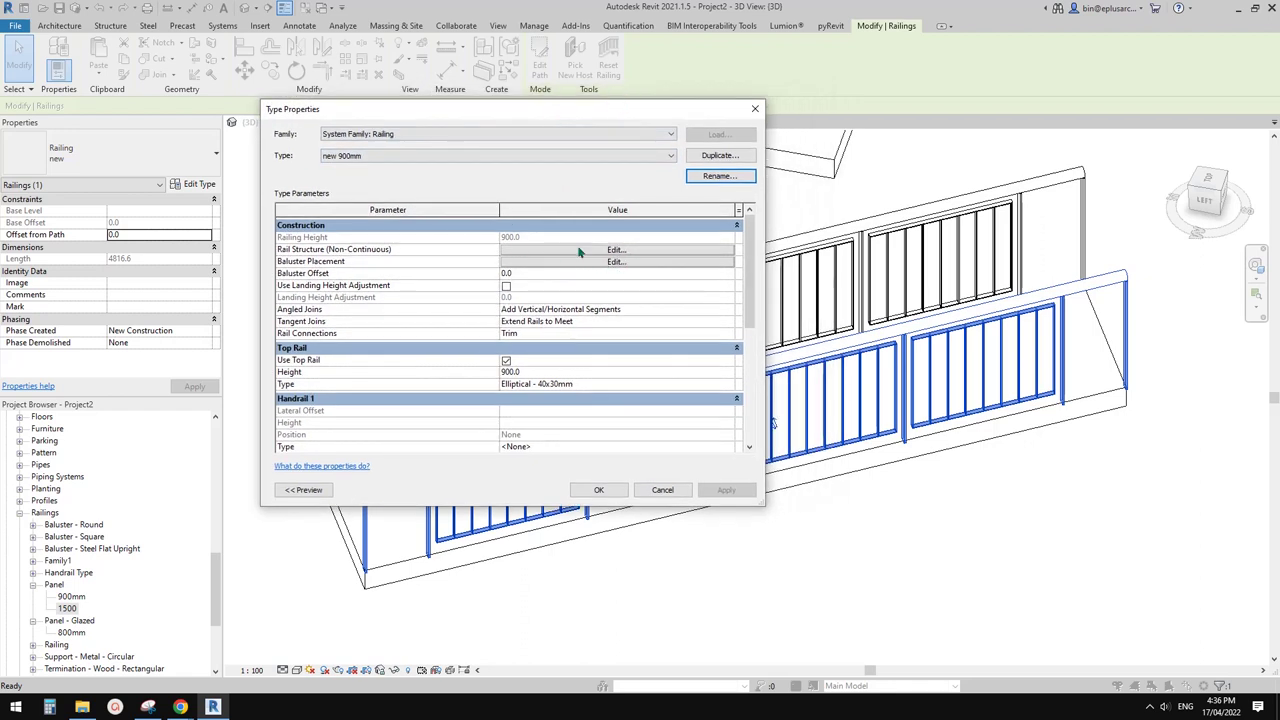
left_click(720, 156)
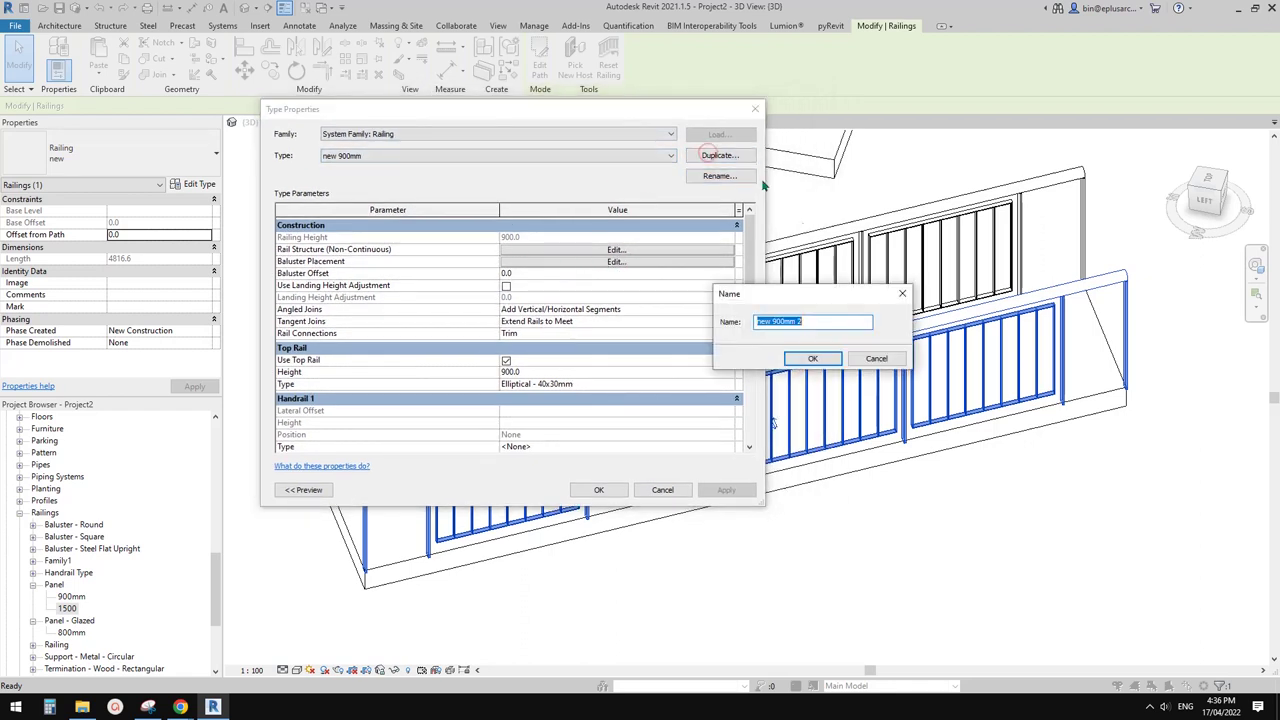
left_click(799, 317)
left_click_drag(772, 319, 893, 321)
type("15")
left_click(812, 358)
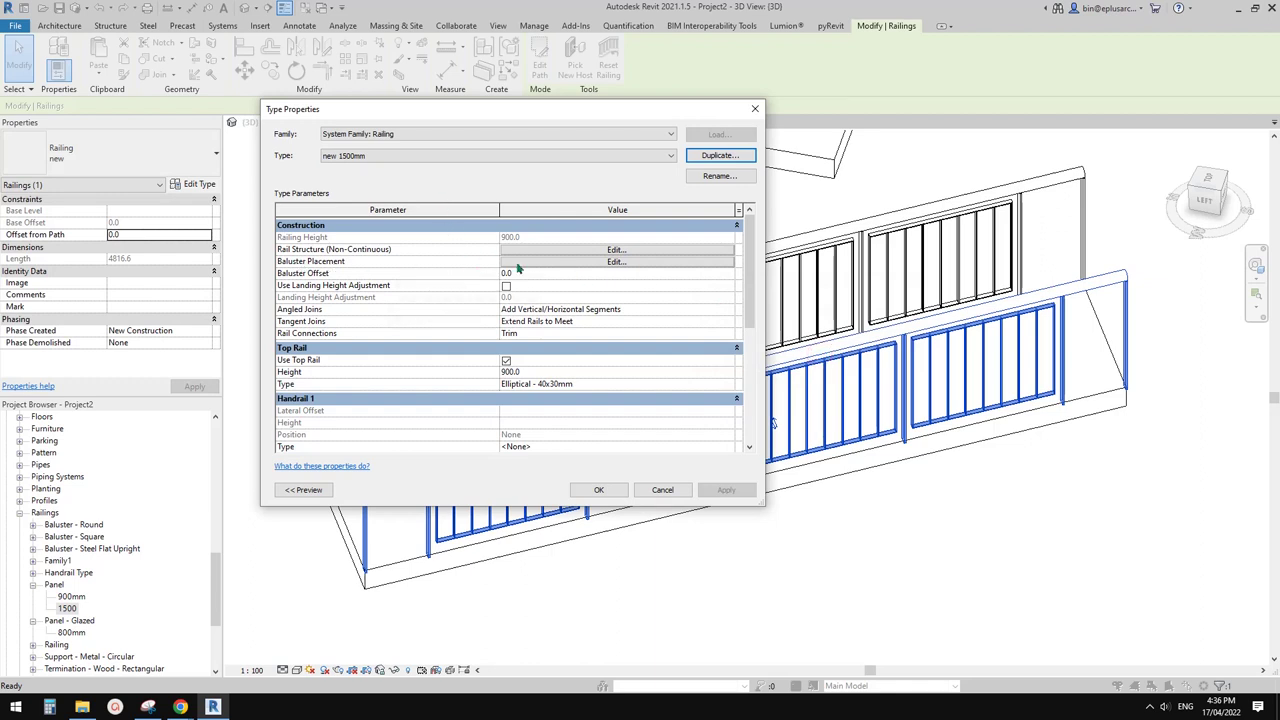
Step: In the new 1500mm type's baluster placement, change the main pattern's panel from the 900mm type to Panel : 1500
left_click(553, 261)
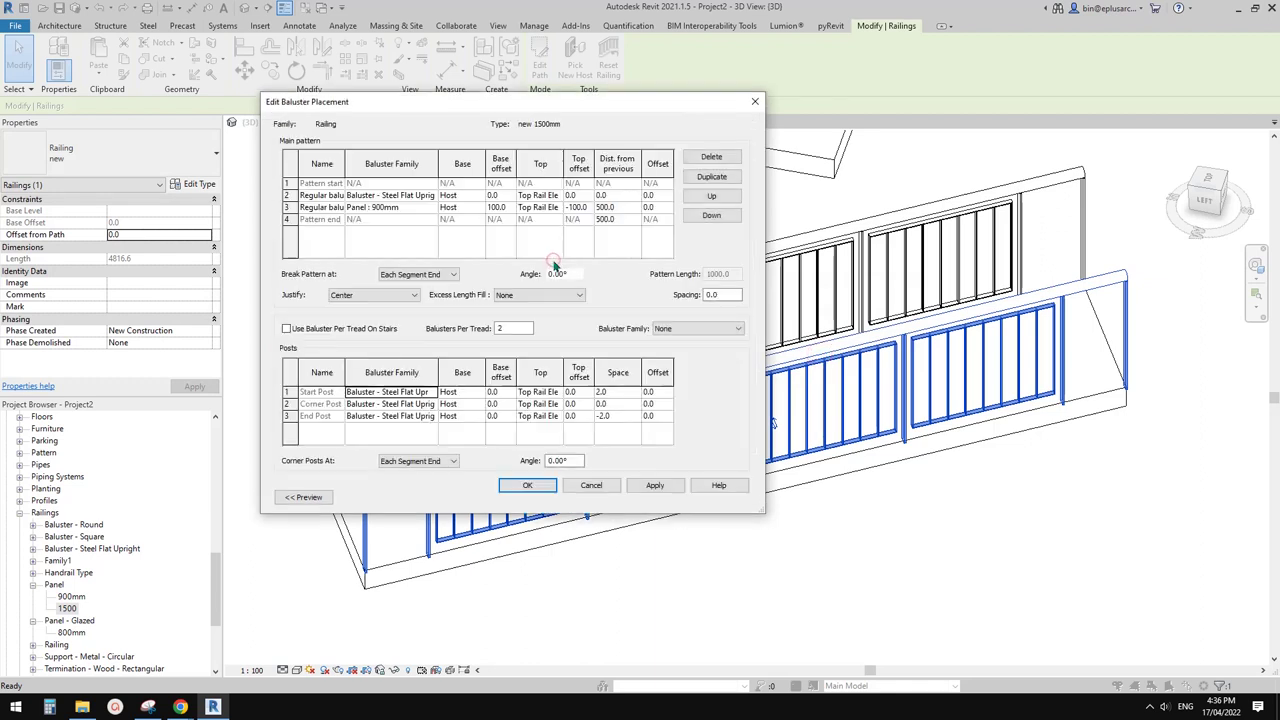
left_click(432, 208)
left_click(432, 208)
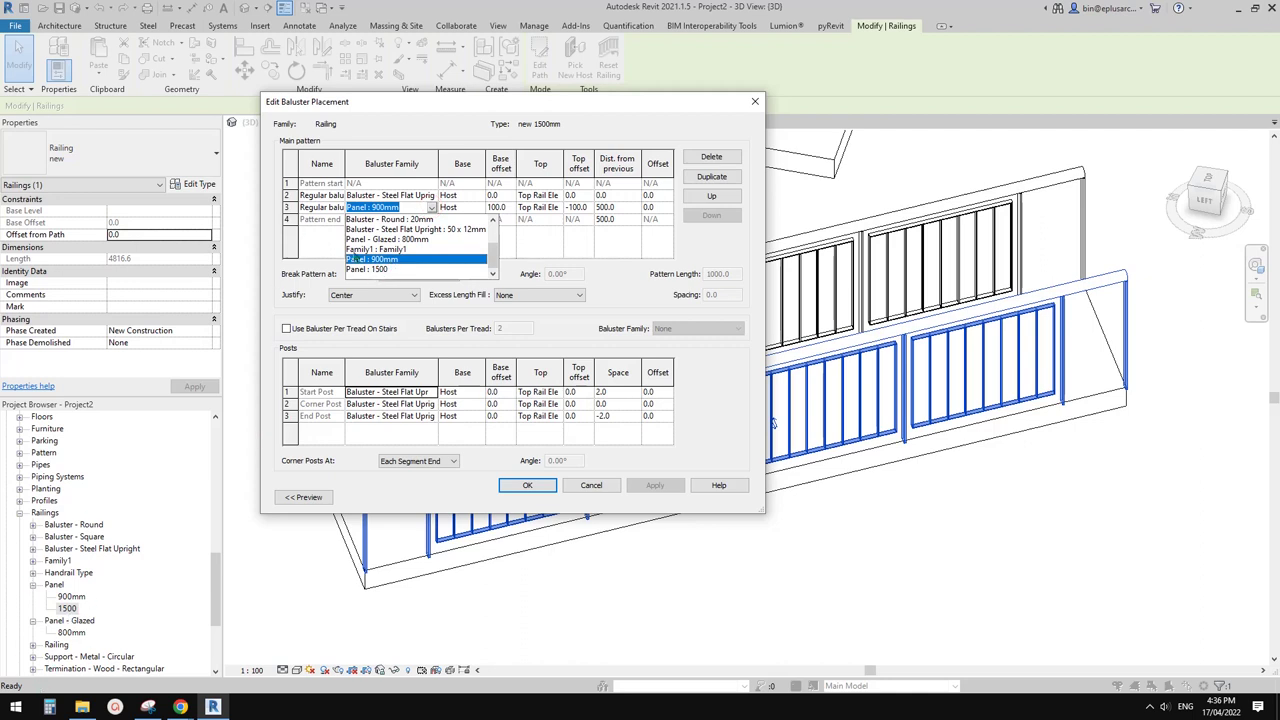
left_click(388, 270)
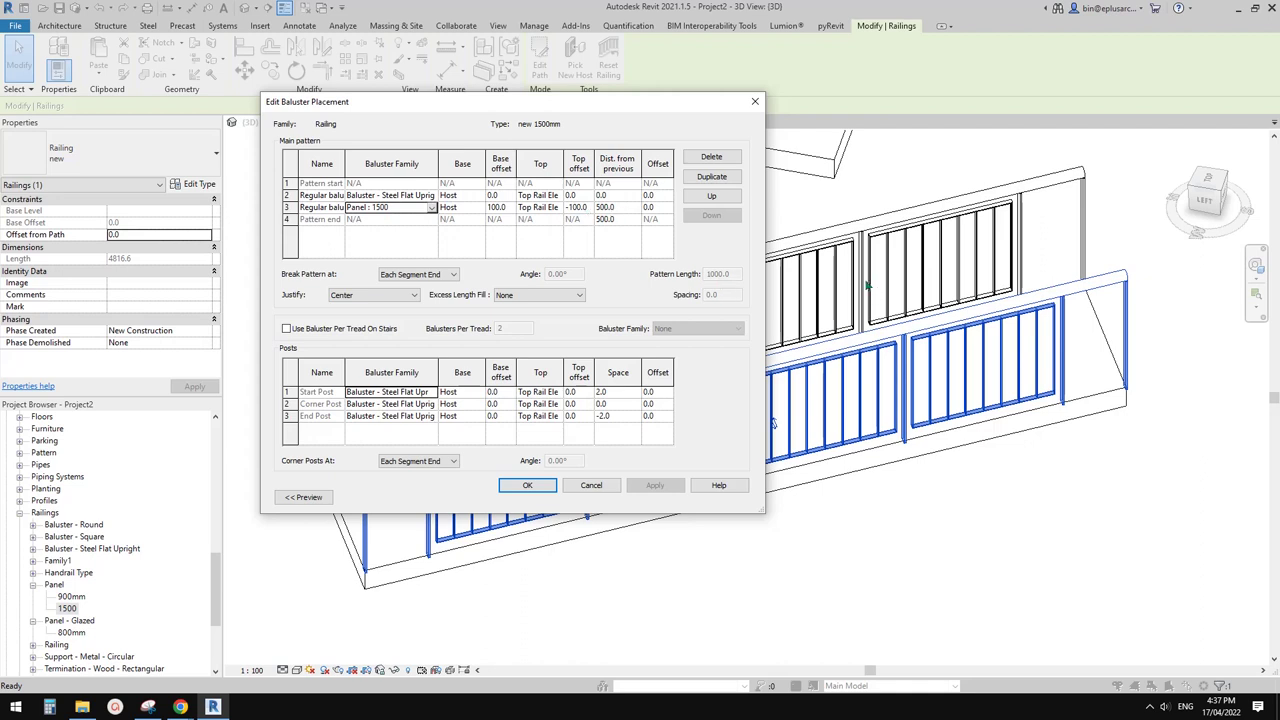
Step: Set the distance from previous to 800 for both the panel and the pattern end, and apply the type to the railing
left_click(610, 208)
left_click_drag(615, 208, 578, 217)
type("900800")
left_click(622, 219)
type("800")
left_click(606, 207)
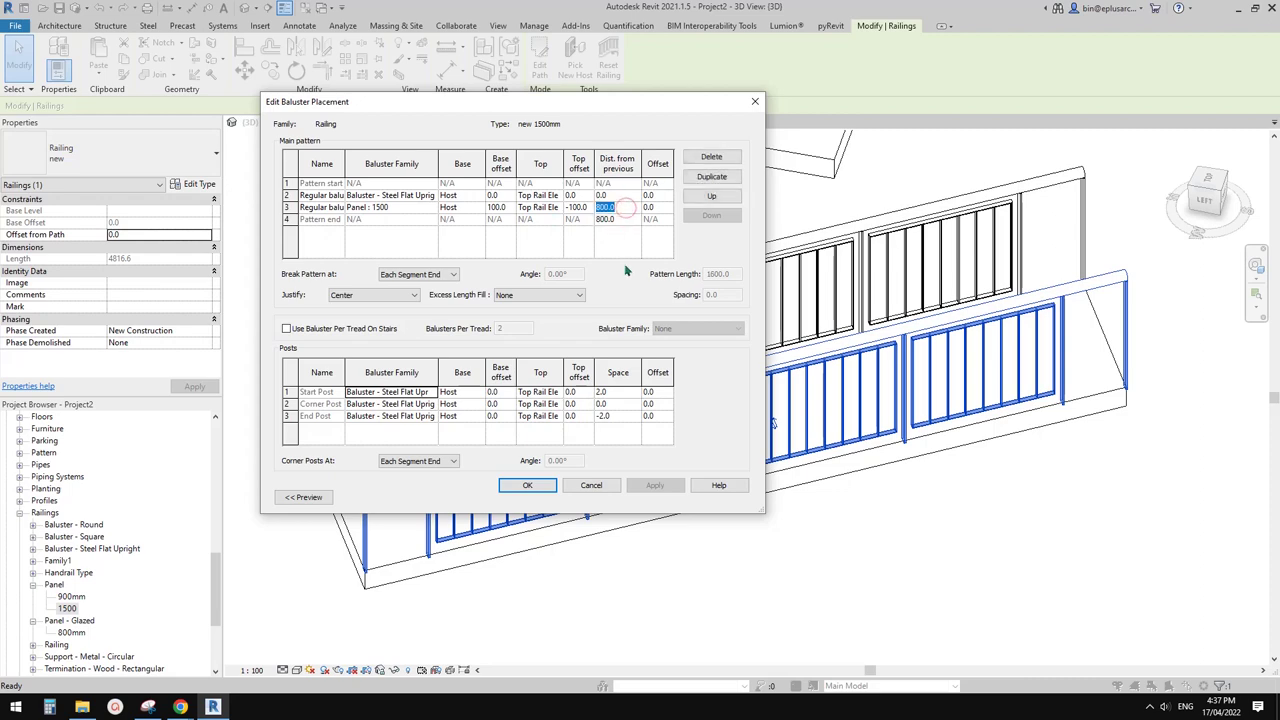
left_click(527, 486)
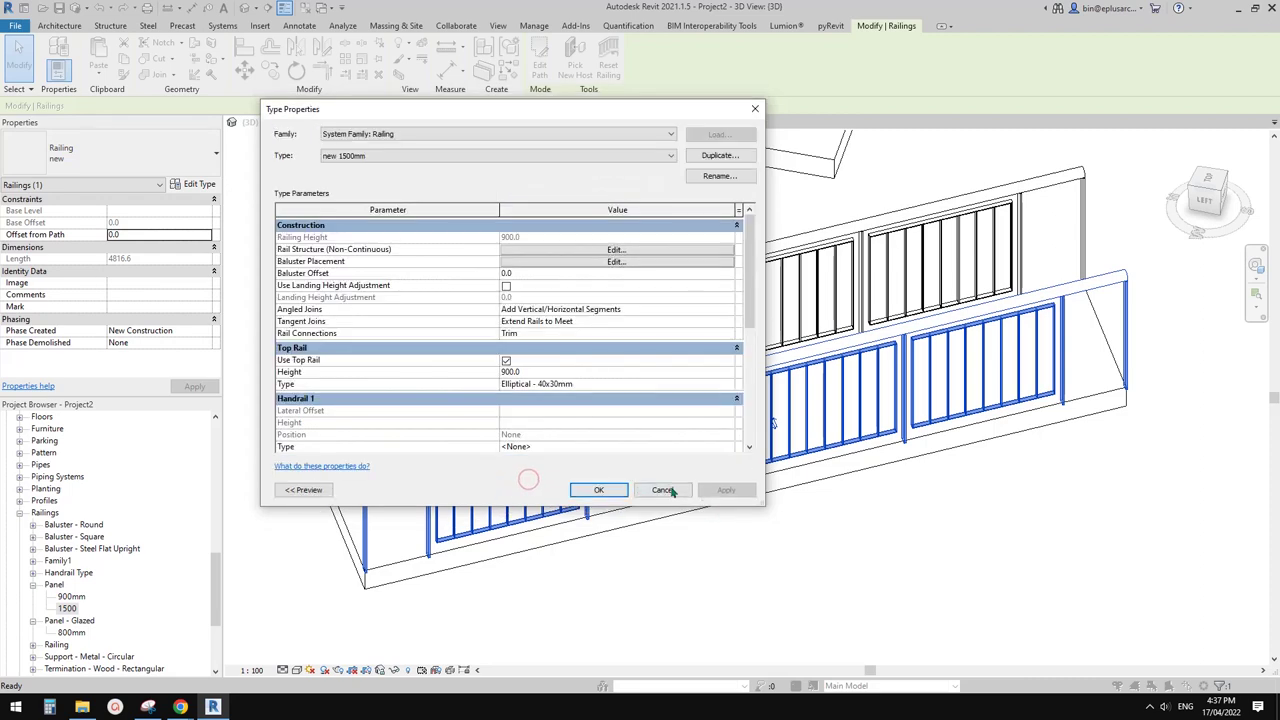
left_click(599, 490)
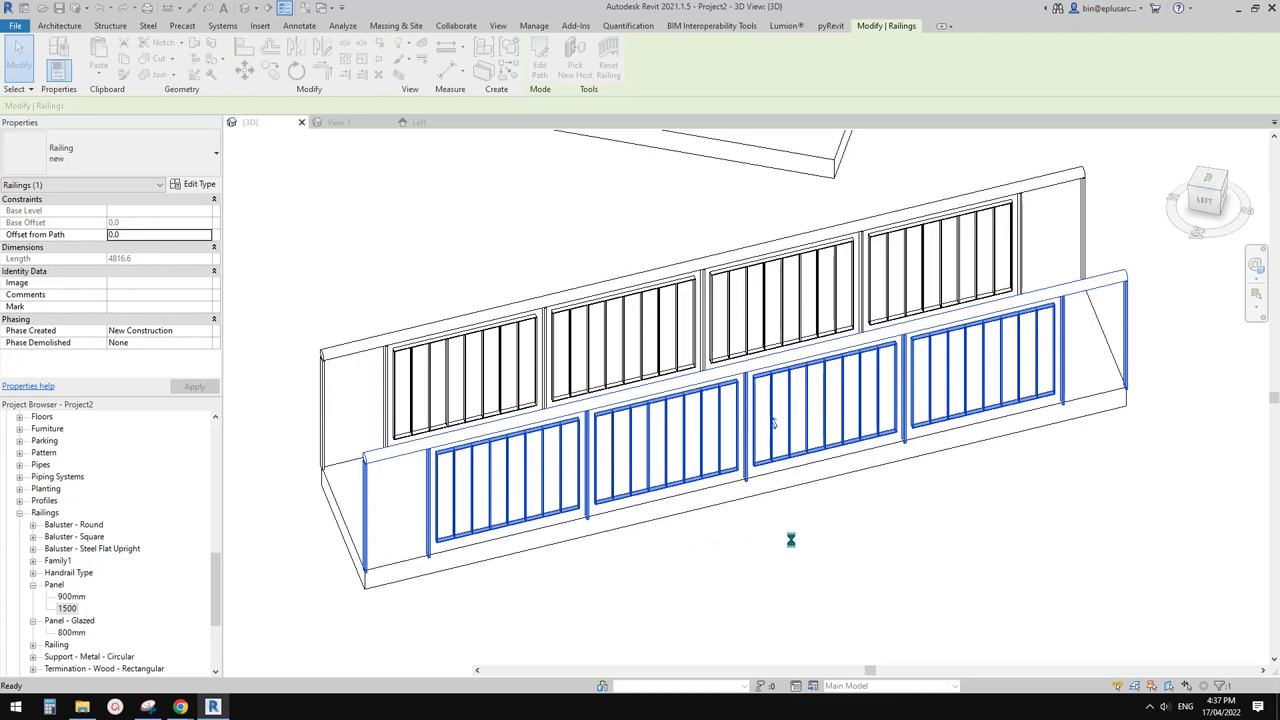
left_click(877, 531)
Step: Examine the panel layout of the front ramp railing with the new 1500mm type from several angles
scroll(879, 527, "down", 1)
middle_click_drag(818, 525, 755, 470, "shift")
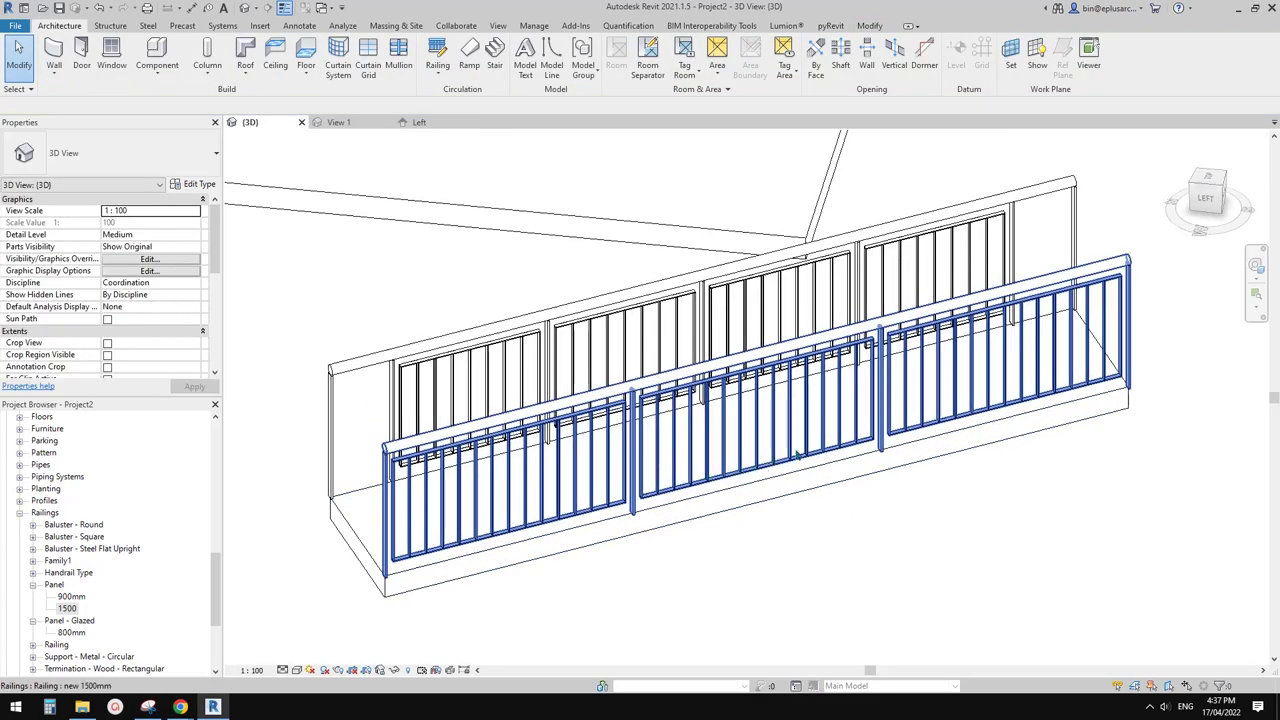
middle_click_drag(862, 443, 861, 452, "shift")
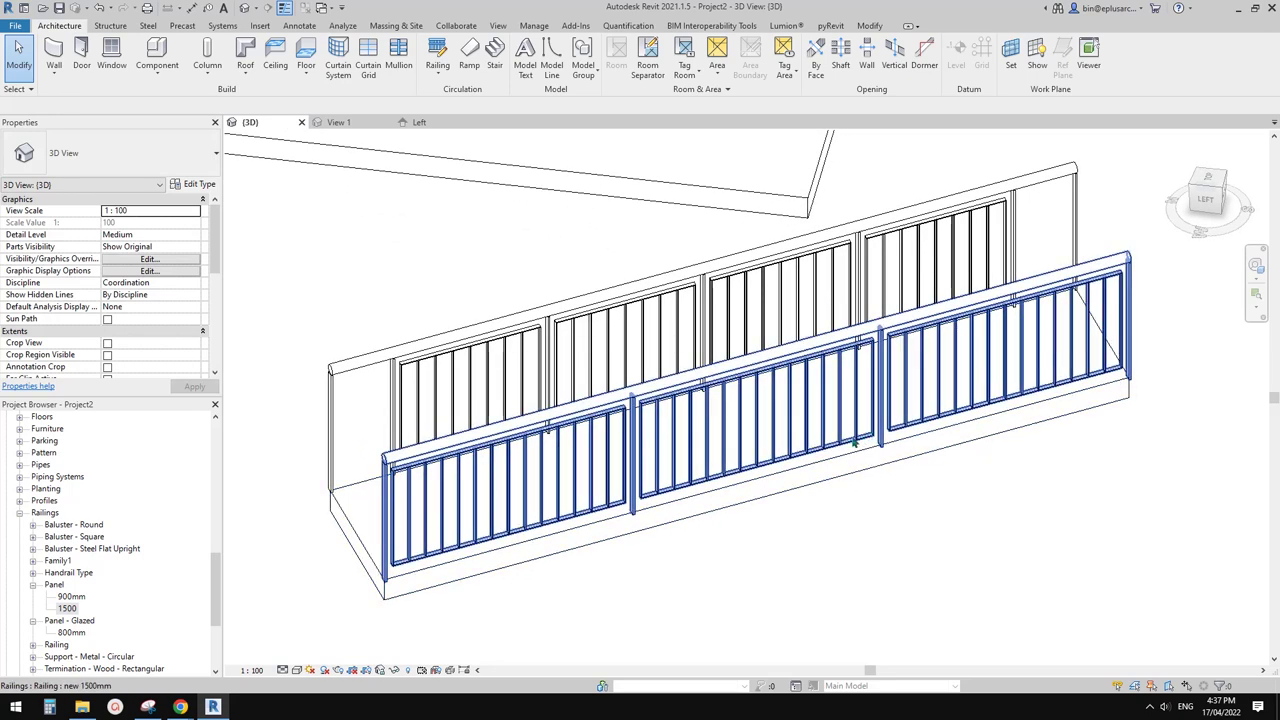
middle_click_drag(760, 470, 634, 500, "shift")
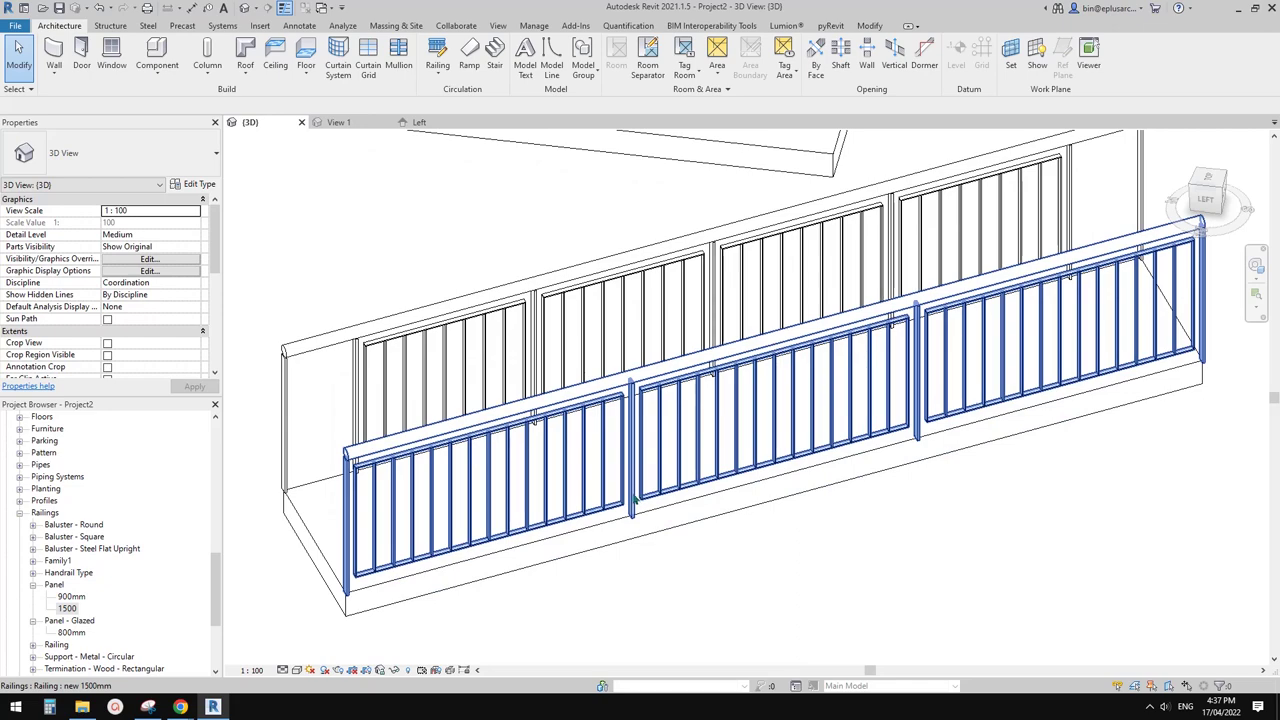
middle_click_drag(628, 498, 828, 379, "shift")
middle_click_drag(892, 459, 940, 440, "shift")
left_click(884, 352)
middle_click_drag(876, 333, 880, 343, "shift")
middle_click_drag(858, 277, 995, 282)
key("Escape")
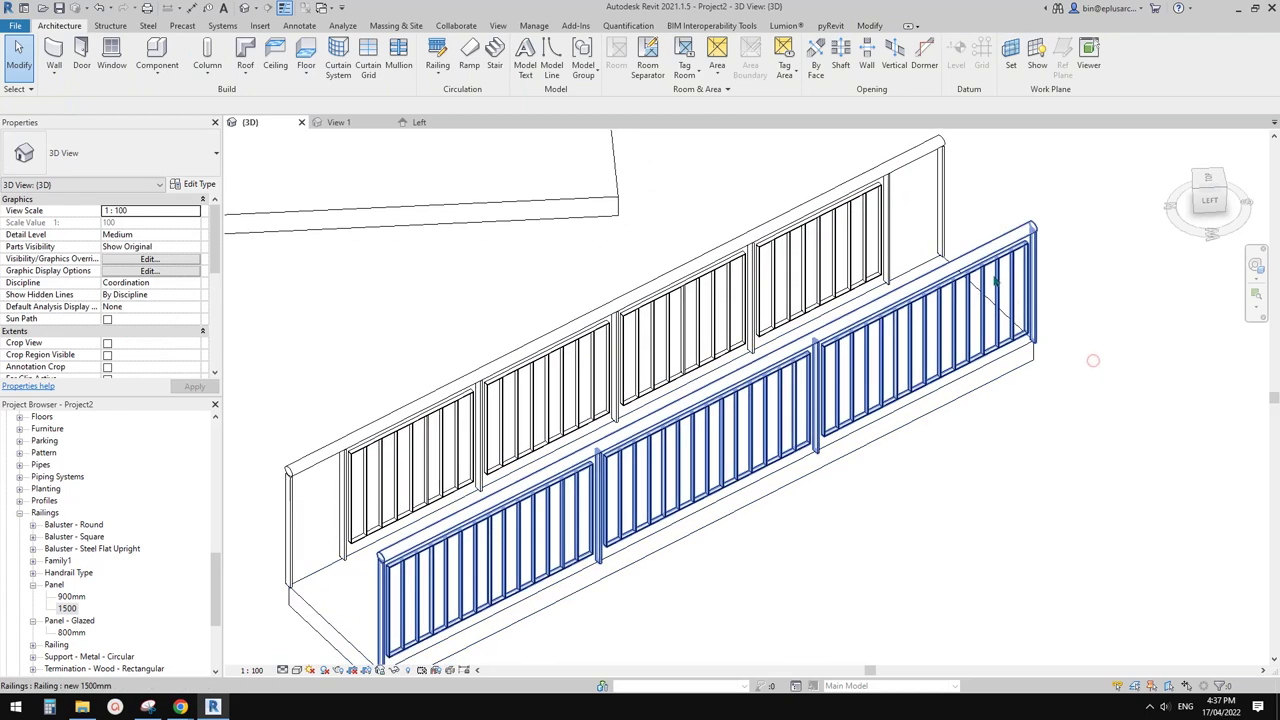
left_click(829, 373)
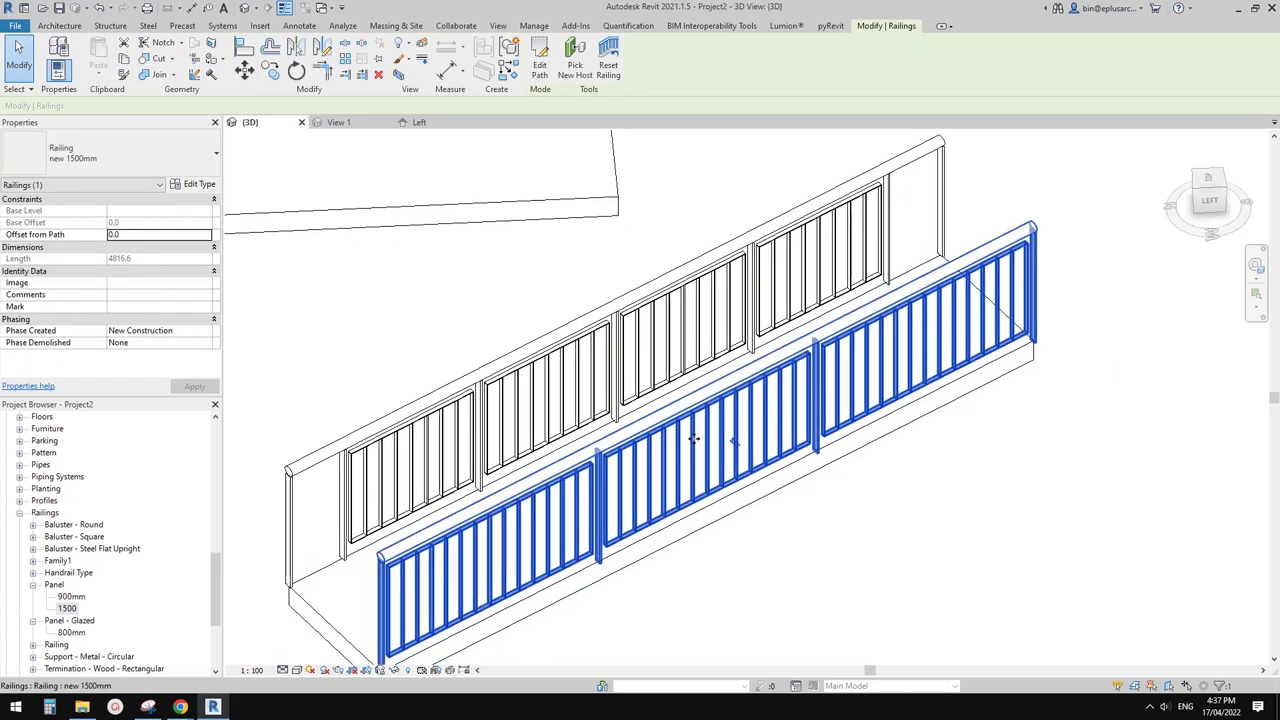
key("Escape")
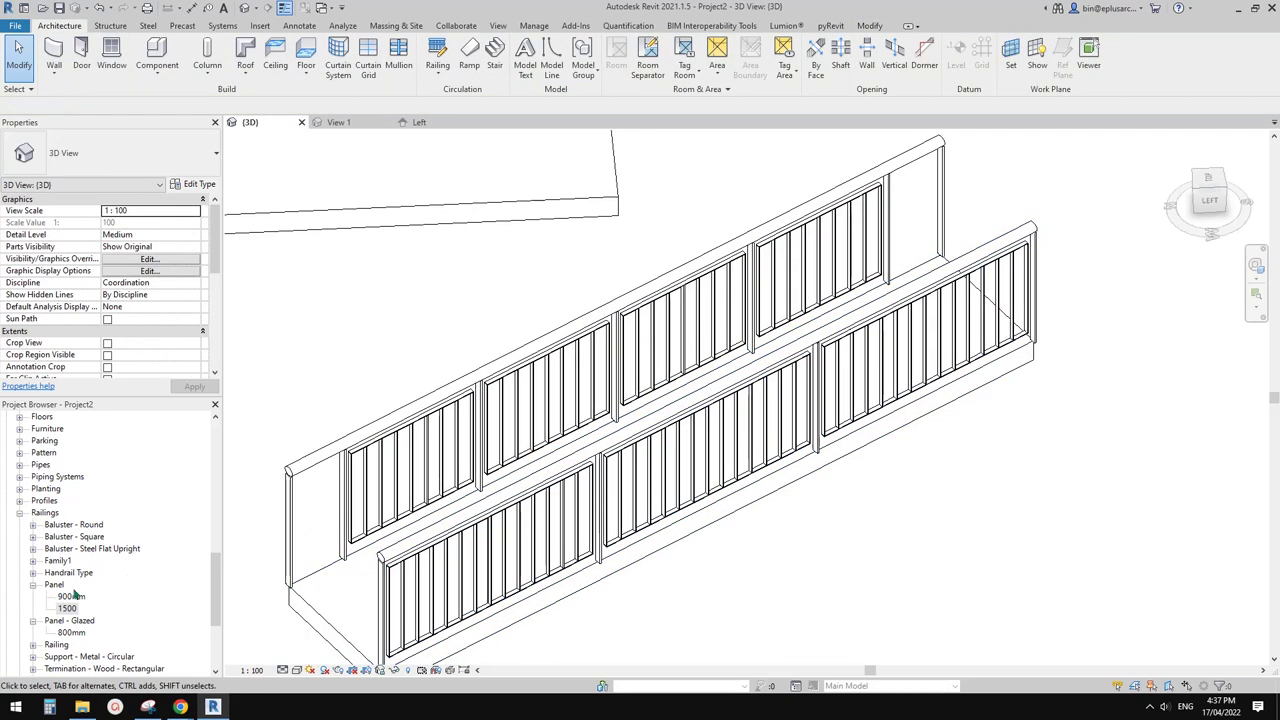
Step: Review the baluster placement of the rear ramp railing's new 900mm type without changing it
left_click(625, 350)
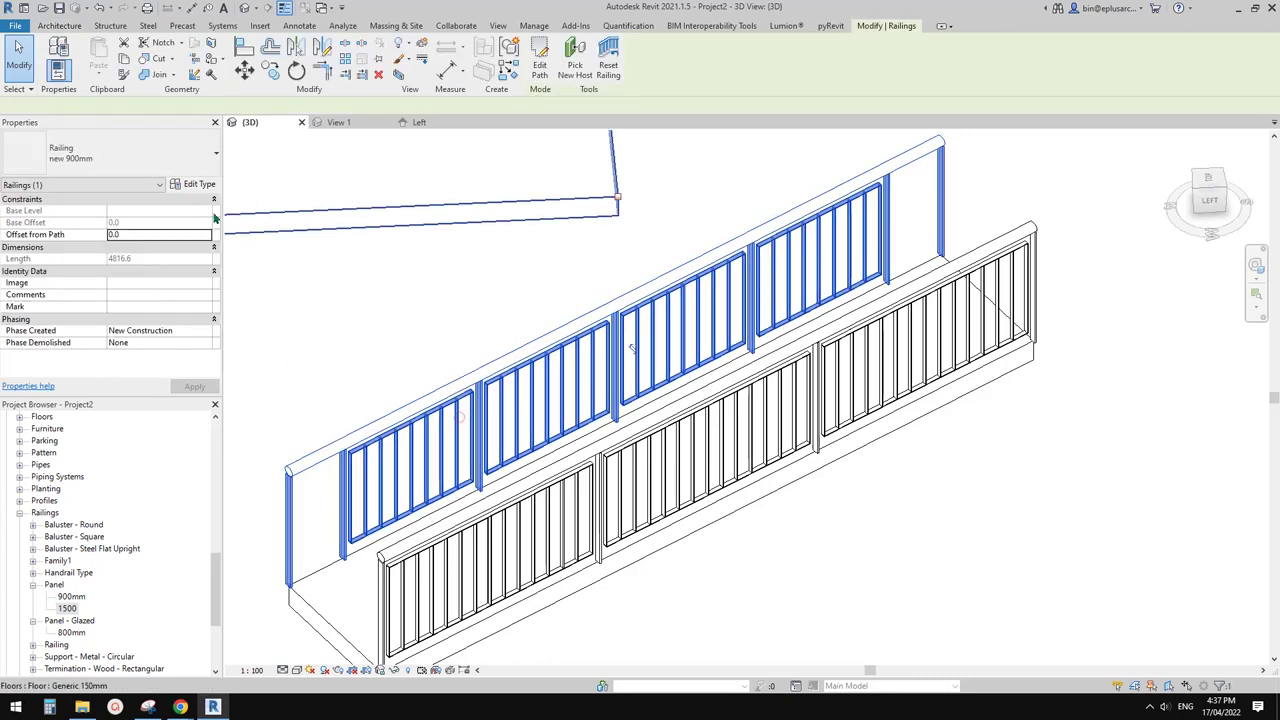
left_click(115, 152)
left_click(195, 184)
left_click(615, 261)
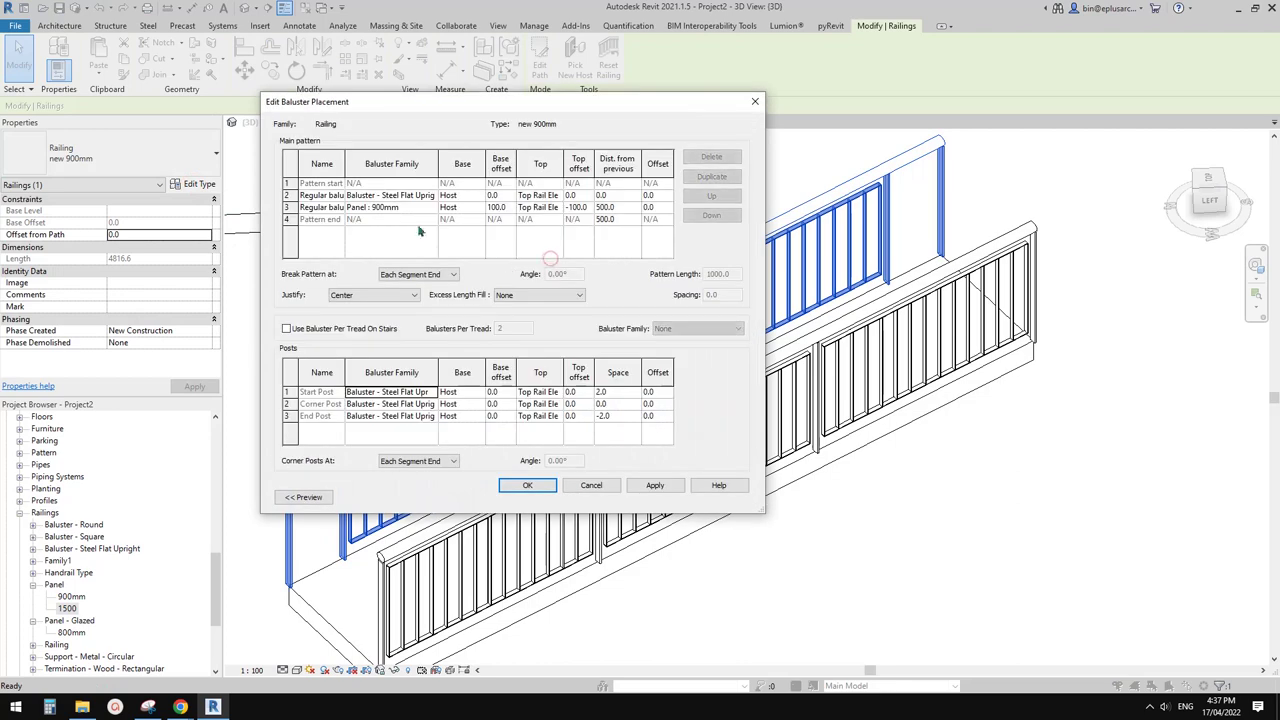
left_click(755, 101)
left_click(755, 102)
middle_click_drag(747, 226, 828, 260)
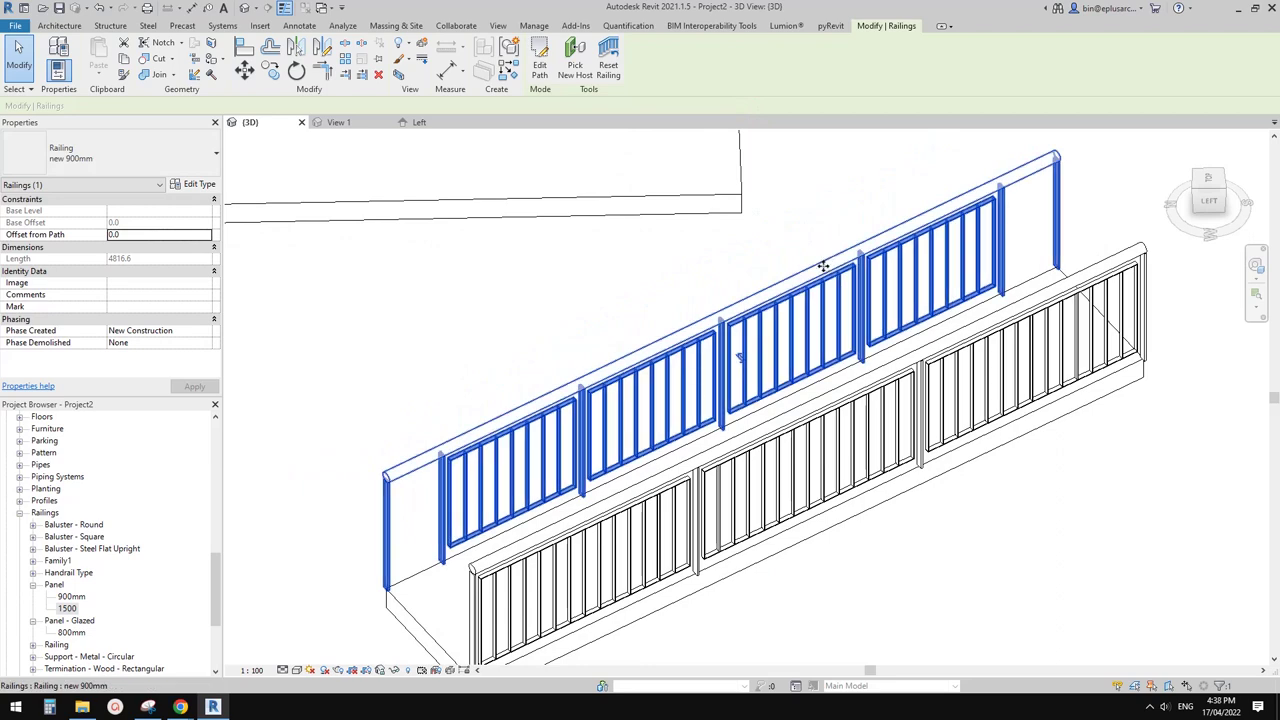
key("Escape")
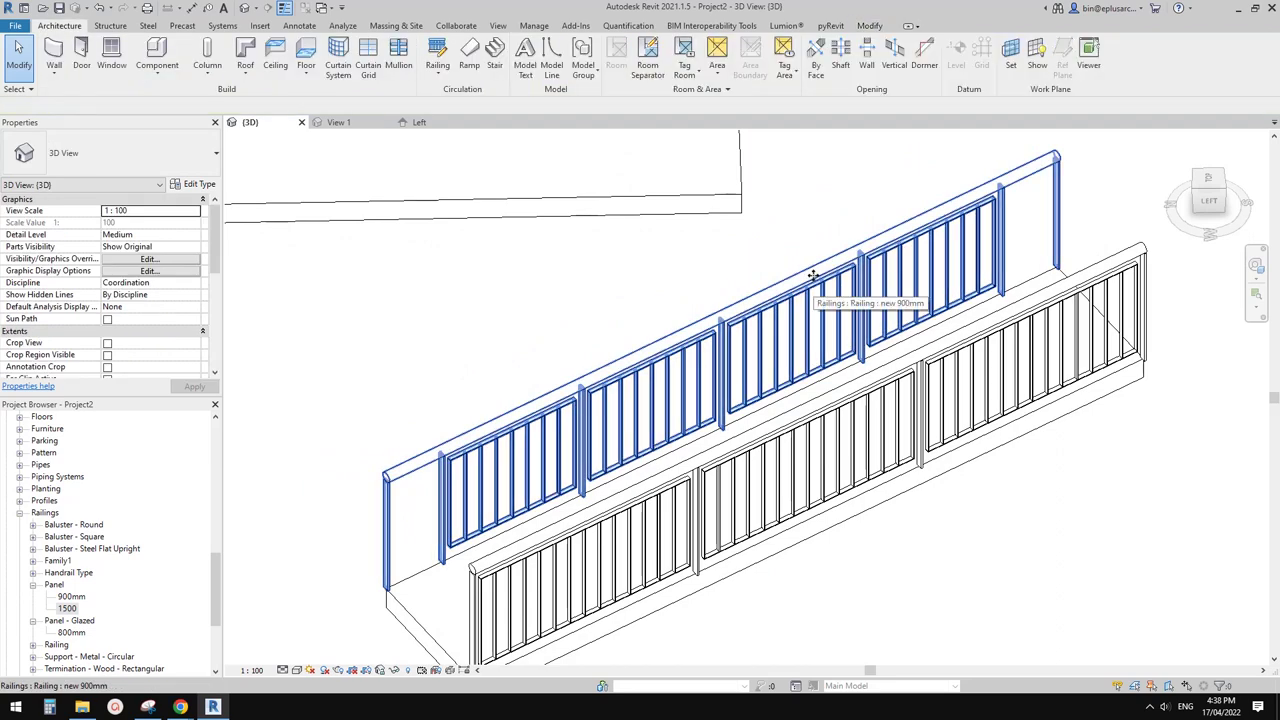